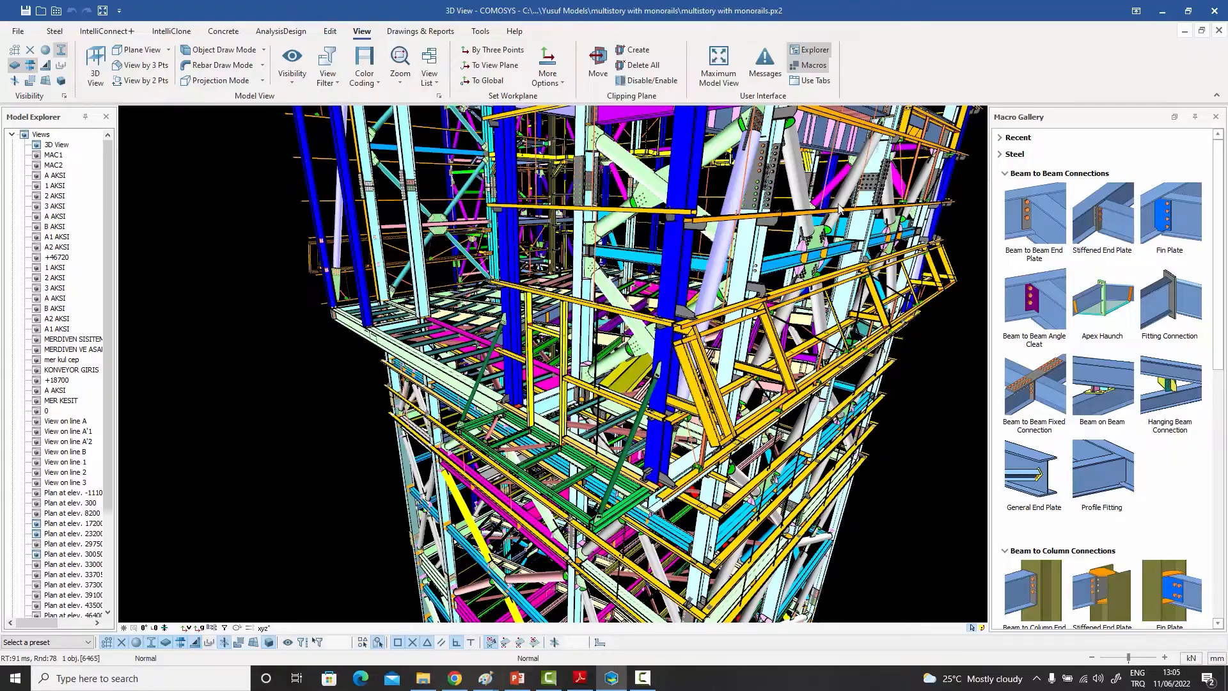
Step: Inspect the multistory steel model in the 3D view, from the outer platform to the floor beams and bracing connections
scroll(775, 273, "down", 1)
scroll(775, 272, "up", 2)
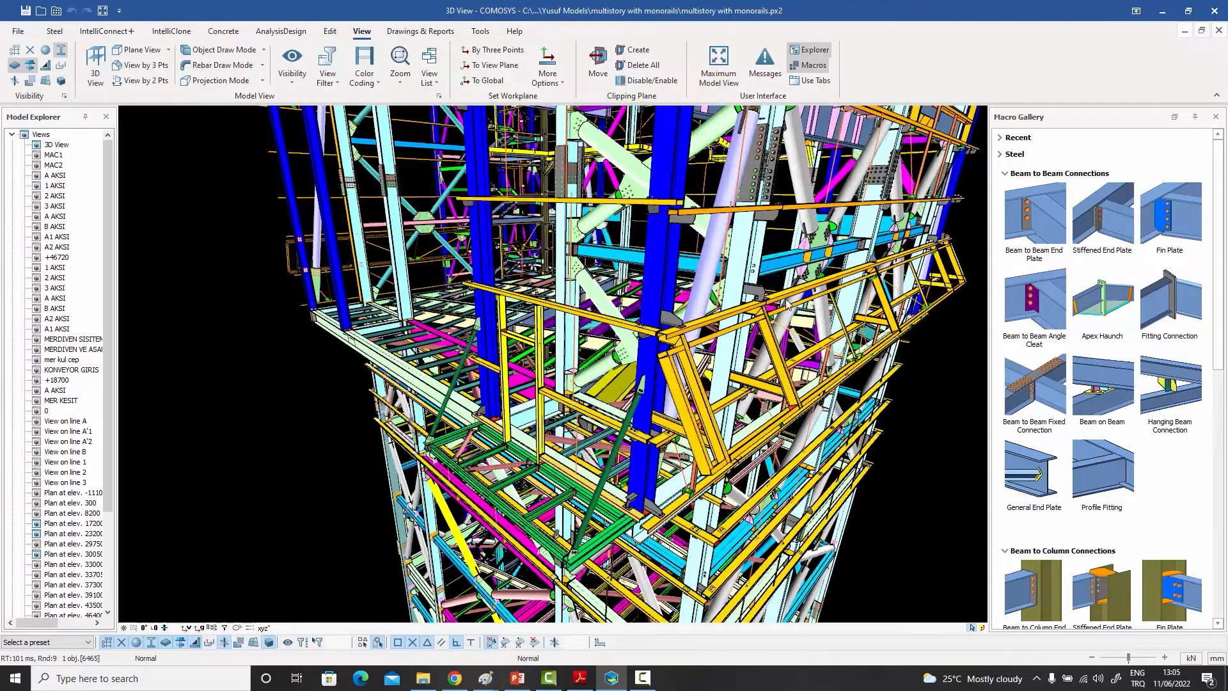
middle_click_drag(776, 273, 492, 594)
mouse_move(816, 301)
middle_mouse_down()
mouse_move(845, 295)
mouse_move(793, 302)
middle_mouse_up()
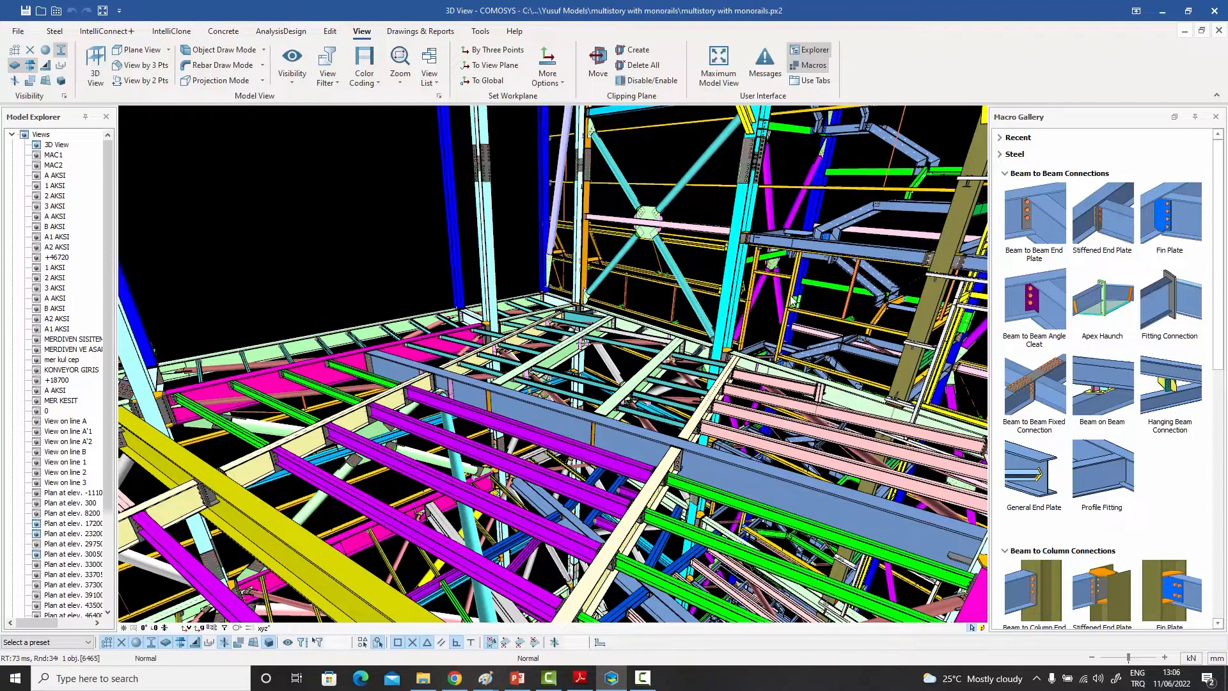
scroll(677, 330, "up", 5)
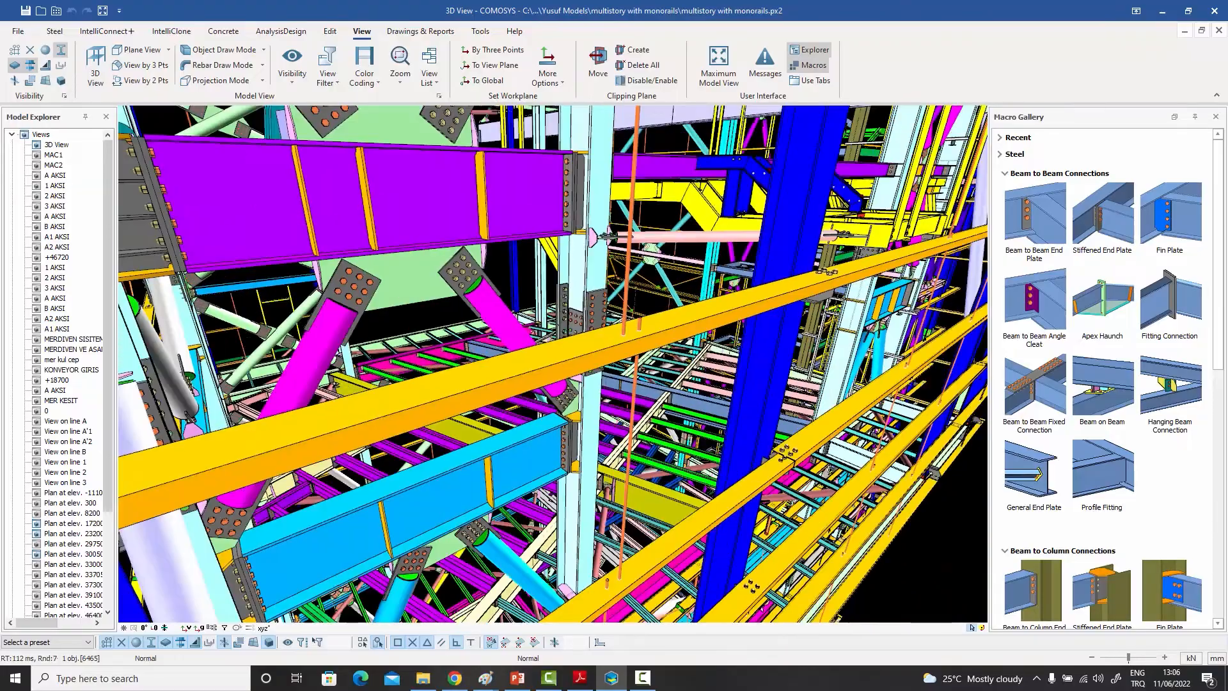
scroll(677, 332, "down", 6)
middle_click_drag(678, 332, 571, 360)
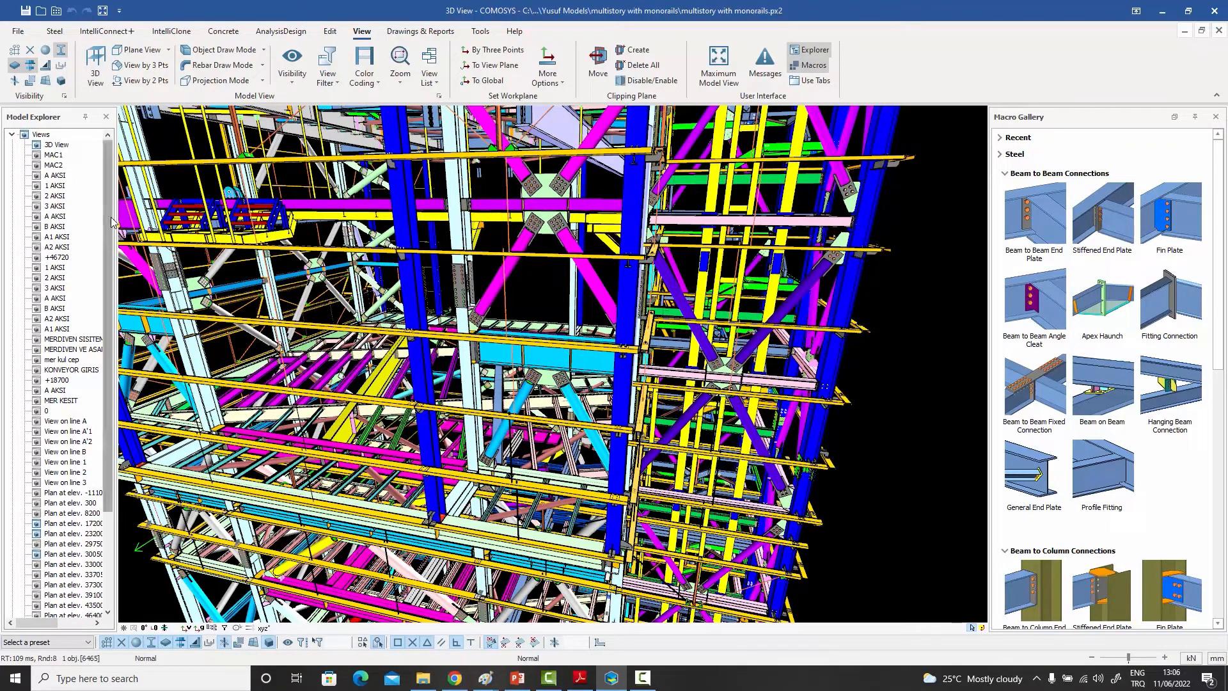
Step: Open the drawings environment from the end of the model's explorer tree
left_click_drag(109, 223, 103, 320)
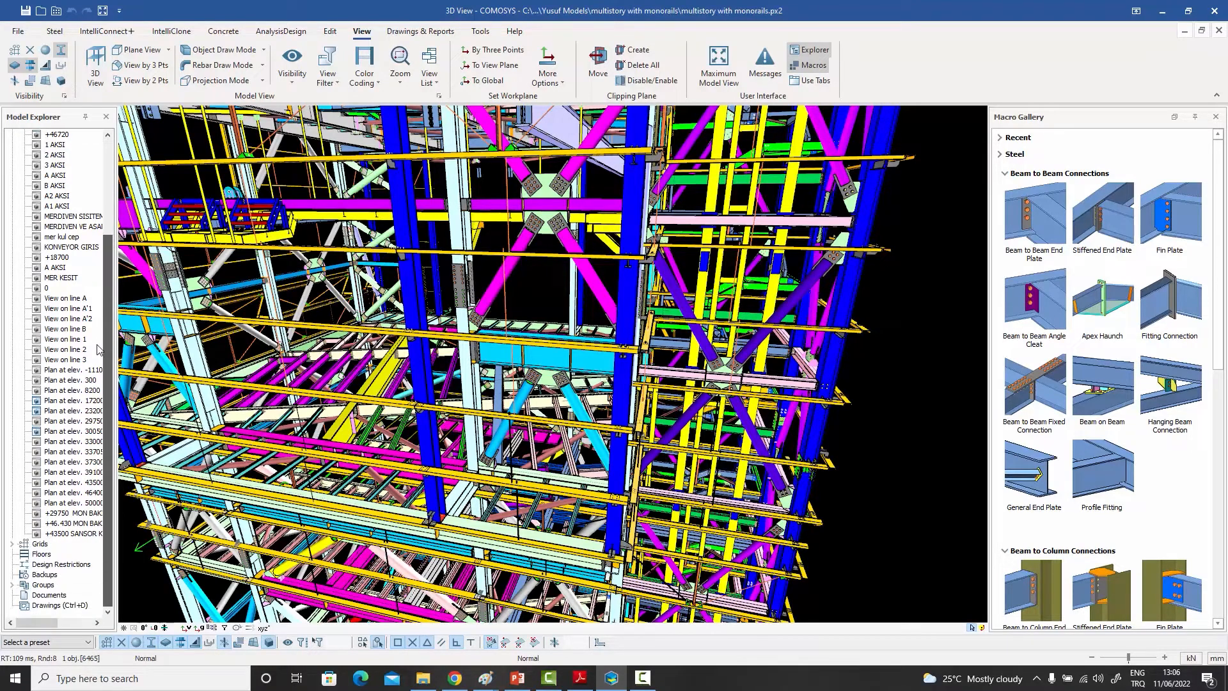
double_click(61, 606)
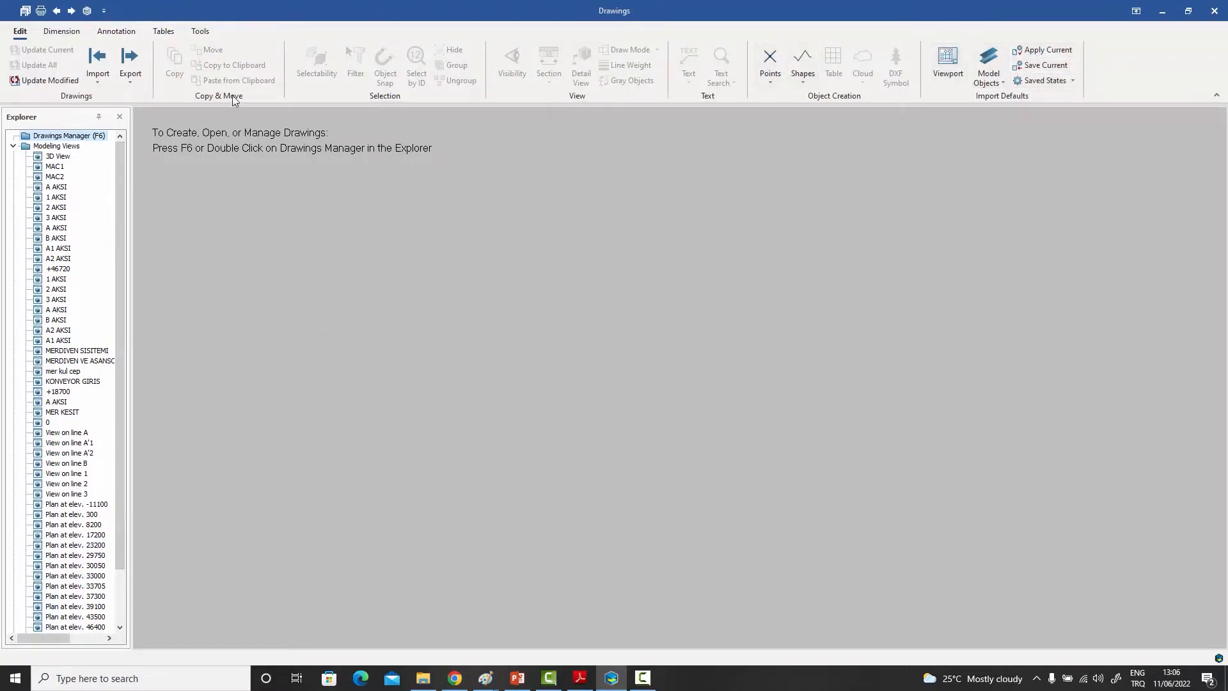
left_click(62, 33)
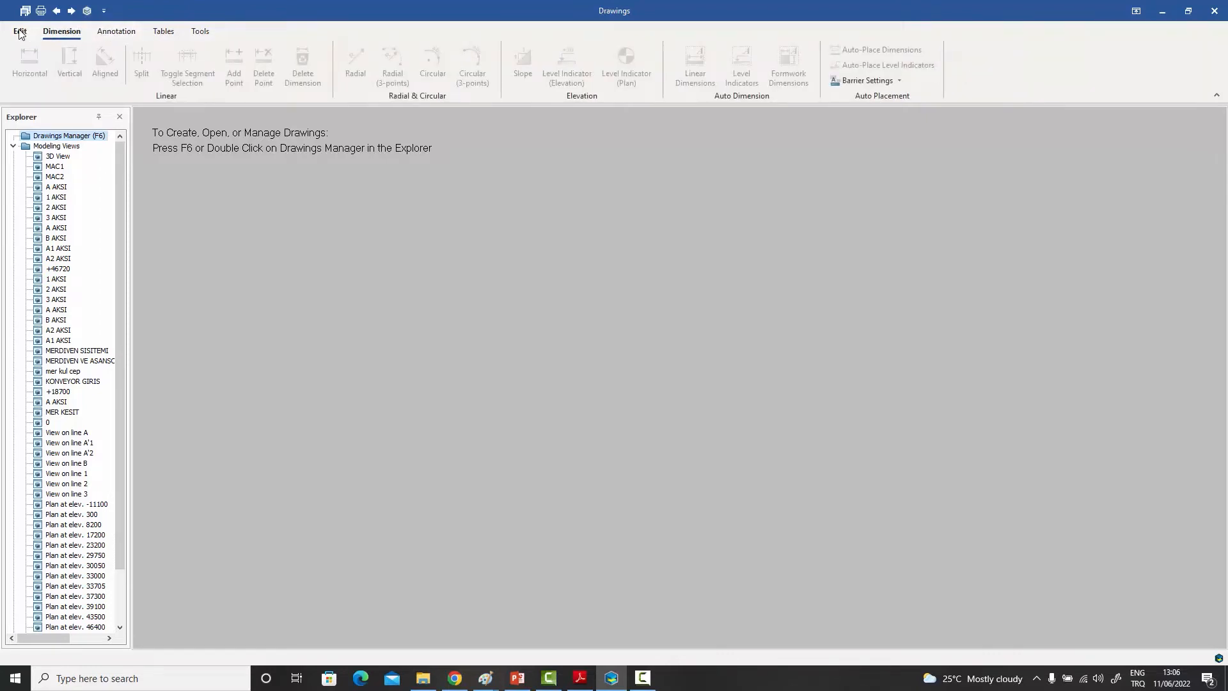
left_click(20, 33)
left_click(62, 32)
left_click(124, 35)
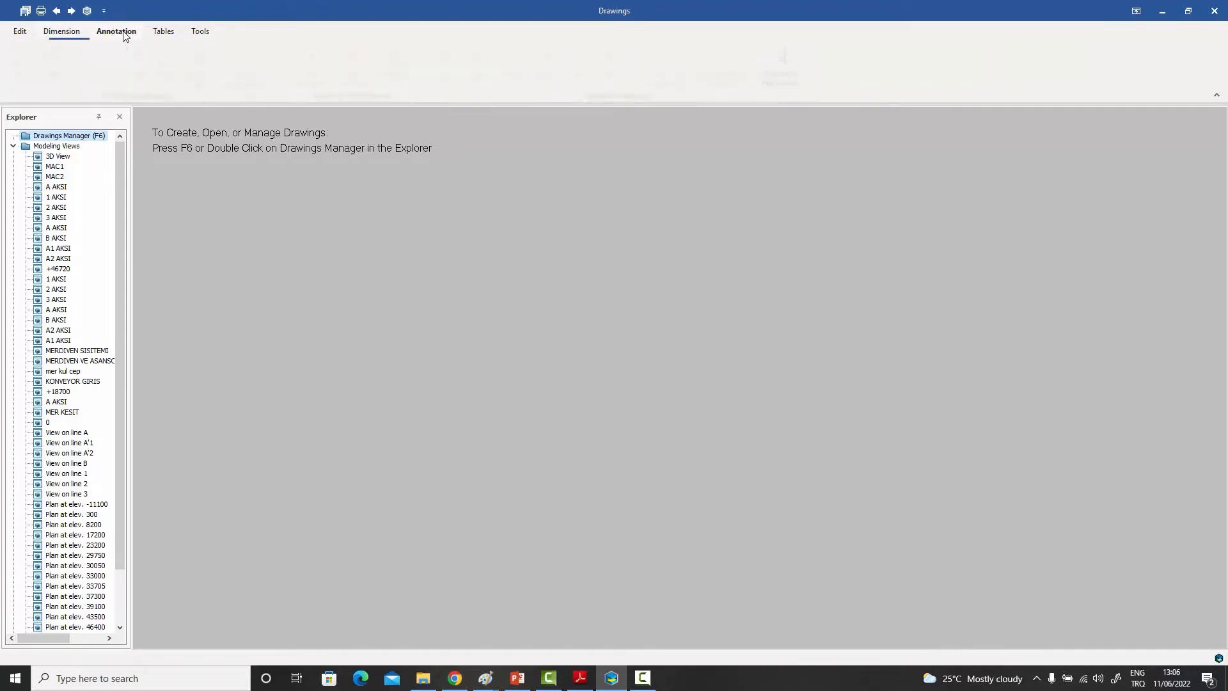
left_click(165, 33)
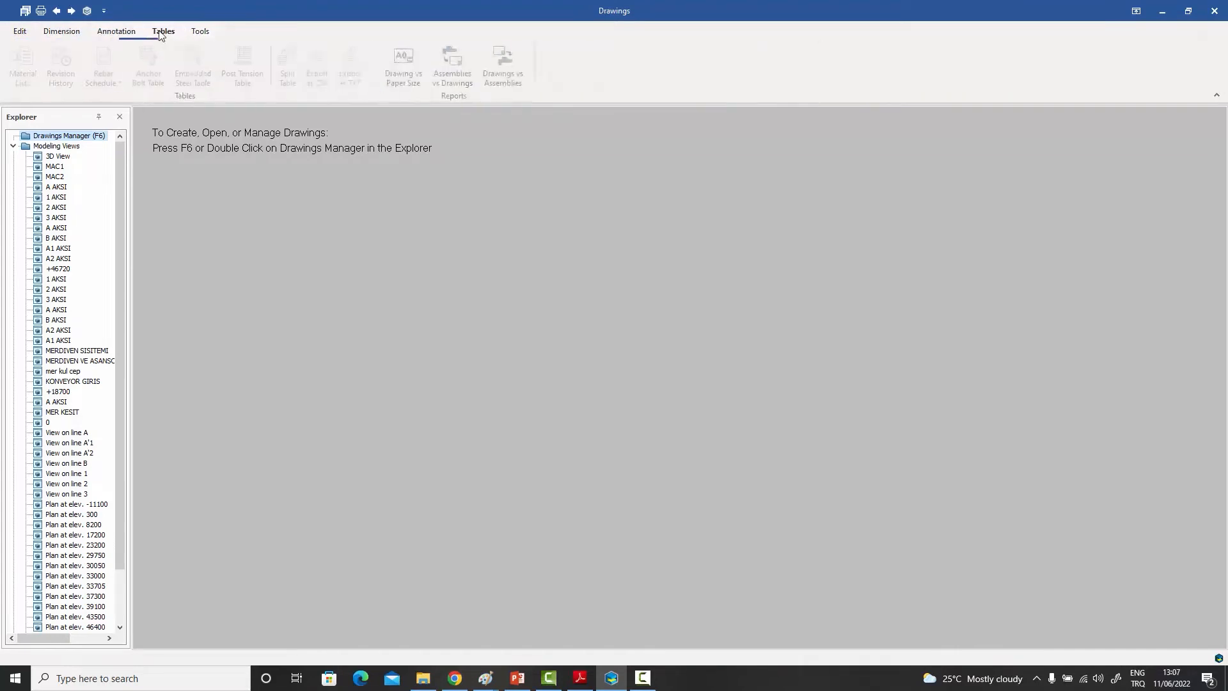
left_click(200, 33)
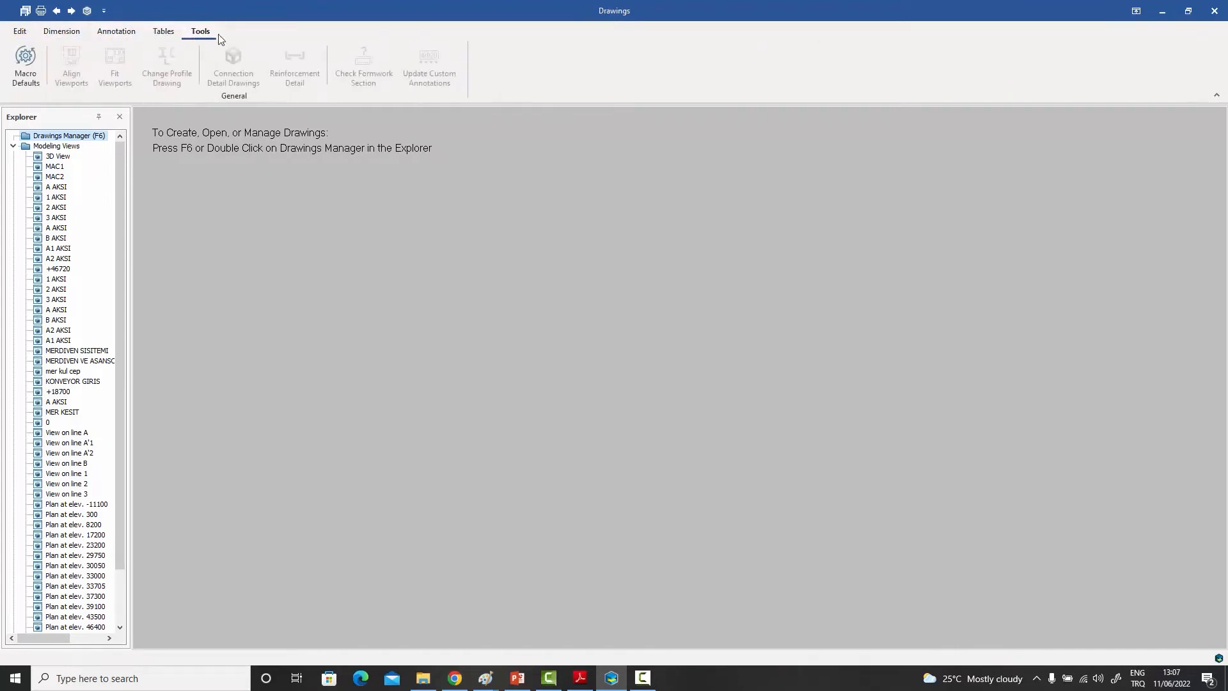
left_click(20, 32)
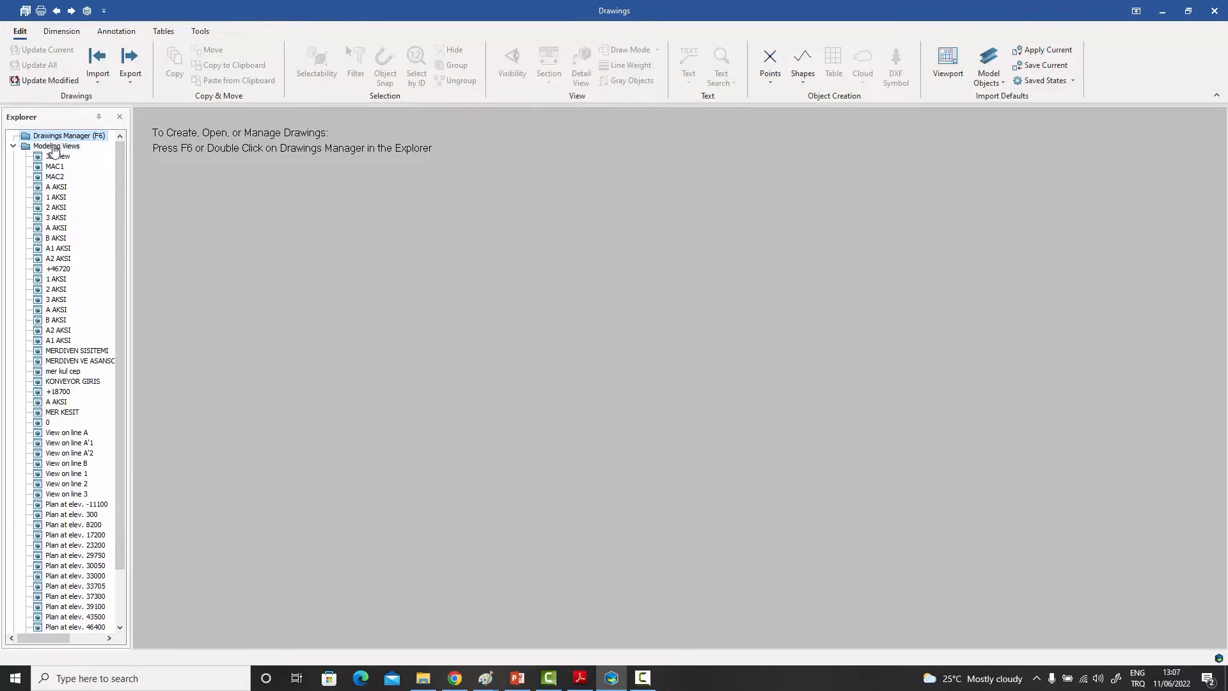
Step: Review the list of modeling views, collapse it, and open the Drawings Manager
left_click(13, 146)
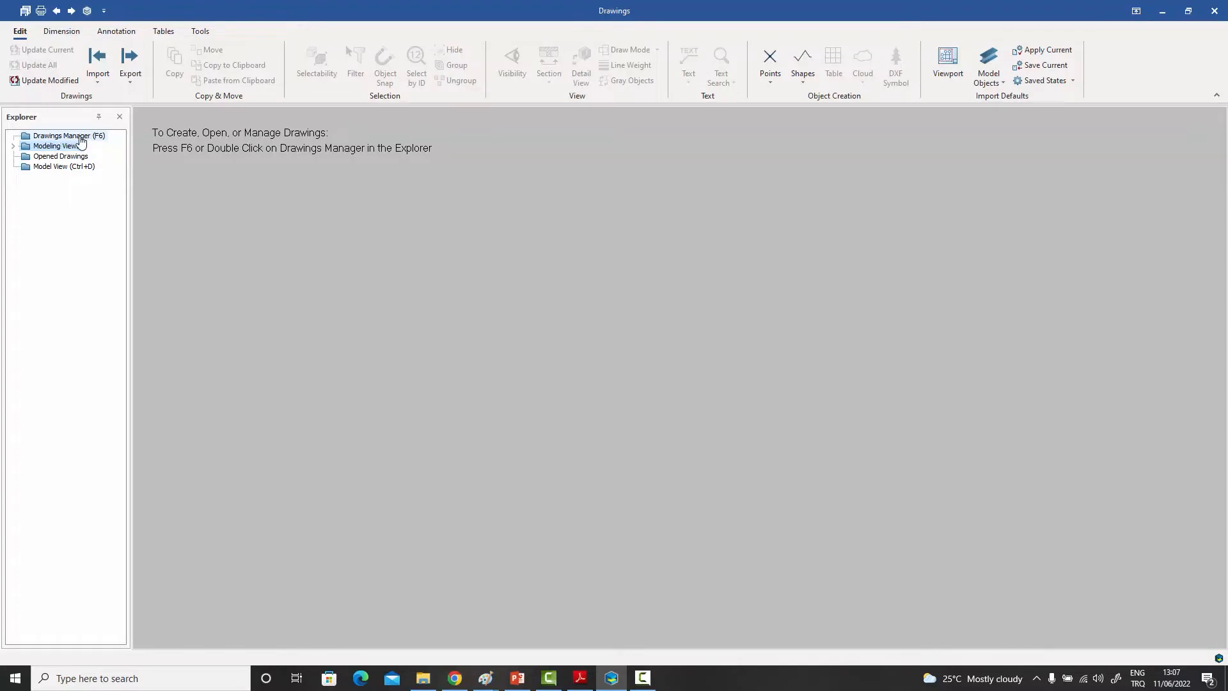
left_click(14, 146)
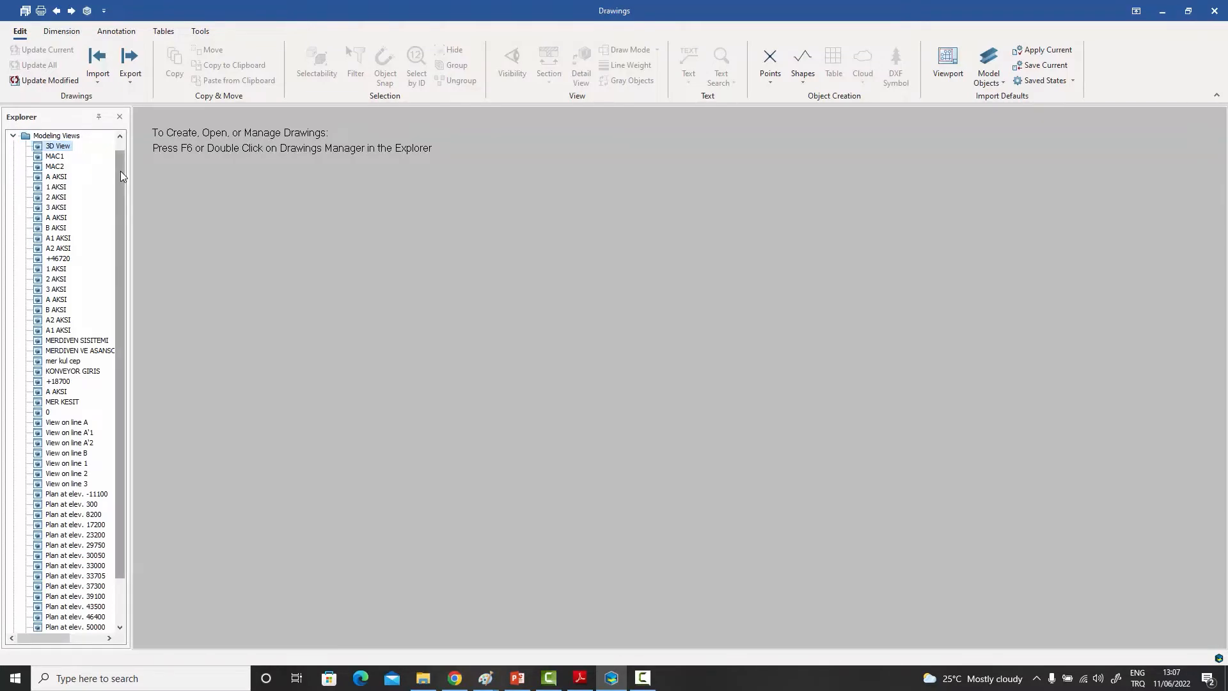
mouse_move(120, 171)
left_mouse_down()
mouse_move(110, 264)
mouse_move(119, 153)
left_mouse_up()
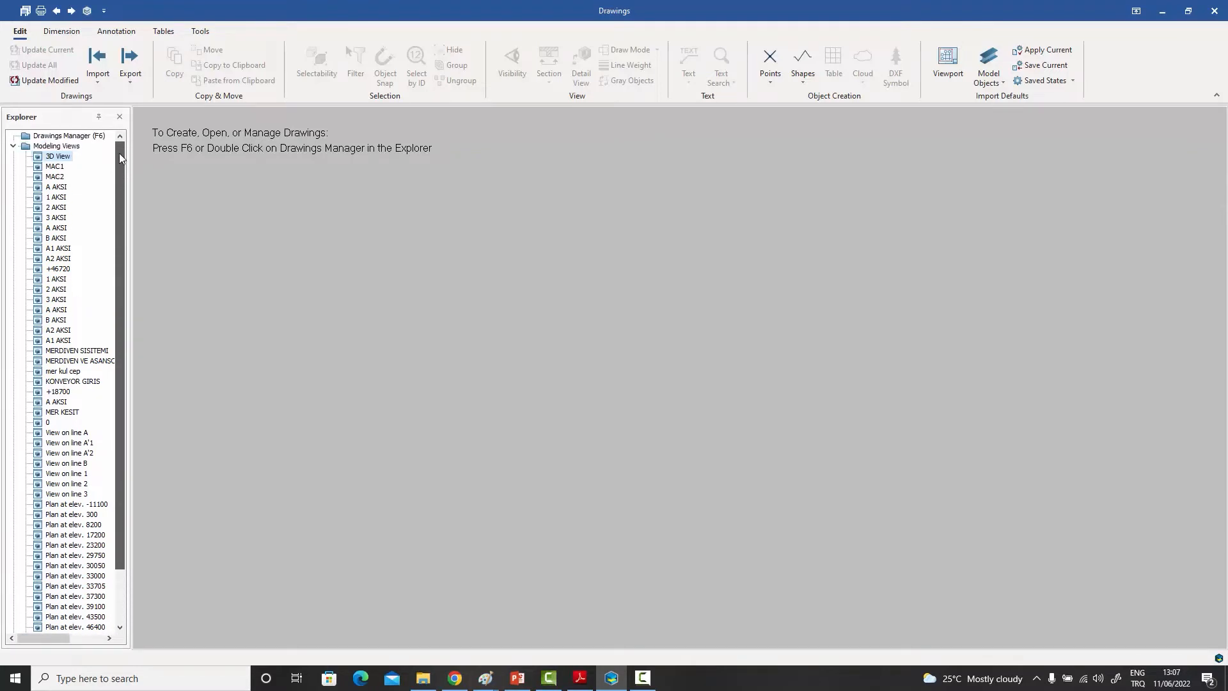
left_click(13, 147)
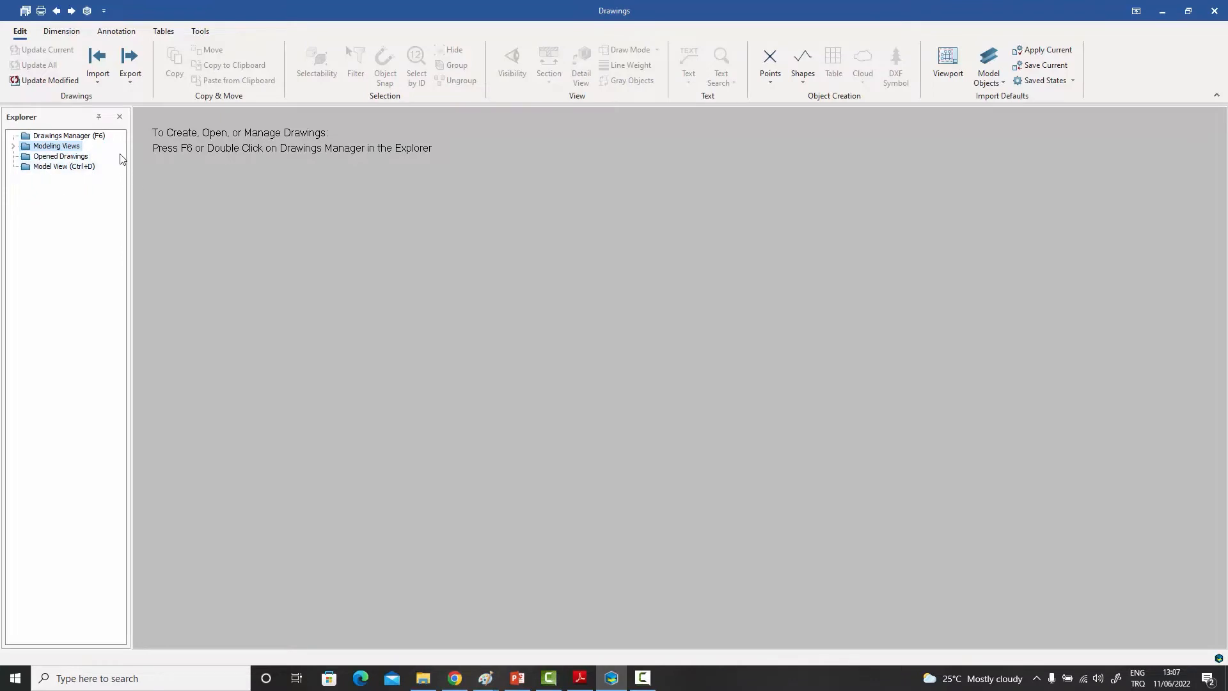
left_click(69, 136)
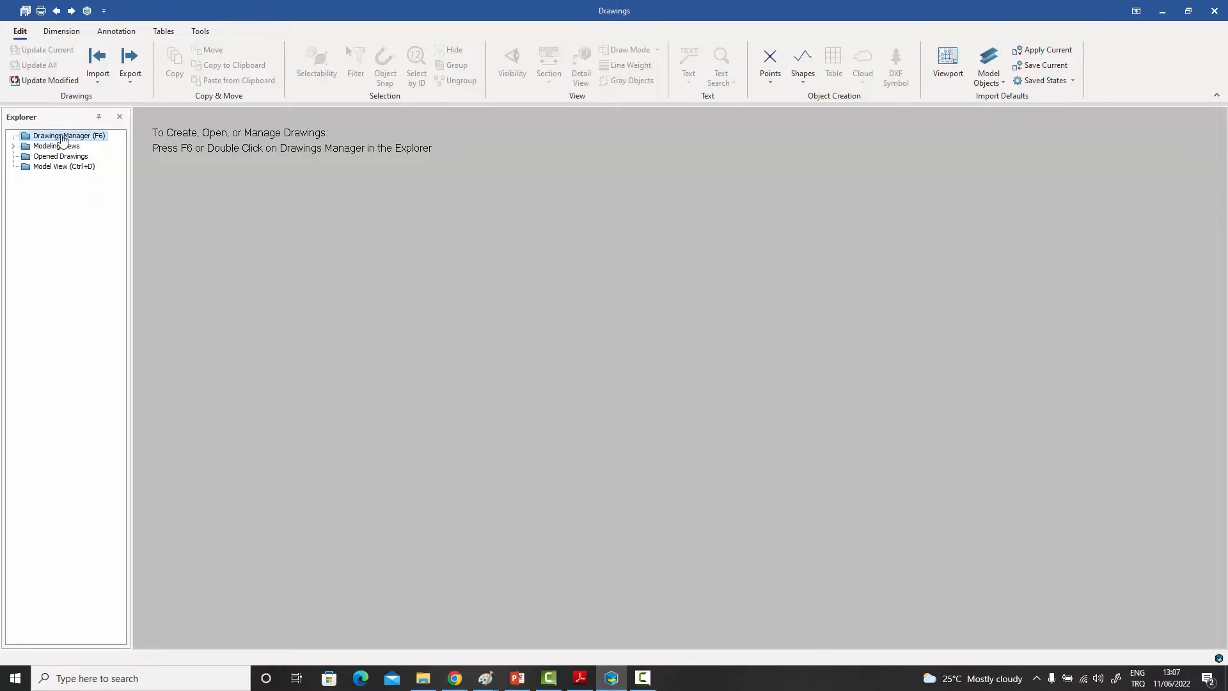
double_click(62, 139)
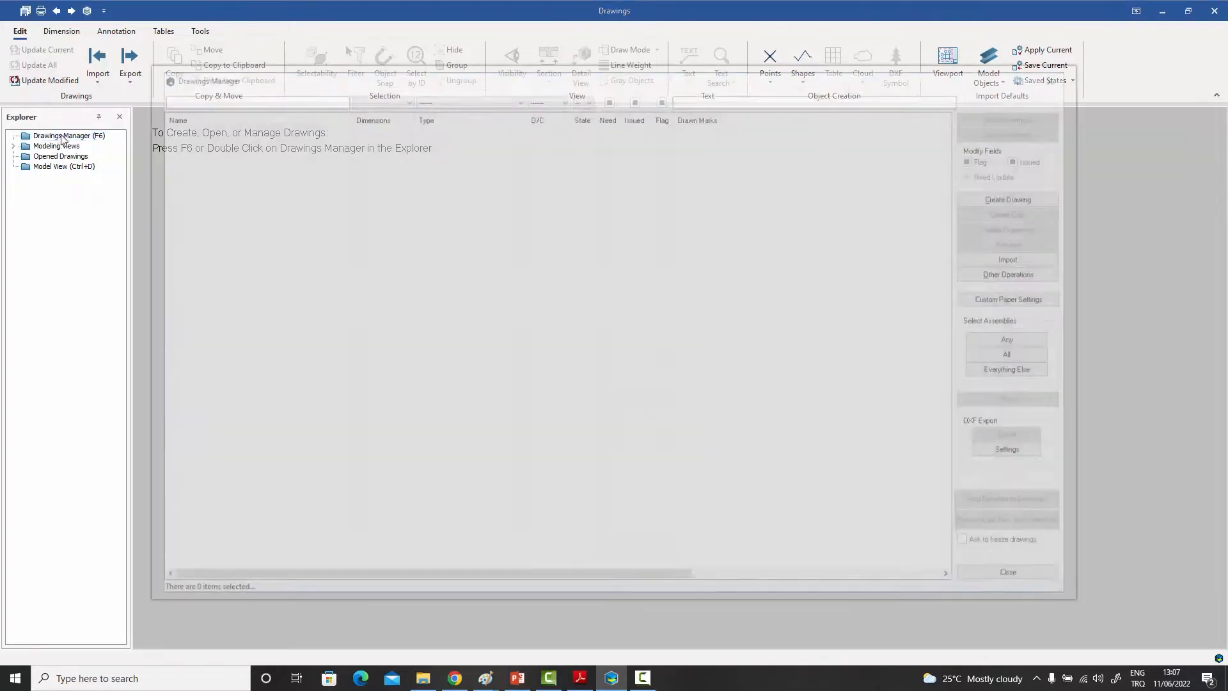
left_click_drag(315, 80, 320, 98)
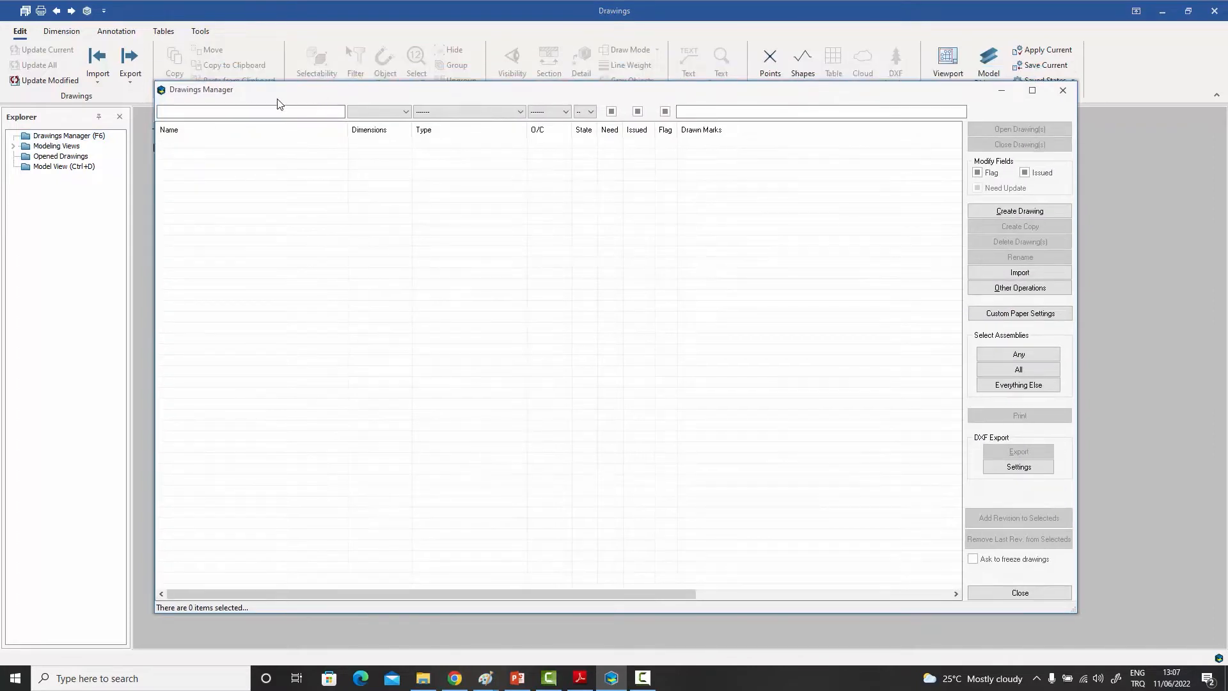
Step: Create a new drawing named GA-1 on A0 landscape paper with the Steel General Arrangement drawing type
left_click(1022, 213)
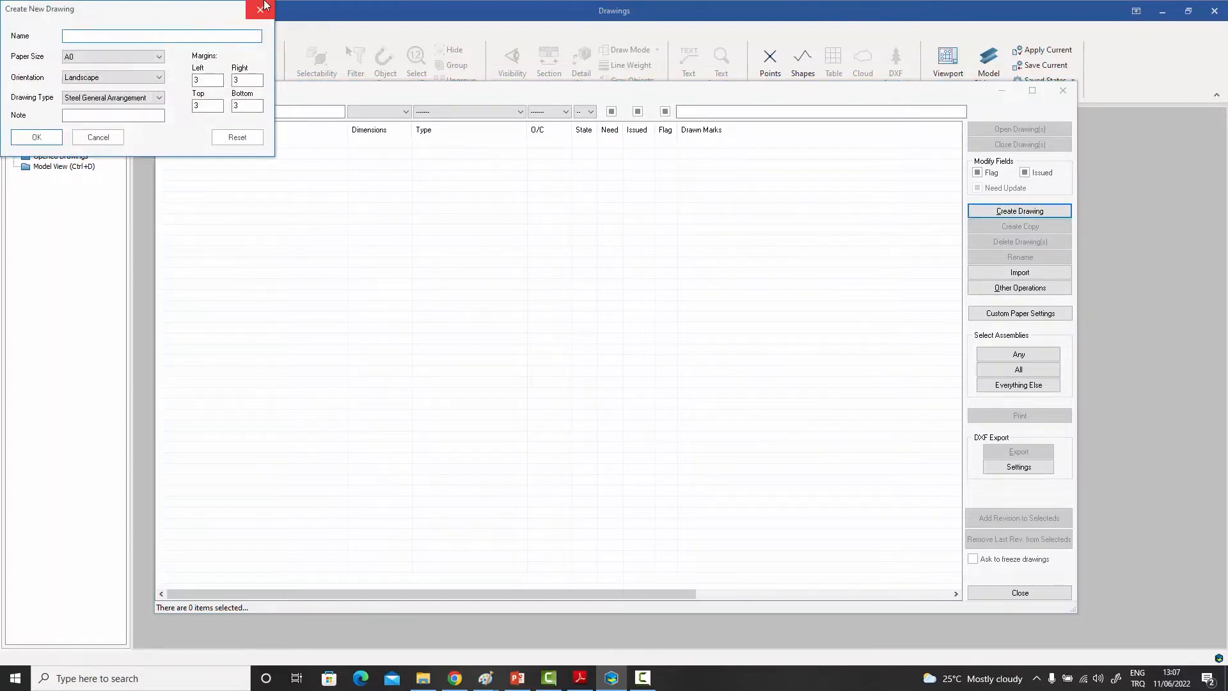
mouse_move(174, 15)
left_mouse_down()
mouse_move(477, 160)
mouse_move(511, 190)
left_mouse_up()
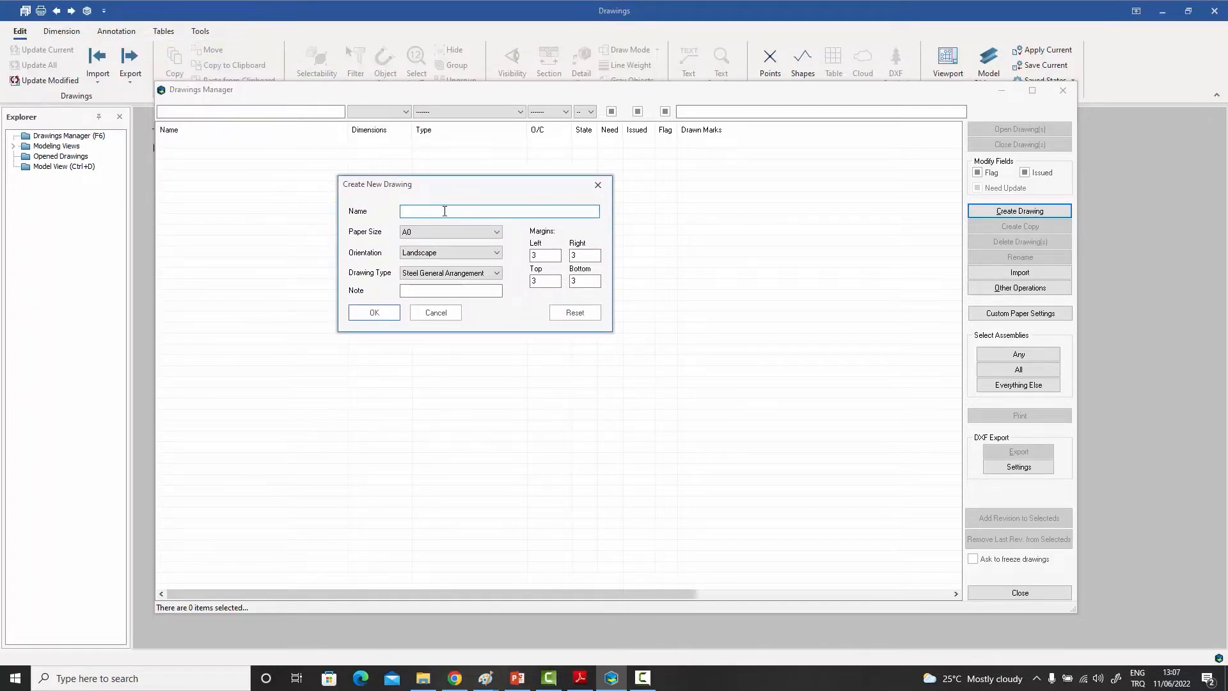
type("GA-1")
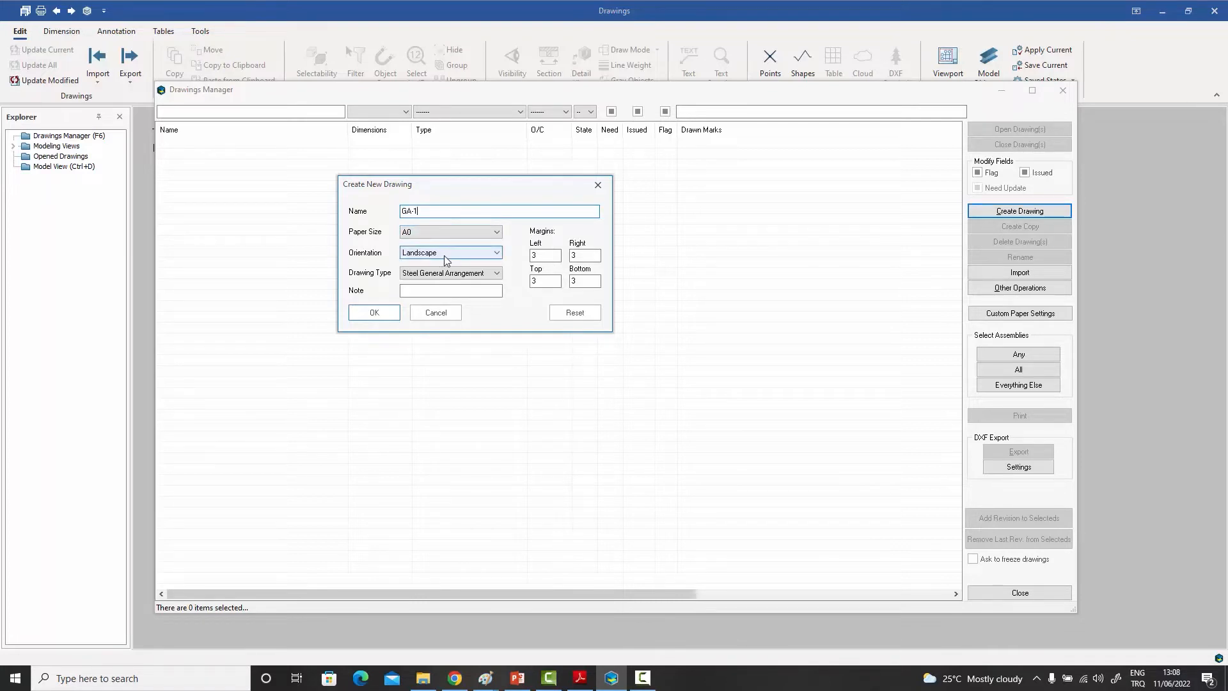
left_click(500, 275)
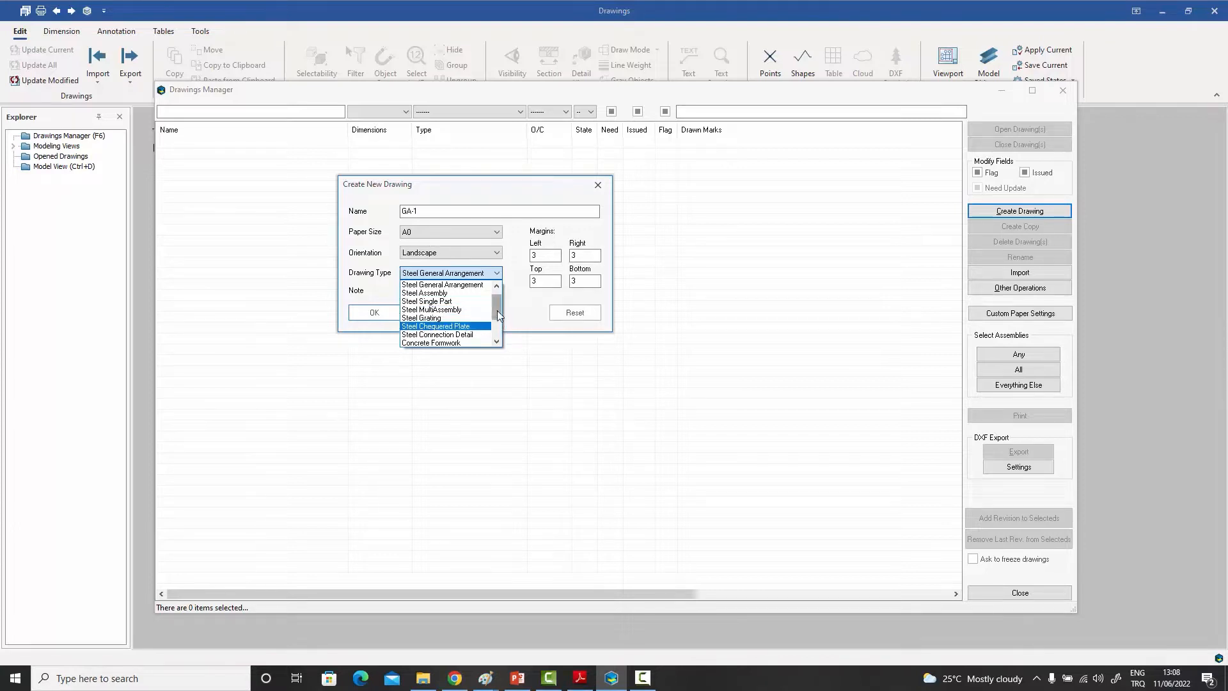
mouse_move(497, 309)
left_mouse_down()
mouse_move(496, 336)
mouse_move(497, 282)
left_mouse_up()
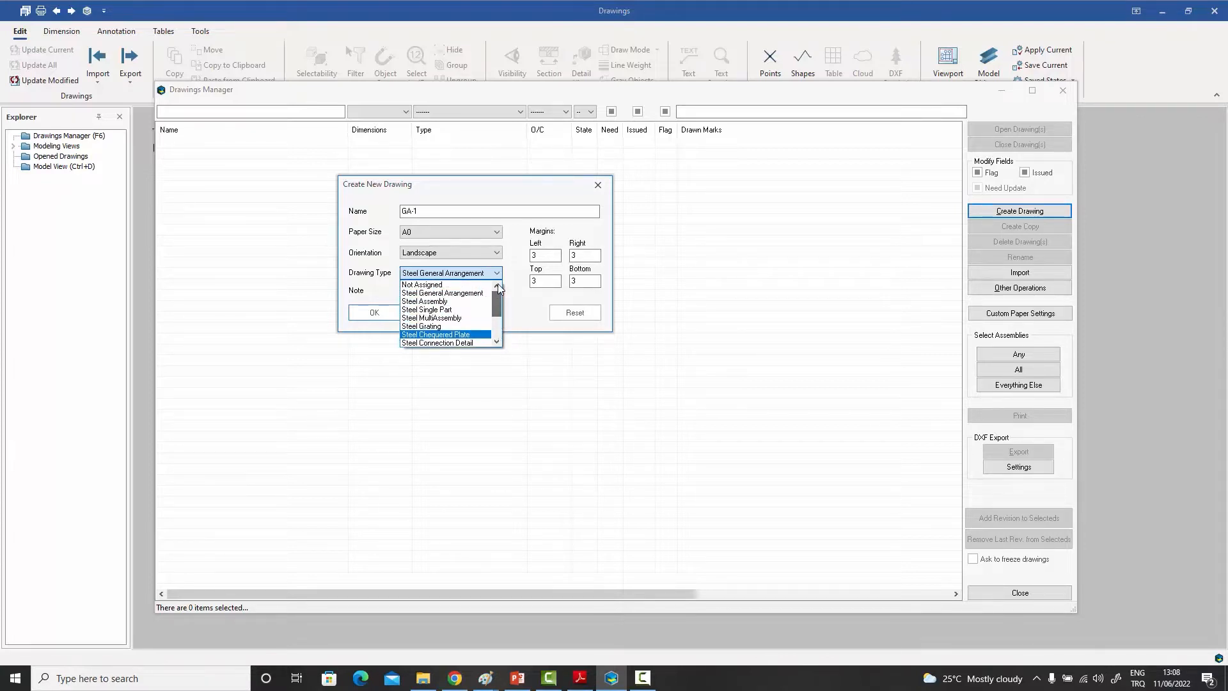
left_click(445, 293)
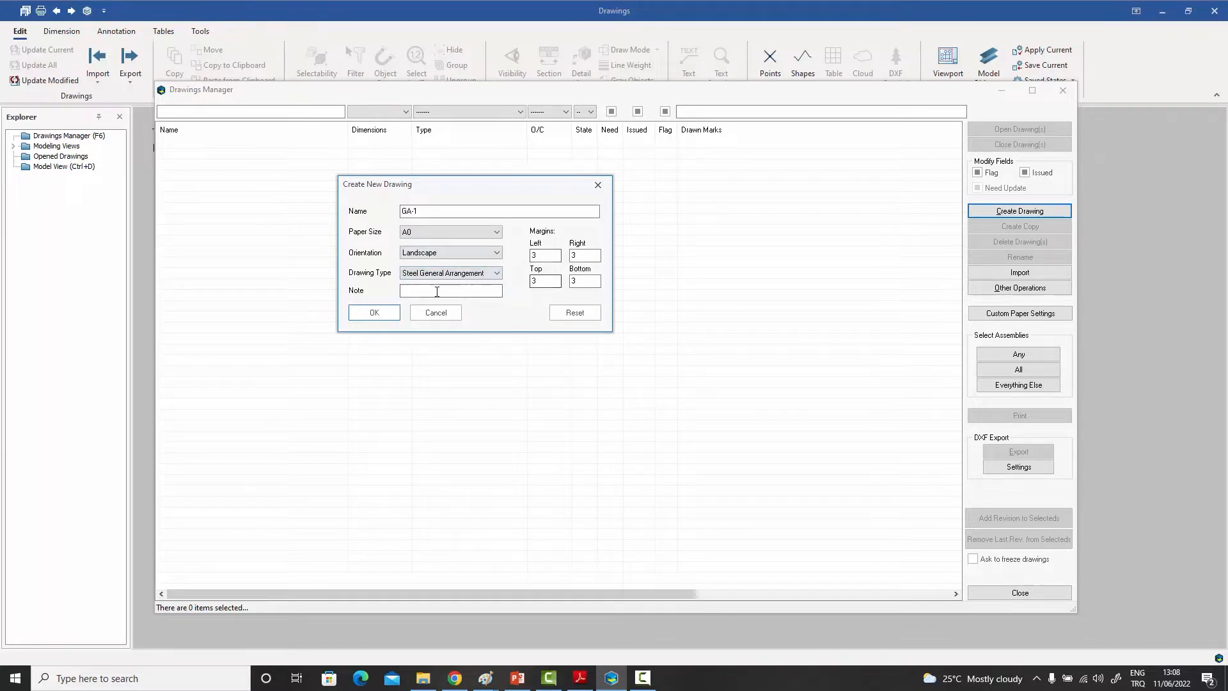
left_click(374, 314)
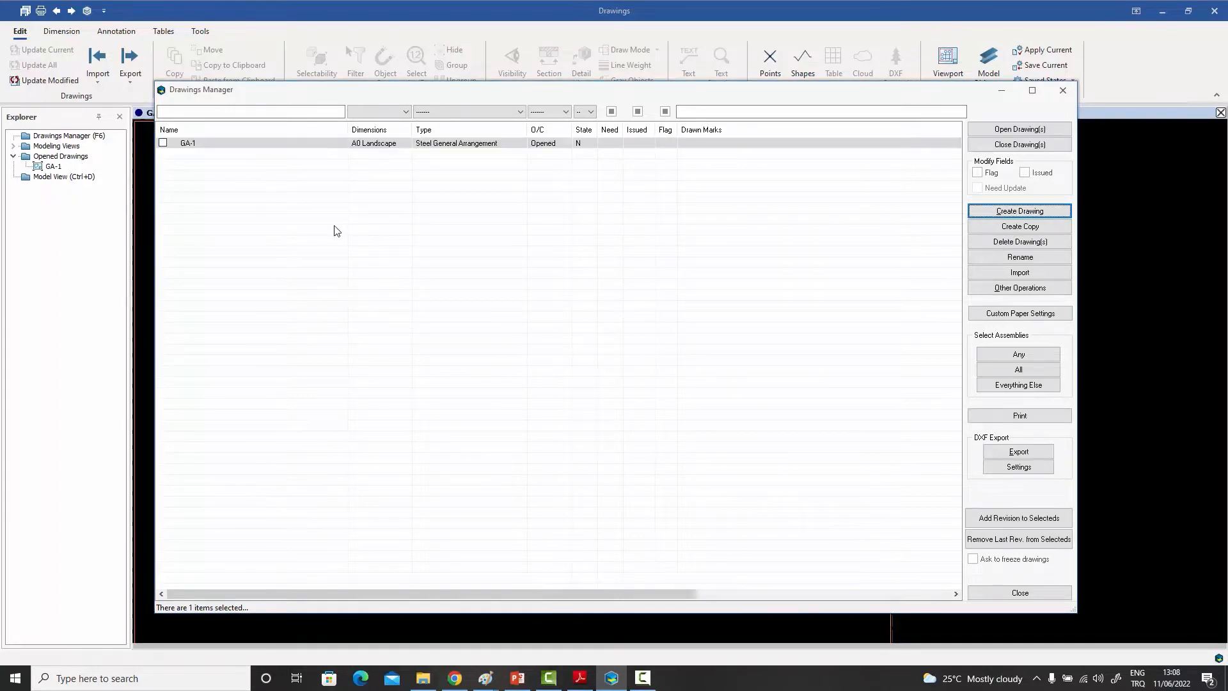
Step: Close the Drawings Manager, saving the changes, and show the blank GA-1 sheet
left_click(1008, 595)
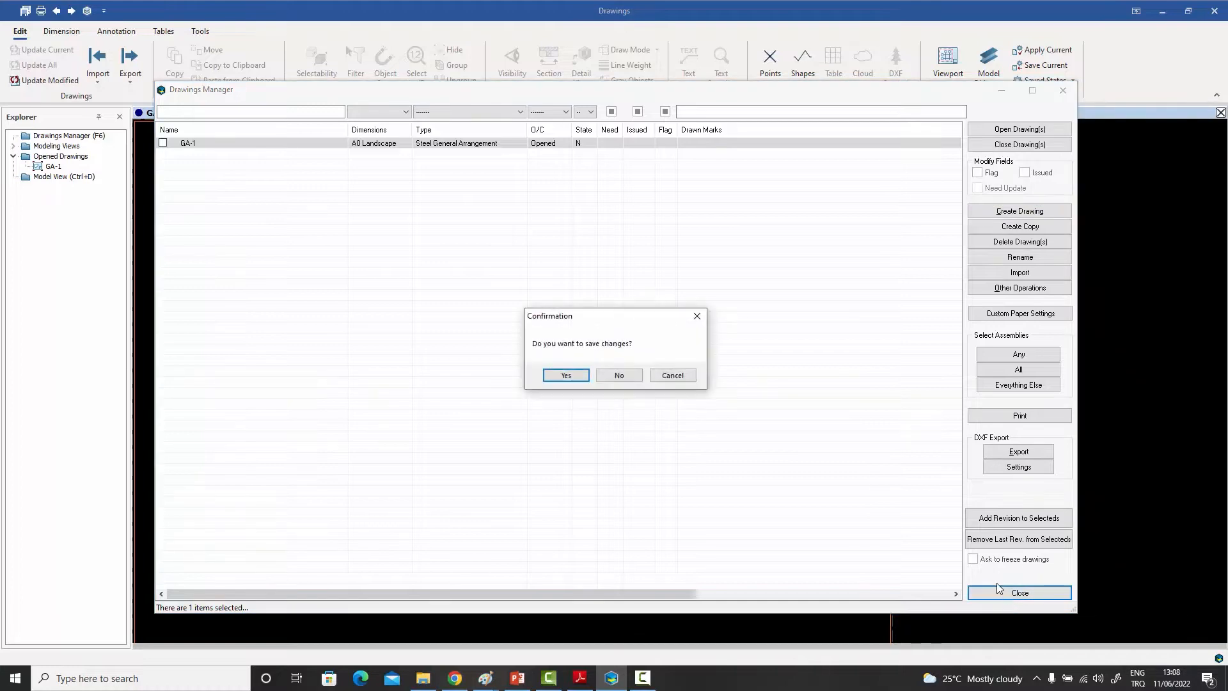
left_click(566, 376)
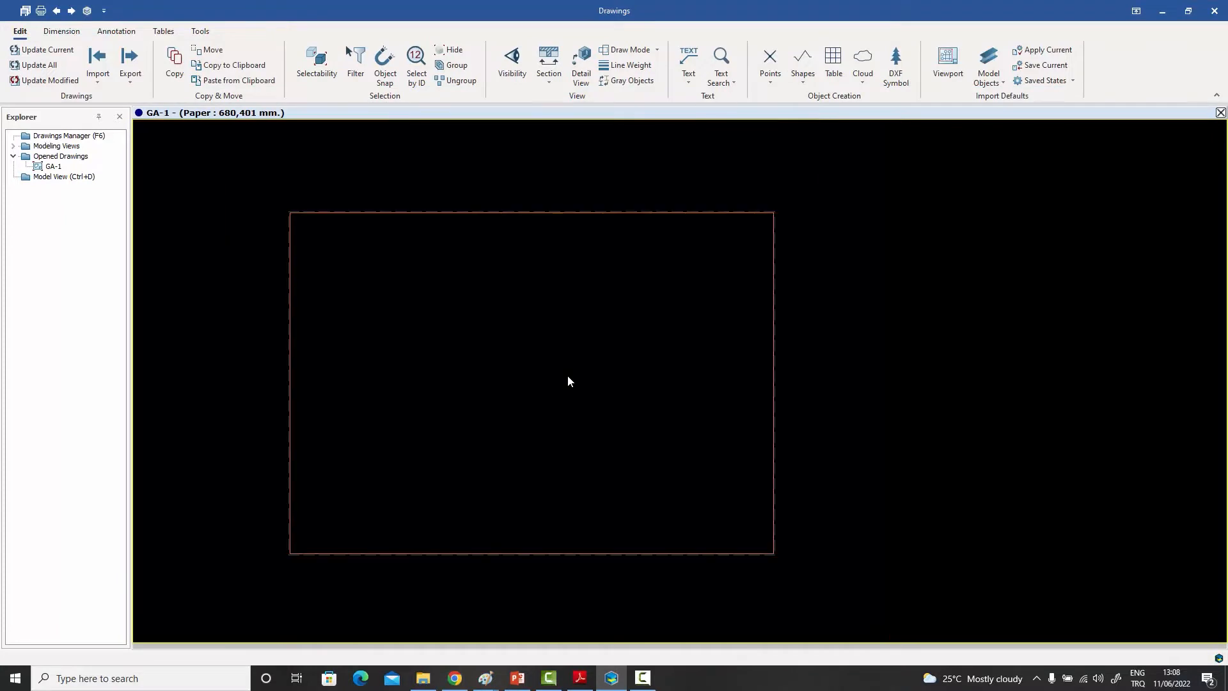
mouse_move(583, 331)
middle_mouse_down()
mouse_move(707, 313)
mouse_move(661, 315)
middle_mouse_up()
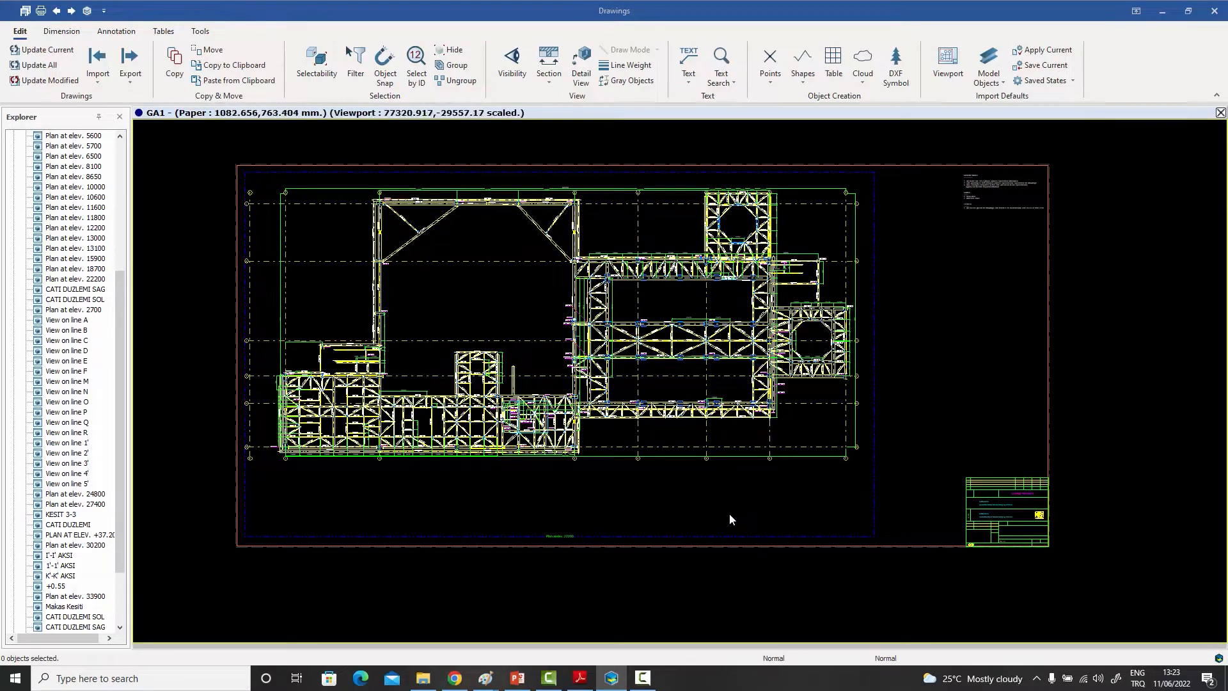
Step: Examine the GA1 drawing's plan viewport, the dimension line above the upper truss, and the member marks on the bracing
left_click(702, 536)
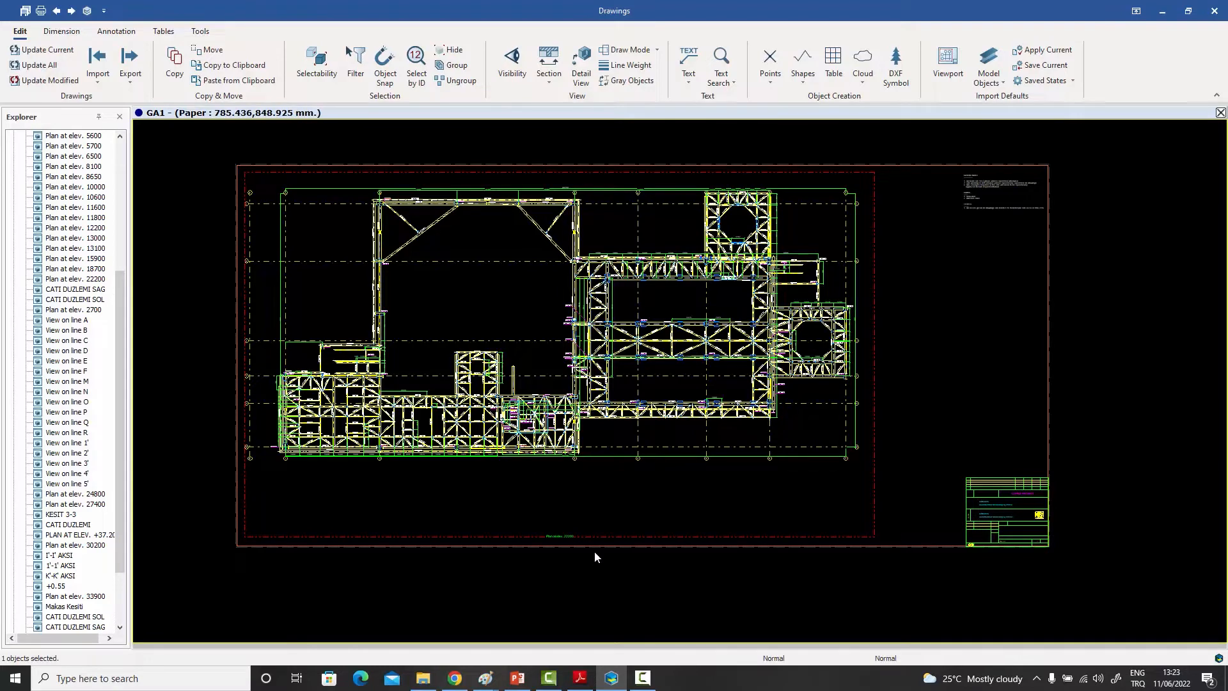
left_click(933, 378)
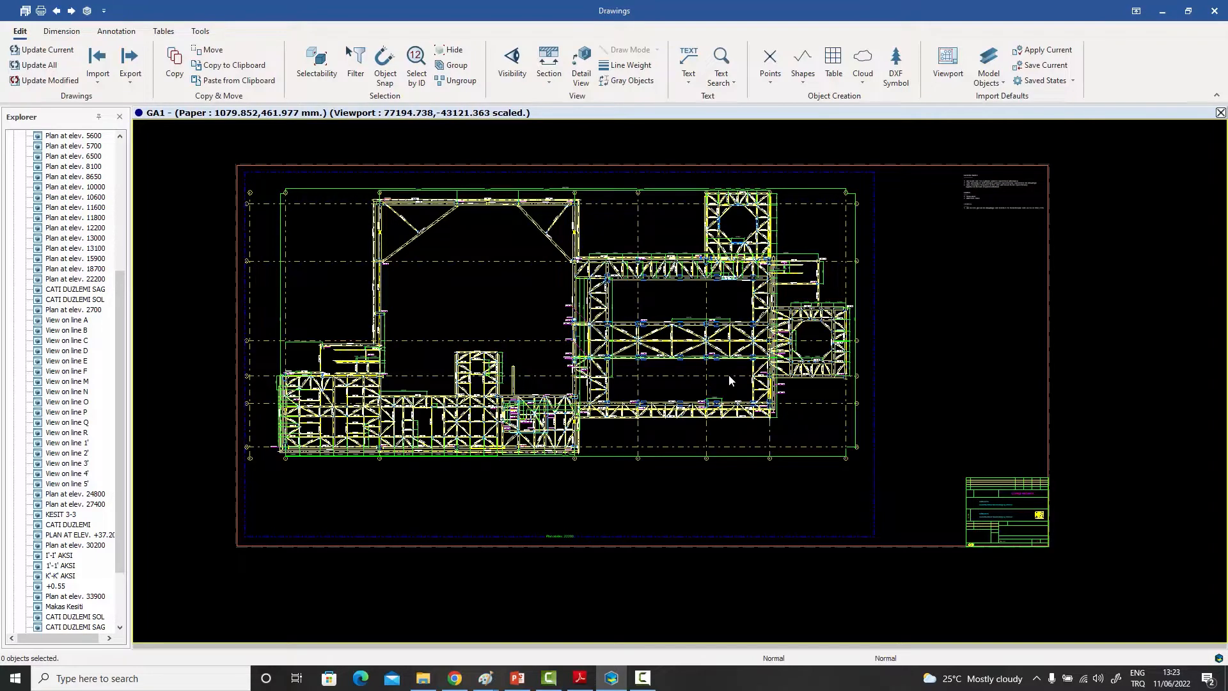
scroll(604, 259, "up", 3)
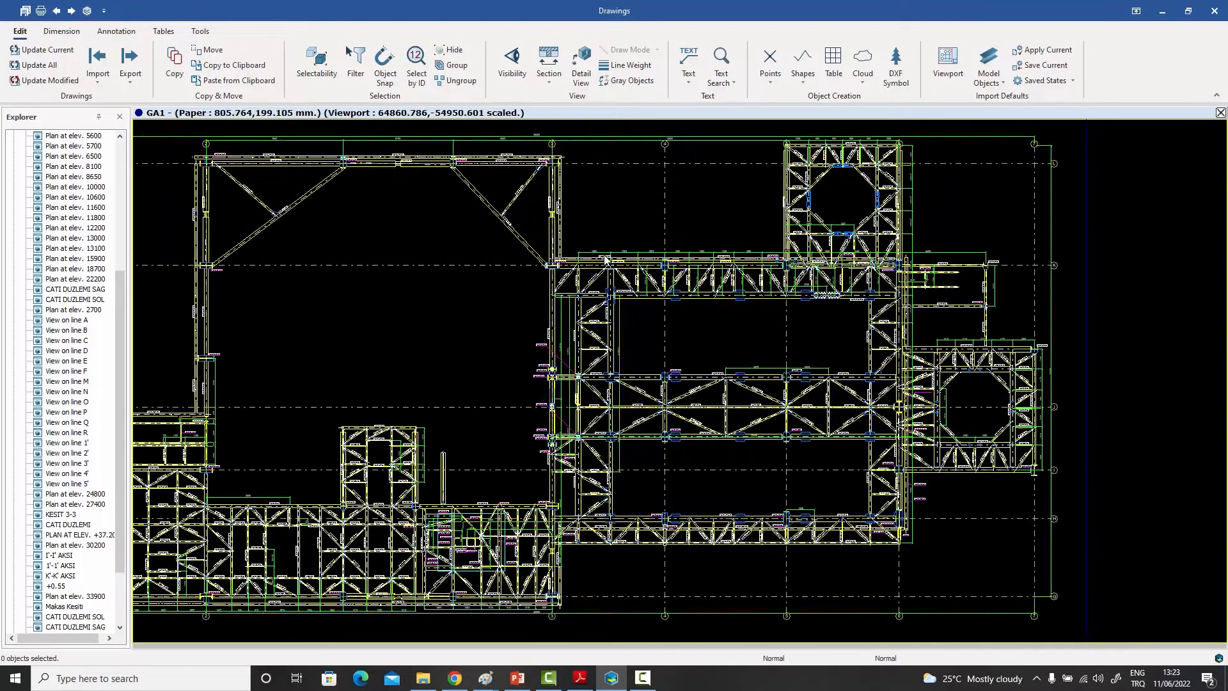
scroll(605, 259, "up", 5)
left_click(656, 277)
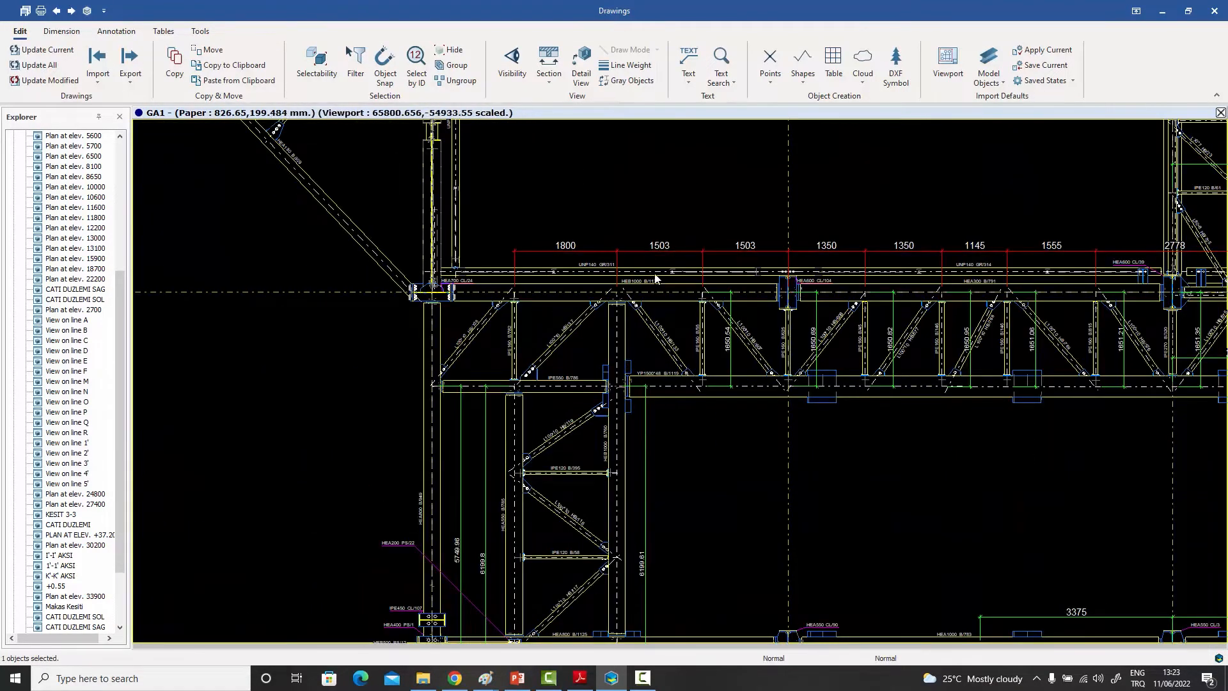
scroll(558, 342, "down", 2)
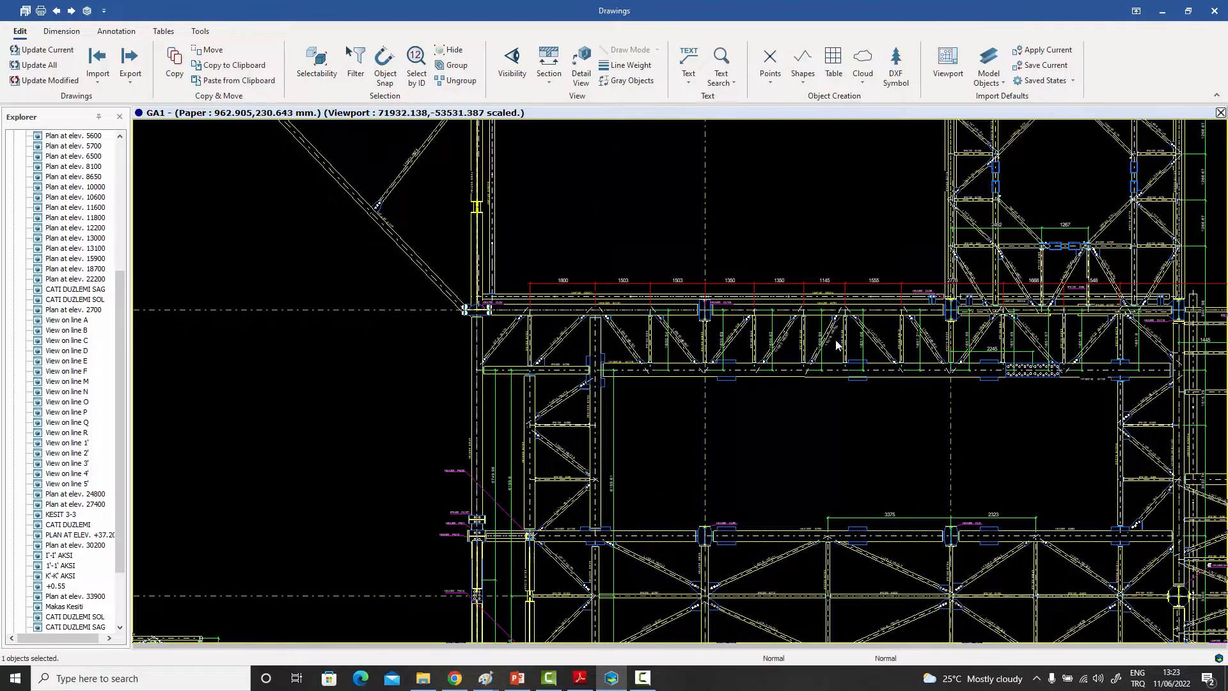
scroll(712, 256, "up", 2)
scroll(716, 262, "down", 8)
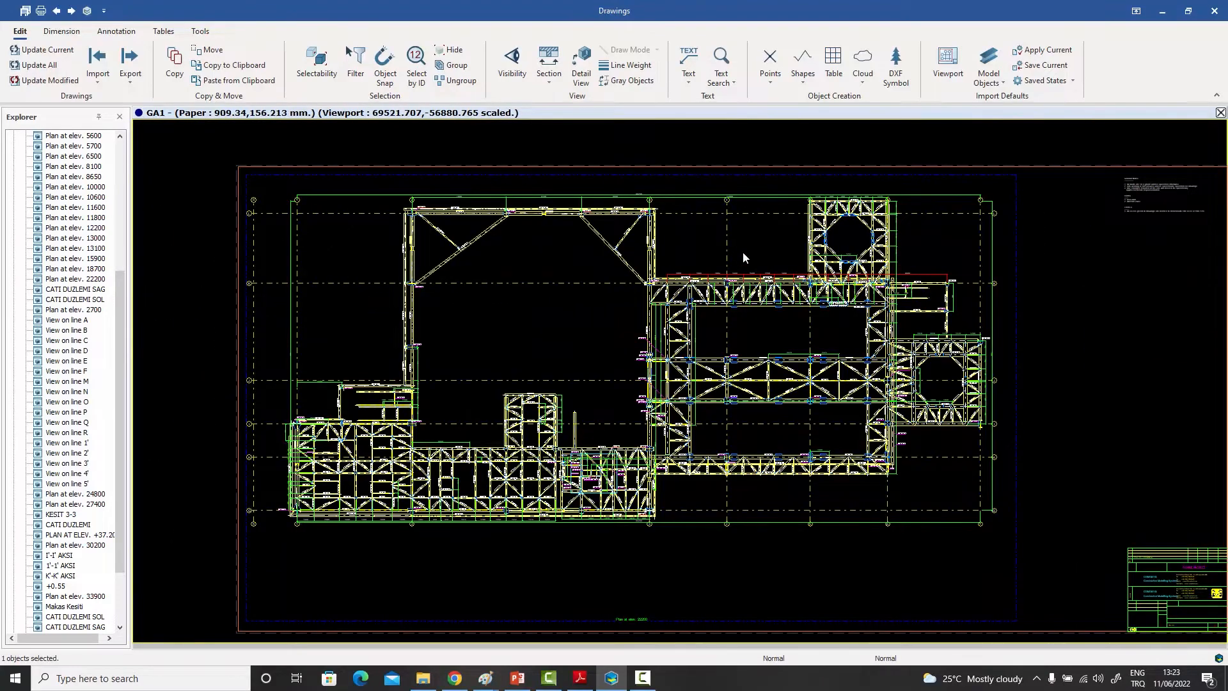
scroll(741, 252, "up", 8)
scroll(682, 340, "up", 2)
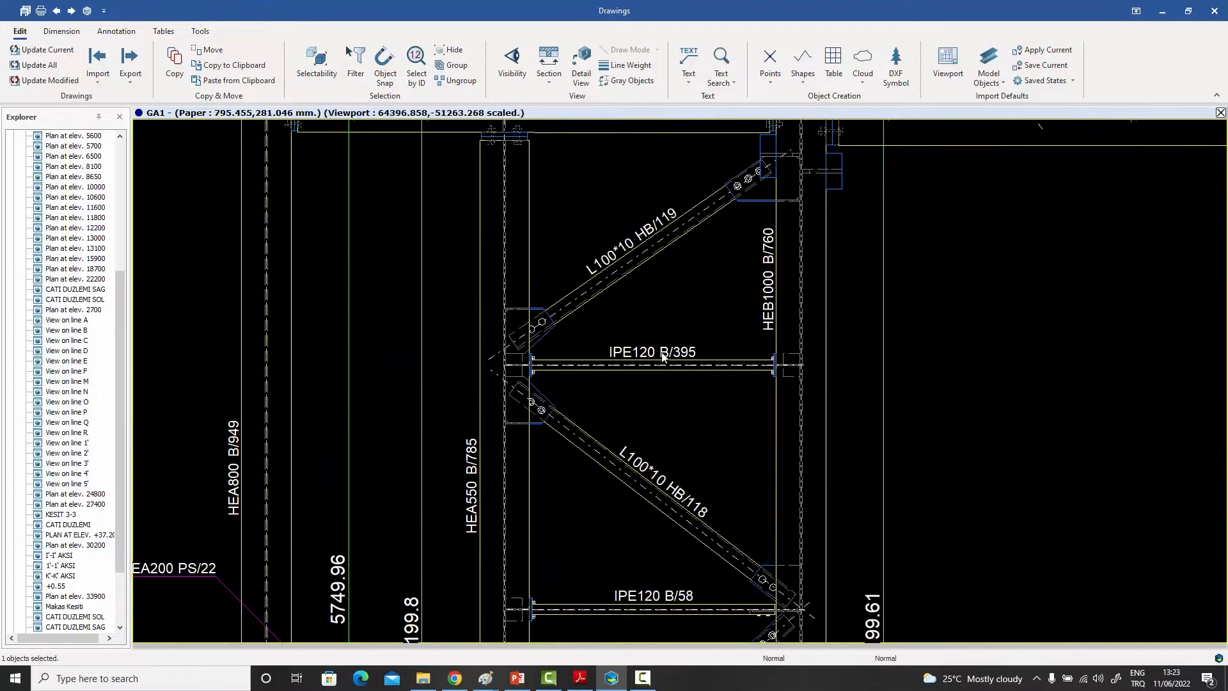
Step: Inspect the IPE120 B/395 and L100*10 HB/119 member marks and the overall dimension line above the GA1 plan
left_click(616, 351)
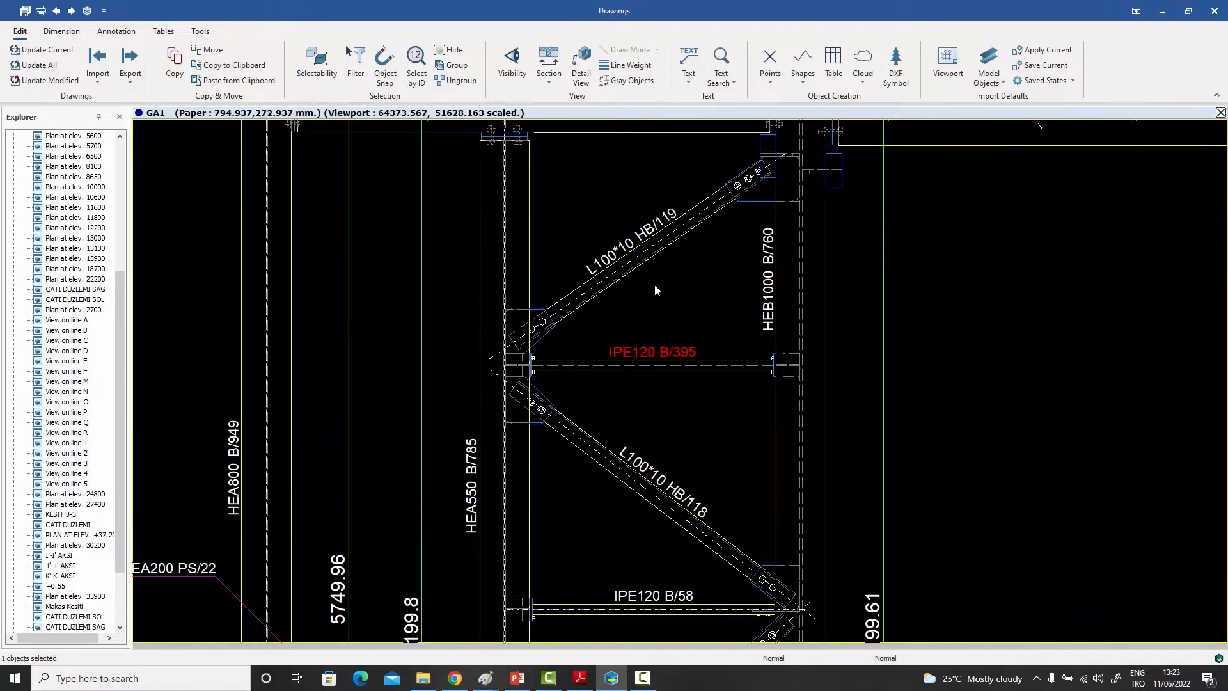
left_click(615, 257)
scroll(690, 297, "down", 2)
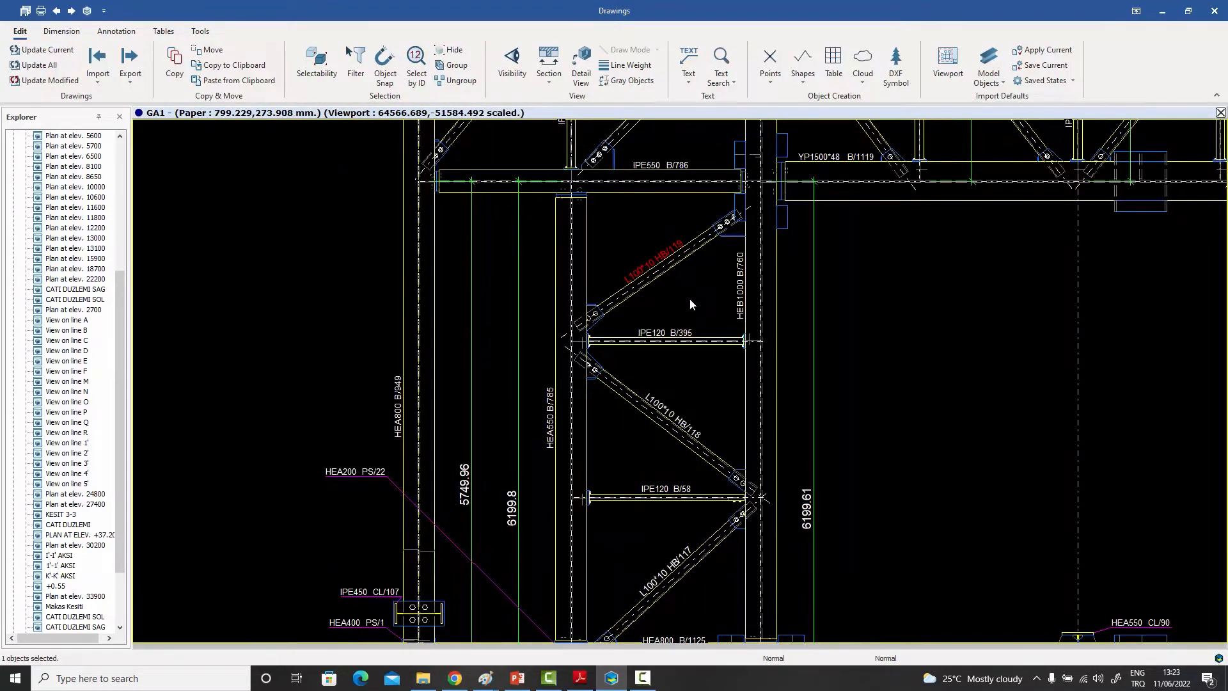
scroll(689, 303, "down", 8)
scroll(689, 303, "down", 1)
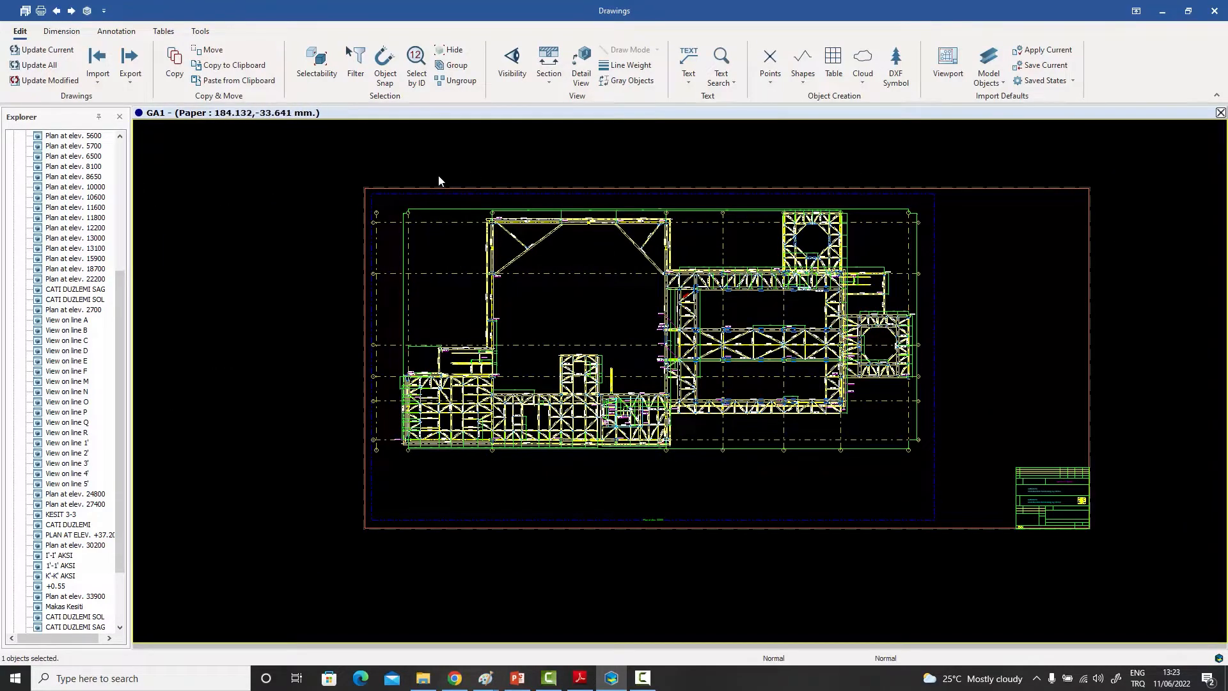
left_click(451, 210)
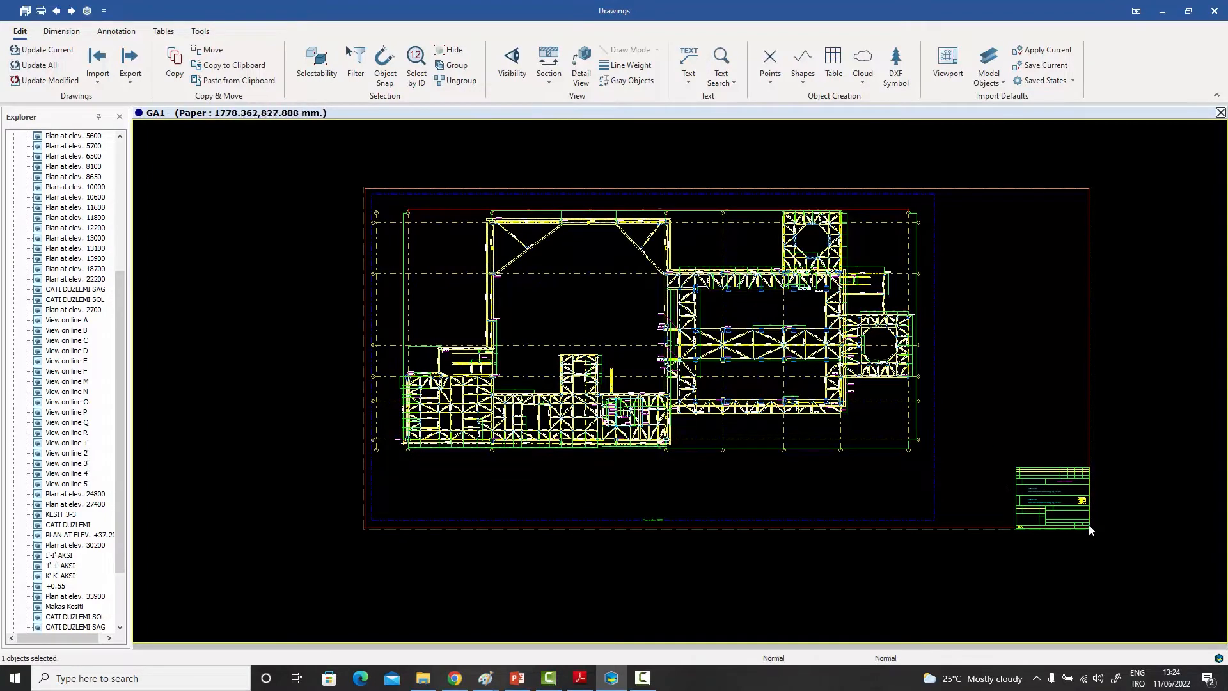
Step: Read the General Notes, codes and levels text on the GA1 sheet, and return to the full sheet
scroll(1066, 240, "up", 3)
scroll(1023, 182, "up", 5)
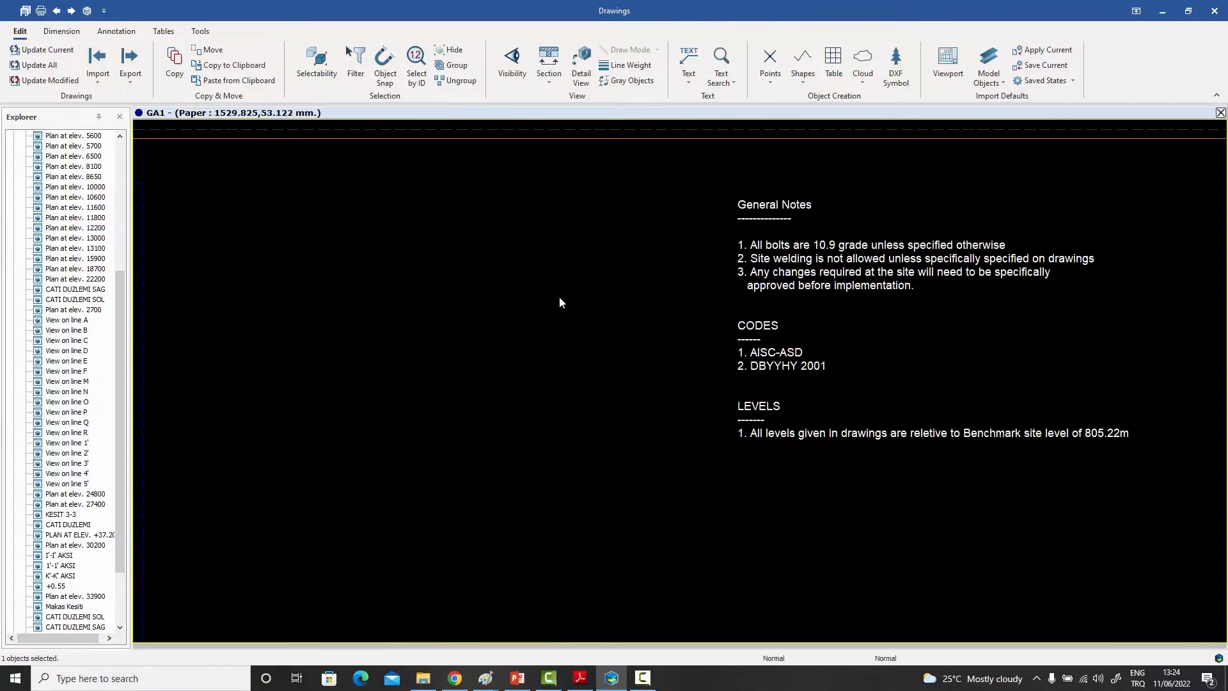
scroll(558, 298, "down", 6)
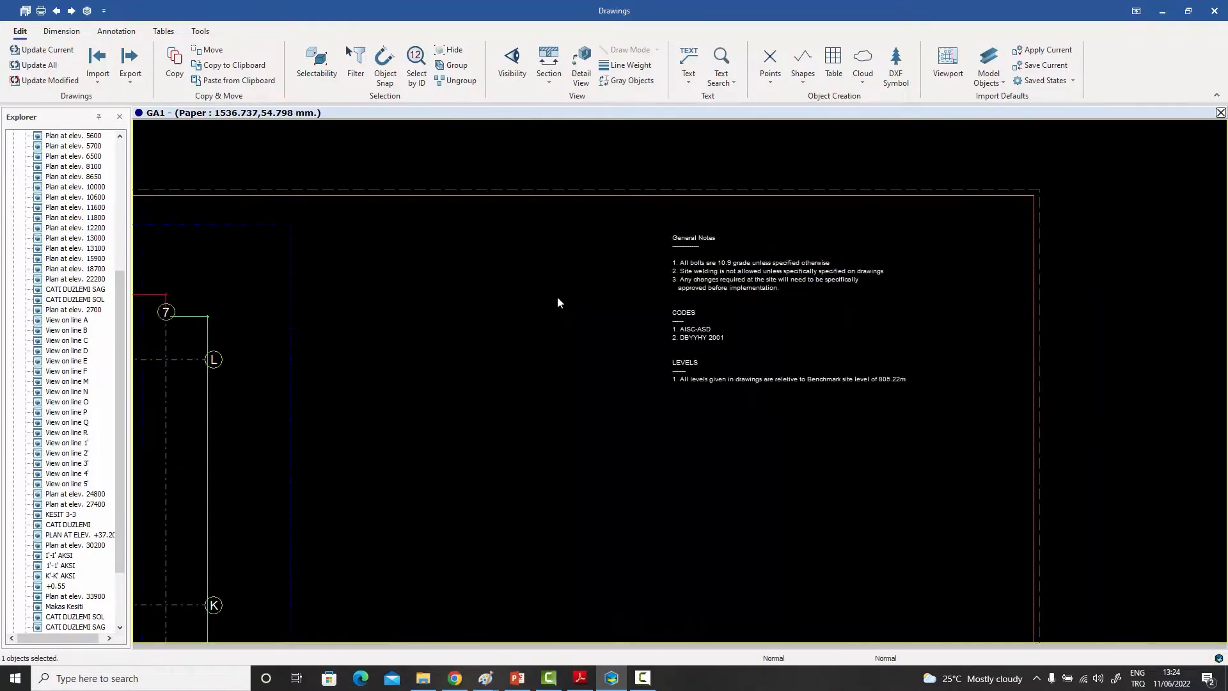
scroll(558, 298, "down", 7)
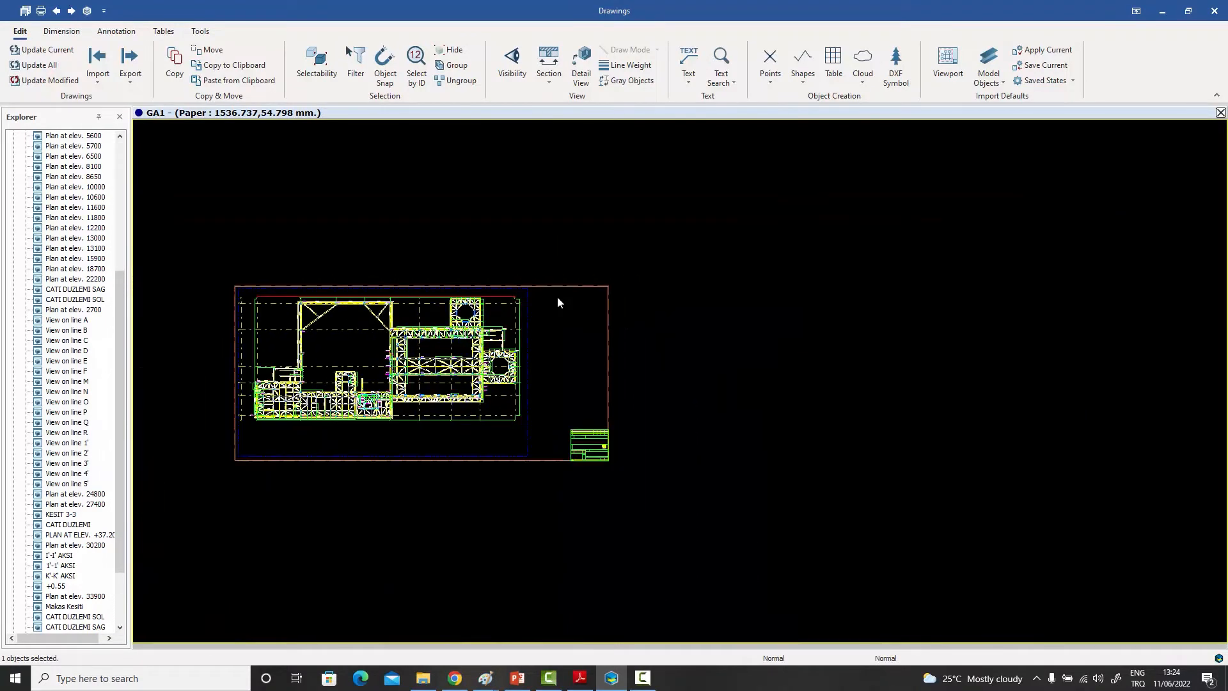
Step: Highlight the boundary of the GA1 plan viewport and examine the steel framing shown inside it
middle_click_drag(557, 298, 756, 260)
scroll(617, 324, "up", 3)
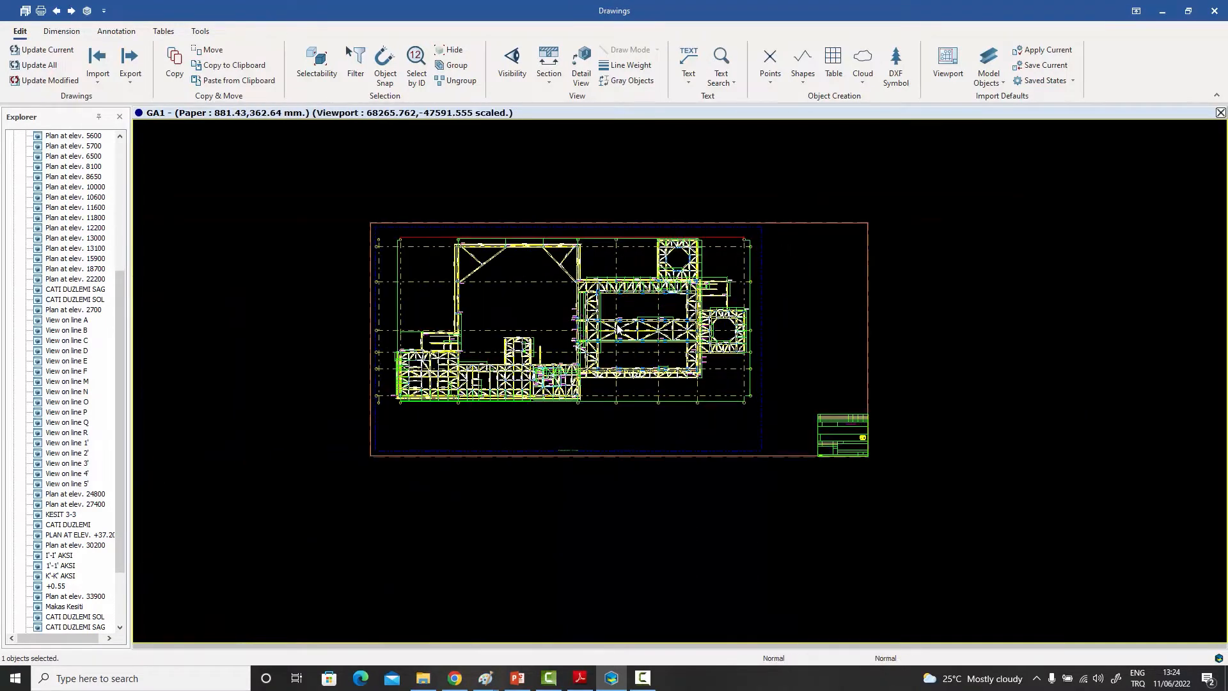
scroll(609, 339, "up", 1)
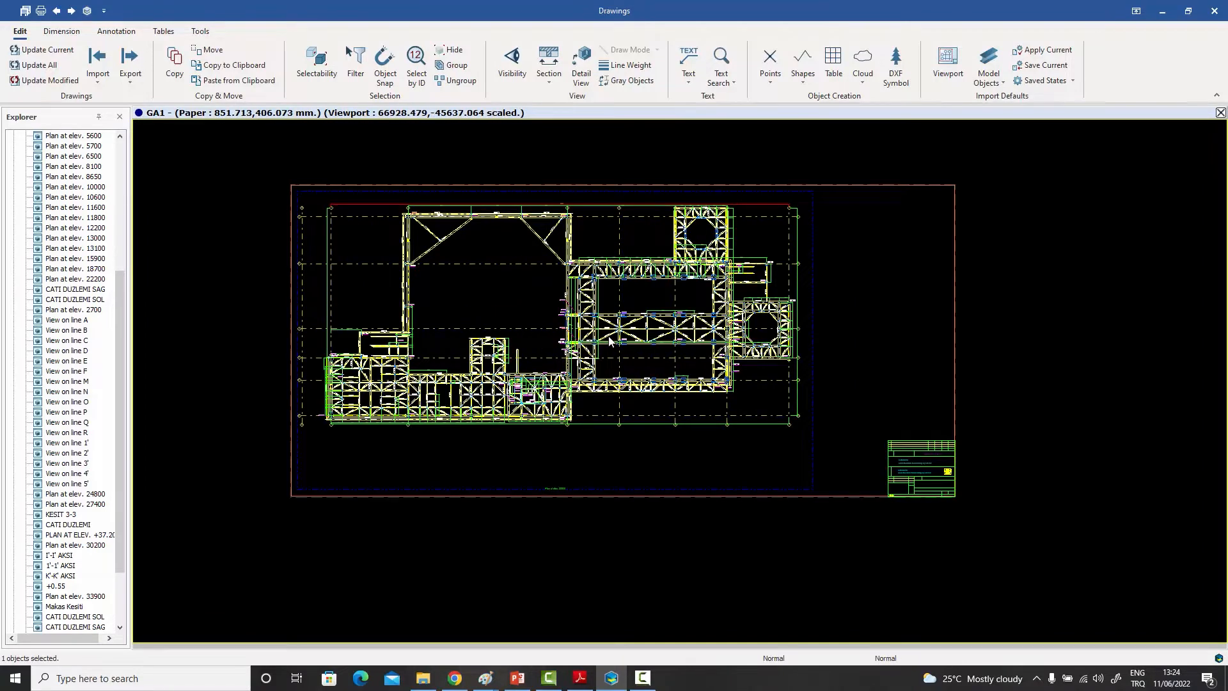
left_click(677, 489)
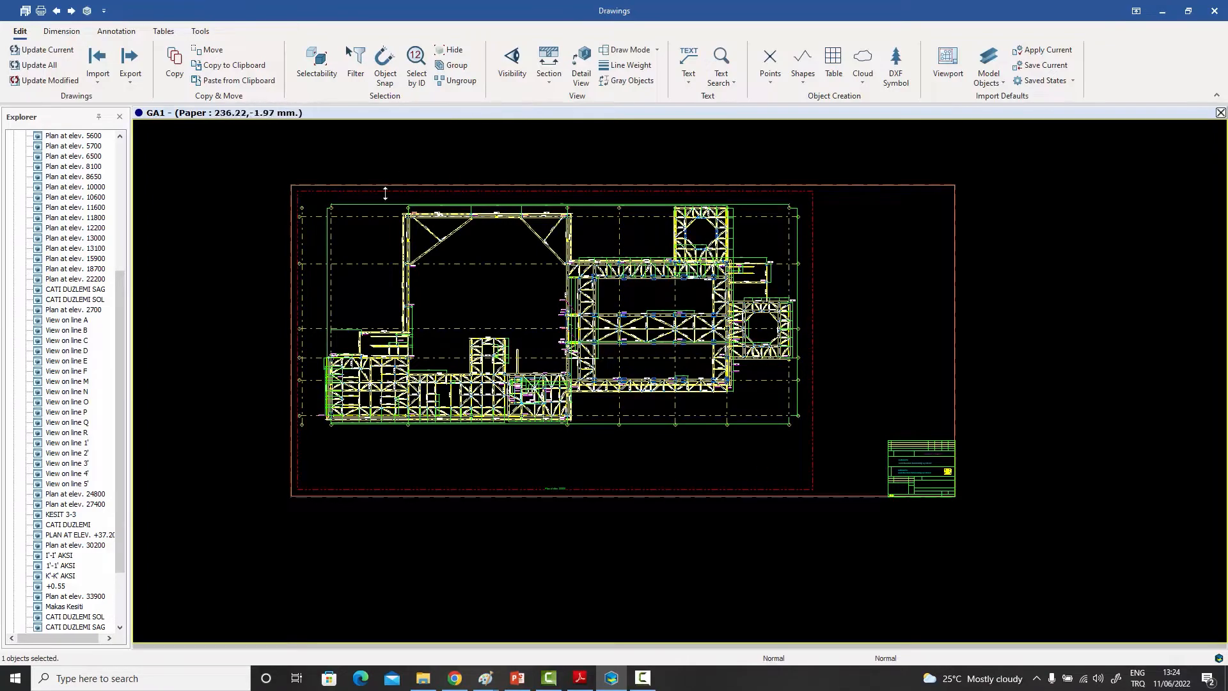
scroll(611, 282, "up", 5)
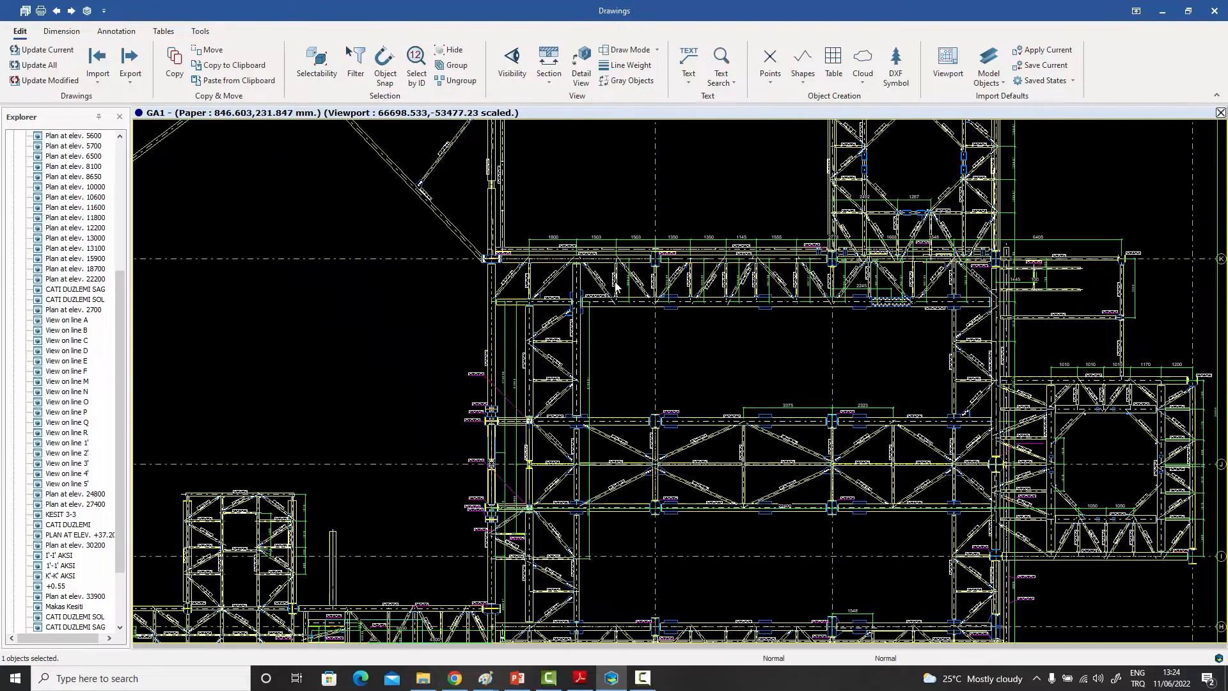
scroll(609, 281, "up", 3)
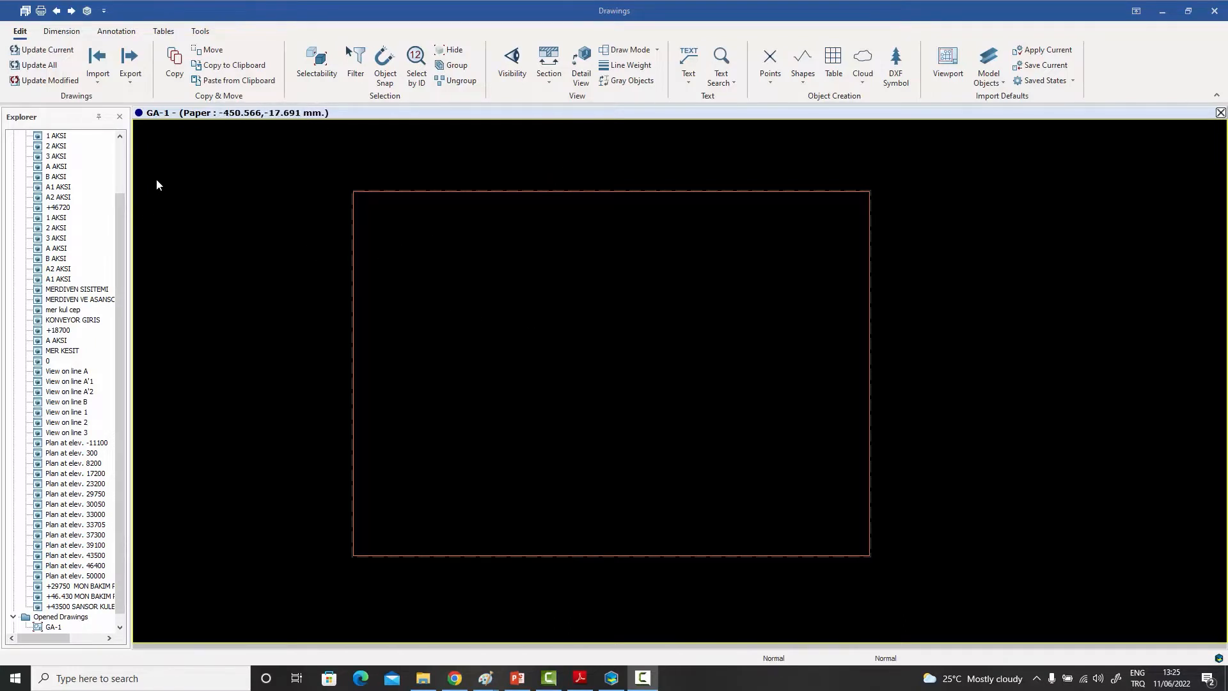
Step: Switch to the 3D model and back to the drawings, and review the GA-1 sheet's drawing properties
left_click_drag(119, 205, 124, 148)
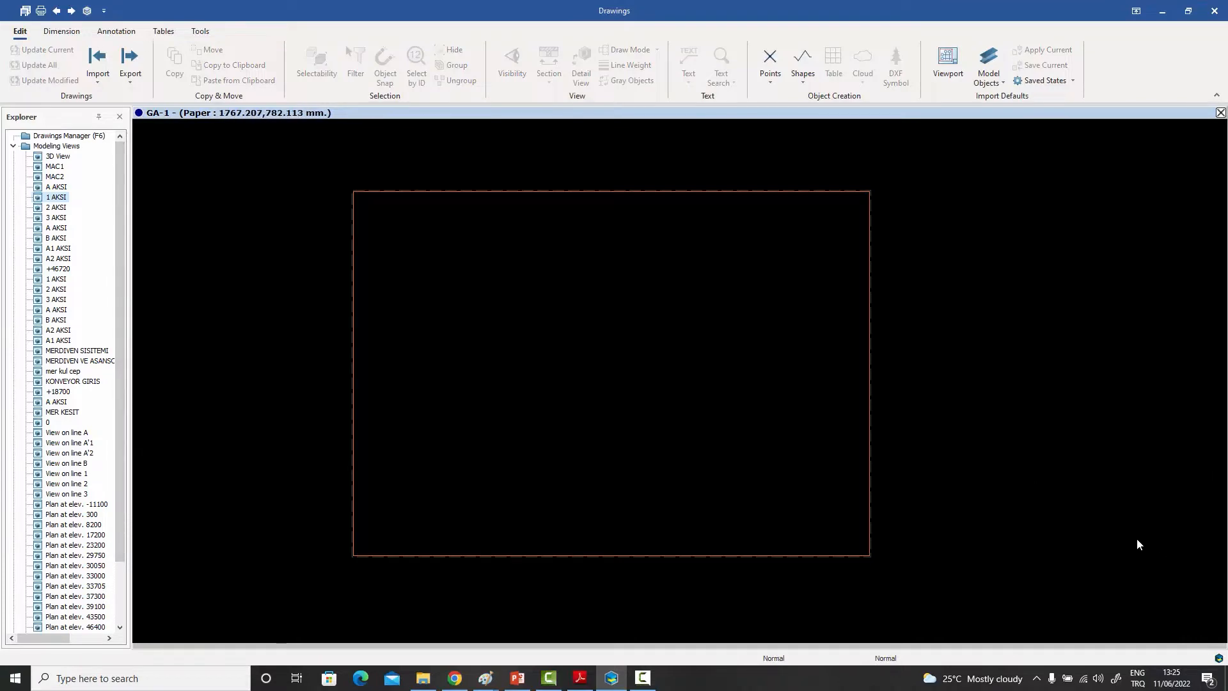
left_click(1219, 661)
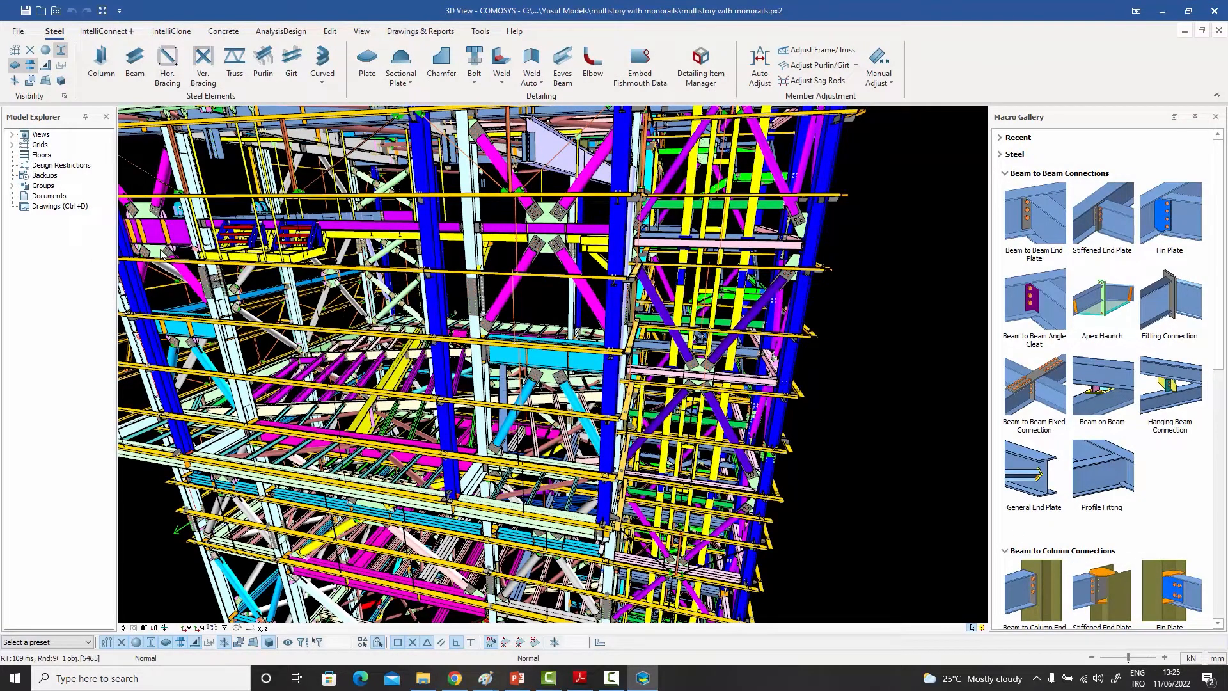
double_click(46, 206)
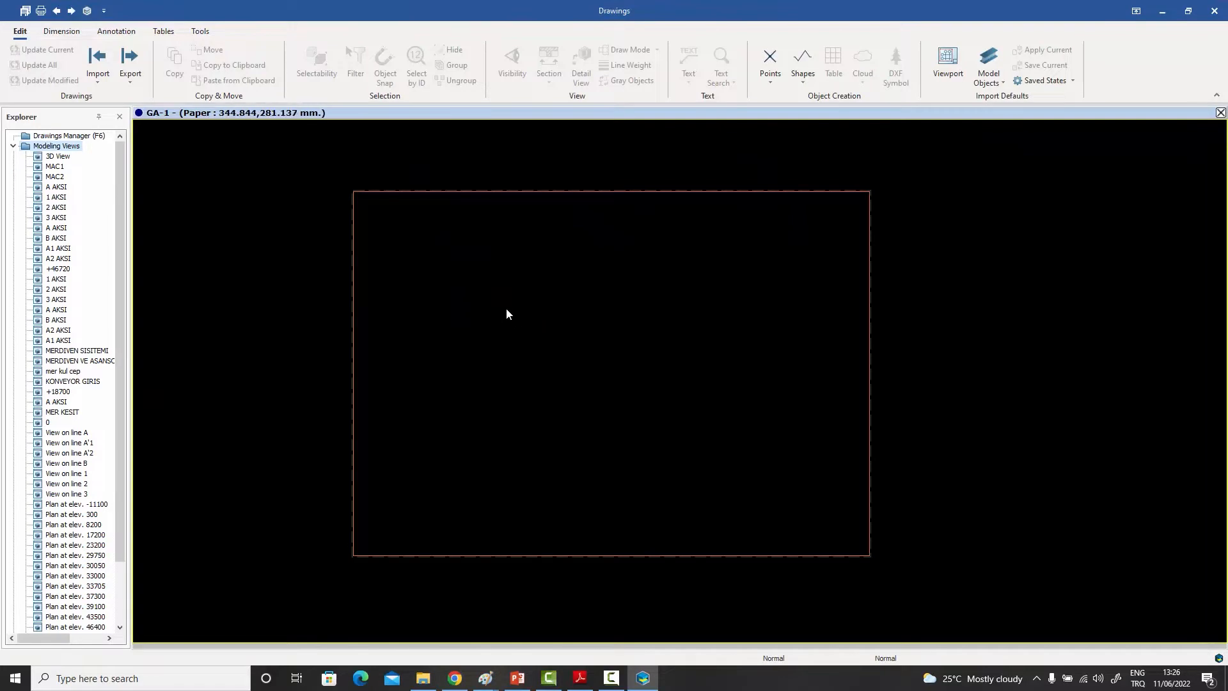
double_click(573, 285)
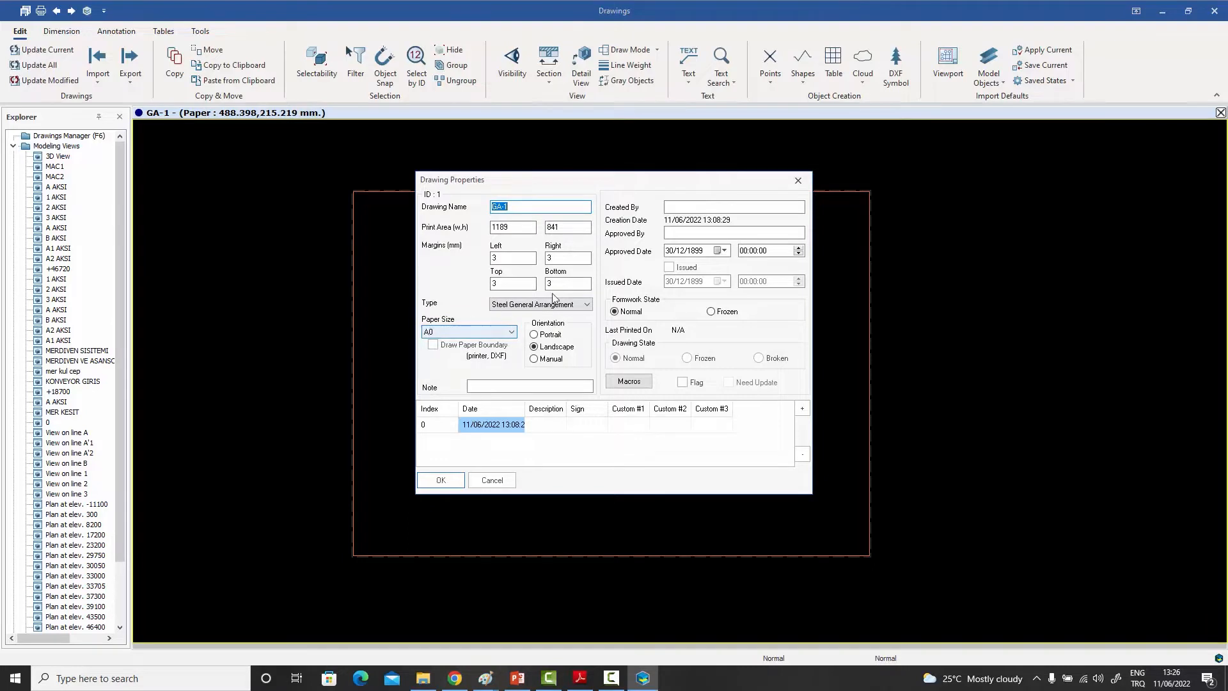
left_click(441, 480)
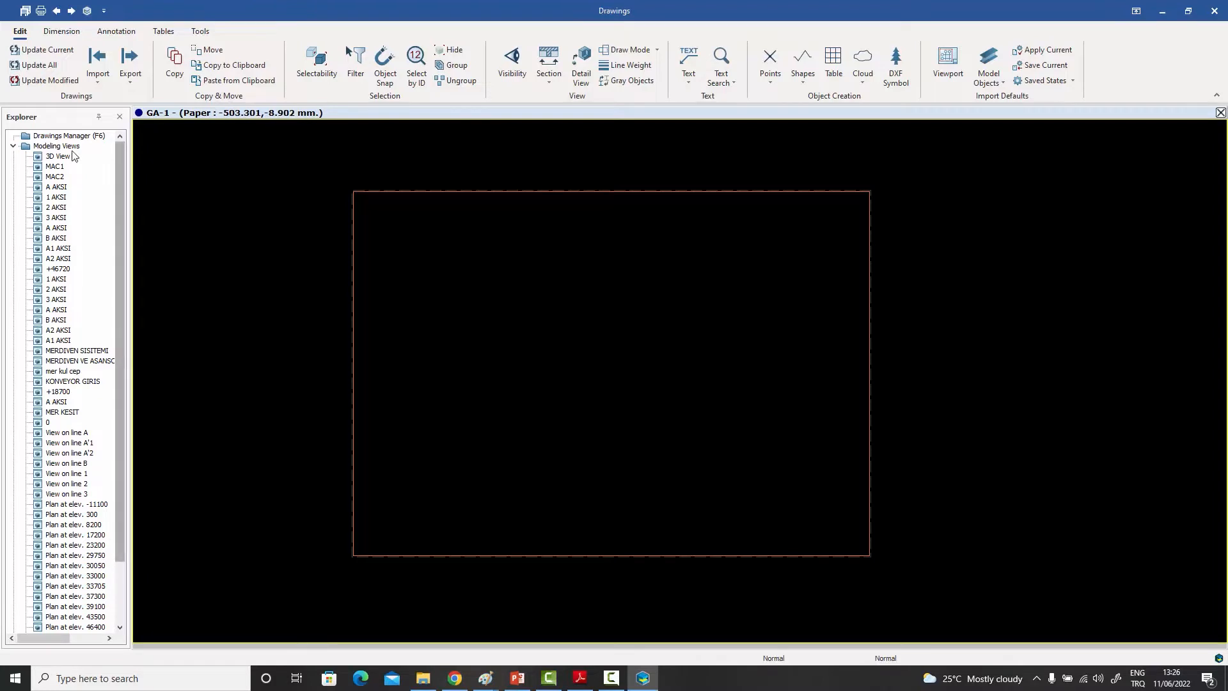
Step: Collapse and expand the modeling views group in the drawings environment, and look through its list of views
left_click(13, 146)
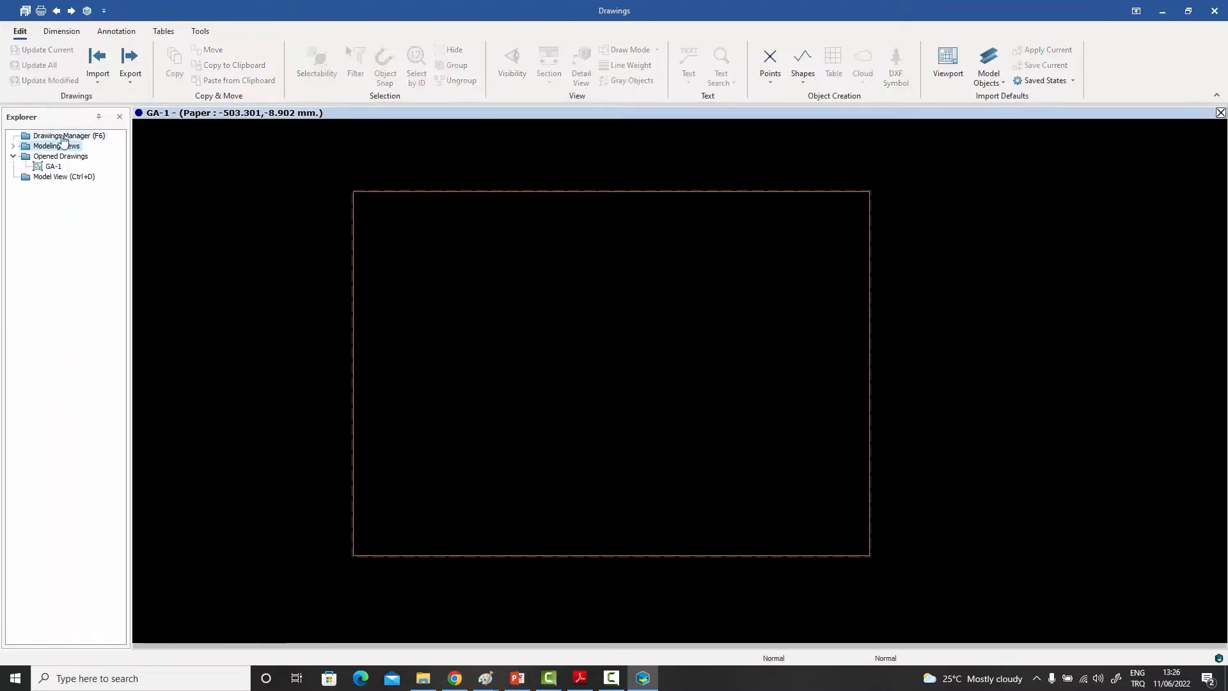
left_click(13, 147)
left_click_drag(117, 175, 118, 252)
scroll(120, 241, "up", 3)
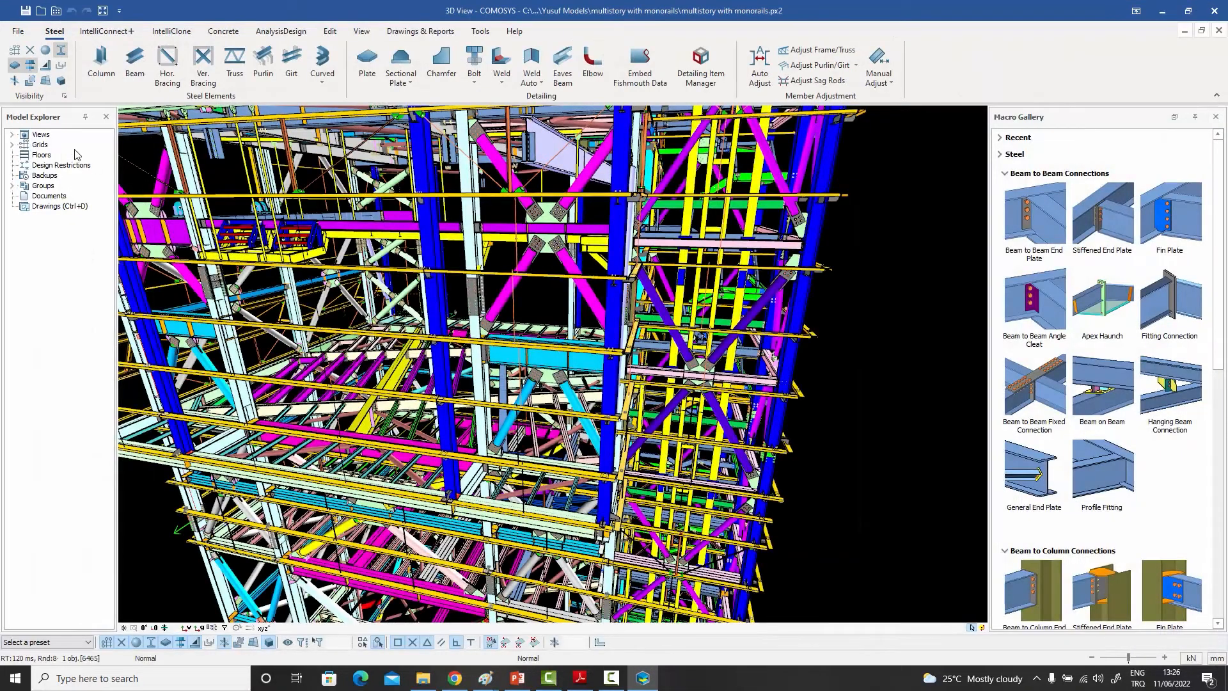
Step: Review the model's own list of views beside the 3D model, collapse it, and reopen the drawings environment
double_click(24, 137)
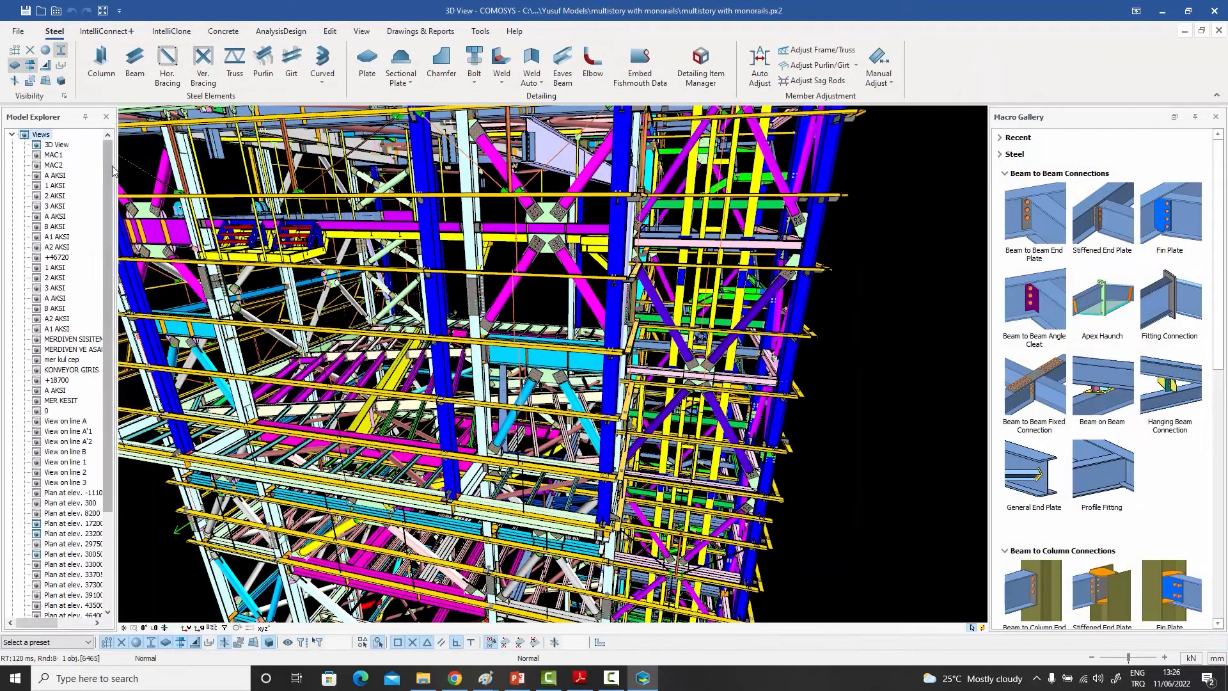
mouse_move(106, 169)
left_mouse_down()
mouse_move(112, 286)
mouse_move(111, 161)
left_mouse_up()
left_click(12, 135)
double_click(57, 206)
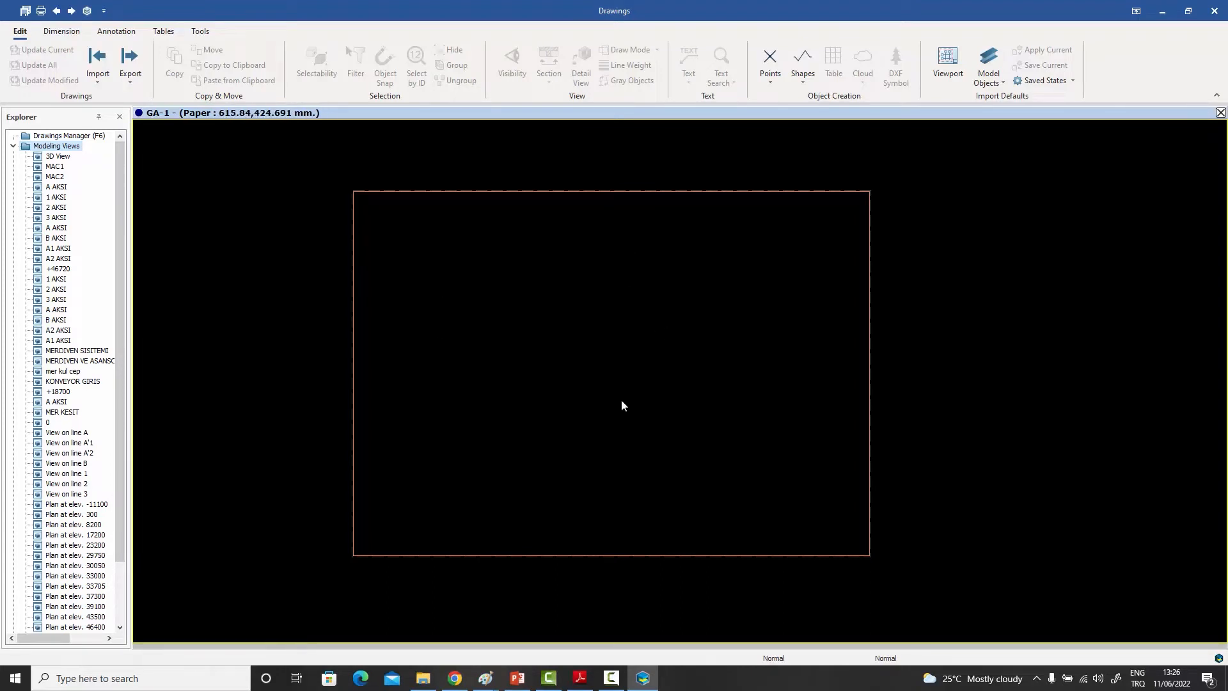
Step: Create a viewport on the GA-1 sheet from the modeling view Plan at elev. 23200
scroll(124, 370, "down", 3)
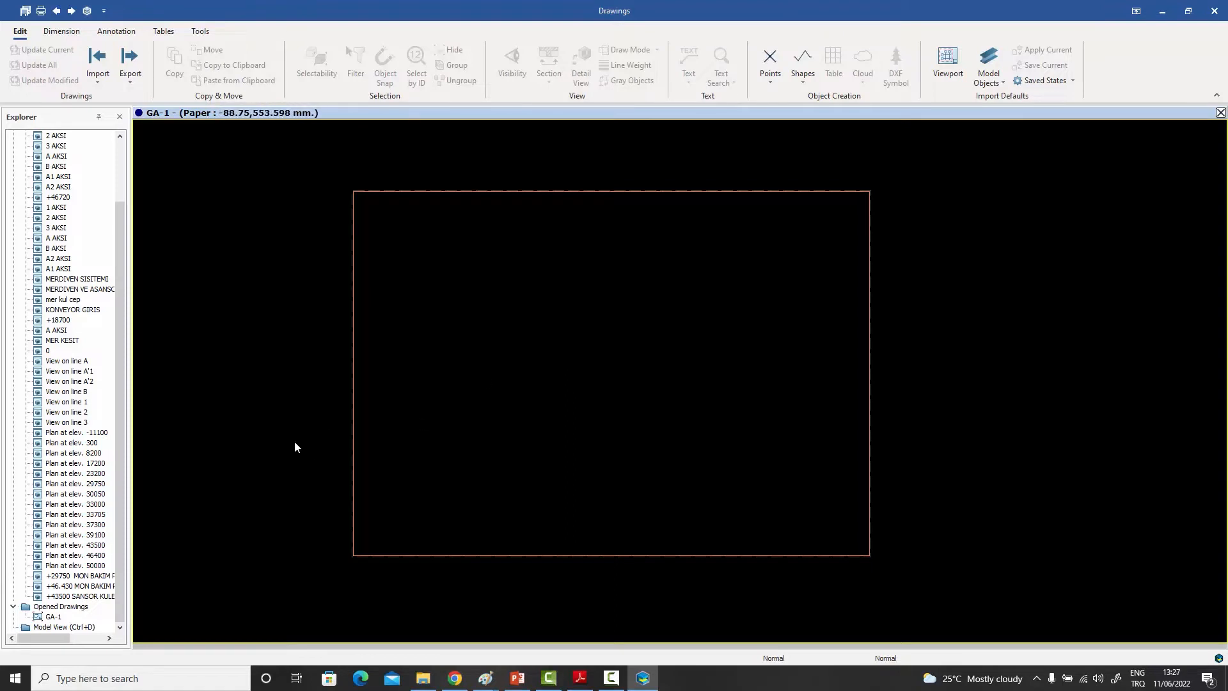
left_click(78, 474)
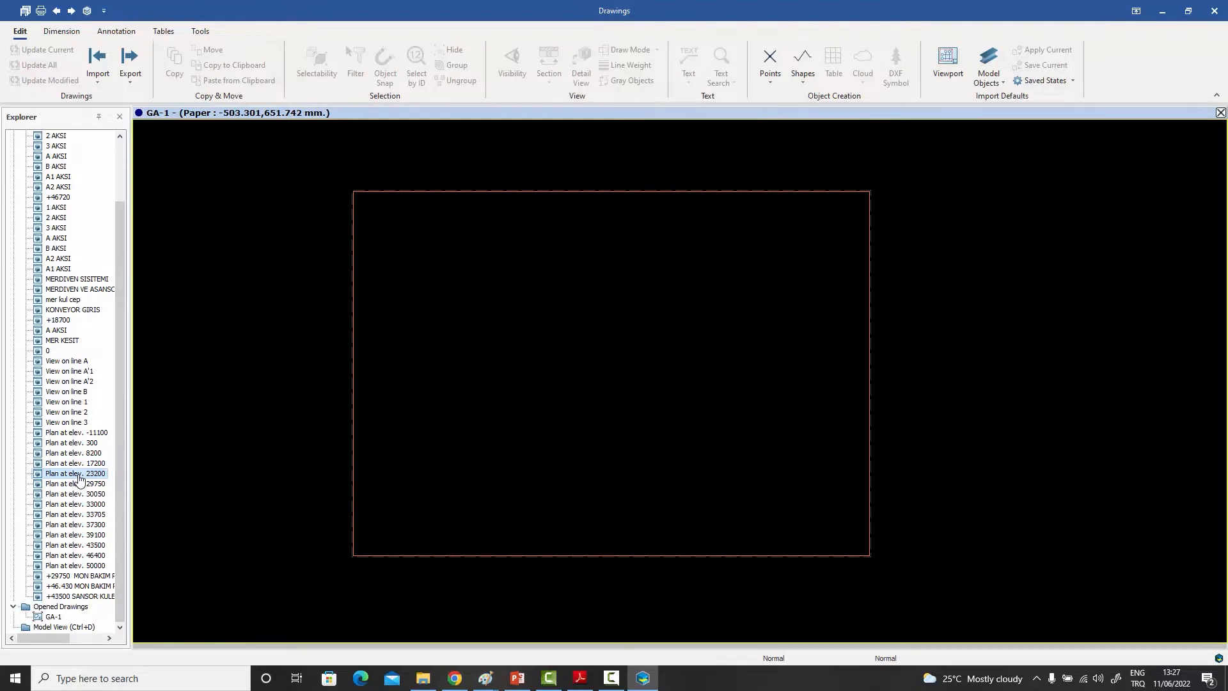
right_click(79, 479)
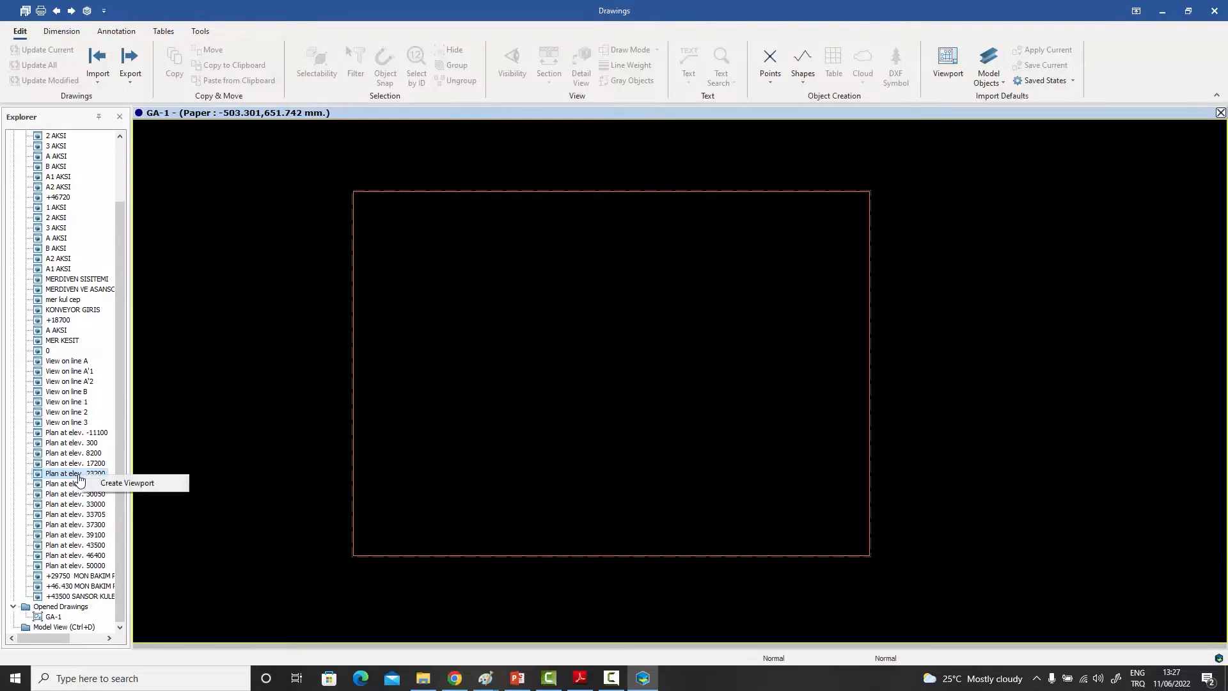
left_click(123, 488)
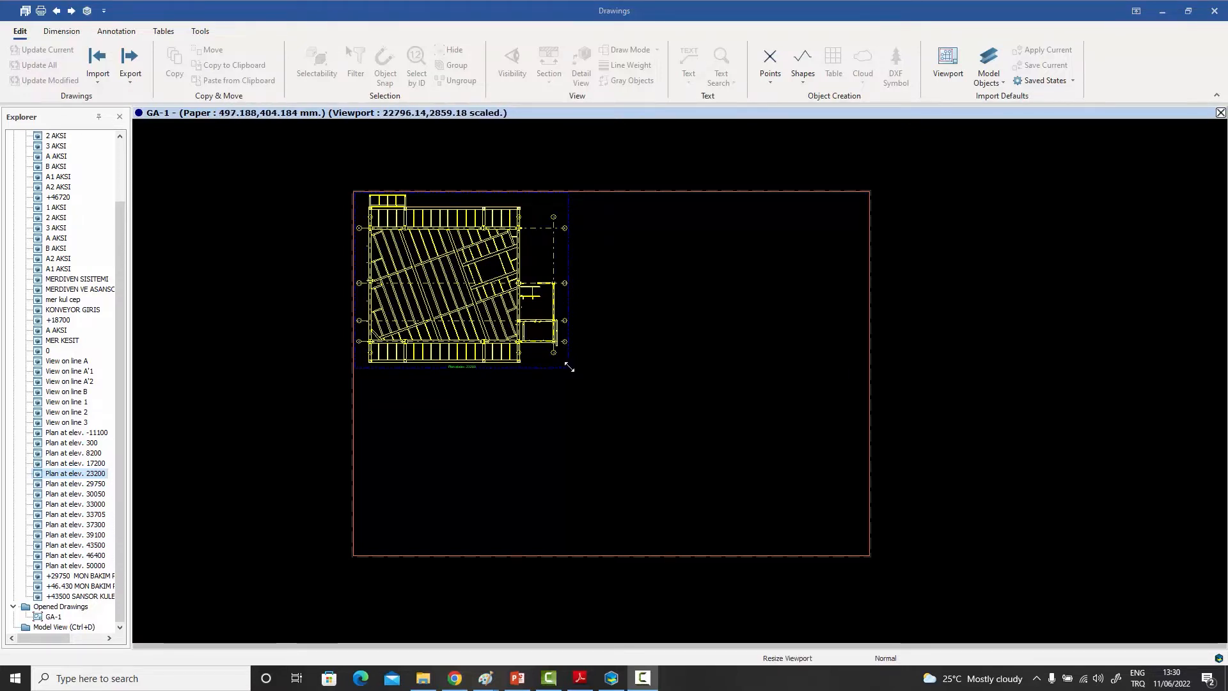
Step: Reposition the plan viewport slightly, enlarge it to about 620 by 506 mm, and shift the plan towards the centre of its frame
left_click_drag(569, 367, 592, 392)
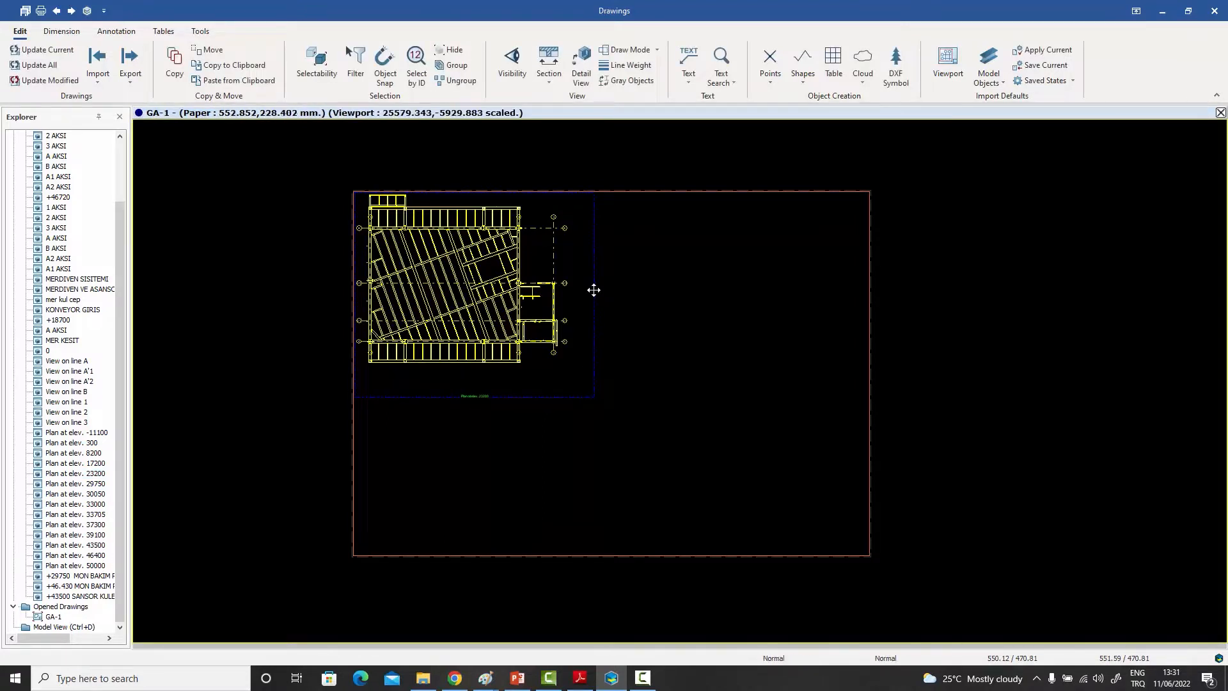
mouse_move(594, 289)
left_mouse_down()
mouse_move(721, 334)
mouse_move(804, 296)
mouse_move(593, 293)
left_mouse_up()
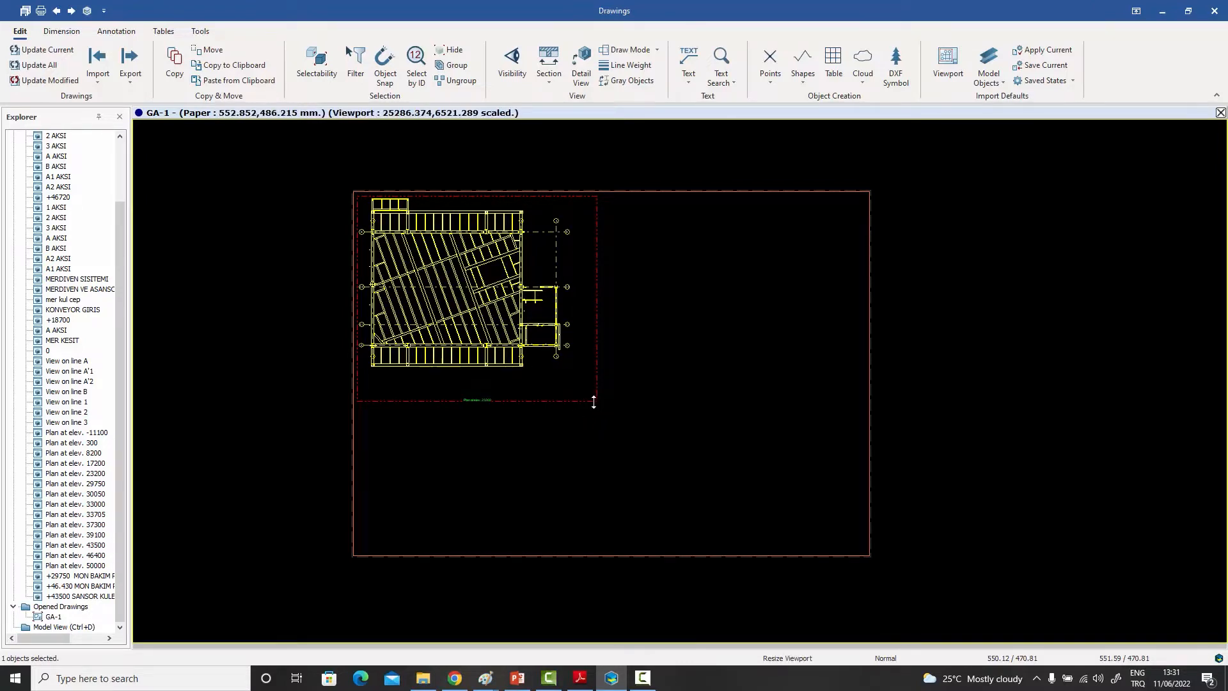
left_click_drag(593, 401, 626, 411)
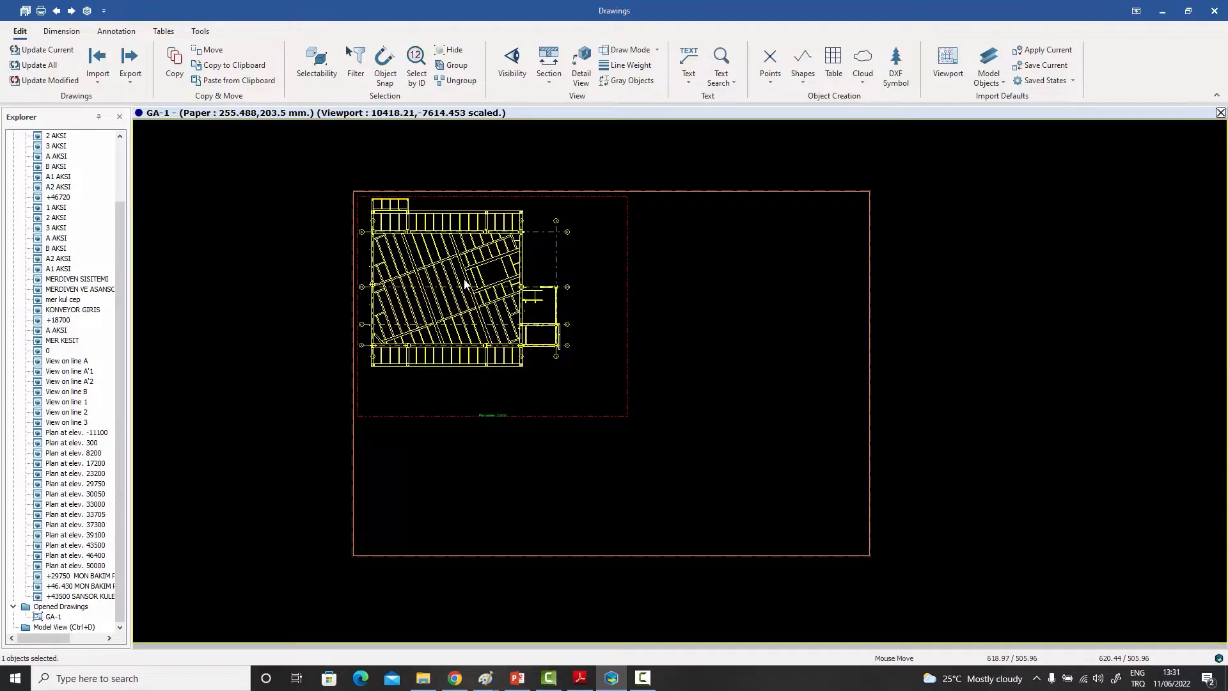
mouse_move(465, 285)
left_mouse_down()
mouse_move(512, 288)
mouse_move(457, 294)
mouse_move(528, 299)
mouse_move(506, 306)
mouse_move(459, 289)
mouse_move(510, 300)
mouse_move(536, 283)
mouse_move(467, 298)
mouse_move(525, 296)
mouse_move(501, 297)
left_mouse_up()
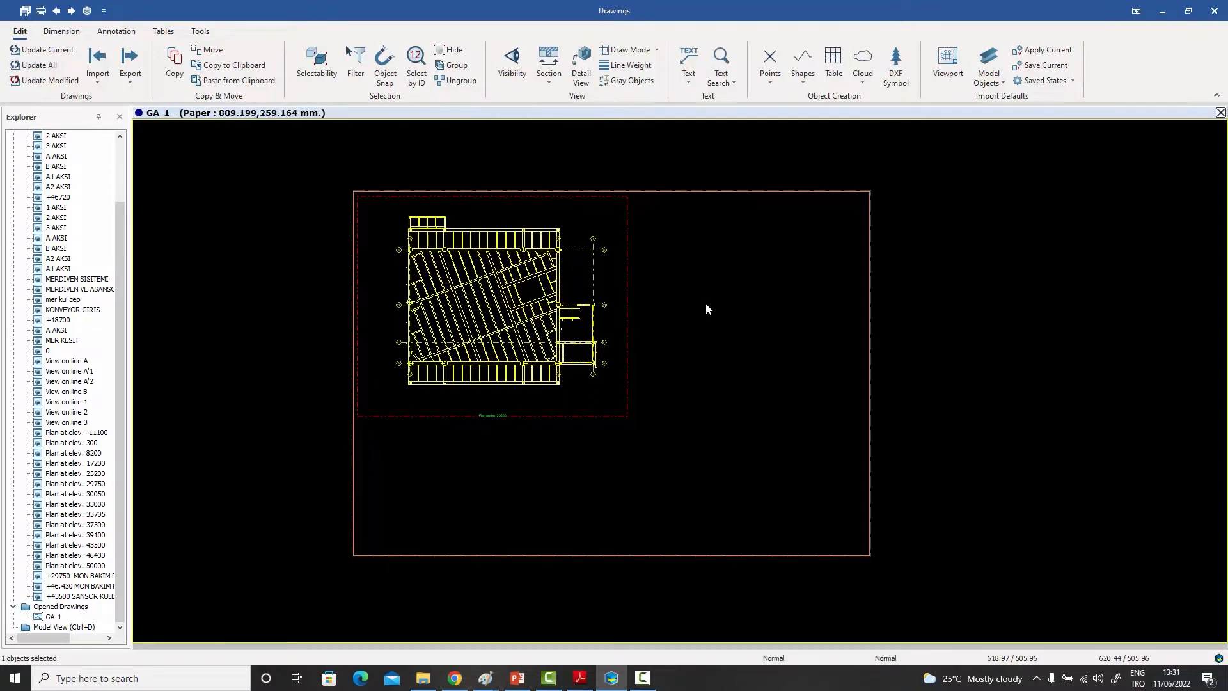
Step: Open the plan viewport's properties and review its label, detailing, filtering, presets and general settings
scroll(682, 310, "up", 1)
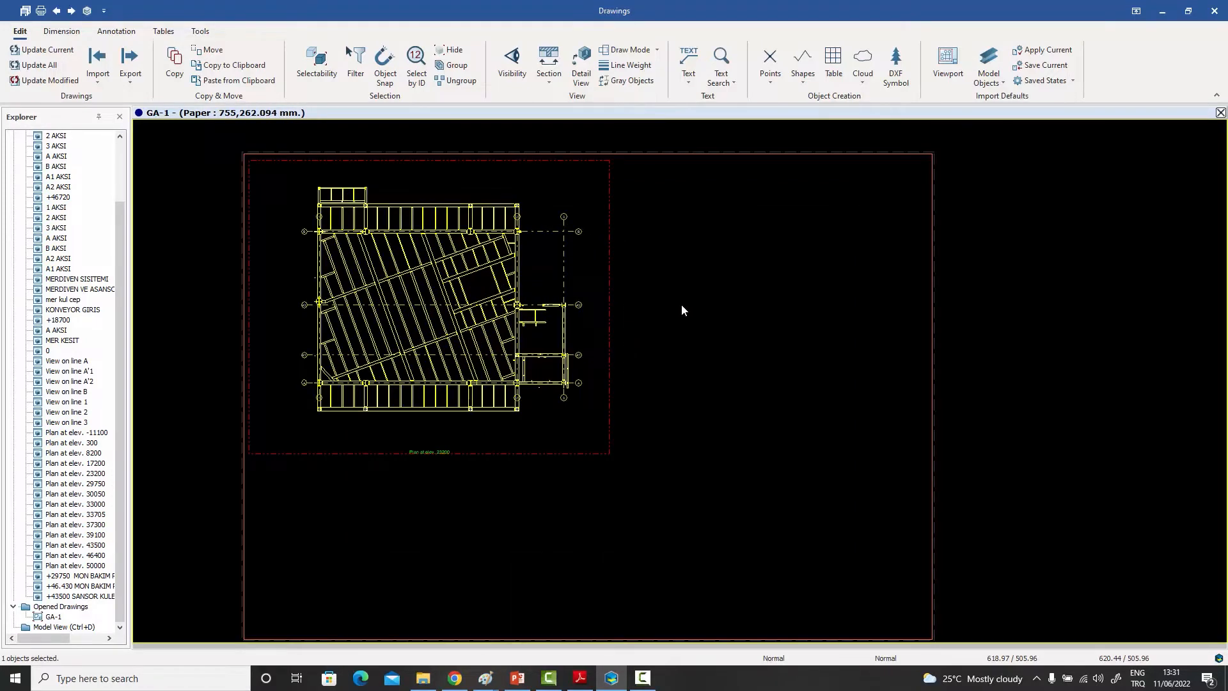
middle_click_drag(647, 308, 721, 340)
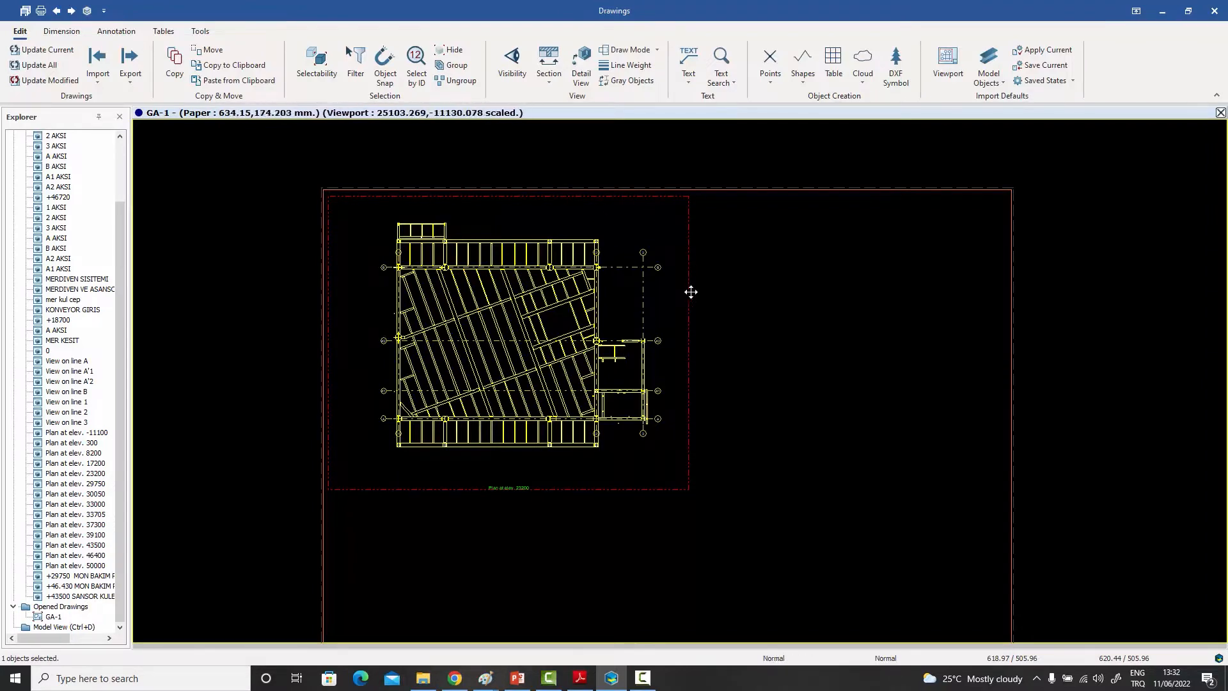
double_click(632, 224)
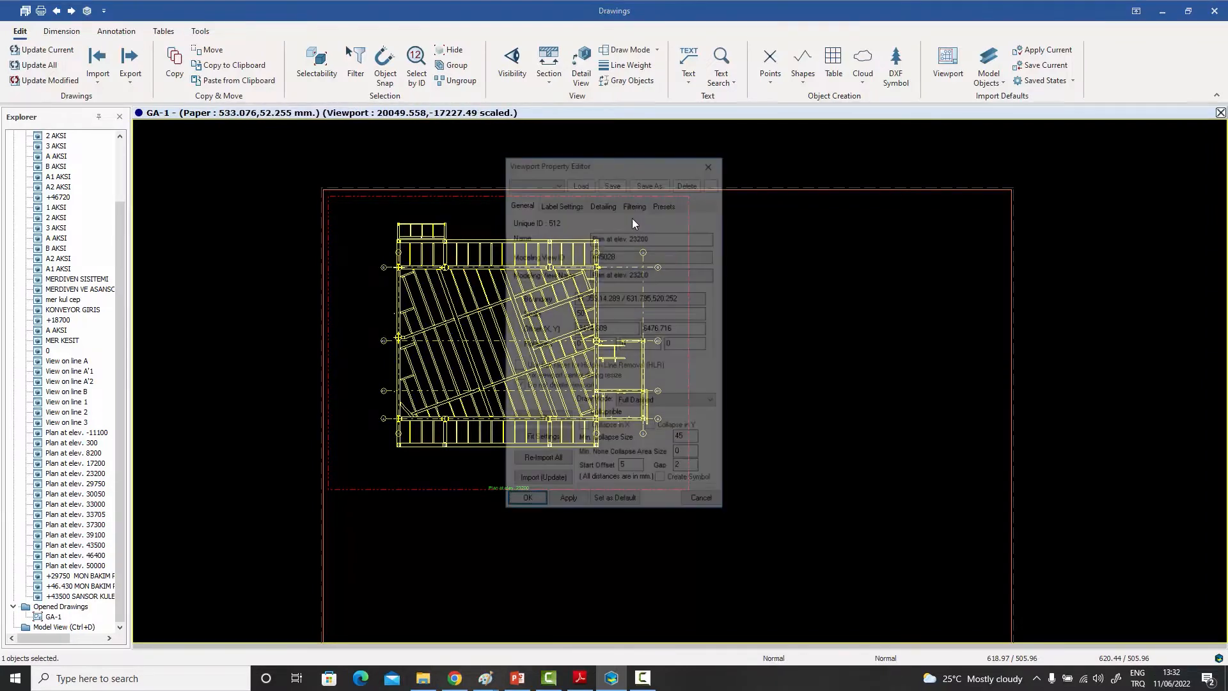
left_click_drag(609, 164, 825, 139)
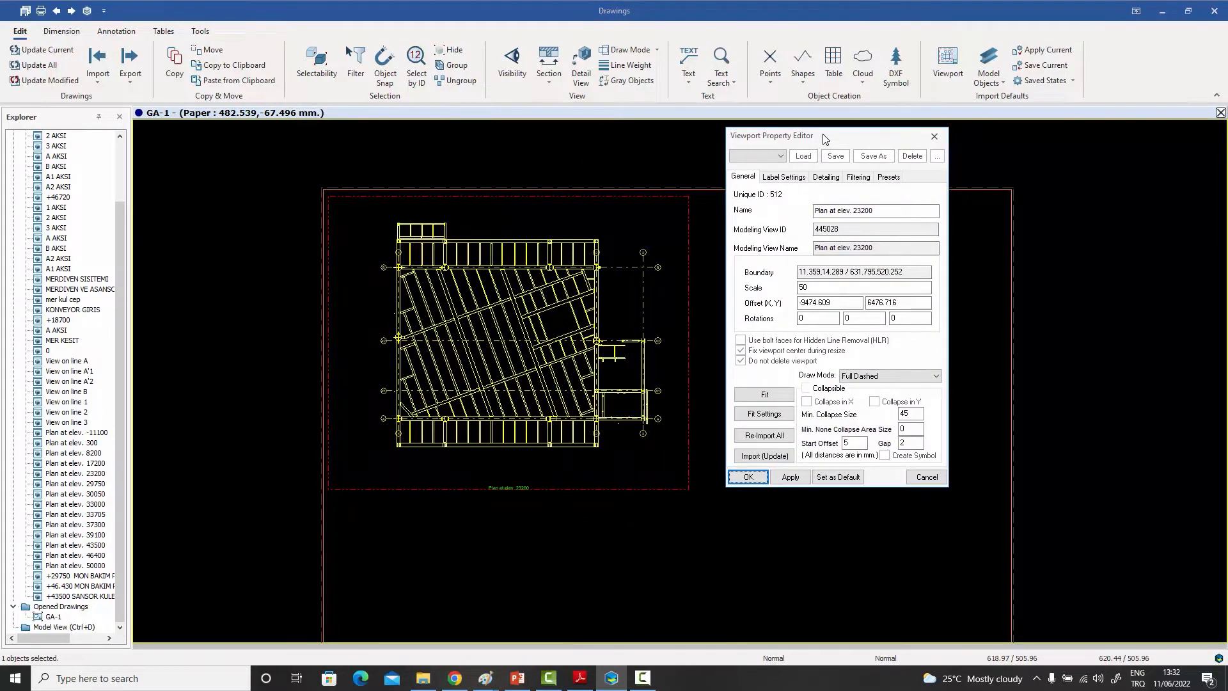
left_click(772, 185)
left_click(831, 185)
left_click(858, 183)
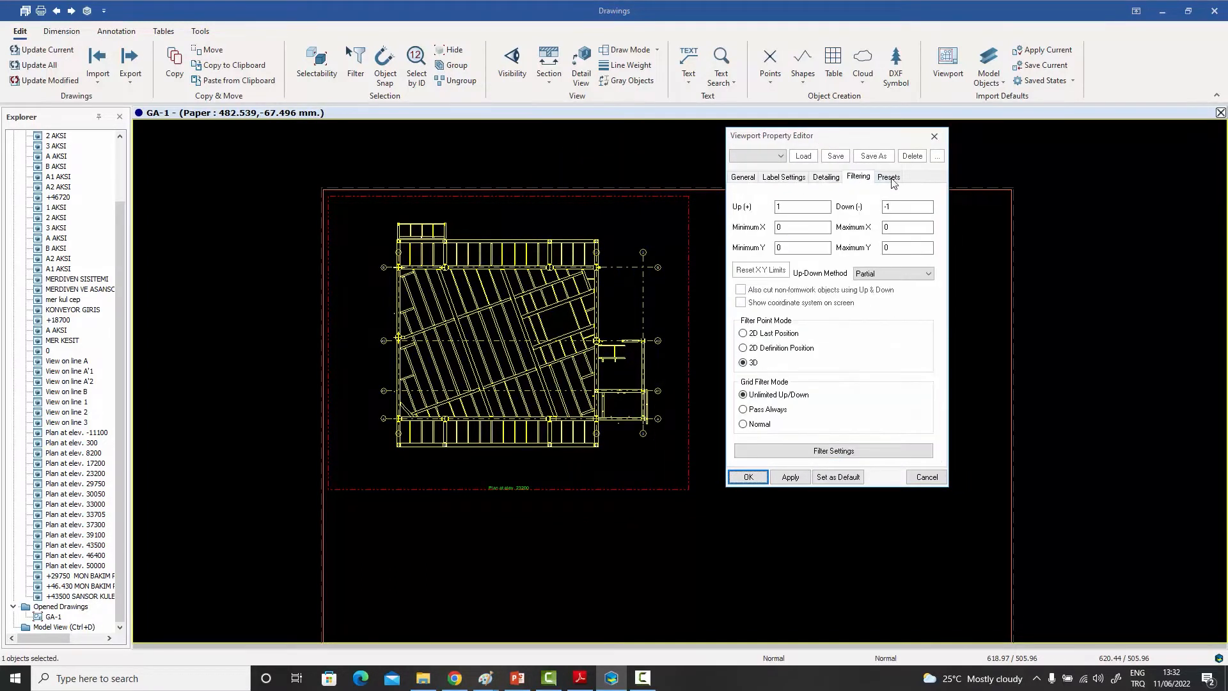
left_click(890, 179)
left_click(742, 182)
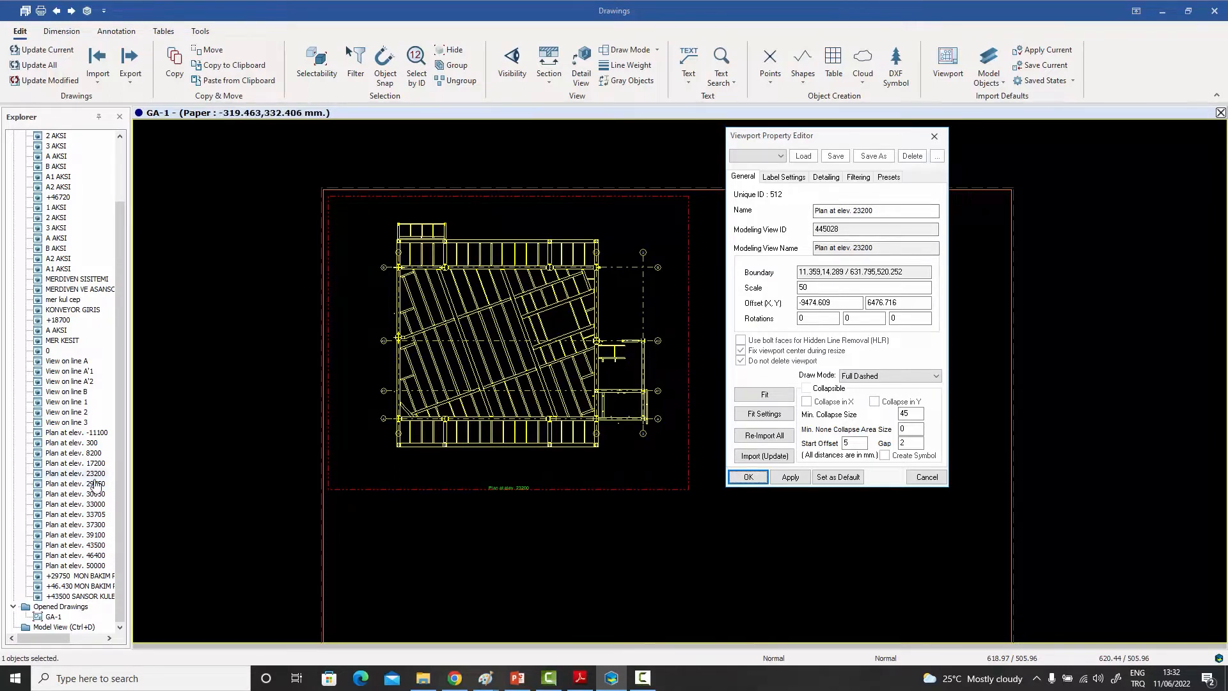
Step: Set the plan viewport's scale to 30 and fit its frame to the whole plan
left_click_drag(897, 212, 760, 209)
left_click(902, 212)
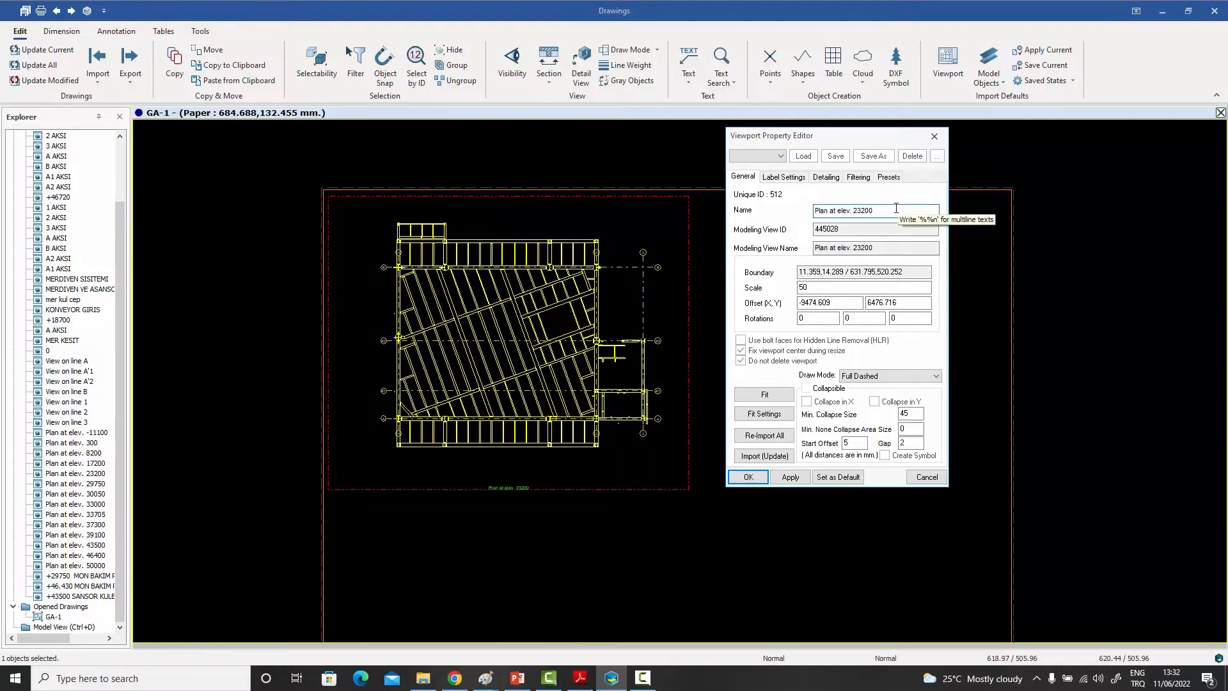
double_click(814, 288)
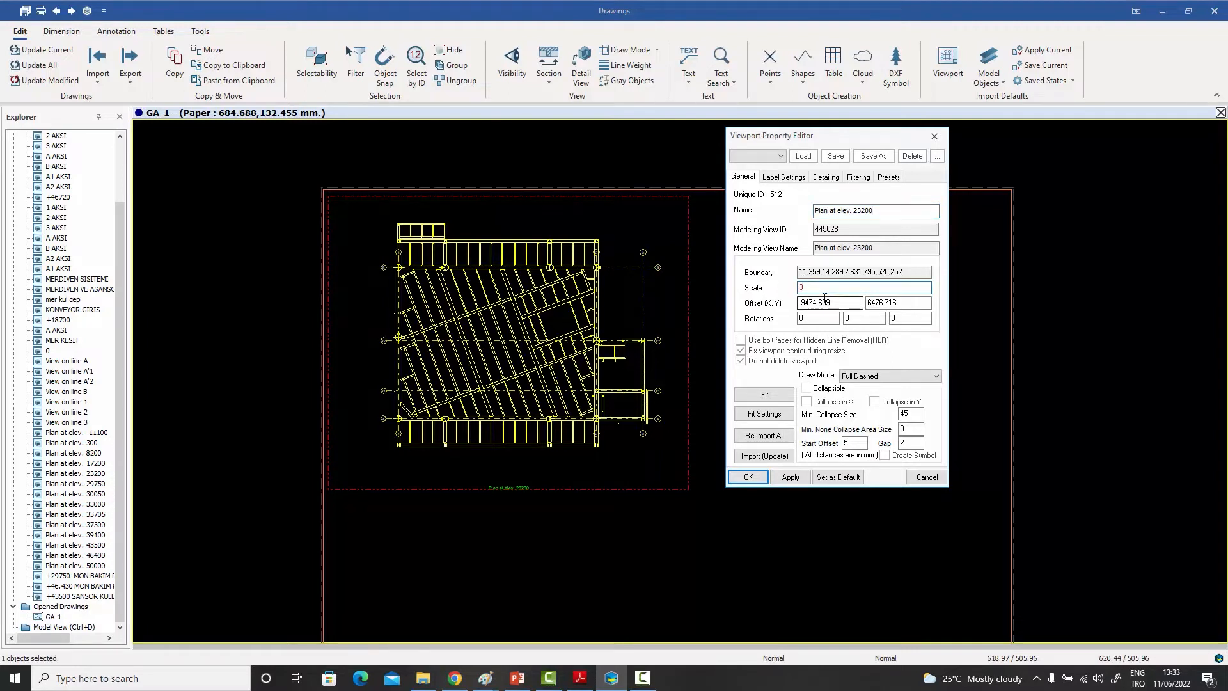
type("30")
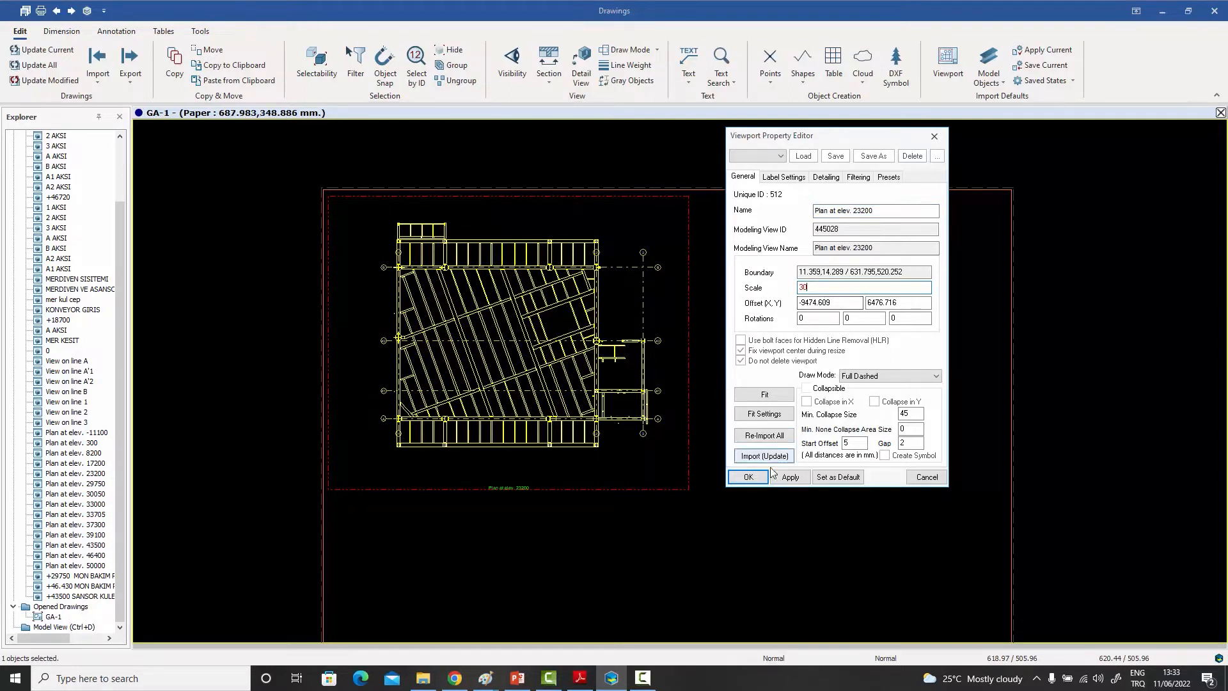
left_click(791, 479)
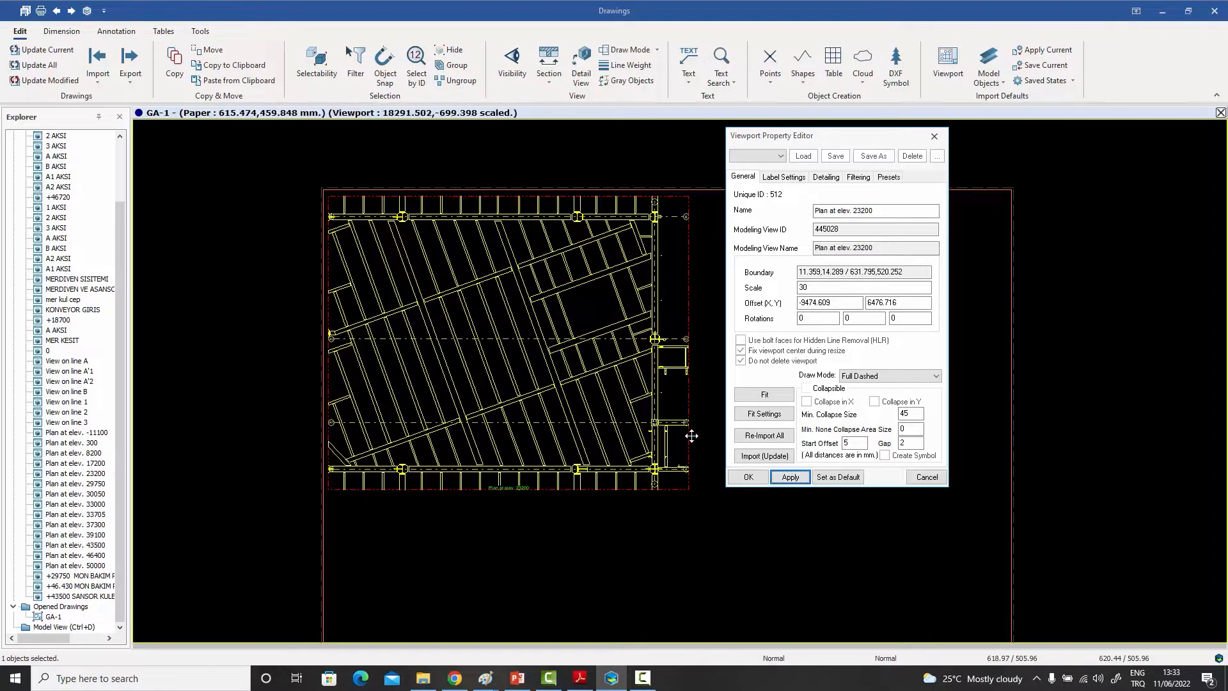
left_click(767, 397)
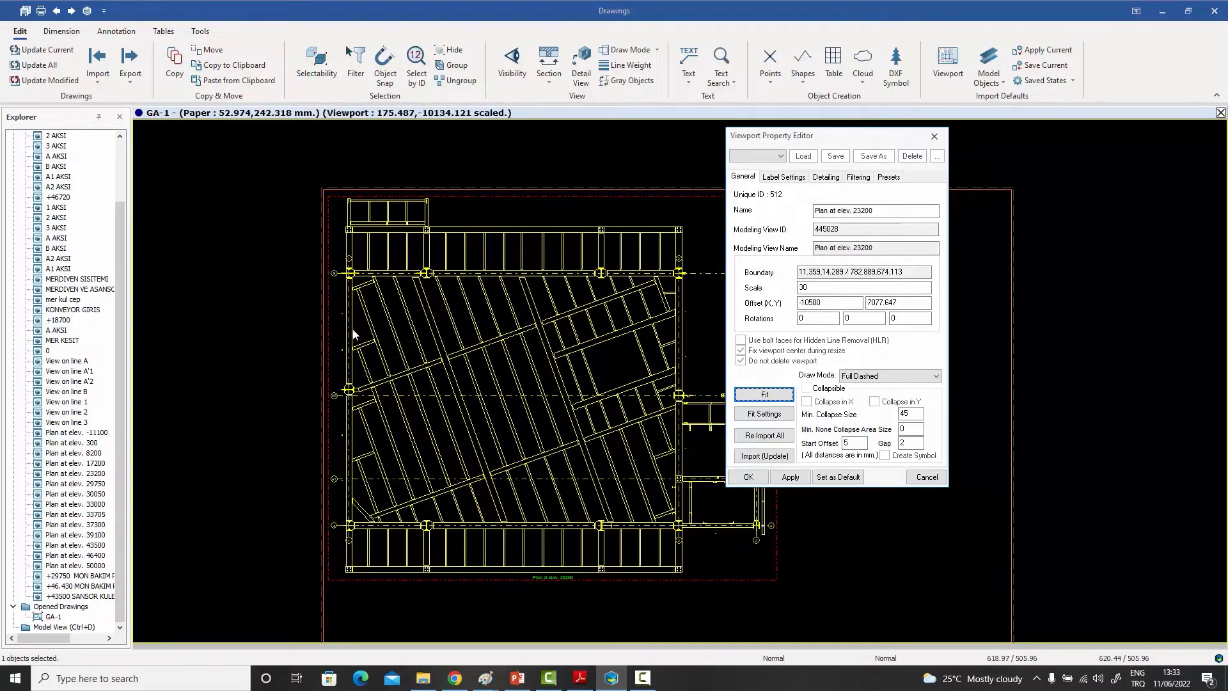
Step: Try the Line draw mode on the plan viewport
left_click(888, 381)
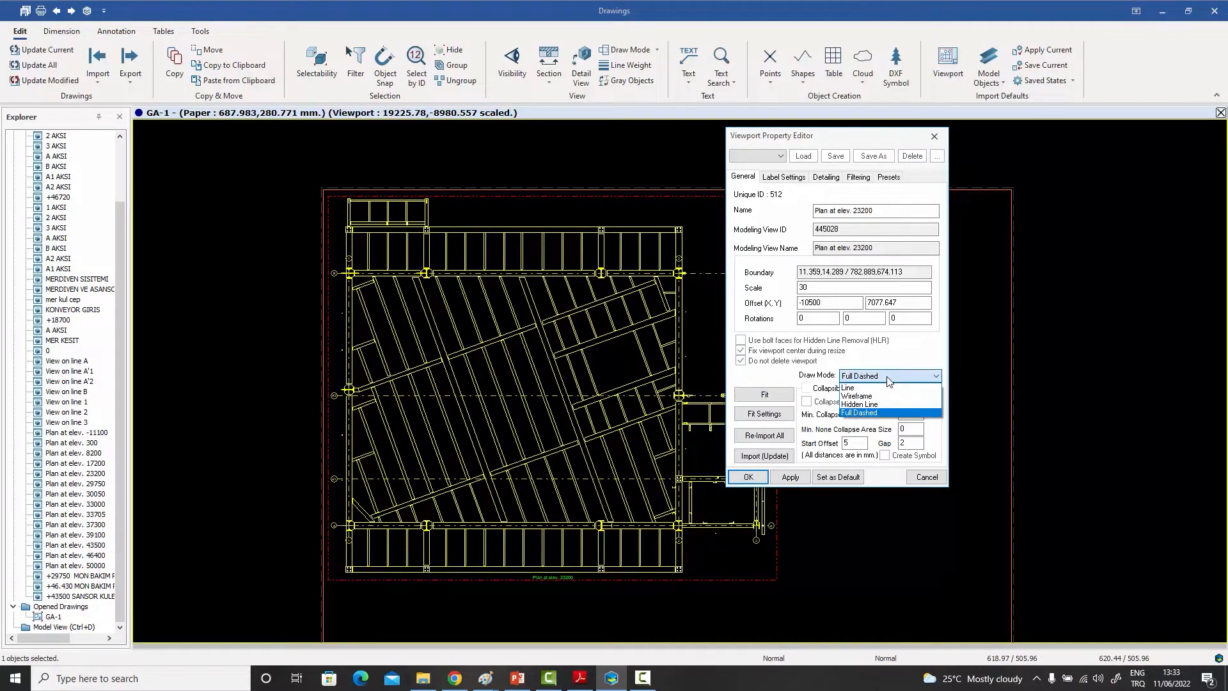
left_click(884, 389)
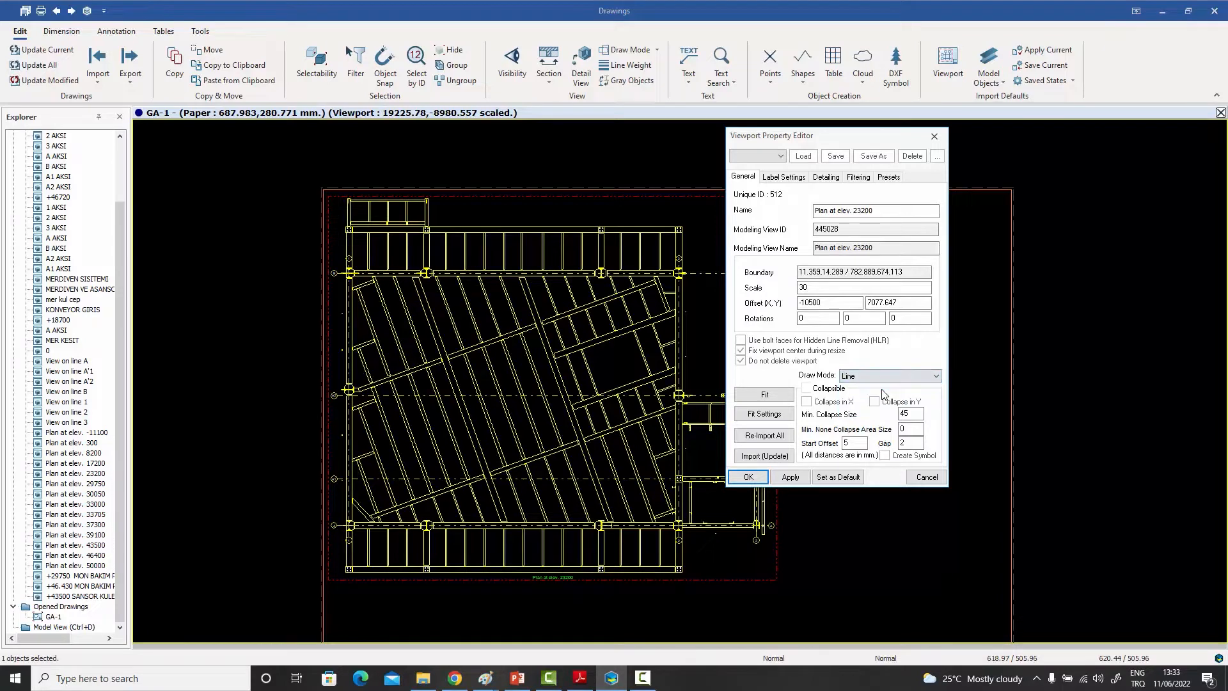
left_click(786, 479)
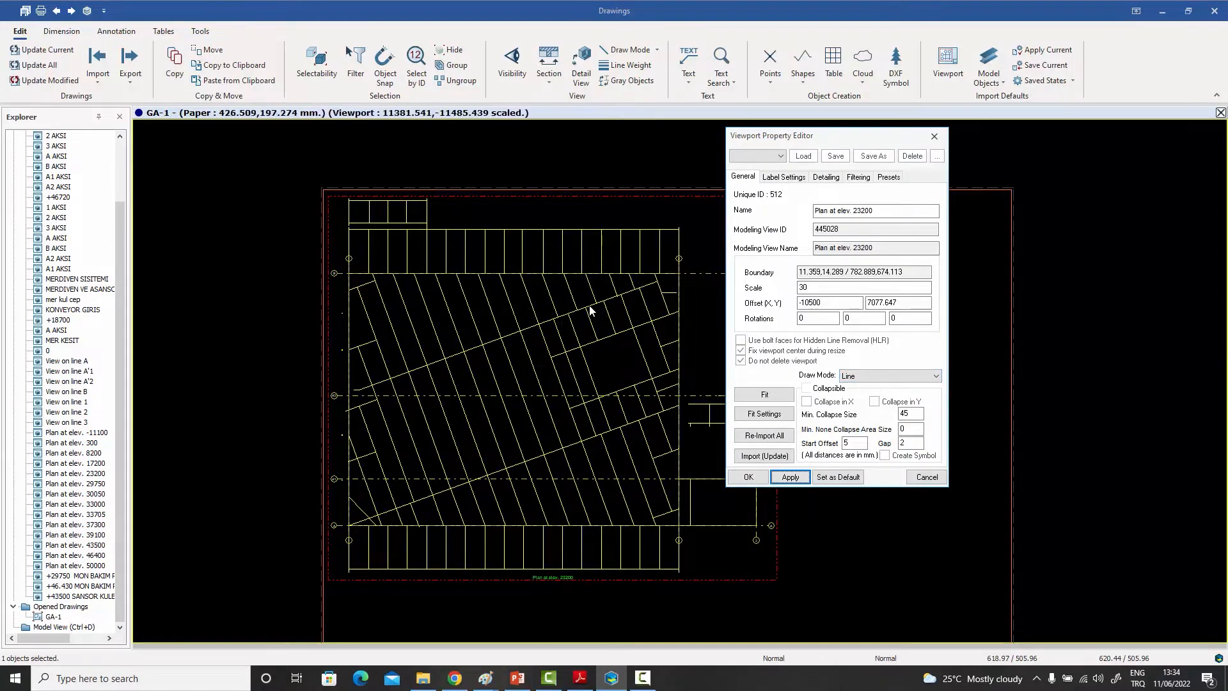
Step: Apply the Wireframe draw mode to the plan viewport, close its properties, and examine the beams and column connections up close
left_click(878, 380)
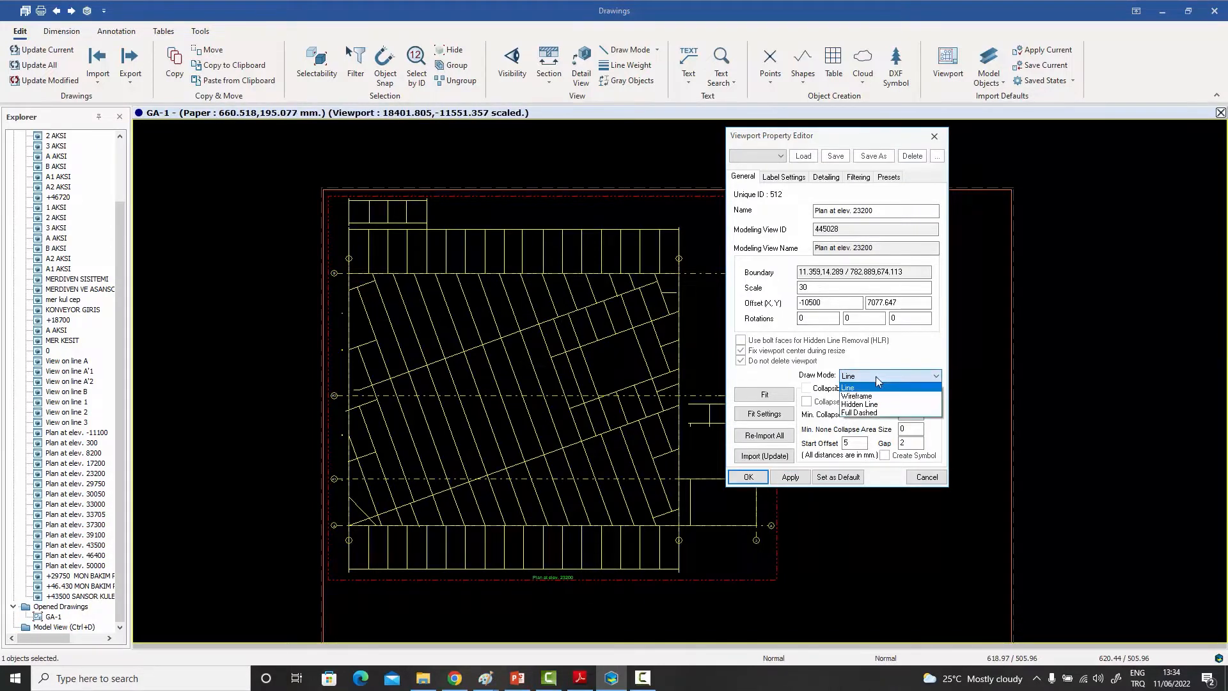
left_click(870, 397)
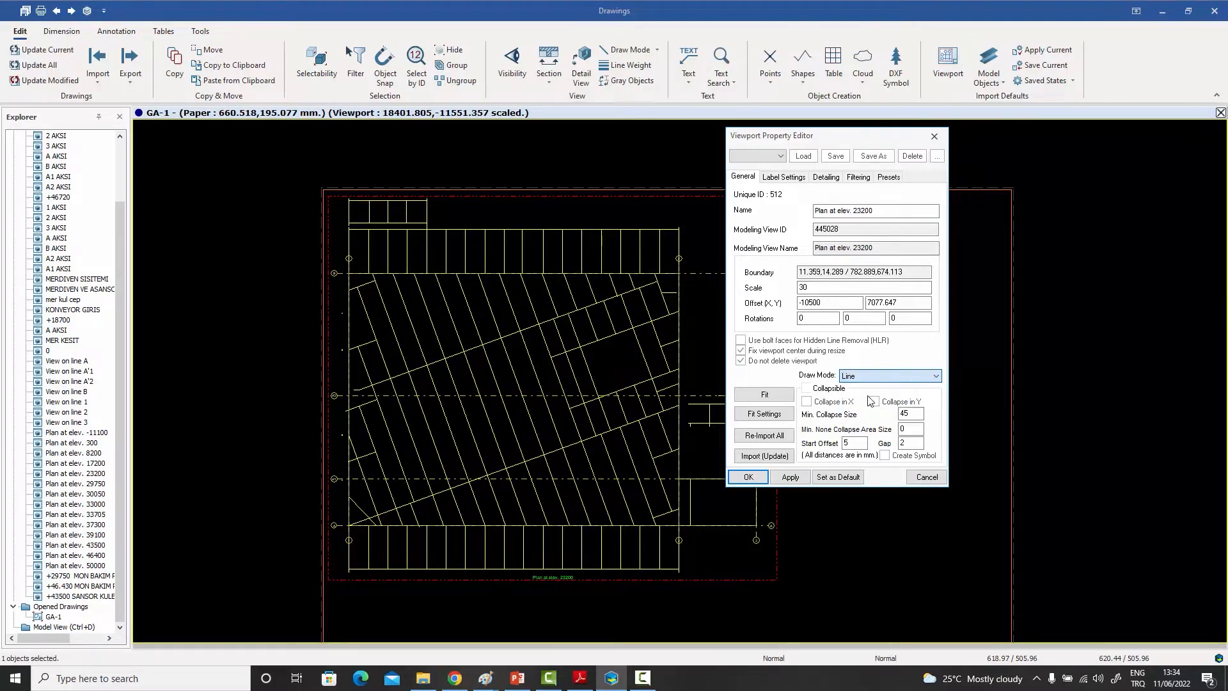
left_click(790, 477)
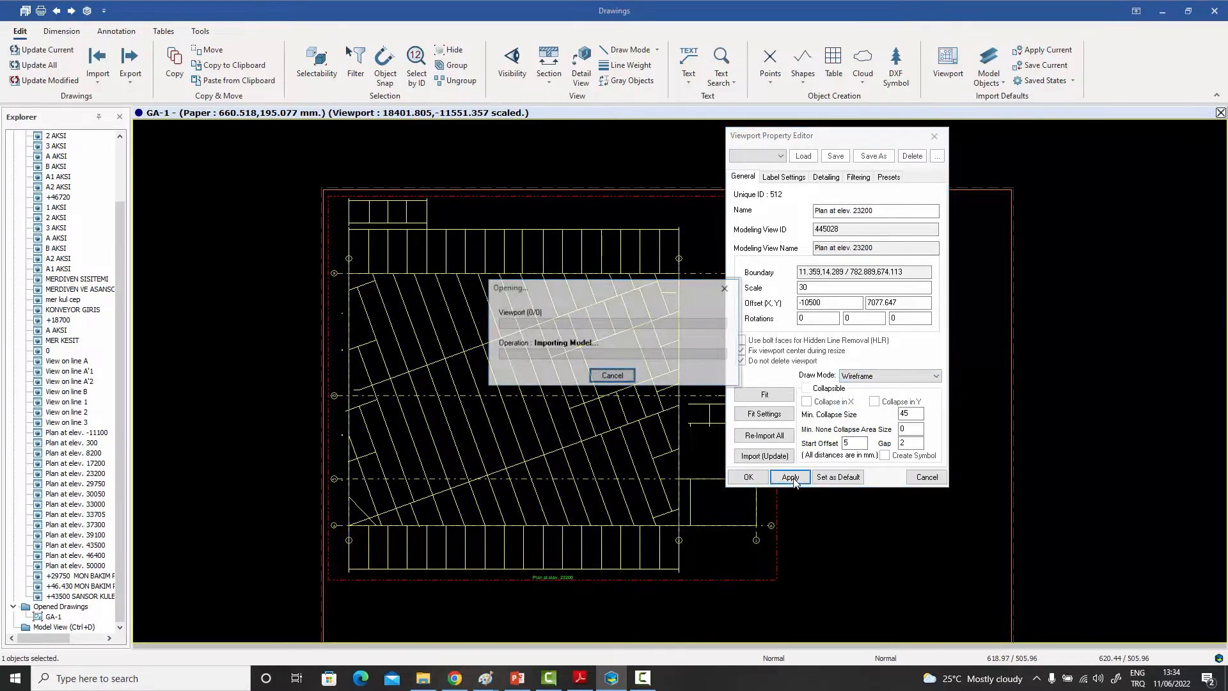
left_click(925, 477)
scroll(614, 288, "up", 5)
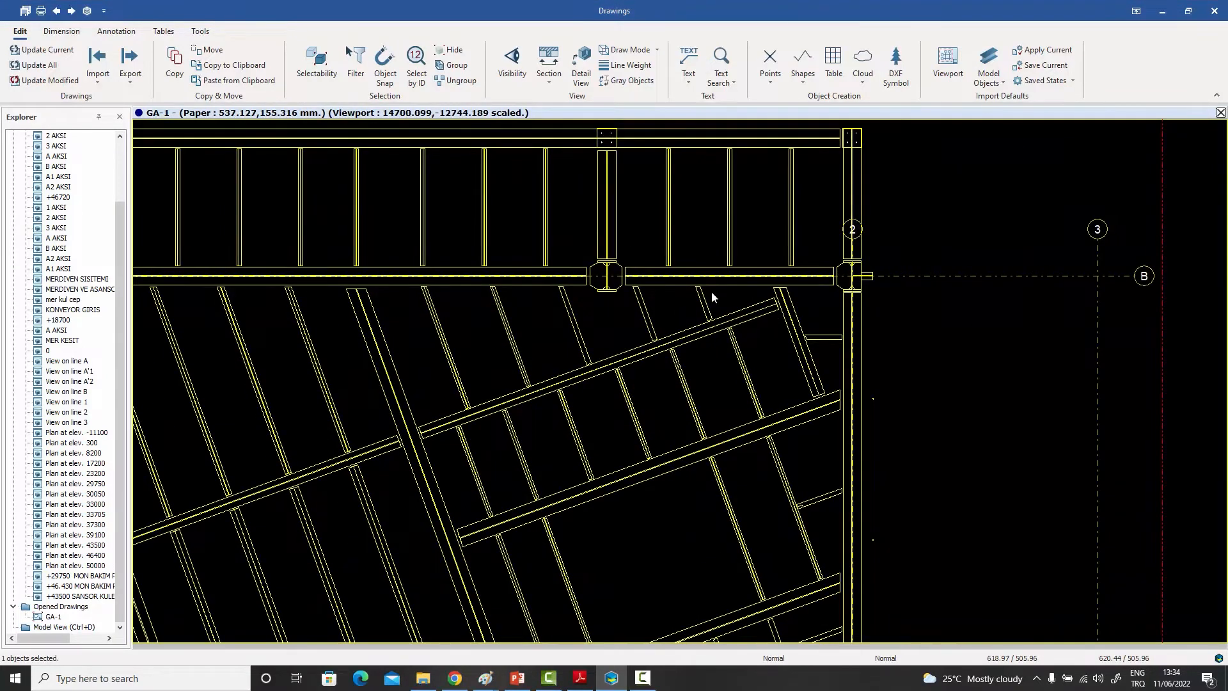
scroll(711, 290, "down", 2)
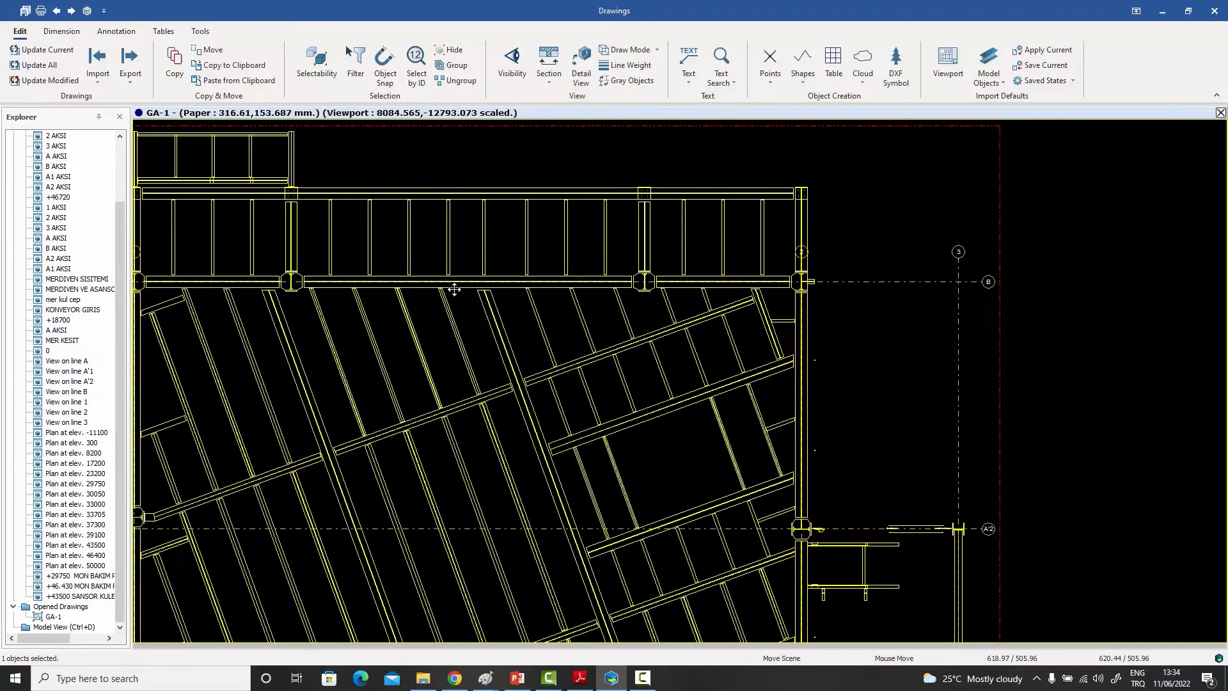
middle_click_drag(454, 290, 623, 274)
scroll(483, 285, "up", 5)
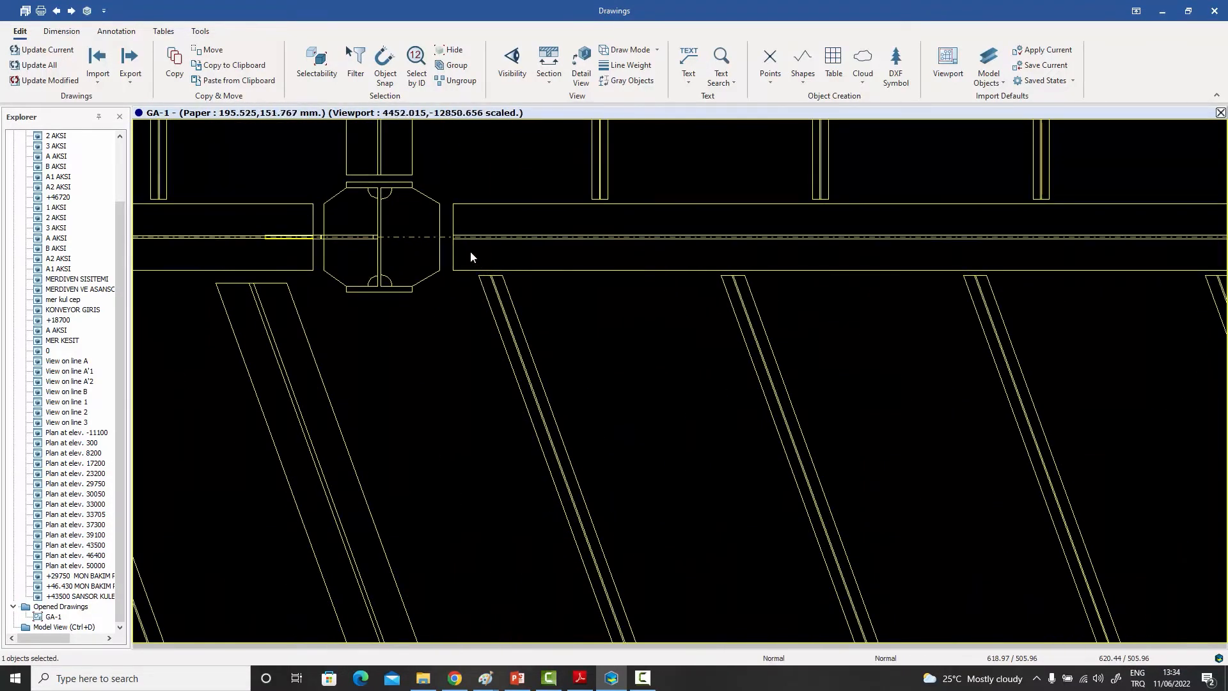
scroll(474, 258, "down", 5)
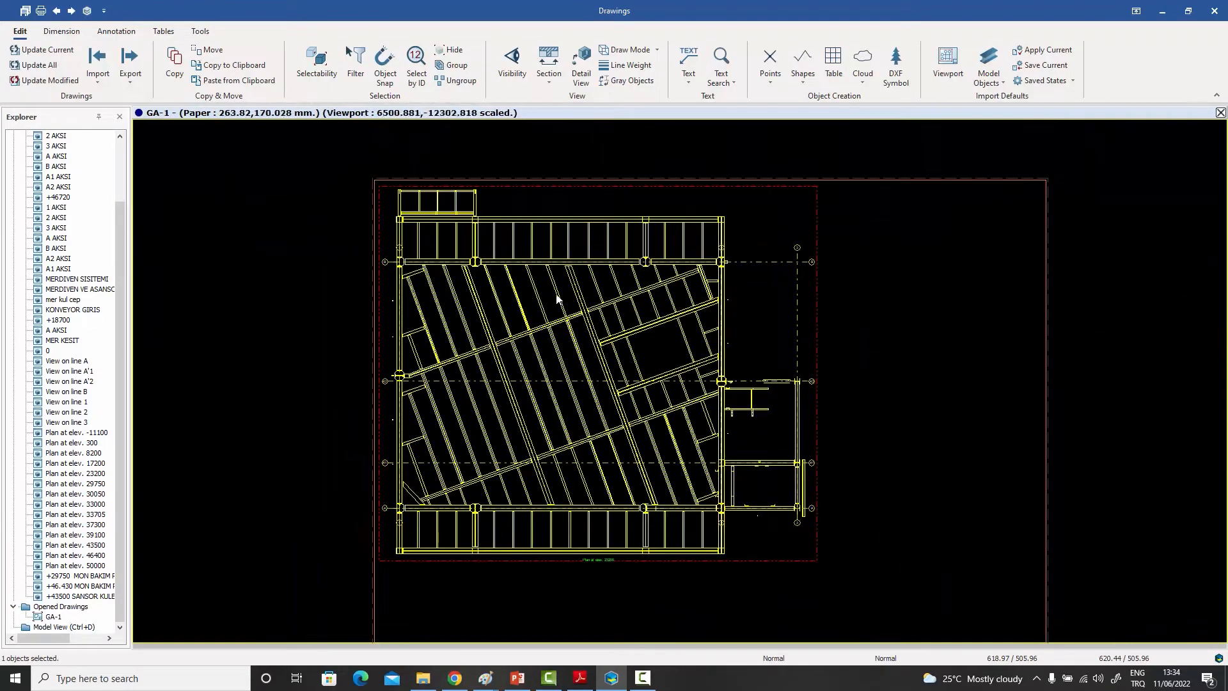
middle_click_drag(717, 355, 671, 341)
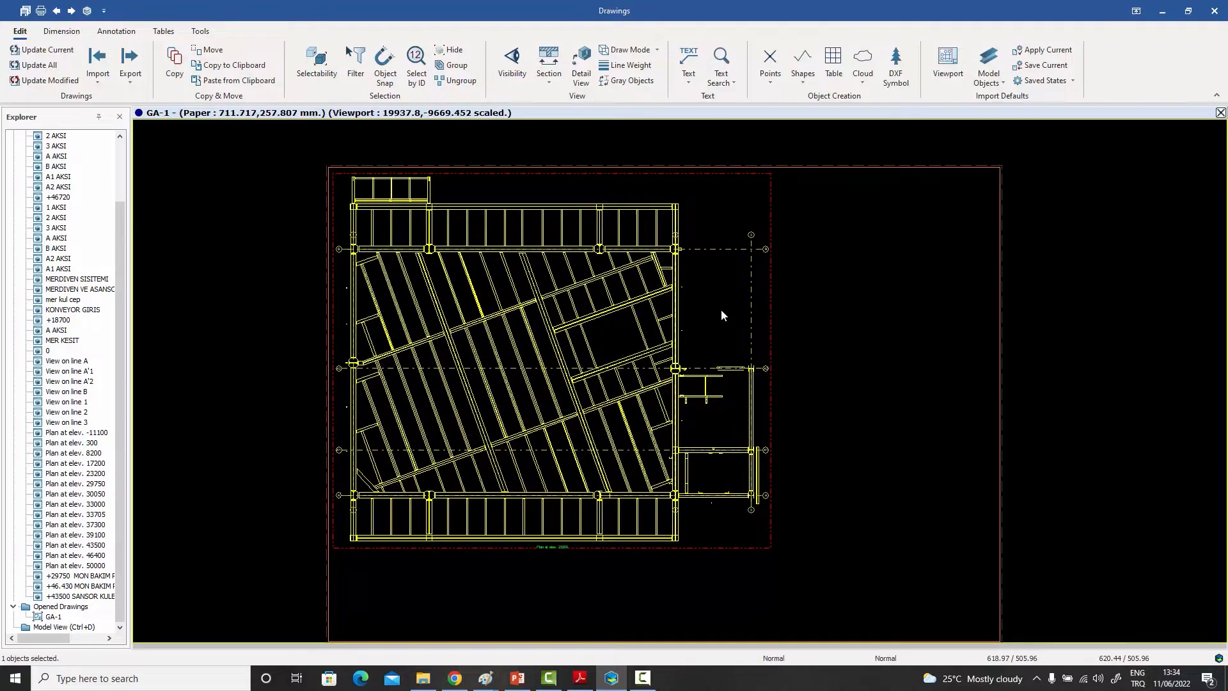
Step: Reopen the plan viewport's properties and set its draw mode to Full Dashed
double_click(700, 300)
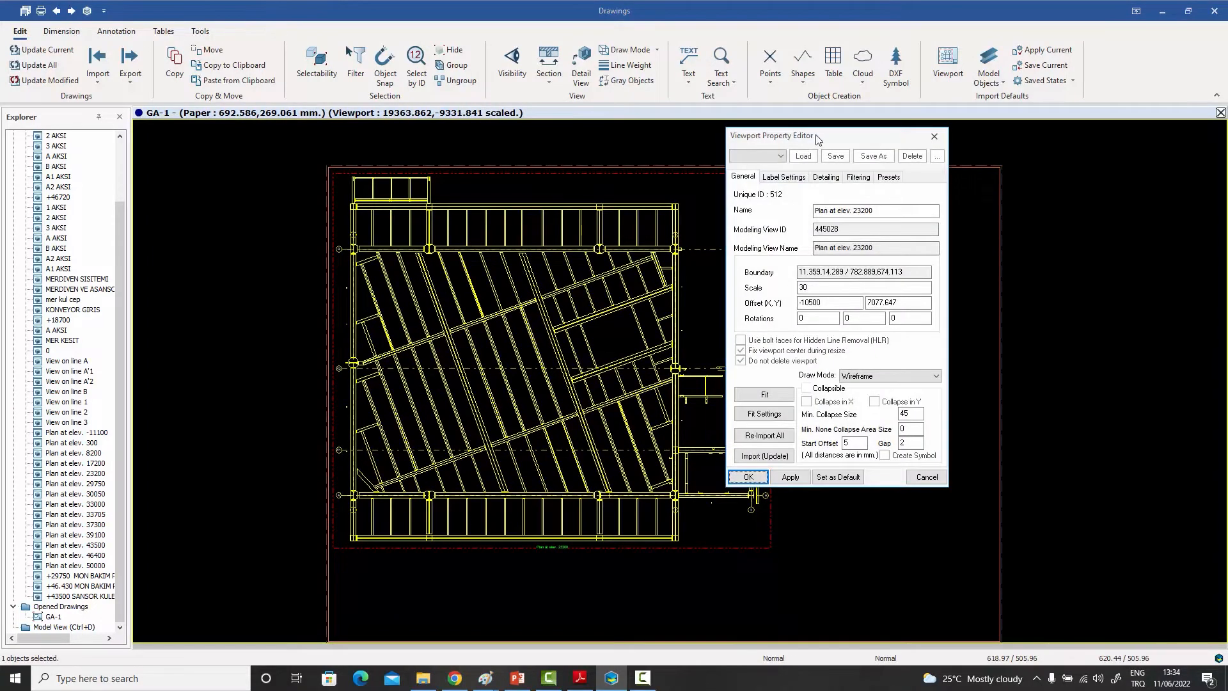
left_click_drag(811, 135, 832, 134)
left_click(900, 375)
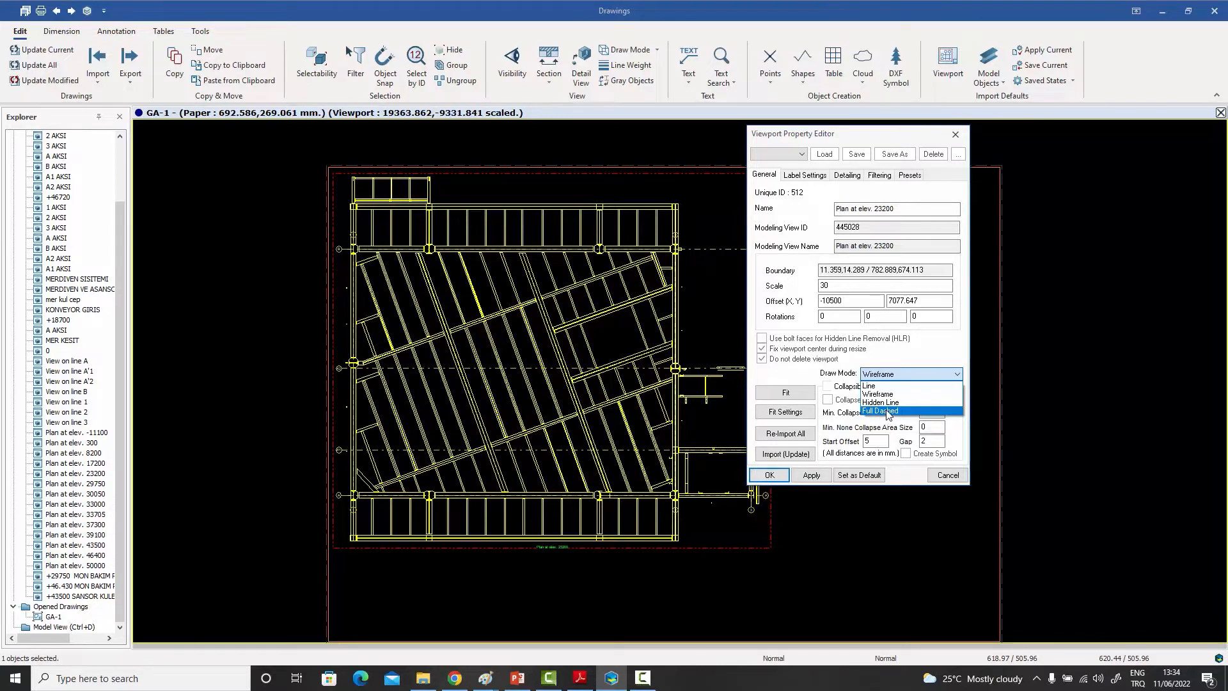
left_click(888, 411)
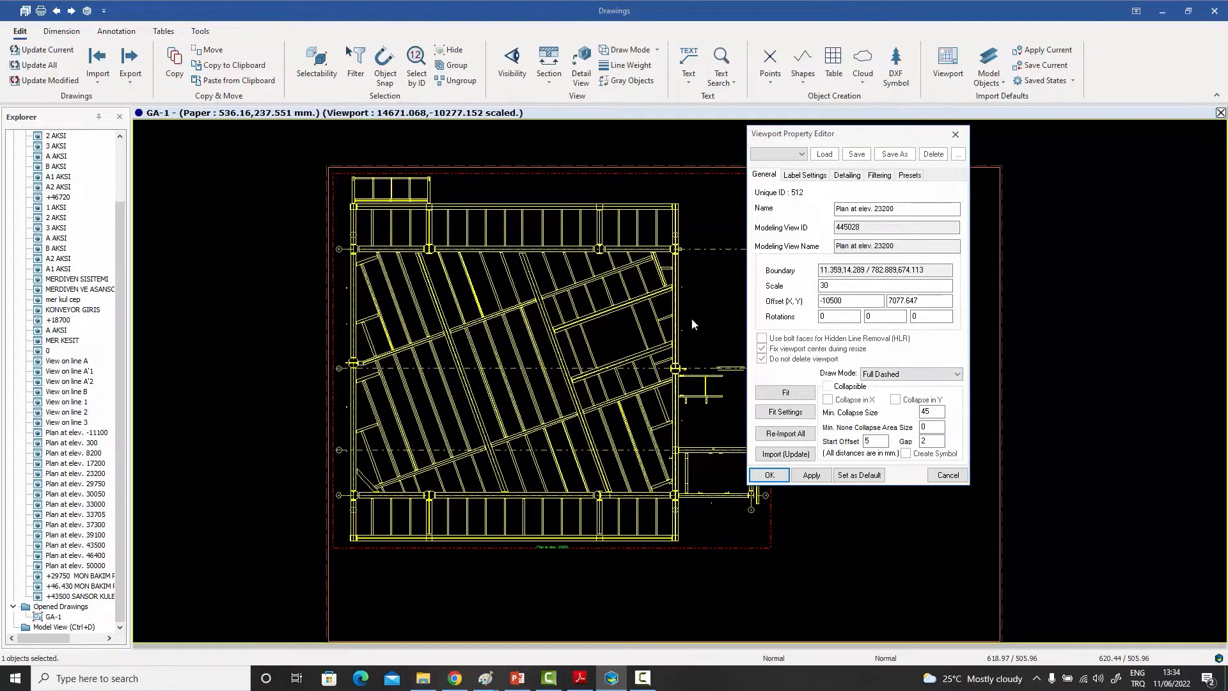
left_click(902, 375)
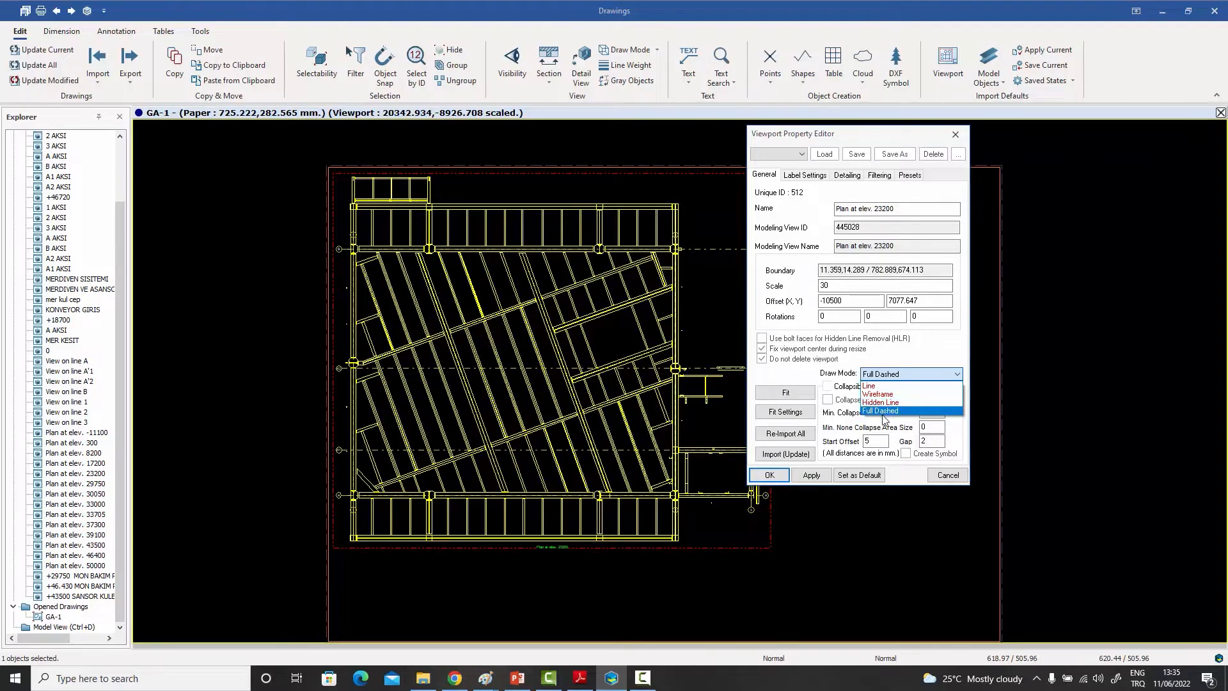
left_click(884, 413)
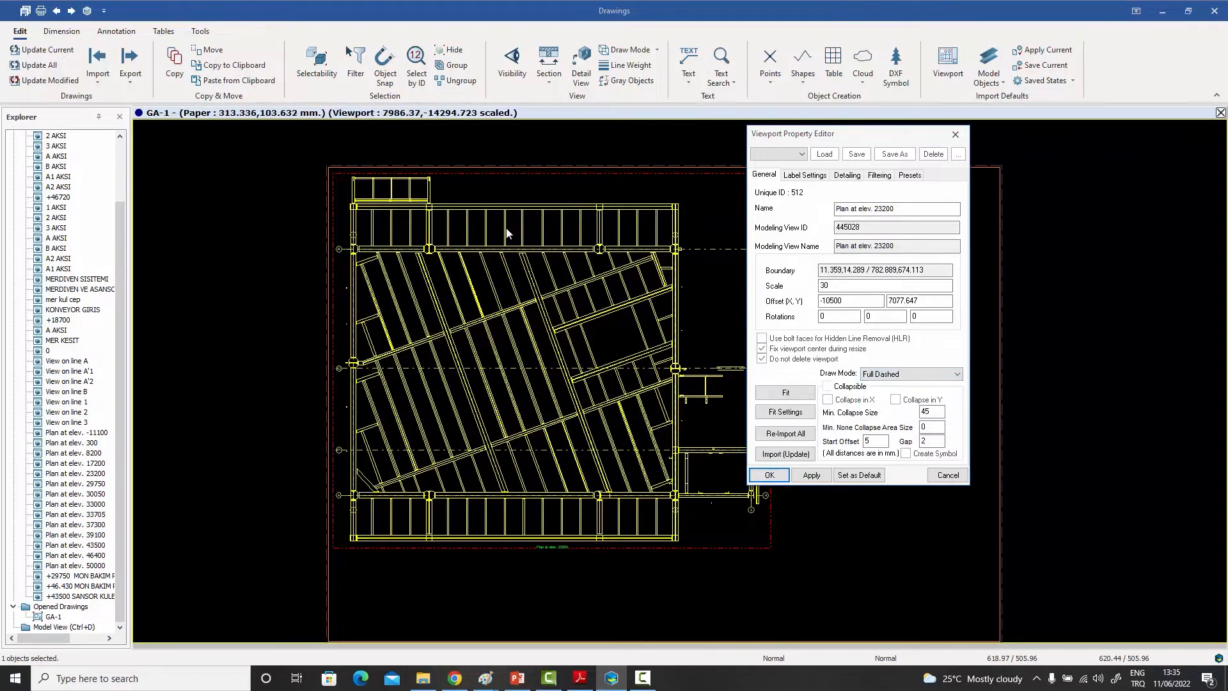
left_click(811, 475)
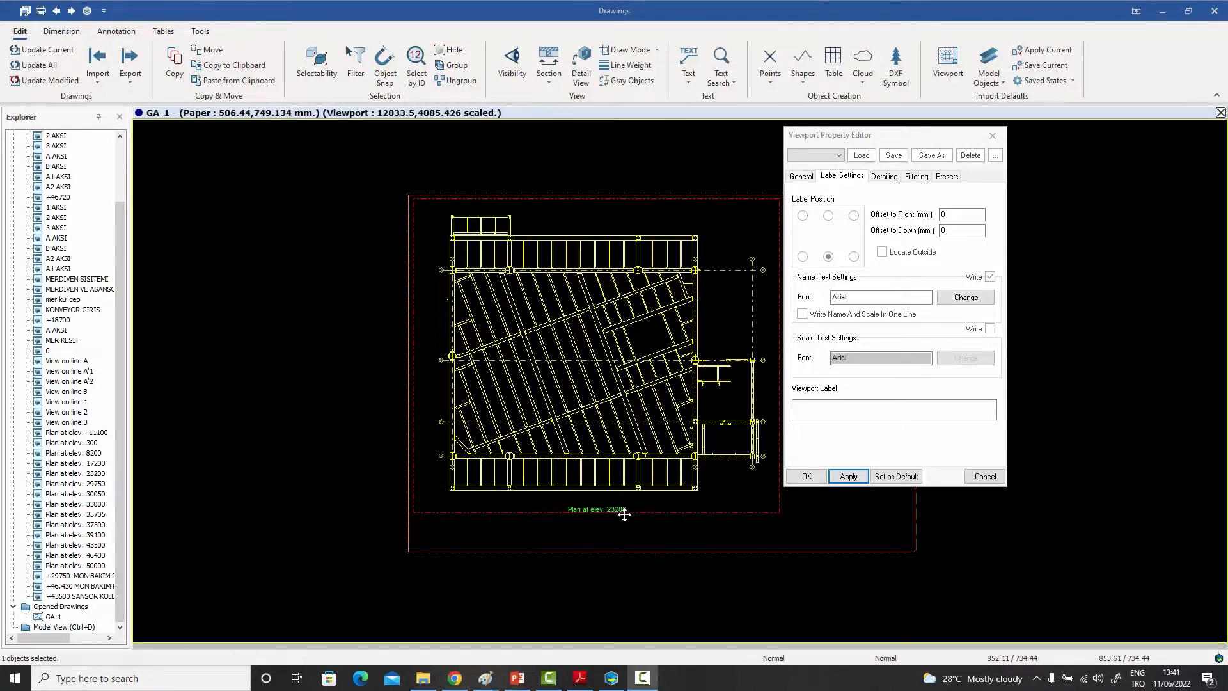
Step: Try the viewport label at the top centre and bottom right of the frame, and return it to bottom centre
left_click(828, 216)
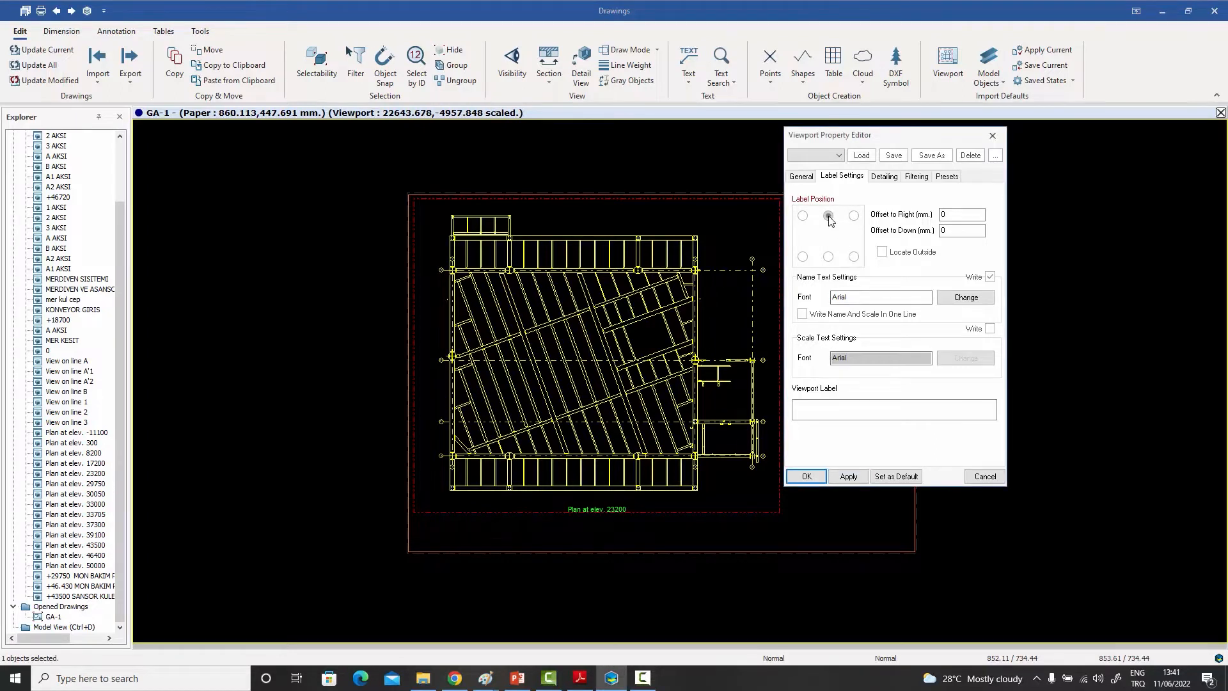
left_click(851, 477)
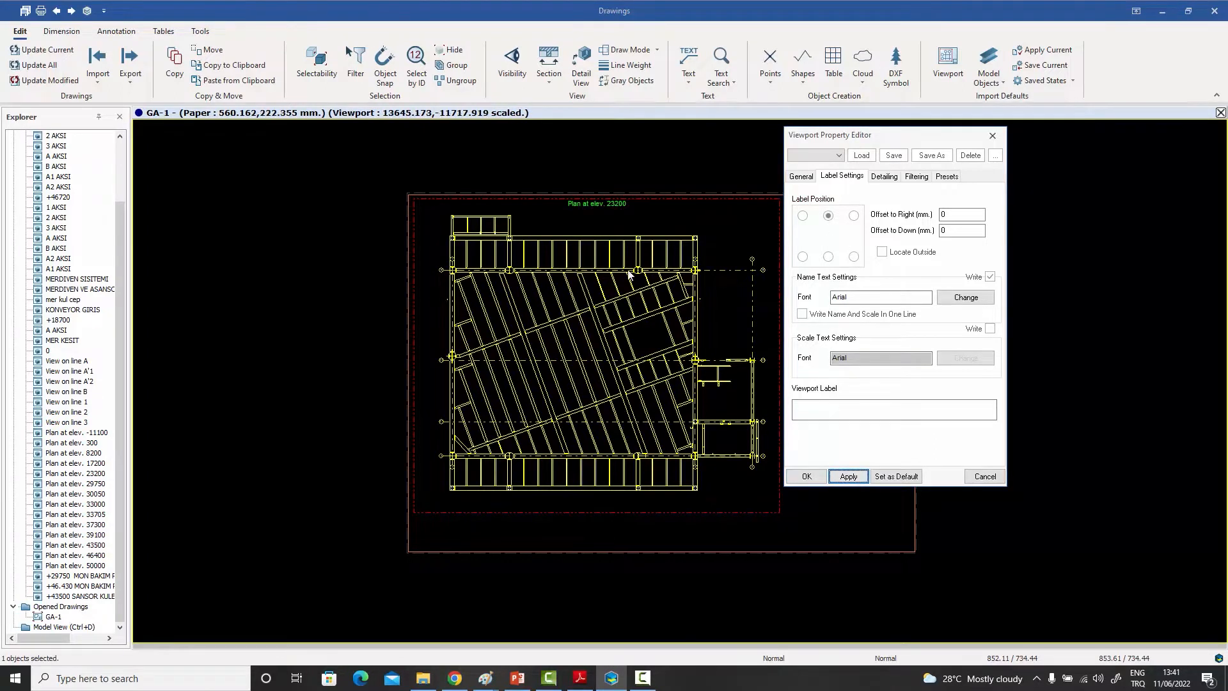
left_click(854, 256)
left_click(849, 477)
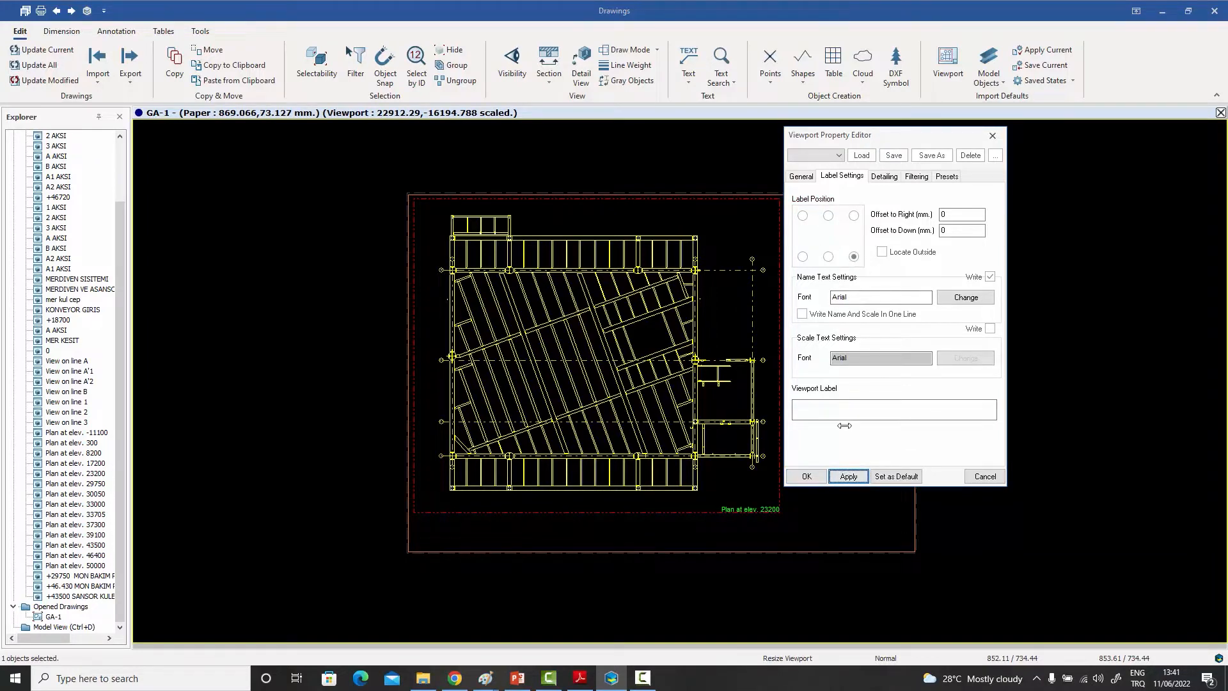
left_click(829, 257)
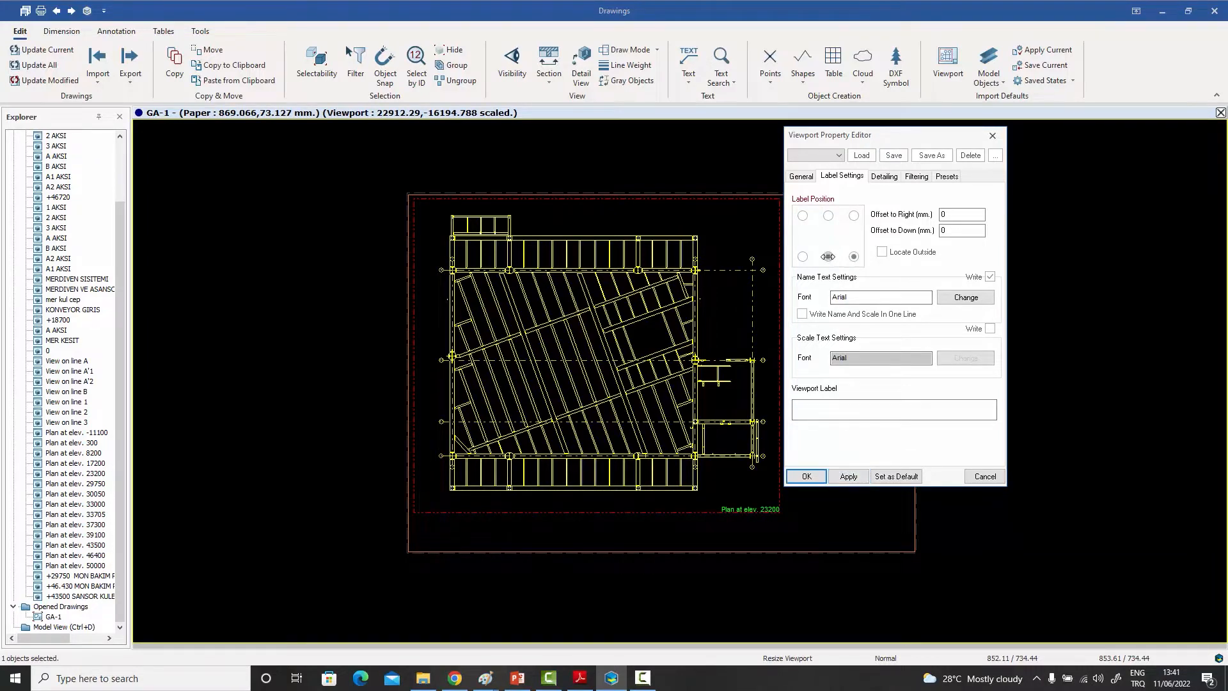
left_click(847, 476)
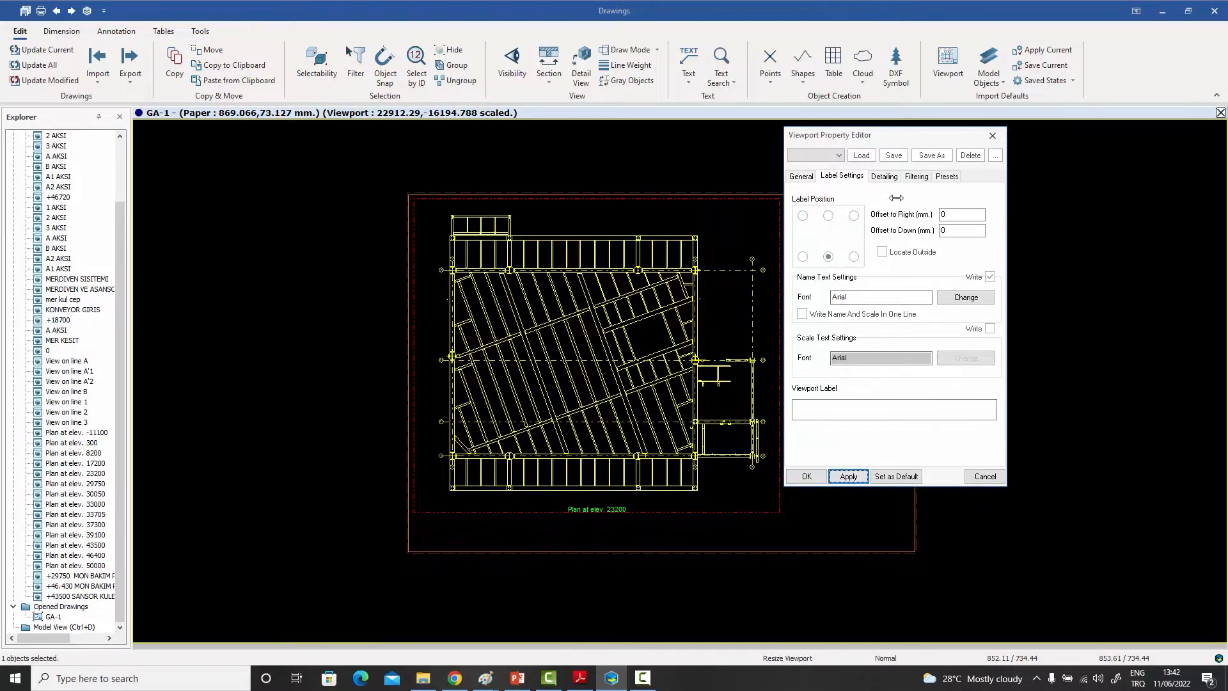
Step: Try a 25 mm rightward offset on the viewport label and reset the offset to 0
double_click(956, 214)
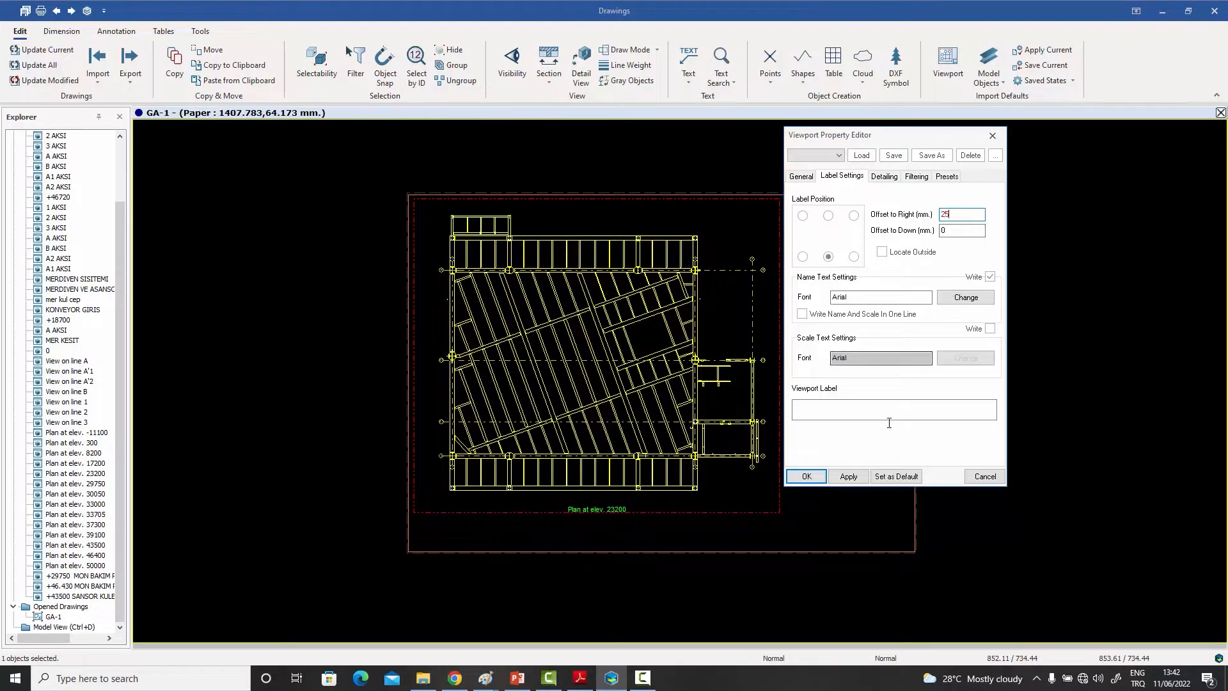
left_click(847, 477)
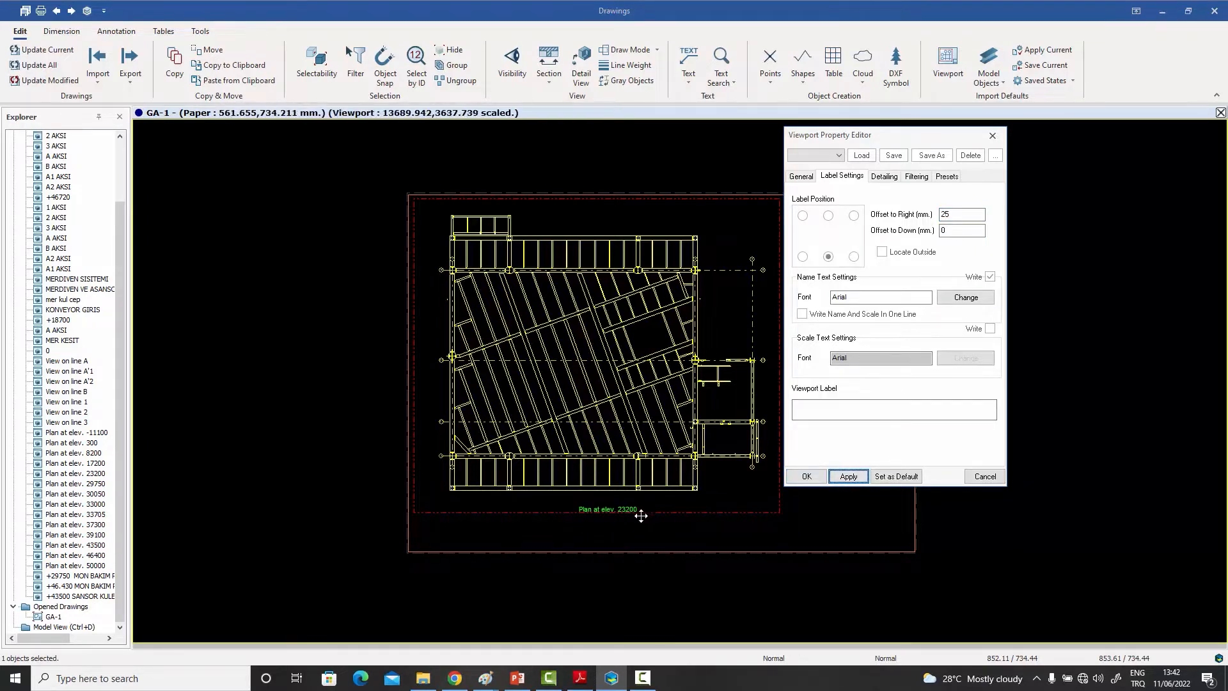
left_click(953, 231)
left_click_drag(959, 215, 900, 219)
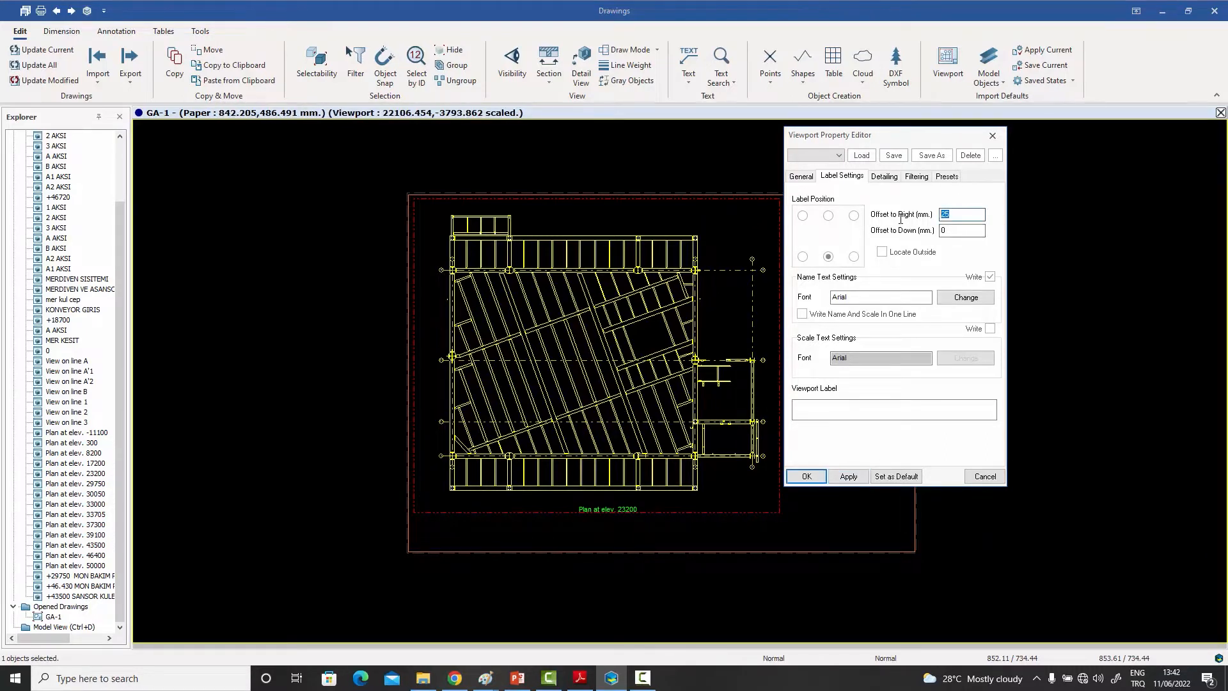
left_click(848, 478)
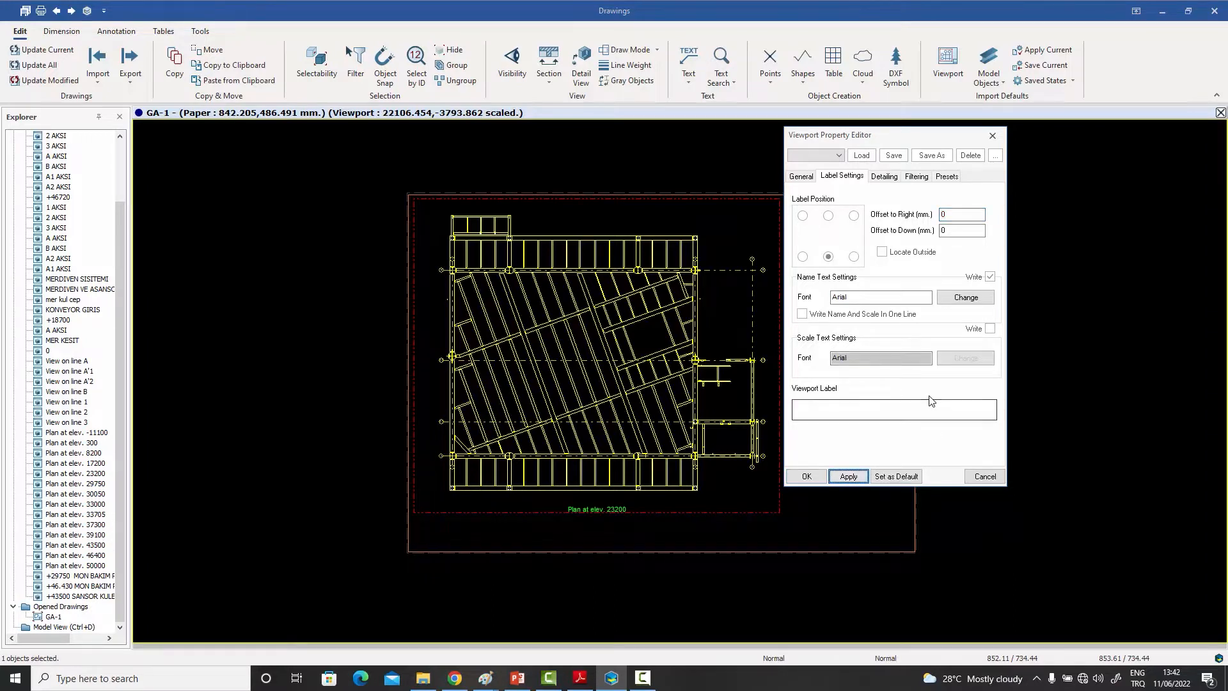
Step: Locate the viewport label outside the frame, apply the setting, and close the viewport properties
left_click(883, 254)
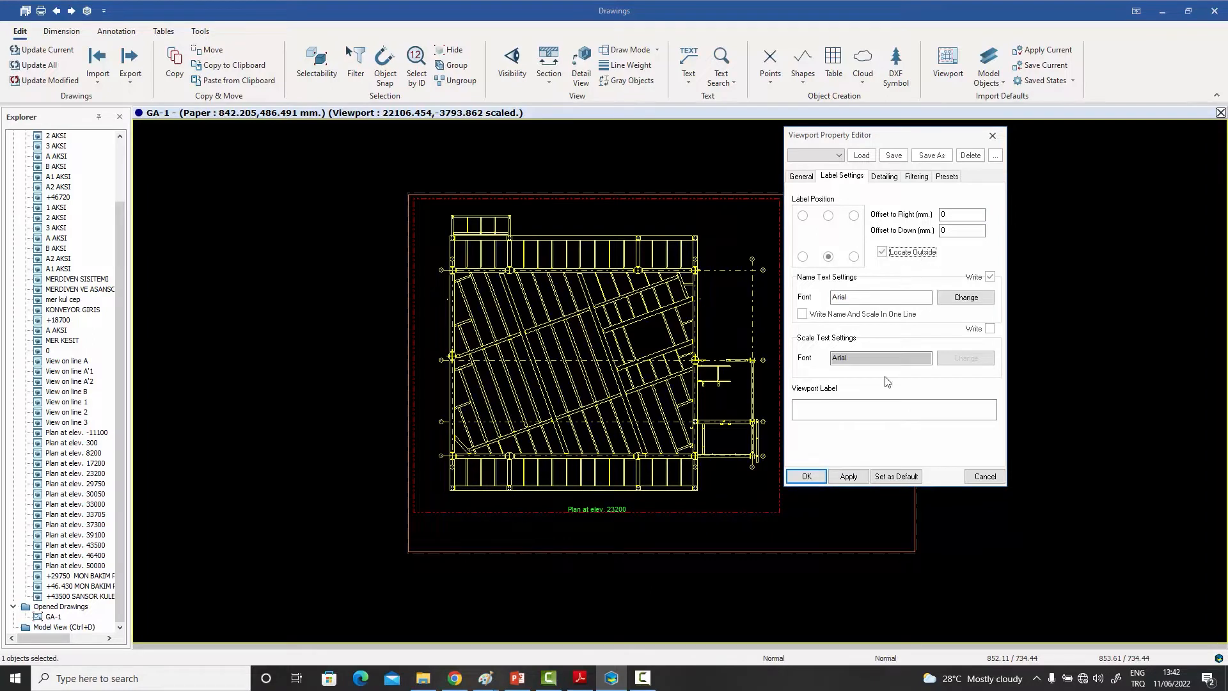
left_click(848, 476)
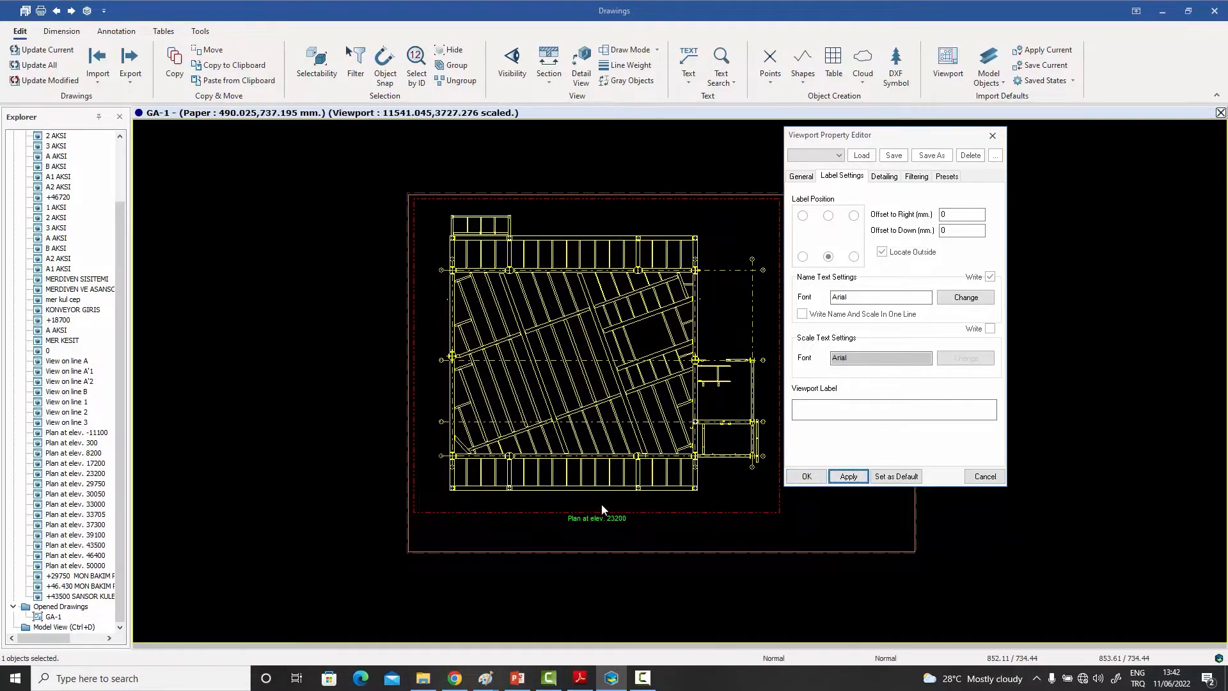
left_click(985, 476)
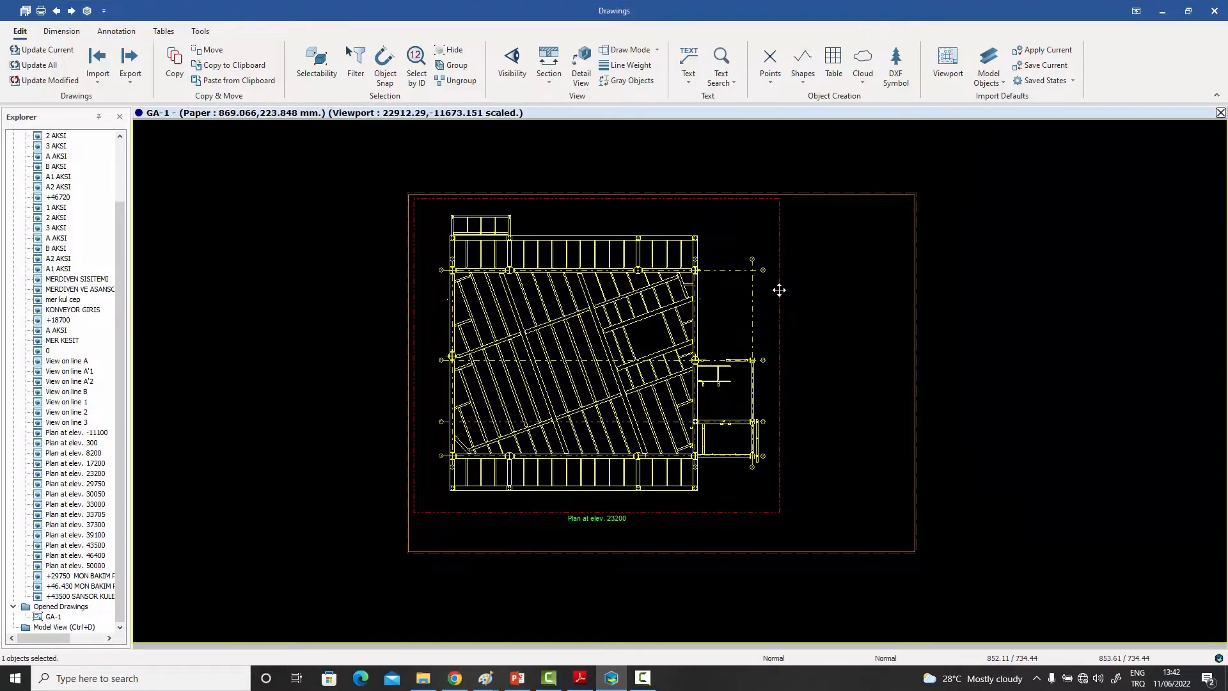
Step: Try moving the plan viewport up and to the right past the sheet frame, and return it to its place
mouse_move(779, 301)
left_mouse_down()
mouse_move(878, 255)
mouse_move(908, 207)
mouse_move(985, 224)
left_mouse_up()
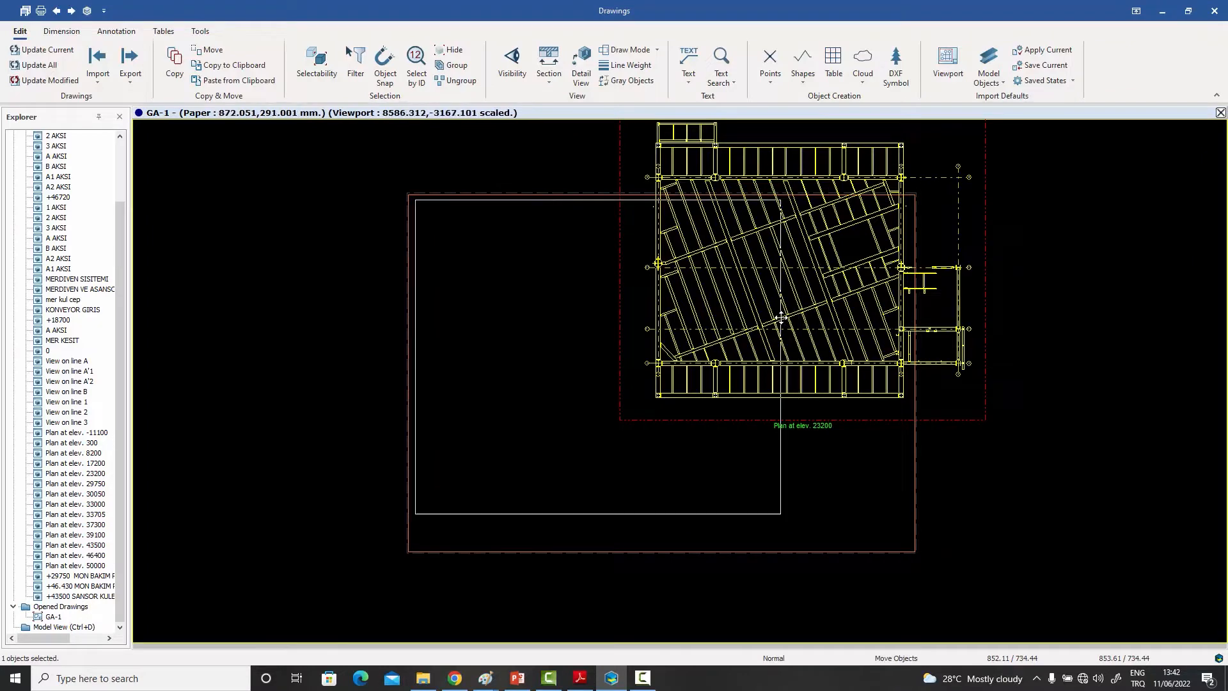
key("Escape")
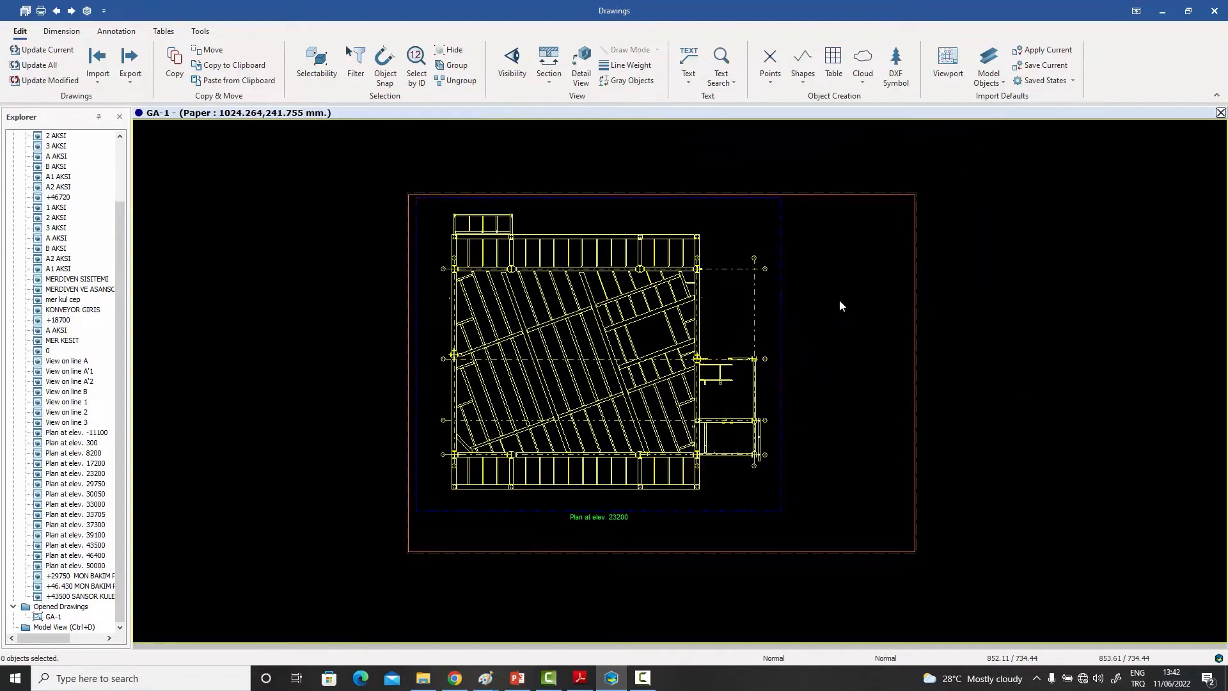
Step: Reopen the plan viewport's label settings, turn off Locate Outside so the label sits inside the frame, and apply it
double_click(781, 296)
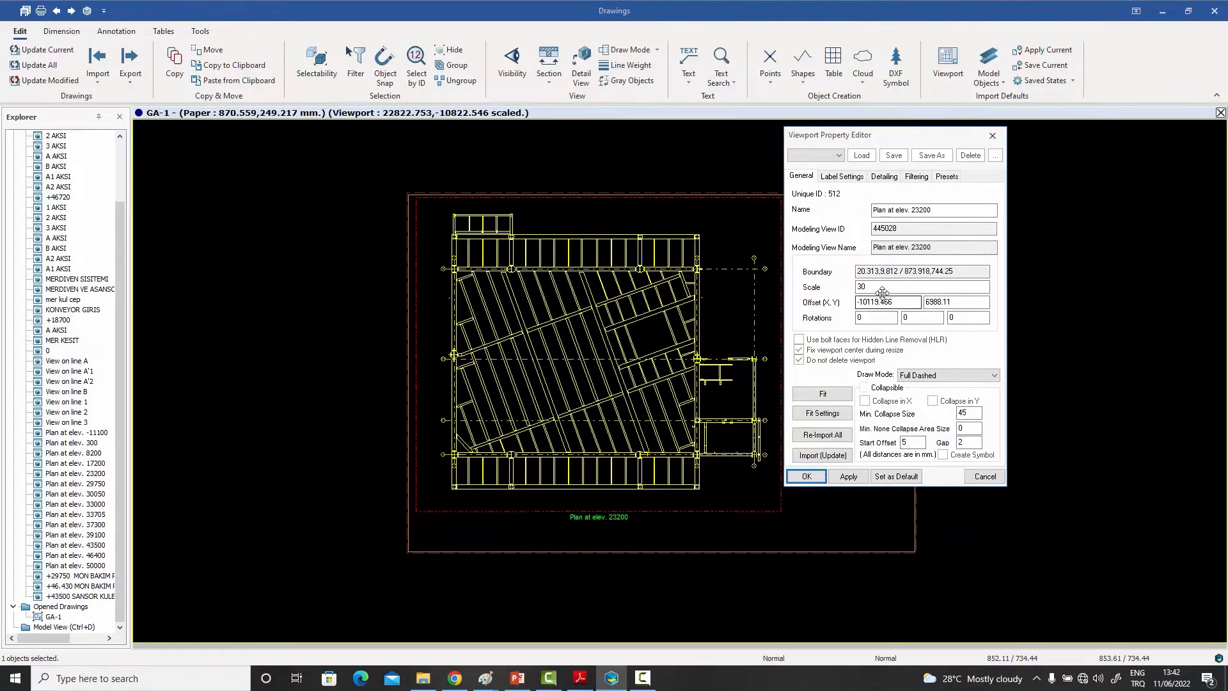
left_click(846, 177)
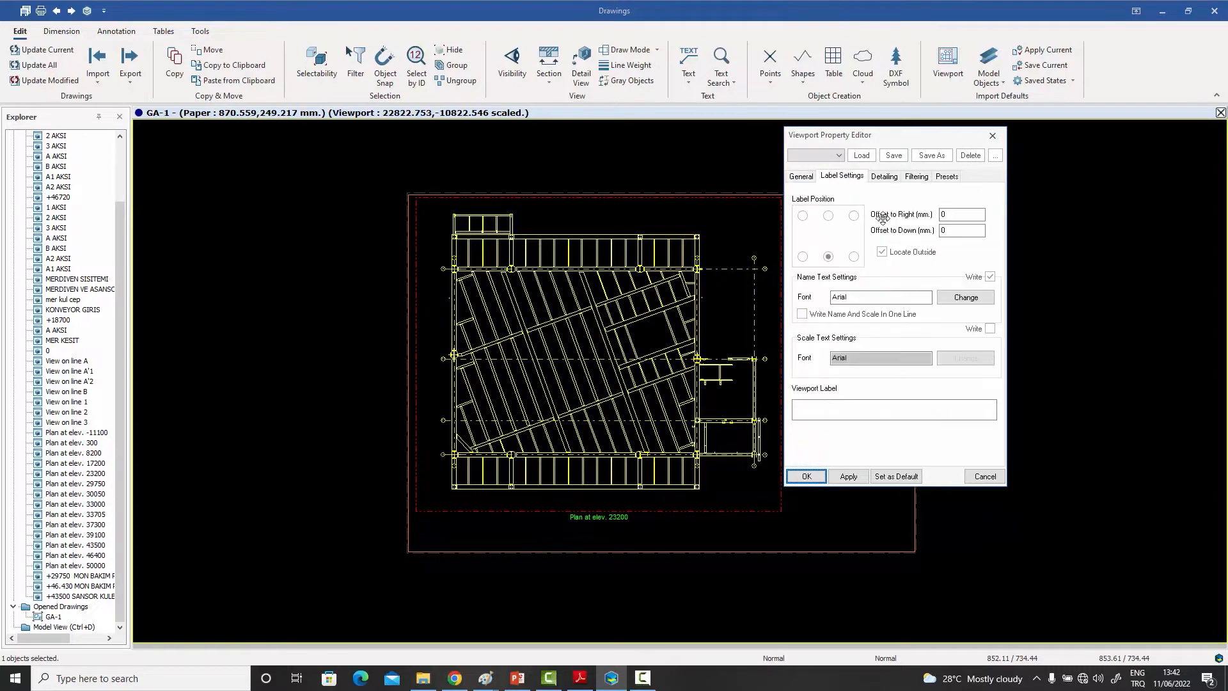
left_click(883, 252)
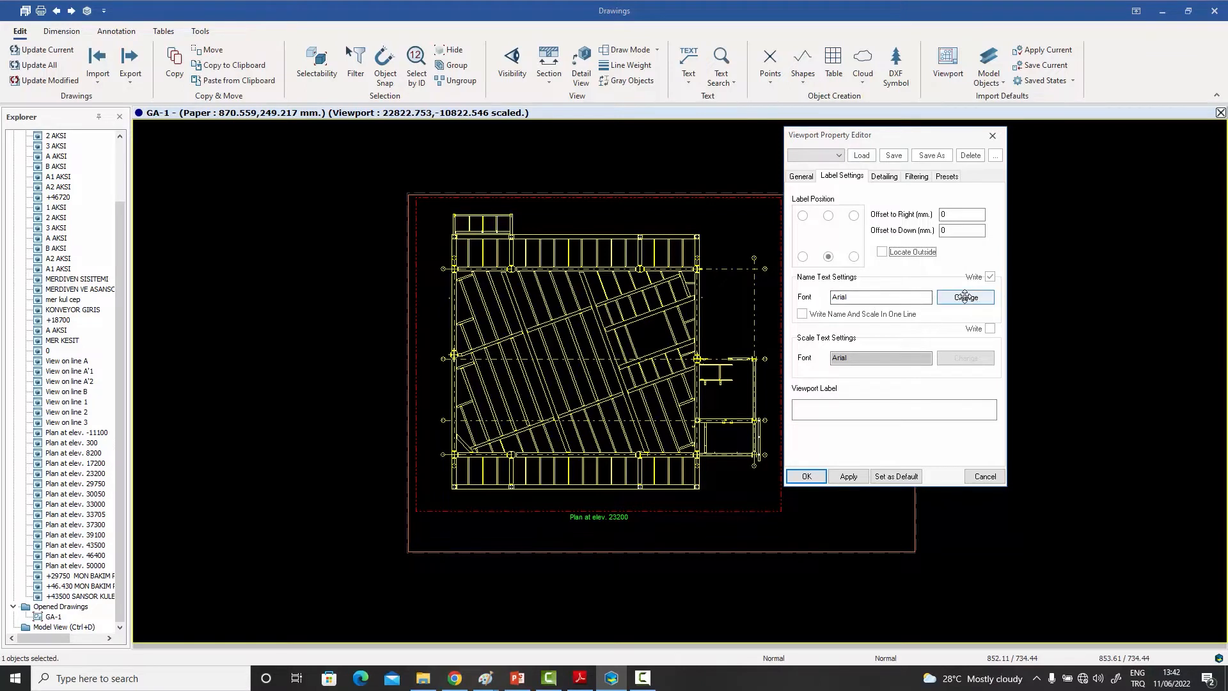
left_click(848, 476)
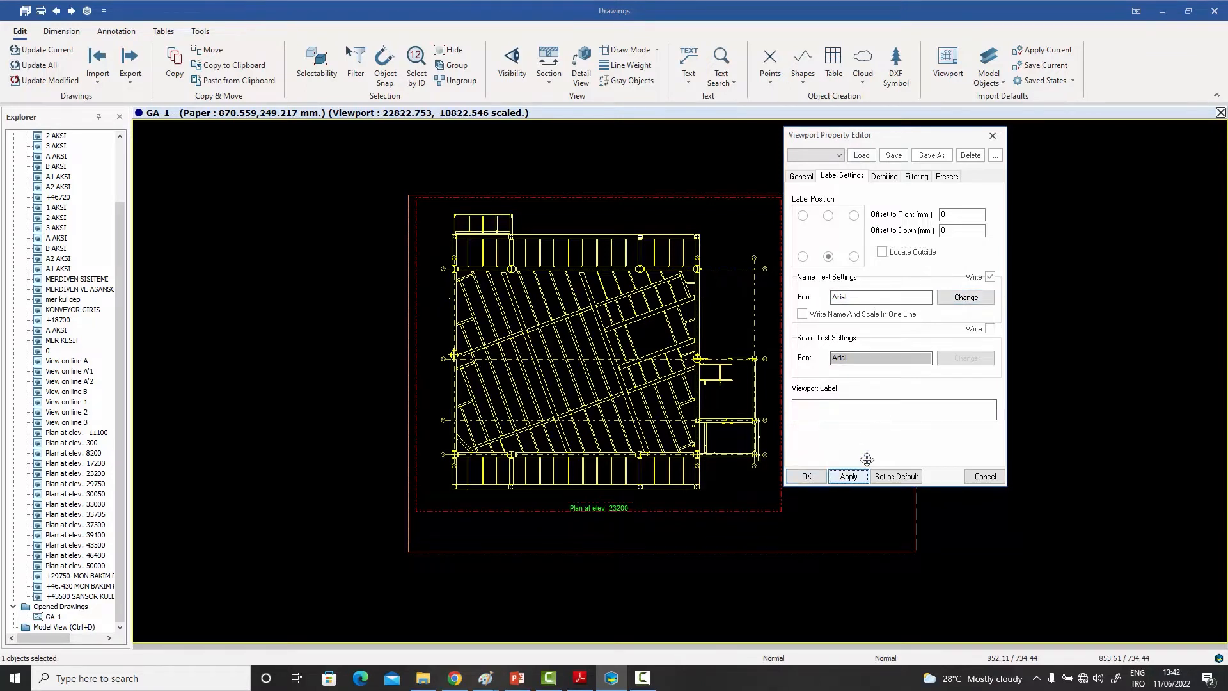
Step: Increase the text height of the viewport's name label and apply the change
left_click(966, 297)
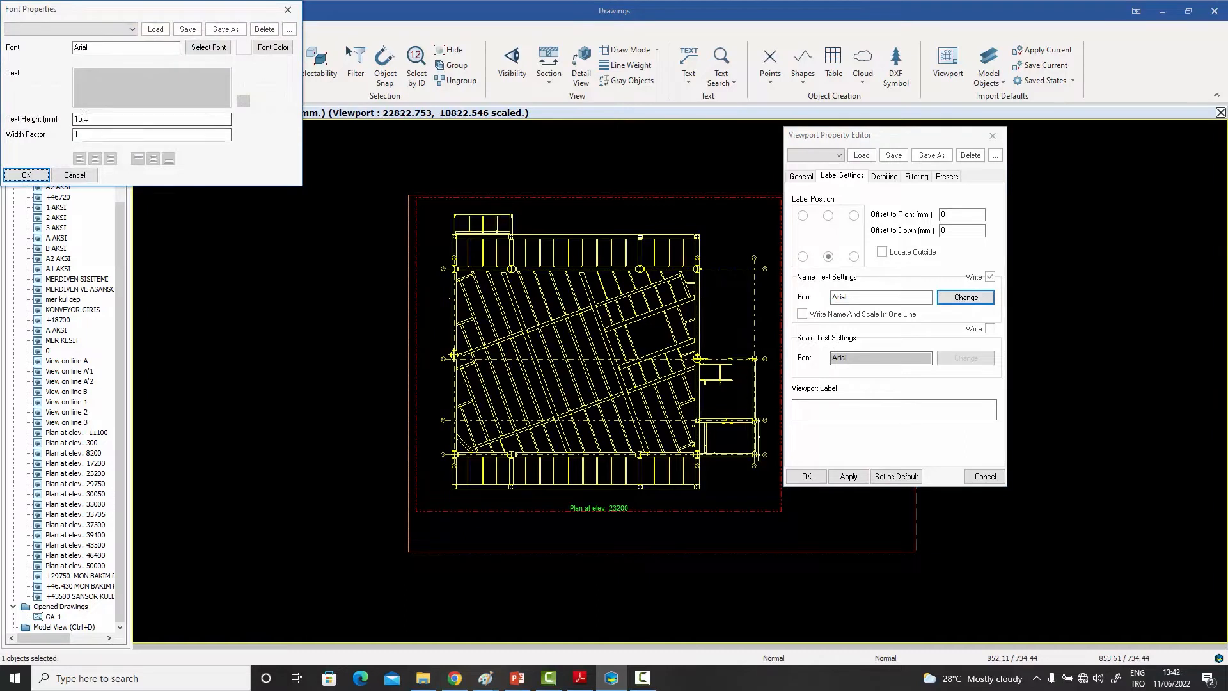
left_click_drag(86, 119, 21, 122)
left_click(26, 174)
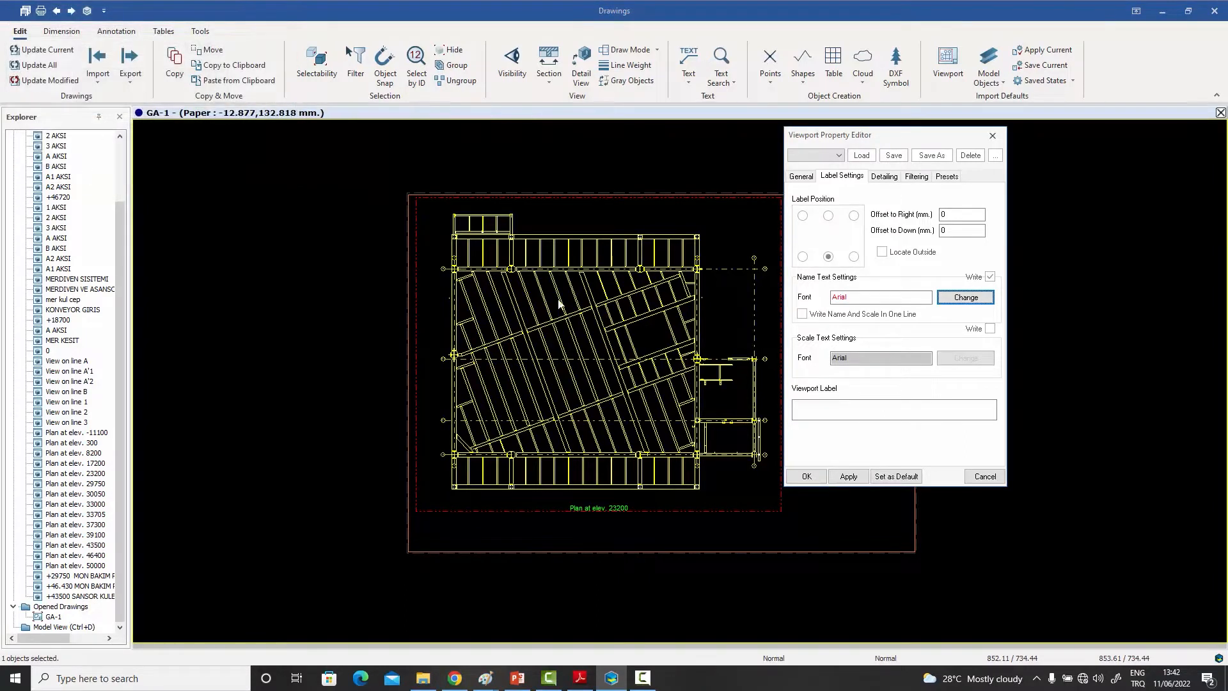
left_click(849, 477)
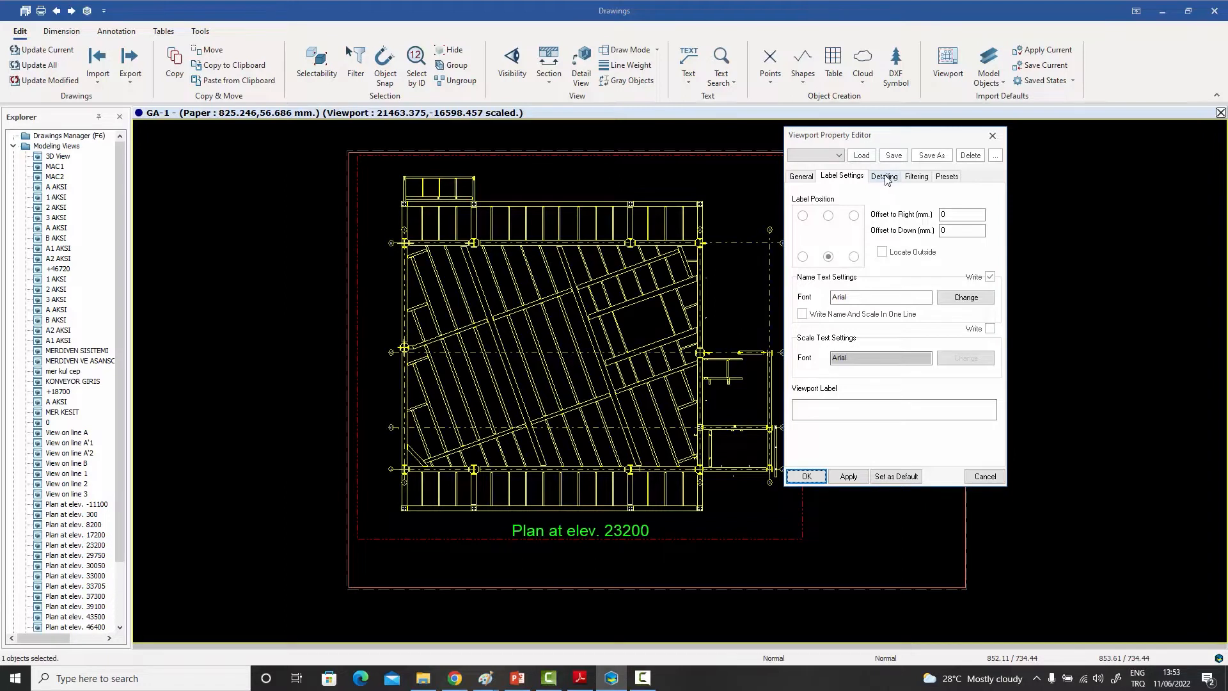
Step: Set the viewport's filtering limits to 1000 up and -1000 down, apply them, and close the viewport properties
left_click(923, 178)
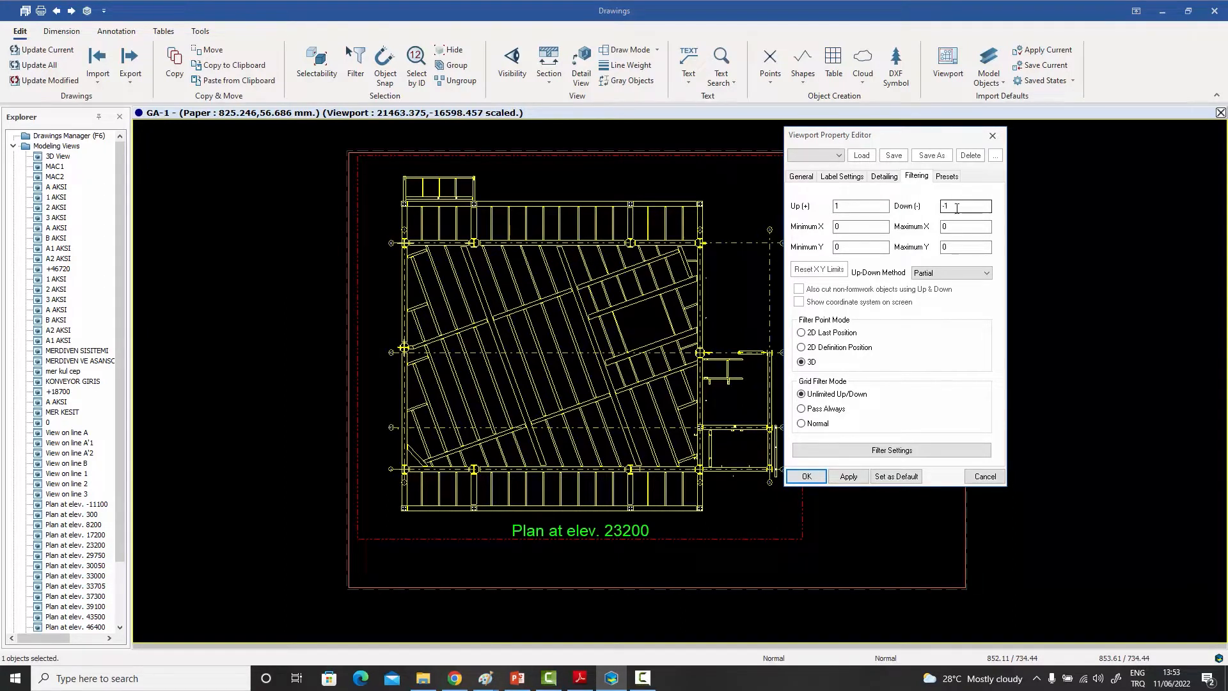
left_click(854, 209)
left_click(848, 477)
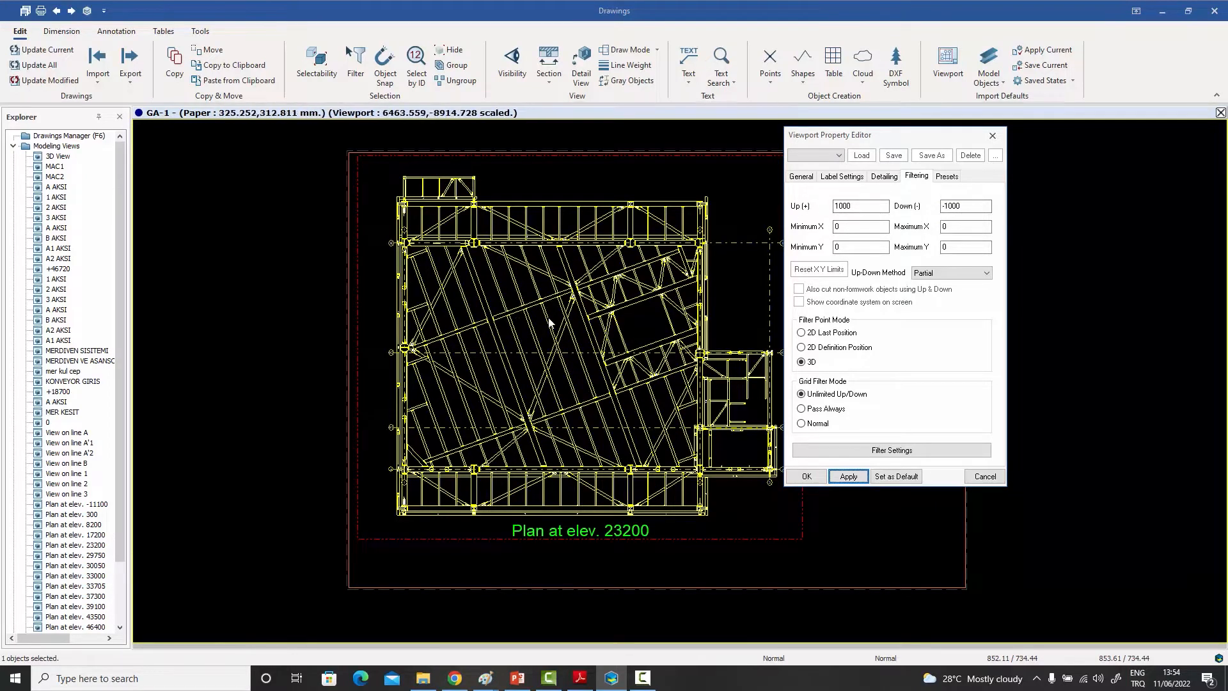
left_click(805, 477)
Step: Examine the bolted bracing connections and hidden lines up close in several areas of the plan
scroll(679, 262, "up", 5)
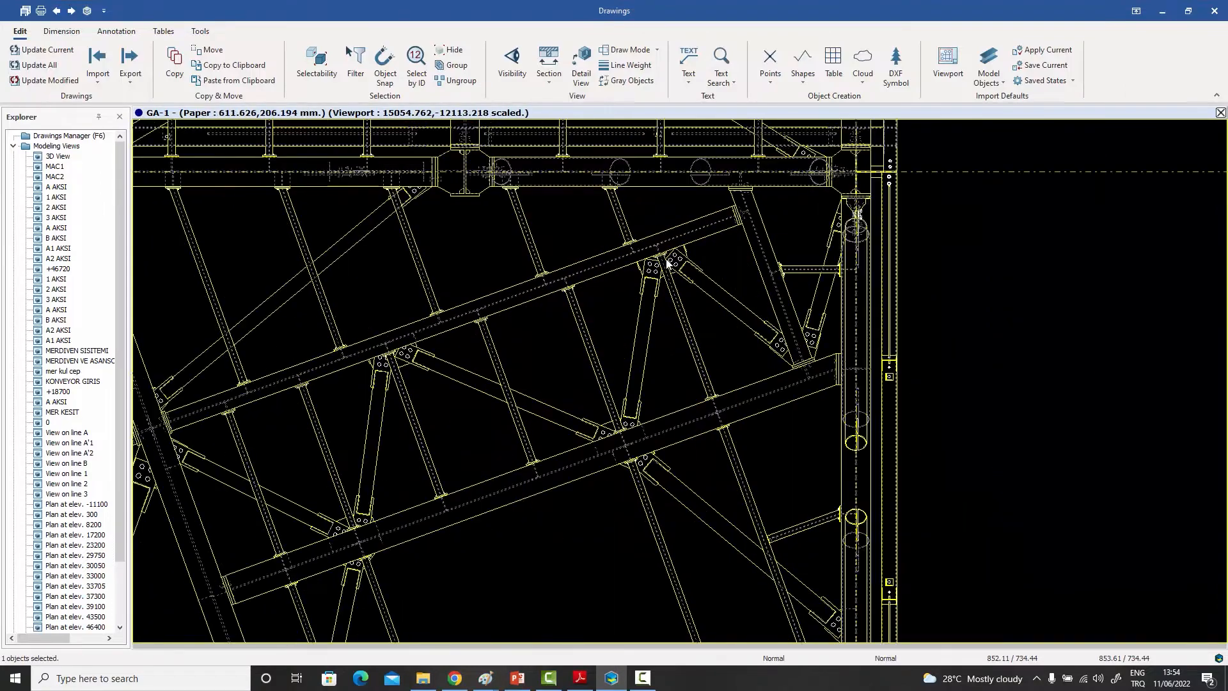
scroll(681, 261, "up", 2)
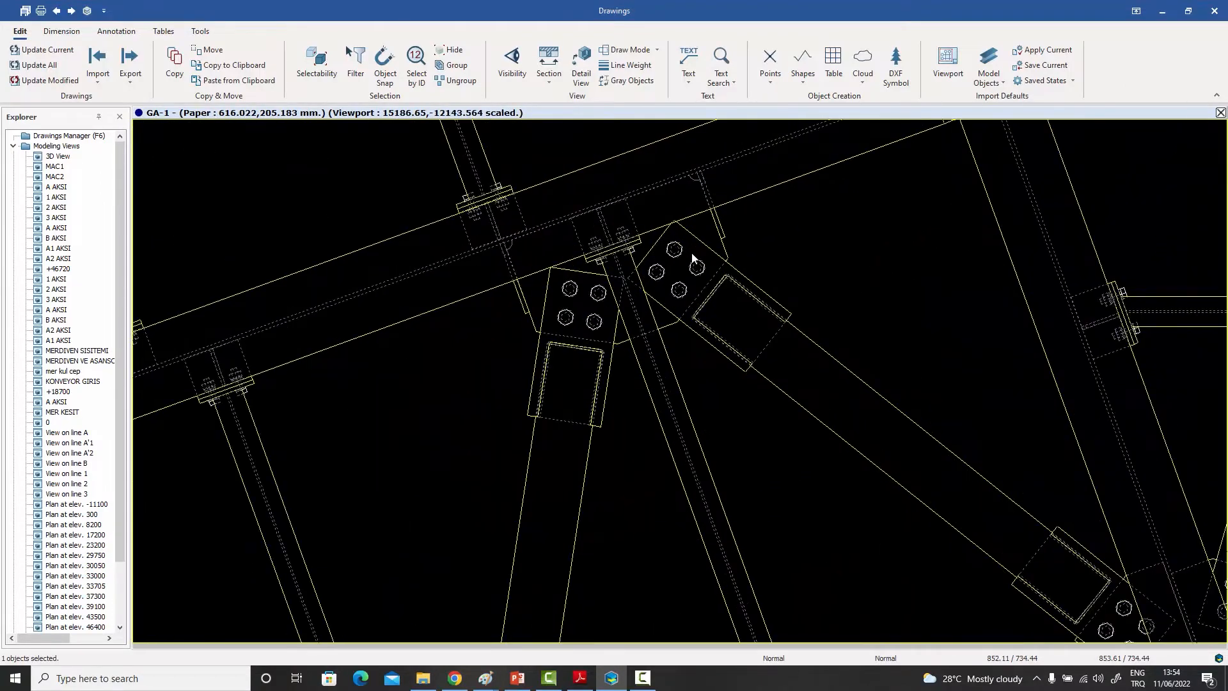
scroll(691, 258, "down", 5)
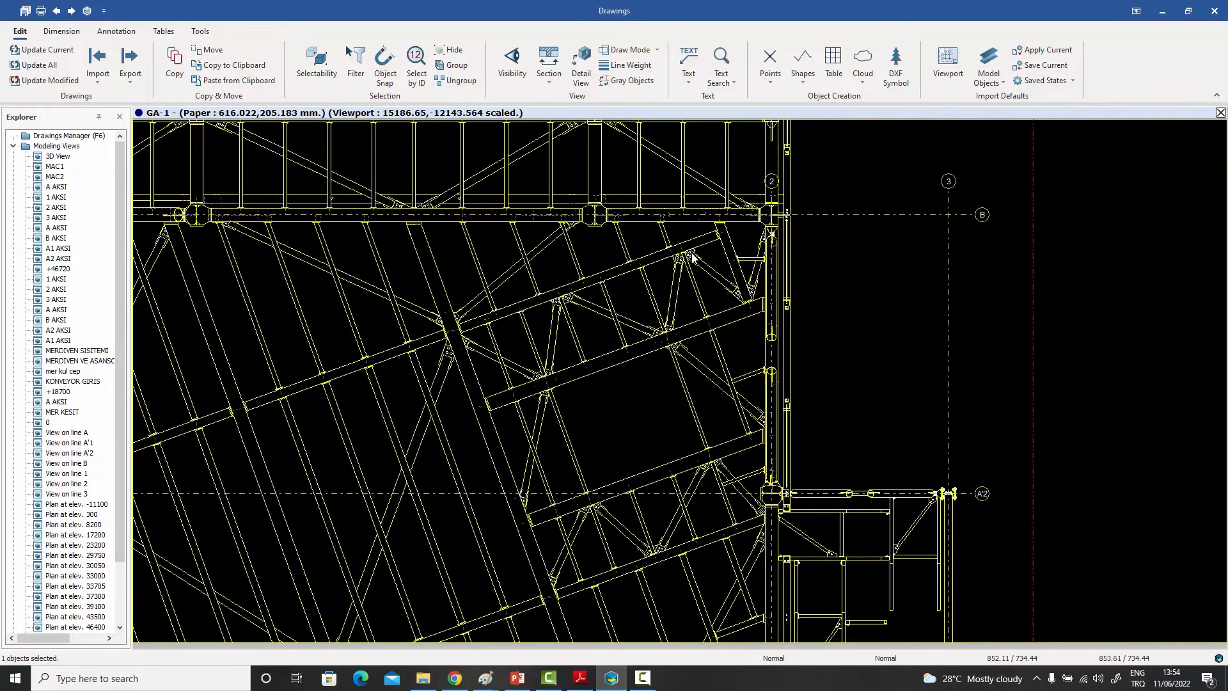
scroll(673, 256, "down", 5)
middle_click_drag(463, 199, 519, 239)
scroll(519, 236, "up", 6)
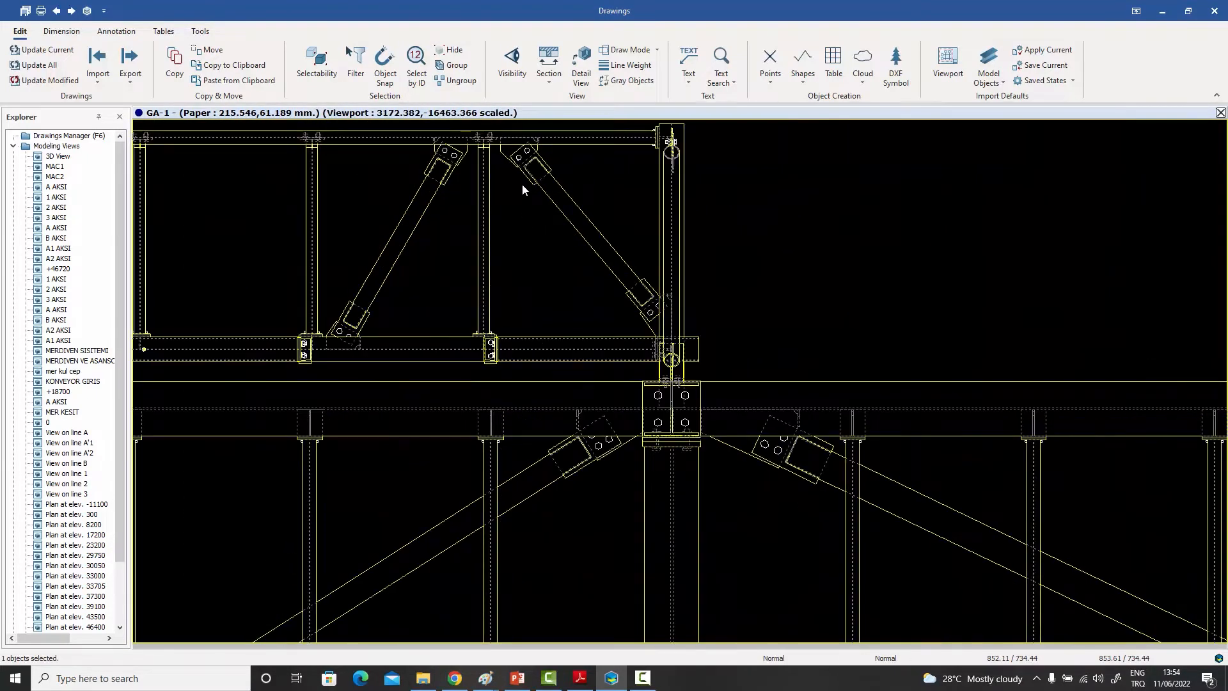
scroll(541, 225, "up", 3)
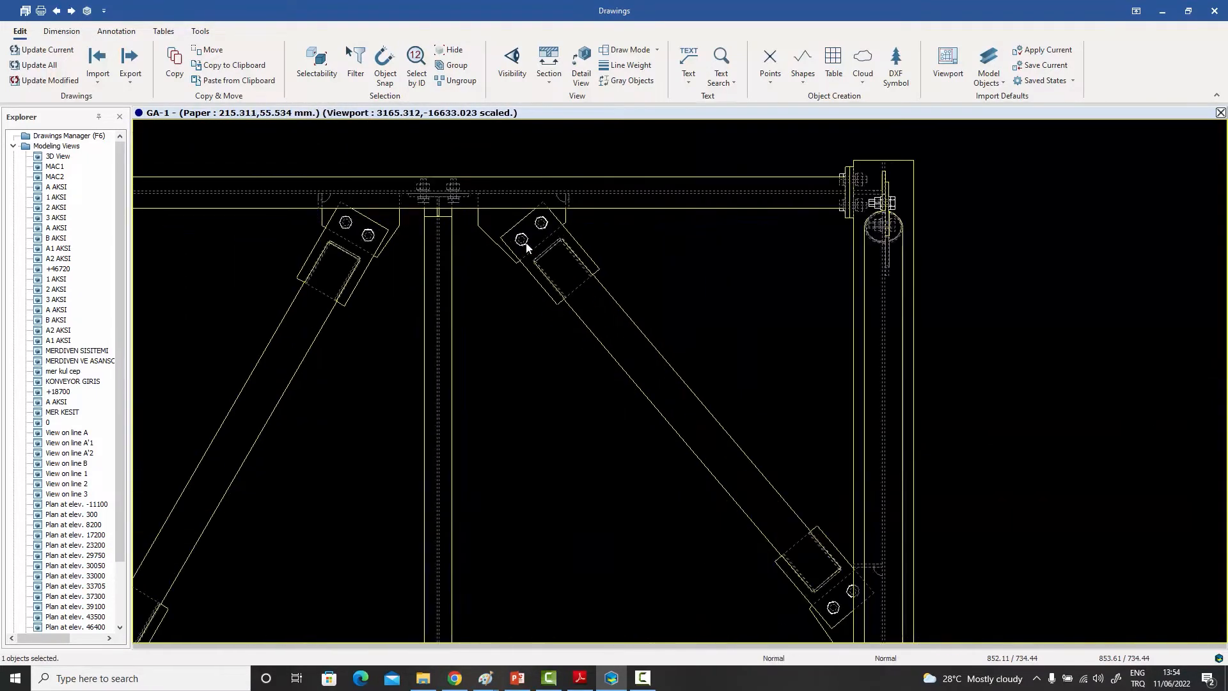
scroll(527, 247, "down", 2)
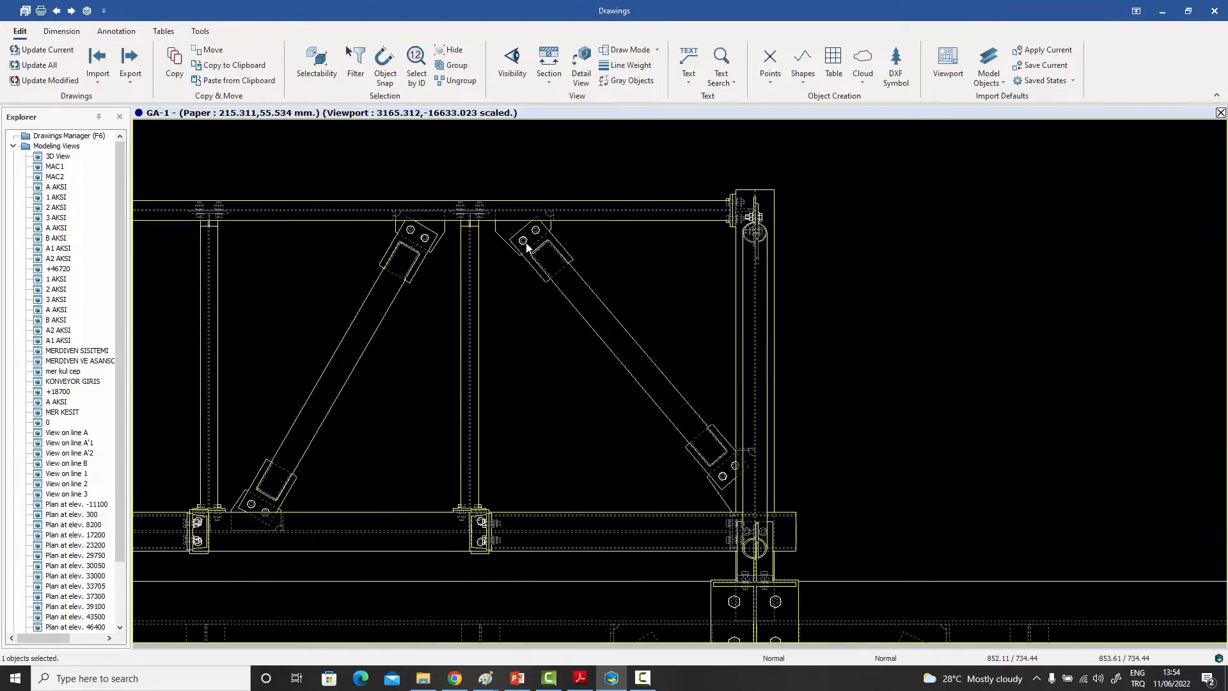
scroll(527, 247, "up", 2)
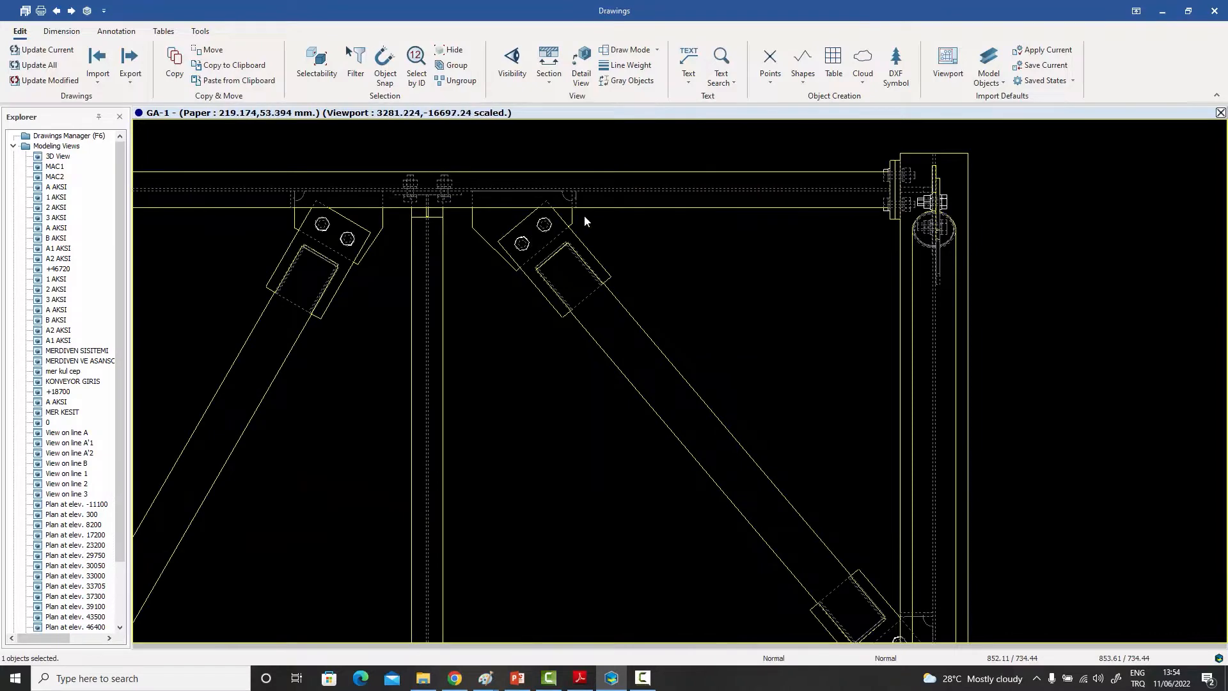
Step: Try the Wireframe and Hidden Line draw modes on the plan viewport, return it to Full Dashed, and close its properties
double_click(693, 259)
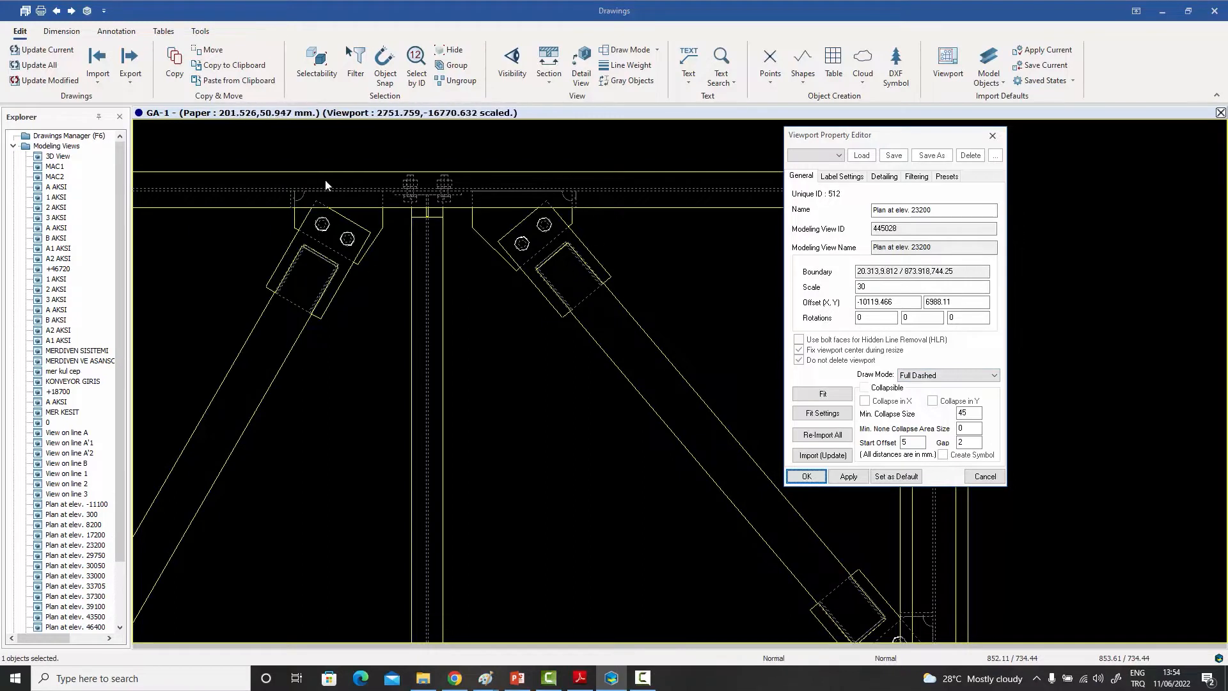
left_click(931, 377)
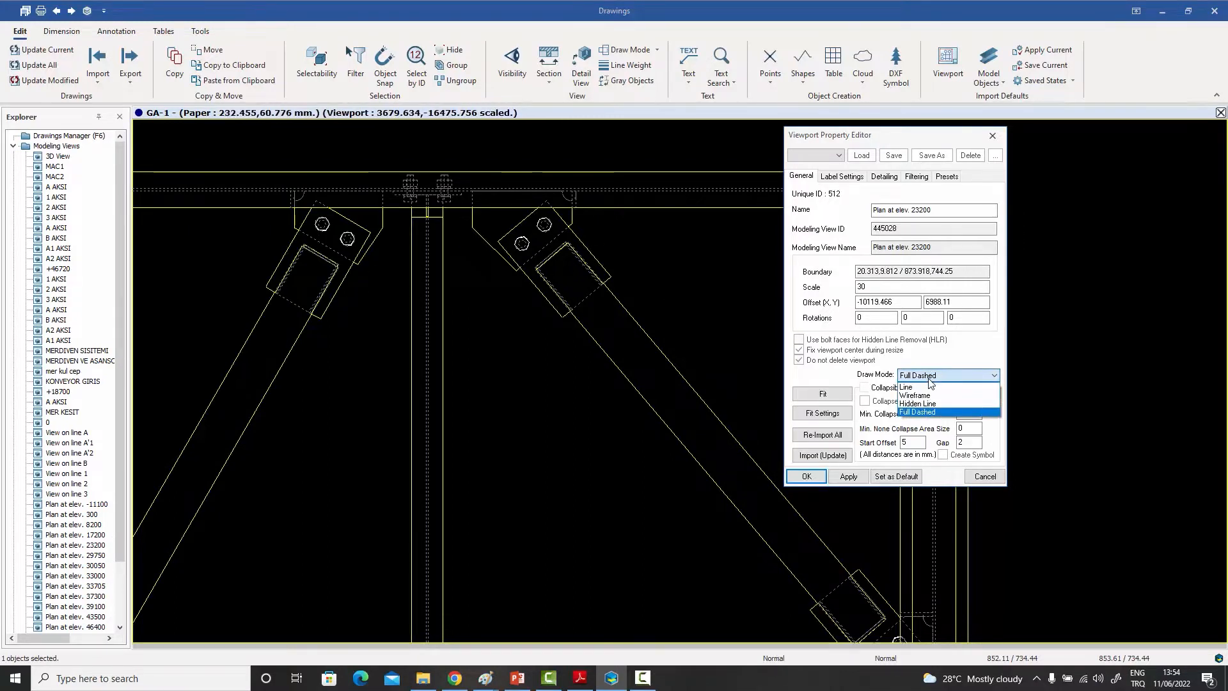
left_click(914, 395)
left_click(849, 476)
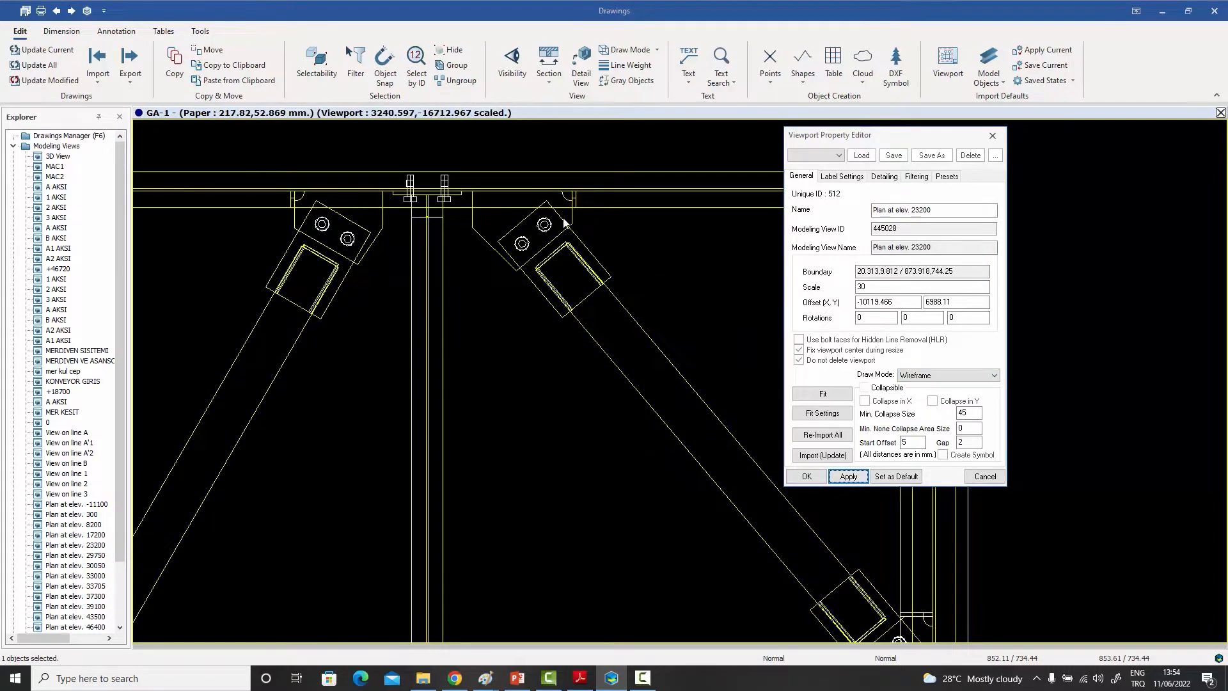
left_click(935, 377)
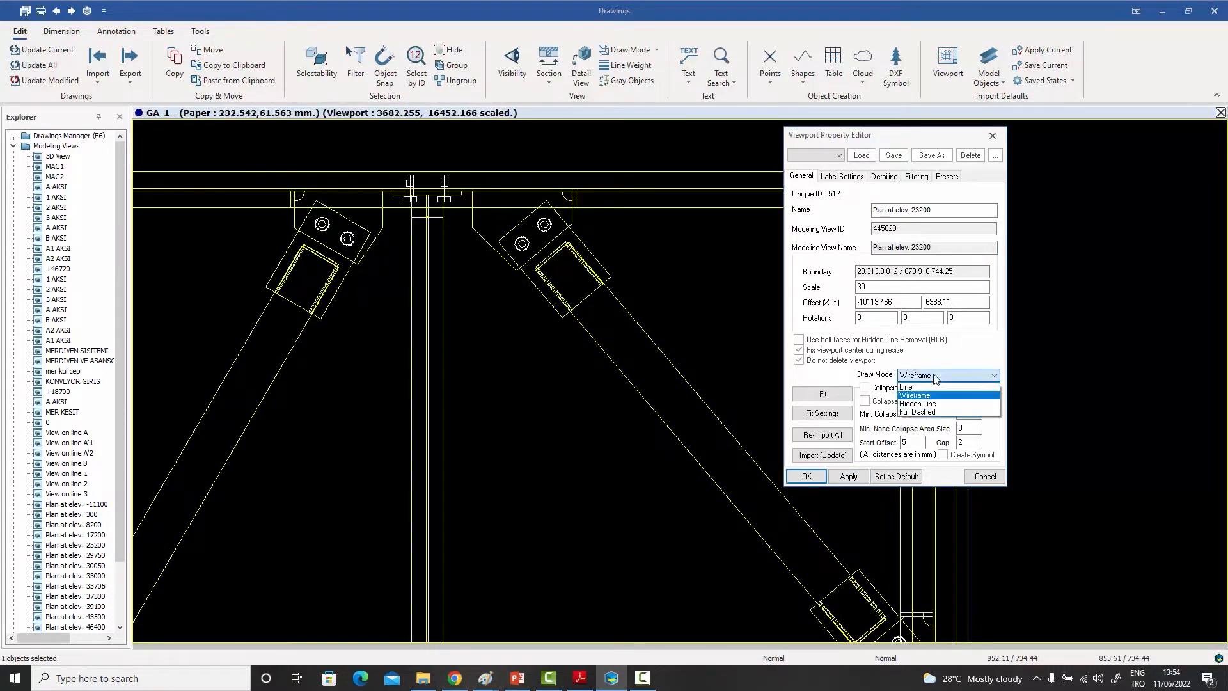
left_click(917, 404)
left_click(848, 477)
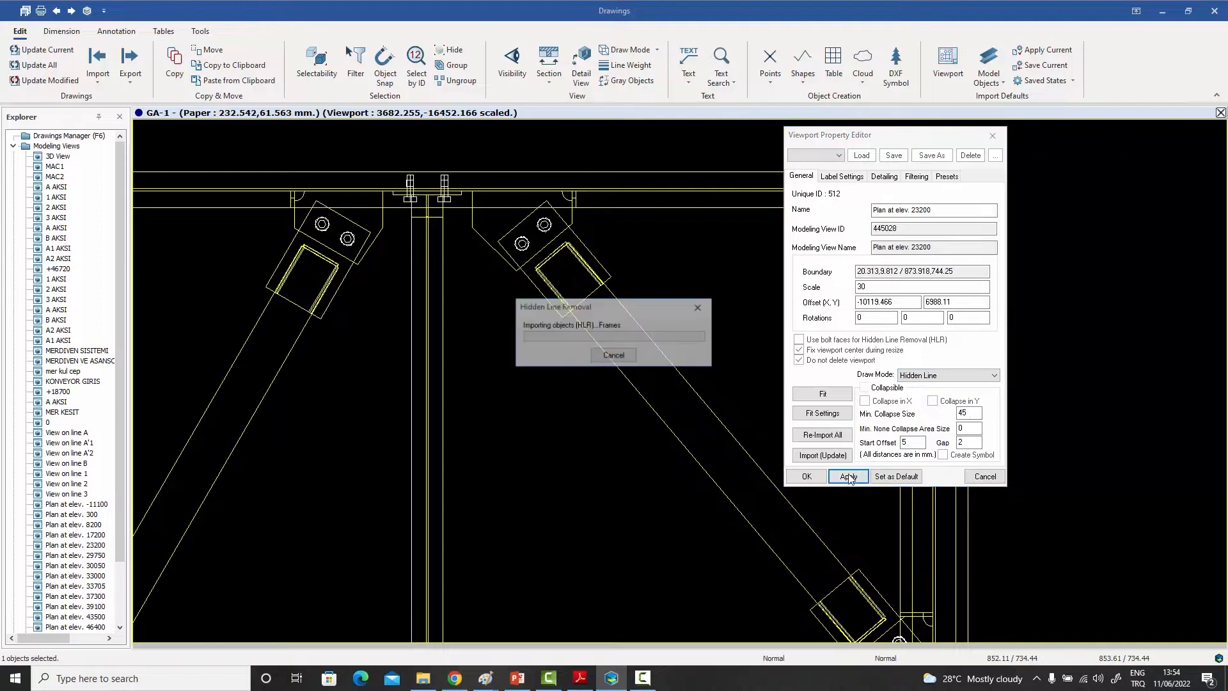
left_click(962, 376)
left_click(940, 413)
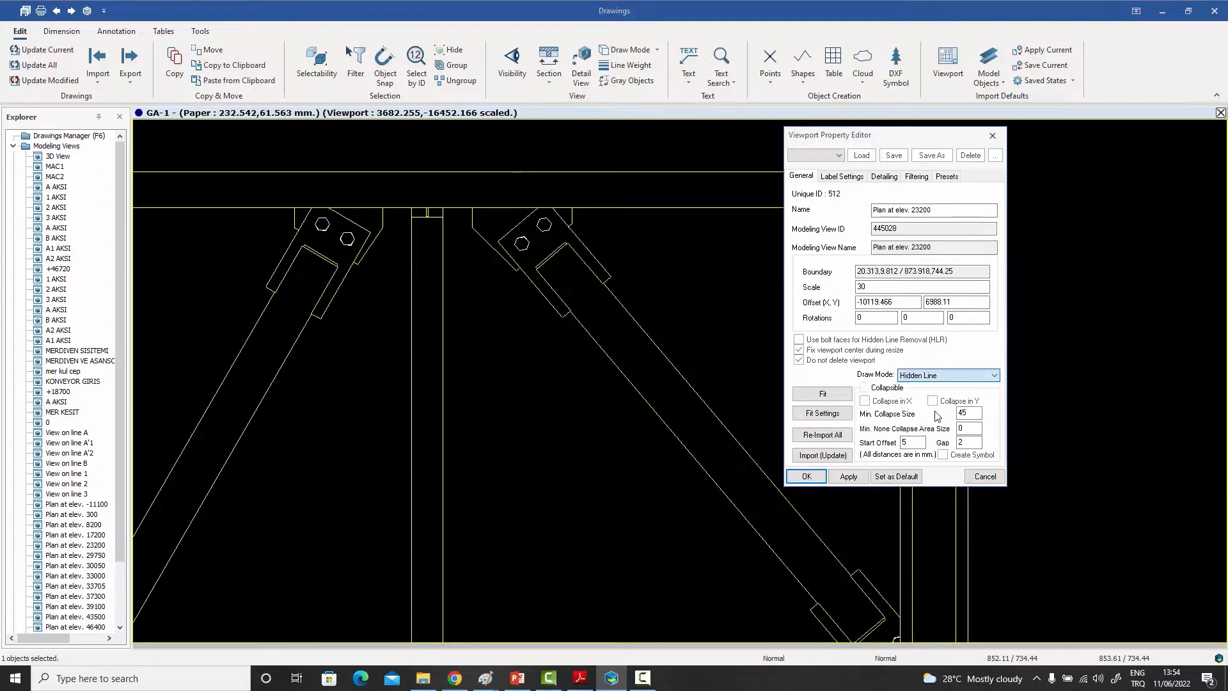
left_click(844, 476)
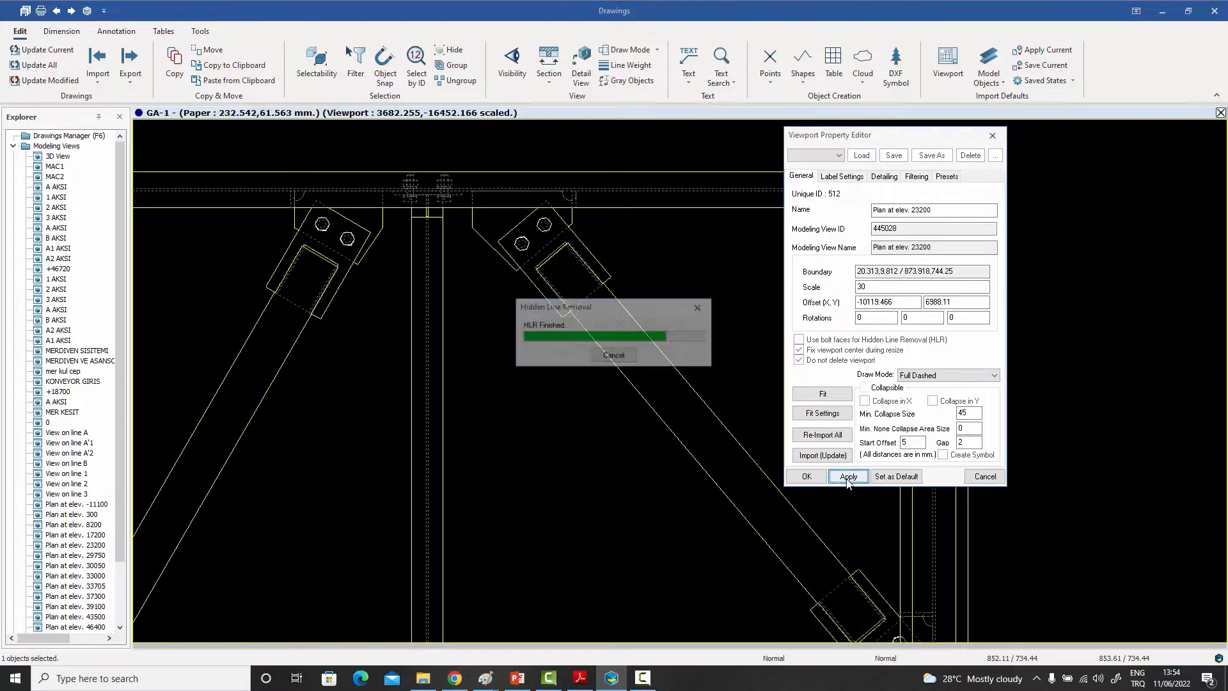
left_click(807, 477)
Step: Review the up and down limits in the plan viewport's filtering settings
scroll(720, 304, "down", 5)
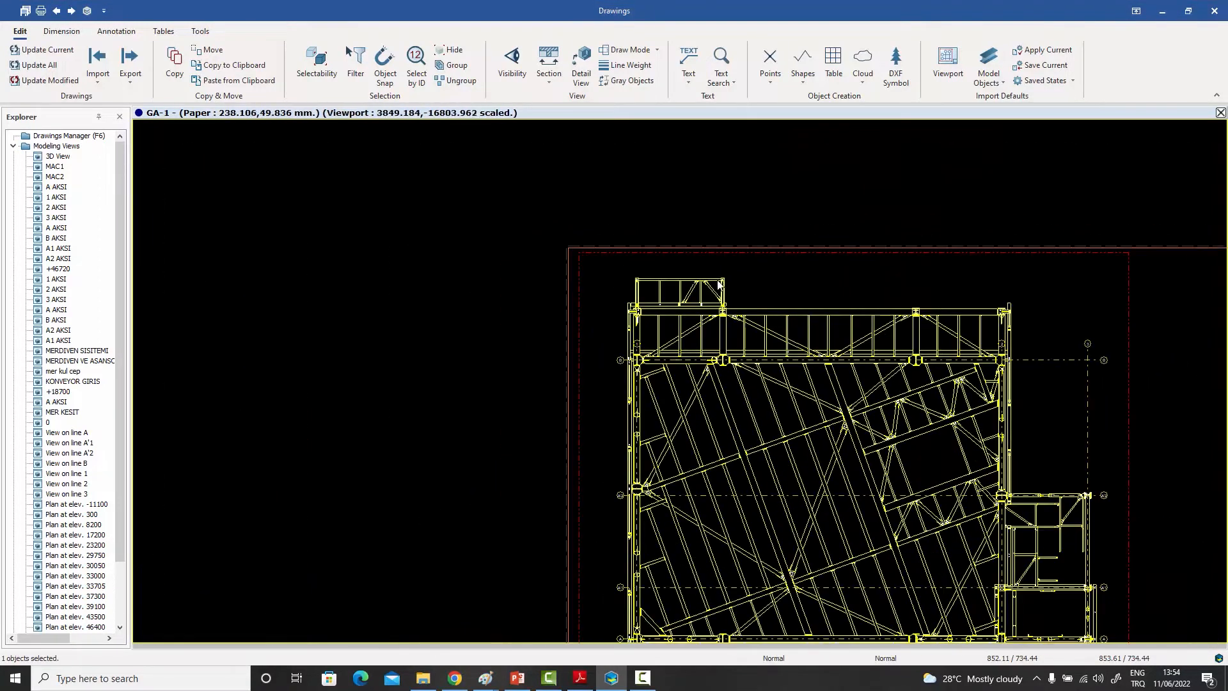
middle_click_drag(717, 282, 528, 172)
middle_click_drag(832, 325, 789, 316)
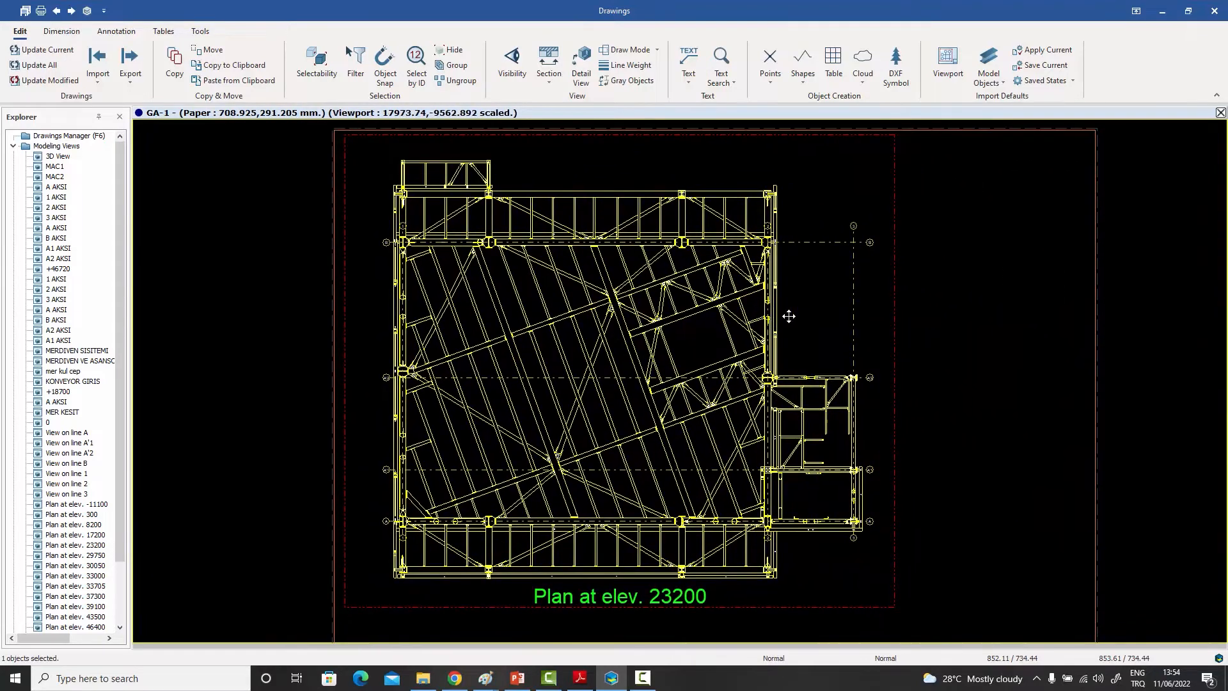
double_click(804, 309)
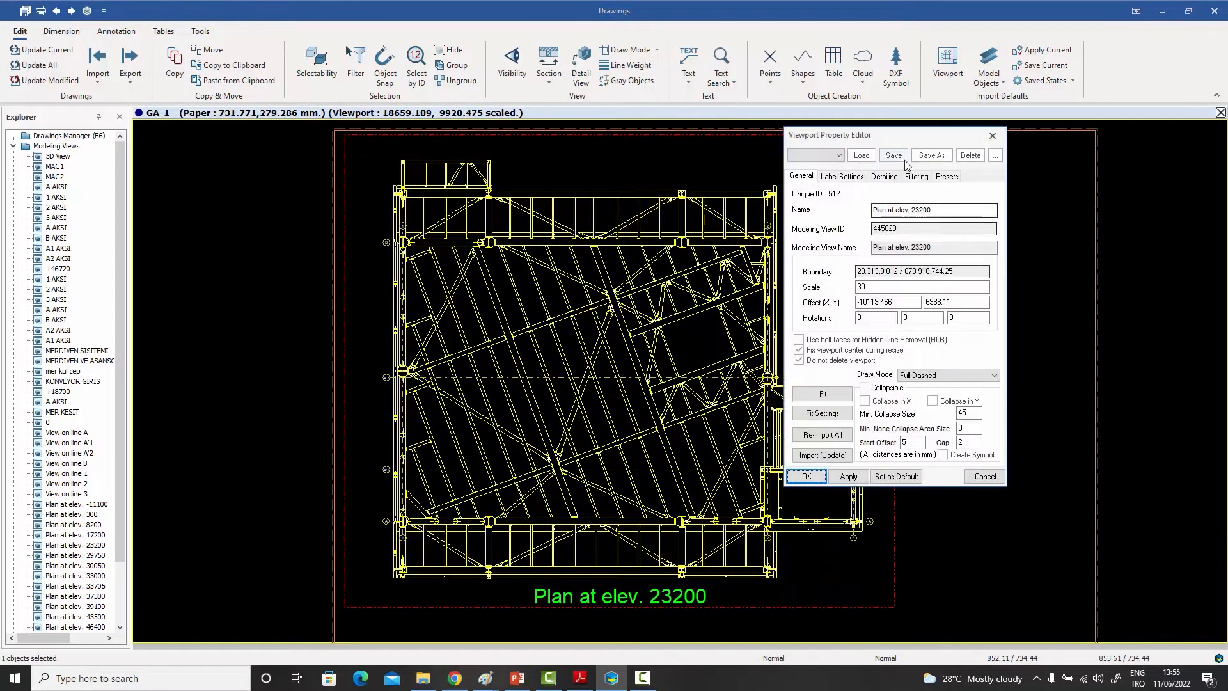
left_click(917, 176)
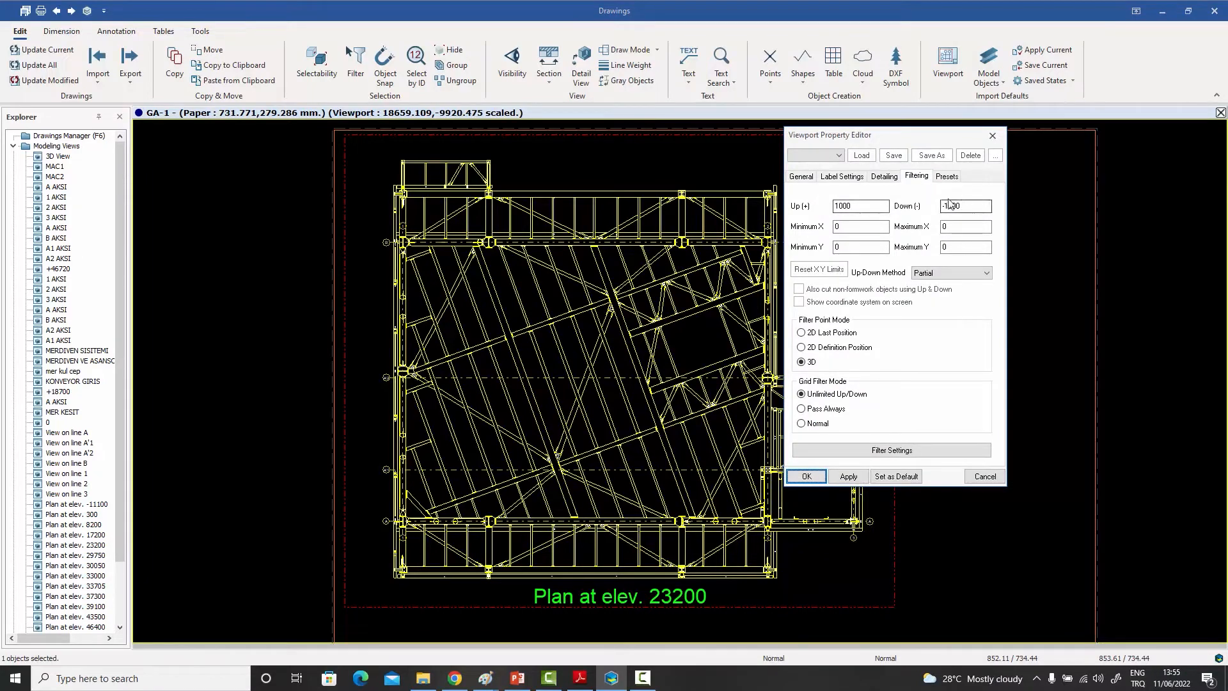
left_click(848, 202)
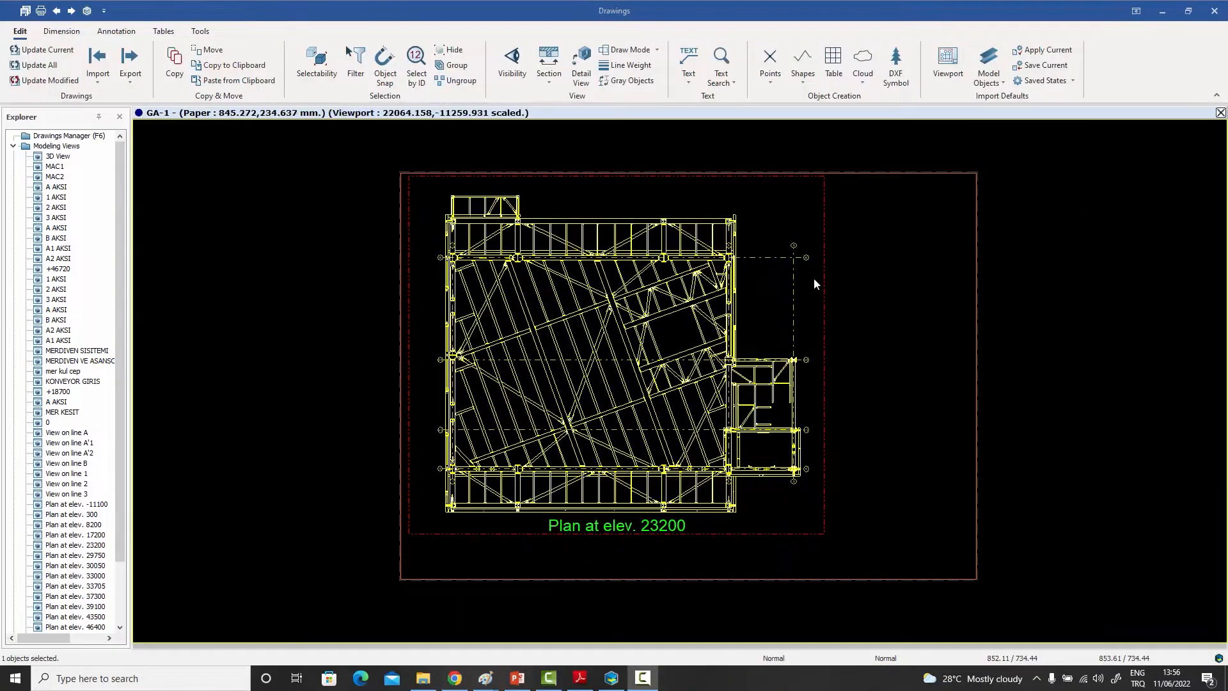
Step: Reopen the viewport's filtering settings, view the Partial and Full options of the Up-Down Method, and cancel without changing them
double_click(782, 194)
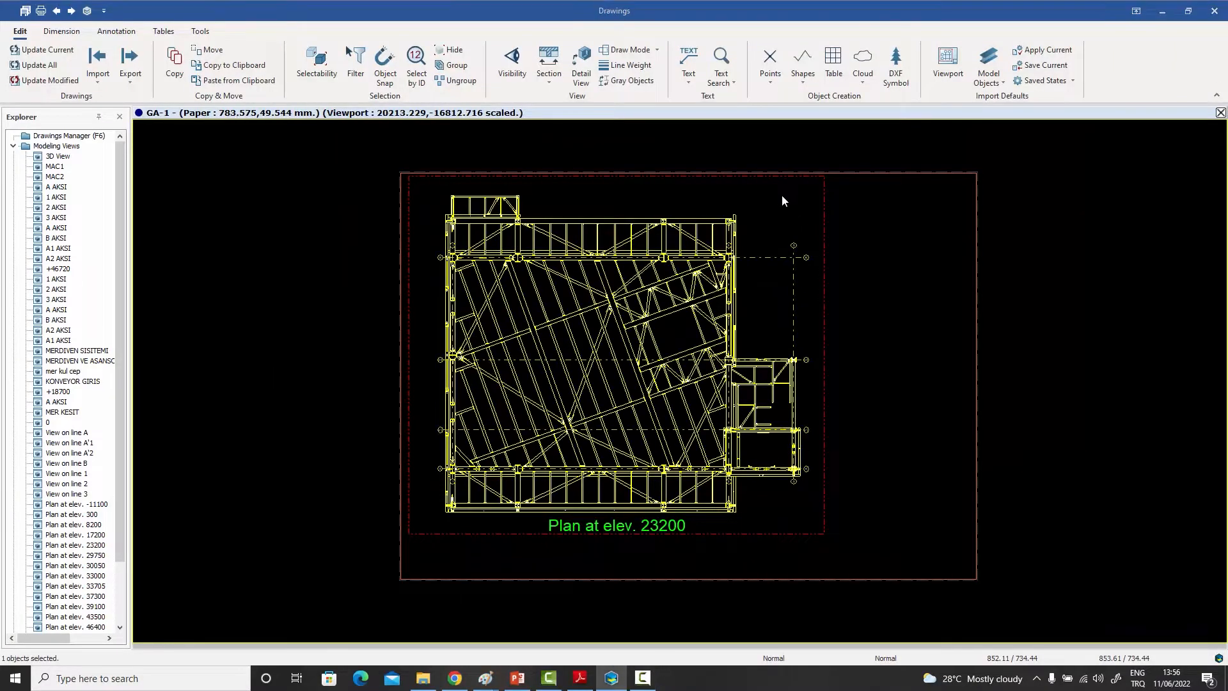
left_click_drag(871, 137, 880, 146)
left_click(924, 186)
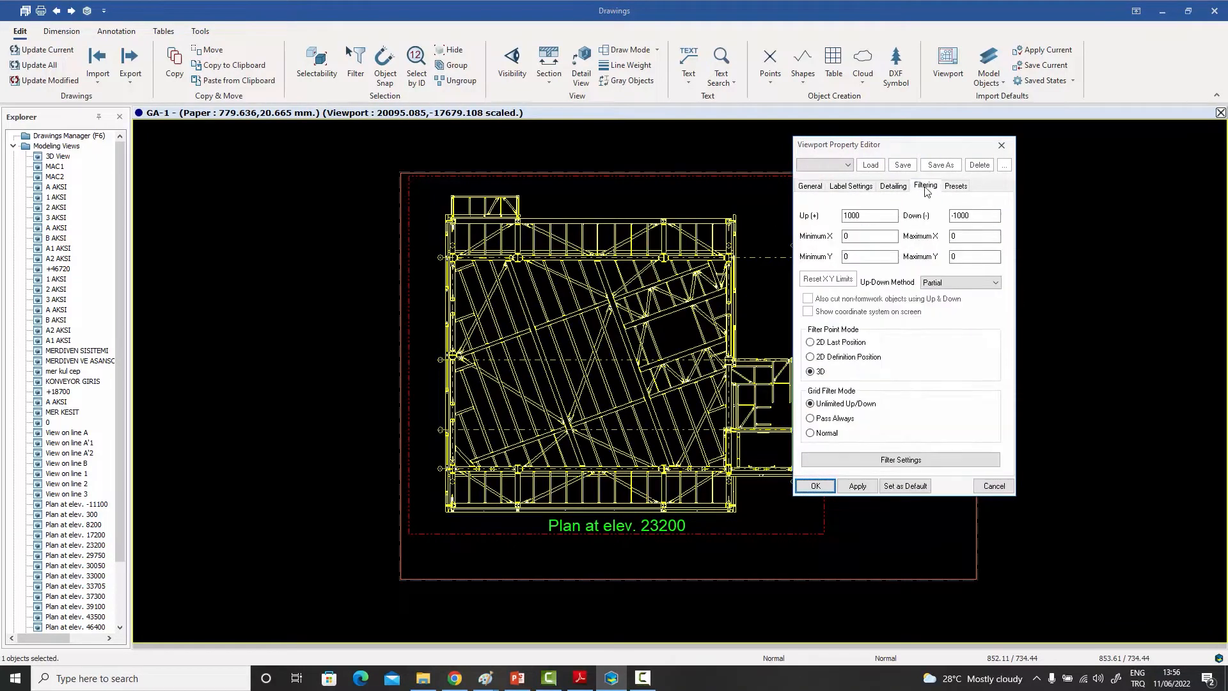
left_click(957, 282)
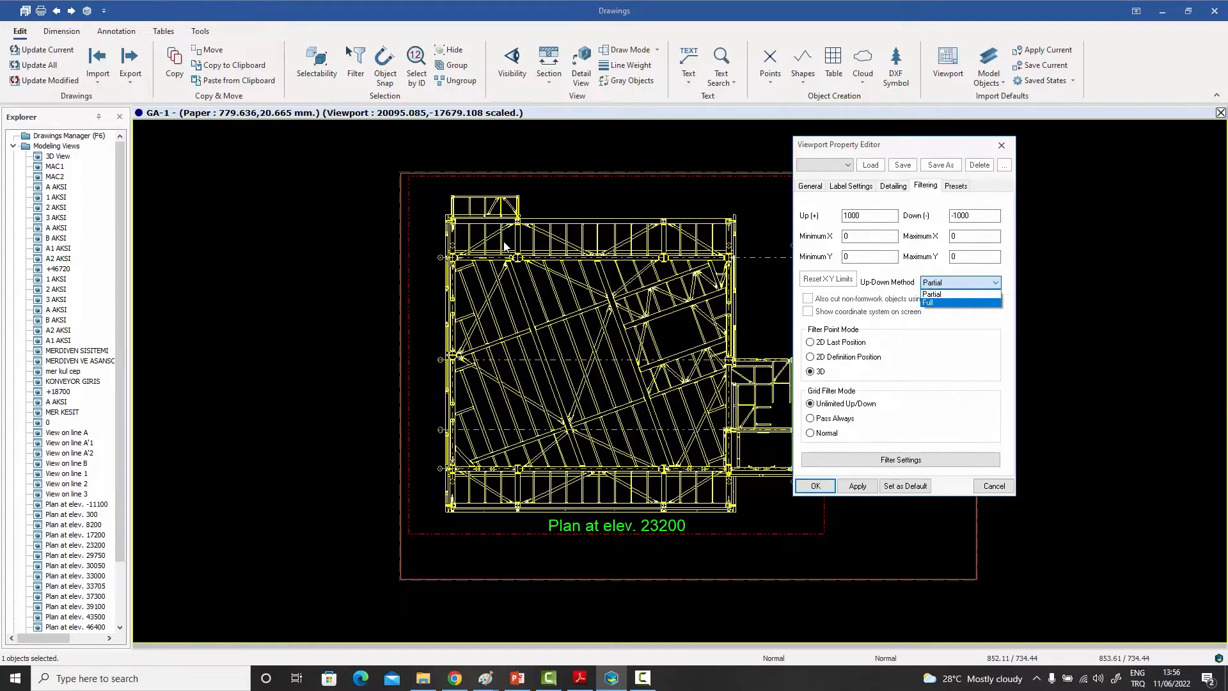
left_click(989, 491)
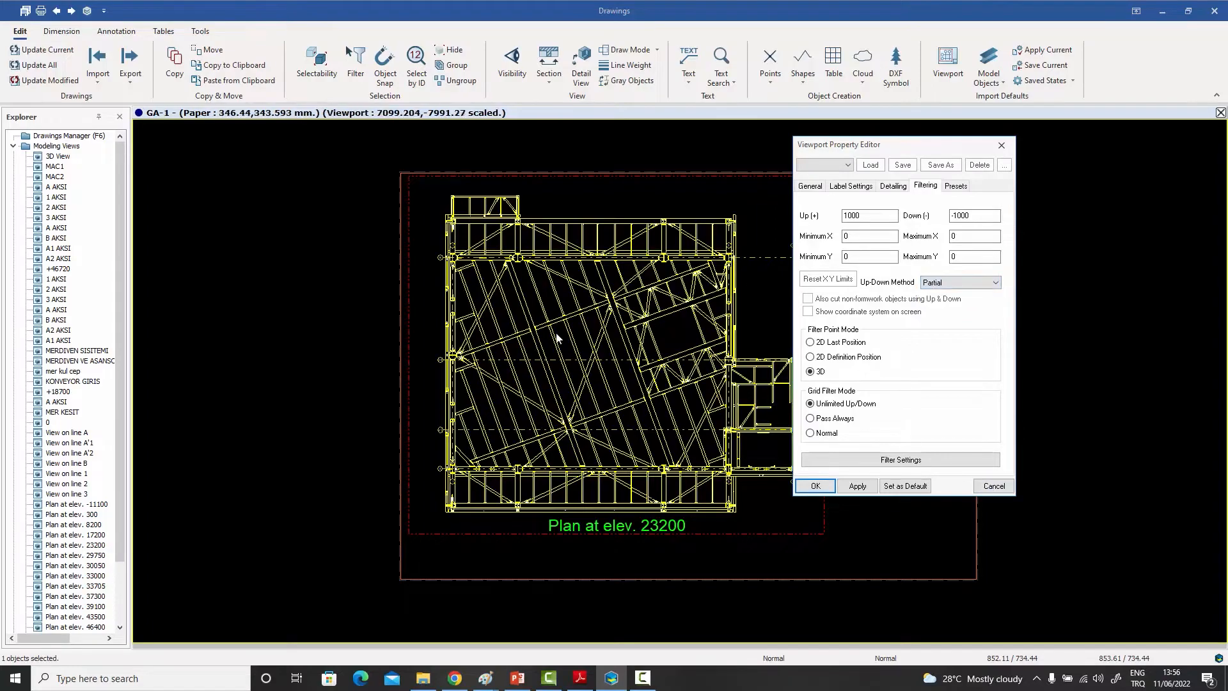
left_click(992, 486)
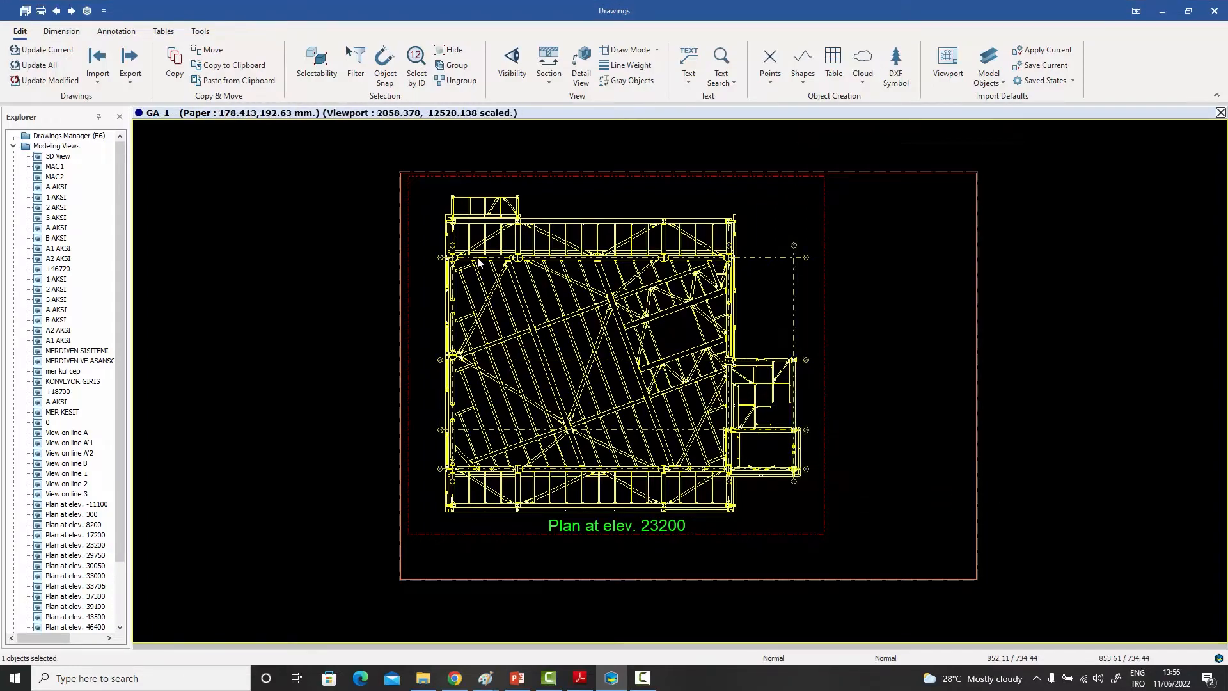
Step: Inspect the plan's corner connections near grid line 1 and select the column at the lower-left corner
scroll(458, 242, "up", 10)
scroll(458, 298, "down", 6)
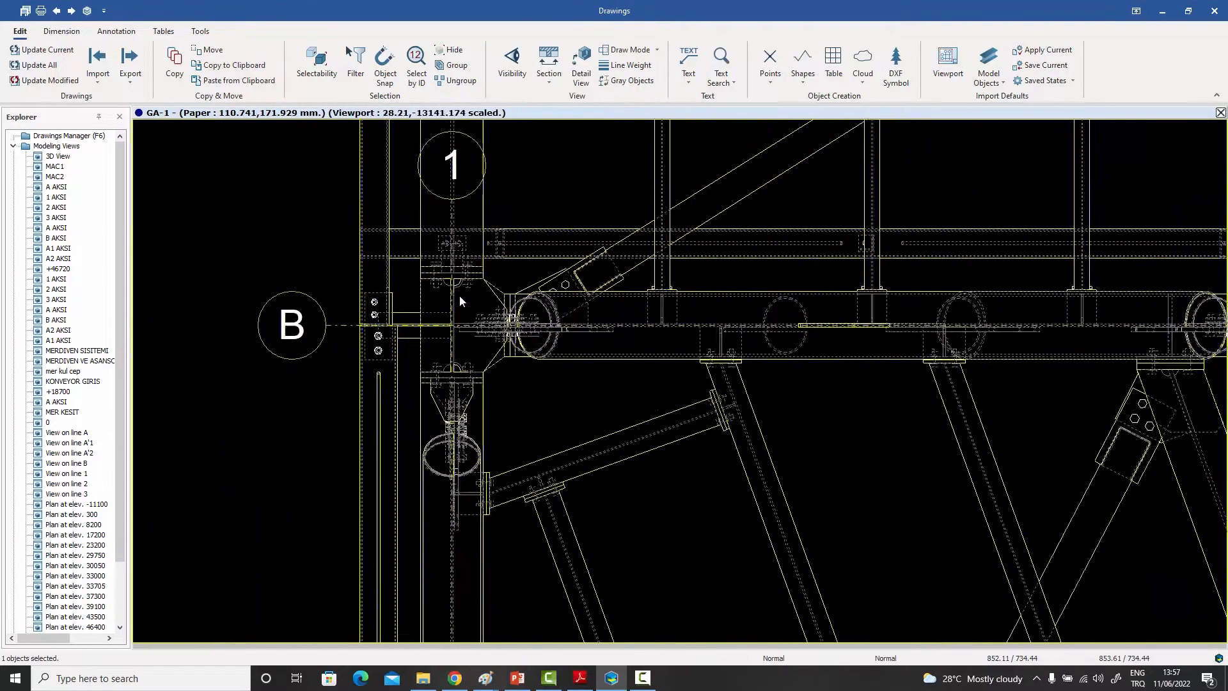
scroll(463, 151, "up", 7)
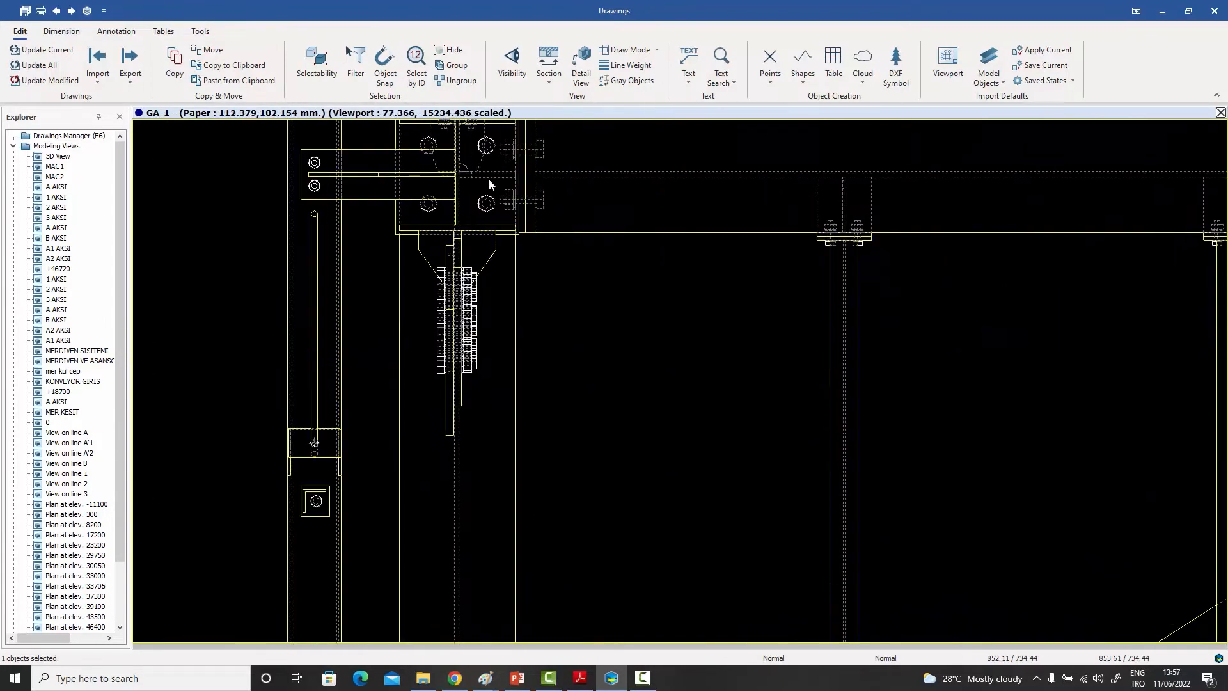
scroll(488, 179, "down", 8)
scroll(494, 485, "up", 8)
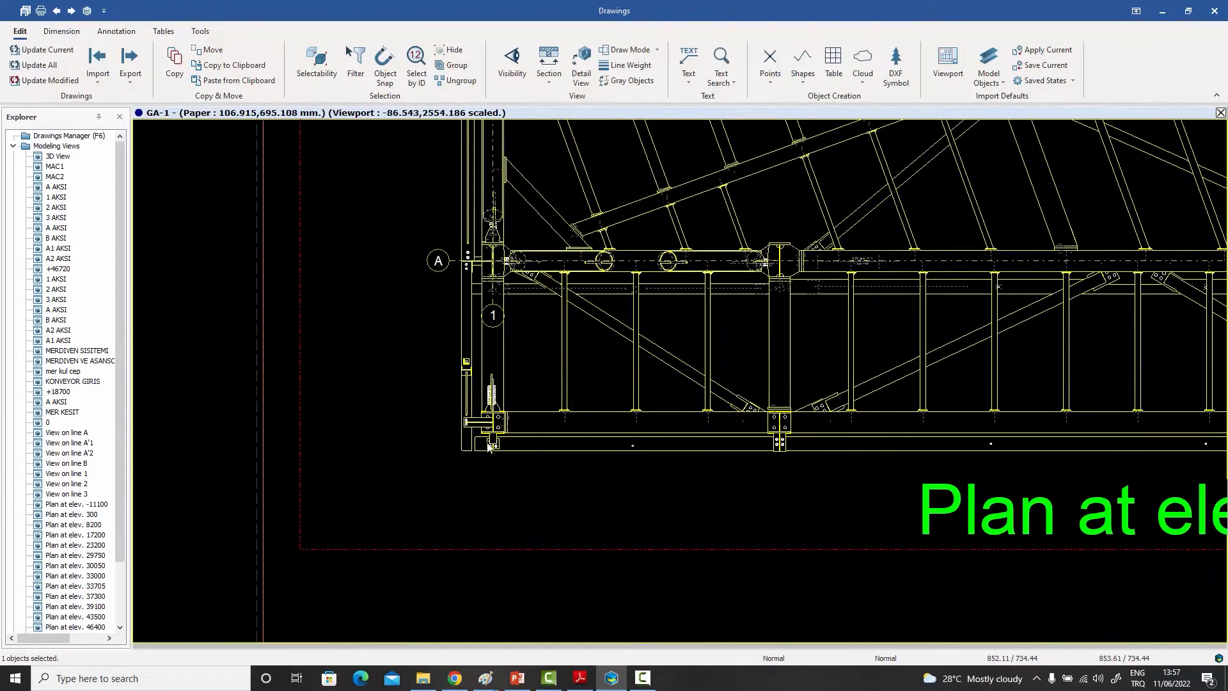
left_click(484, 398)
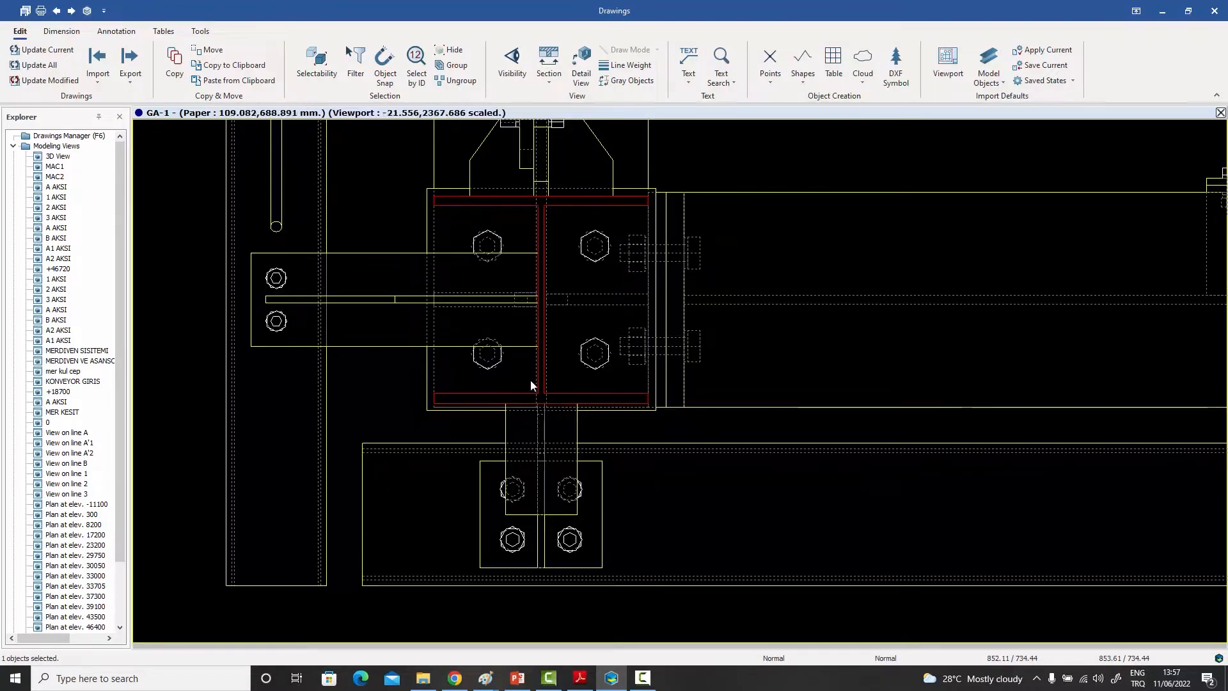
Step: Set the Up-Down Method in the plan viewport's filtering settings to Full and accept the change
double_click(782, 161)
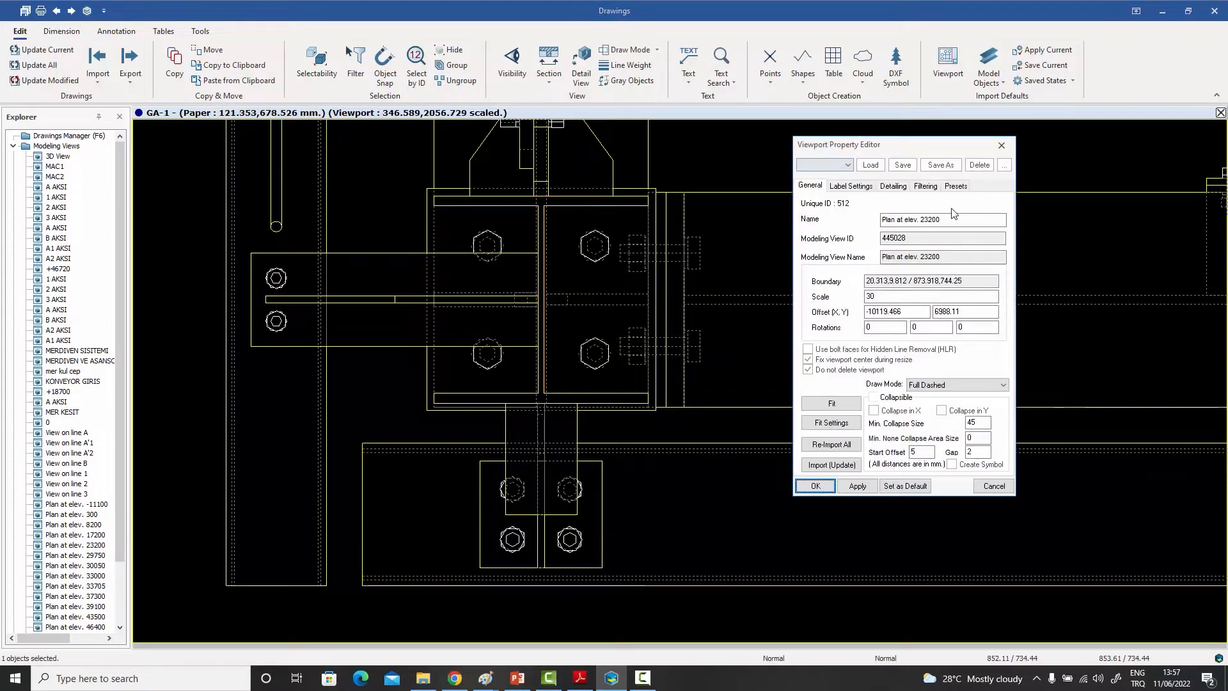
left_click(927, 186)
left_click(939, 282)
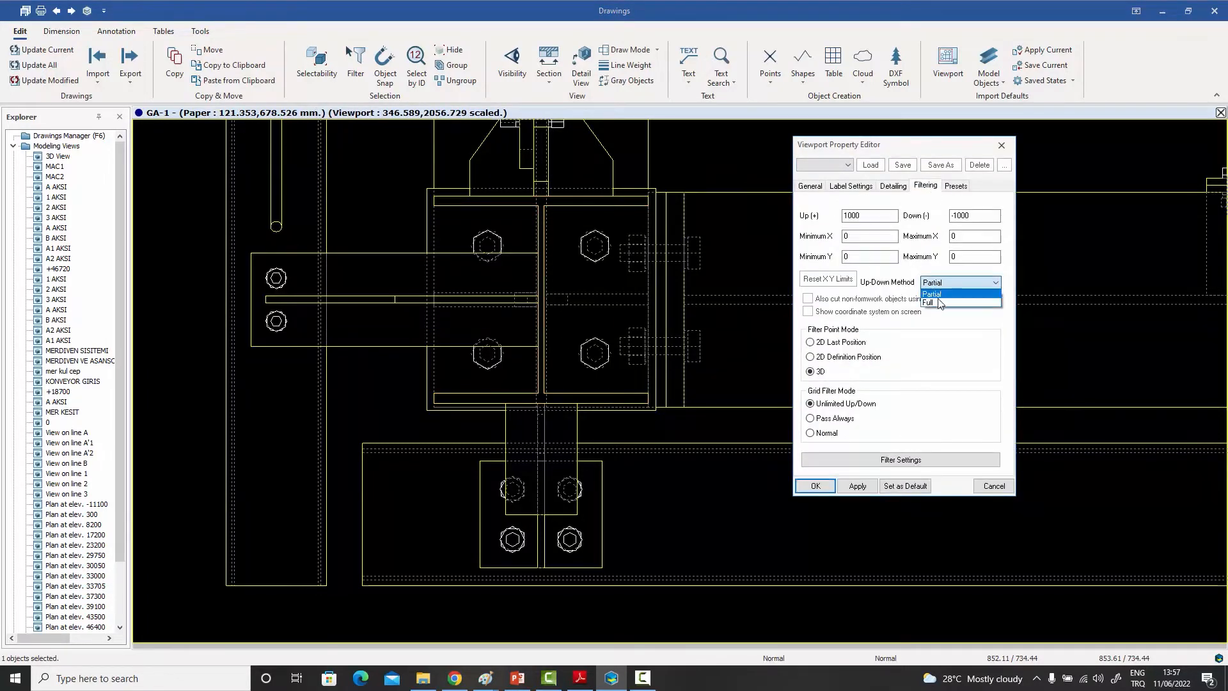
left_click(940, 301)
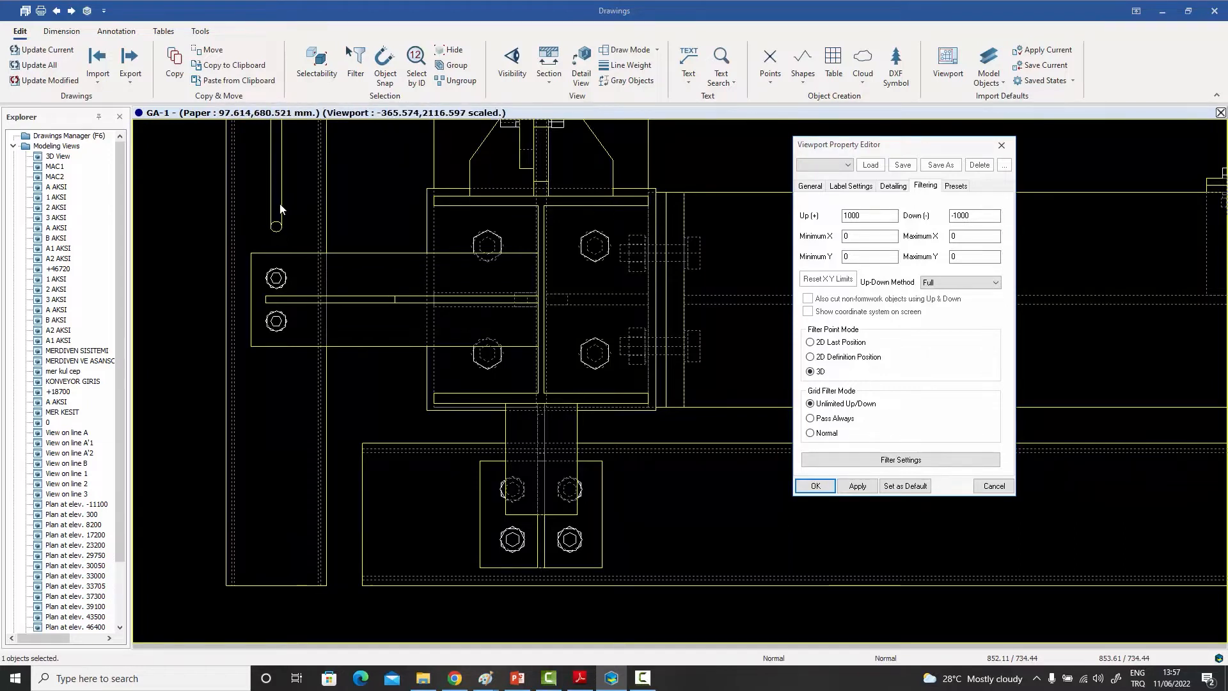
left_click(829, 487)
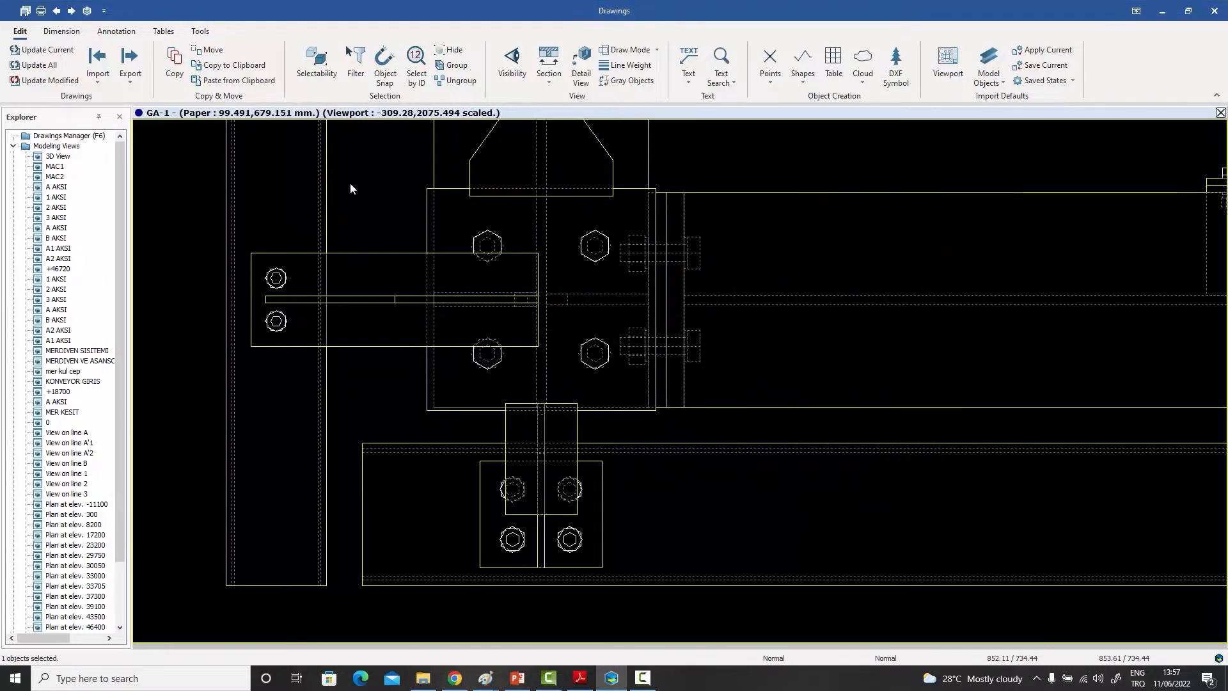
Step: Return the plan viewport's Up-Down Method to Partial and accept the change
double_click(727, 186)
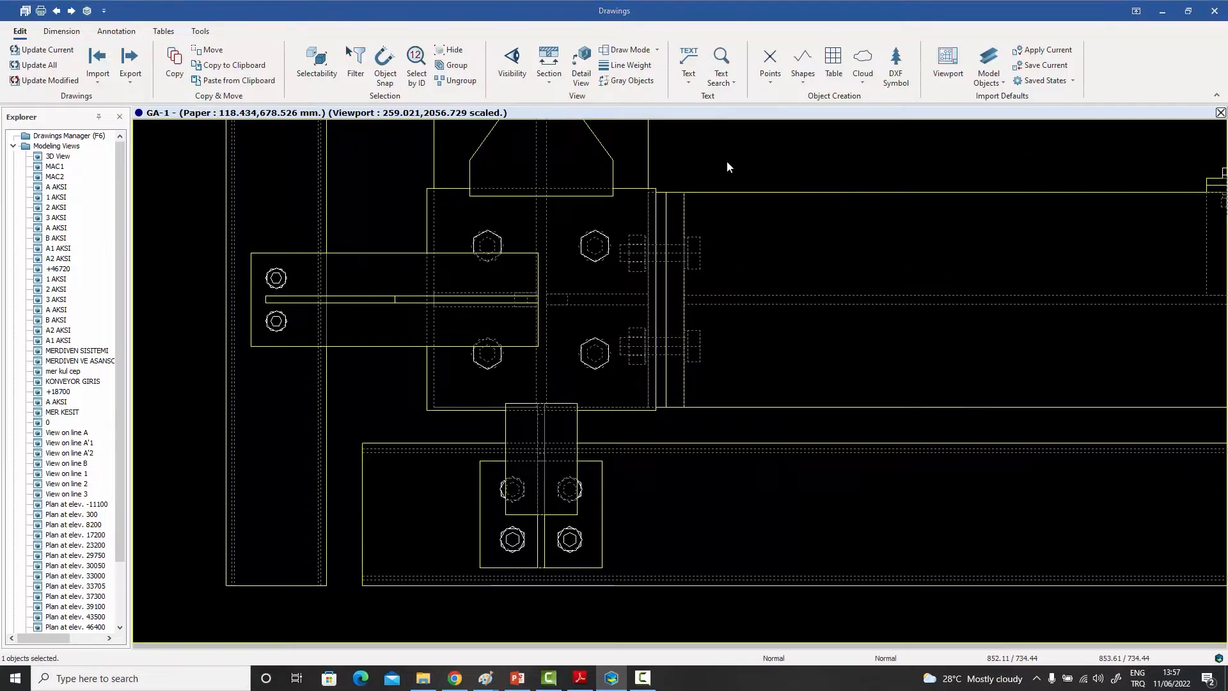
left_click(926, 186)
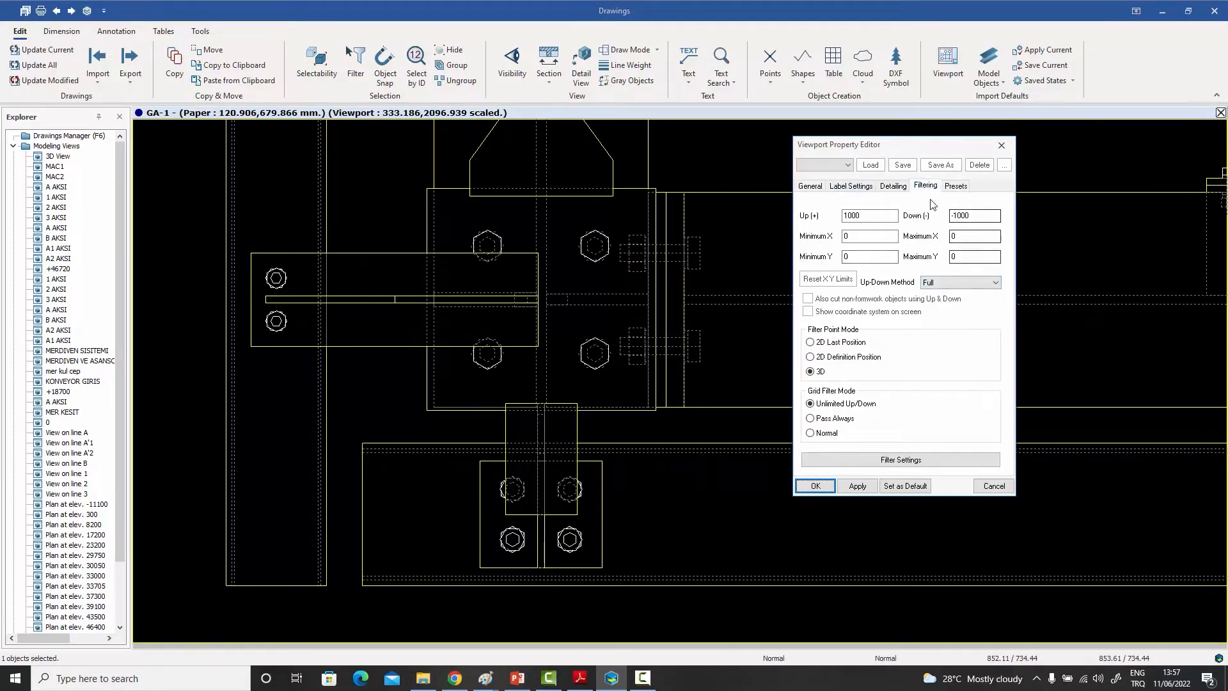
left_click(945, 283)
left_click(946, 300)
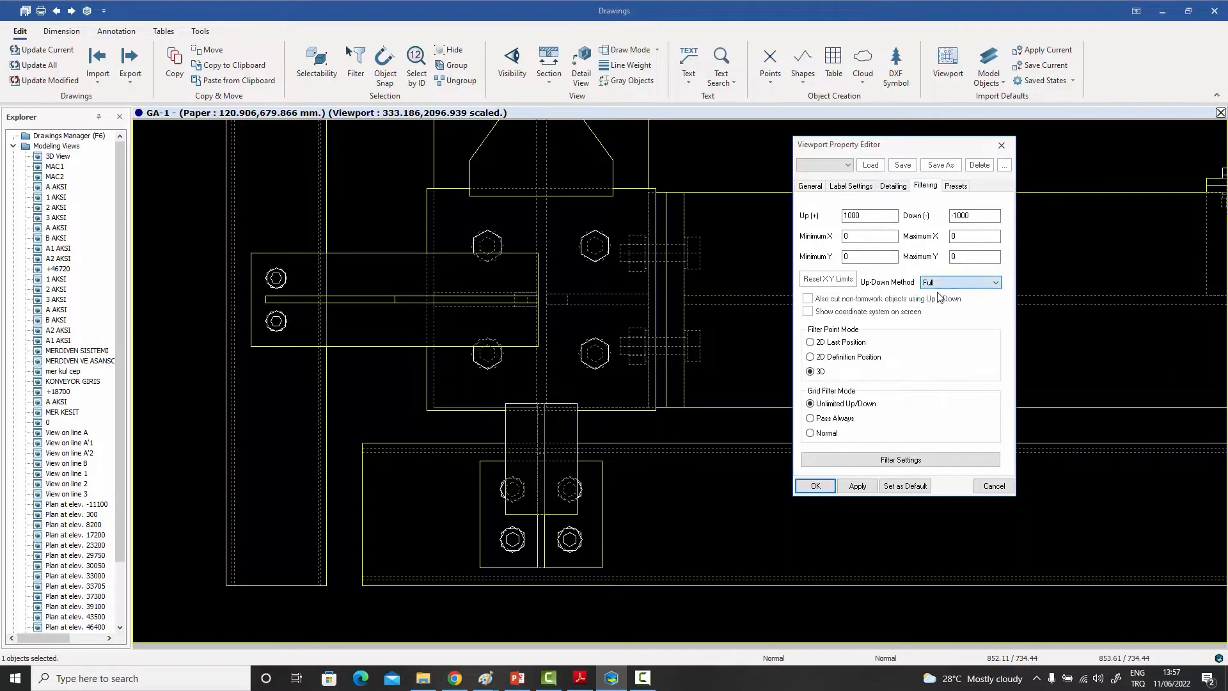
left_click(816, 486)
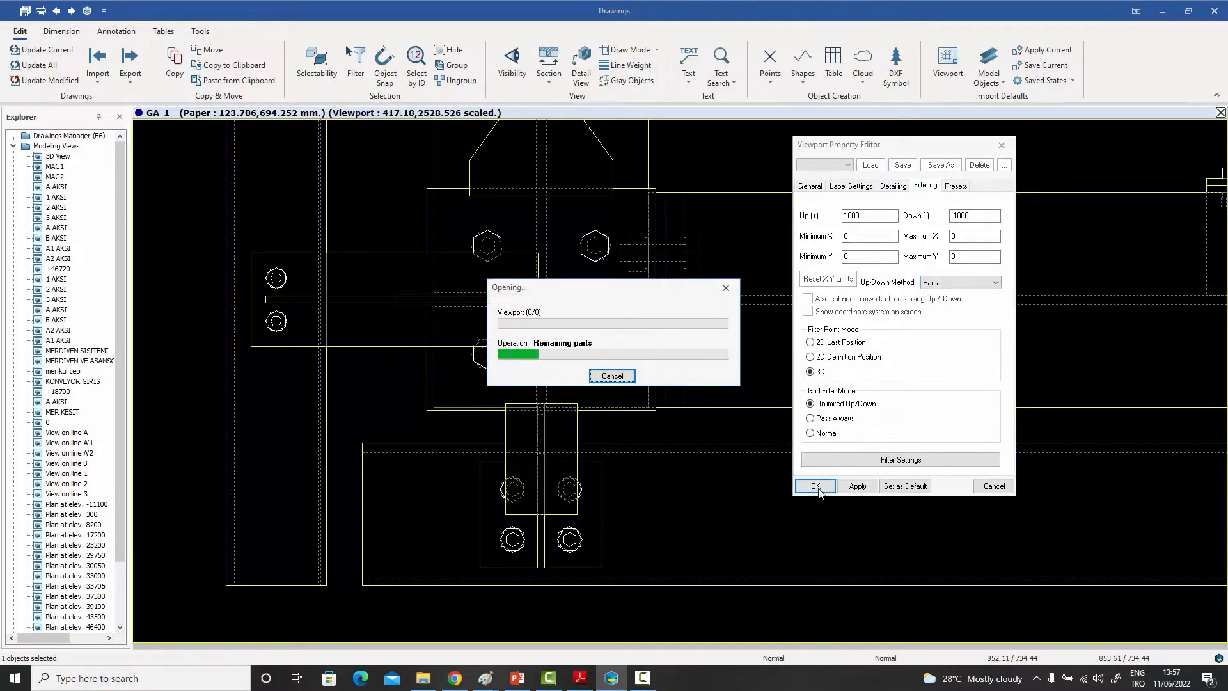
Step: Open the detailed filter options from the plan viewport's filtering settings, keeping the plan in view
scroll(780, 473, "down", 6)
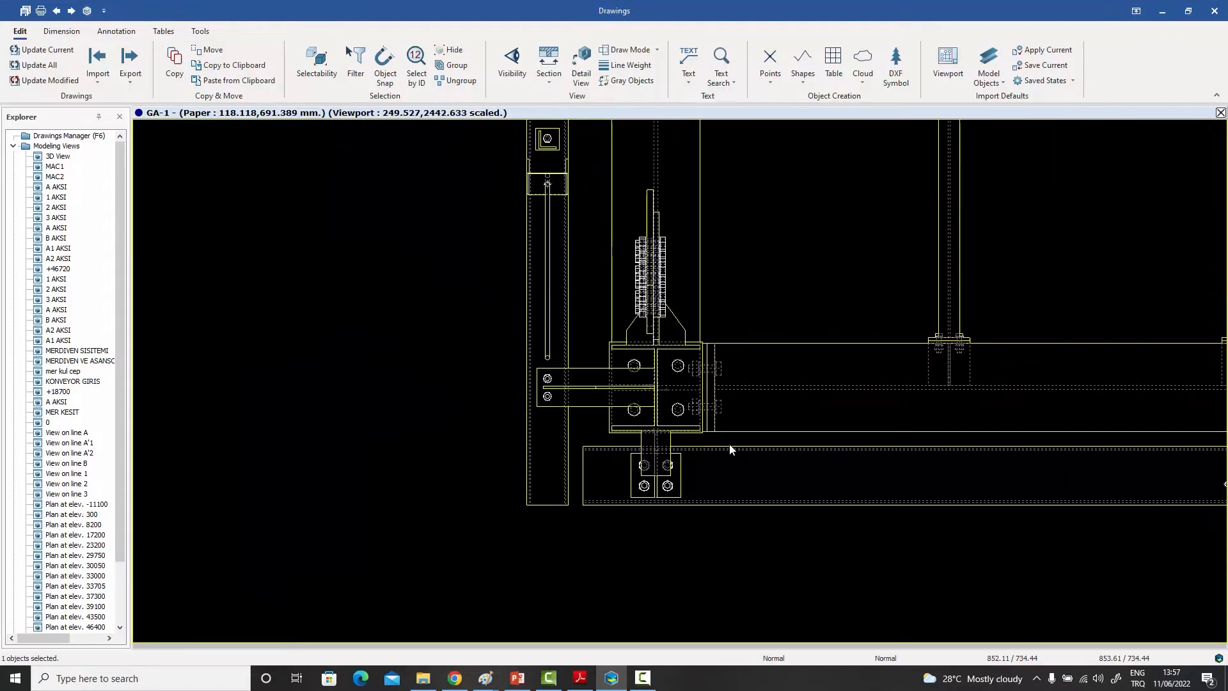
scroll(755, 398, "down", 4)
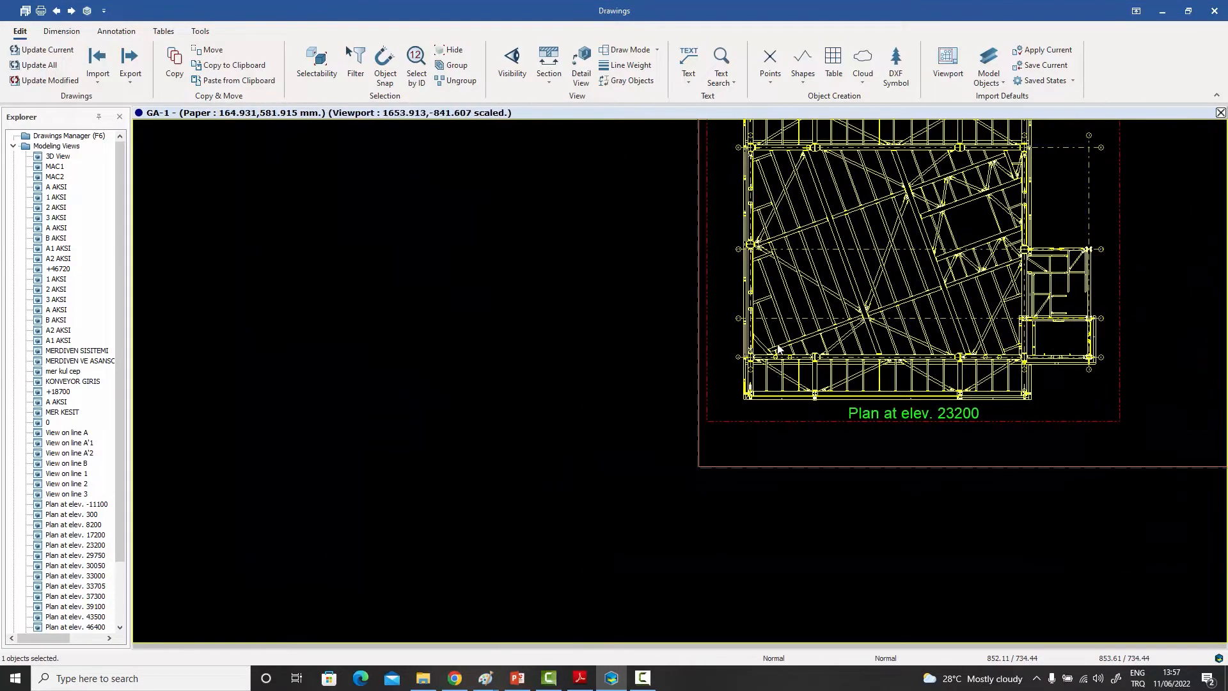
double_click(811, 220)
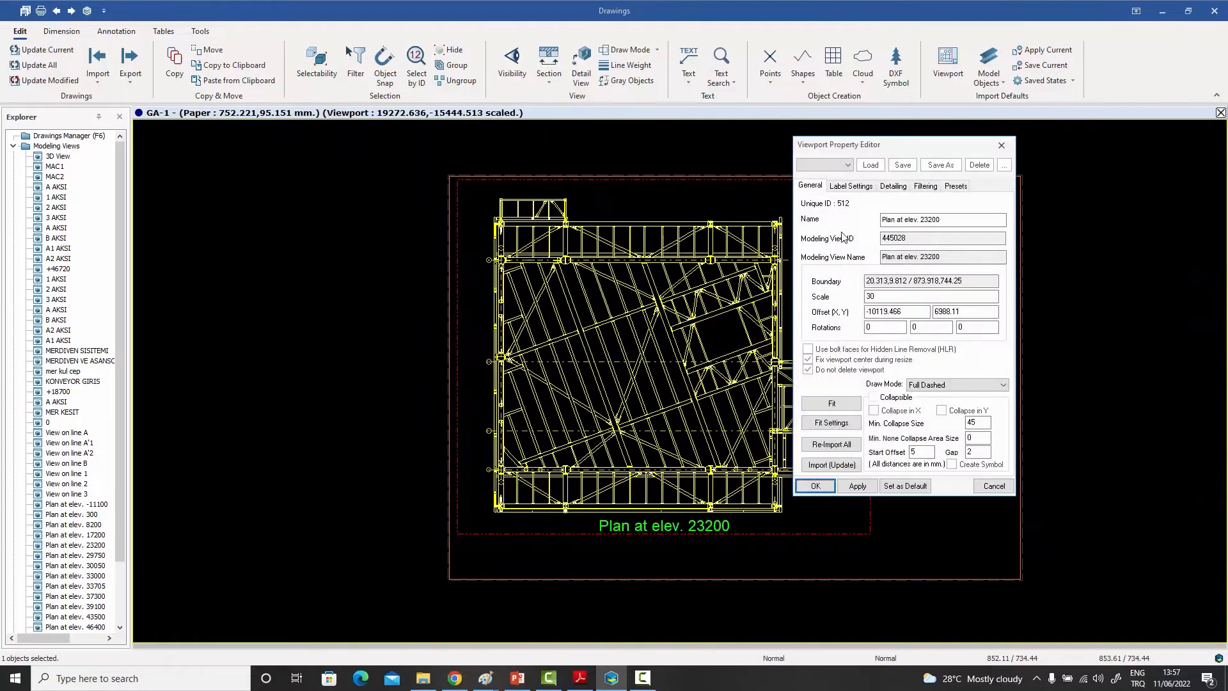
left_click(926, 187)
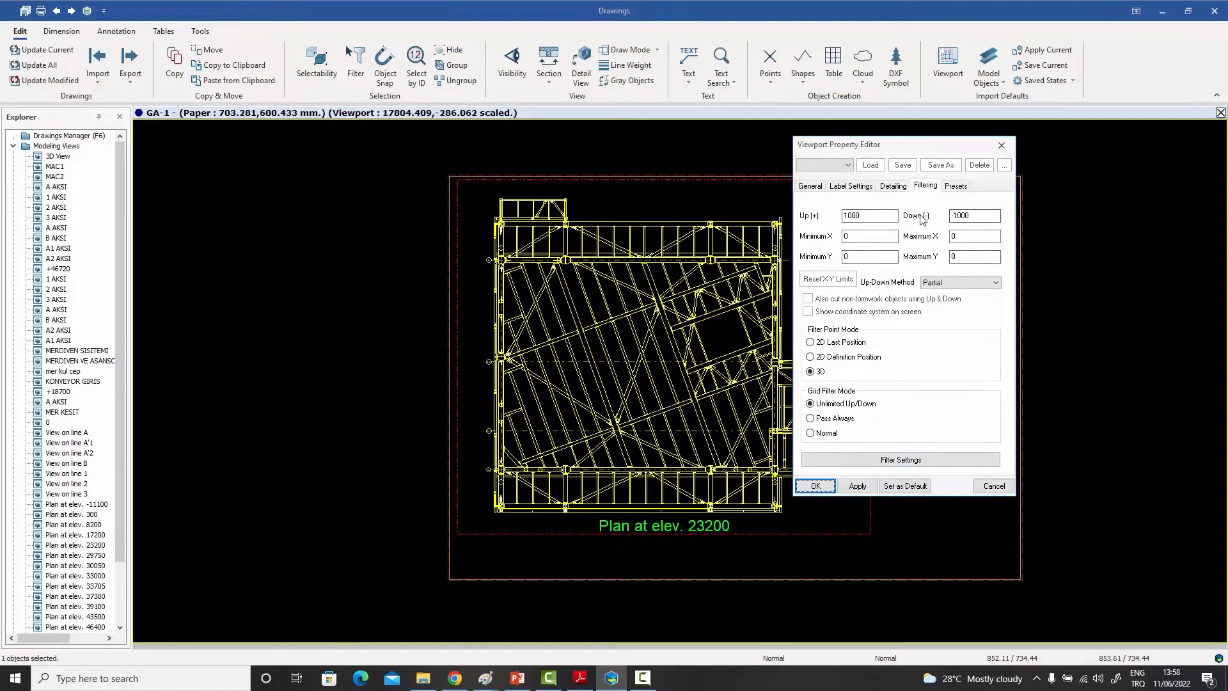
left_click(894, 460)
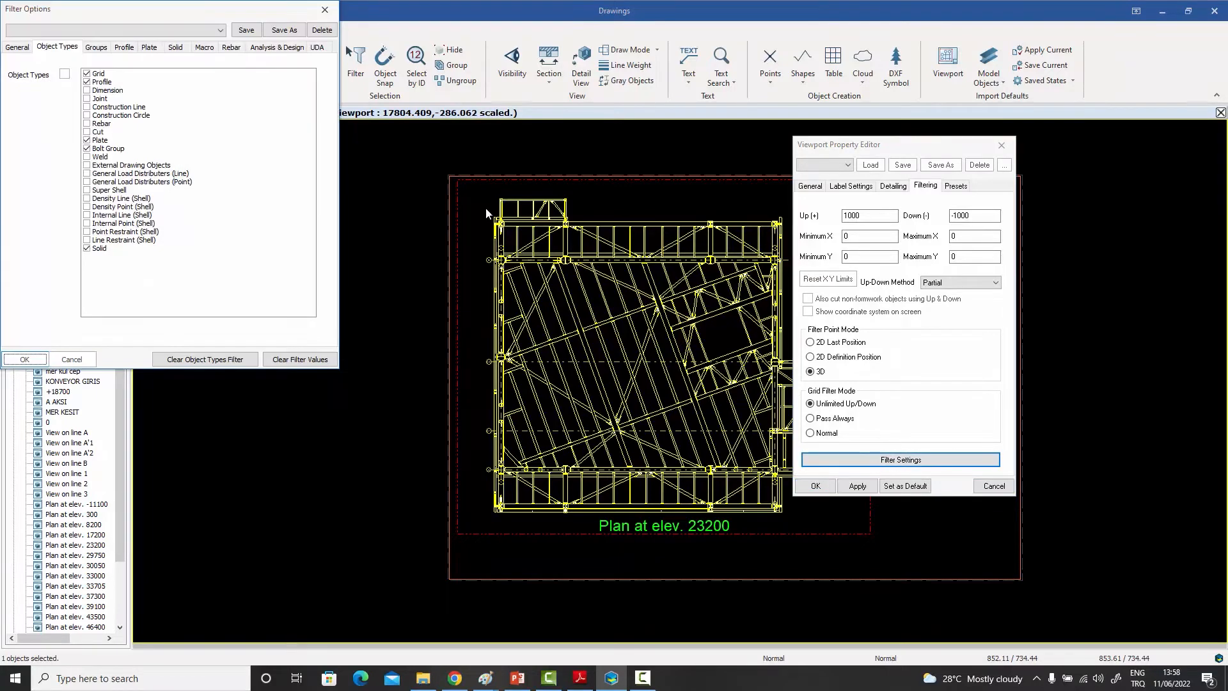
left_click_drag(201, 14, 261, 51)
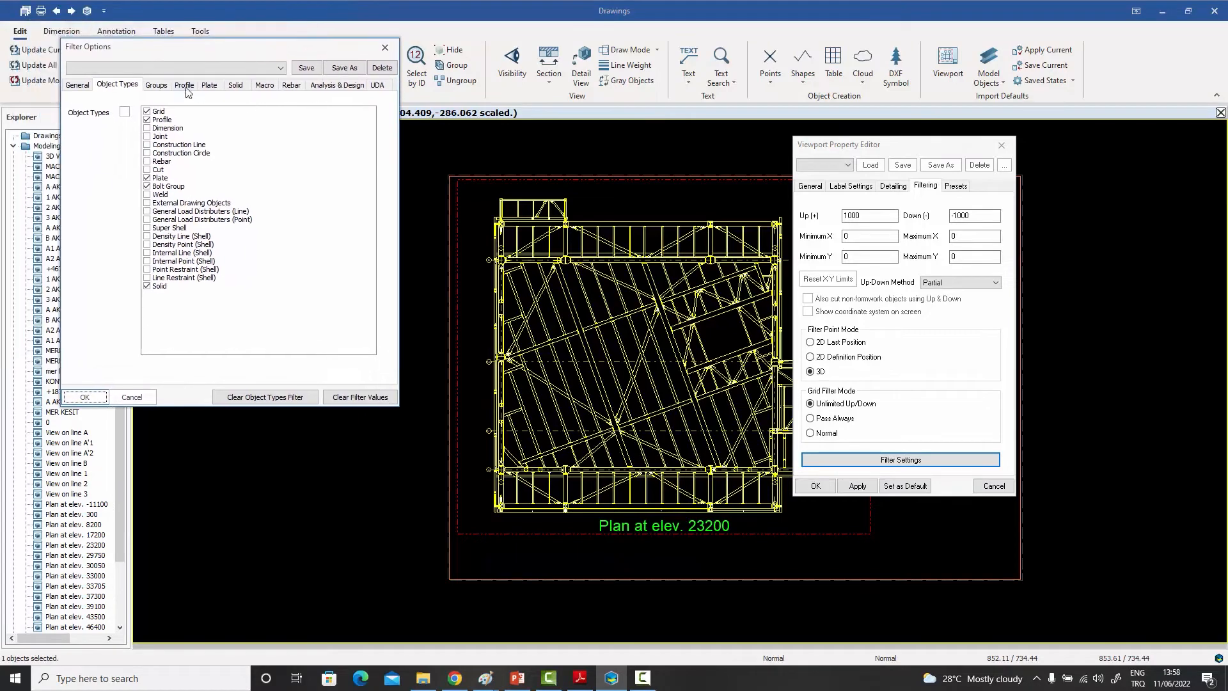
Step: Review the filter categories from General, Object Types, Groups, Profile and Plate through Solid, Macro, Rebar, Analysis & Design and UDA
left_click(78, 87)
left_click(117, 85)
left_click(156, 85)
left_click(184, 85)
left_click(211, 87)
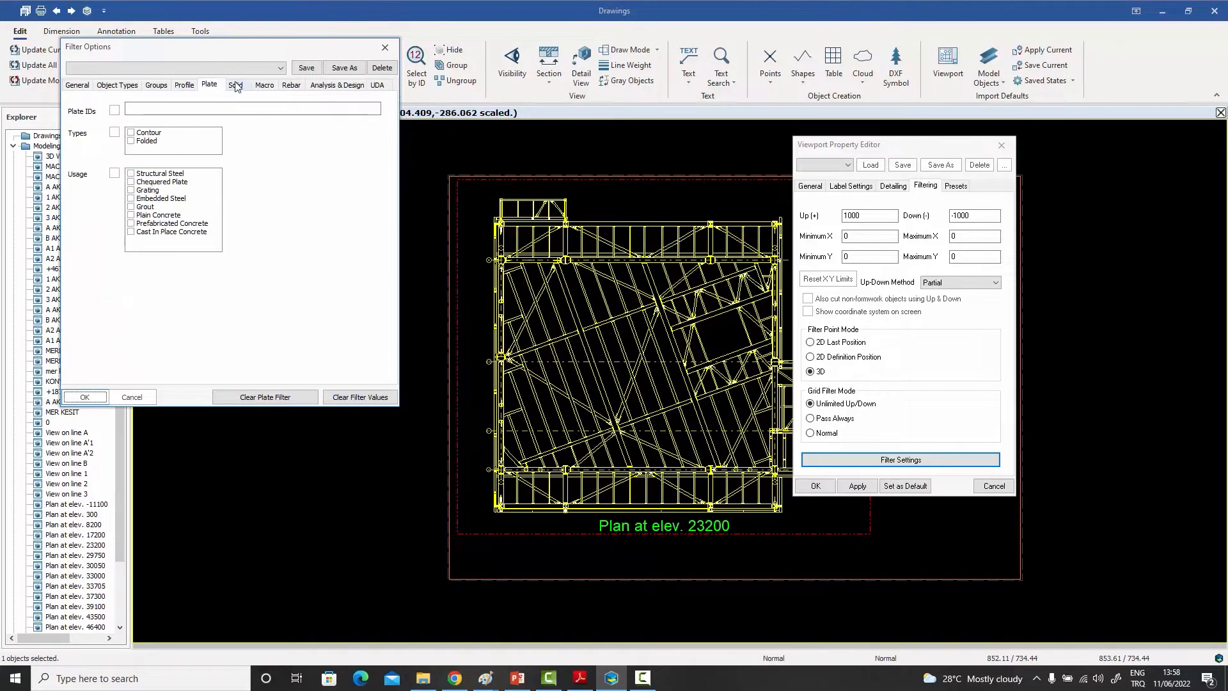
left_click(236, 87)
left_click(265, 85)
left_click(296, 88)
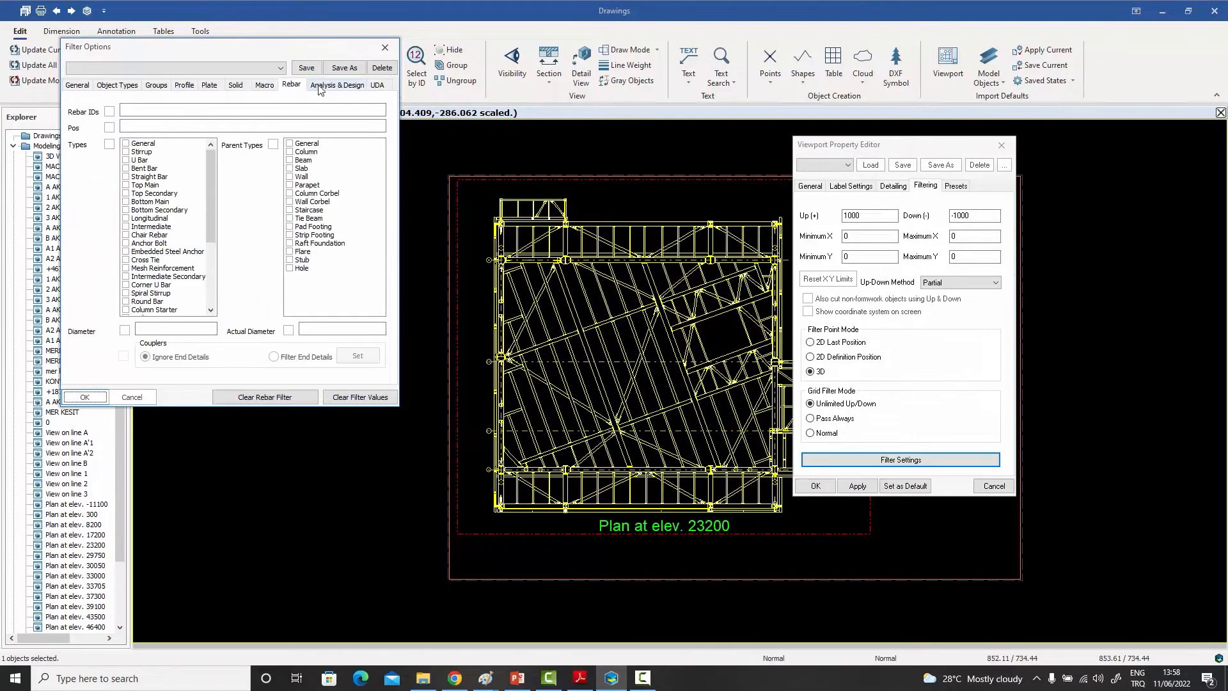
left_click(327, 87)
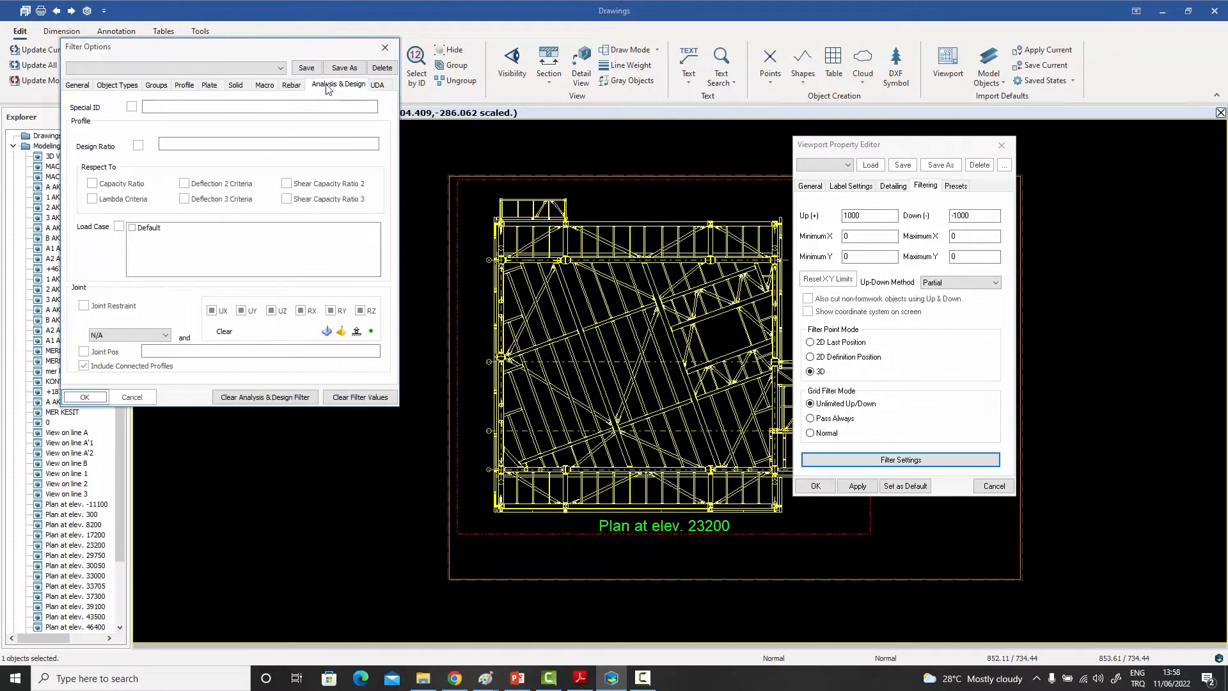
left_click(378, 86)
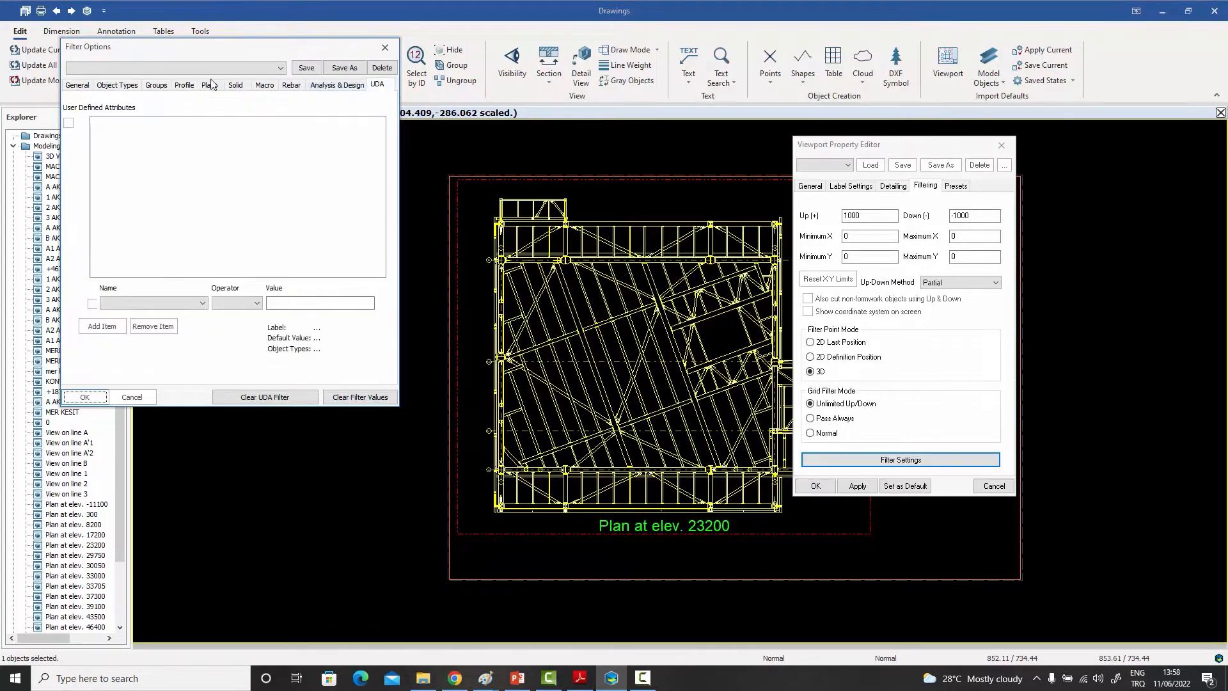
left_click(77, 85)
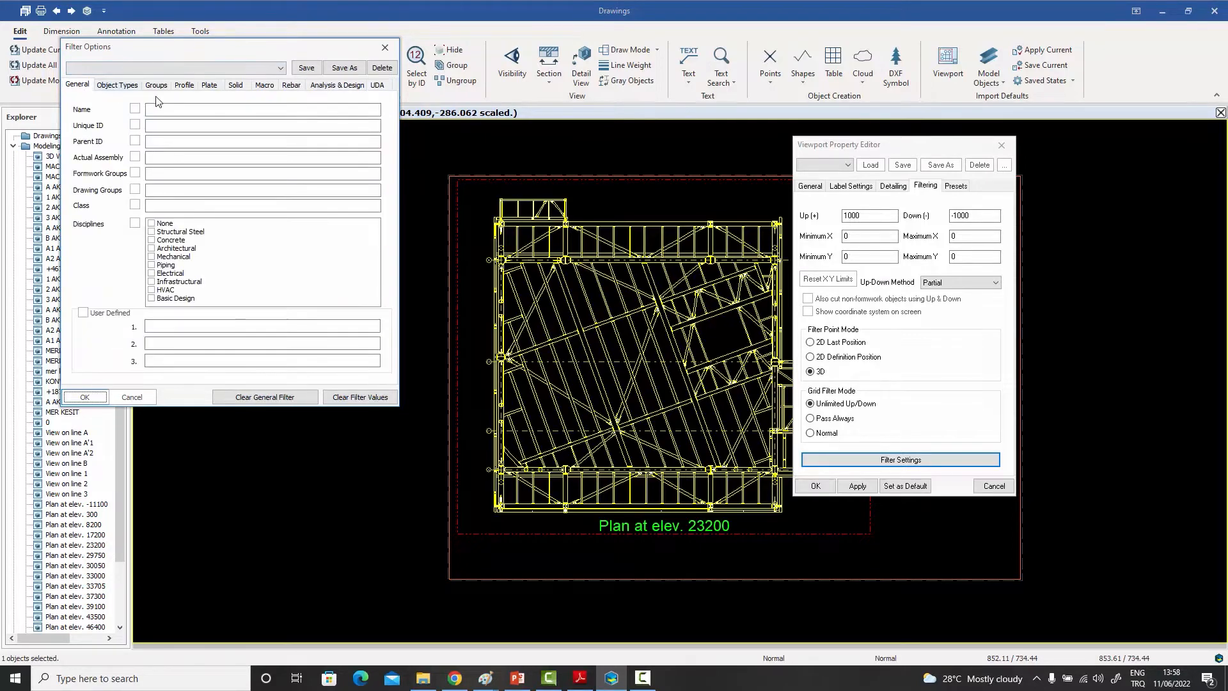
Step: Exclude Bolt Group from the plan viewport's filtered object types and check the corner connections near grids B and 1
left_click(119, 86)
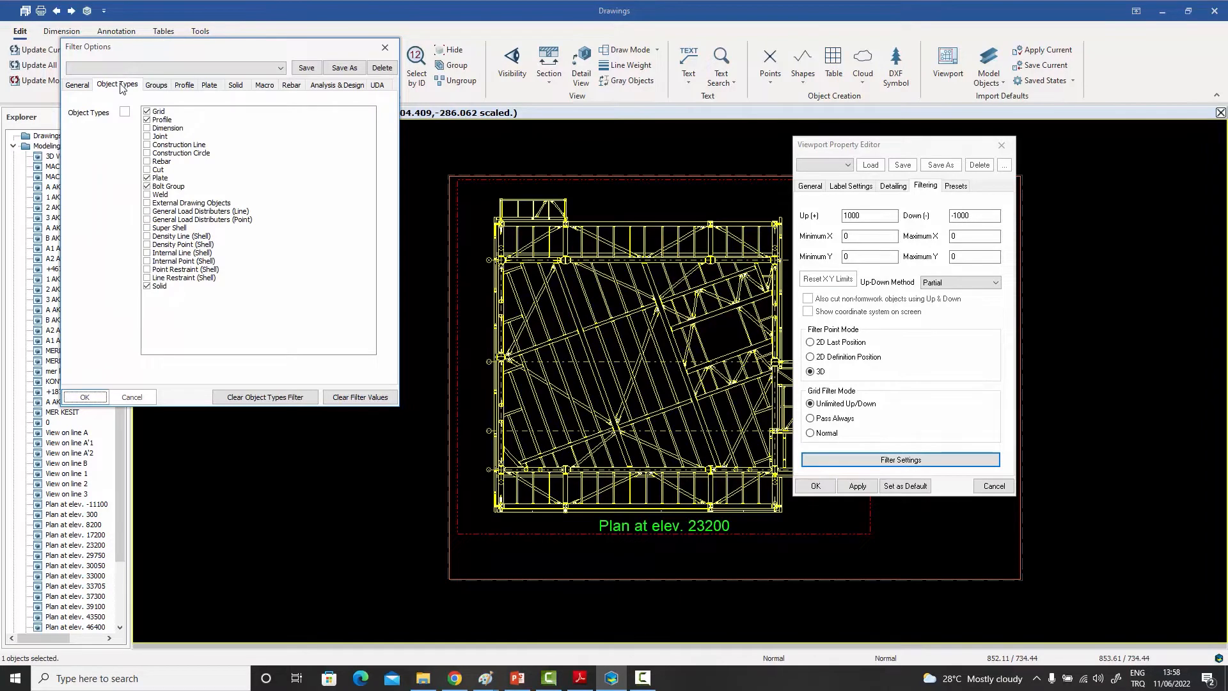
left_click(148, 187)
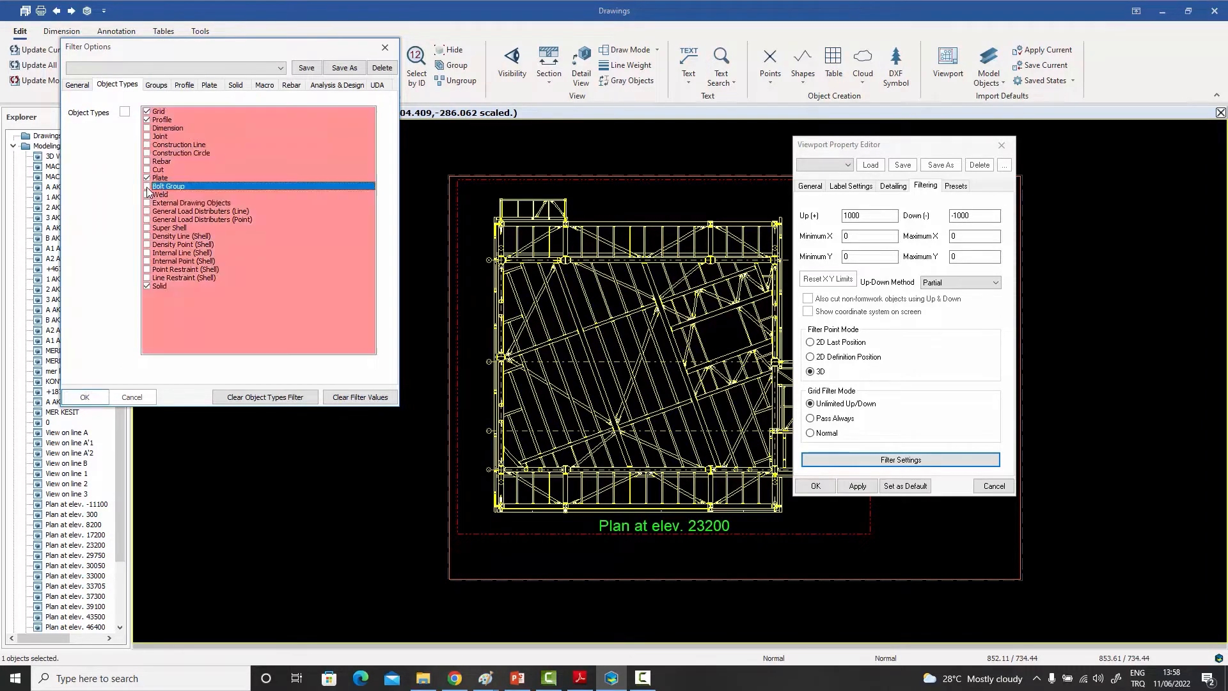
left_click(85, 397)
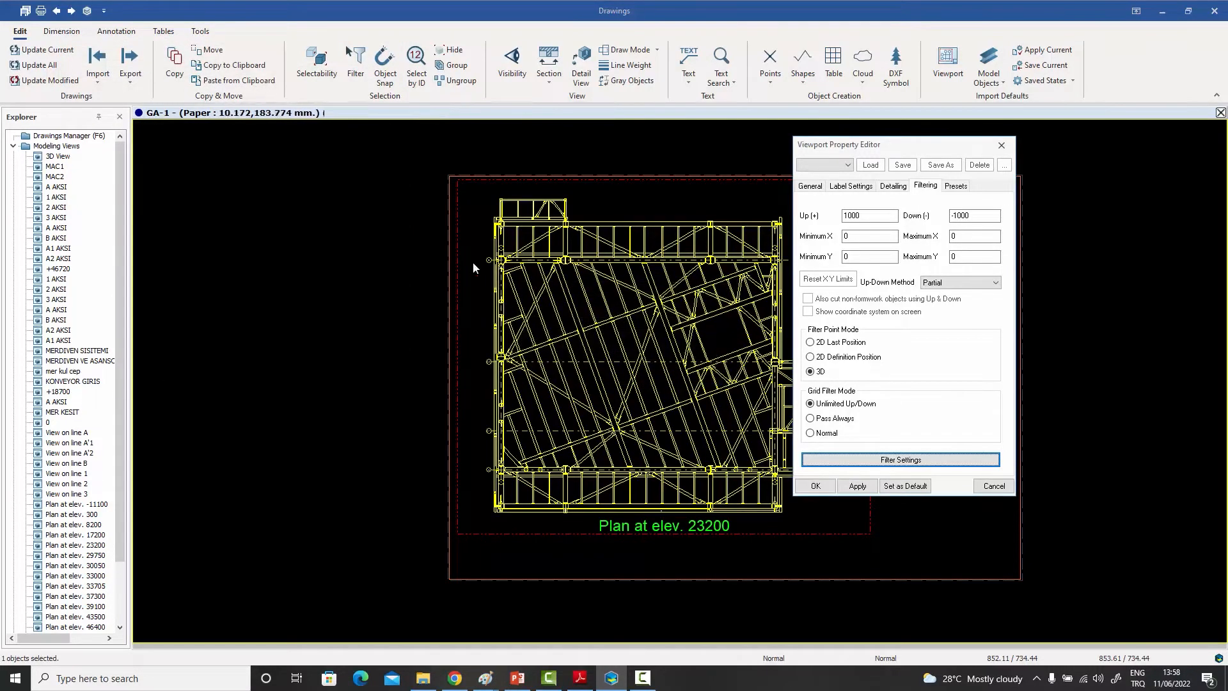
scroll(571, 280, "up", 5)
scroll(571, 279, "down", 4)
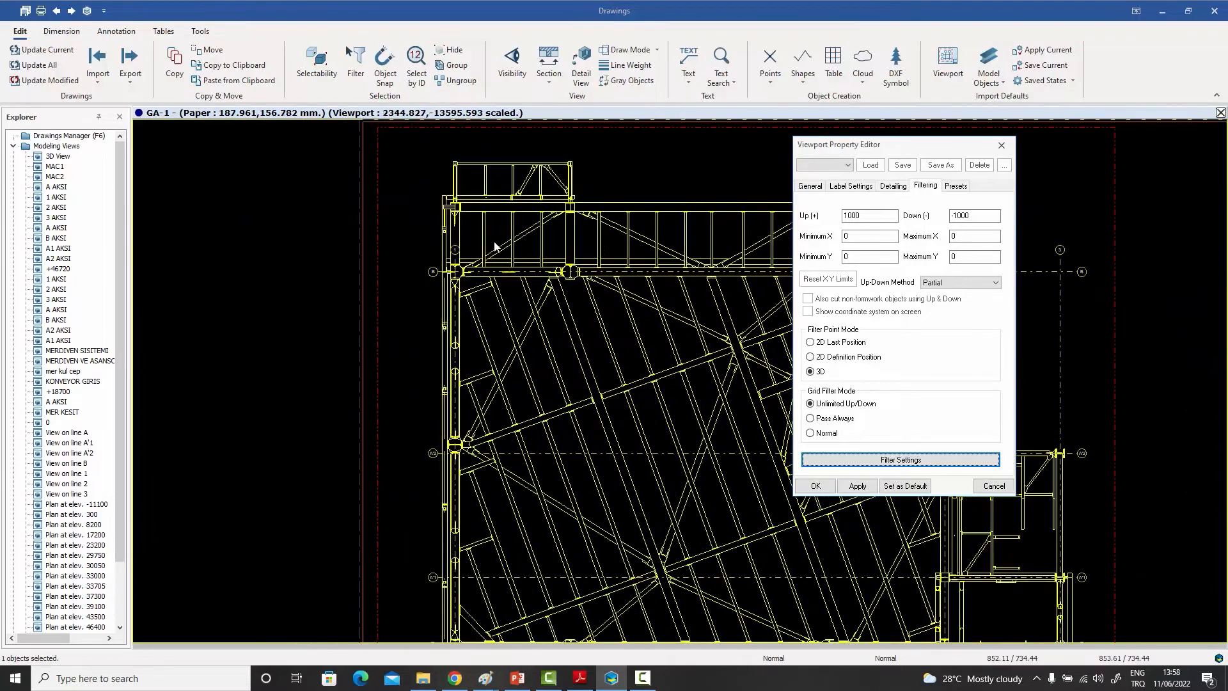
scroll(450, 233, "up", 5)
scroll(450, 233, "down", 5)
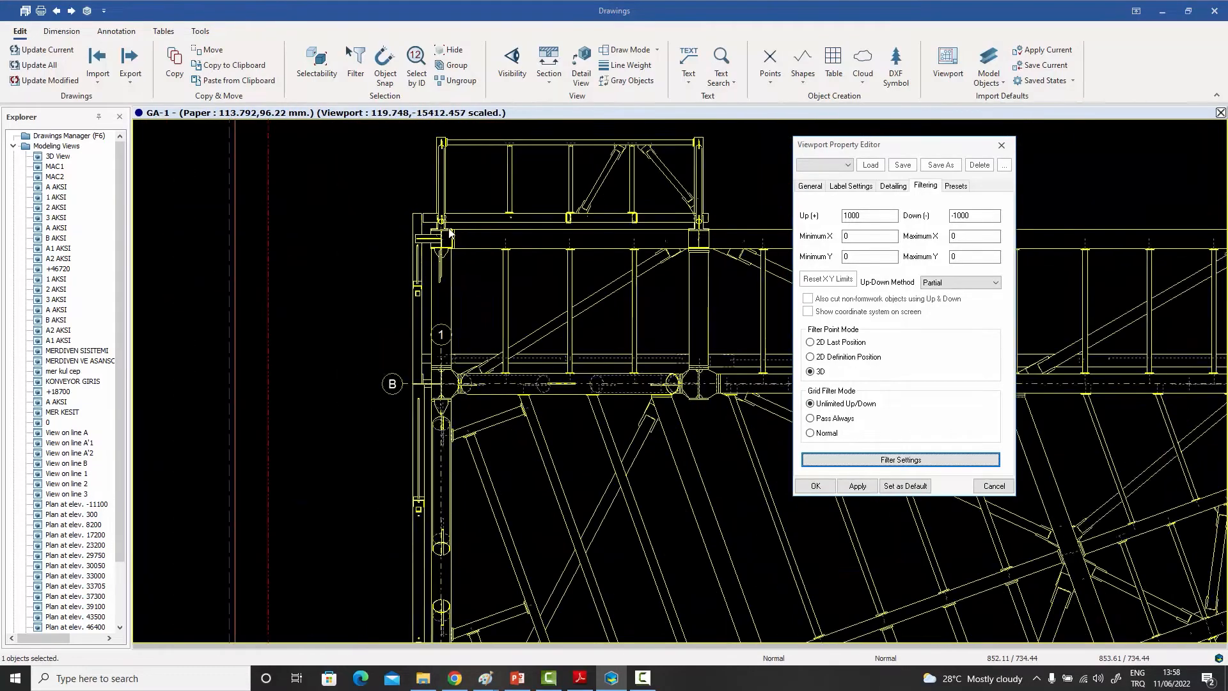
Step: Include Bolt Group again in the viewport's filtered object types and inspect the bolted connections at the plan's corners
left_click(864, 459)
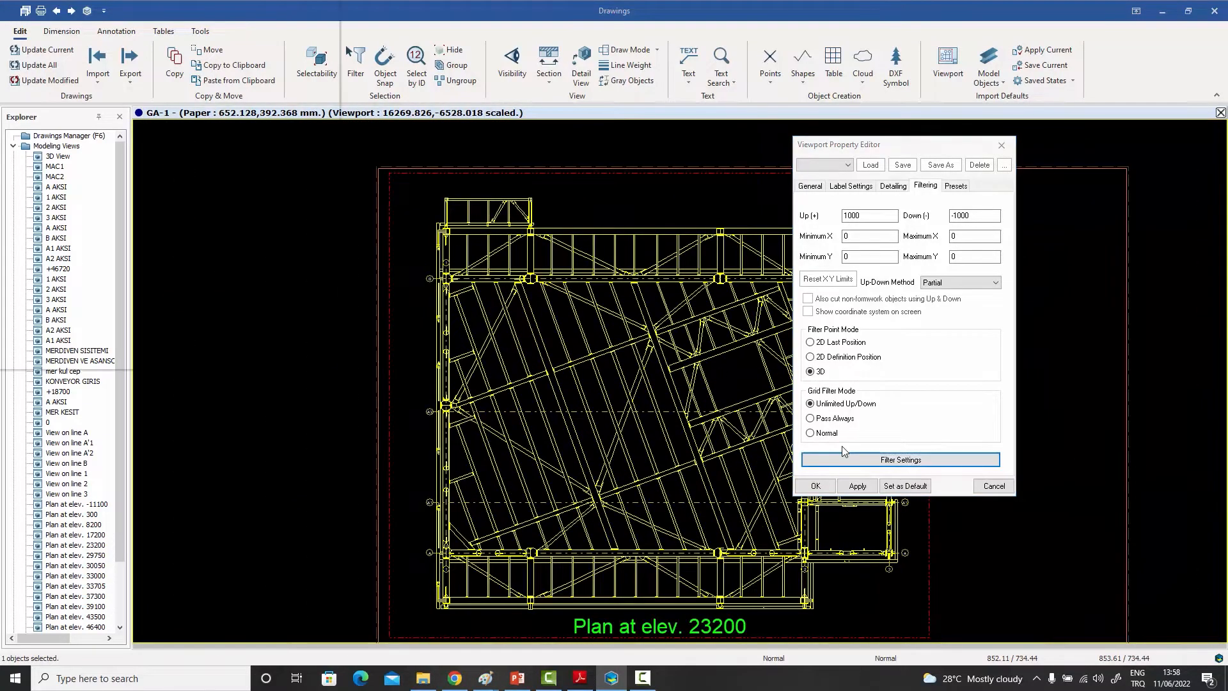
left_click(87, 149)
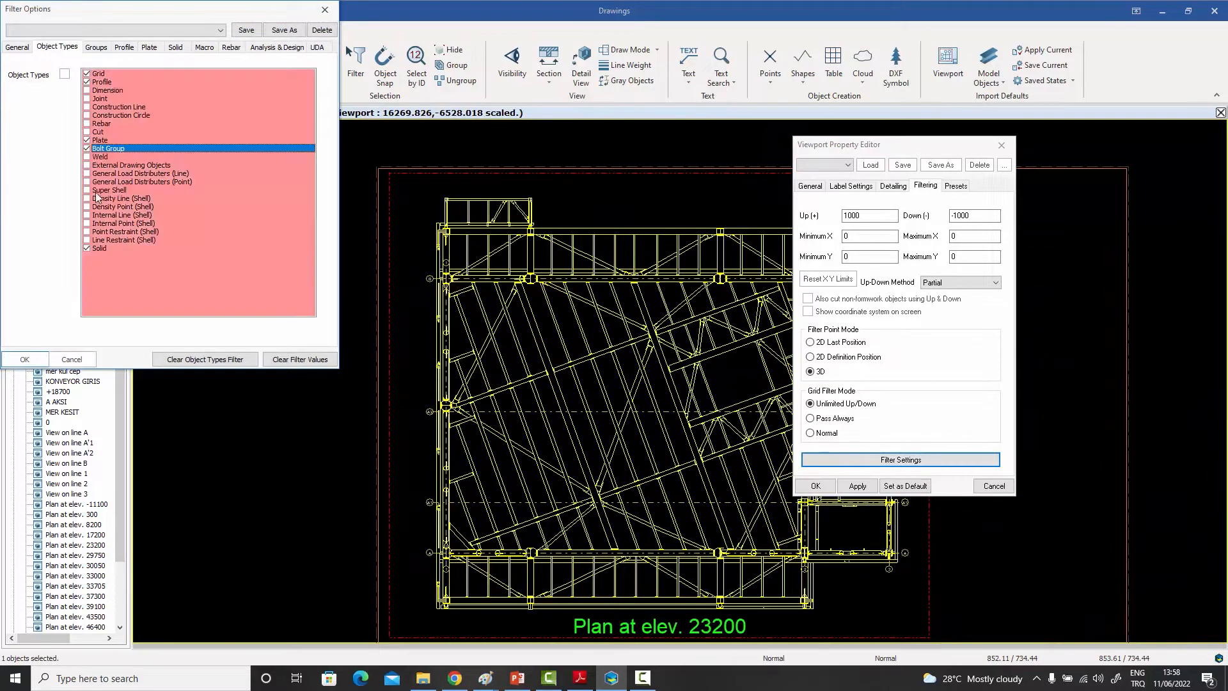
left_click(34, 360)
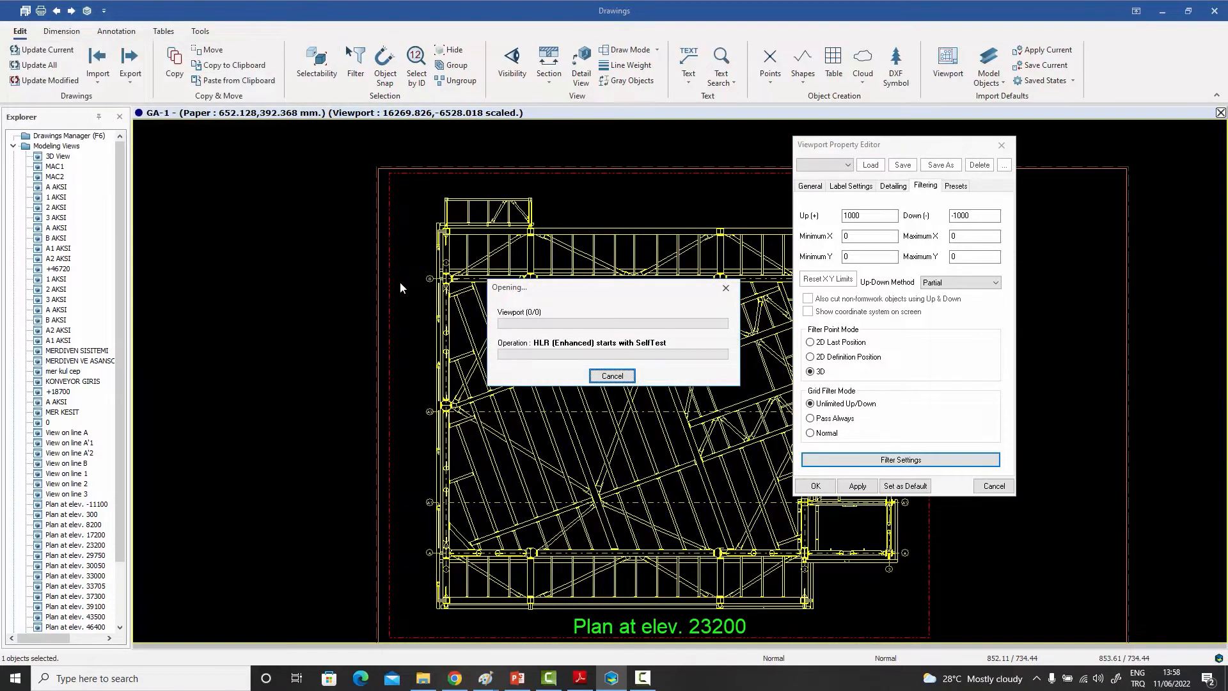
scroll(408, 281, "up", 10)
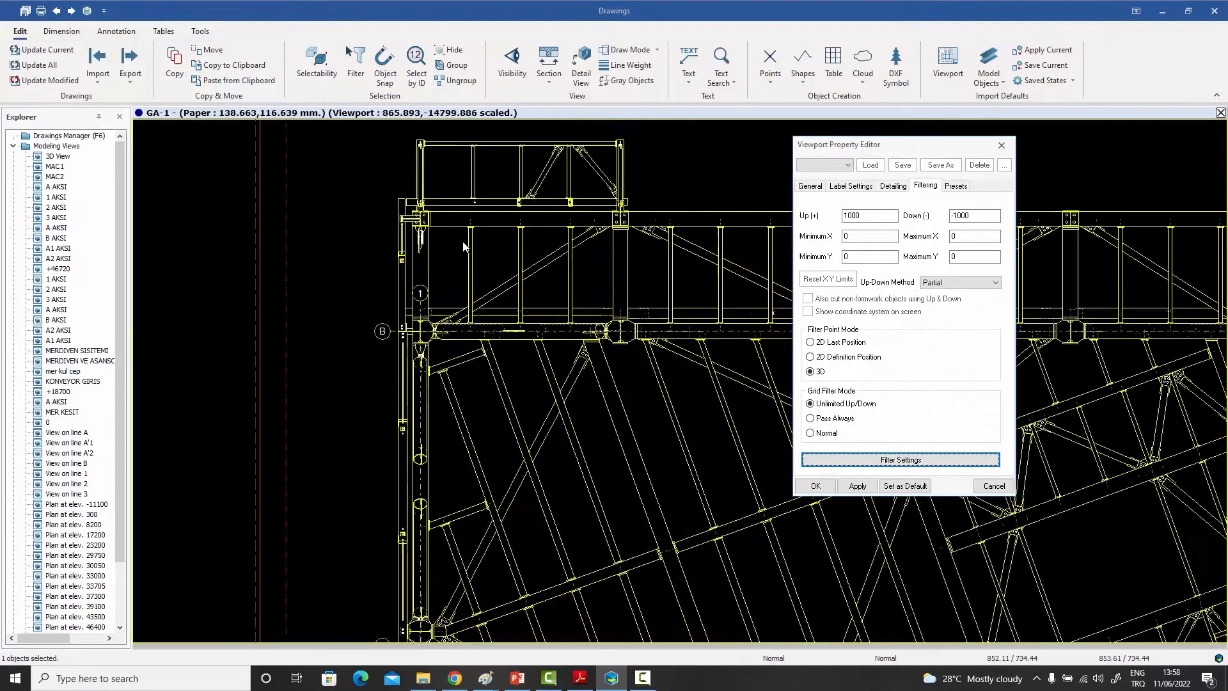
scroll(382, 247, "down", 12)
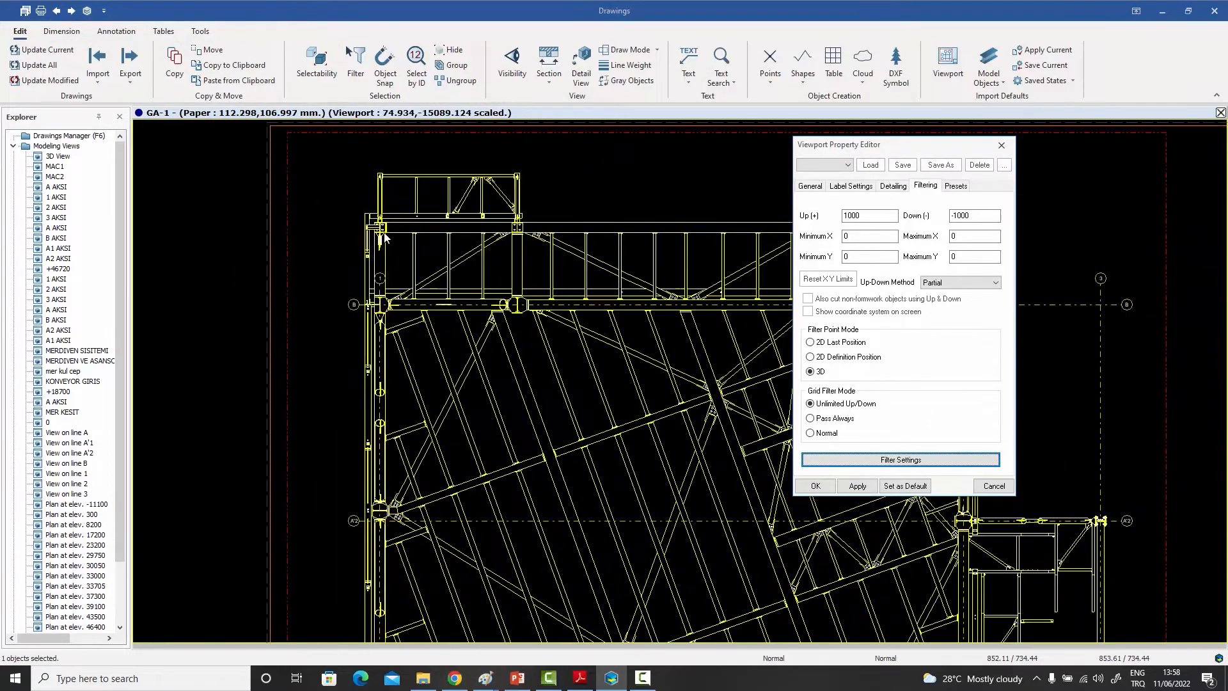
scroll(386, 495, "up", 5)
scroll(386, 495, "up", 5)
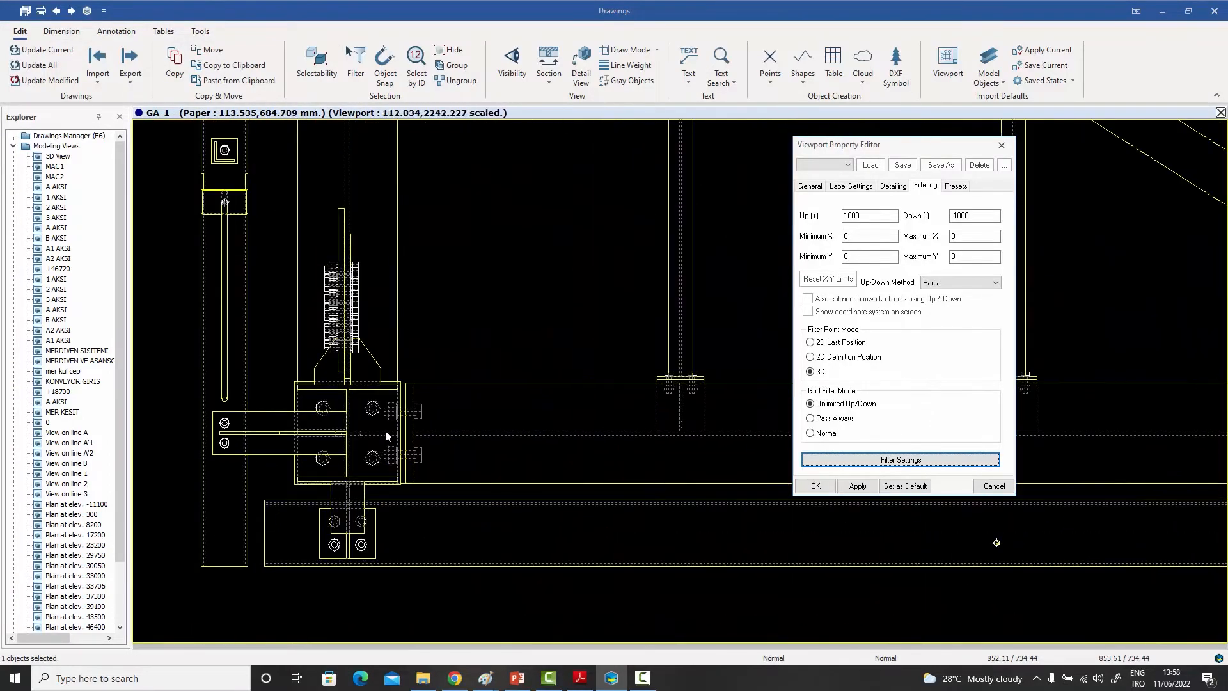
scroll(390, 416, "down", 3)
scroll(395, 414, "down", 6)
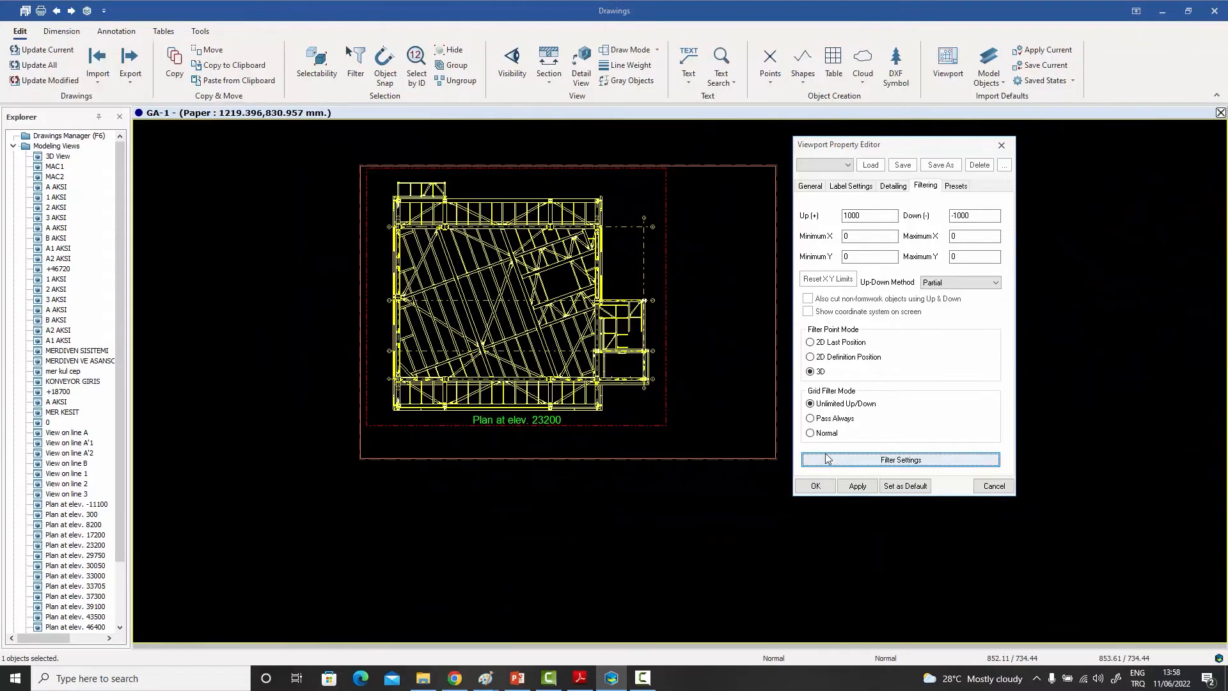
Step: Restrict the plan viewport's profile filter to the Beam group and apply it to the plan
left_click(884, 460)
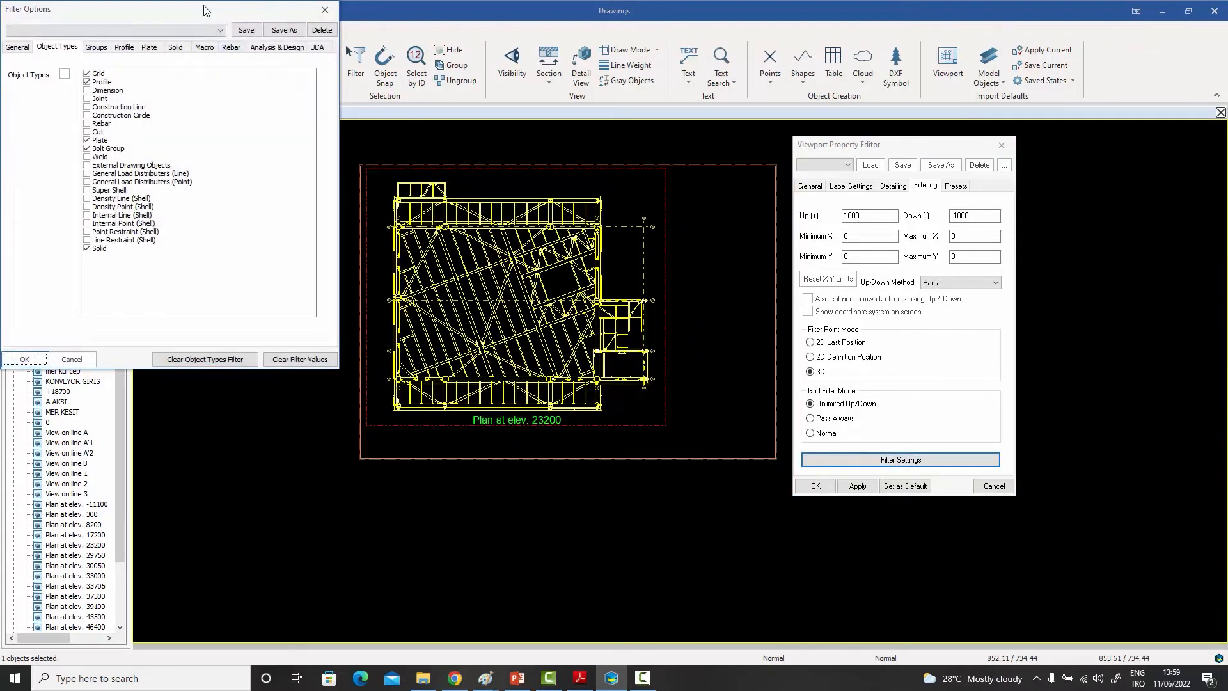
left_click_drag(207, 12, 404, 83)
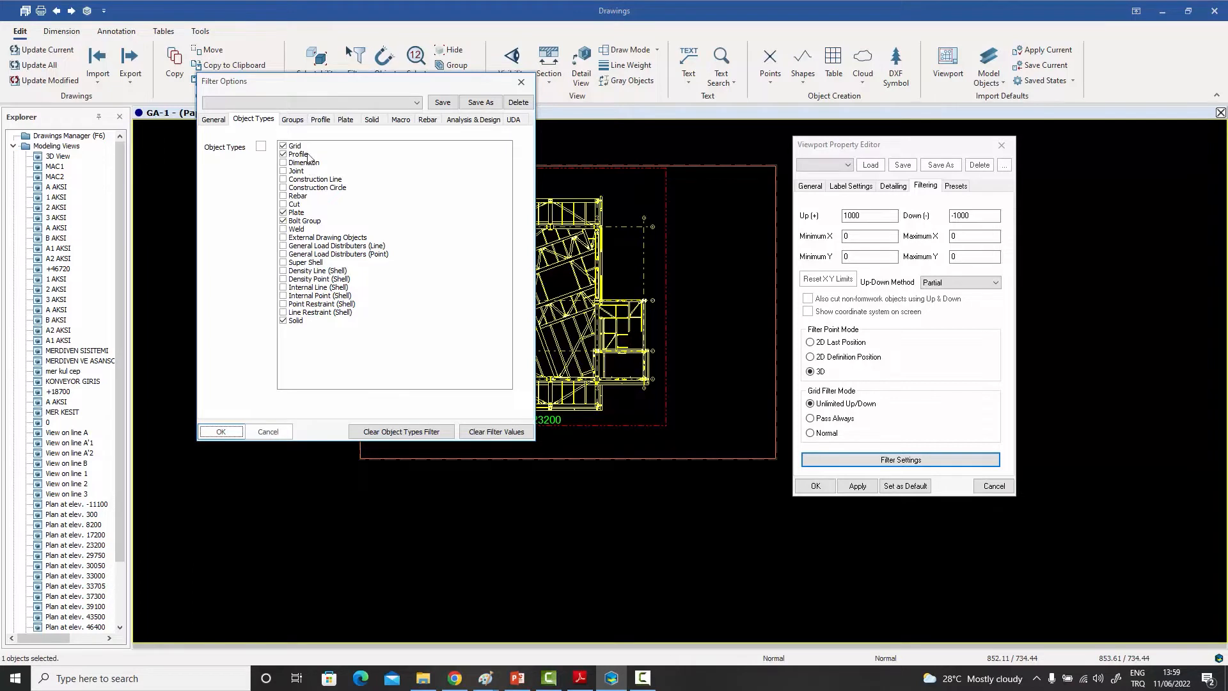
left_click(293, 123)
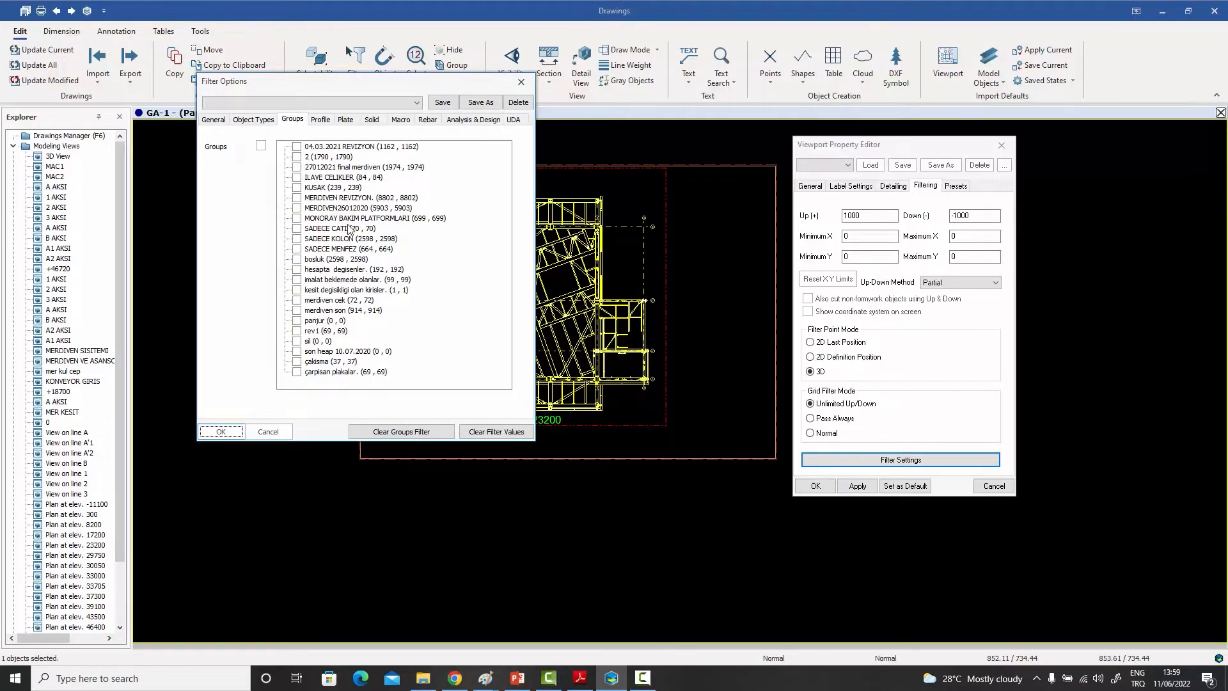
left_click(323, 121)
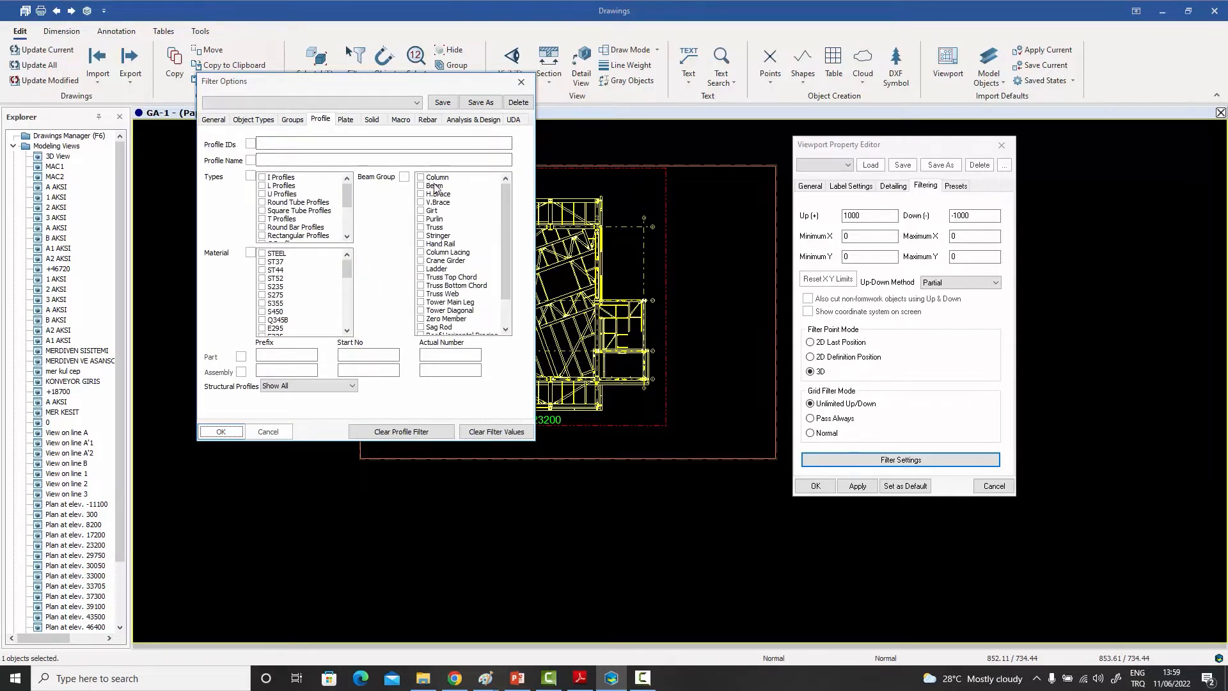
left_click(422, 185)
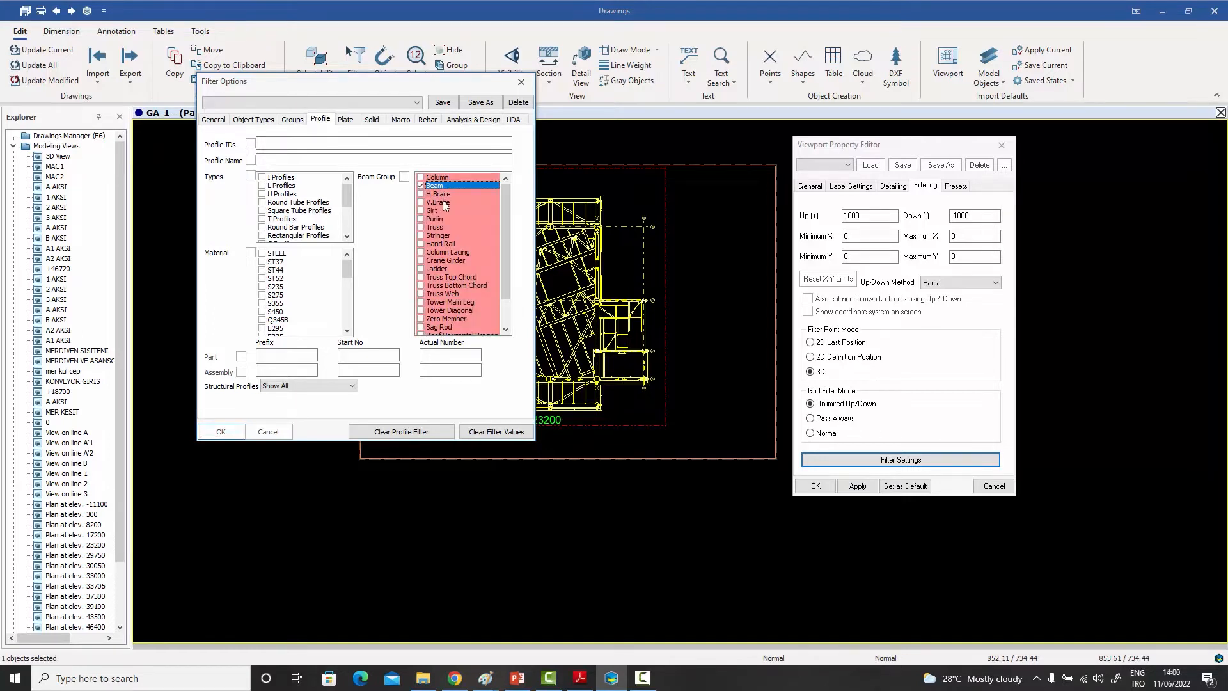
left_click(221, 433)
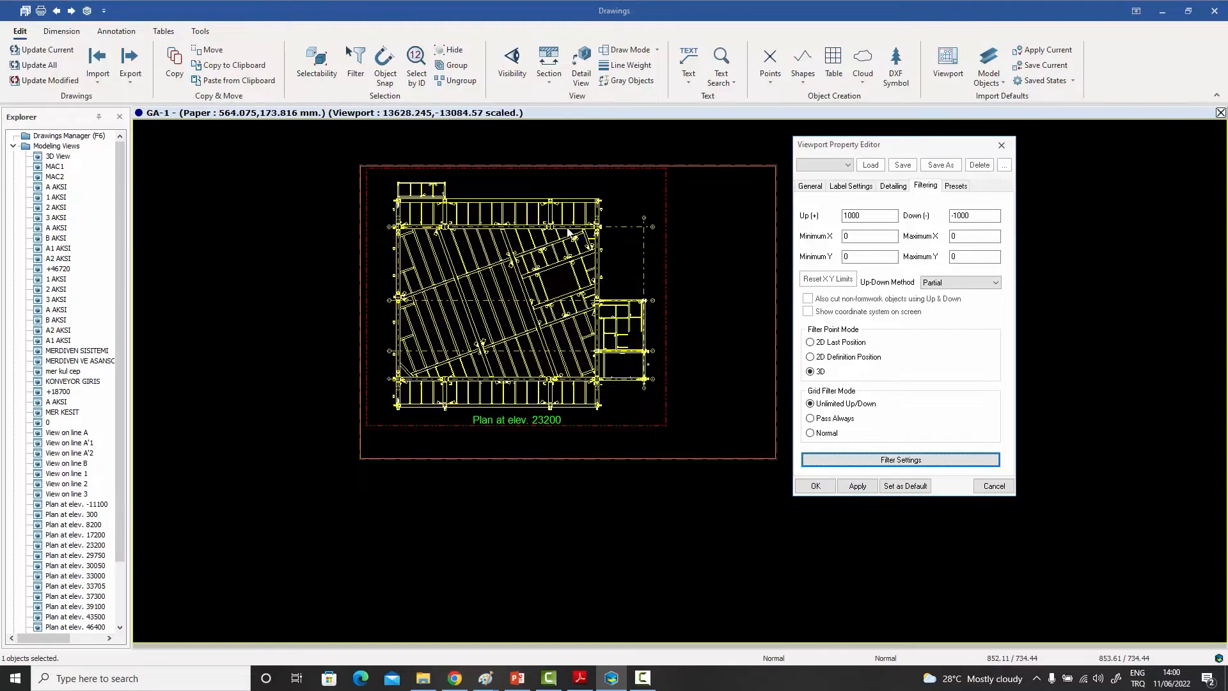
Step: Add H.Brace to the beam groups in the viewport's profile filter and apply it
left_click(870, 459)
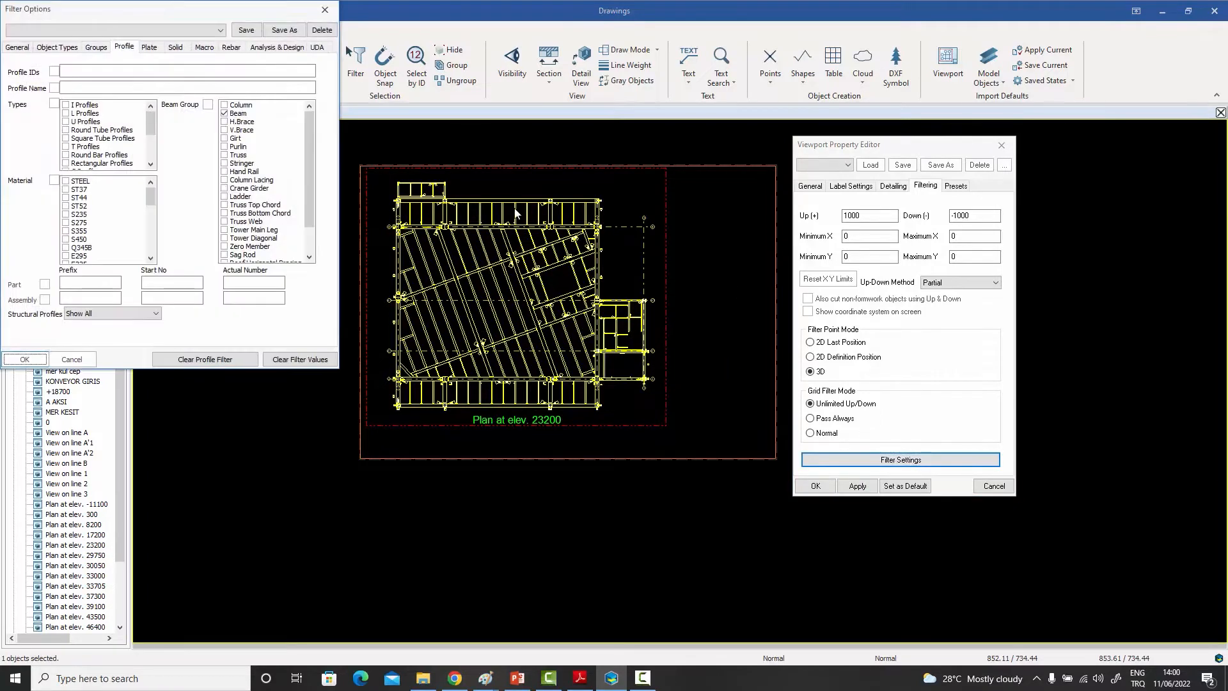
left_click(225, 129)
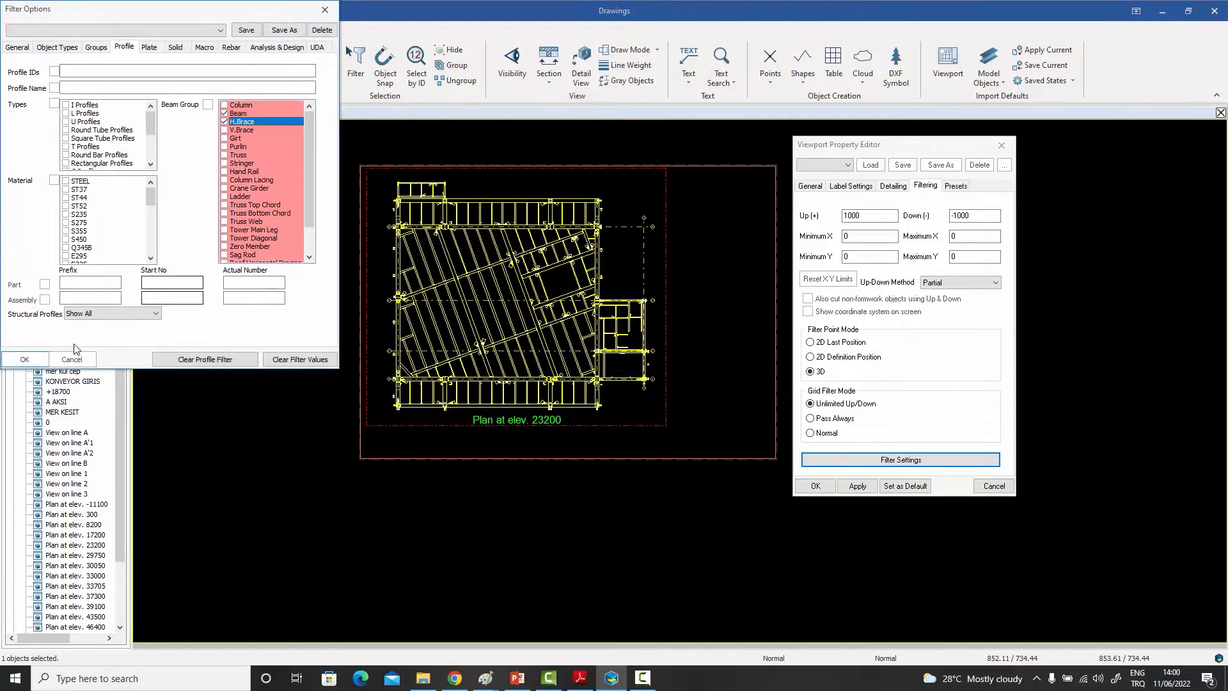
left_click(25, 359)
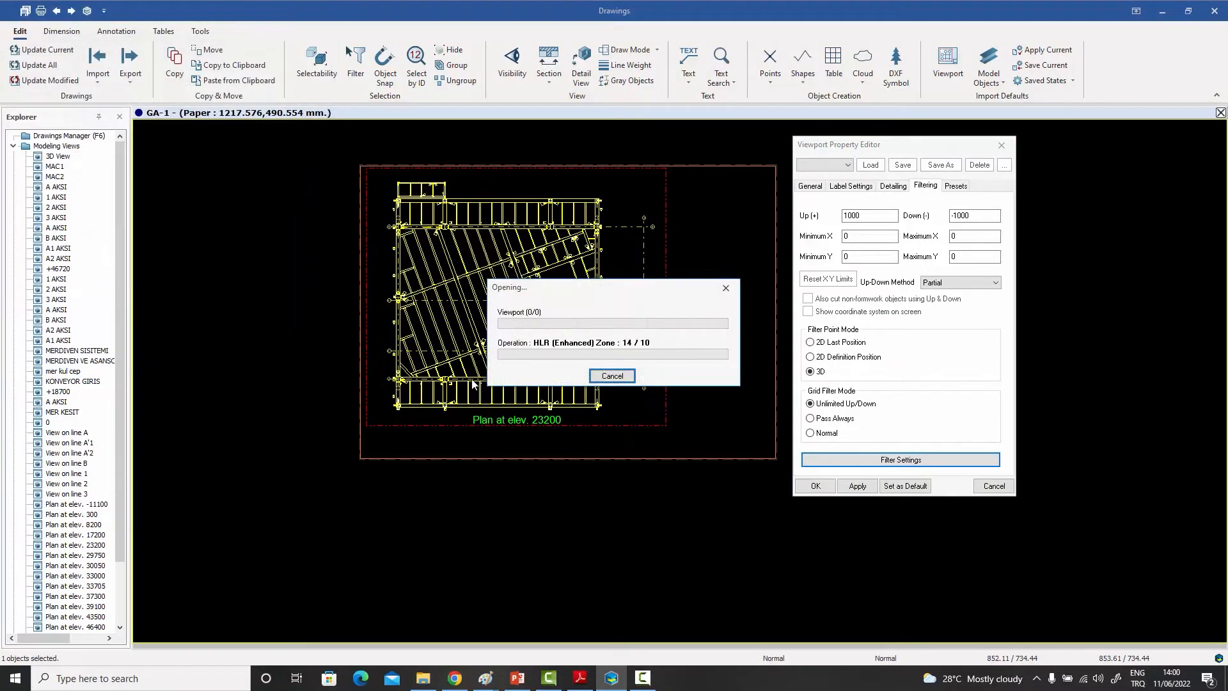
Step: Invert the viewport's Beam Group filter to exclude the Beam and H.Brace profiles
left_click(867, 460)
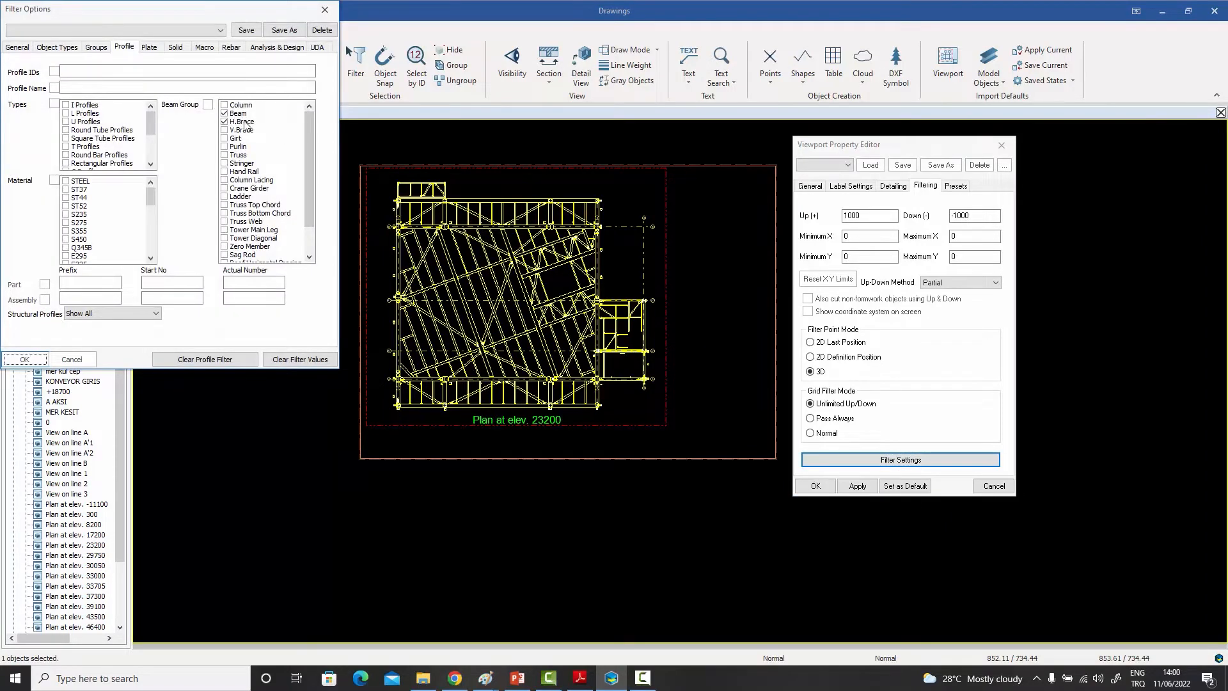
left_click(209, 104)
left_click(32, 360)
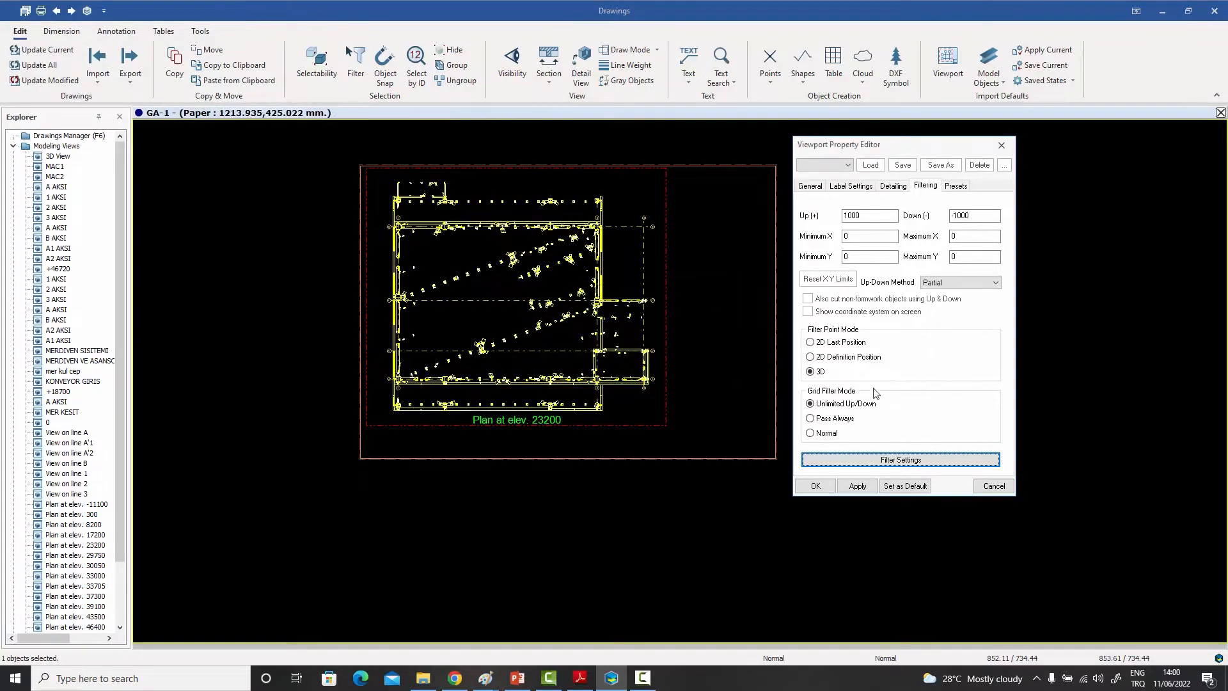
Step: Clear Beam, H.Brace and the inverted Beam Group option from the profile filter and reapply it to the plan
left_click(870, 460)
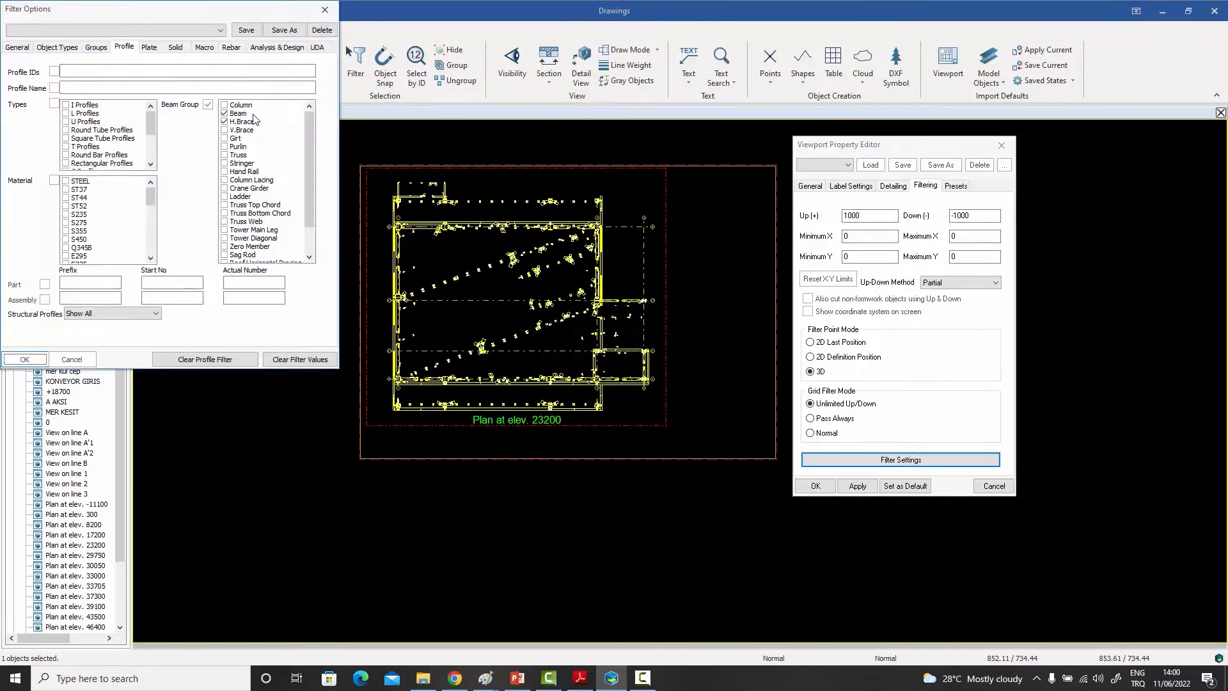
left_click(226, 115)
left_click(225, 122)
left_click(209, 105)
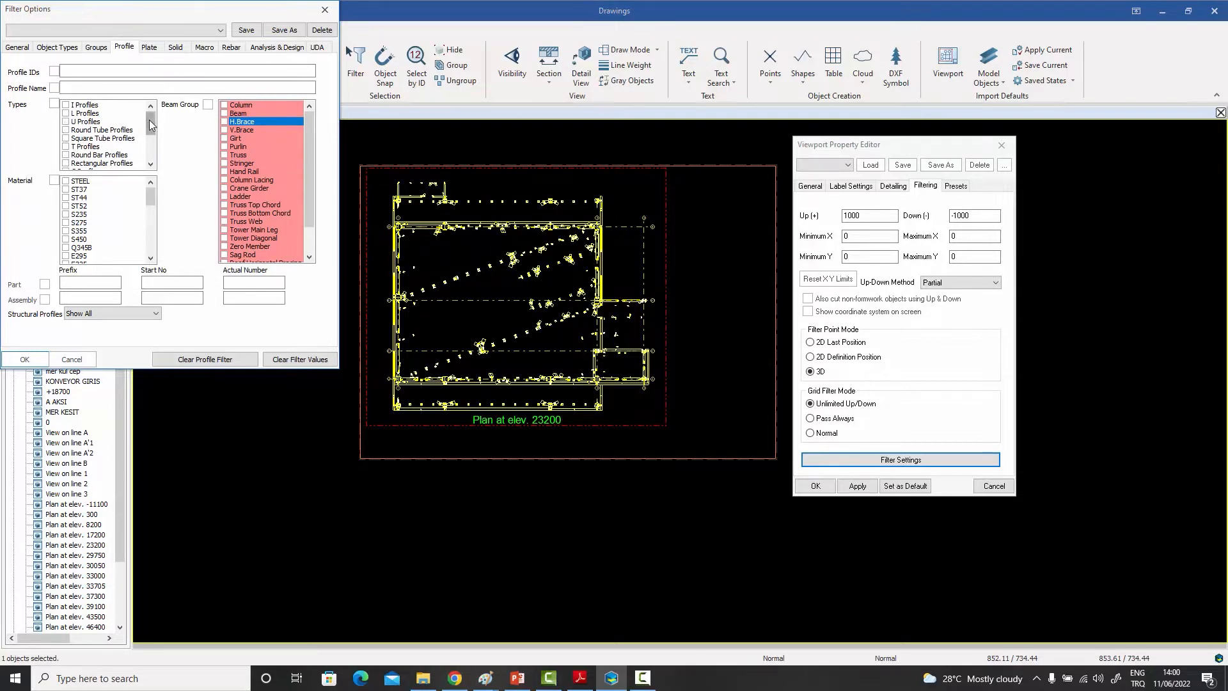
left_click_drag(151, 122, 150, 115)
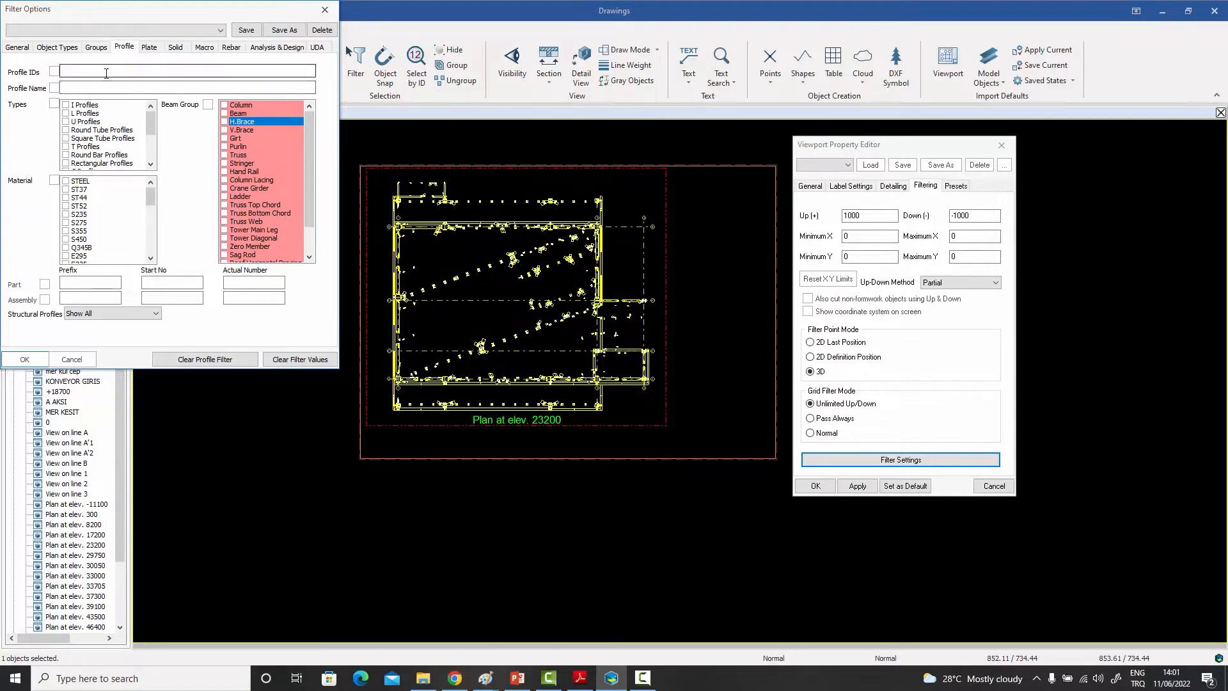
left_click(98, 49)
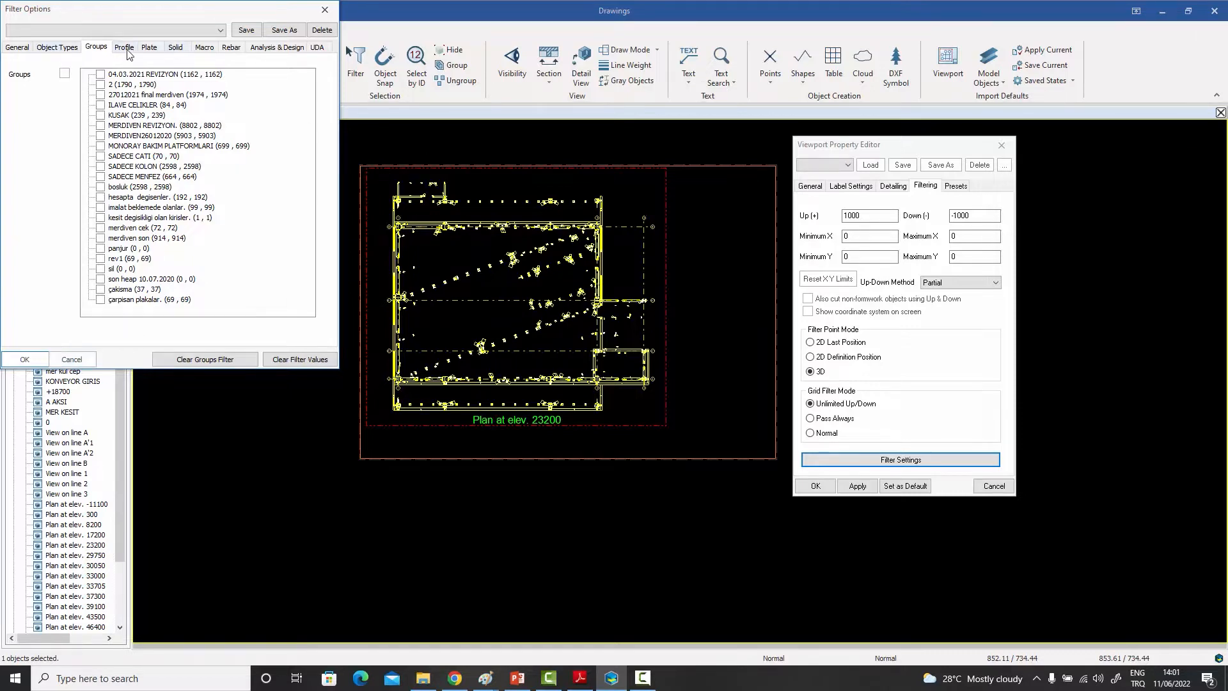
left_click(24, 360)
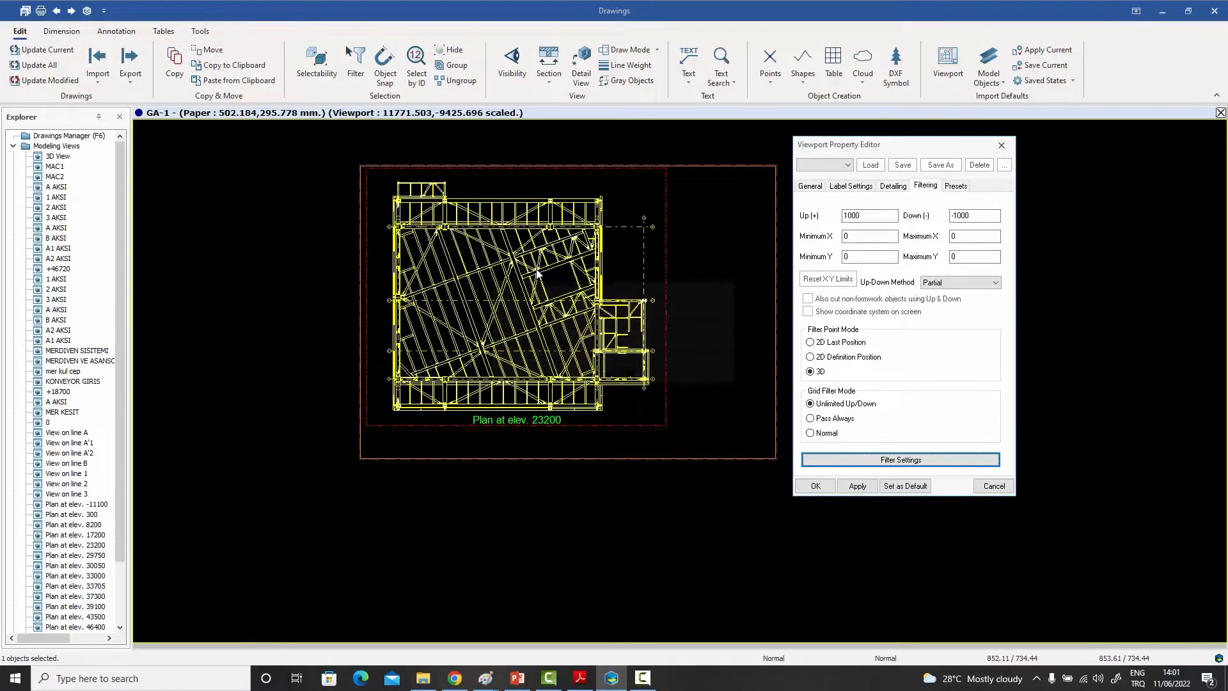
Step: Review the viewport filter criteria for Profile, Plate, Solid, Macro, Rebar, Analysis & Design and General
left_click(901, 460)
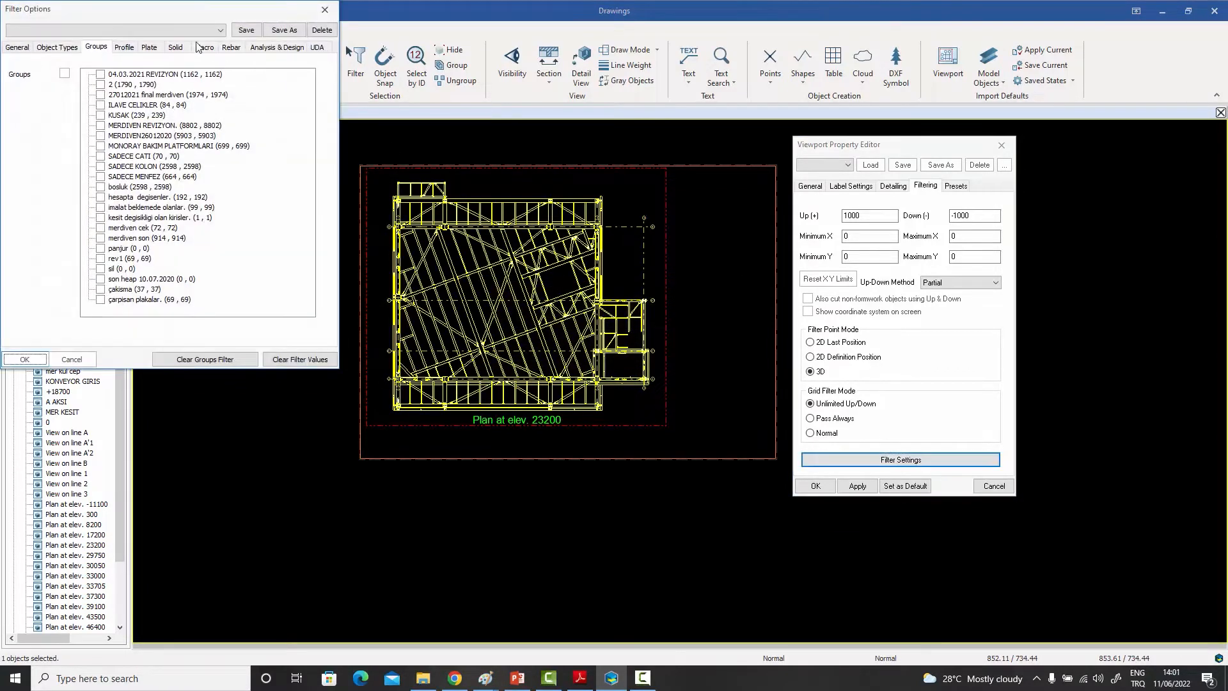
left_click(125, 47)
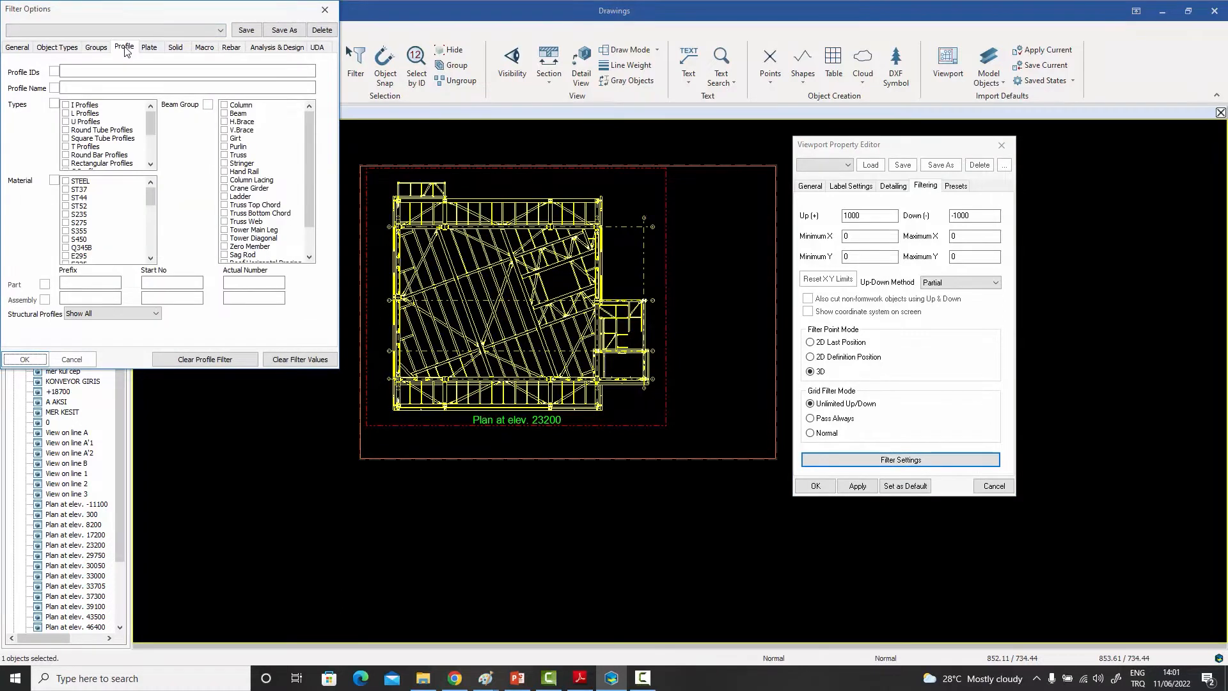
left_click(150, 49)
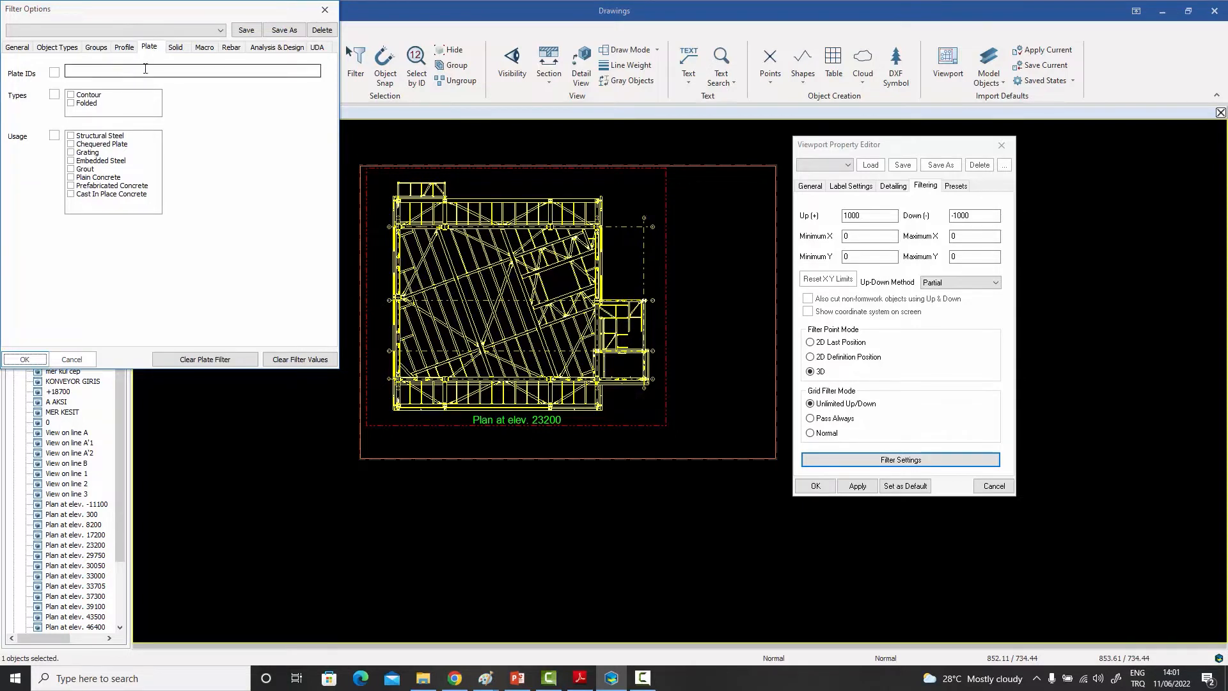
left_click(175, 47)
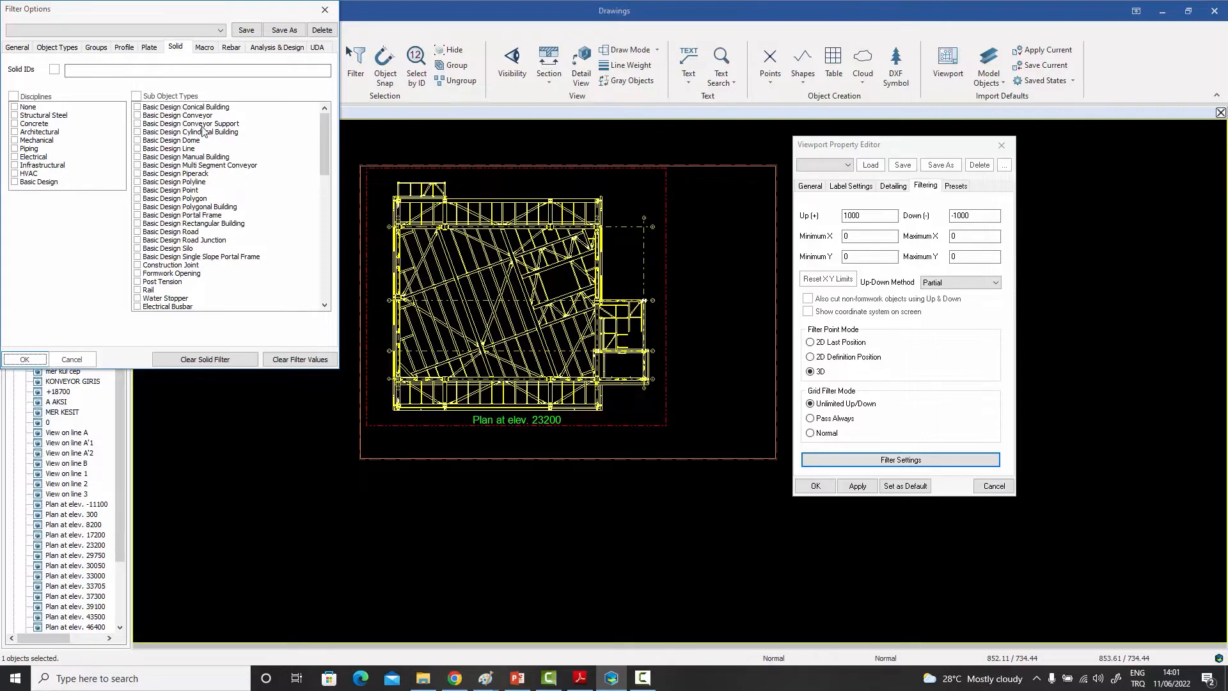
left_click(205, 47)
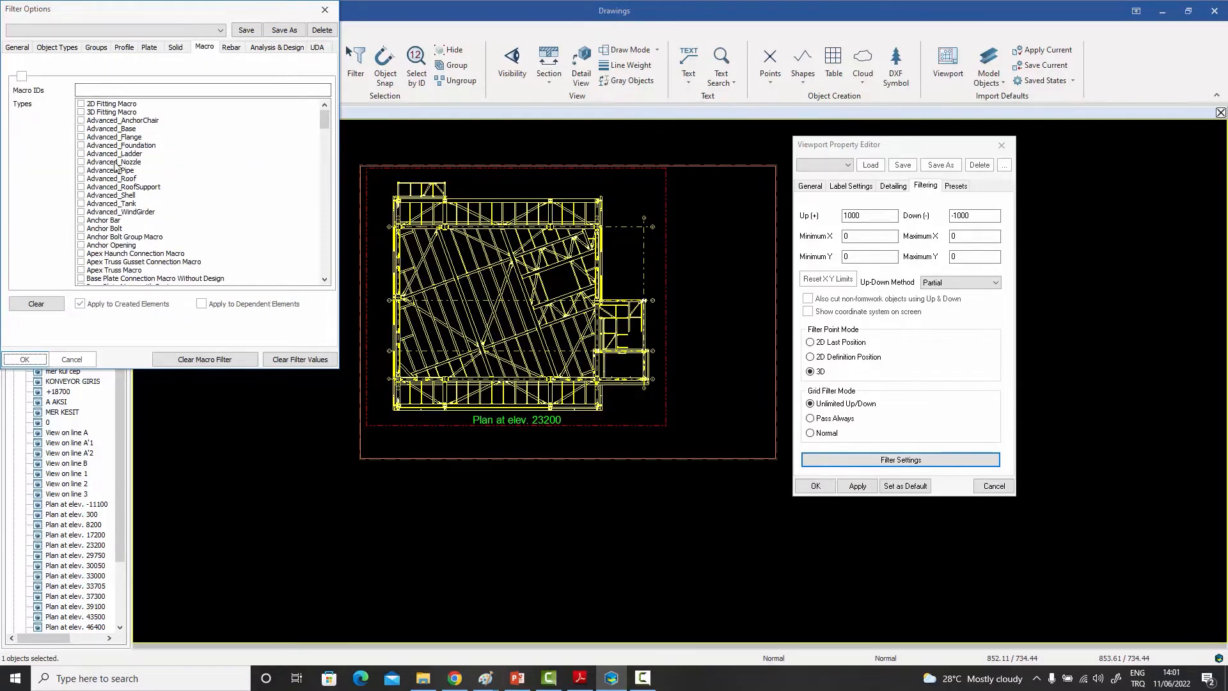
left_click(232, 49)
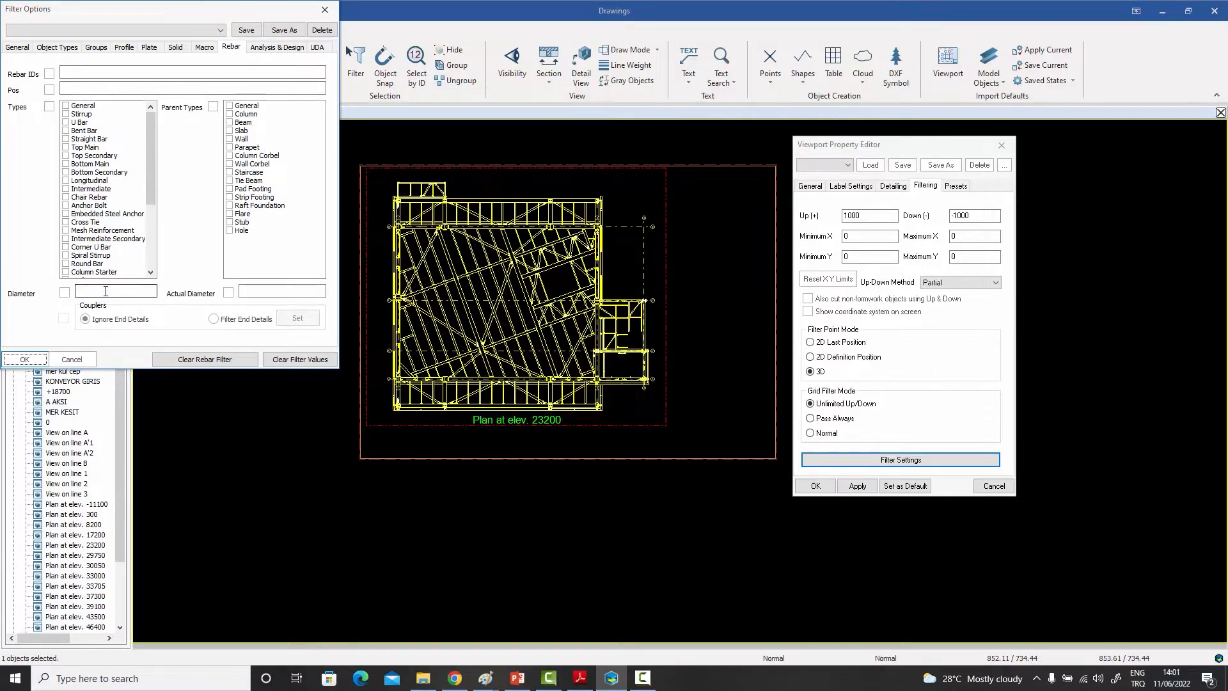
left_click(278, 48)
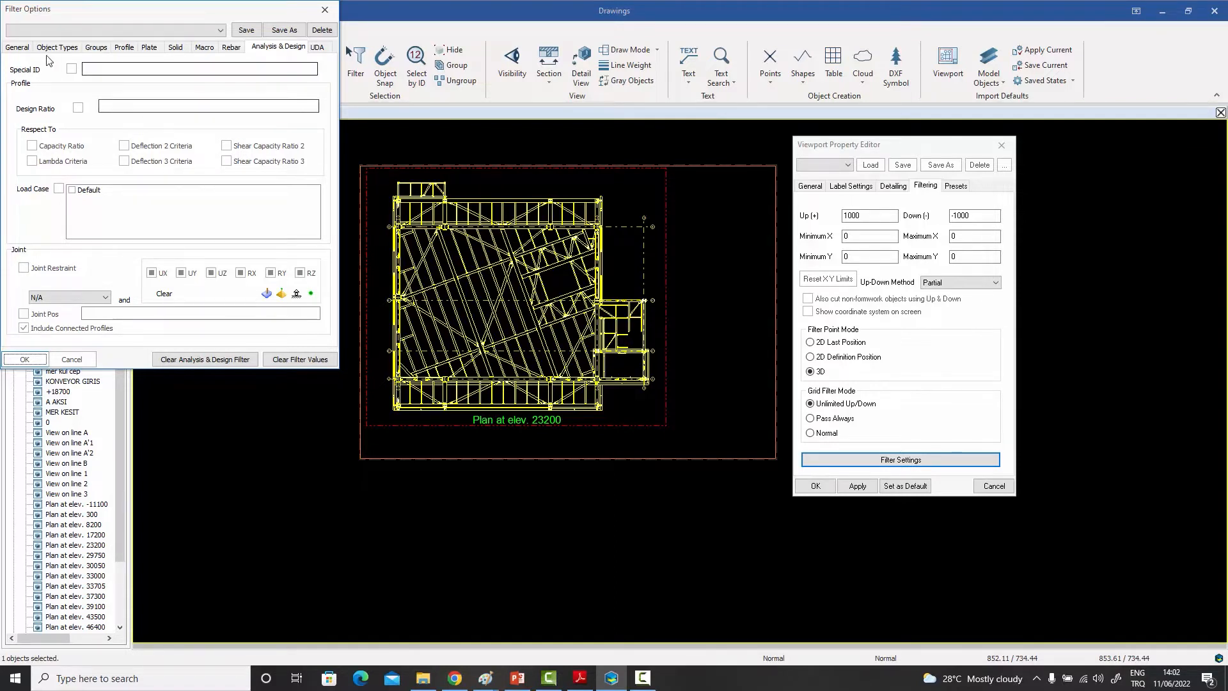
left_click(17, 50)
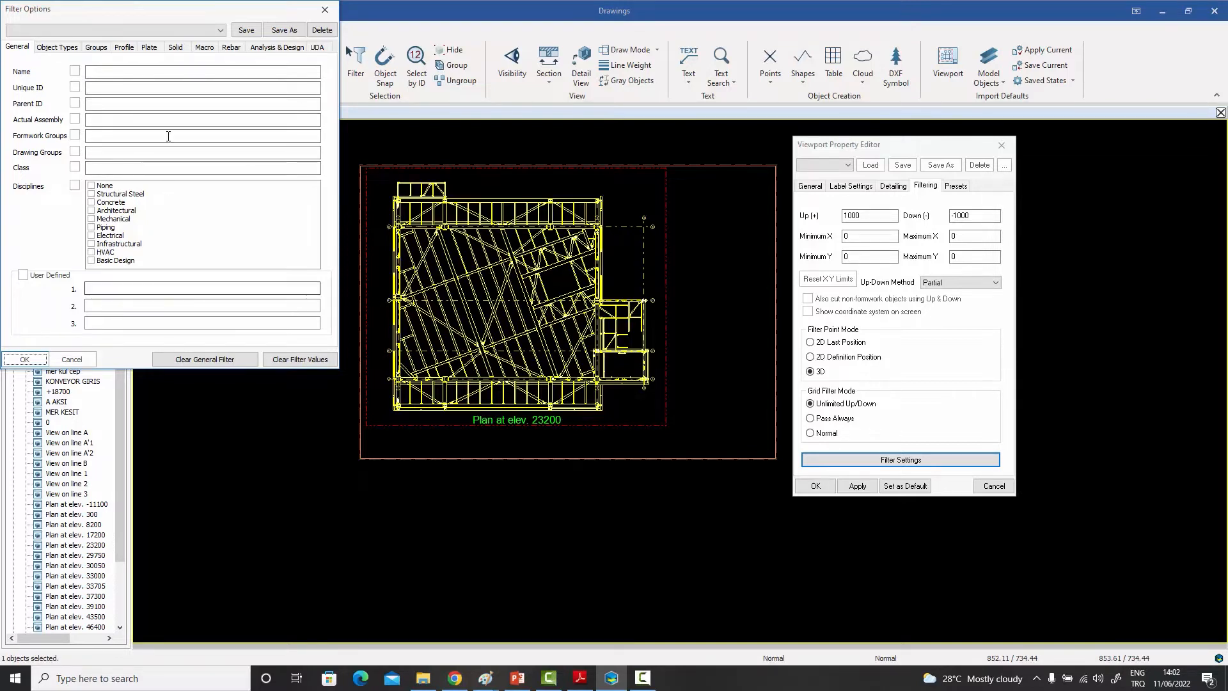
Step: Check the saved filter presets for concrete and non-steel objects without loading one, and close the filter options
left_click(222, 30)
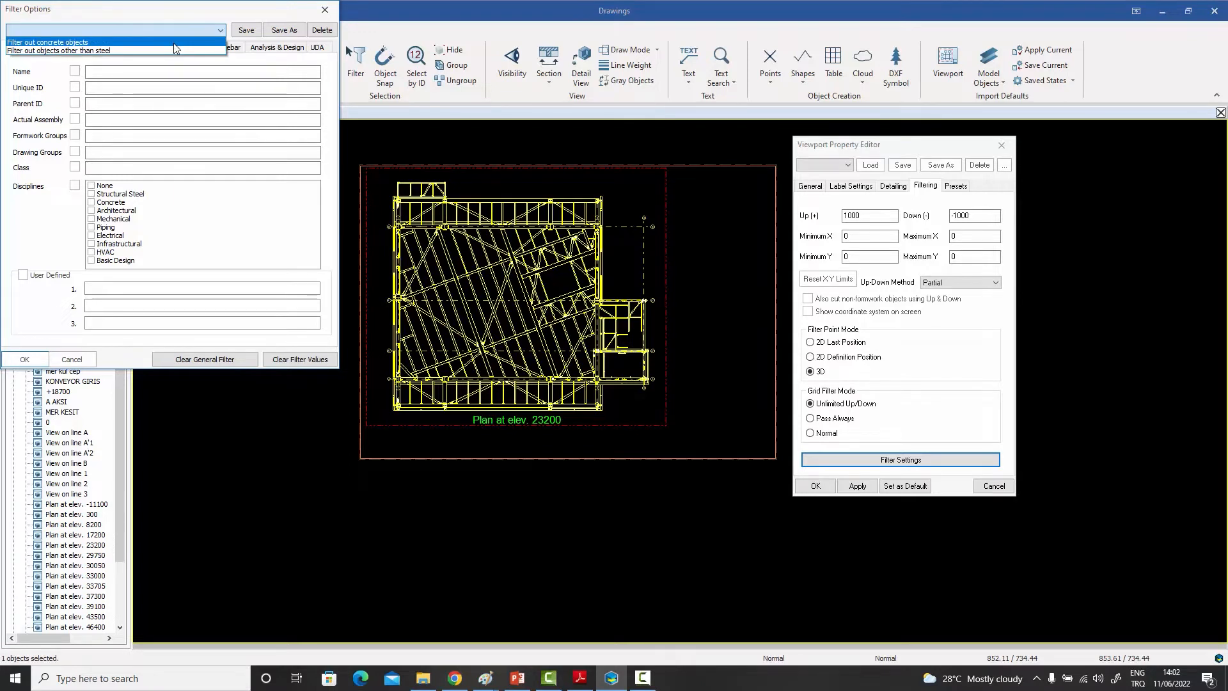
left_click(178, 15)
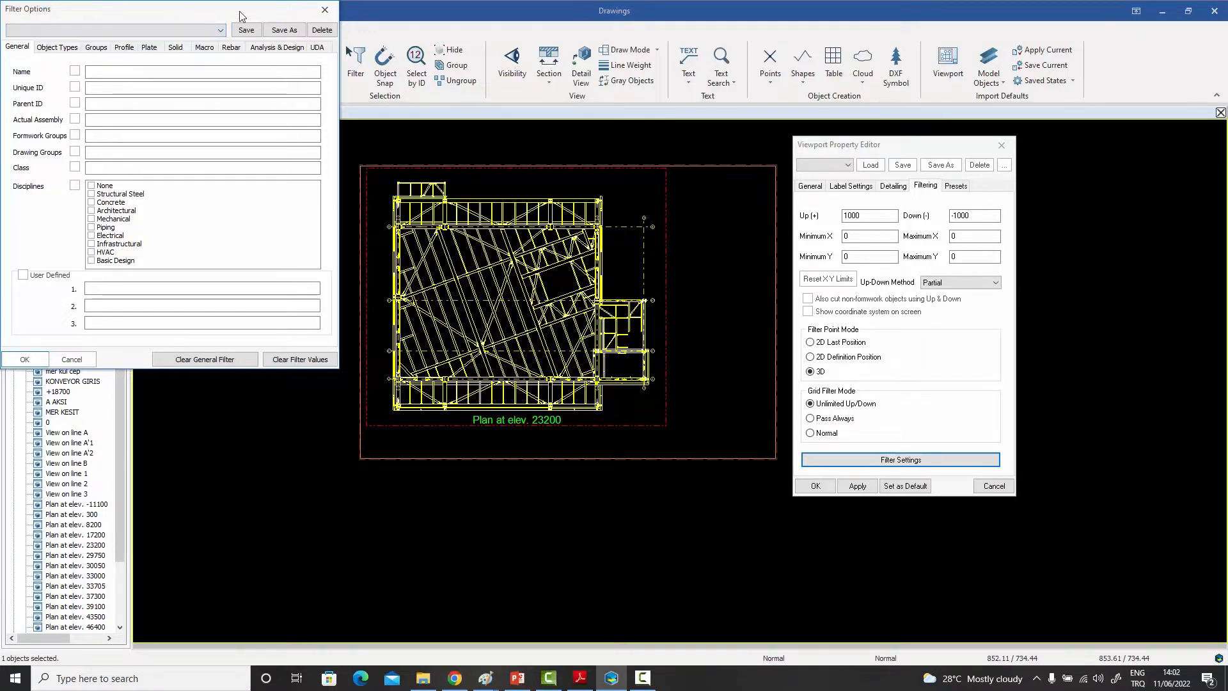
left_click(174, 31)
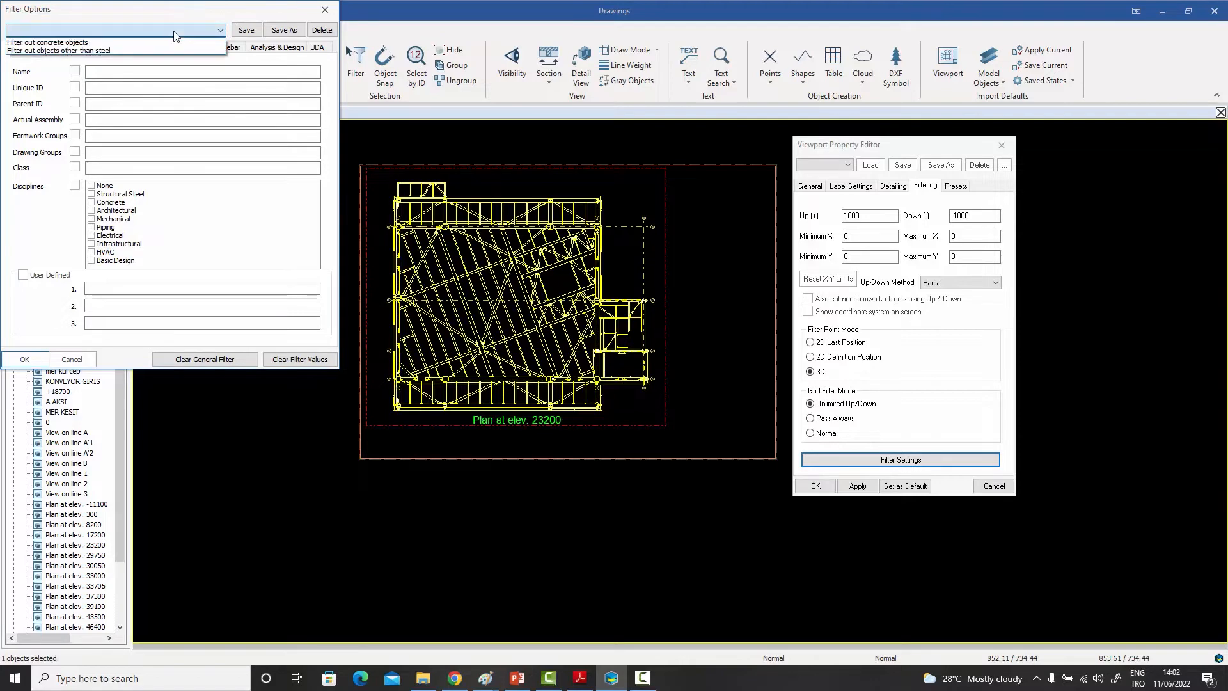
left_click(176, 33)
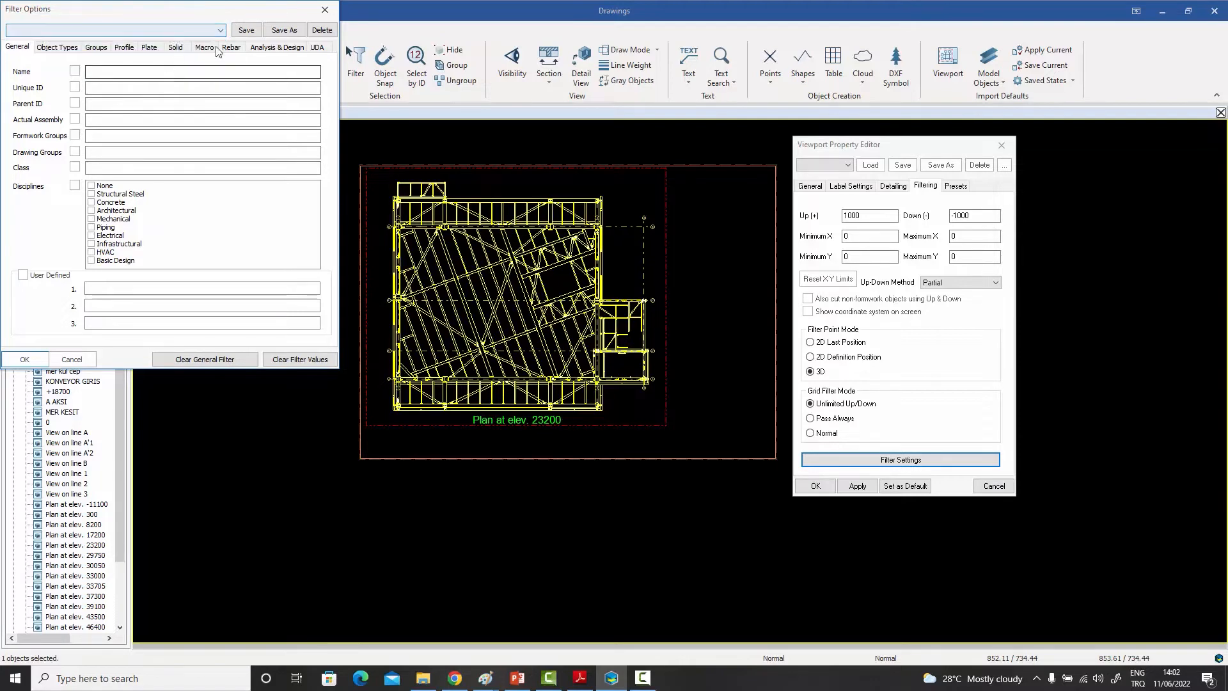
left_click(24, 359)
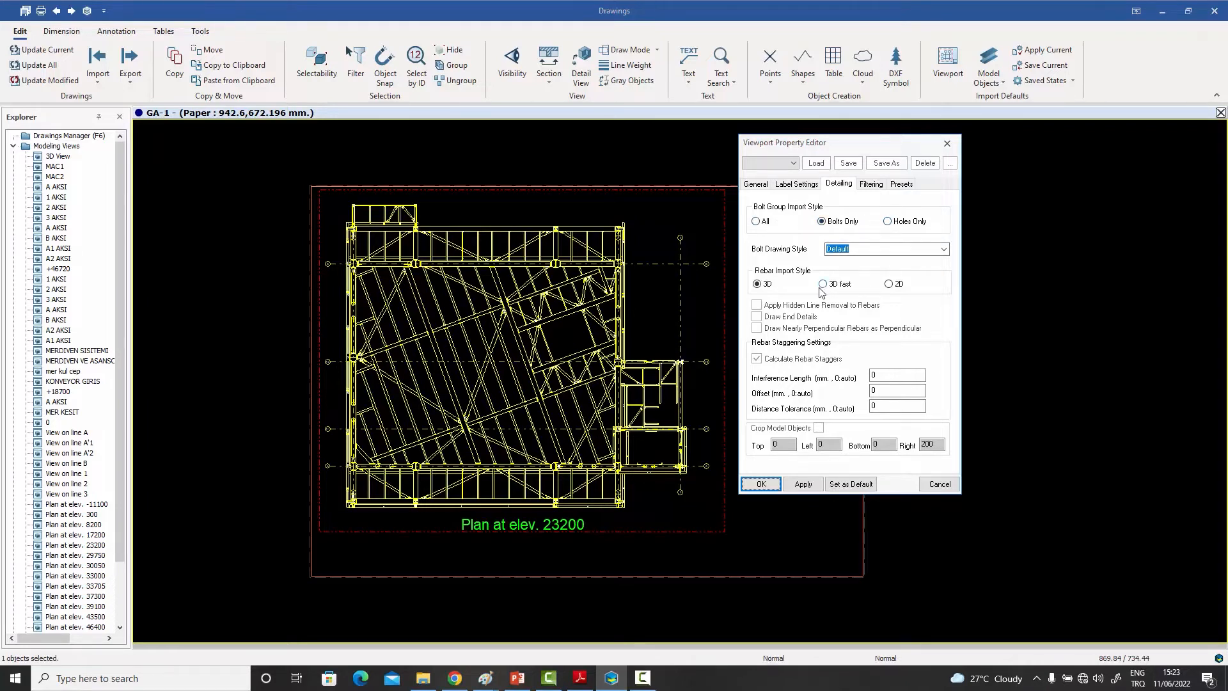
Step: Examine the bolt drawing style choices in the plan viewport's detailing settings, and close the properties without changing them
left_click(944, 249)
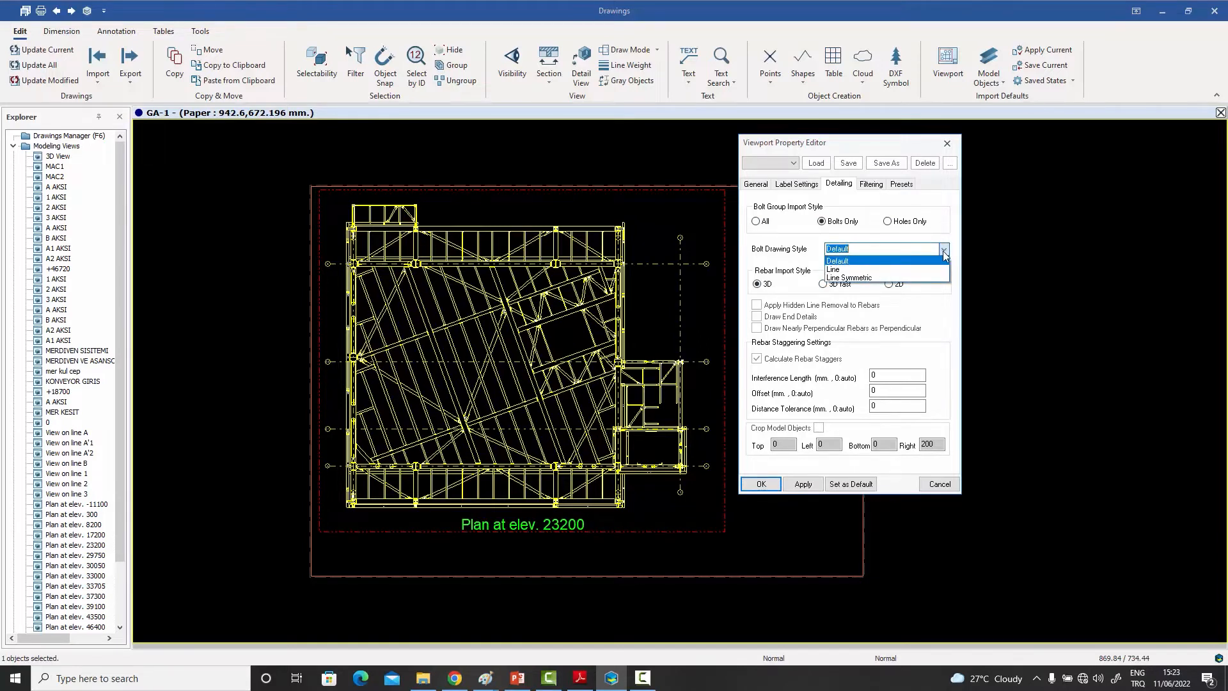
left_click(941, 231)
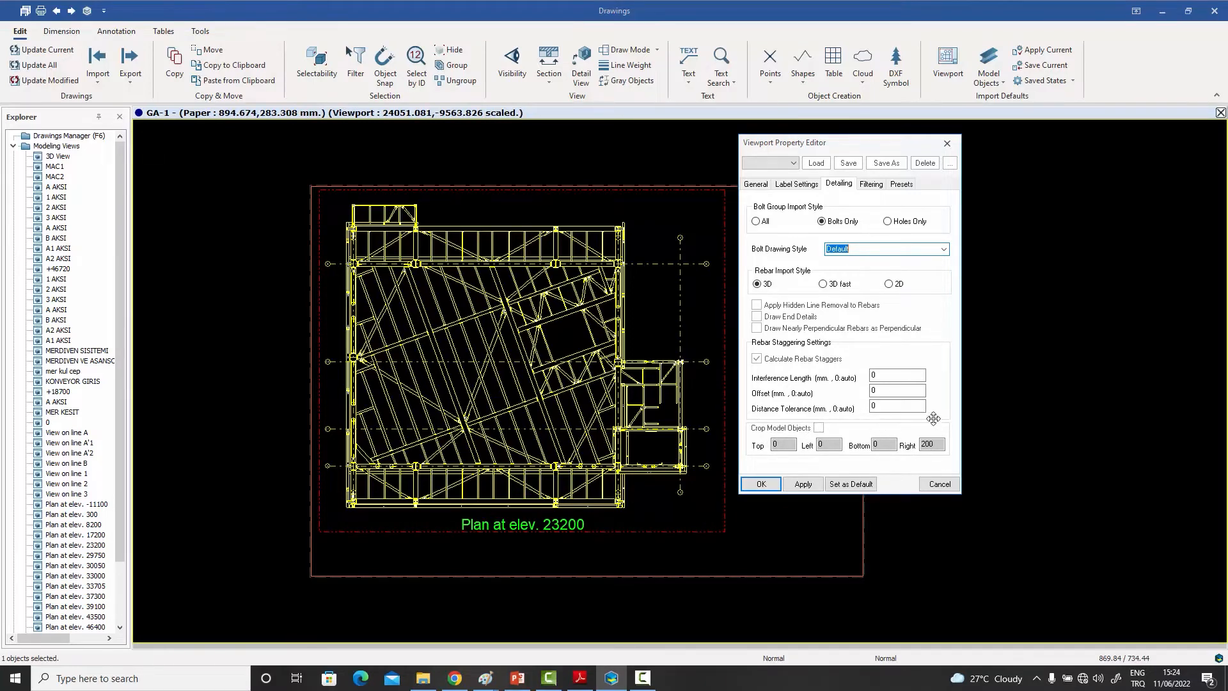
left_click_drag(843, 146, 979, 147)
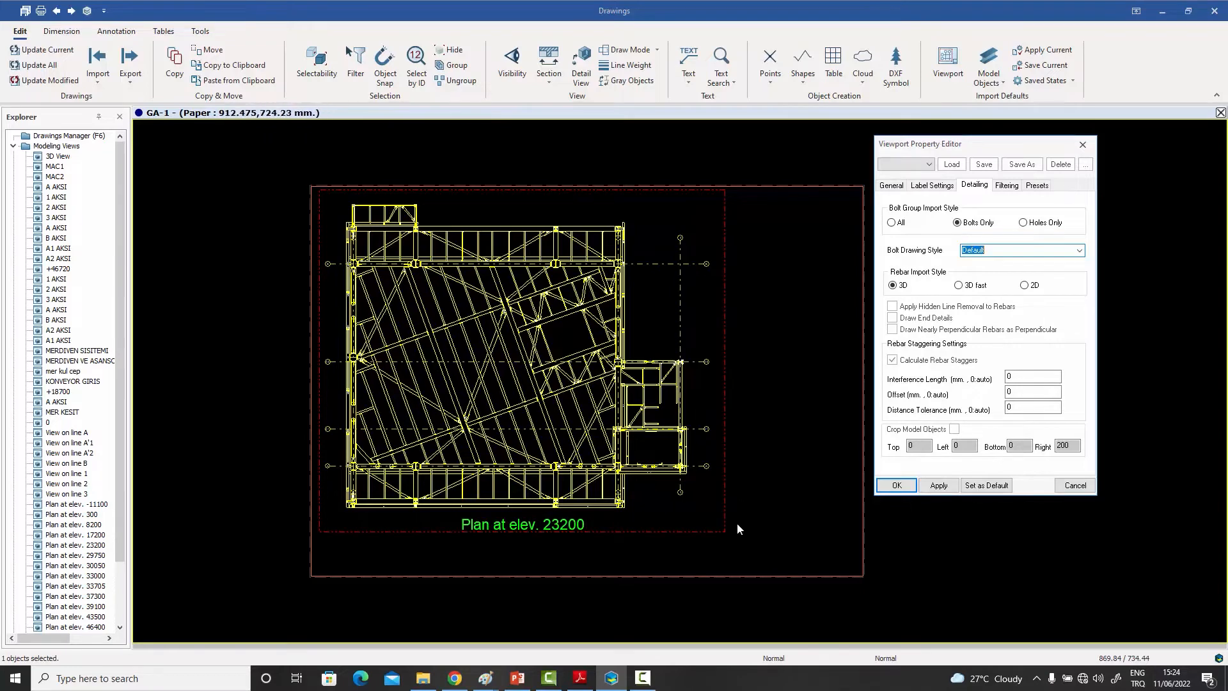
left_click(1074, 486)
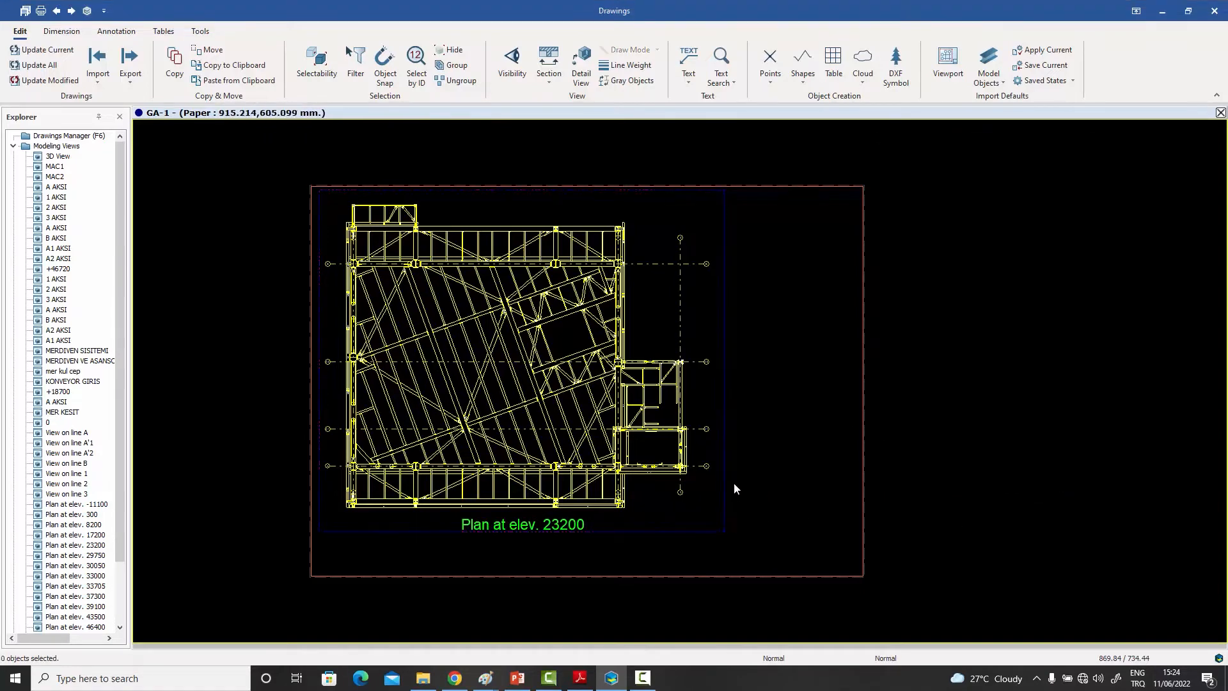
Step: Narrow the plan viewport to about 685 mm wide, cutting through the annex, and inspect the cropped edge
left_click_drag(720, 516, 638, 512)
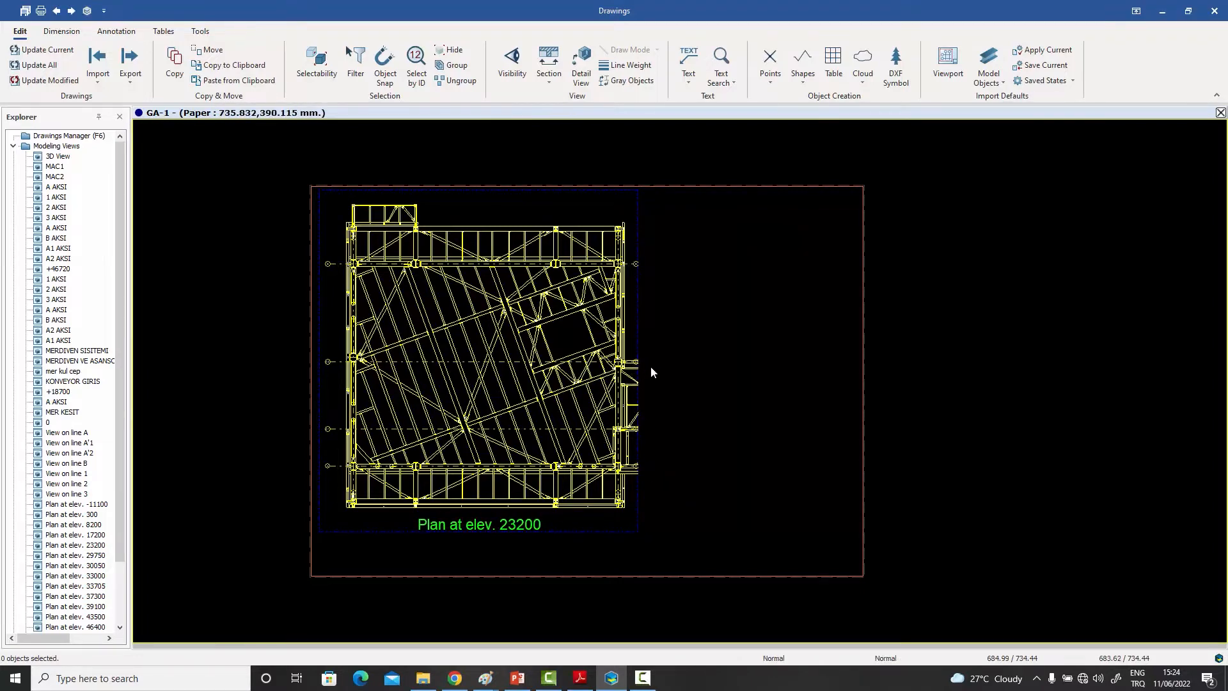
scroll(649, 374, "up", 5)
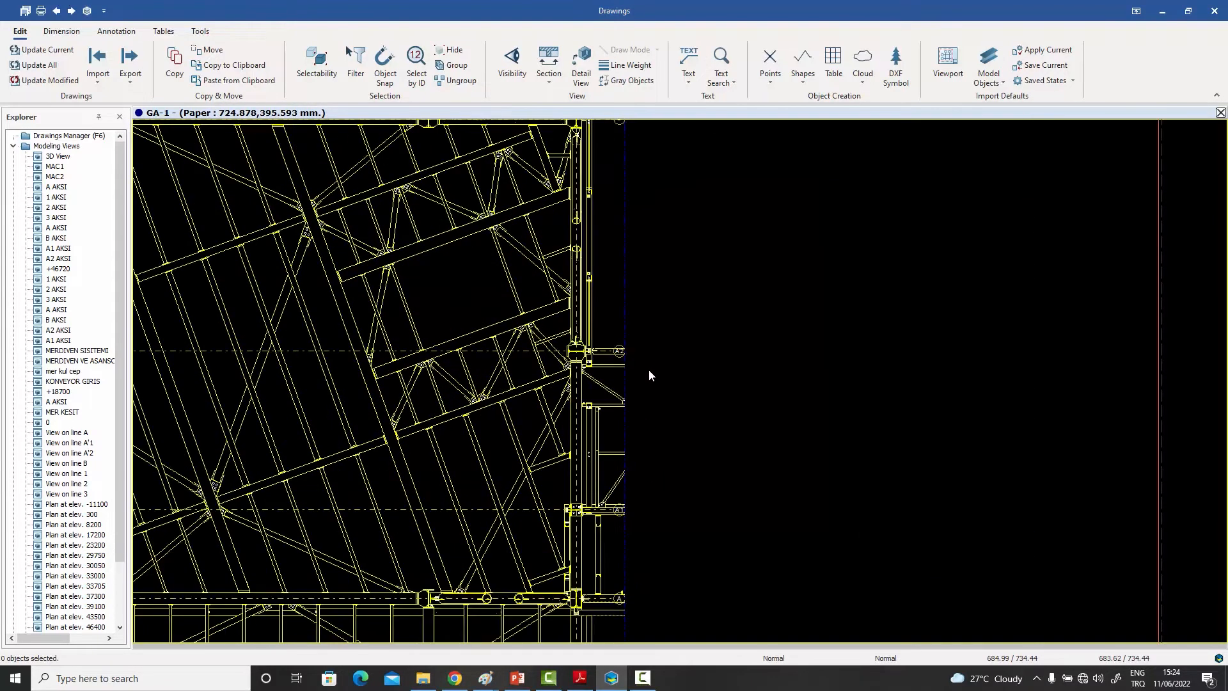
Step: Widen the plan viewport to about 883 mm so that it takes in the whole annex and its grid lines
scroll(649, 375, "down", 4)
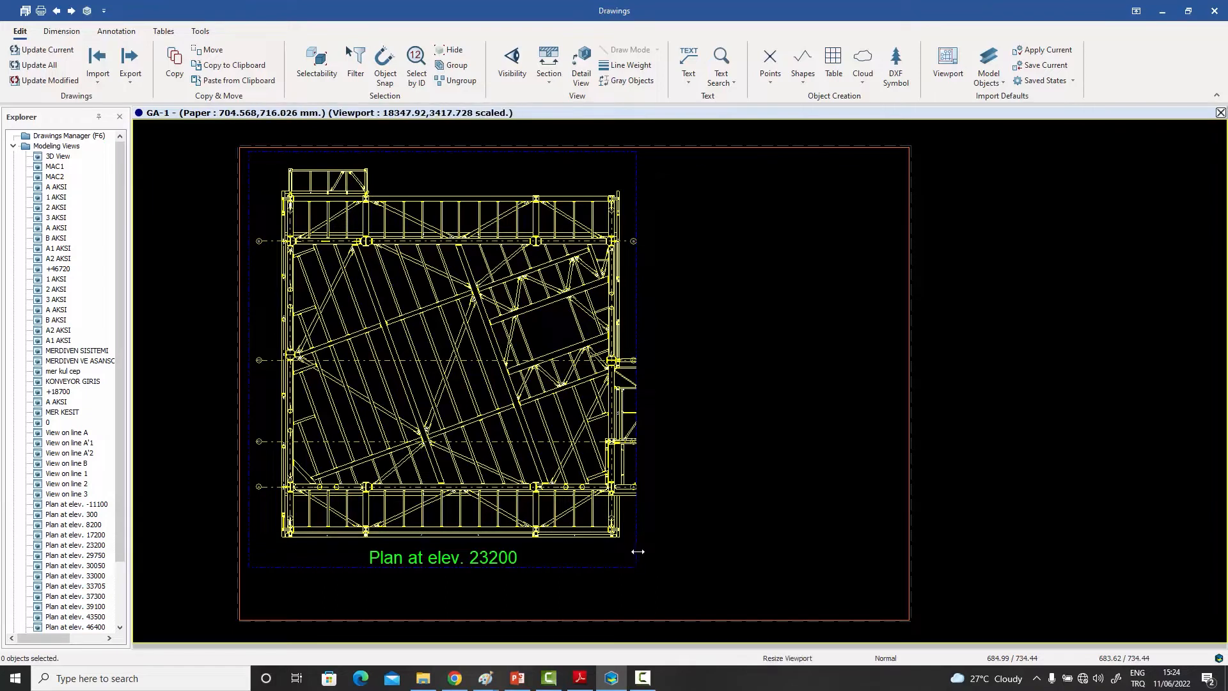
left_click_drag(638, 551, 752, 559)
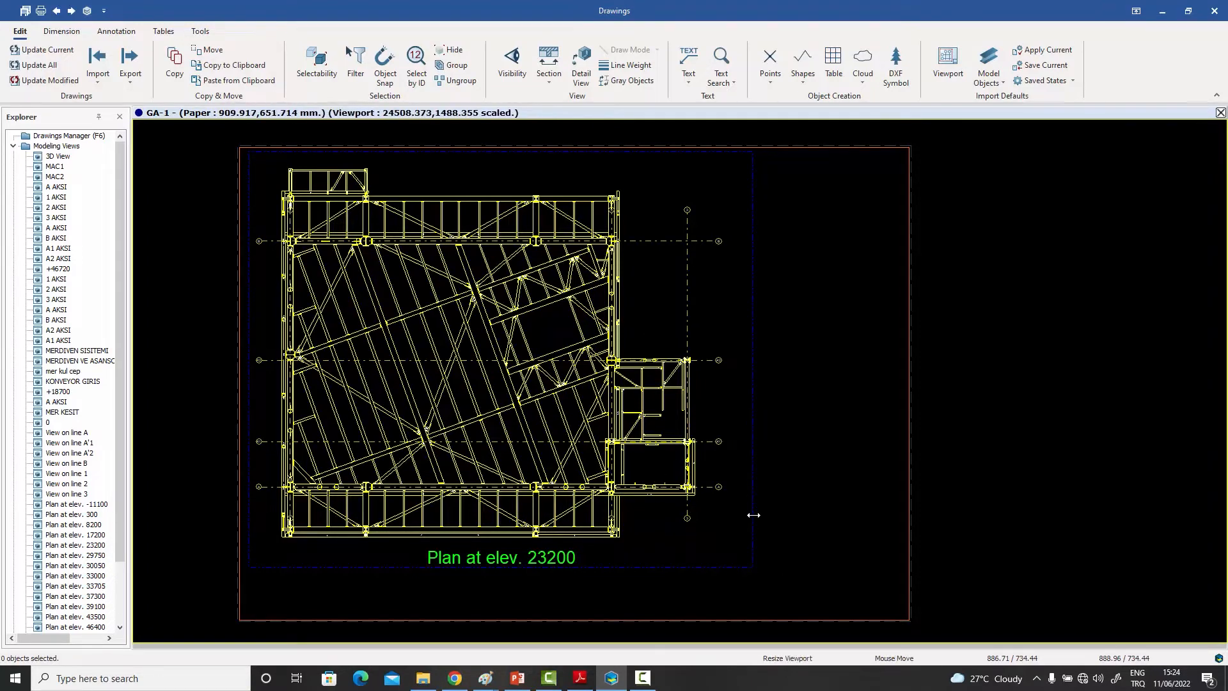
left_click_drag(754, 515, 636, 516)
left_click_drag(738, 530, 750, 523)
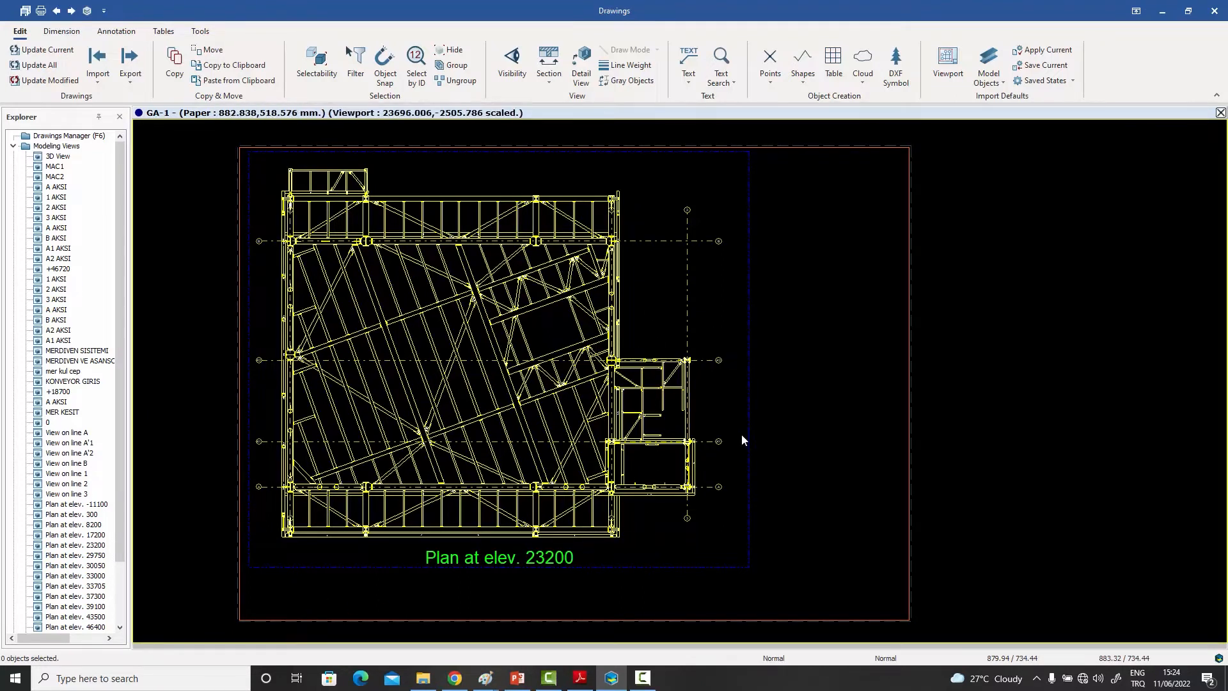
Step: Enable model object cropping in the plan viewport's detailing settings with a right crop of 200 mm, and apply it
left_click(749, 315)
double_click(750, 316)
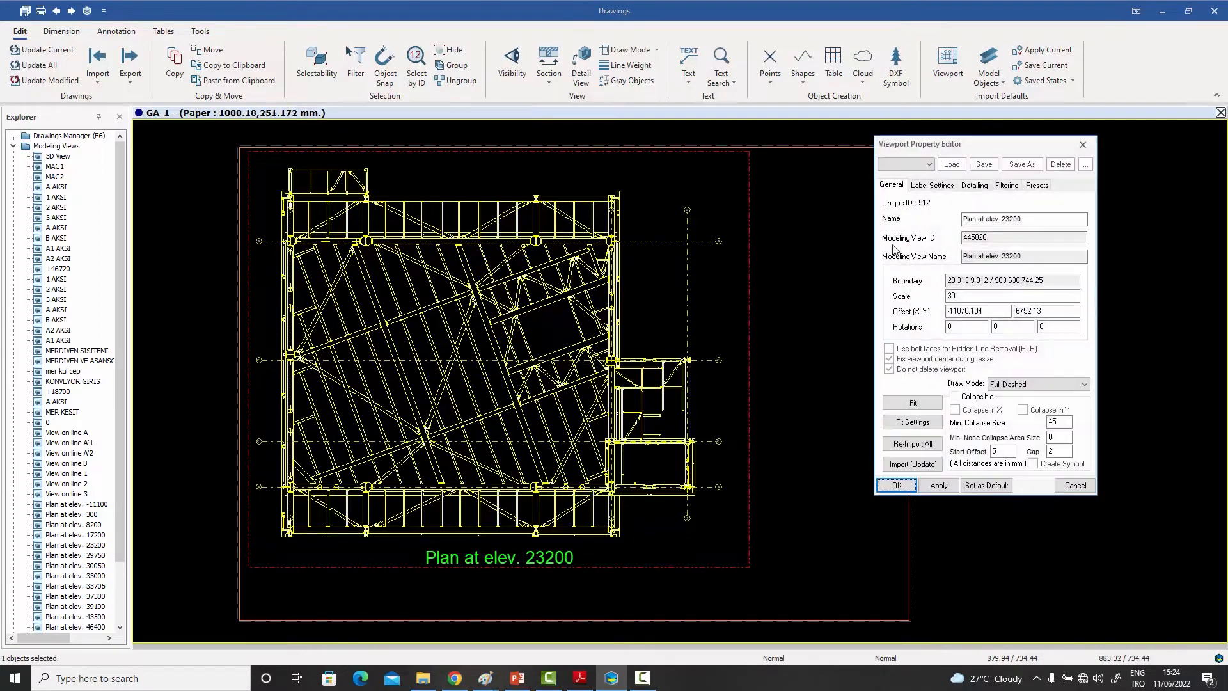
left_click(972, 187)
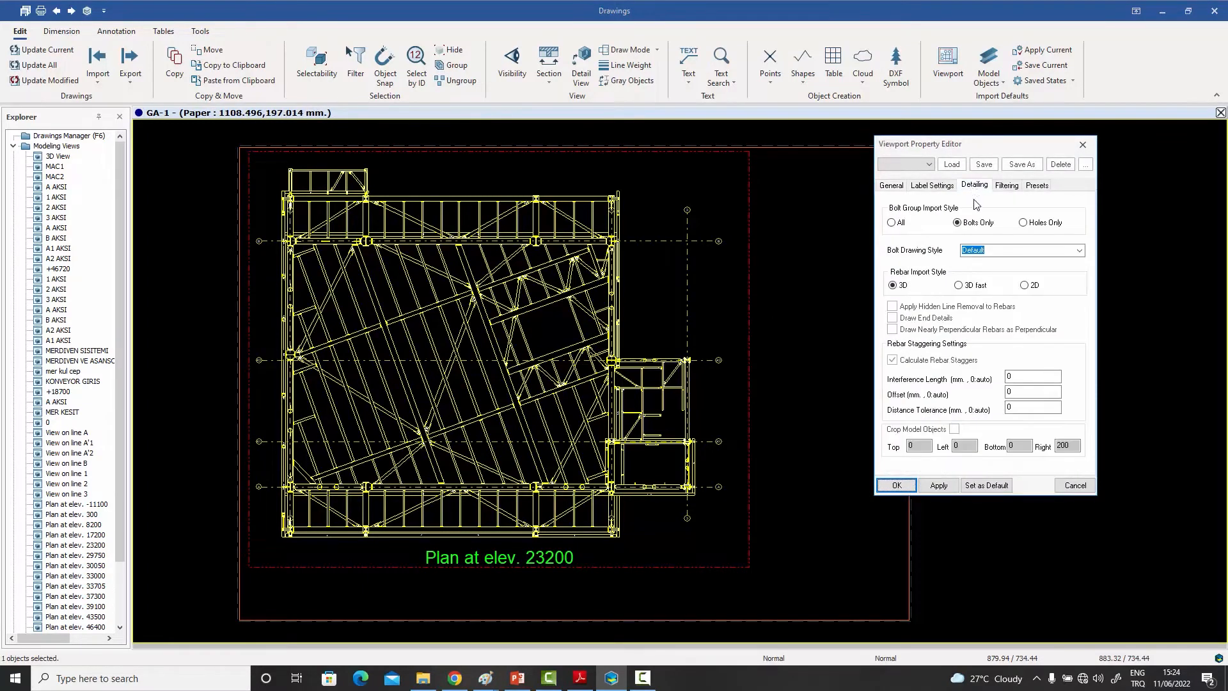
left_click(955, 430)
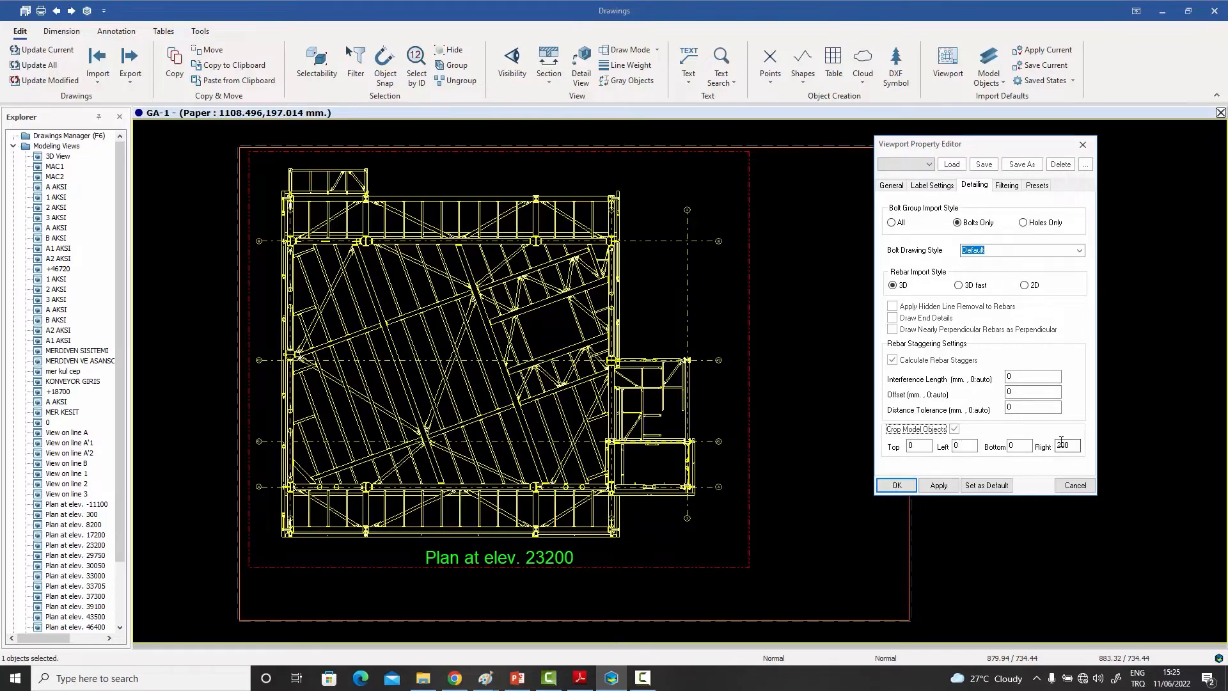
left_click(938, 485)
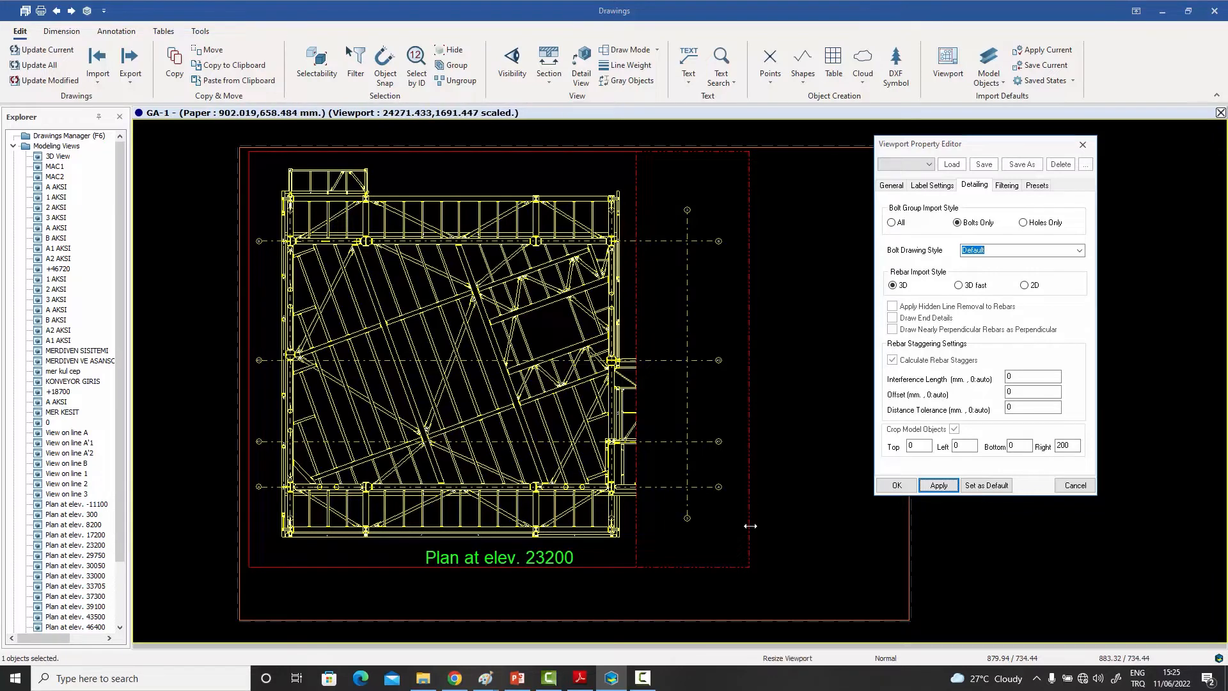
left_click(897, 485)
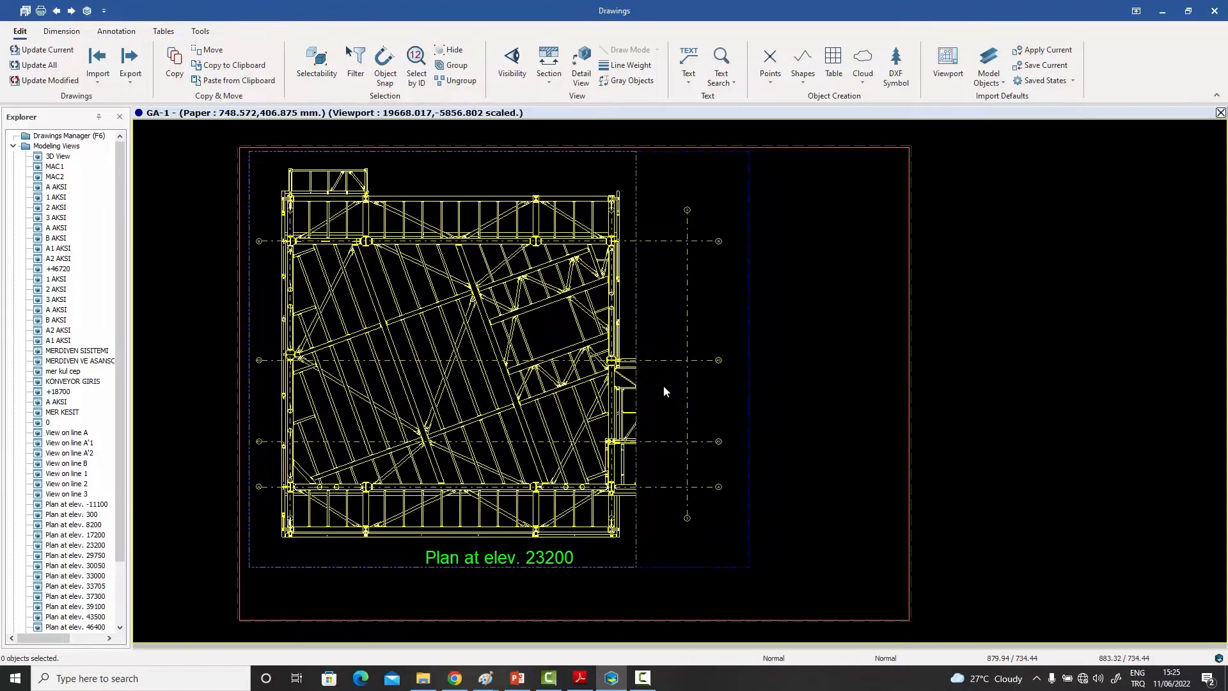
middle_click_drag(644, 371, 637, 315)
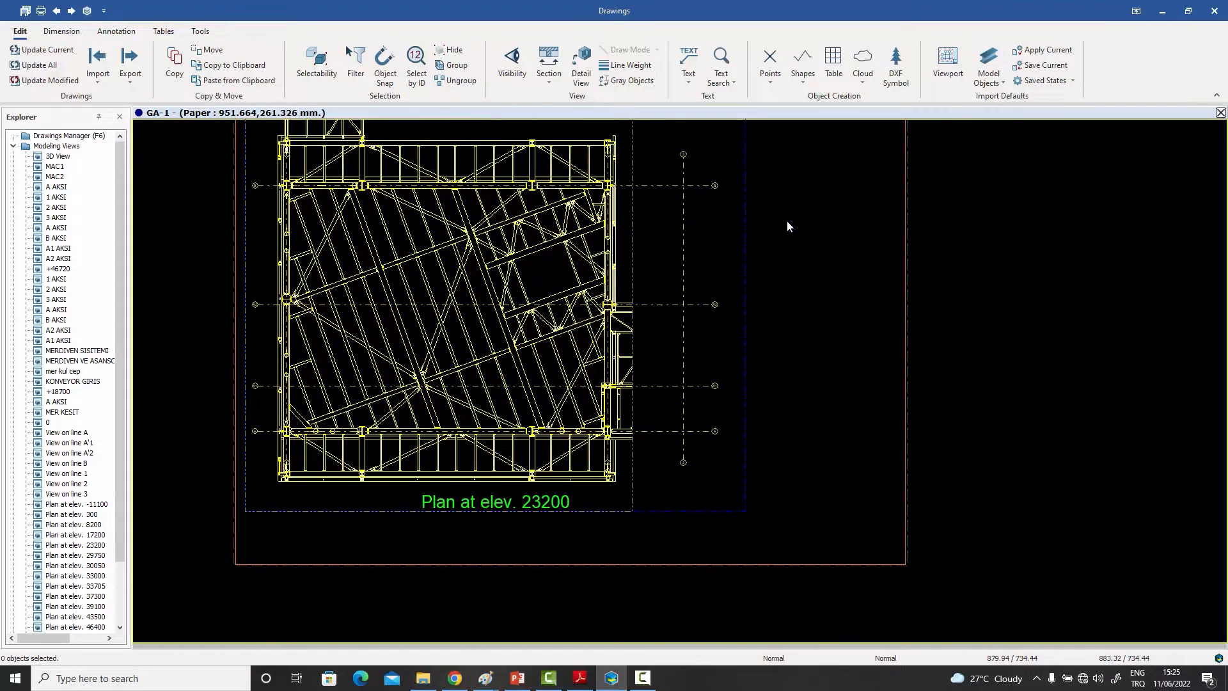
left_click(804, 75)
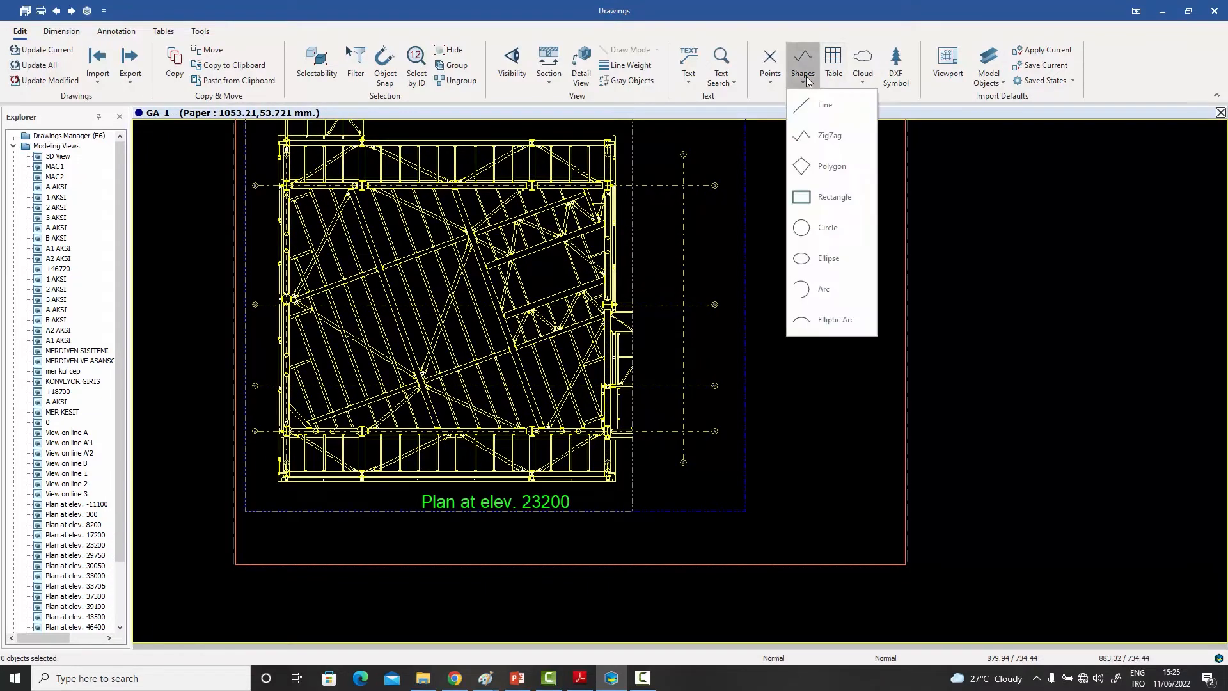
left_click(811, 135)
scroll(630, 306, "up", 5)
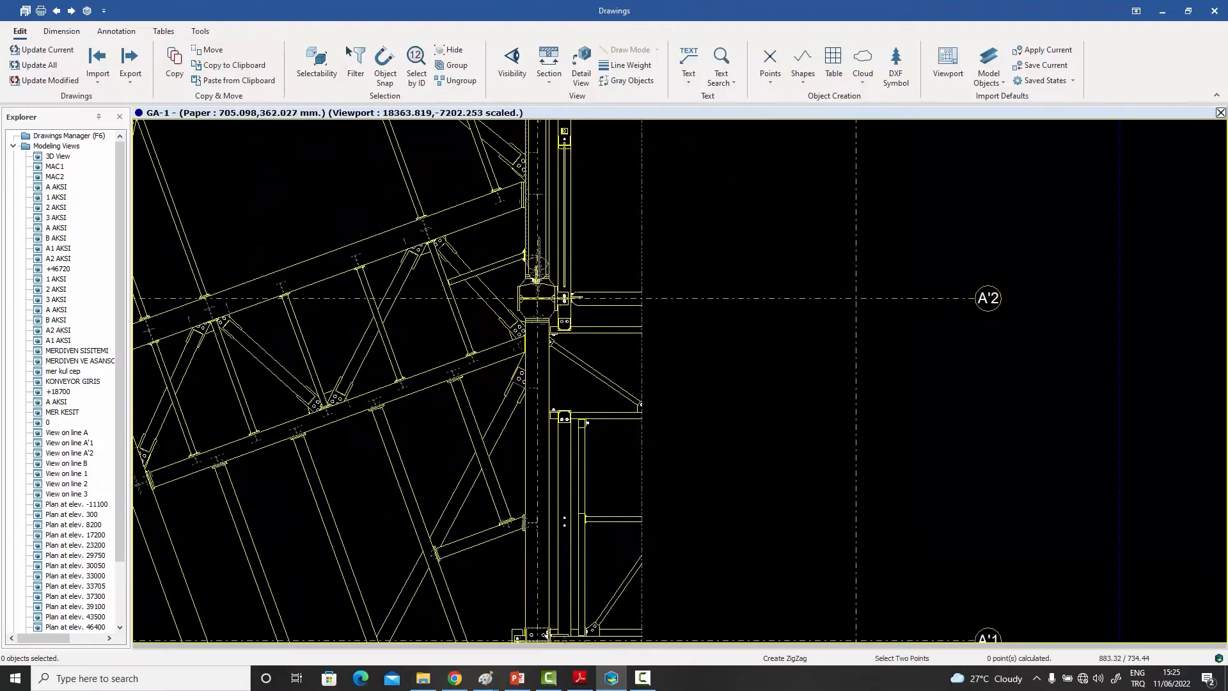
scroll(644, 257, "up", 4)
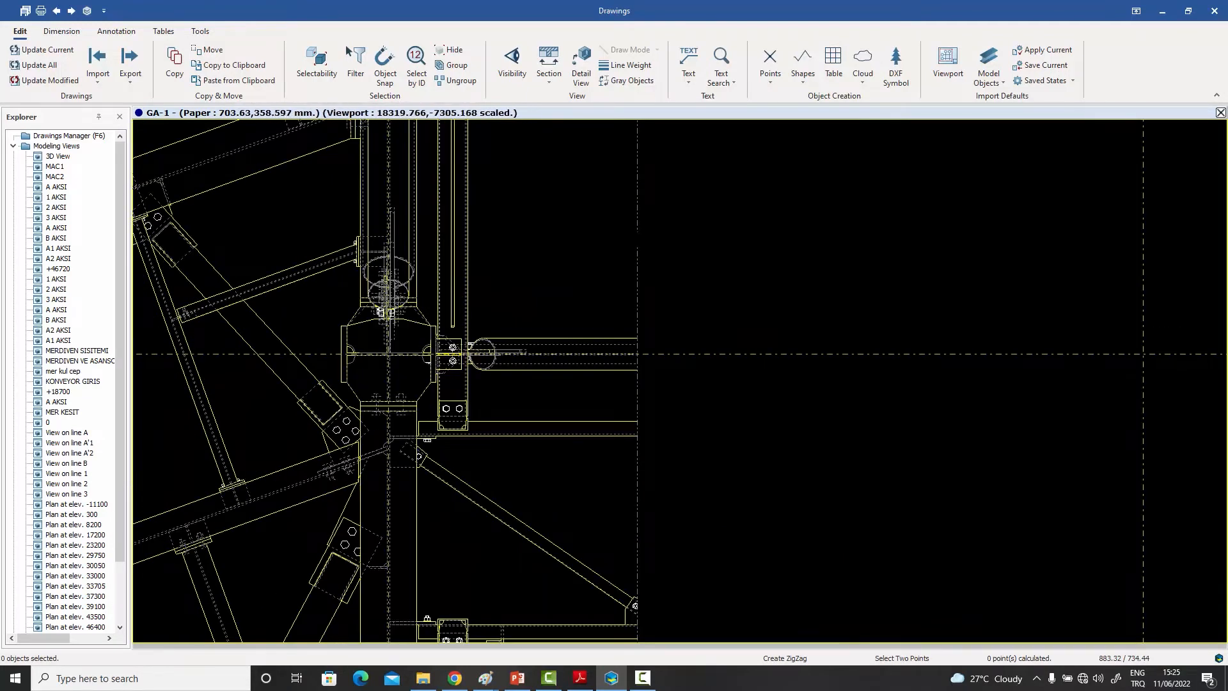
scroll(667, 254, "down", 5)
scroll(685, 303, "down", 4)
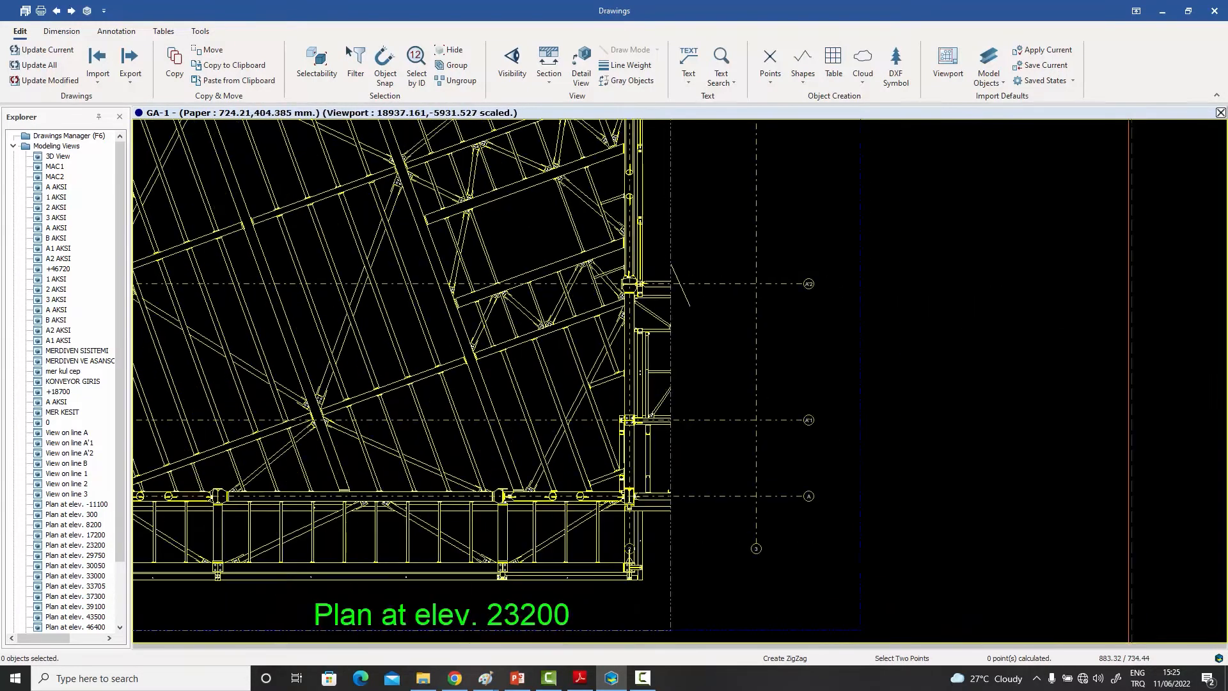
scroll(679, 416, "up", 5)
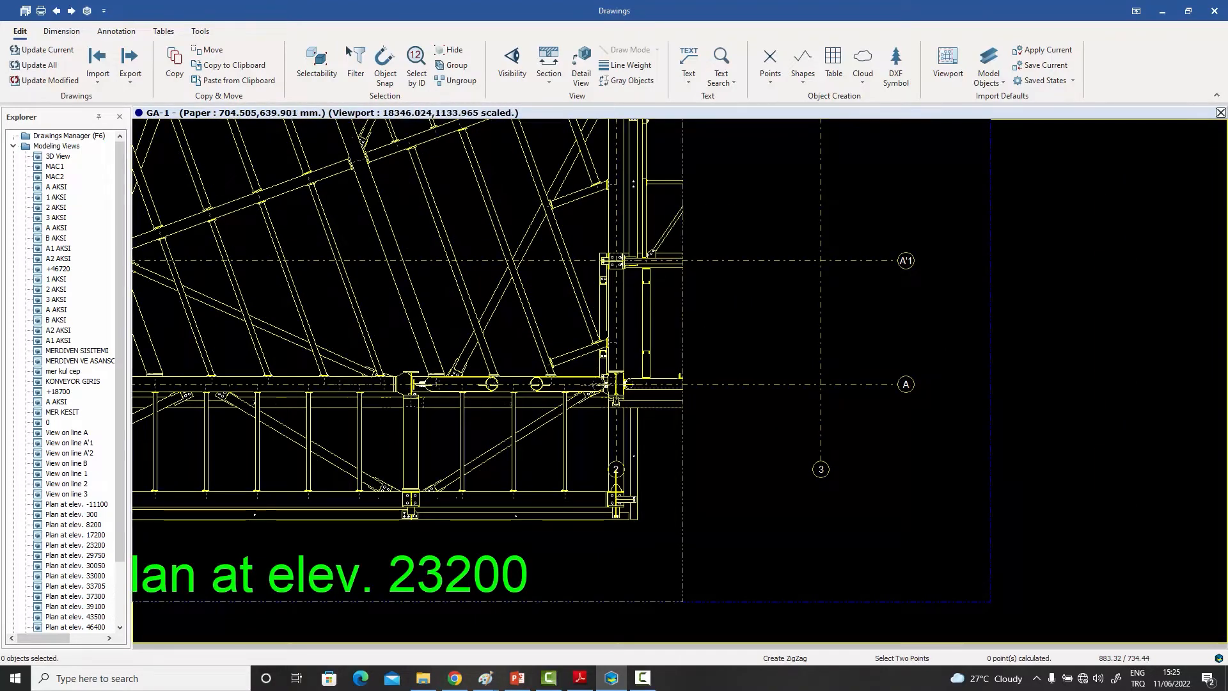
scroll(703, 425, "down", 2)
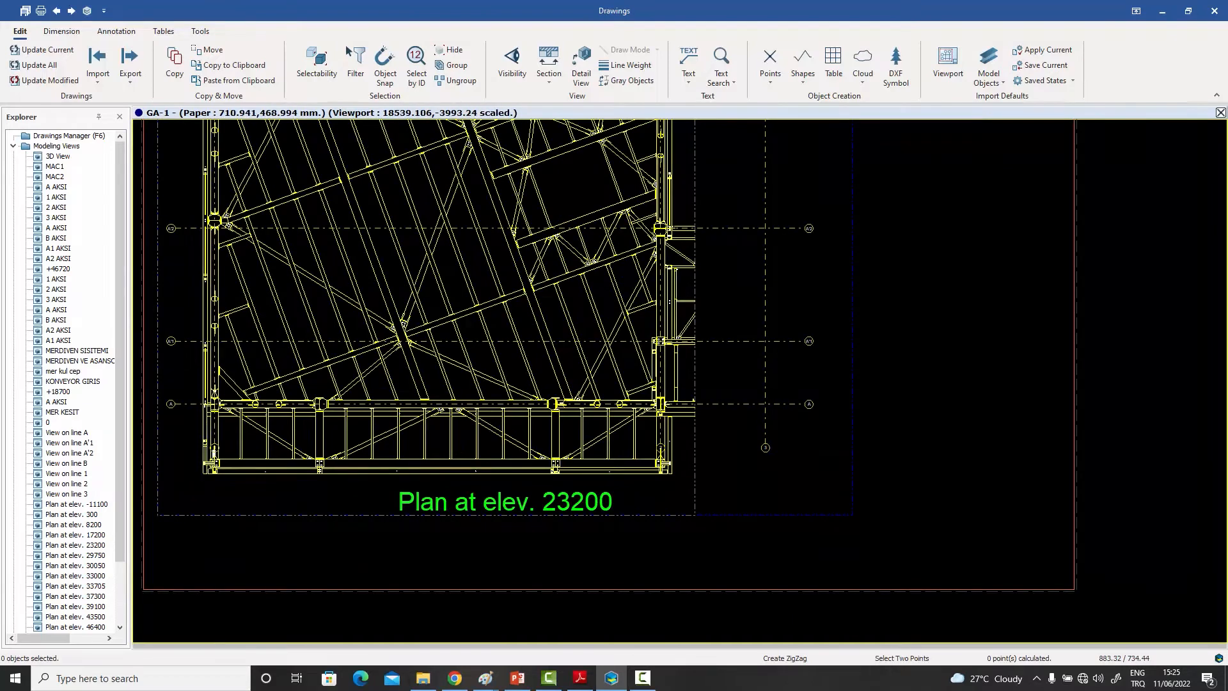
right_click(718, 264)
key("Escape")
key("Escape")
Step: Draw a vertical ZigZag break line along the cropped edge of the annex and inspect its break symbol
scroll(712, 246, "up", 3)
scroll(717, 250, "up", 1)
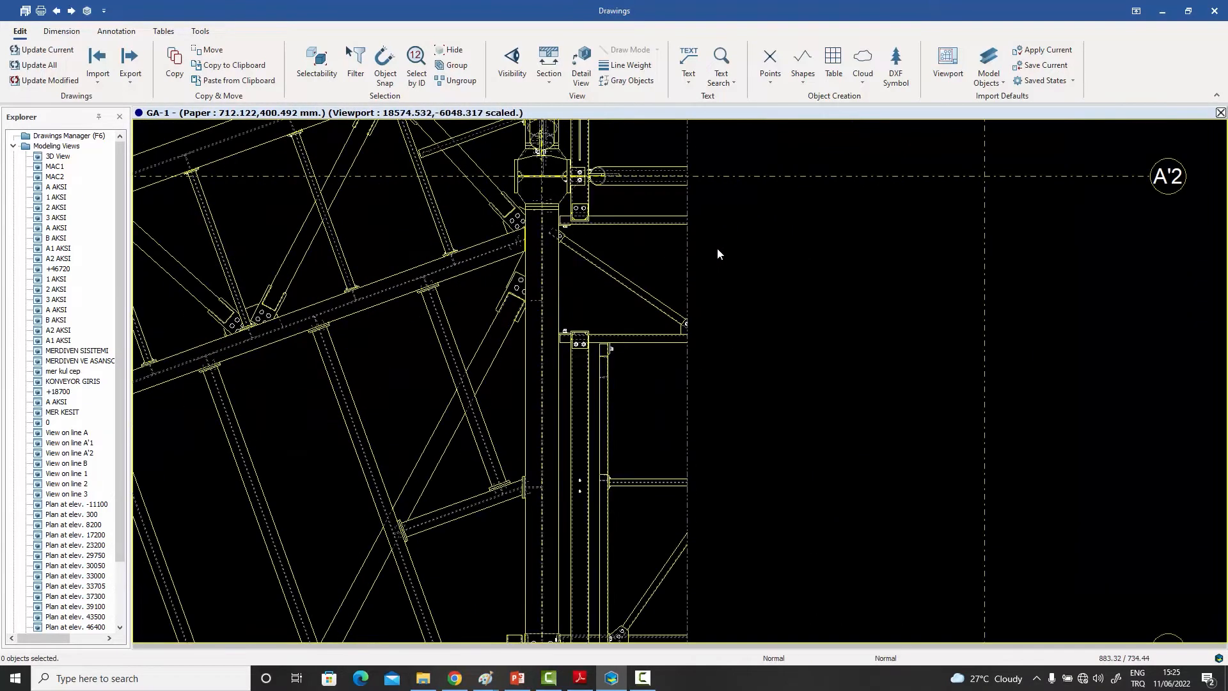
scroll(717, 249, "down", 2)
left_click(804, 70)
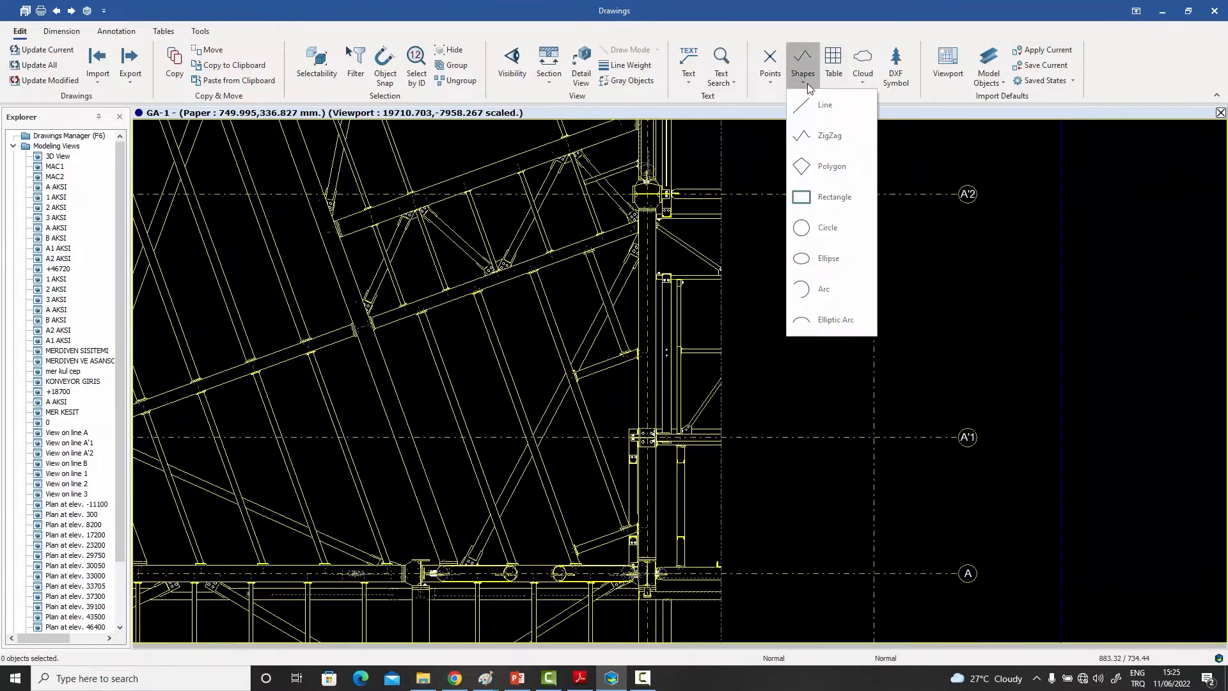
left_click(825, 135)
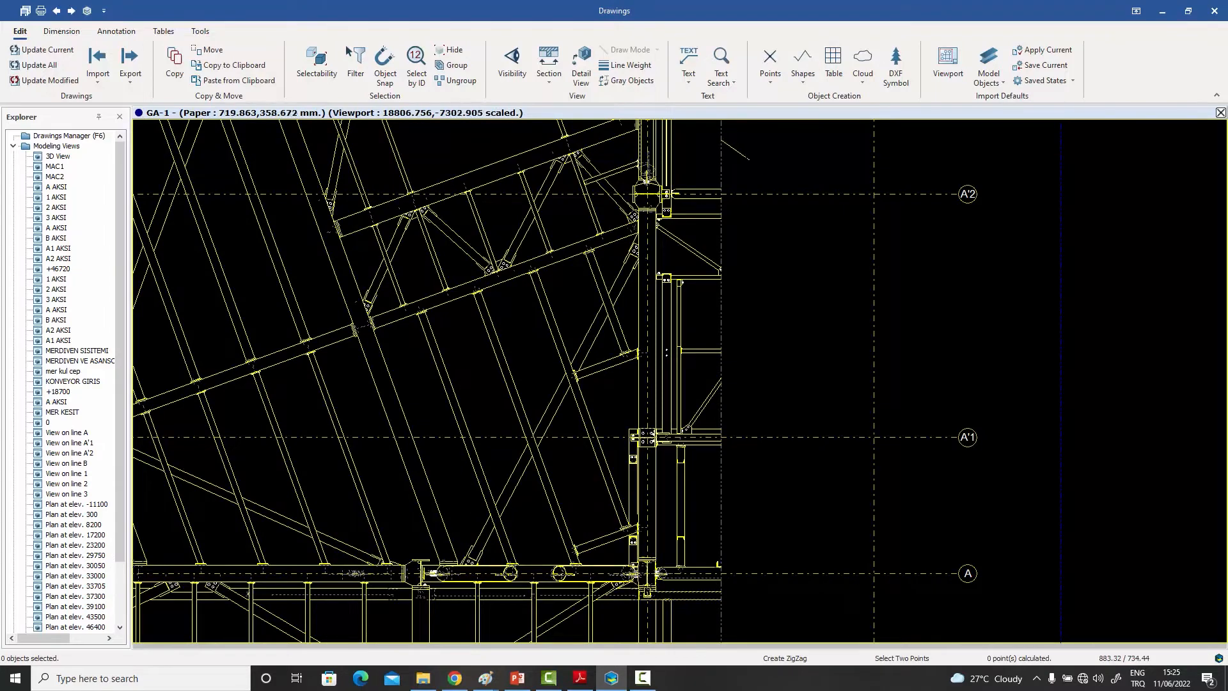
scroll(740, 204, "down", 4)
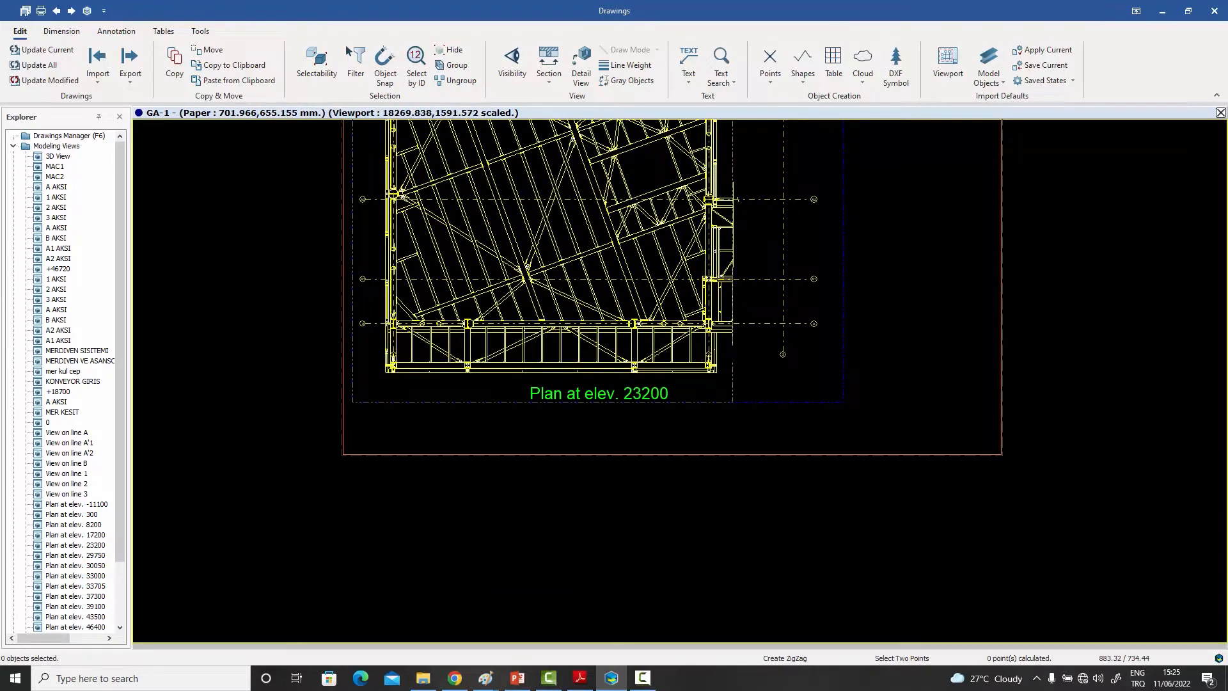
scroll(737, 277, "up", 4)
right_click(740, 230)
left_click(747, 236)
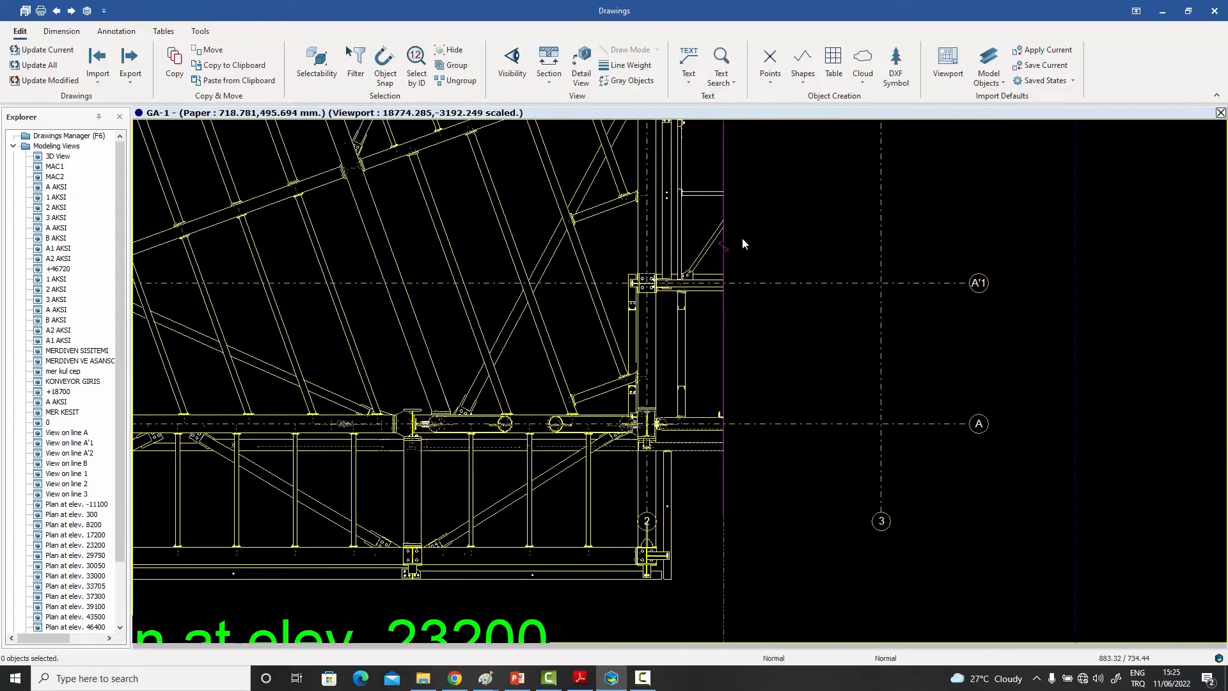
scroll(742, 240, "up", 4)
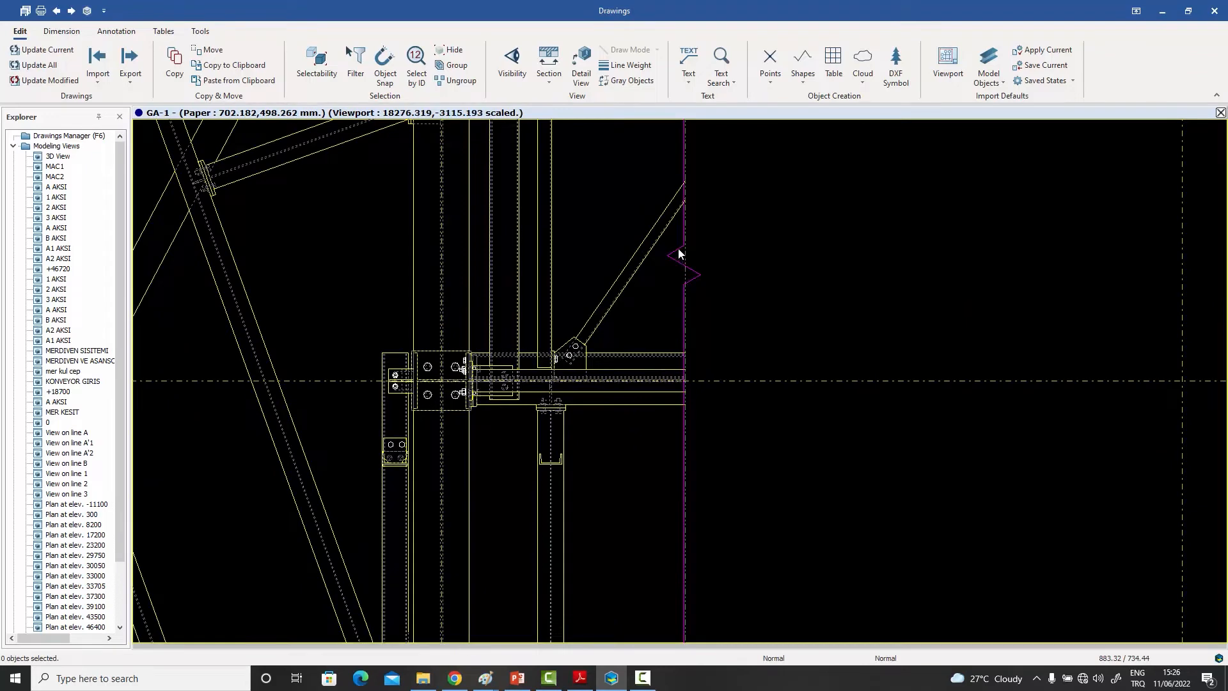
left_click_drag(679, 254, 683, 254)
scroll(731, 230, "down", 4)
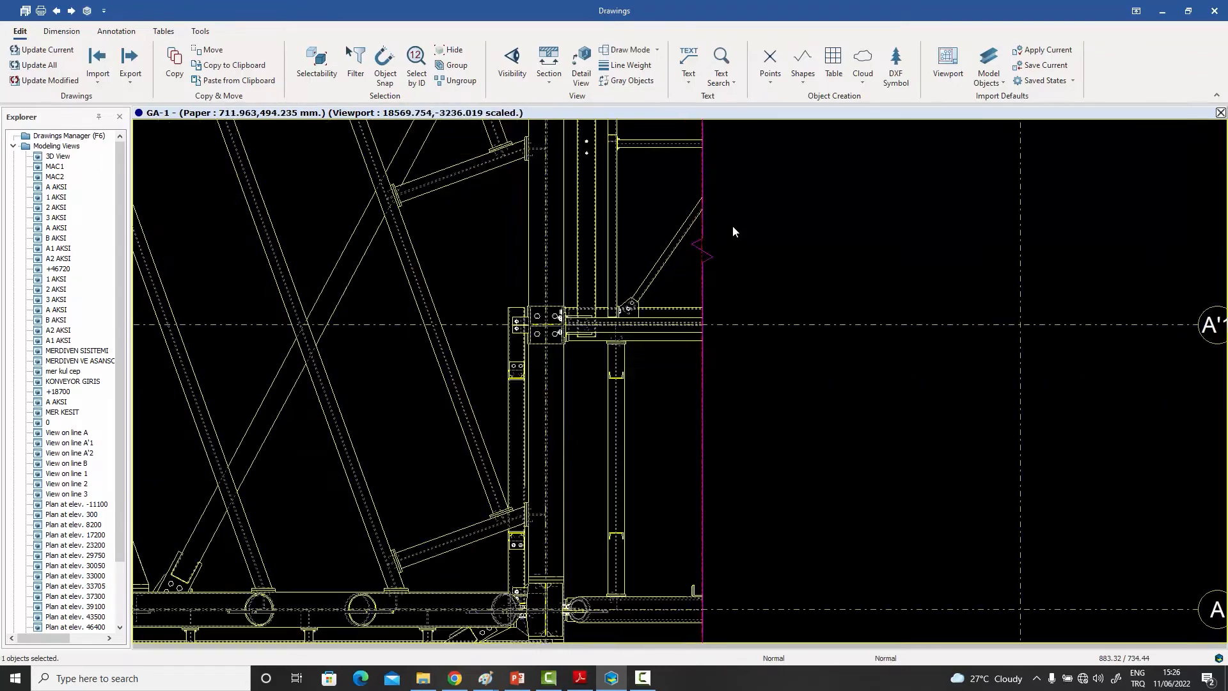
Step: Place a horizontal text with leader beside the annex, its arrow pointing at the break symbol on the cropped edge
middle_click_drag(748, 230, 670, 264)
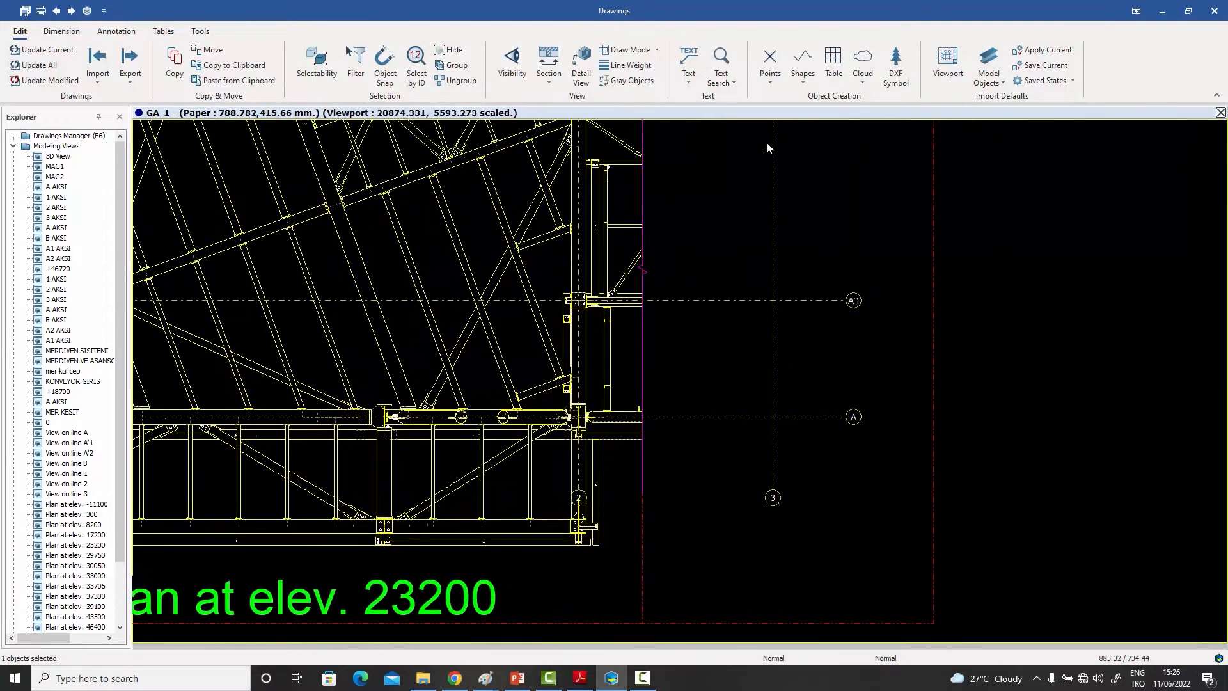
left_click(690, 82)
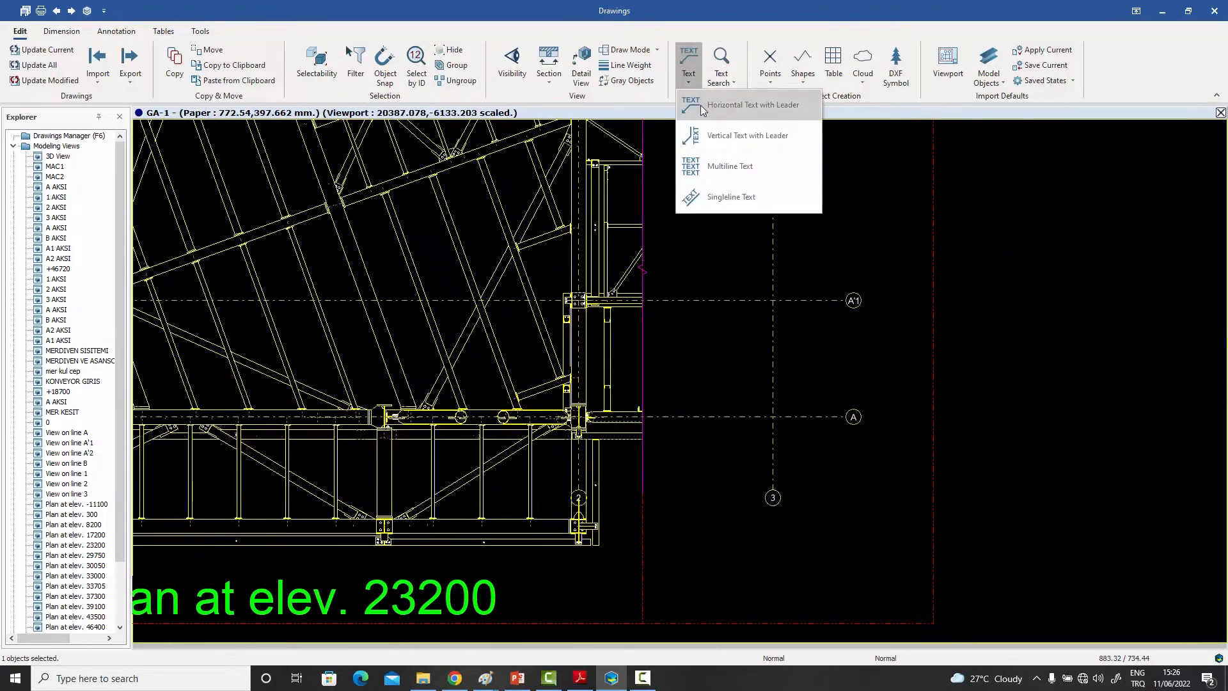
left_click(703, 106)
scroll(676, 263, "up", 2)
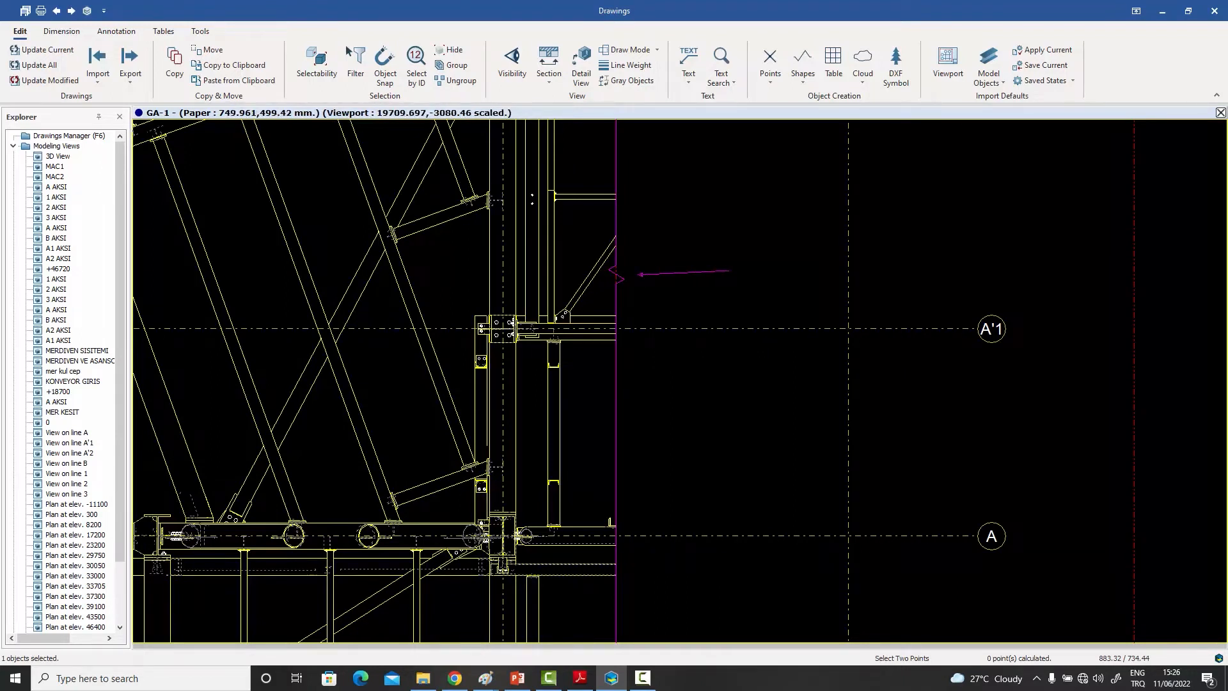
right_click(732, 219)
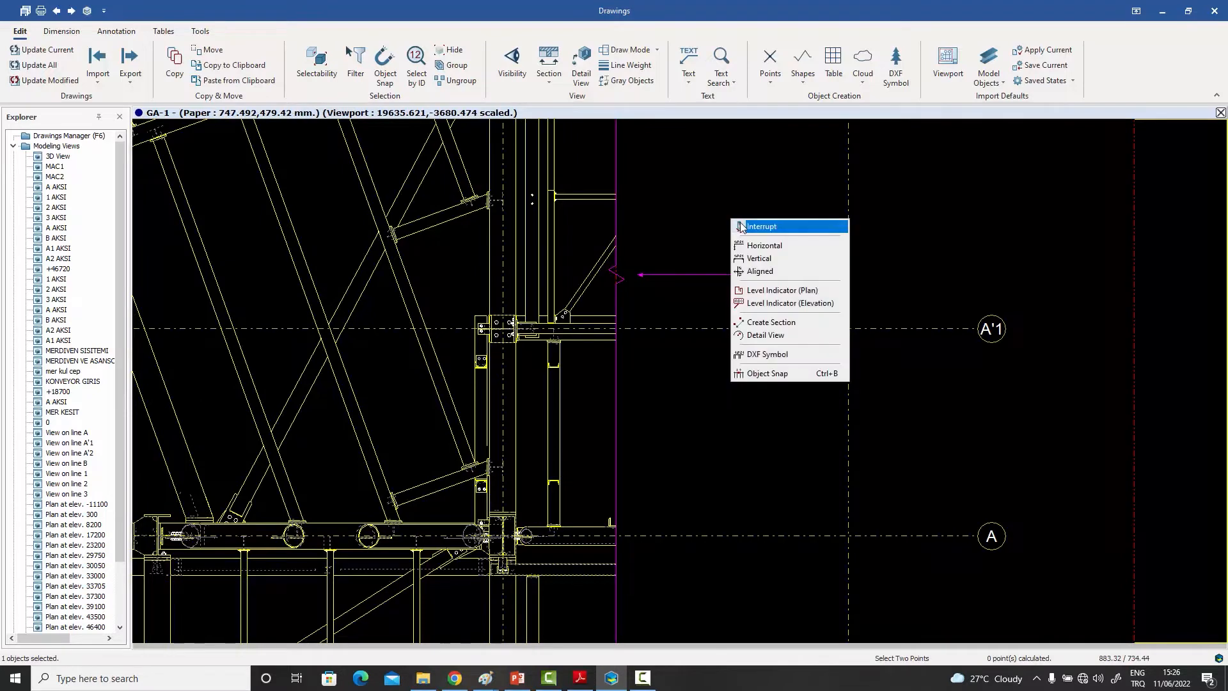
left_click(738, 227)
Step: Set the leader text at the break line to "equipment limits" and check the label on the drawing
double_click(695, 275)
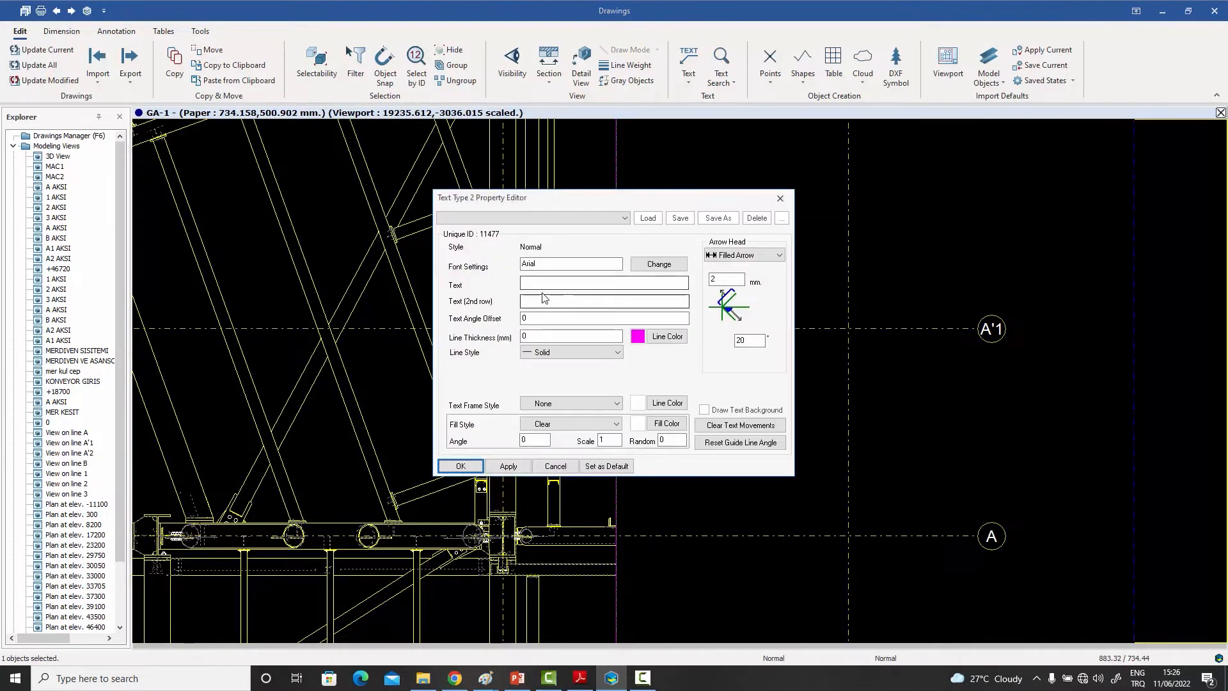
left_click(542, 281)
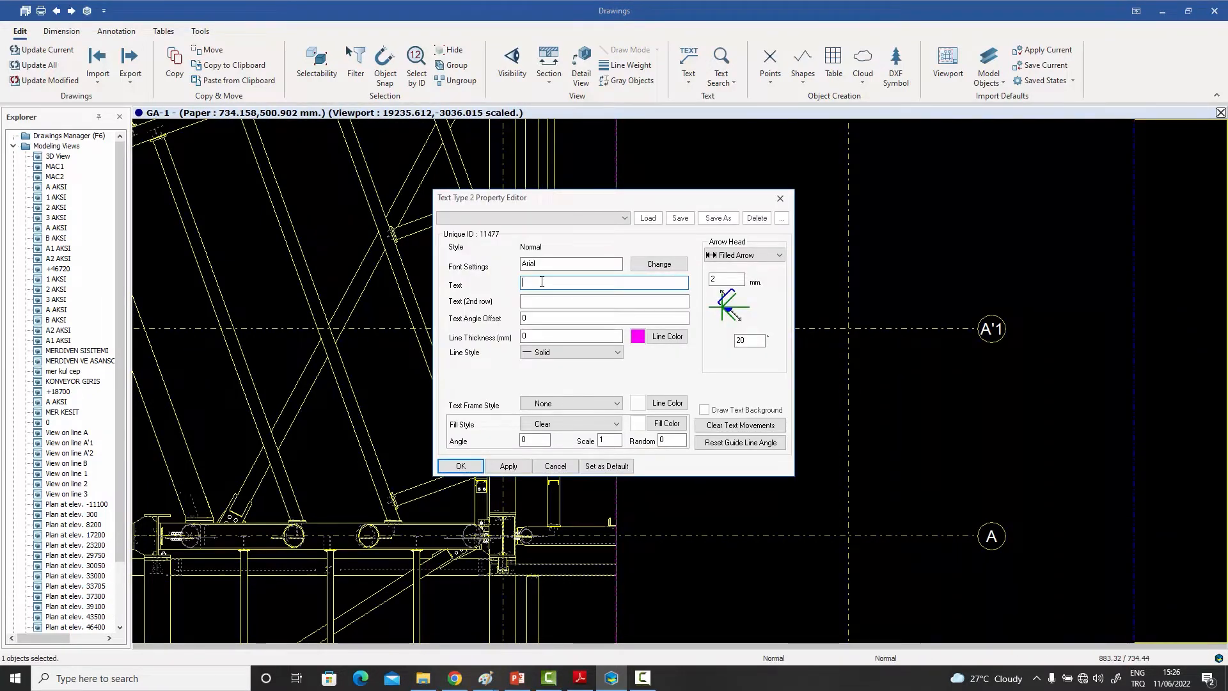
type("equipment limits")
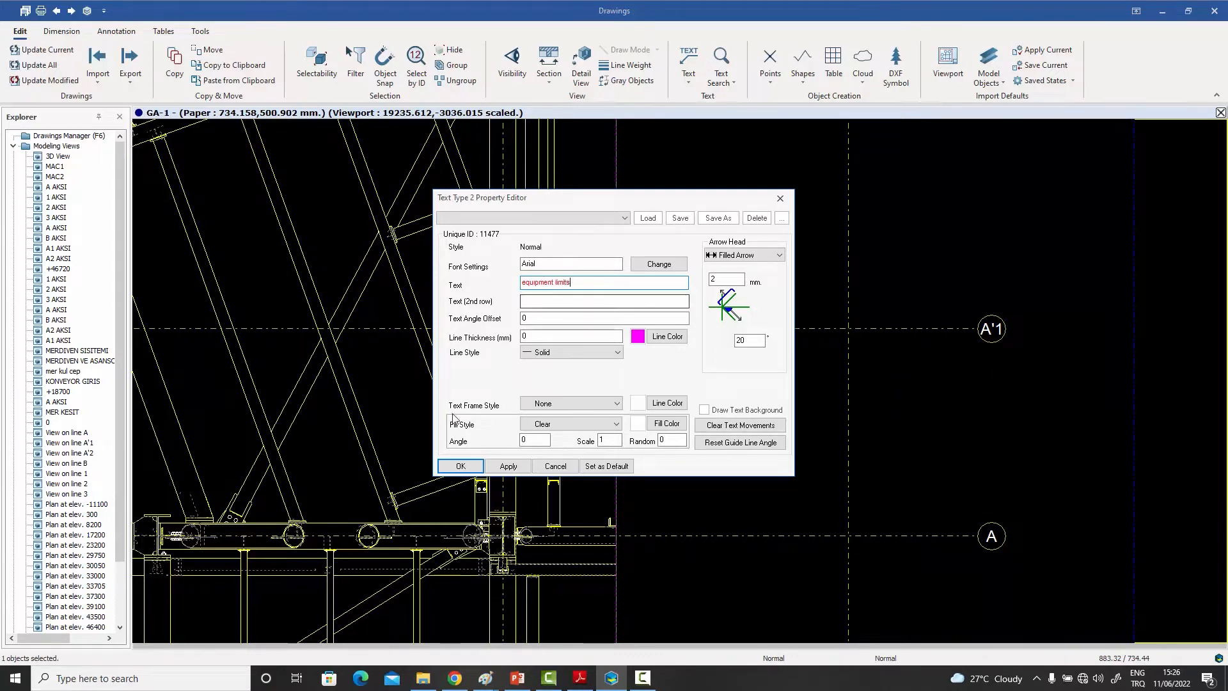
left_click(461, 466)
scroll(662, 201, "down", 5)
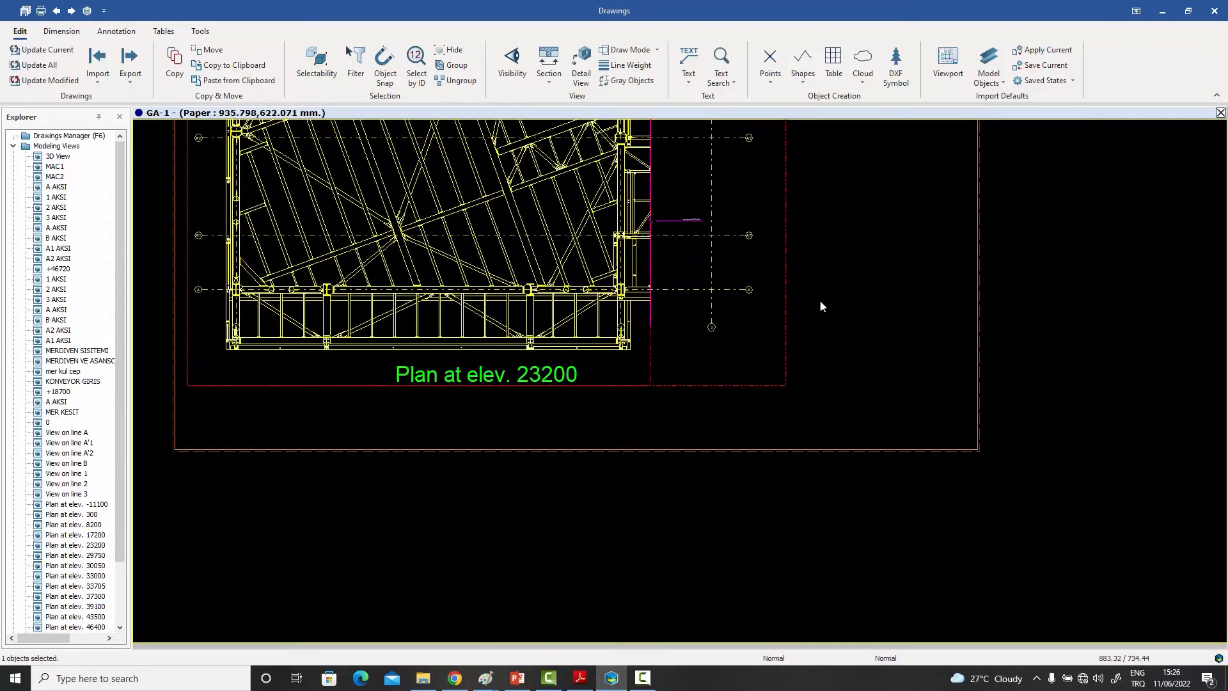
scroll(685, 212, "up", 4)
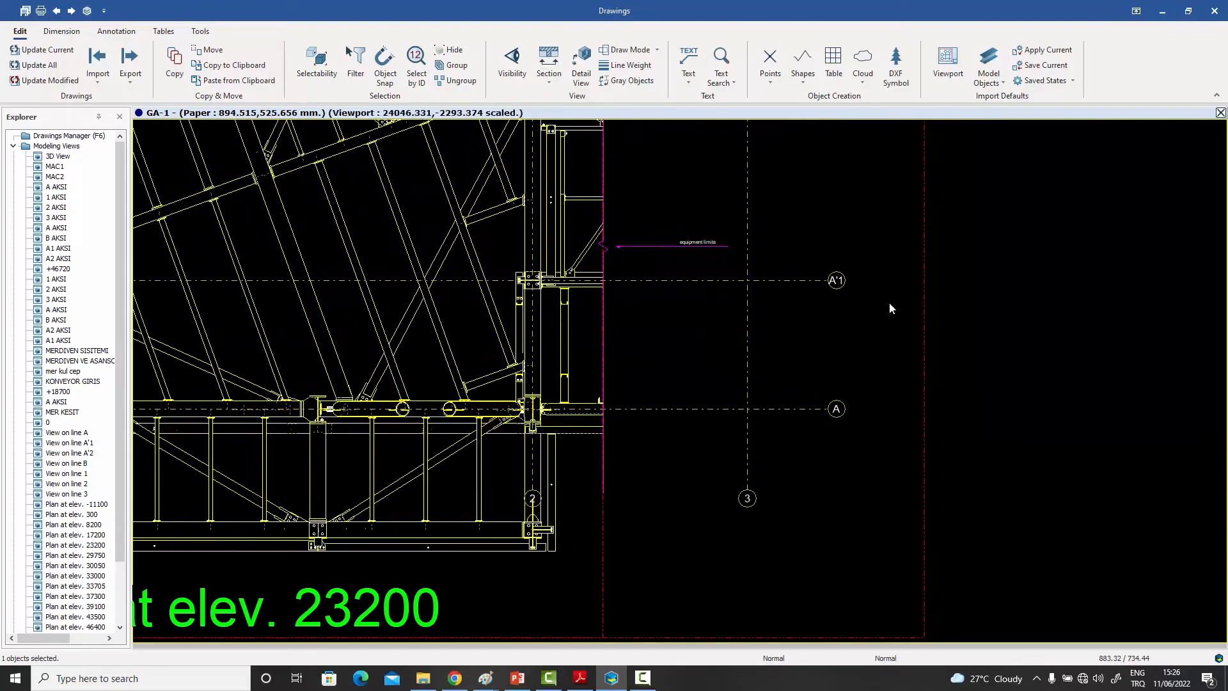
Step: Inspect the cropped edge with its break line and check the plan viewport's crop values in its detailing settings
scroll(651, 263, "down", 2)
middle_click_drag(678, 190, 658, 298)
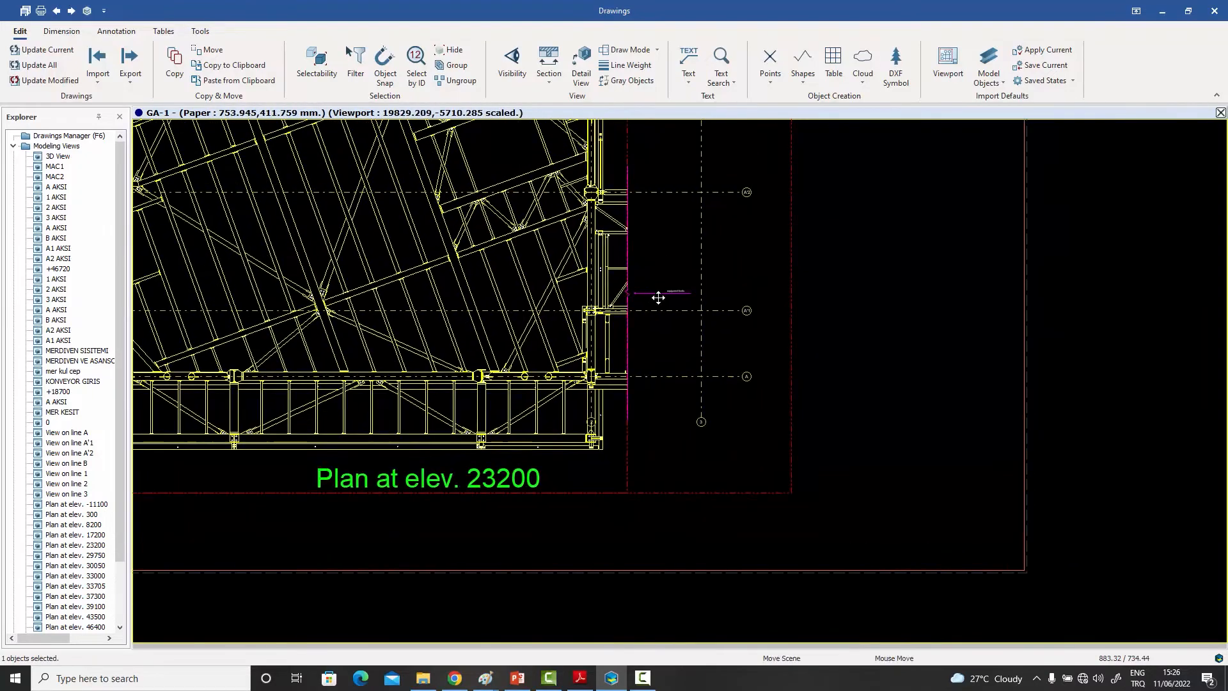
scroll(612, 271, "up", 3)
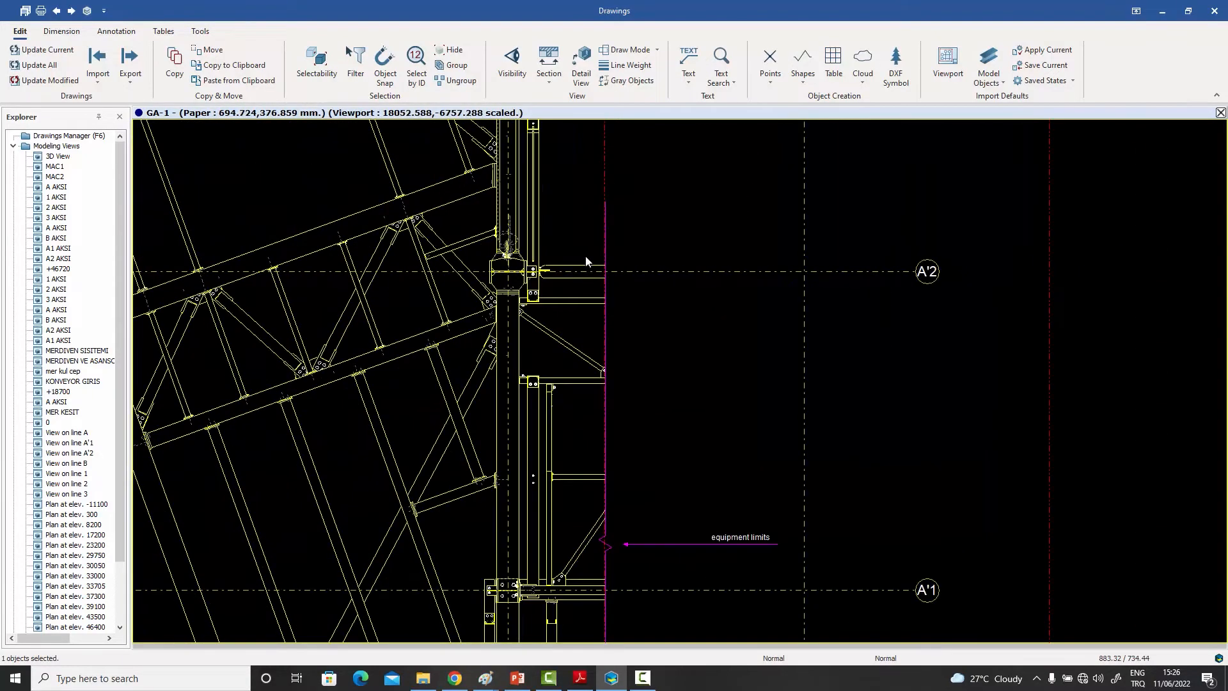
scroll(615, 374, "down", 3)
double_click(714, 298)
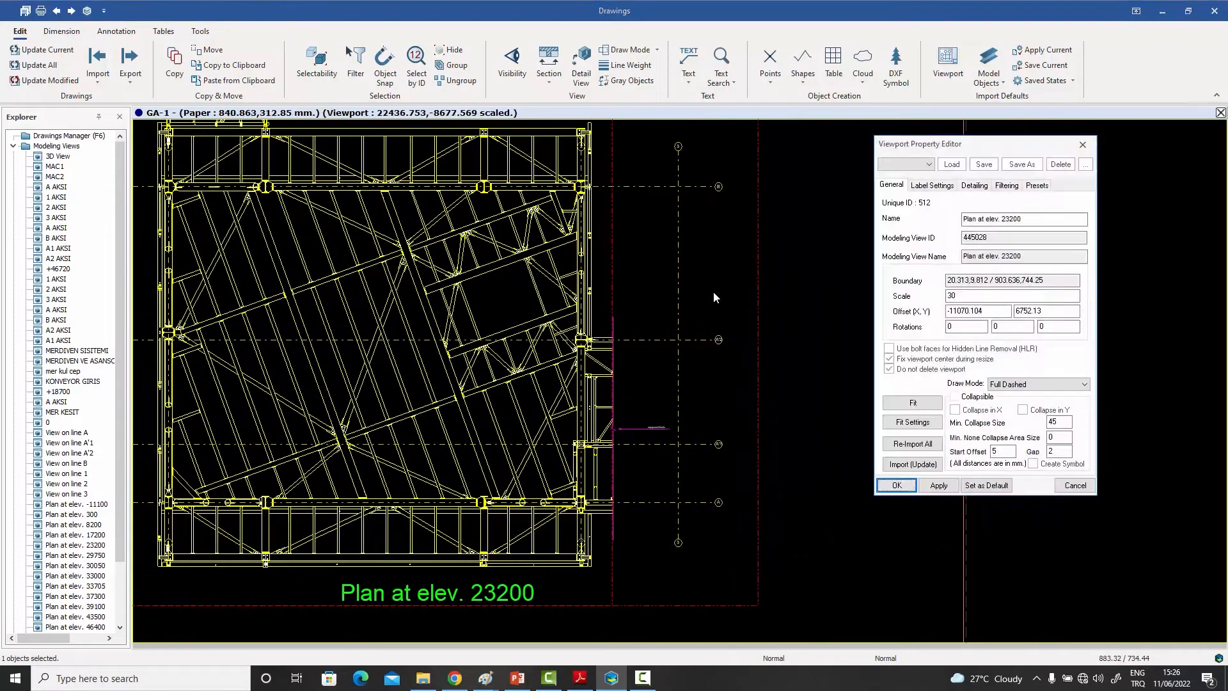
left_click(974, 185)
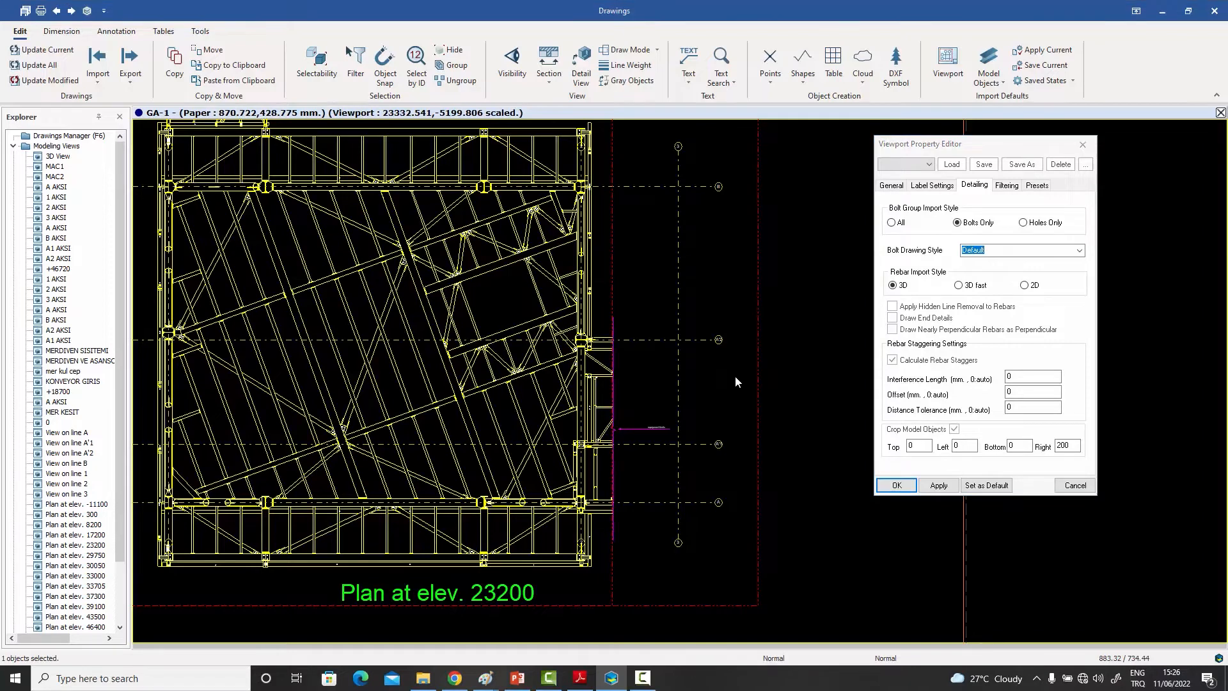
scroll(730, 295, "up", 3)
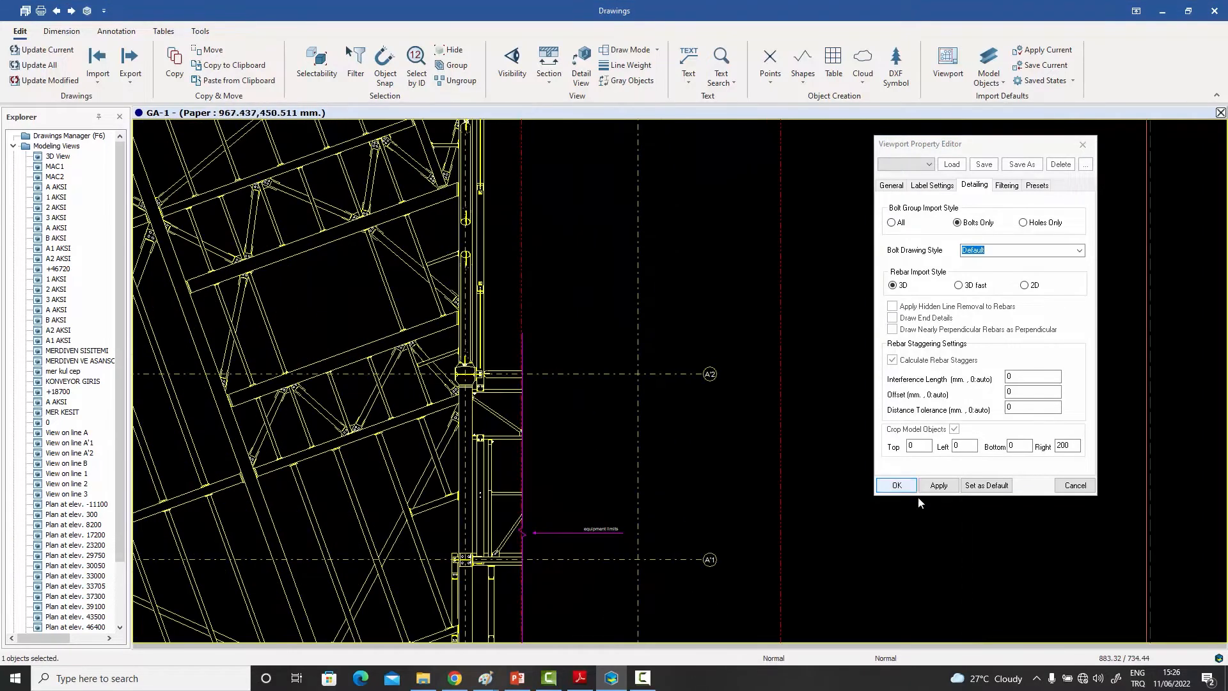
left_click(897, 485)
scroll(708, 317, "down", 3)
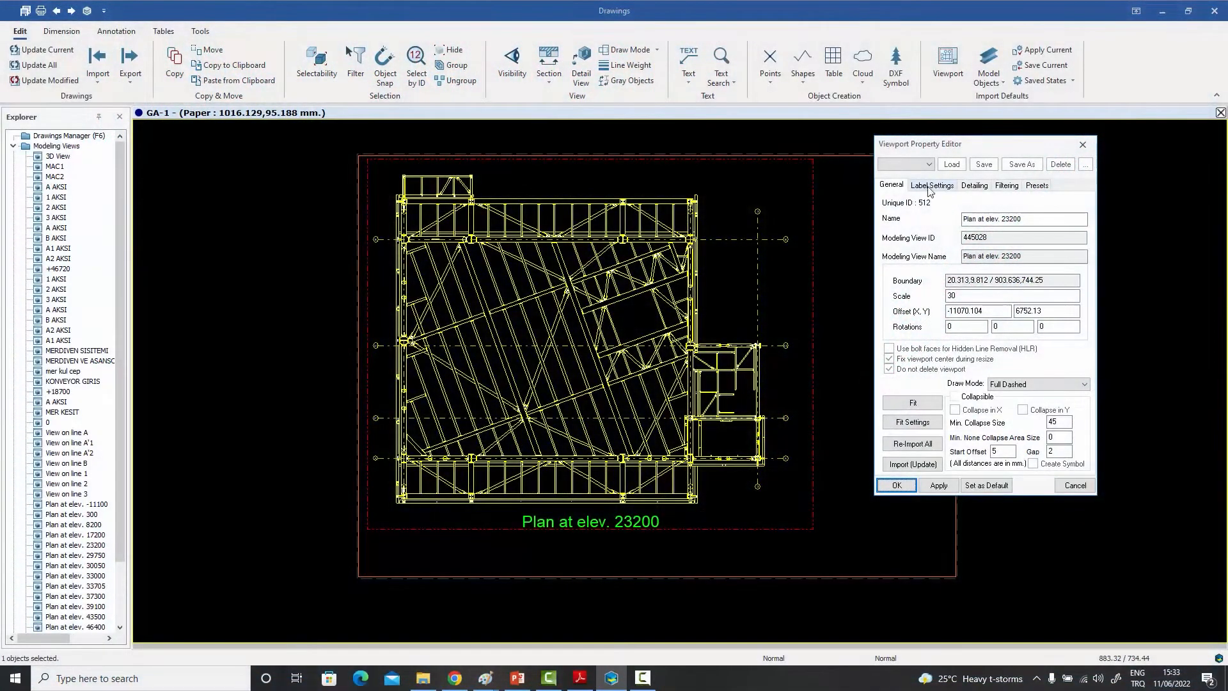
Step: Review the plan viewport's label, detailing and filtering settings
left_click(931, 187)
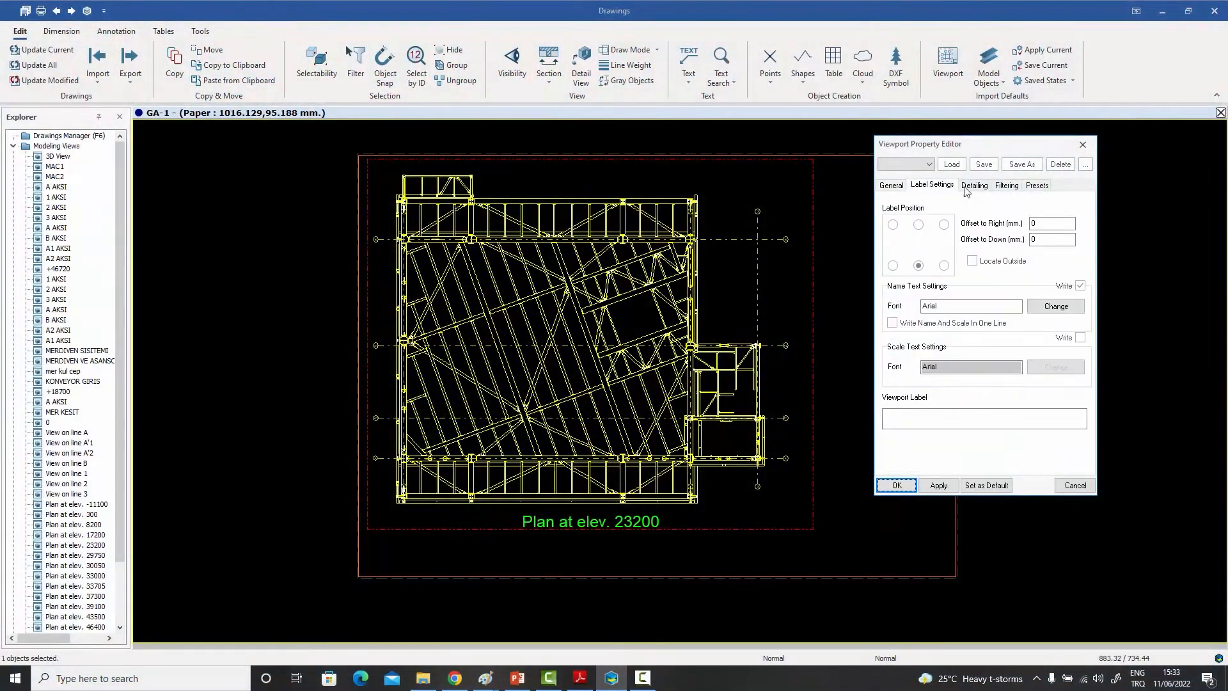
left_click(985, 186)
left_click(1011, 187)
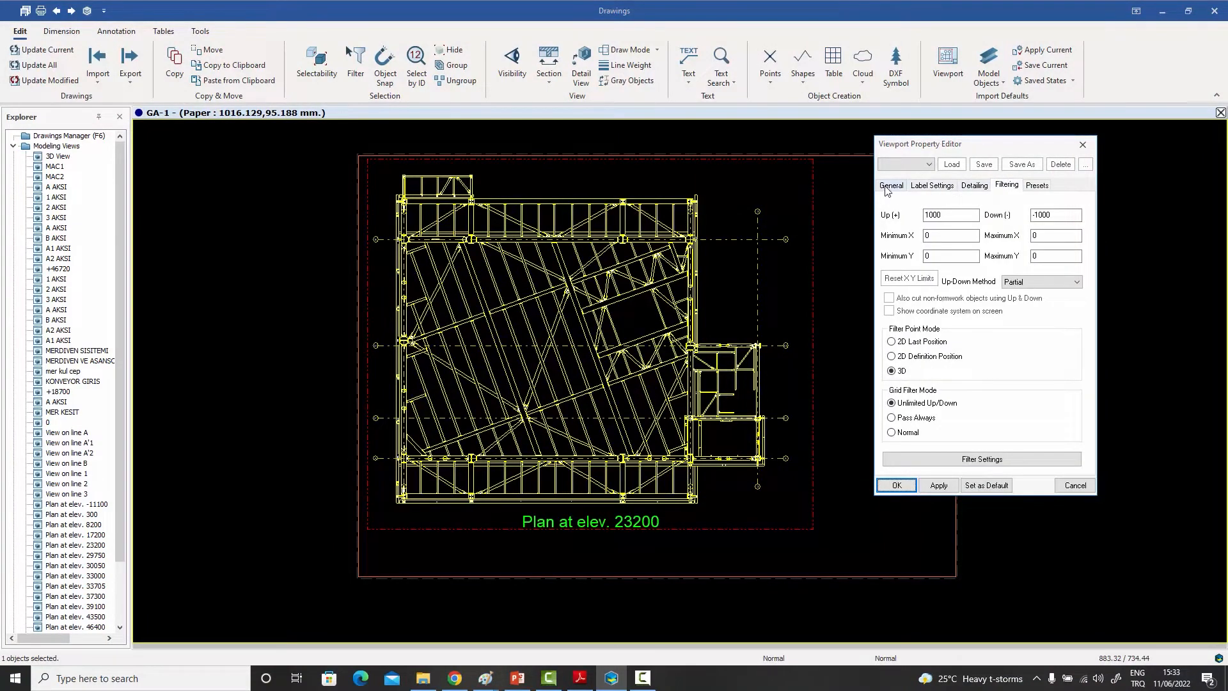
left_click(1083, 145)
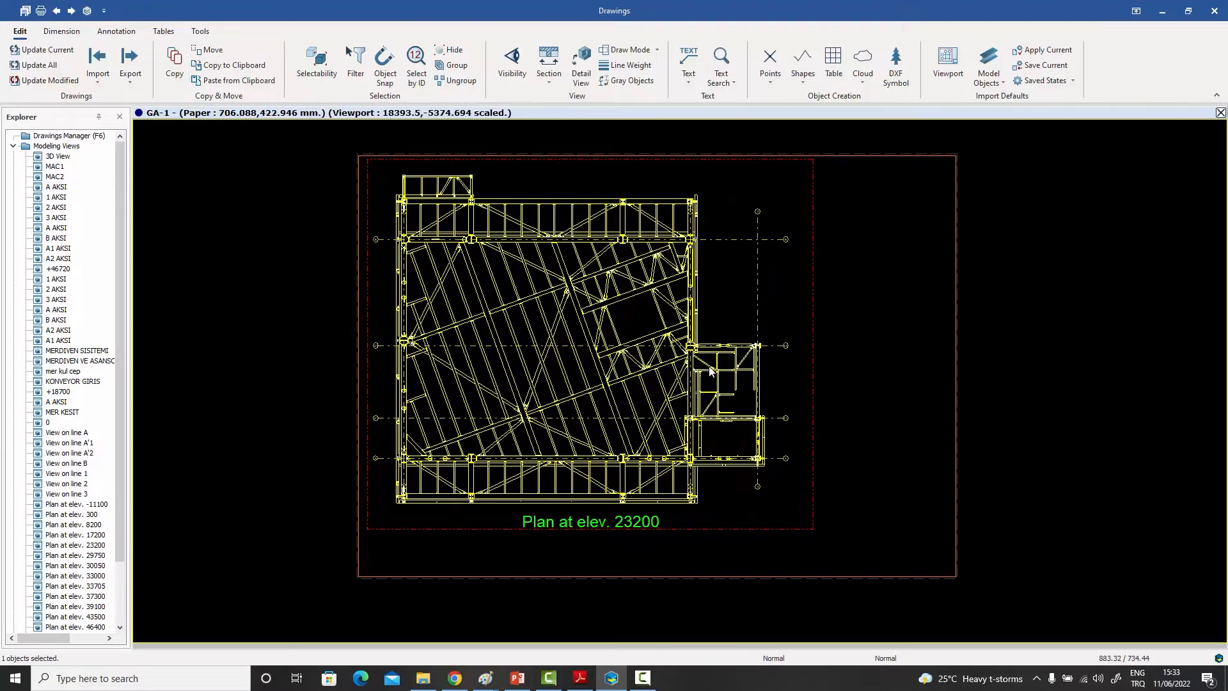
Step: Check which object types the plan viewport imports in its filter options, and close the viewport properties
double_click(750, 186)
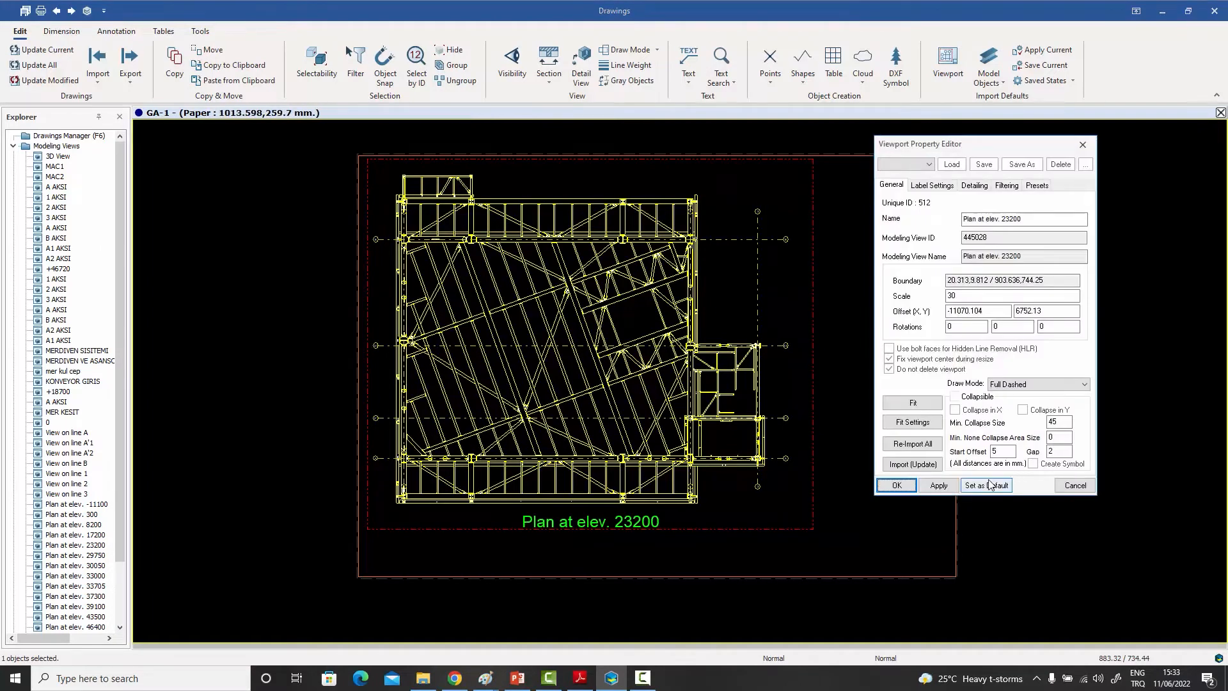
left_click(1007, 186)
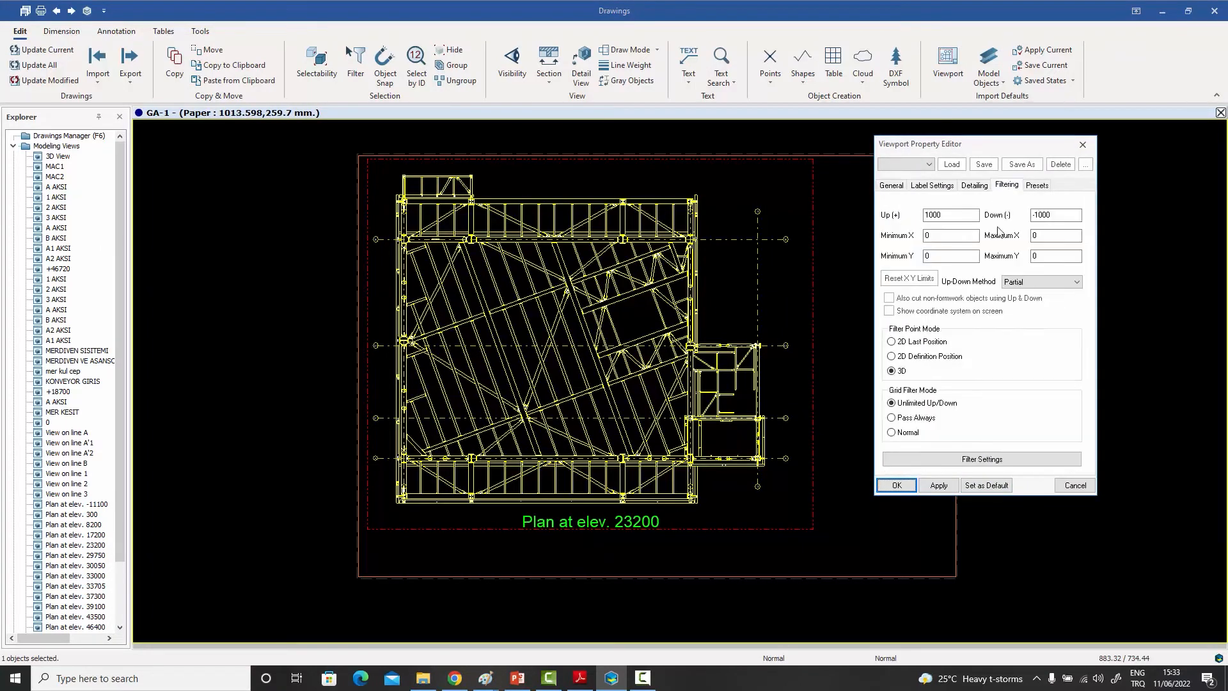
left_click(984, 460)
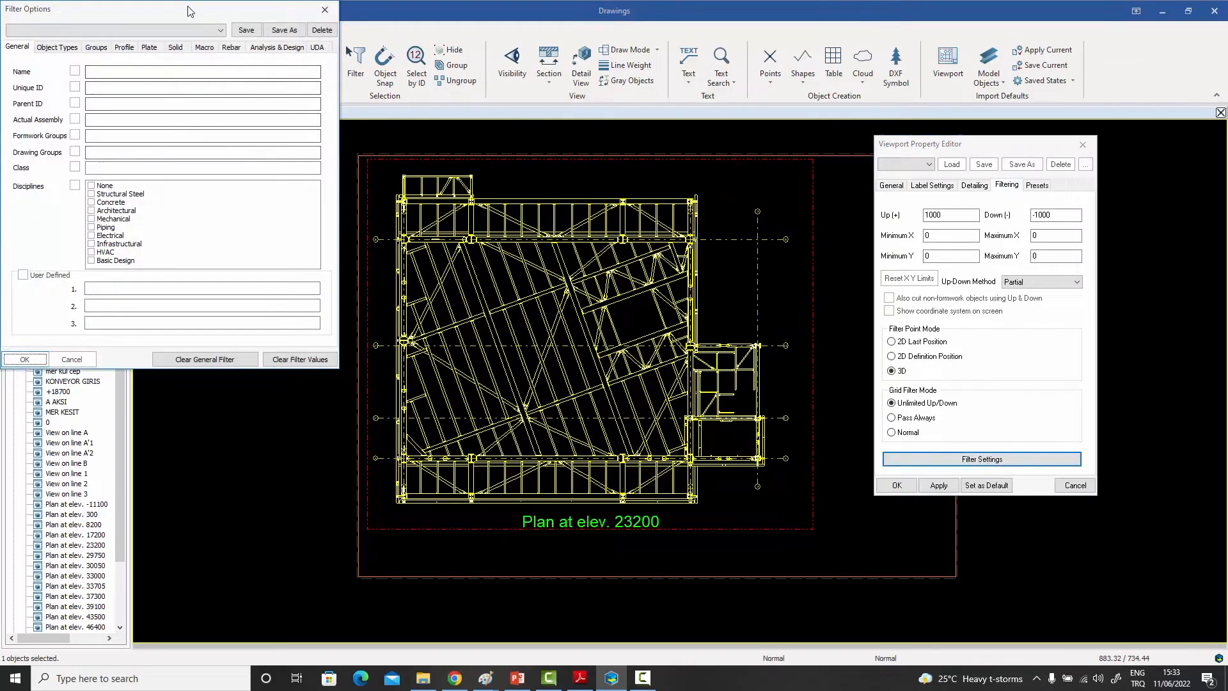
left_click_drag(189, 11, 494, 74)
left_click(363, 110)
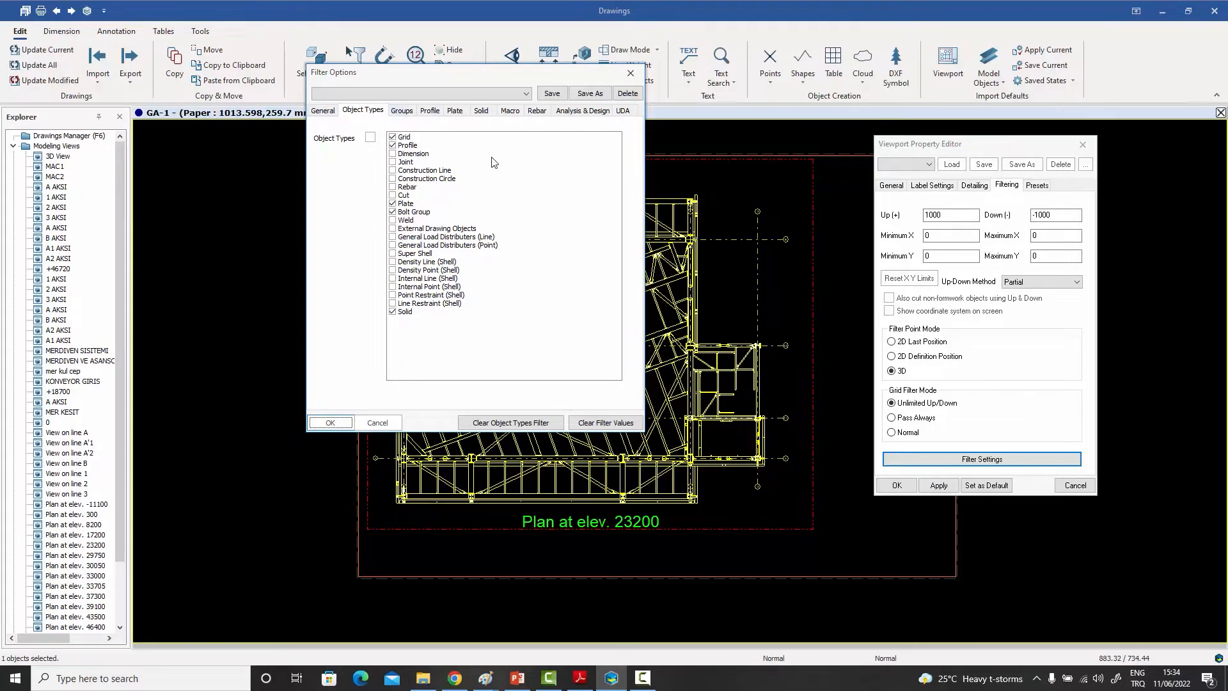
left_click(630, 74)
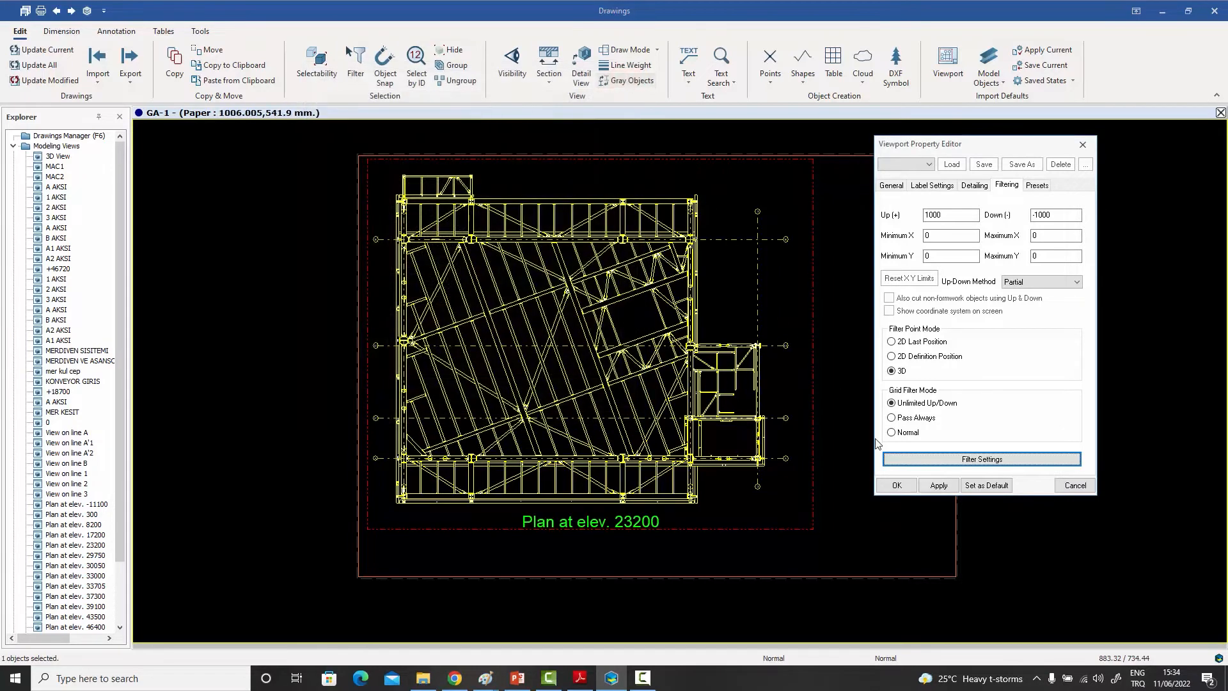
left_click(894, 486)
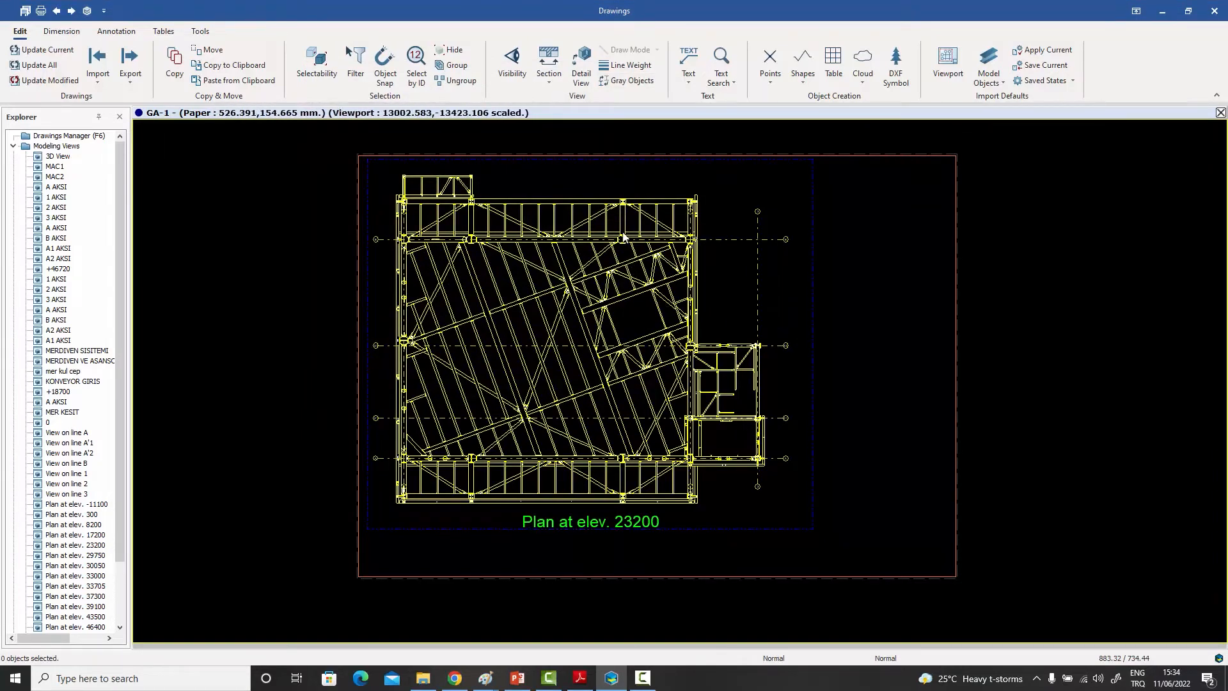
Step: Select the long beam along the plan's upper edge and view its frame display properties
scroll(575, 211, "up", 1)
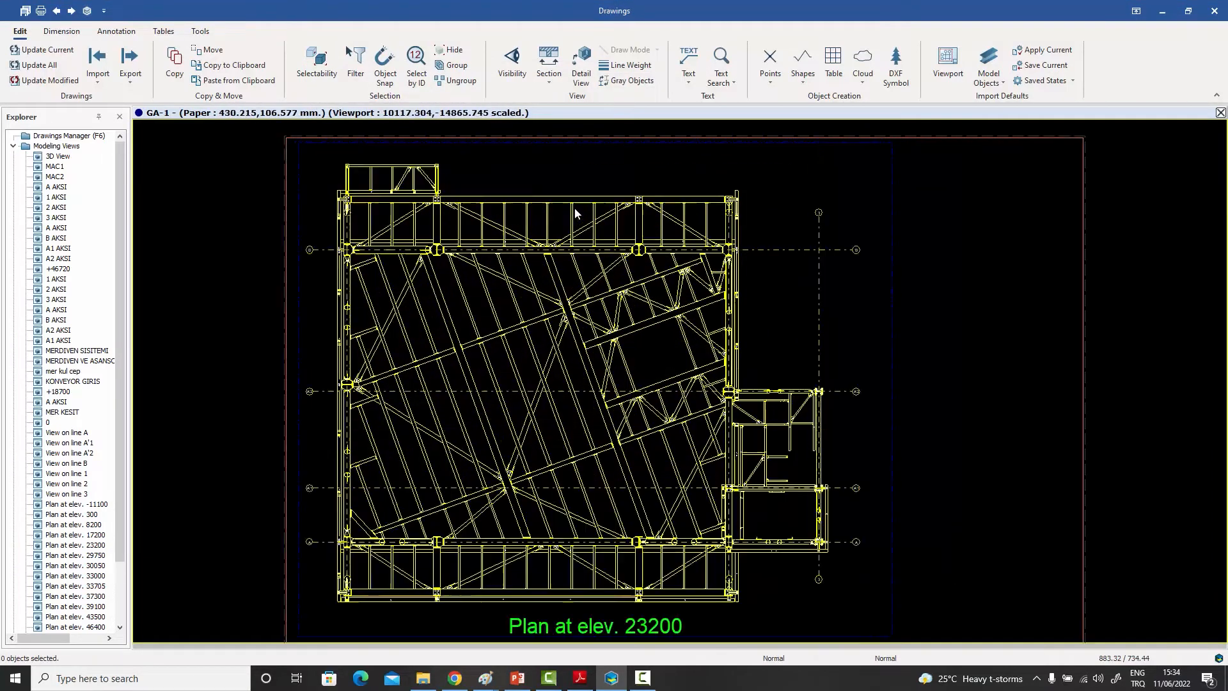
left_click(543, 194)
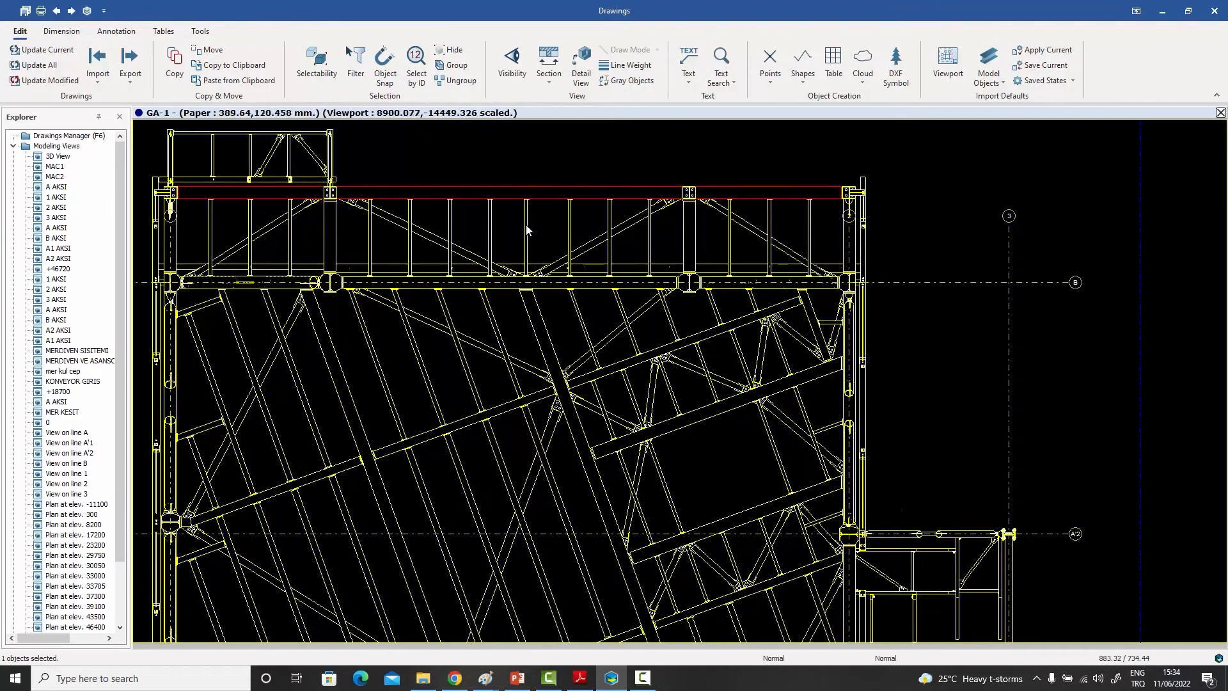
left_click(568, 214)
double_click(558, 187)
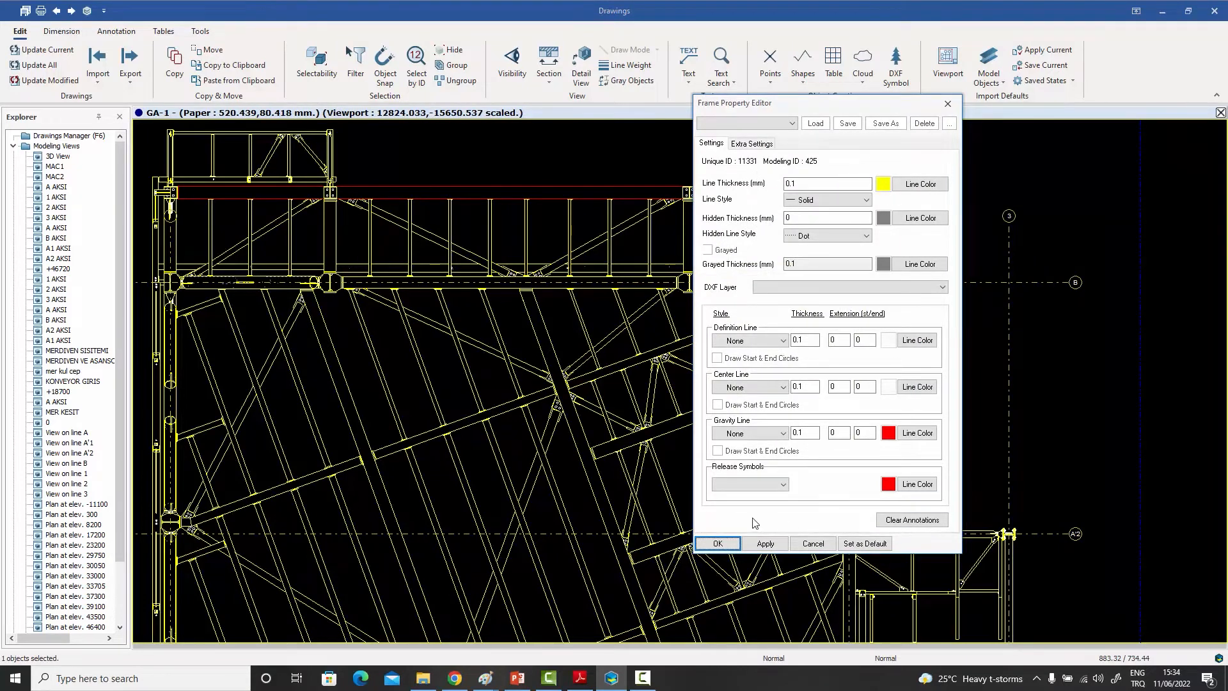
left_click(948, 103)
Step: View the display properties of the plate at the column connection on grid line B
scroll(707, 224, "up", 6)
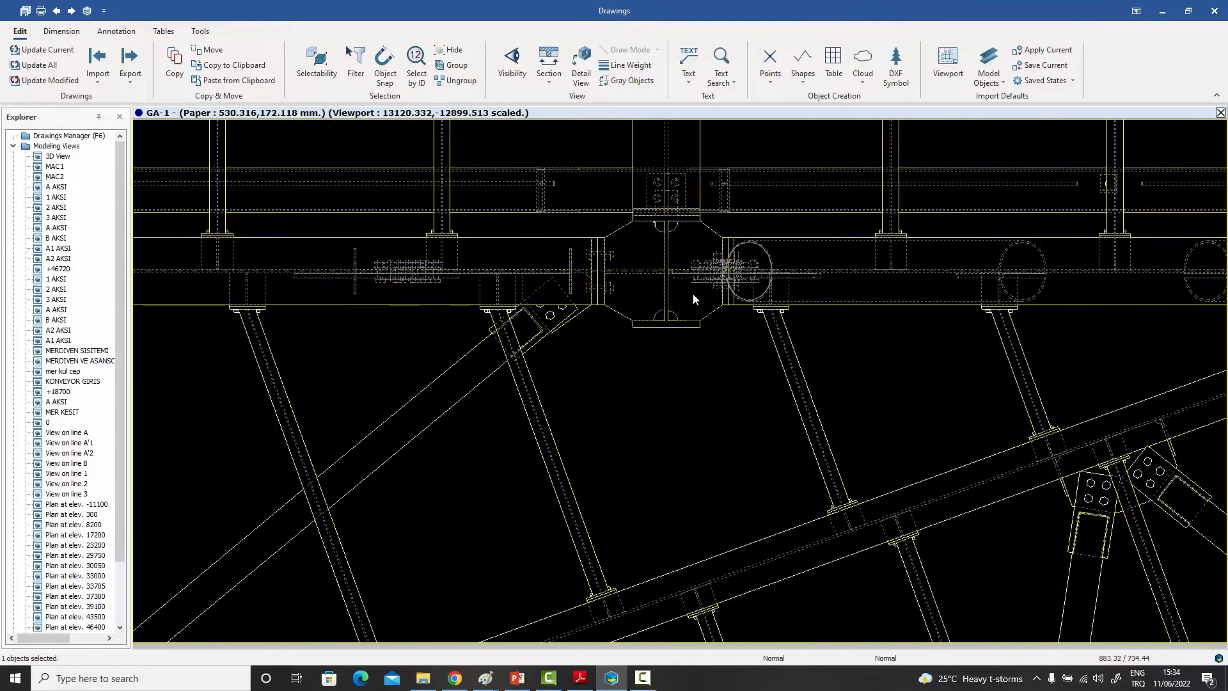
double_click(569, 330)
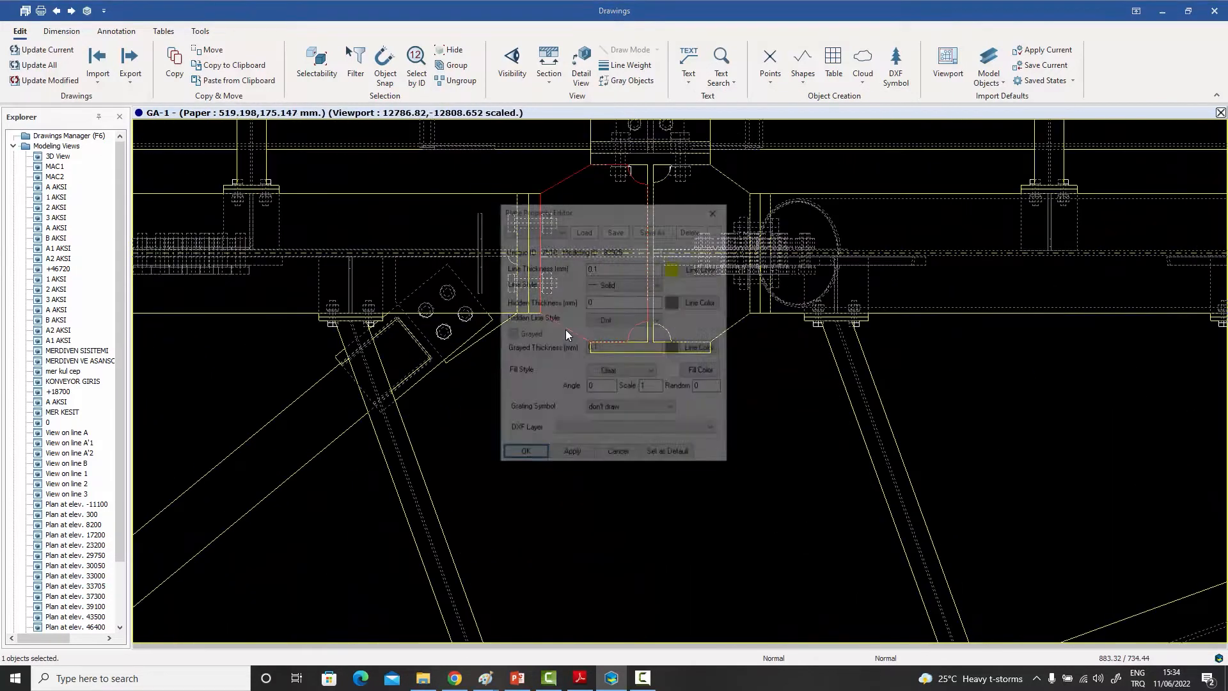
left_click_drag(575, 210, 852, 143)
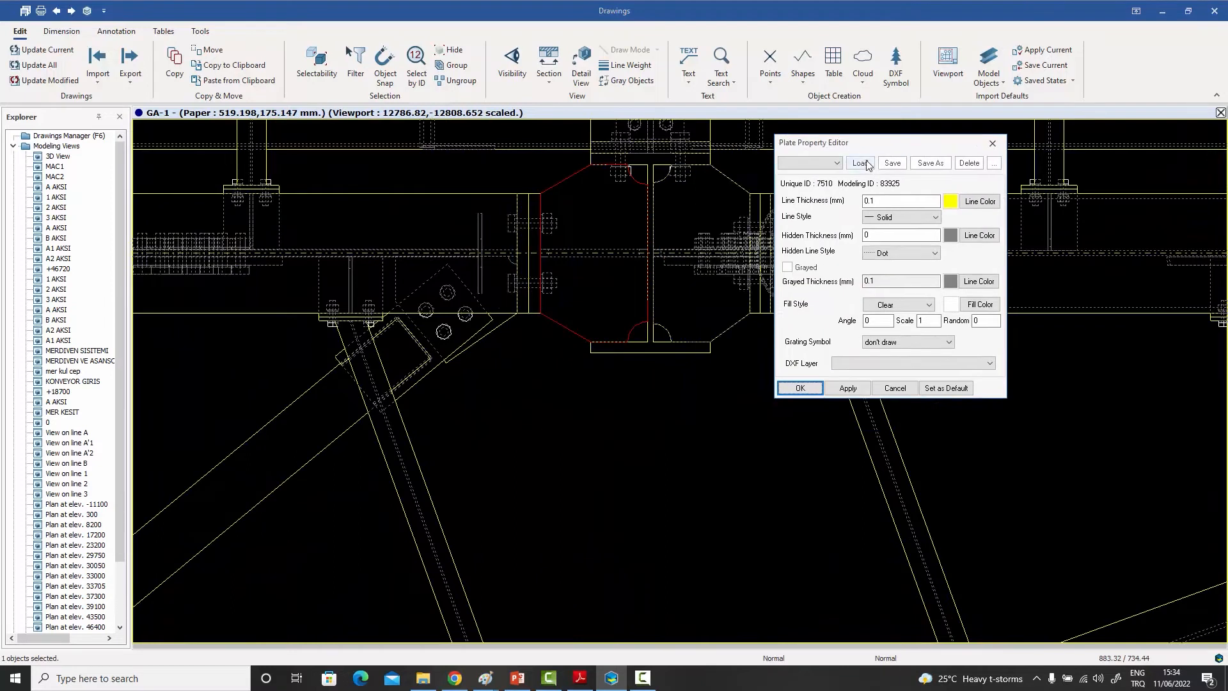
left_click(992, 143)
Step: View the display properties of the four-bolt group at the brace connection beside the column
left_click(550, 289)
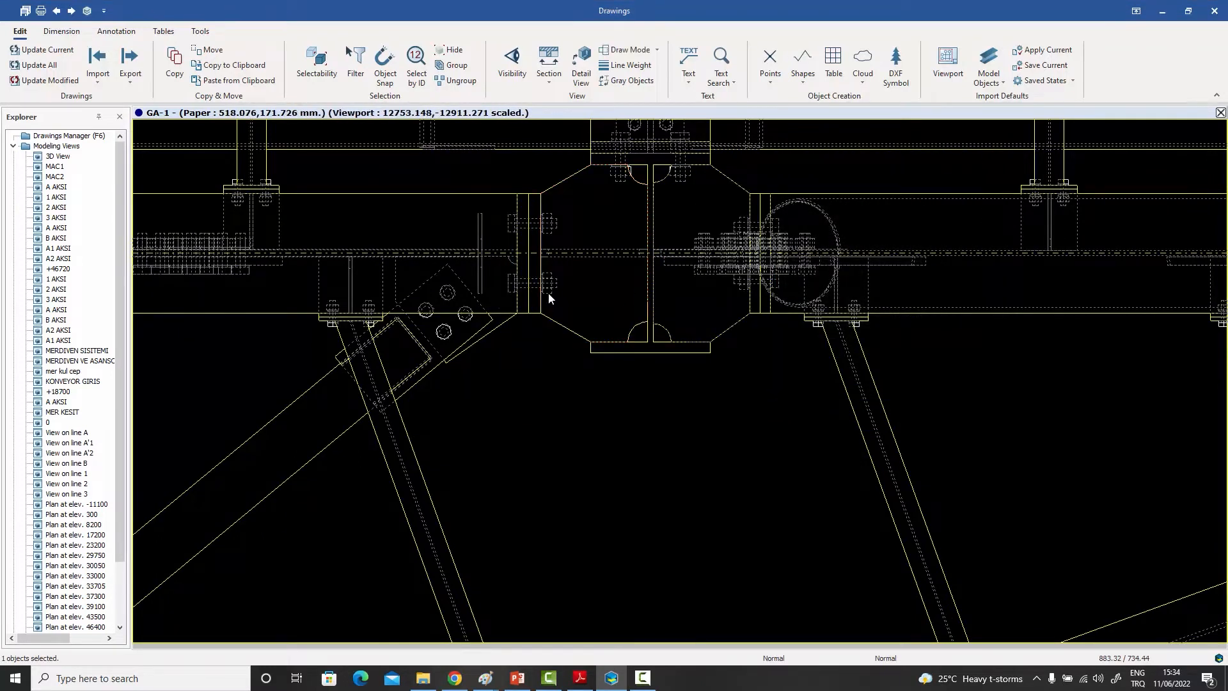
left_click(449, 335)
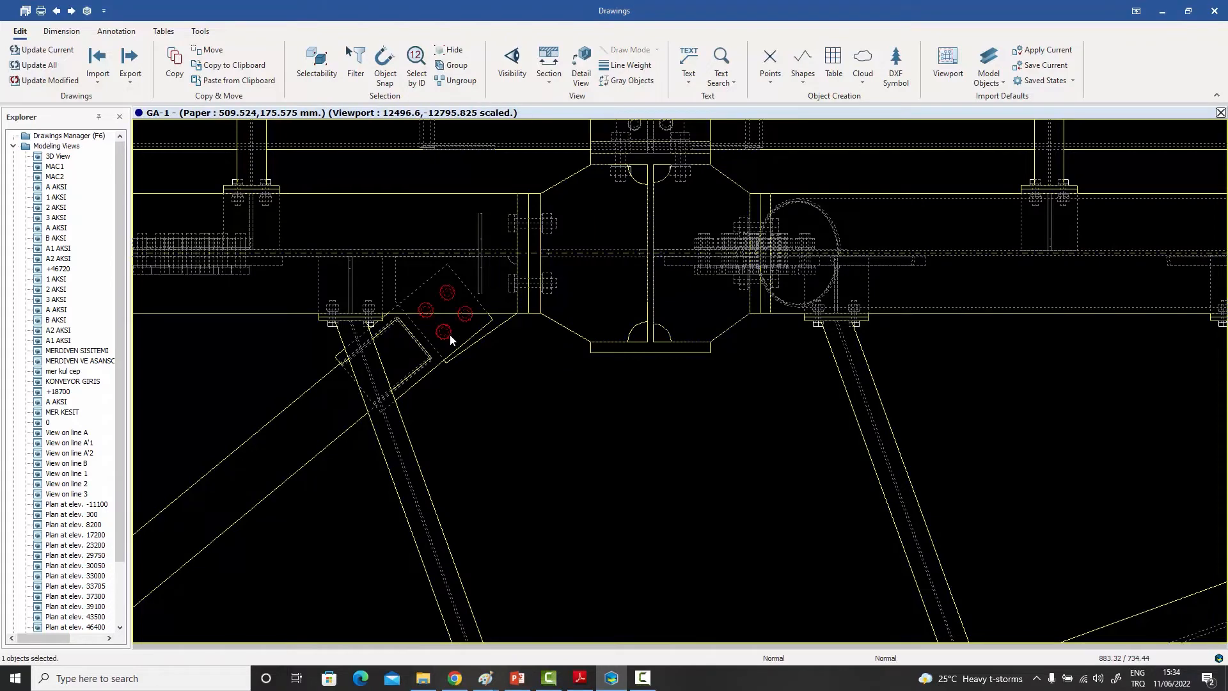
double_click(450, 336)
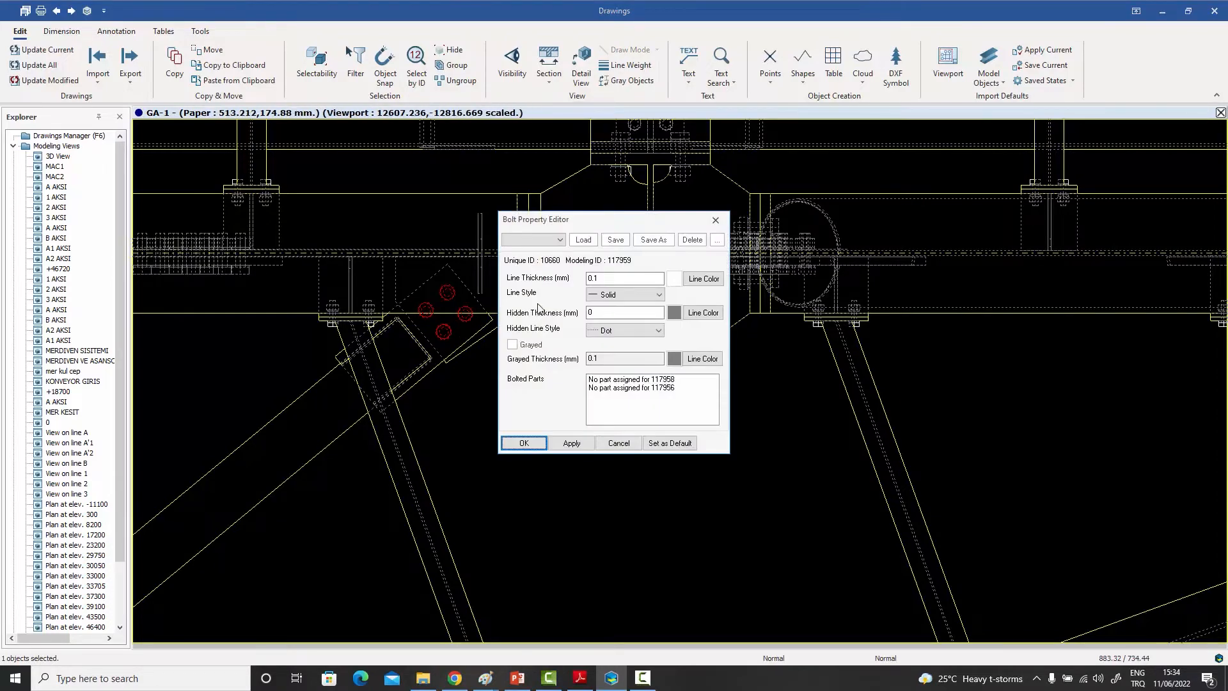
left_click(715, 222)
scroll(547, 315, "down", 6)
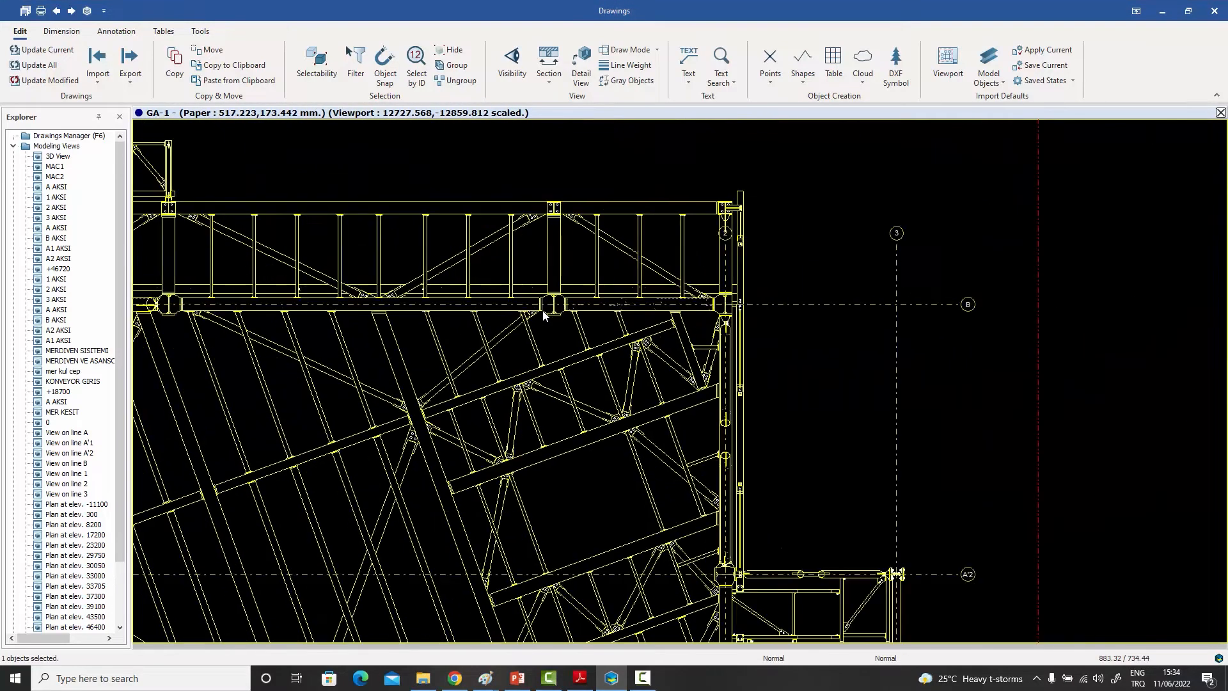
scroll(530, 352, "up", 2)
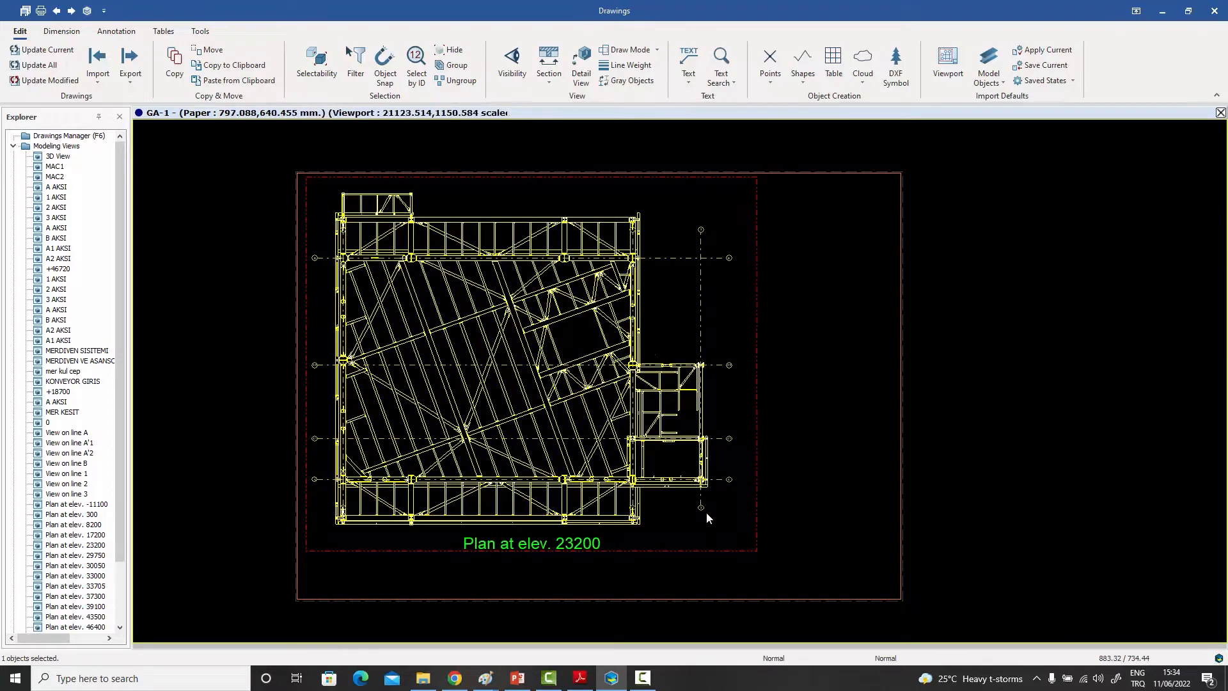
Step: Select all model objects in the plan viewport and list them by type in the grouped object selection
mouse_move(727, 532)
left_mouse_down()
mouse_move(395, 365)
mouse_move(322, 187)
left_mouse_up()
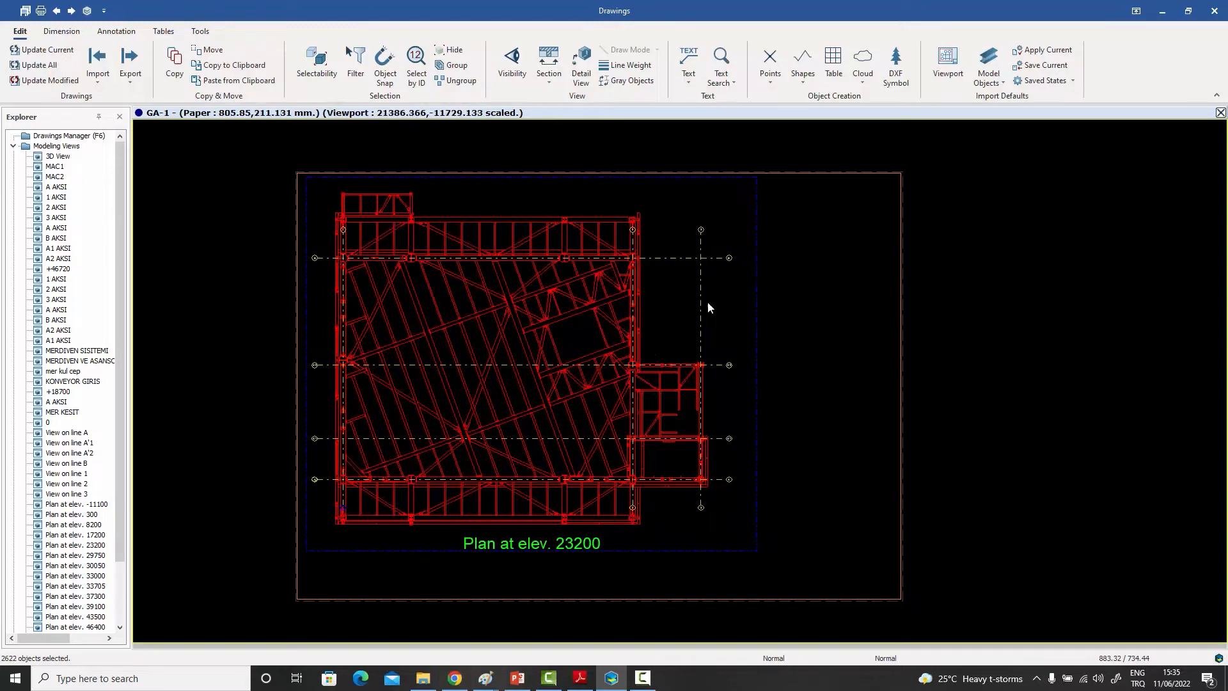
left_click(736, 514)
left_click_drag(452, 258, 336, 193)
key("Return")
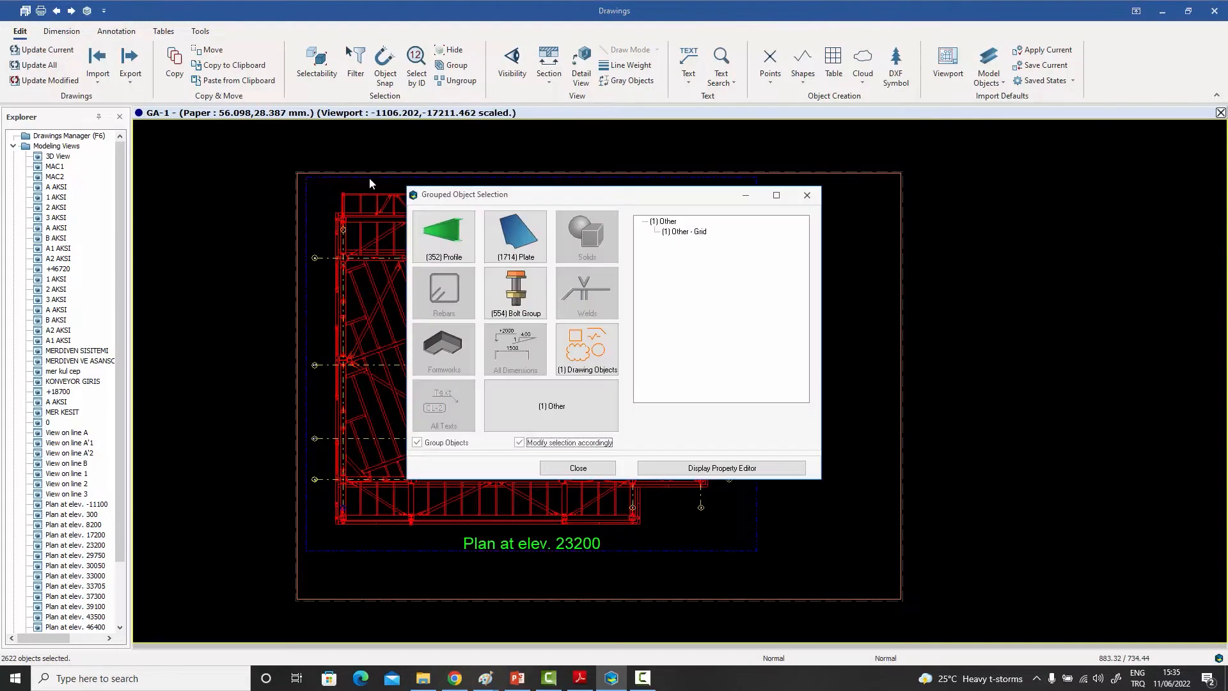
left_click_drag(540, 197, 811, 128)
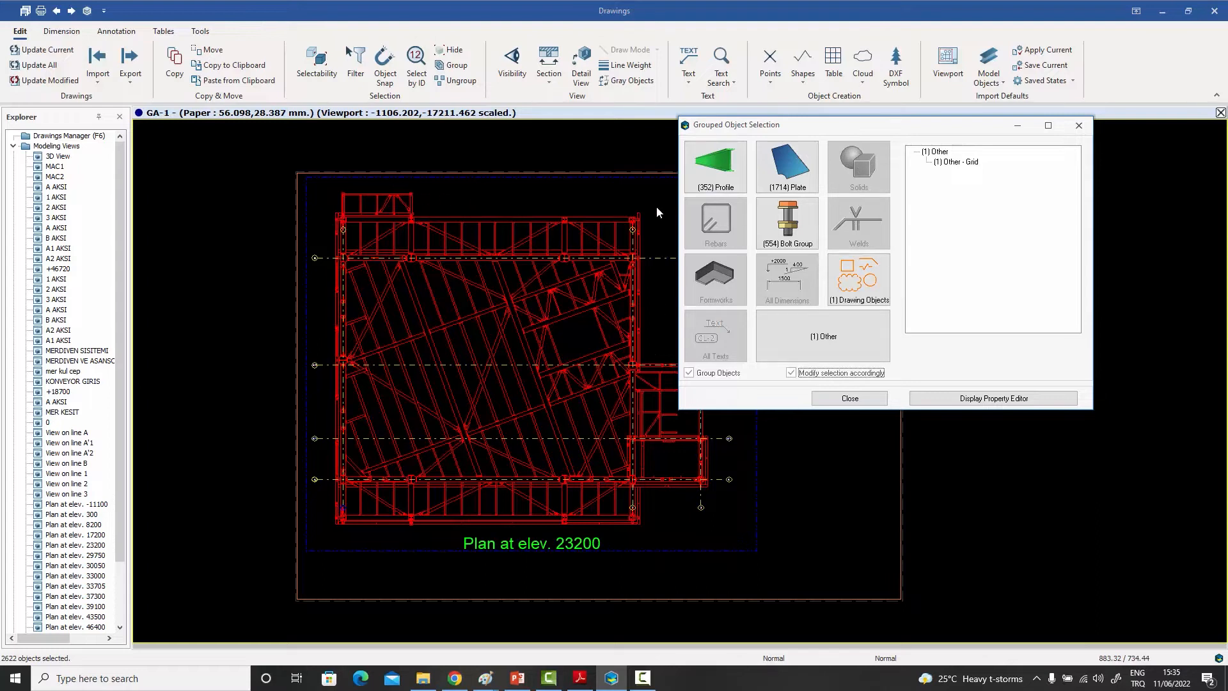
Step: Narrow the grouped selection to all profiles in the plan and open their frame display properties
left_click(721, 168)
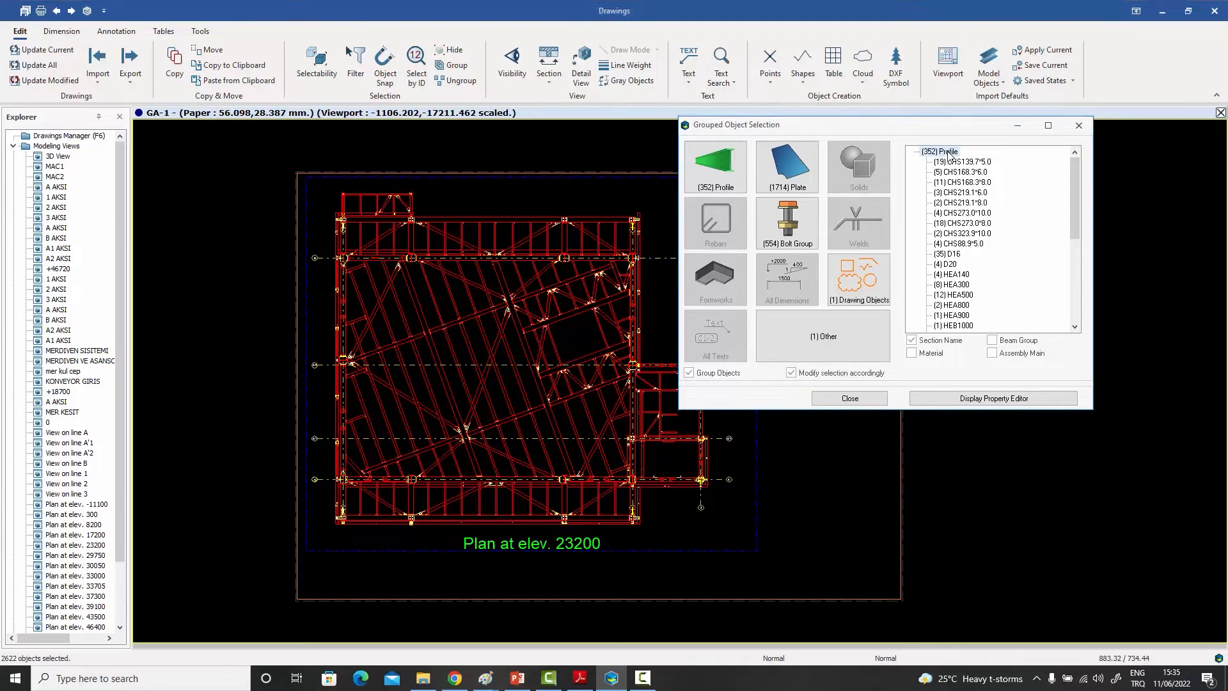
double_click(948, 152)
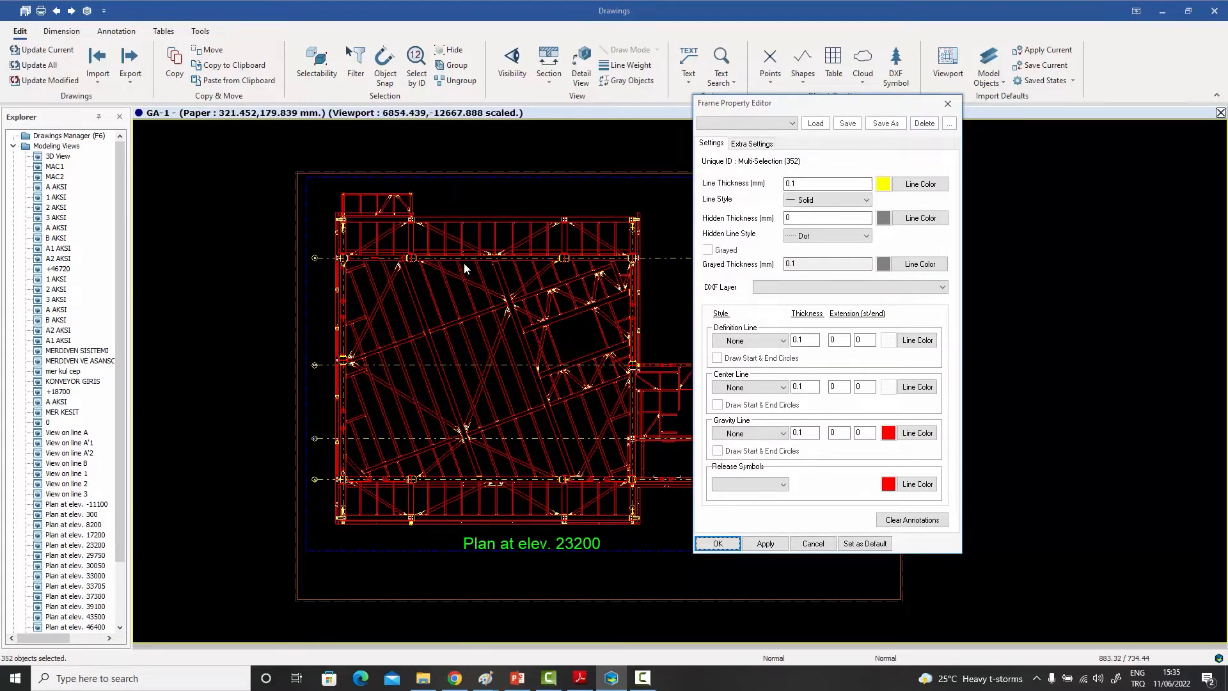
scroll(589, 308, "up", 10)
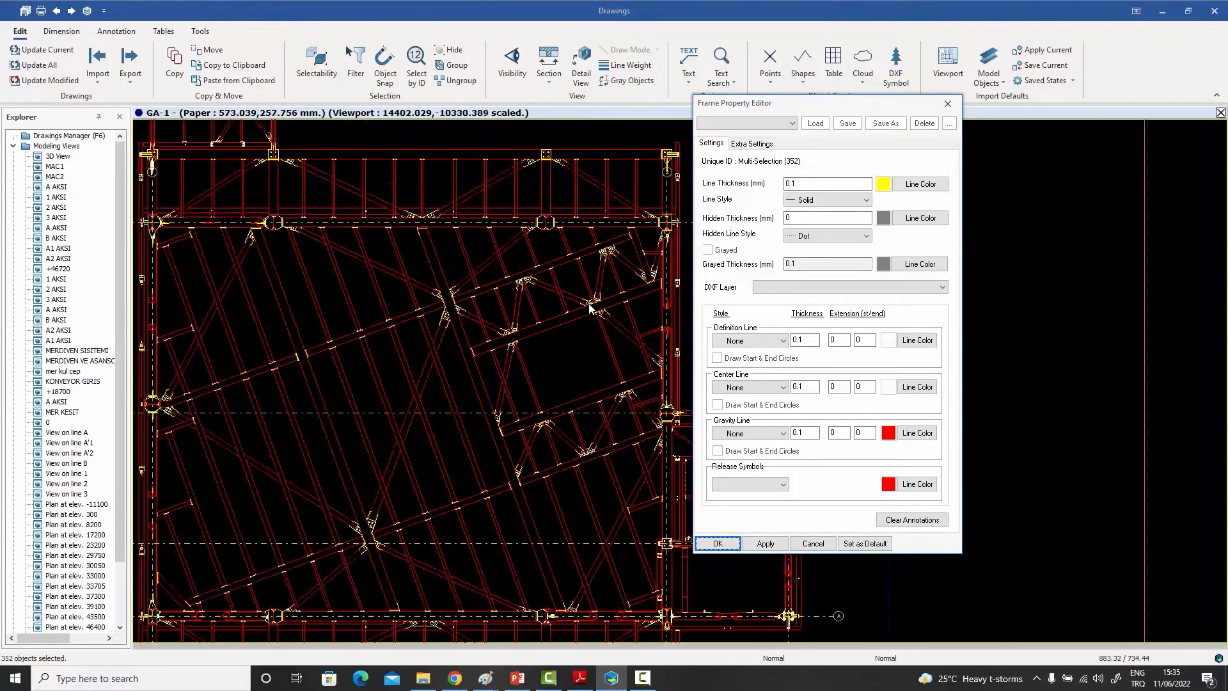
scroll(583, 304, "down", 10)
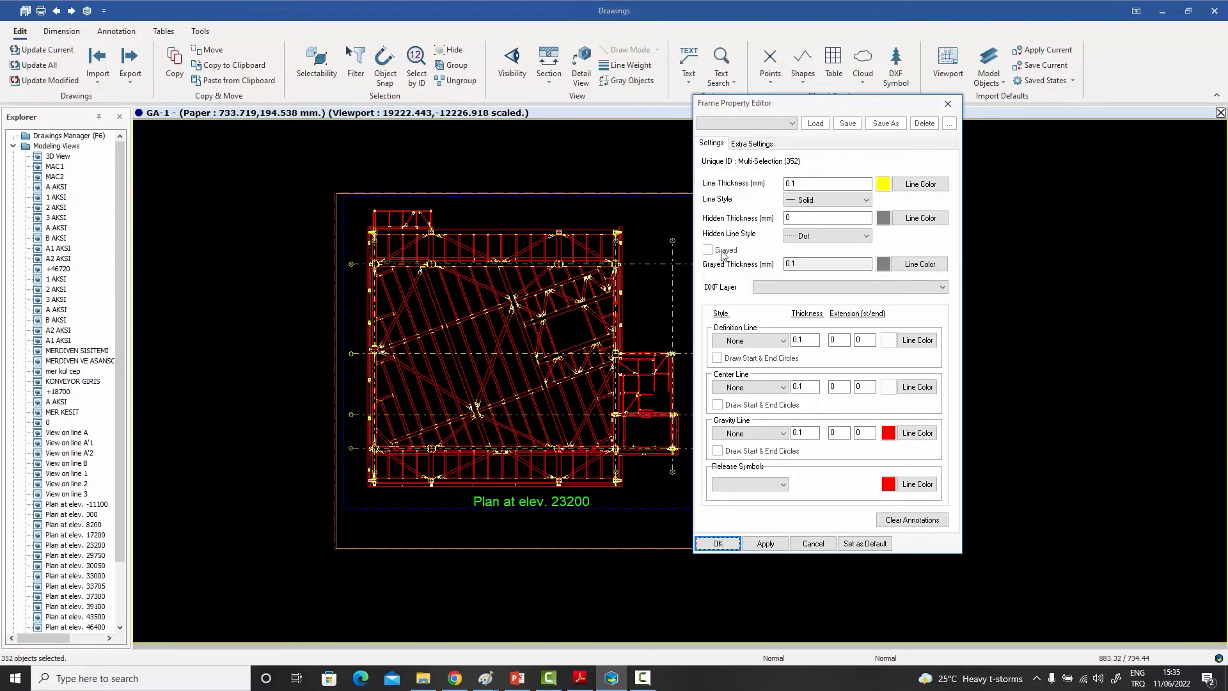
left_click_drag(771, 106, 817, 112)
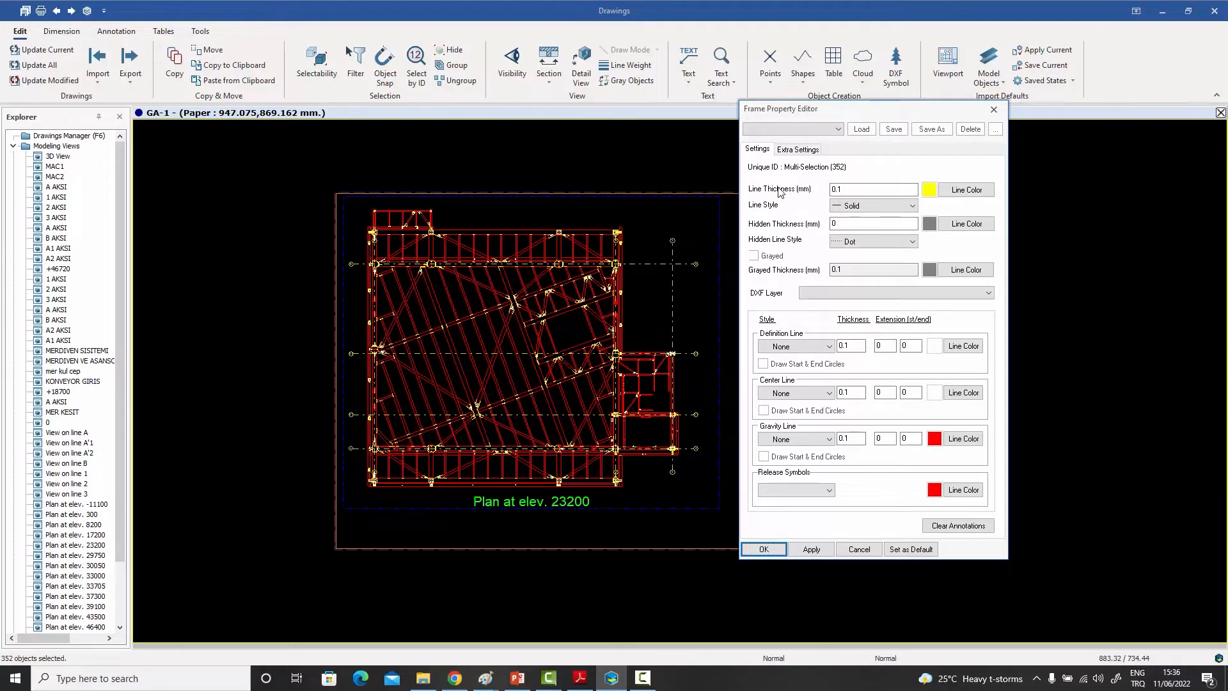
Step: Set the profiles' line thickness to 0.3 mm, hidden line thickness to 0.1 mm and hidden line style to Dash
left_click(842, 190)
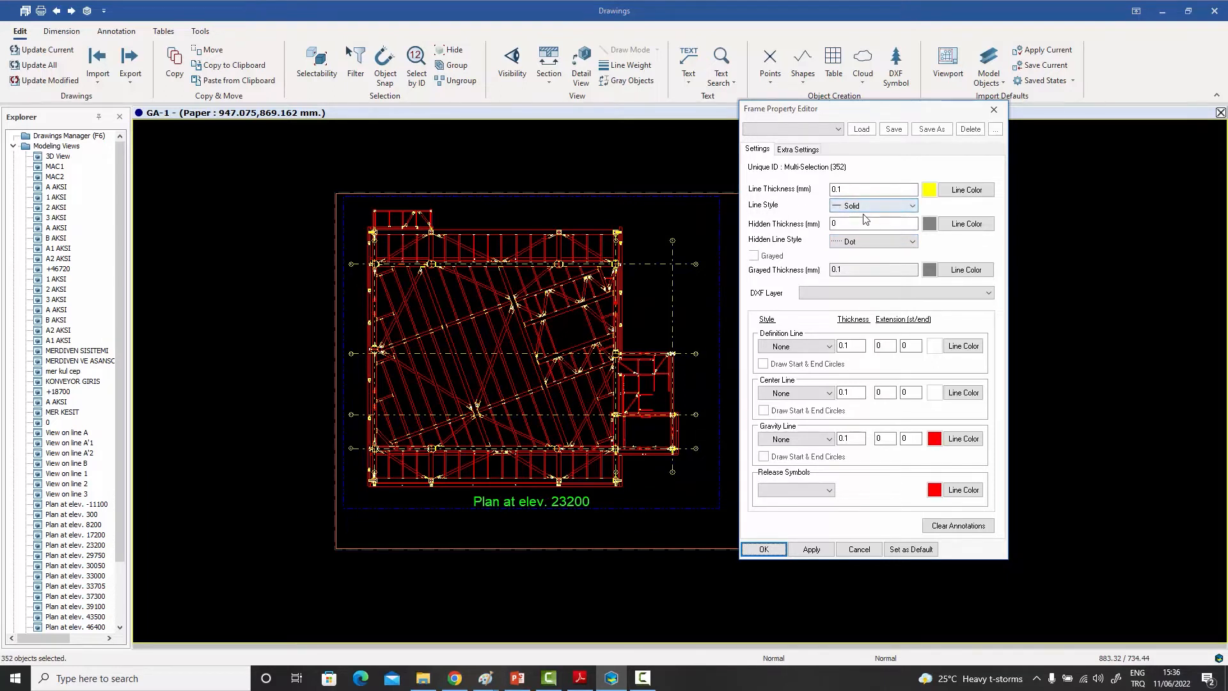
left_click(852, 188)
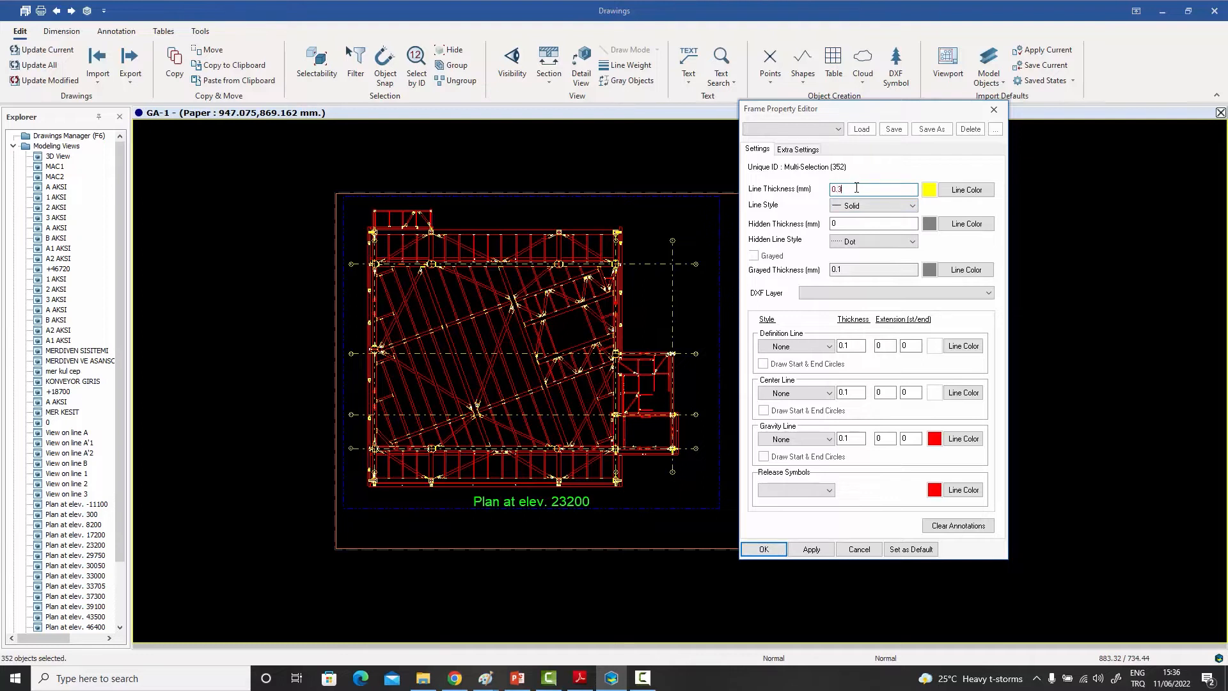
left_click(857, 223)
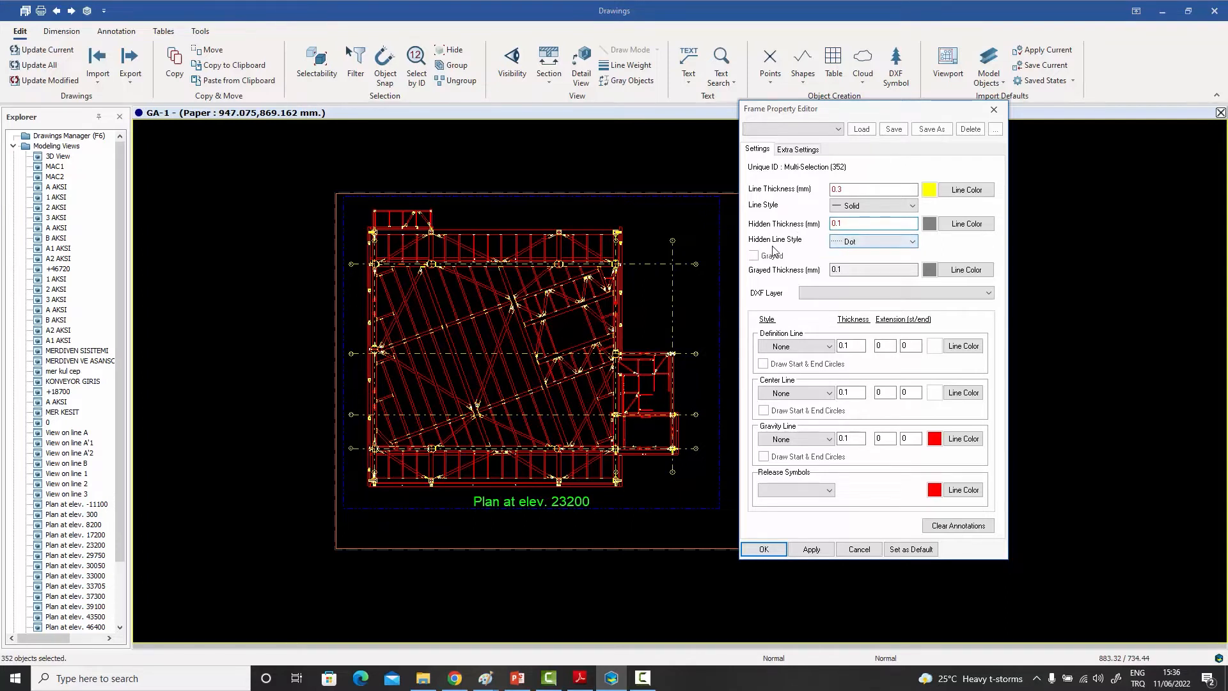
left_click(868, 247)
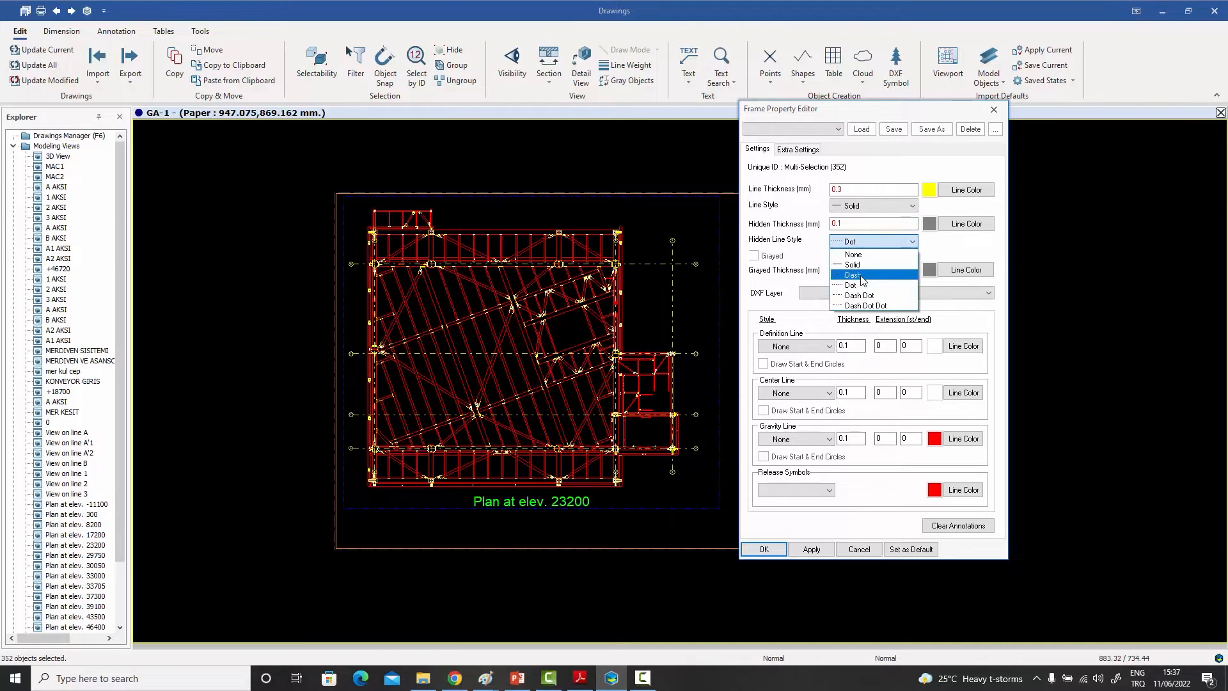
left_click(854, 275)
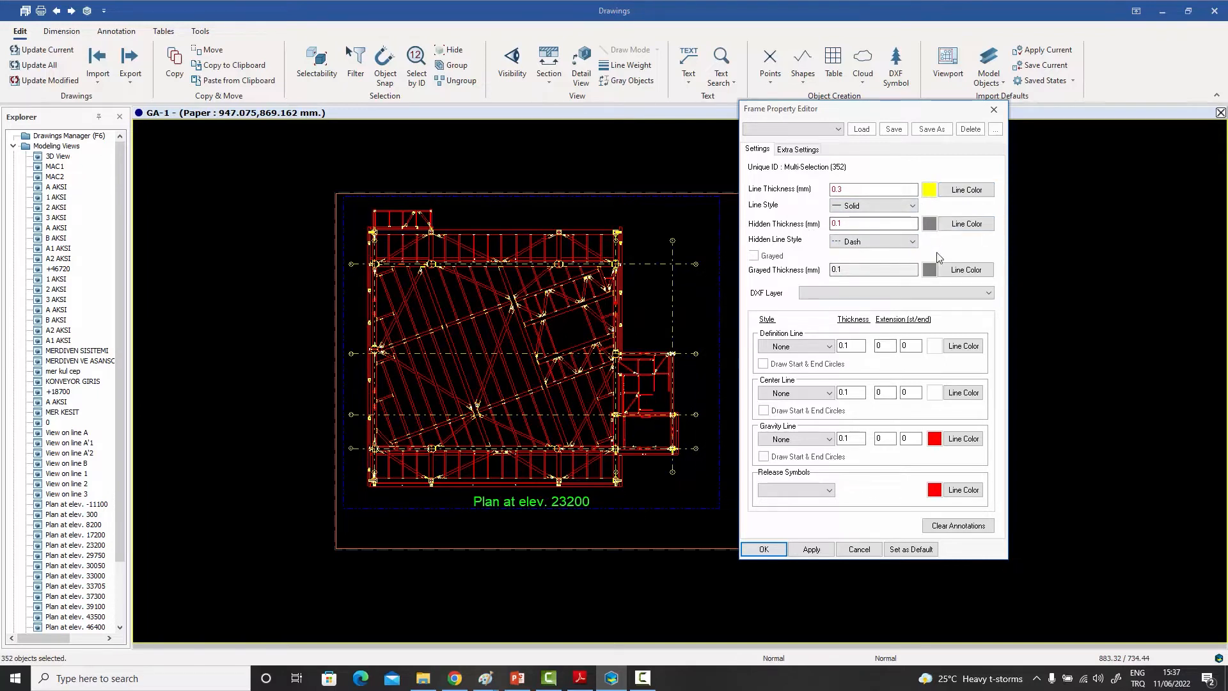
Step: Apply the frame display settings to the profiles, store them as default, and clear the selection
left_click(813, 550)
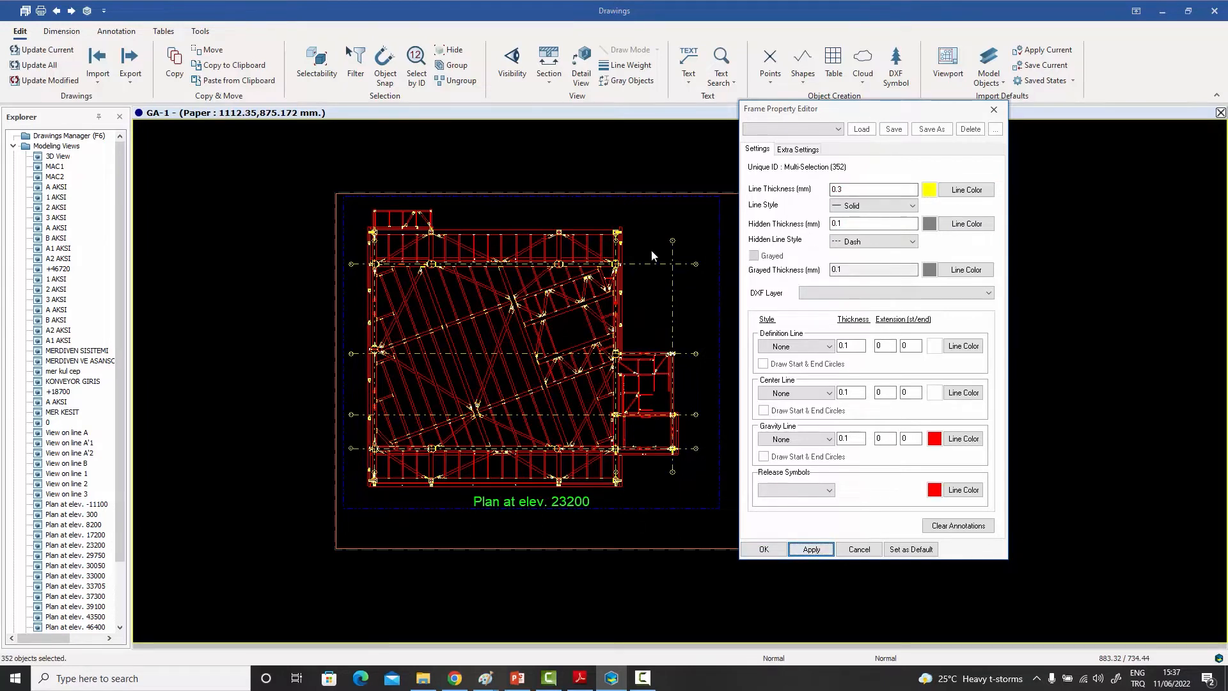
left_click(916, 550)
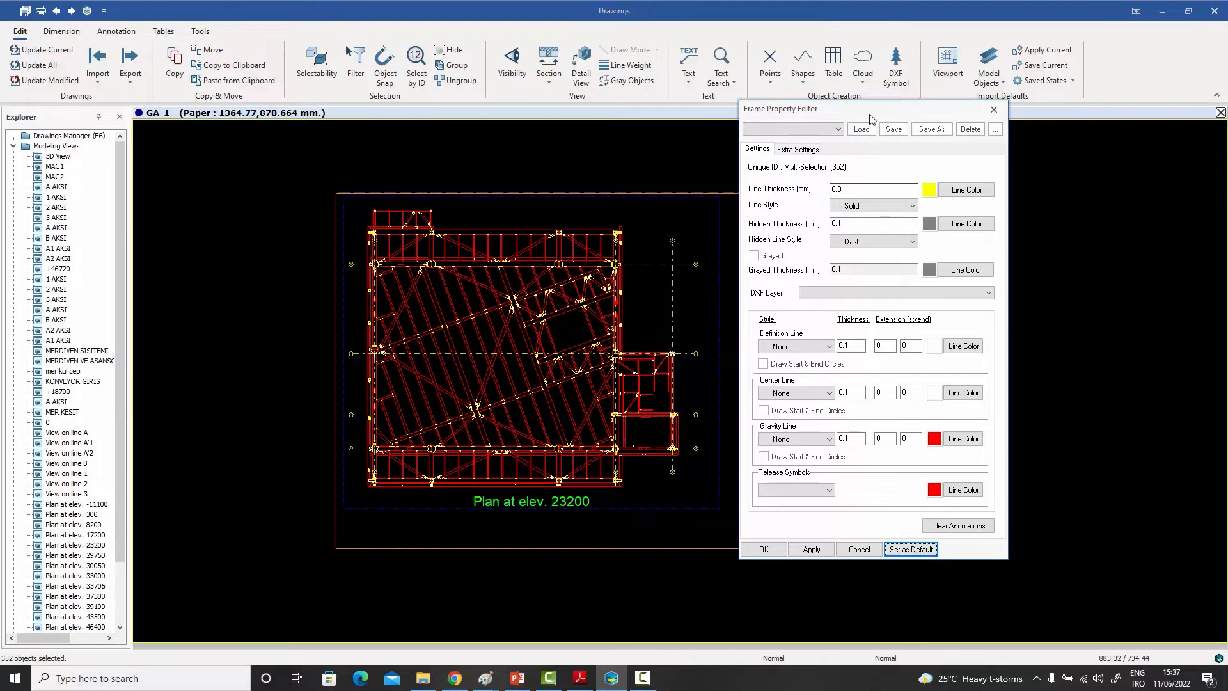
left_click_drag(870, 117, 863, 122)
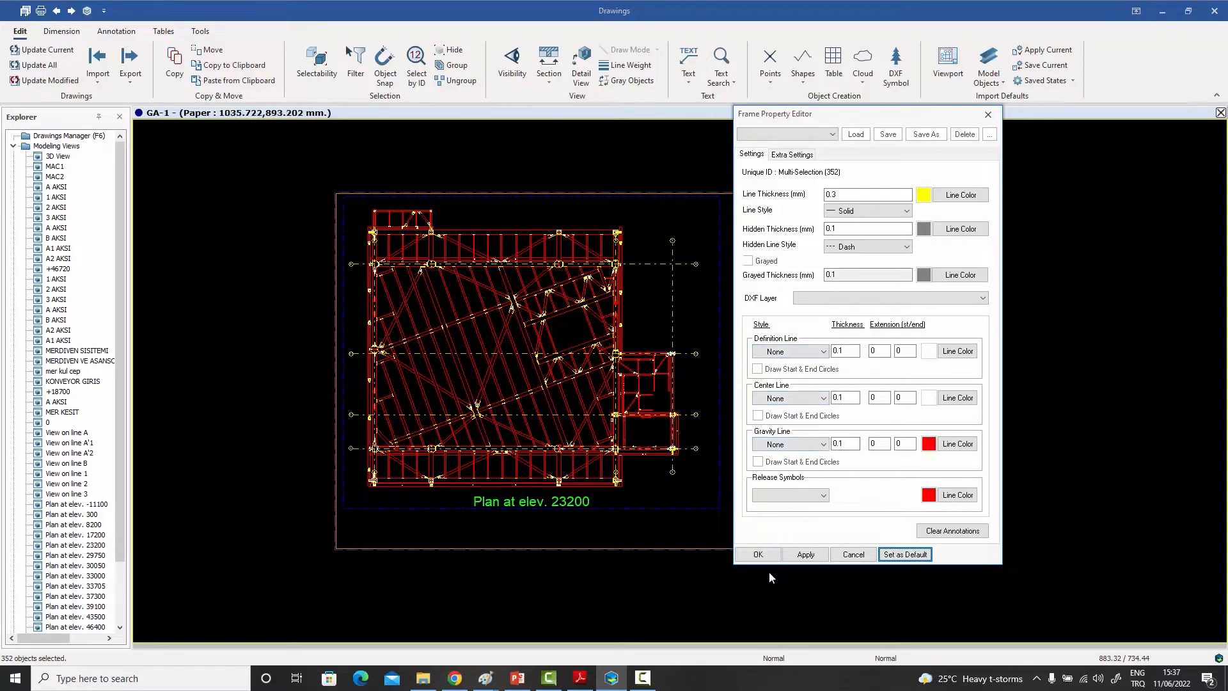
left_click(758, 554)
left_click(727, 361)
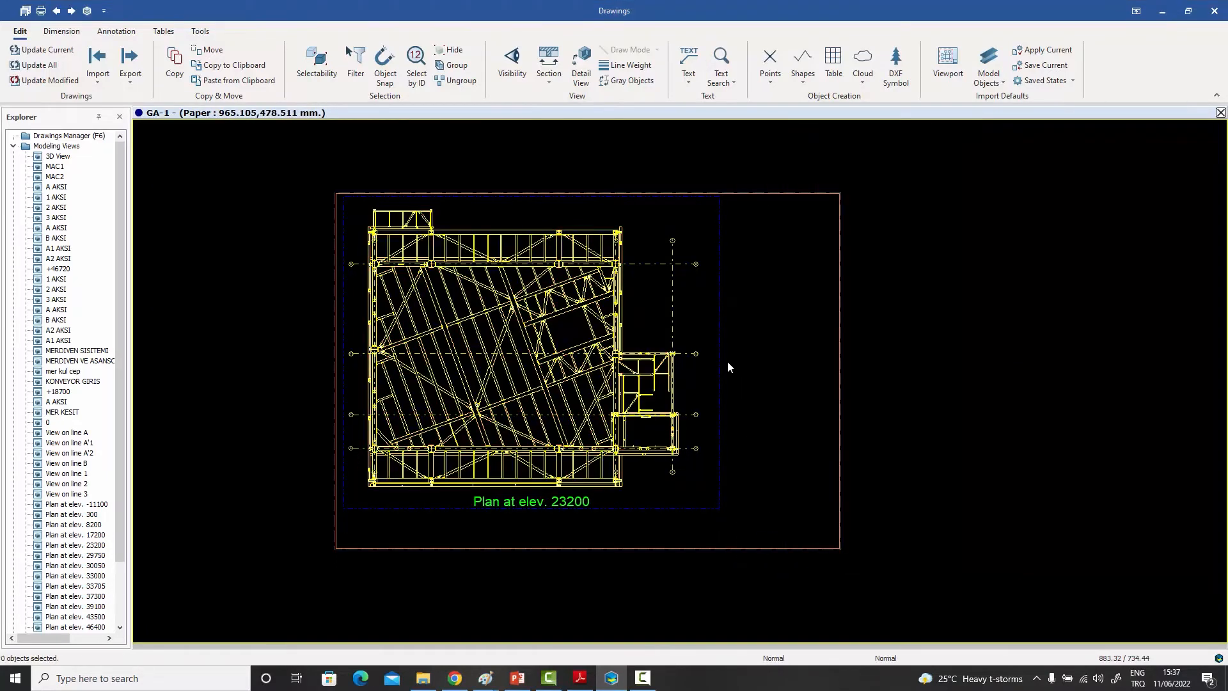
Step: Examine the visible and hidden line display of the beams and their bolted end connections along the plan's upper edge
scroll(489, 251, "up", 5)
scroll(523, 259, "up", 5)
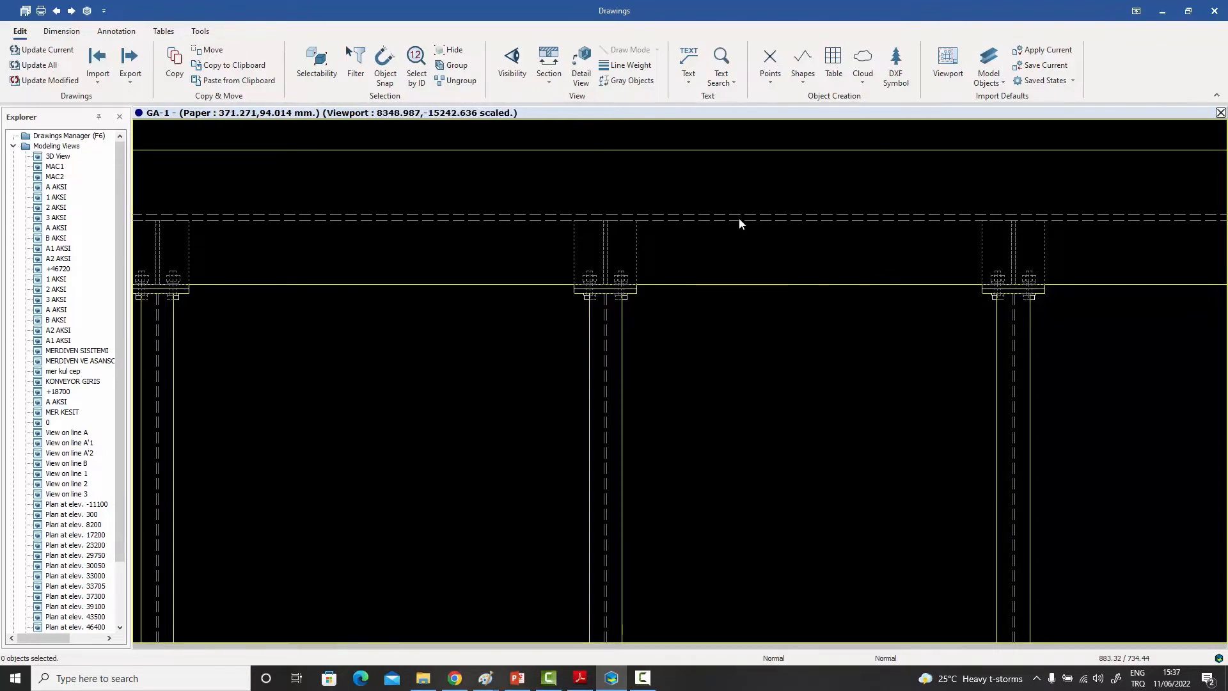
scroll(783, 218, "down", 5)
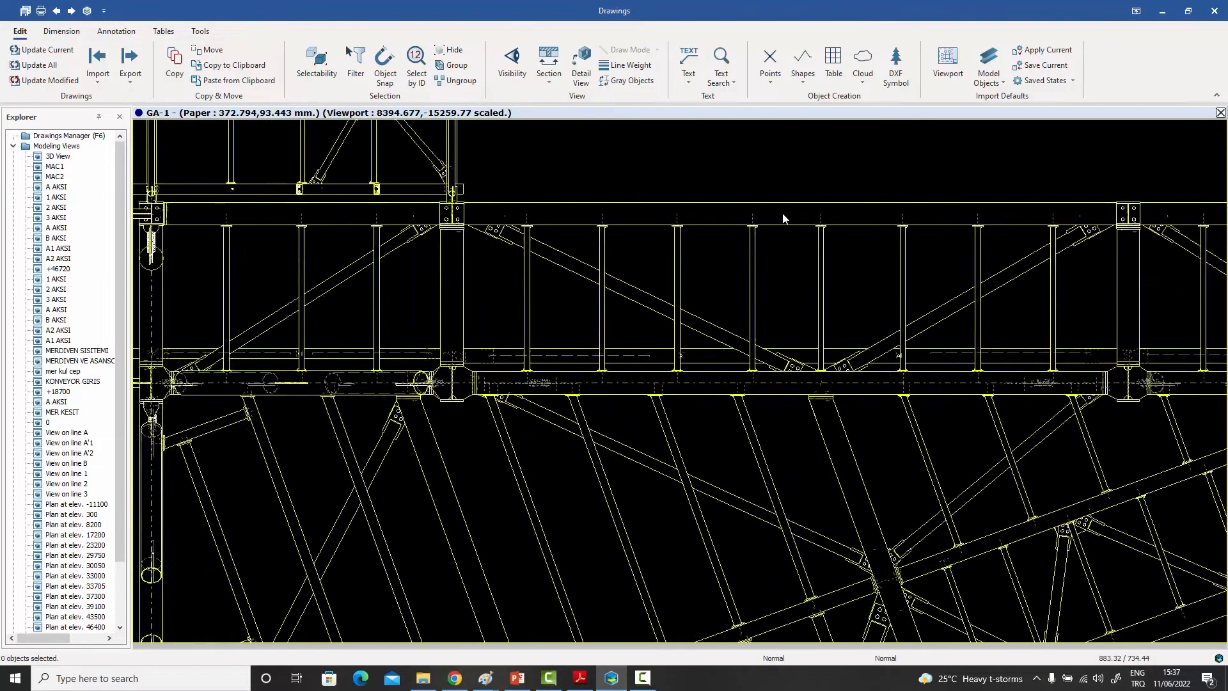
scroll(749, 221, "up", 6)
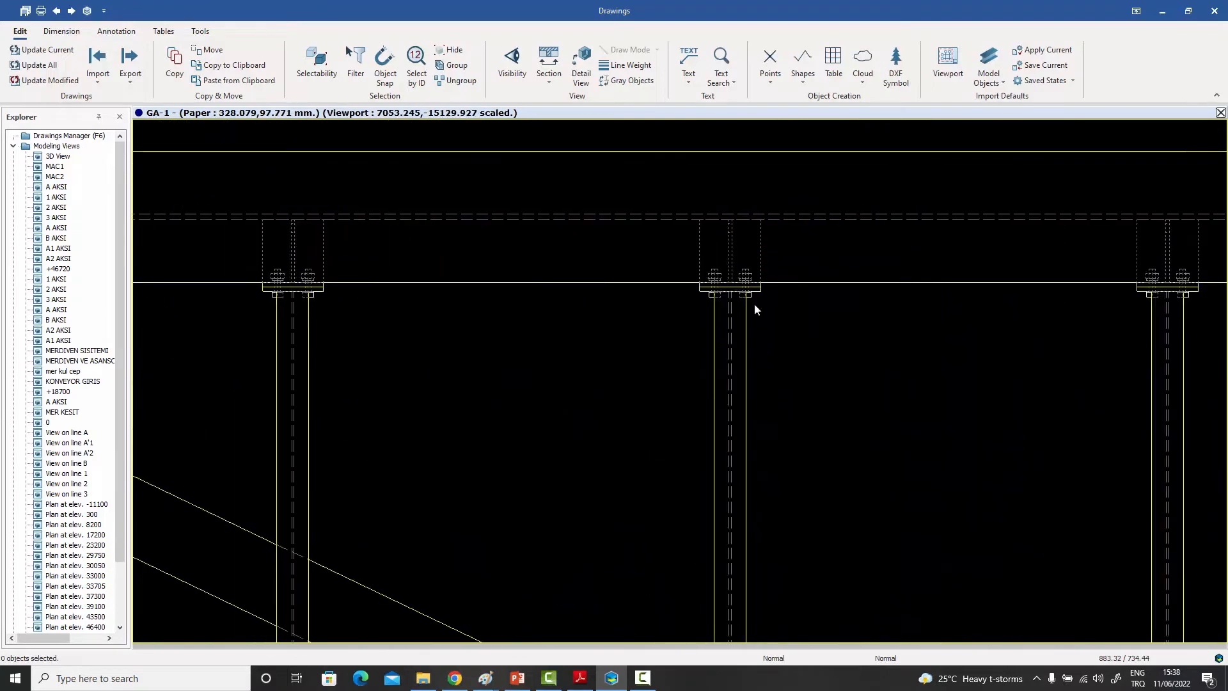
scroll(736, 342, "up", 2)
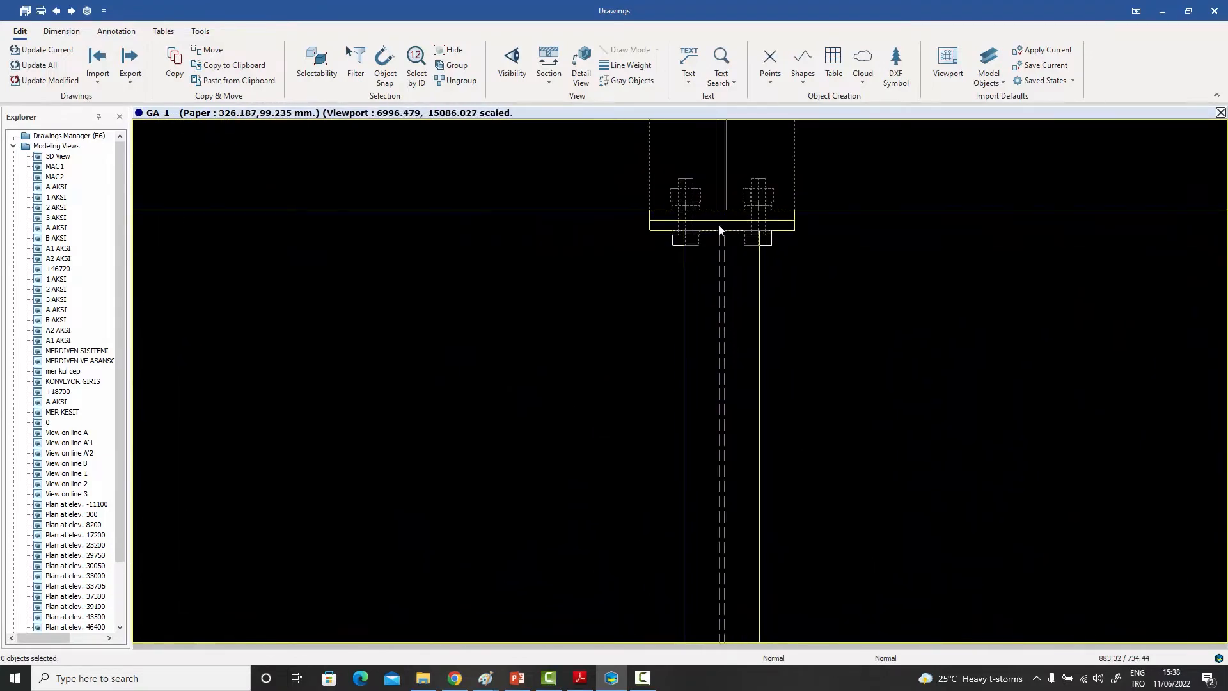
left_click(726, 329)
scroll(729, 288, "down", 1)
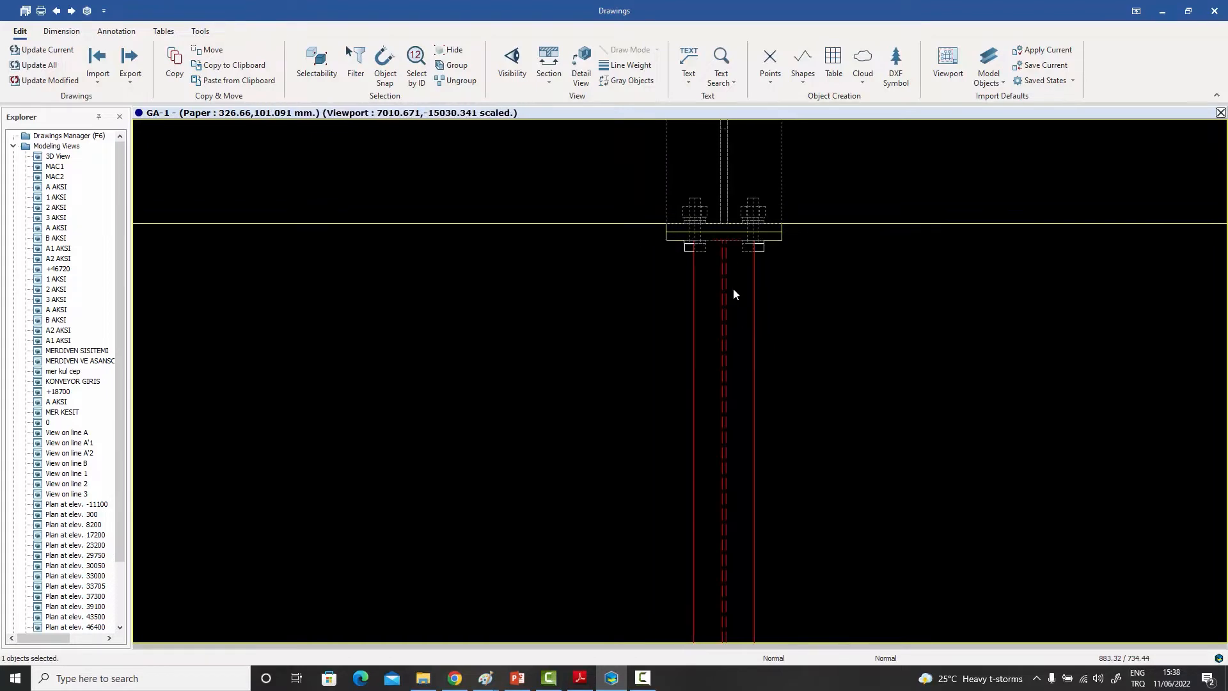
scroll(733, 290, "down", 3)
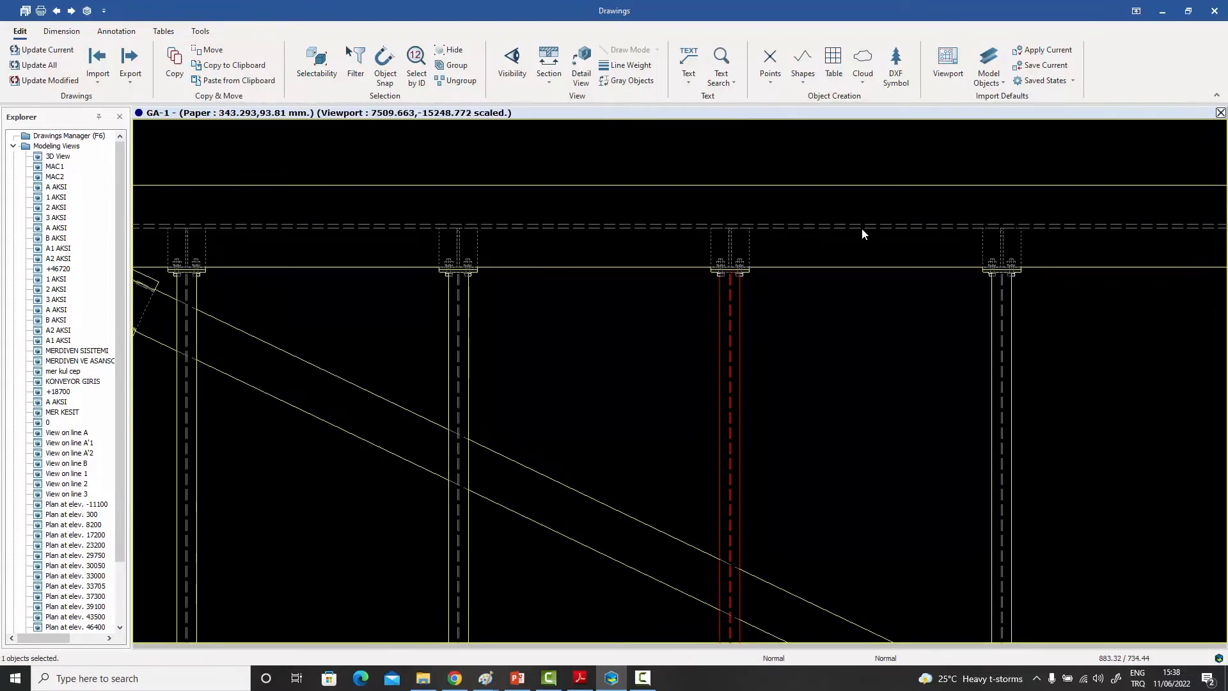
scroll(735, 234, "up", 4)
scroll(736, 234, "down", 10)
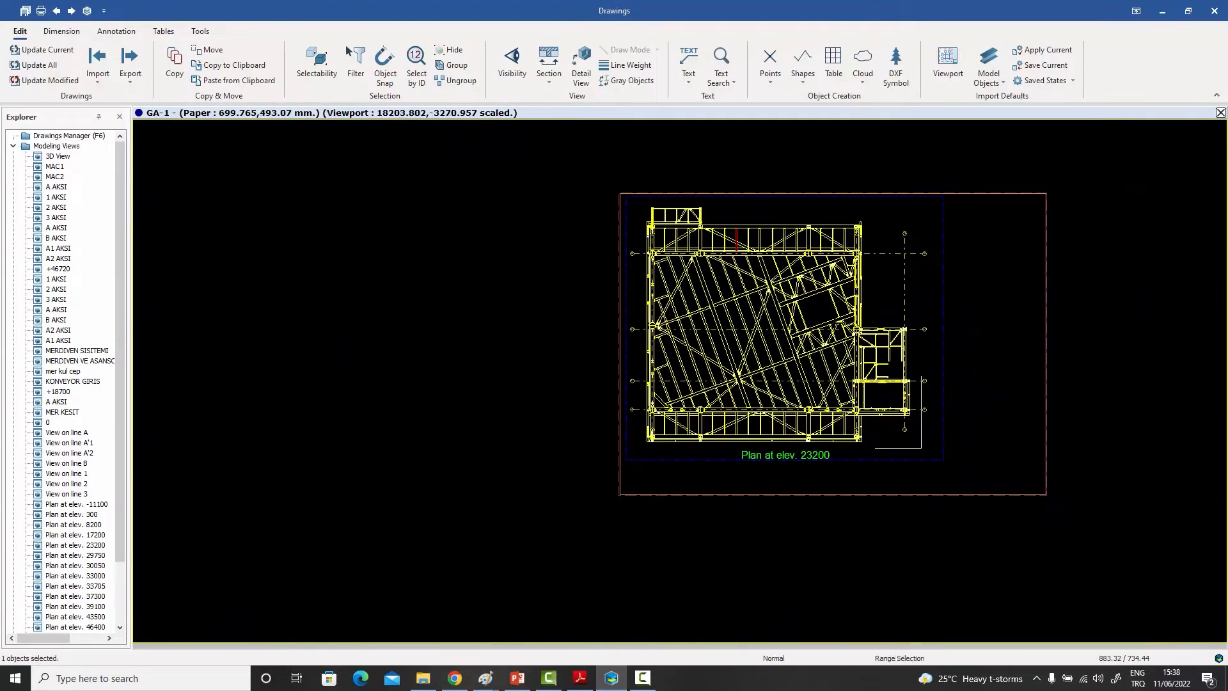
Step: Reopen the frame display properties for all profiles in the plan and set their center line style to Dash Dot
key("ctrl+a")
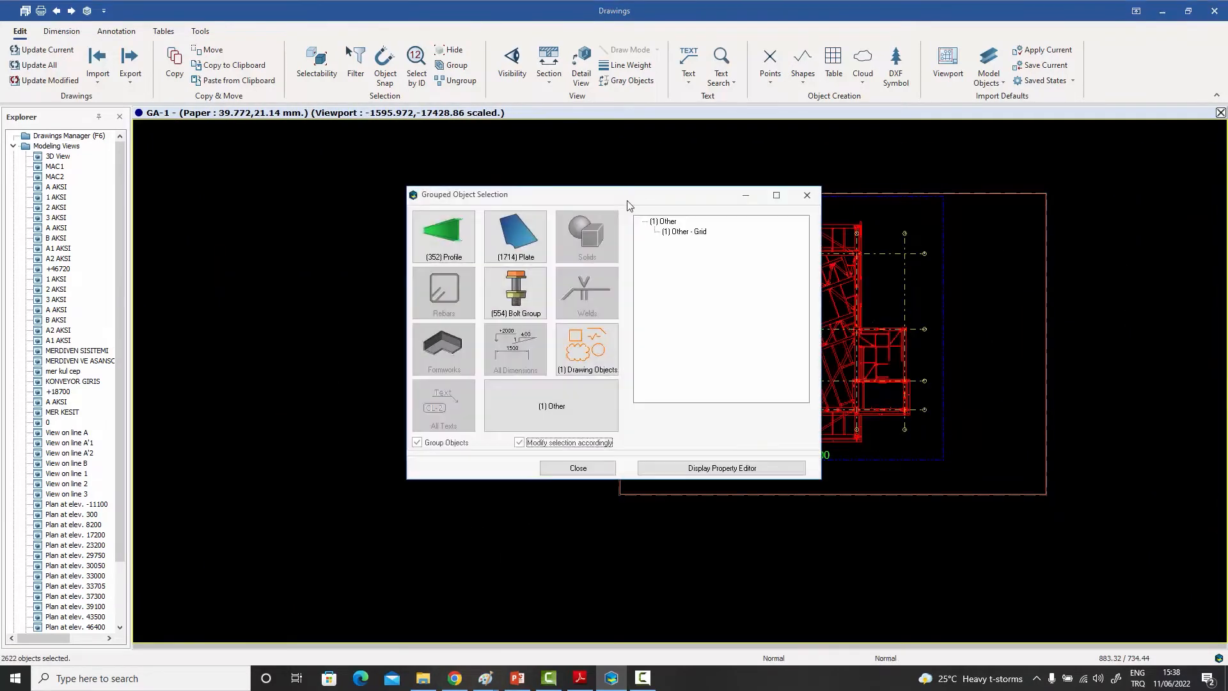
left_click(451, 234)
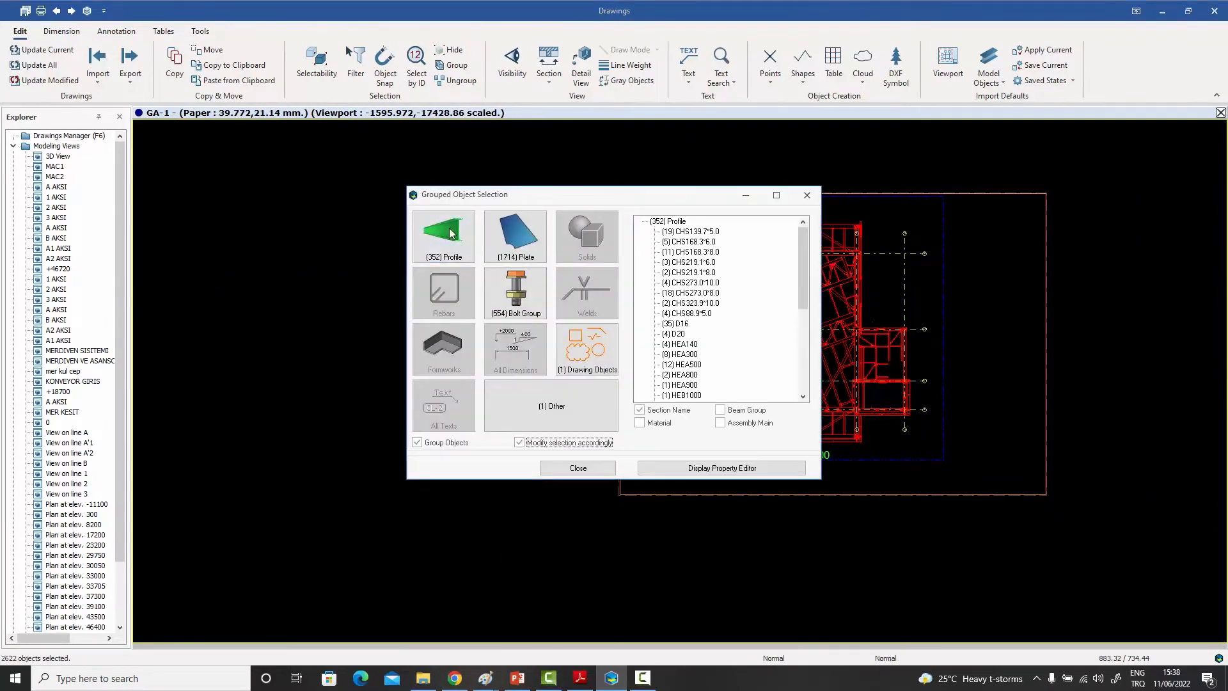
double_click(666, 222)
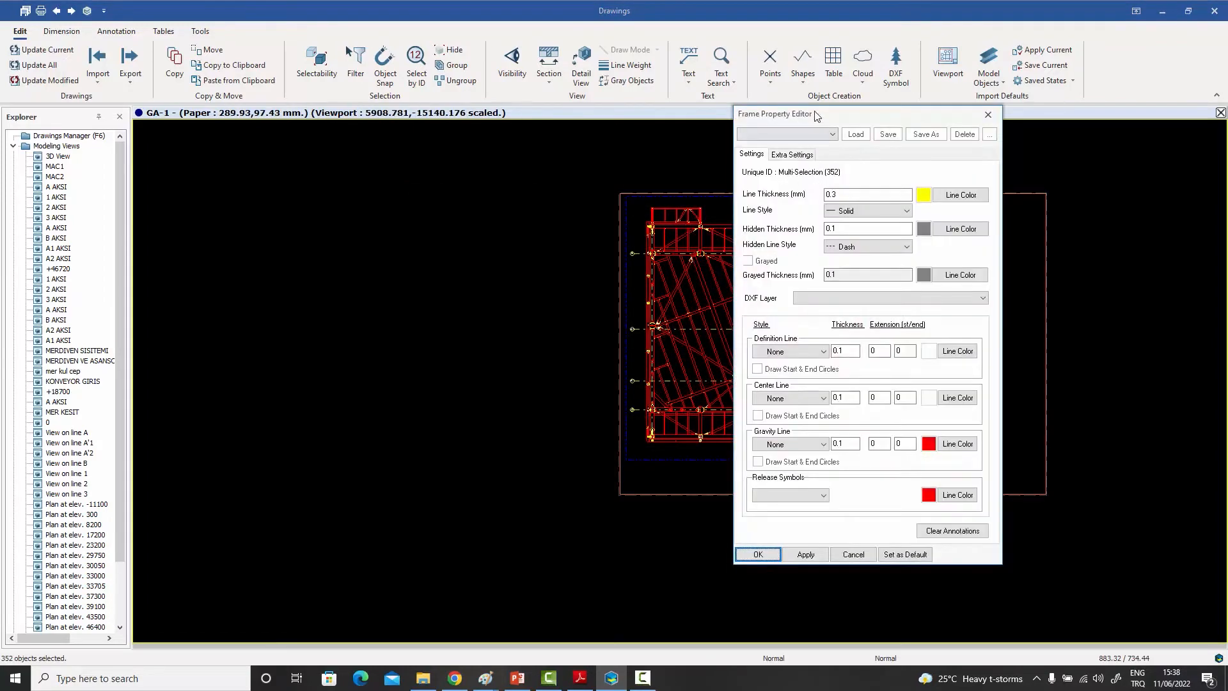
left_click_drag(817, 115, 944, 121)
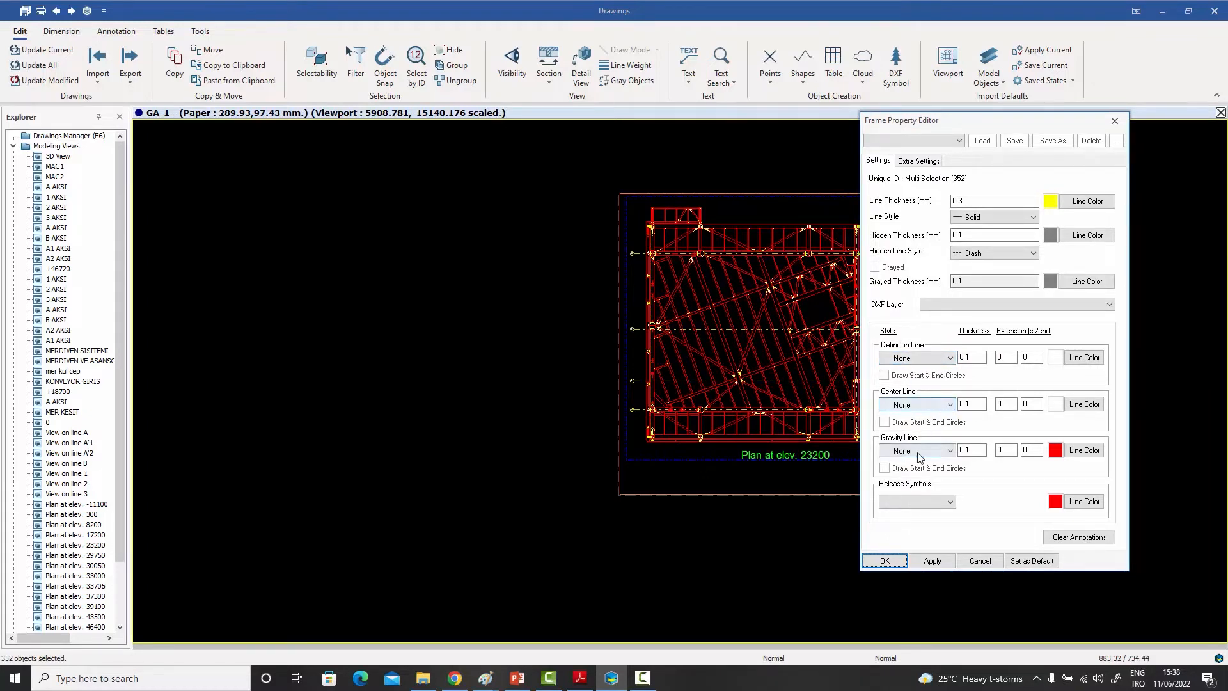
left_click(917, 406)
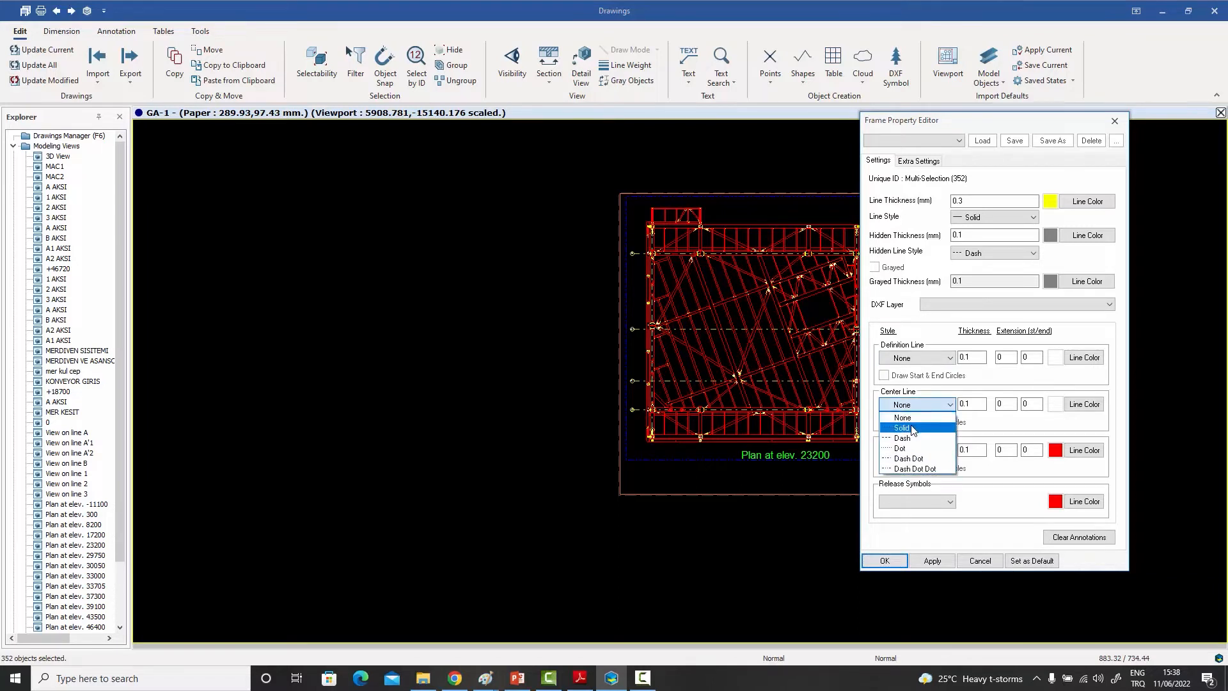
left_click(902, 460)
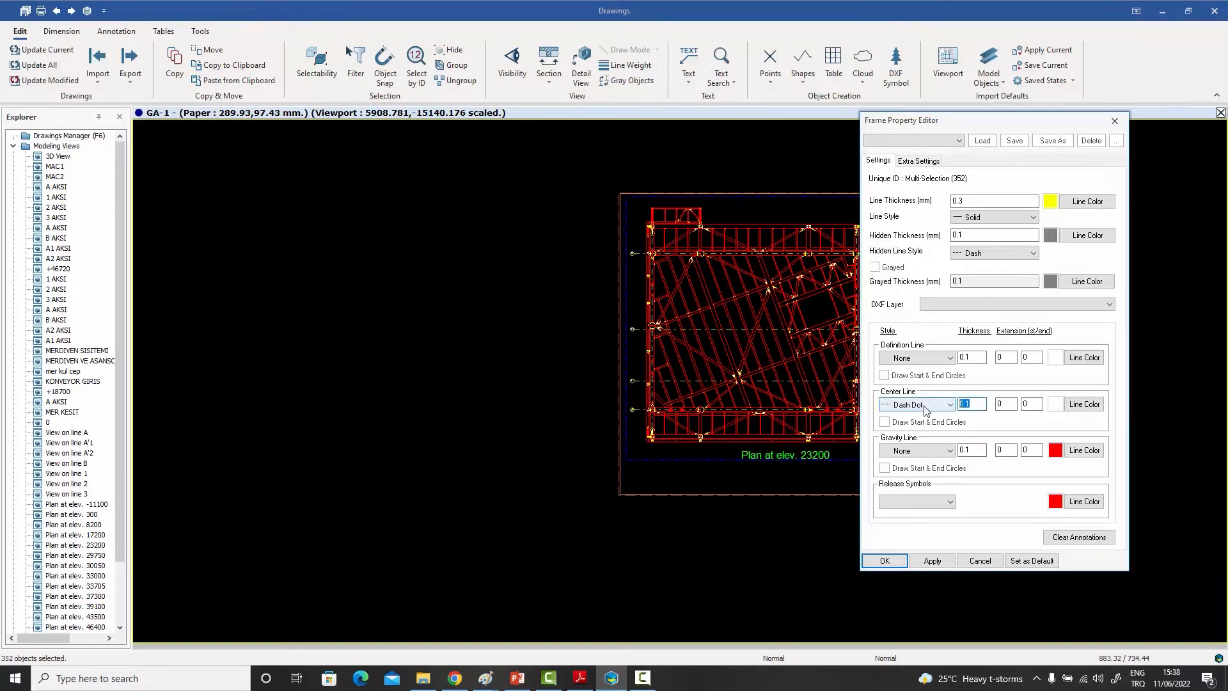
Step: Apply the Dash Dot center line style to the selected profiles and check the center lines on the plan's beams
left_click(884, 561)
scroll(735, 230, "up", 3)
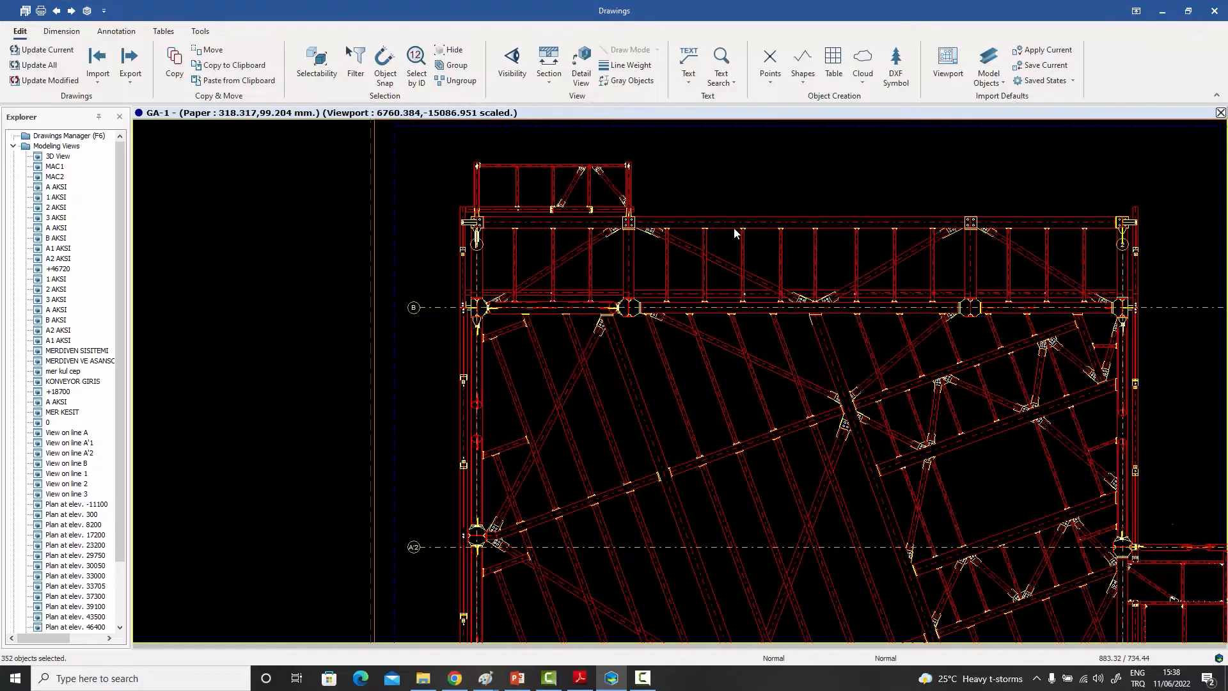
scroll(742, 221, "up", 5)
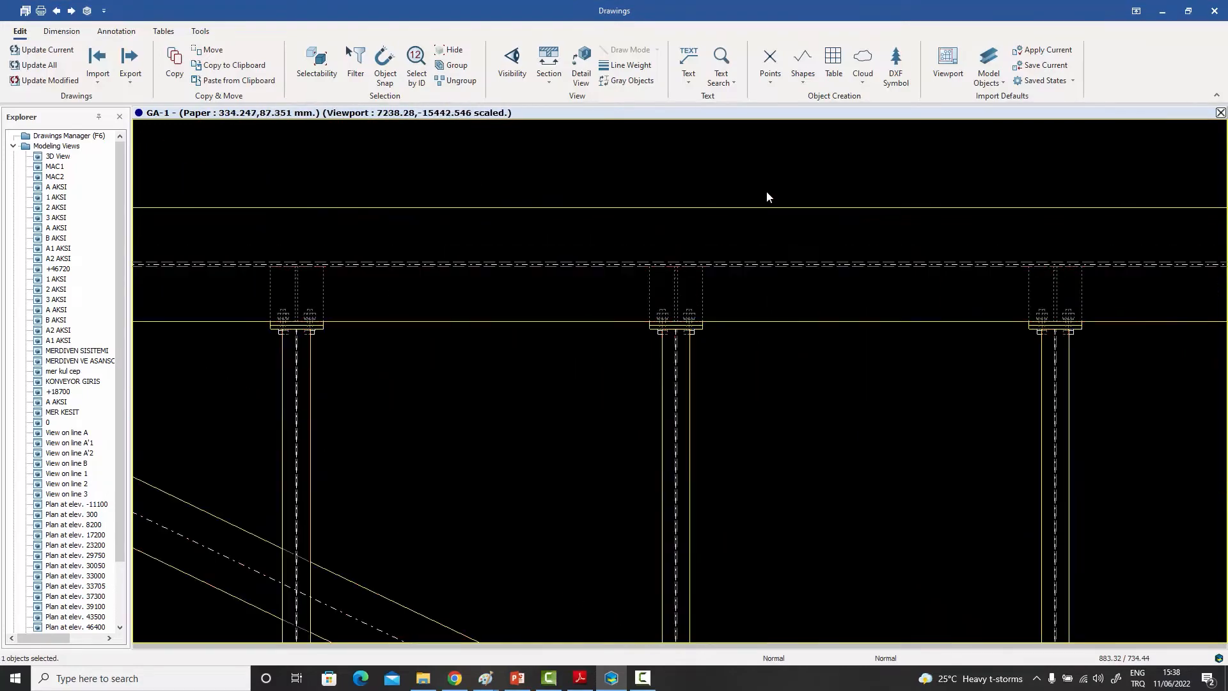
scroll(769, 259, "up", 2)
scroll(774, 282, "up", 3)
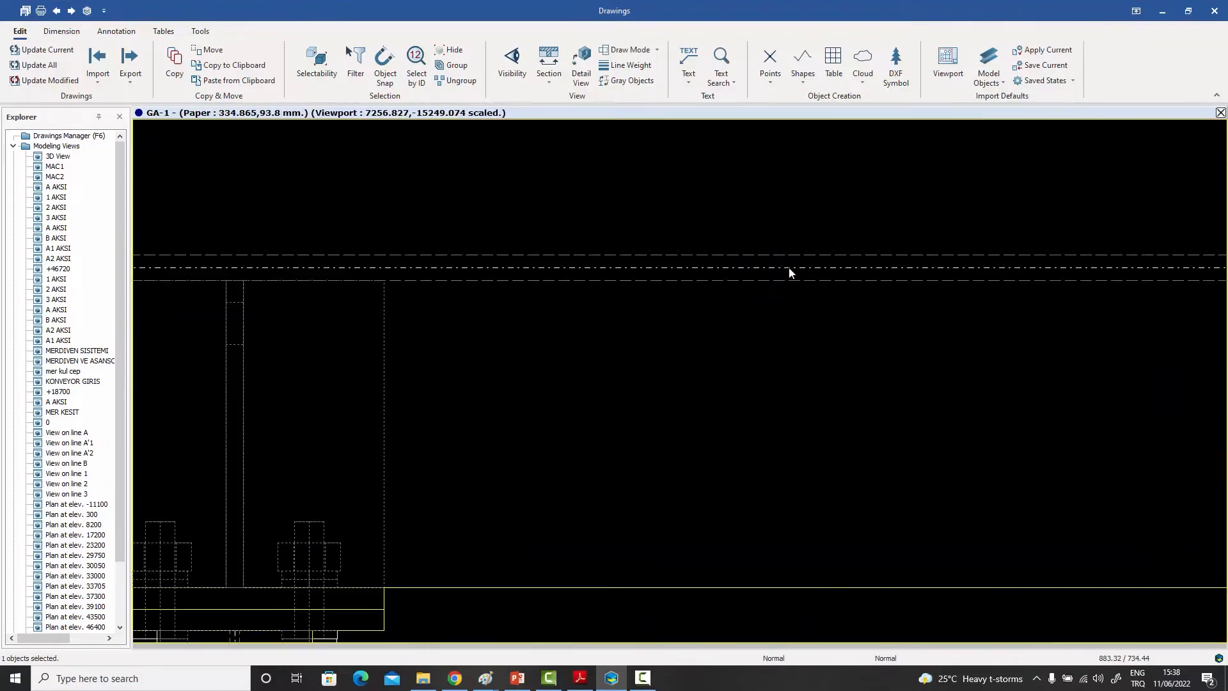
scroll(755, 272, "down", 3)
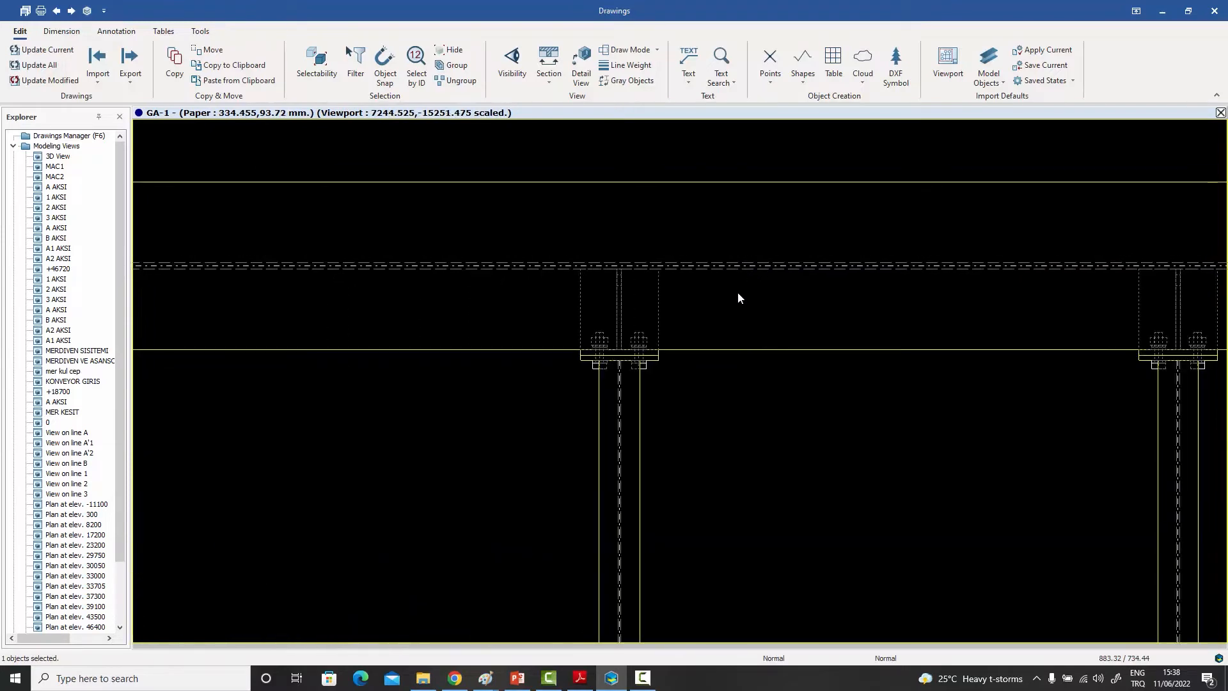
scroll(624, 354, "up", 4)
scroll(616, 340, "down", 6)
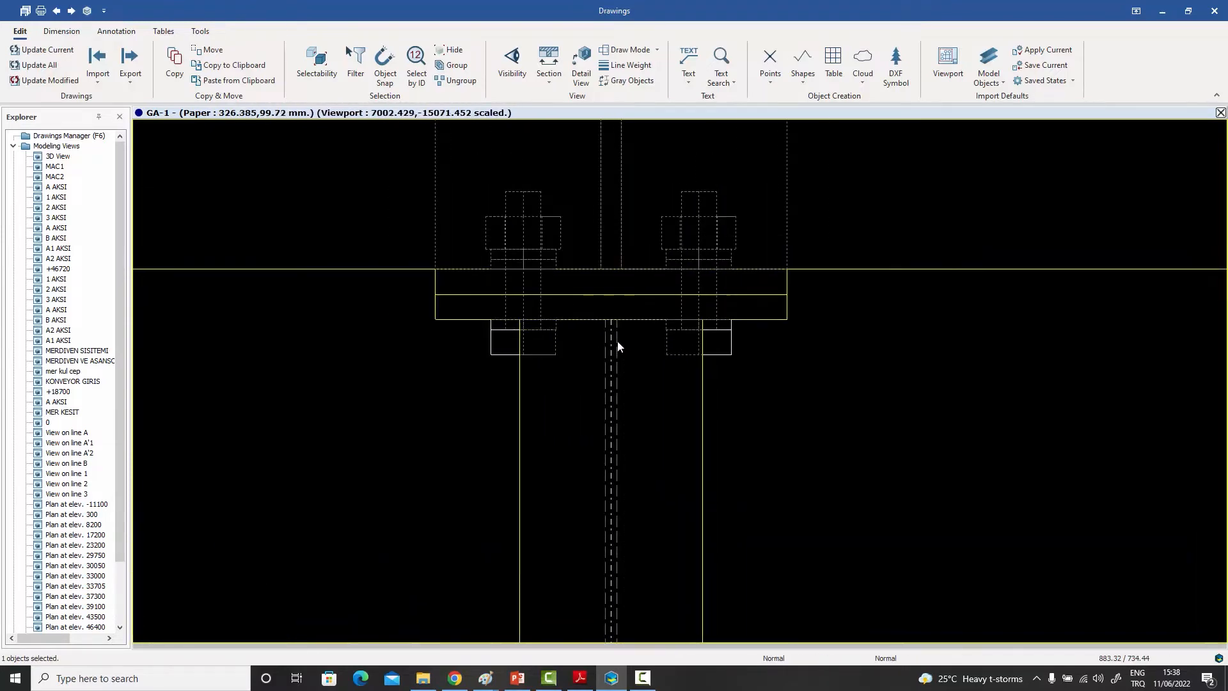
scroll(618, 400, "up", 5)
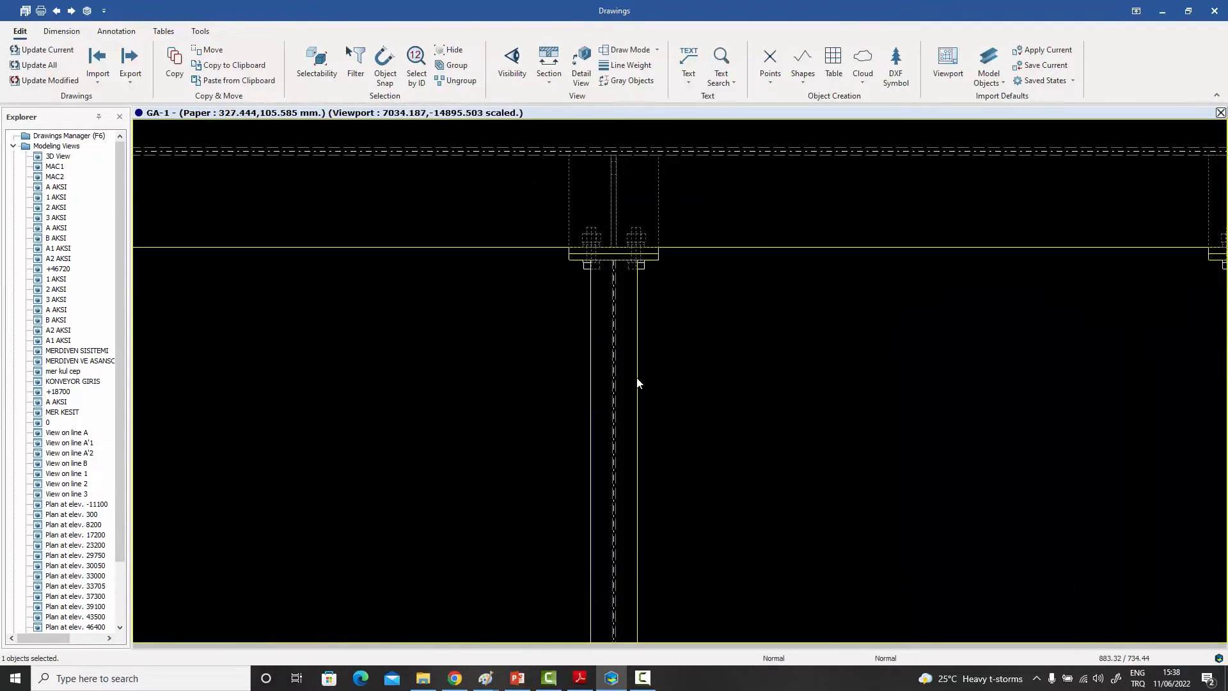
Step: Set the center line thickness of one vertical beam below the upper girder to 0.1 and its start extension to 3
double_click(638, 381)
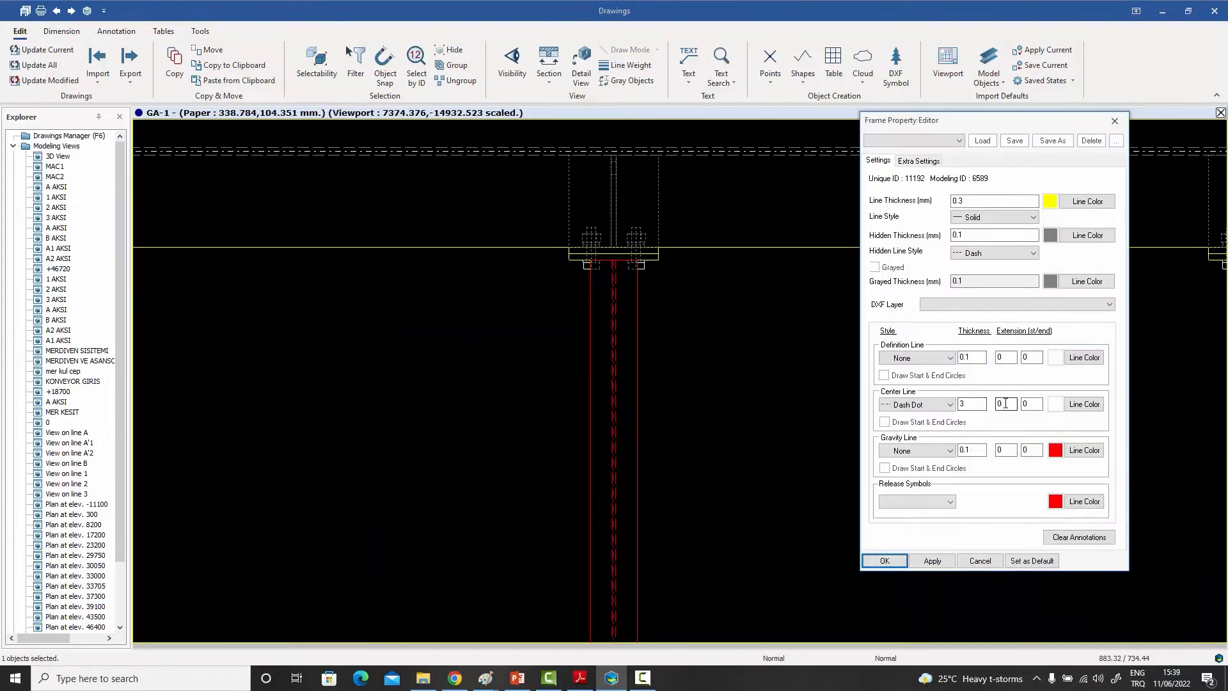
double_click(969, 405)
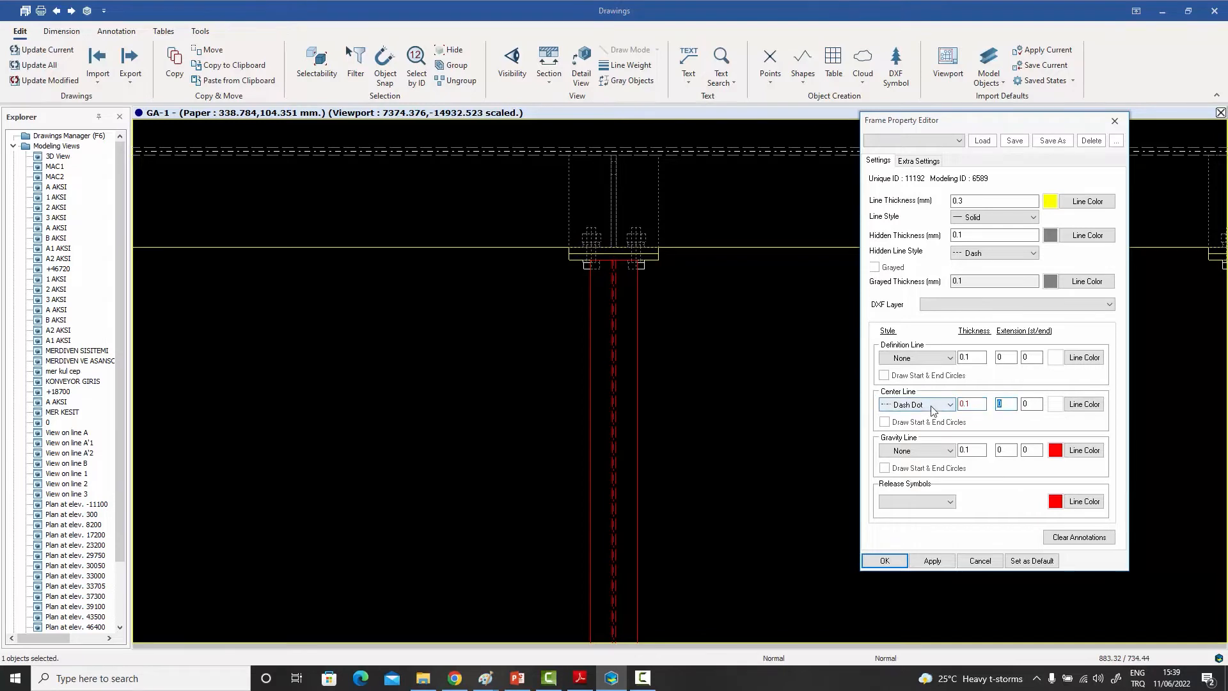
left_click(884, 560)
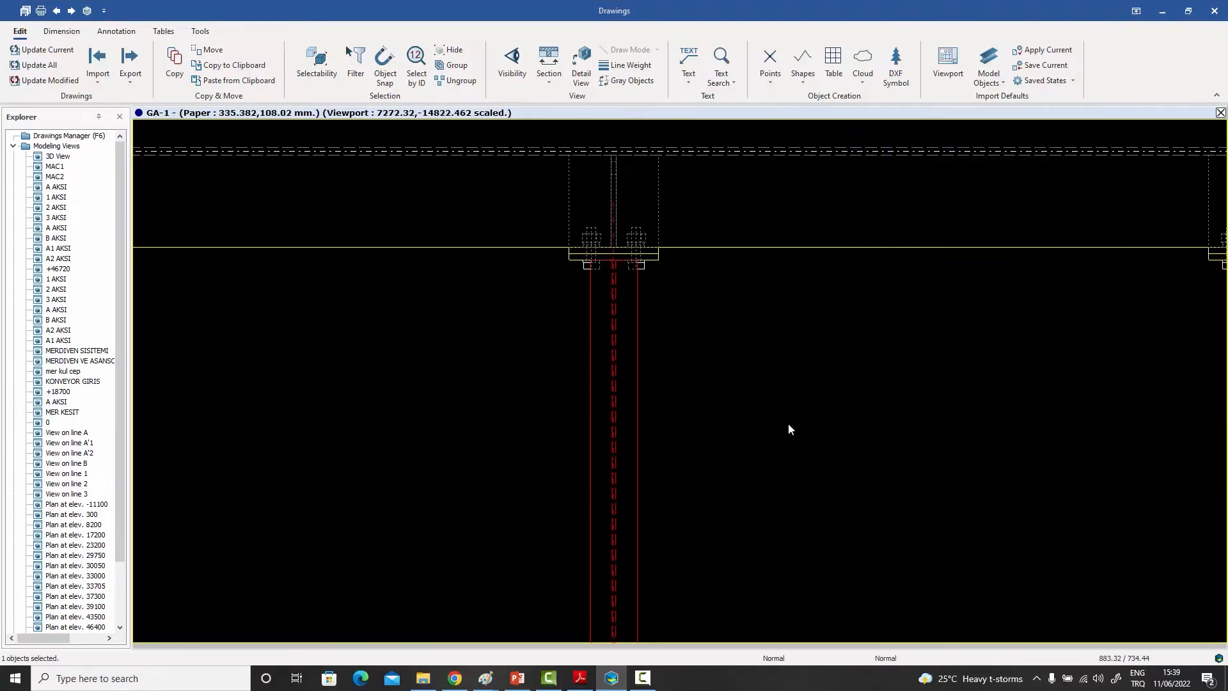
Step: Increase the same beam's center line start extension to 6 and check how far it reaches past the girder
double_click(647, 297)
left_click(1013, 408)
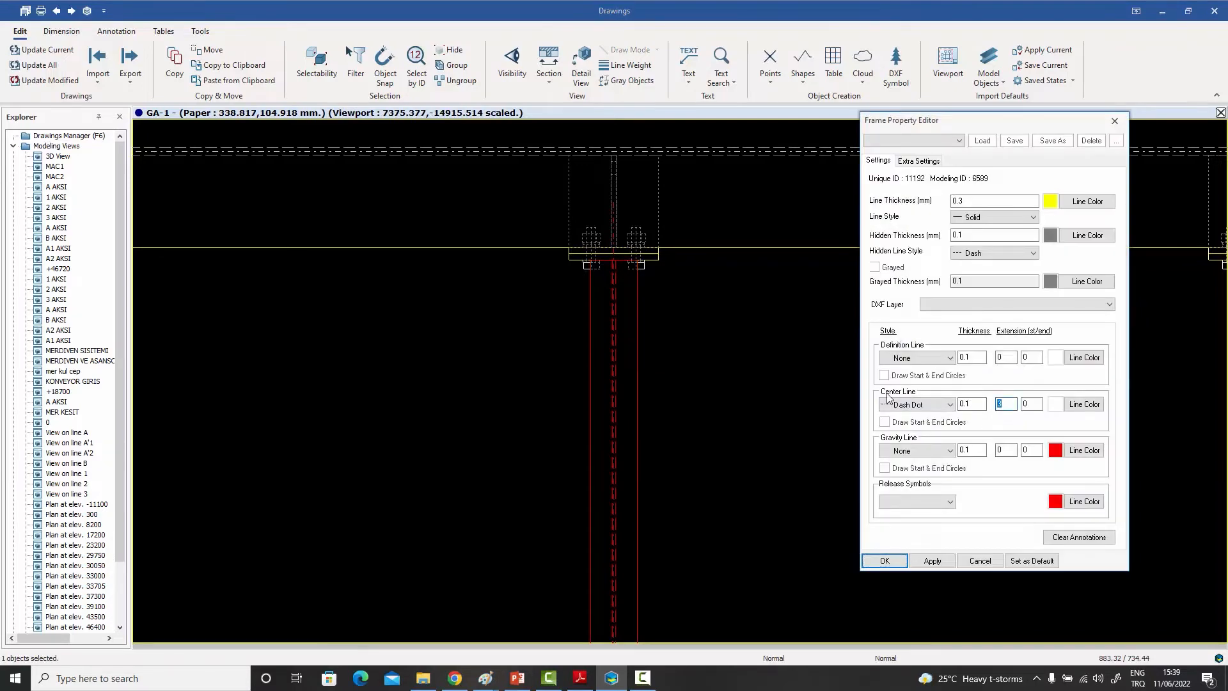
type("6")
left_click(884, 561)
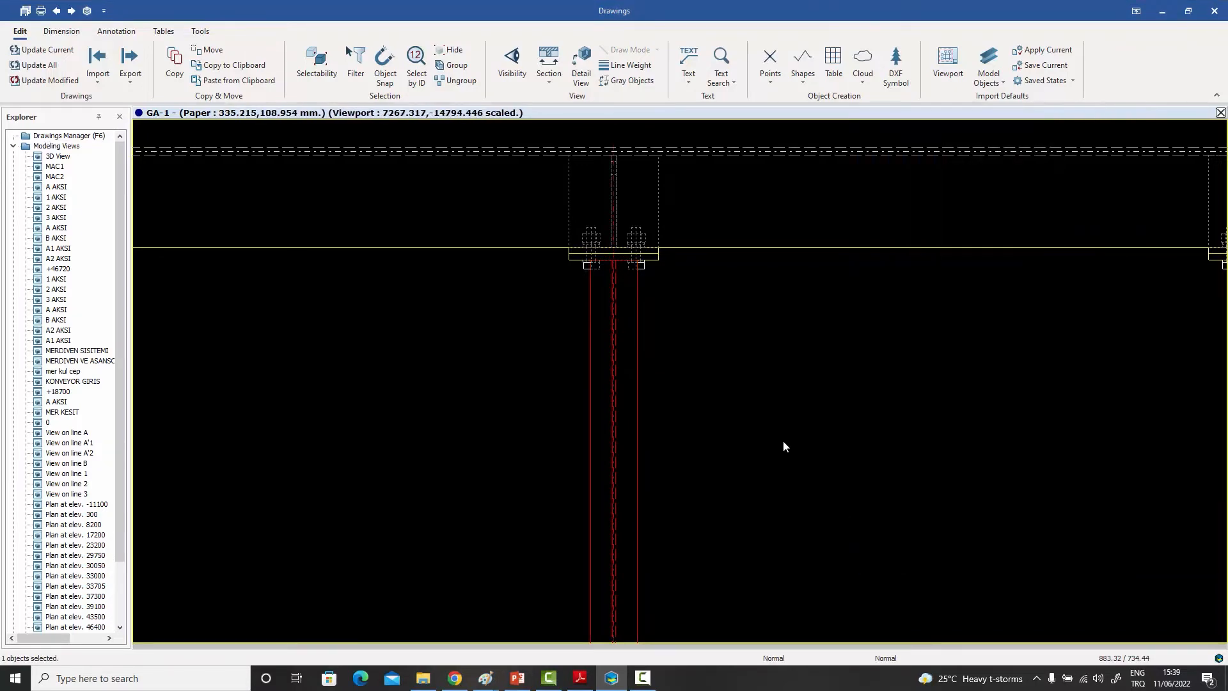
scroll(727, 329, "down", 2)
scroll(703, 297, "up", 4)
scroll(667, 283, "down", 5)
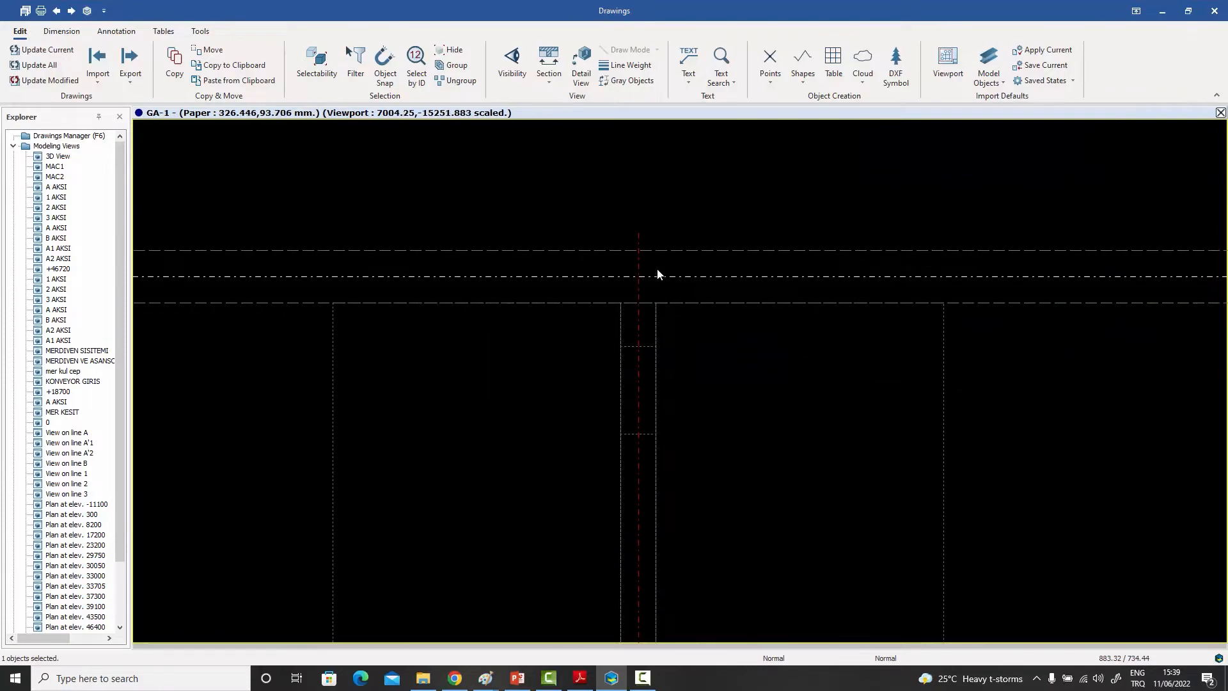
scroll(664, 275, "down", 7)
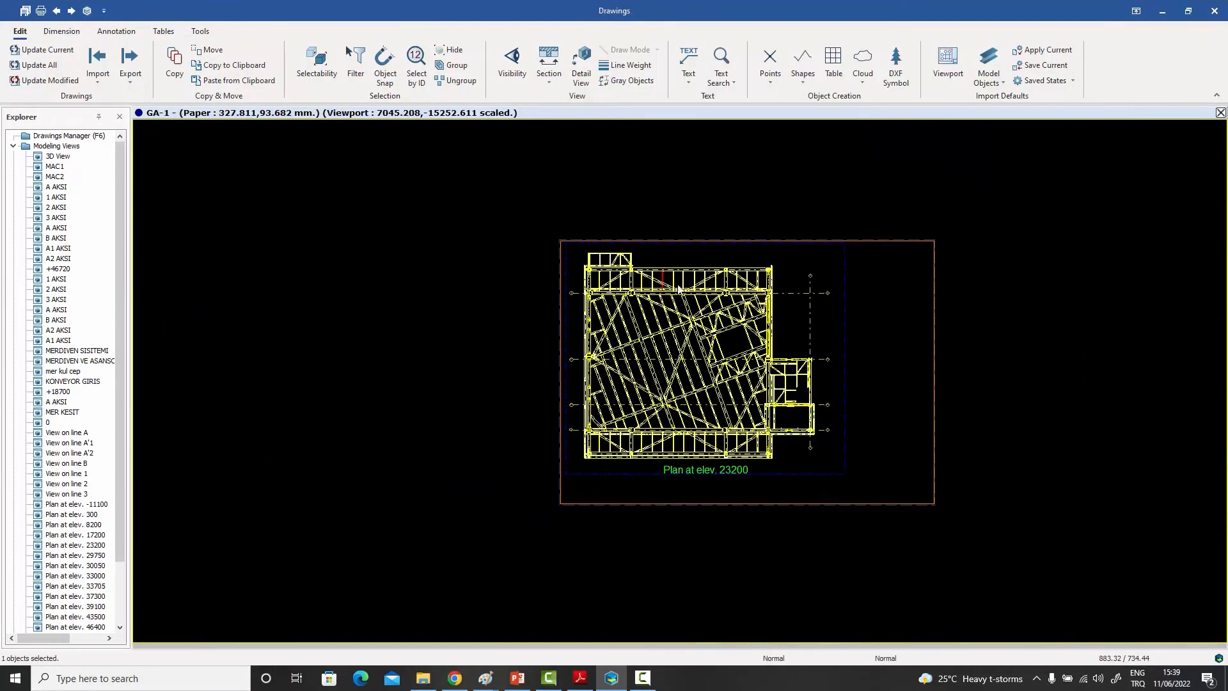
Step: Set the center line thickness to 0.1 and the start extension to 7 for all profiles in the plan at elevation 23200
mouse_move(827, 466)
left_mouse_down()
mouse_move(631, 278)
mouse_move(586, 255)
left_mouse_up()
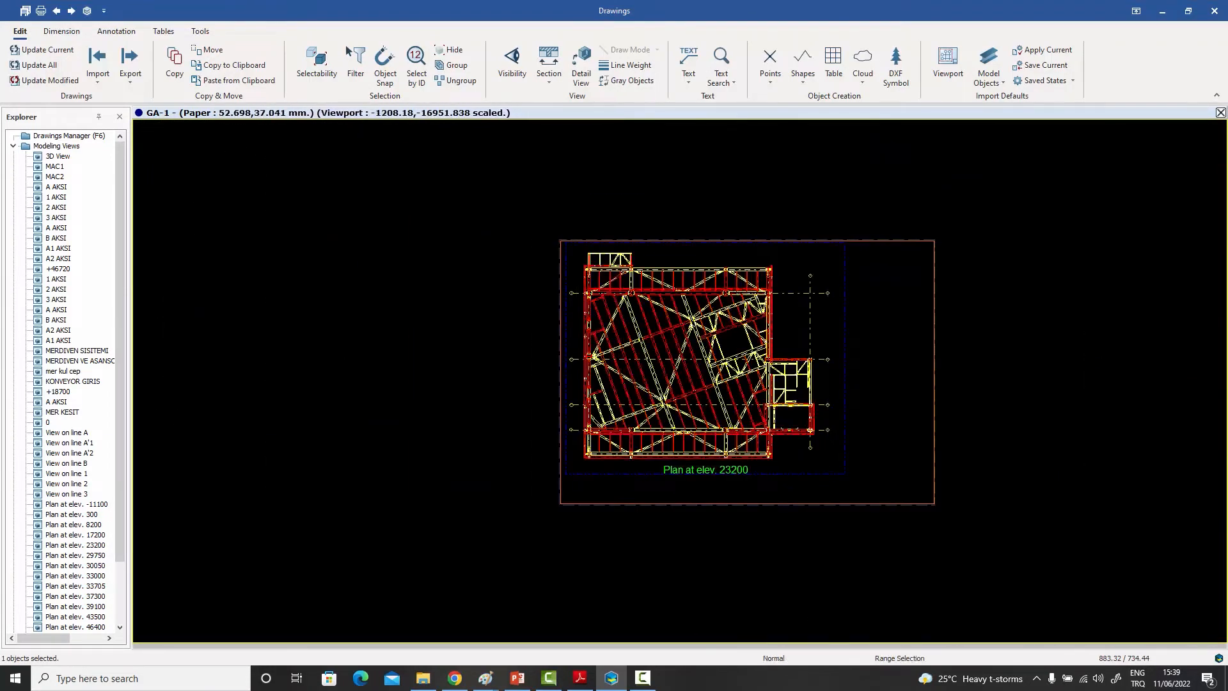
left_click(443, 236)
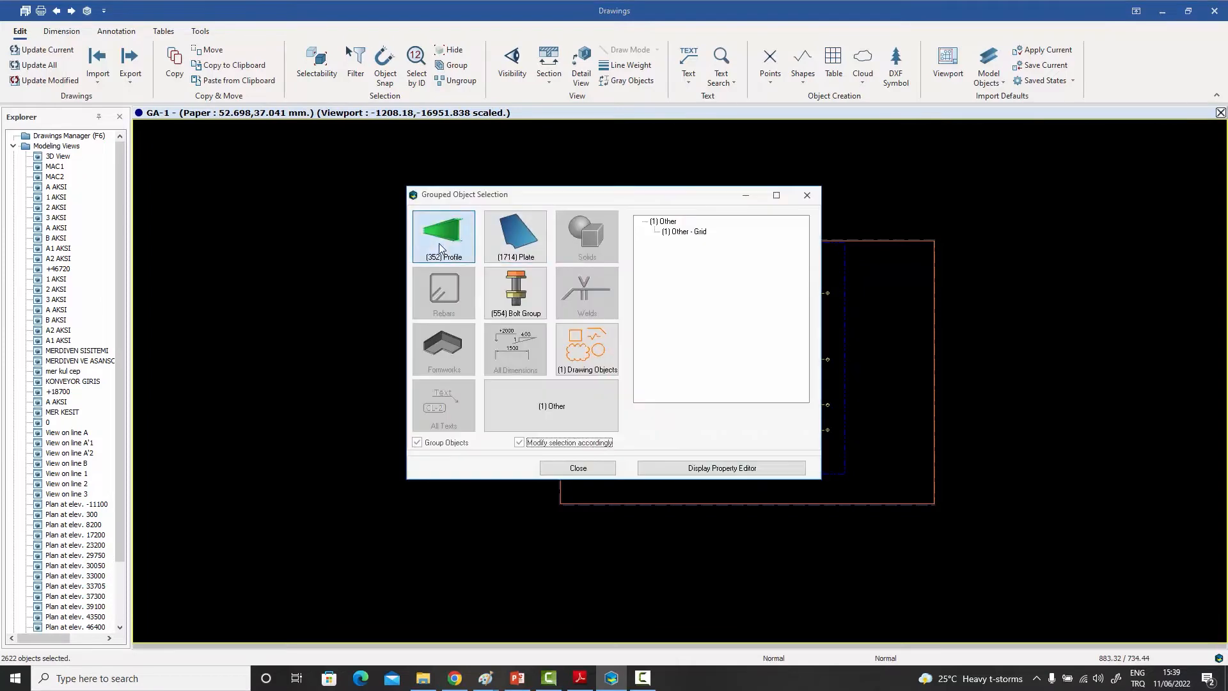
double_click(675, 222)
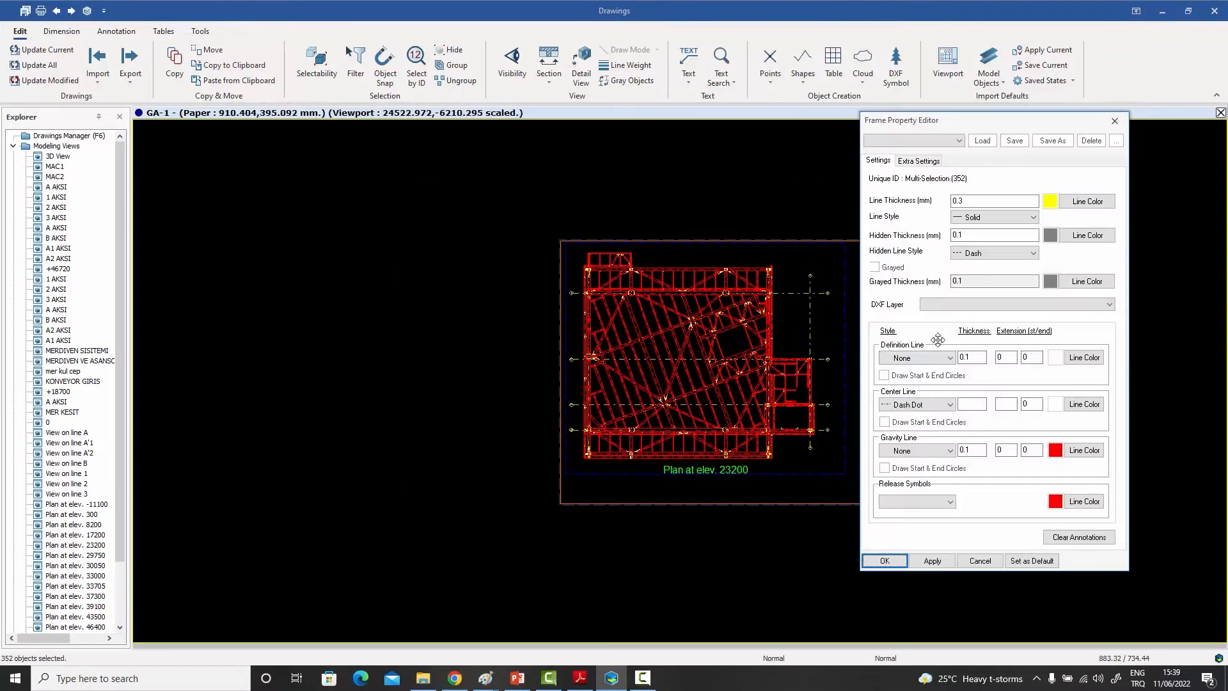
left_click(971, 404)
left_click(885, 561)
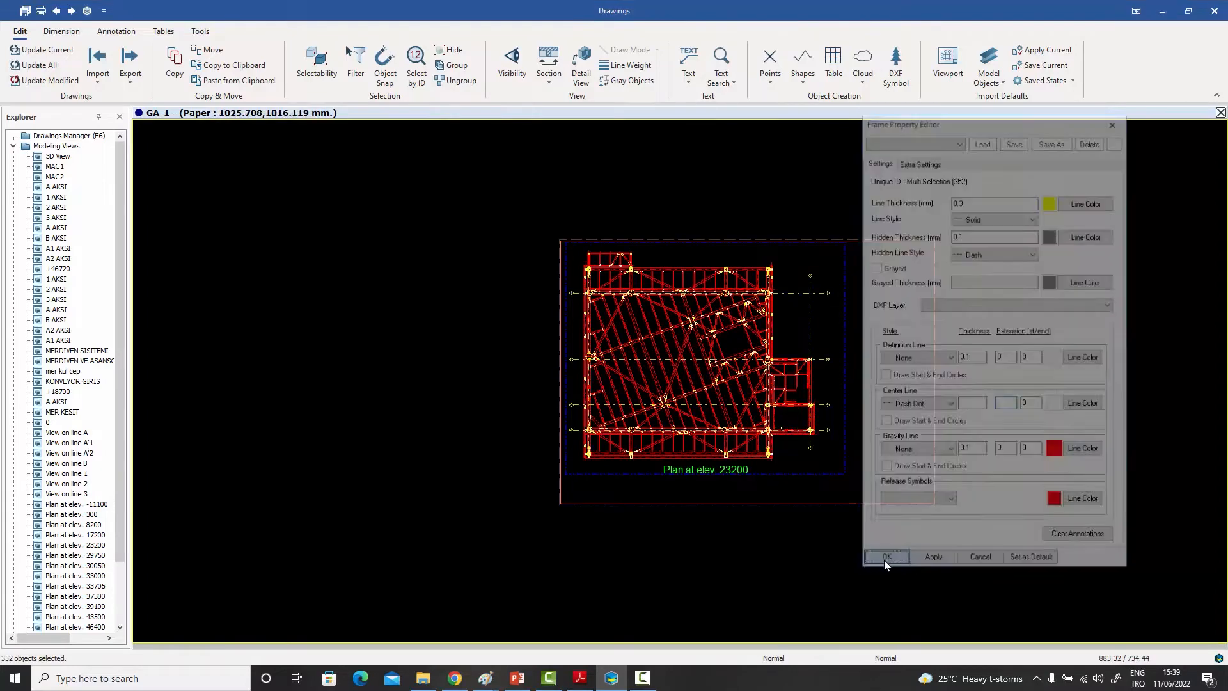
left_click(864, 359)
Step: Examine the extended center lines where the secondary beams meet the girders along the upper part of the plan
scroll(652, 307, "up", 9)
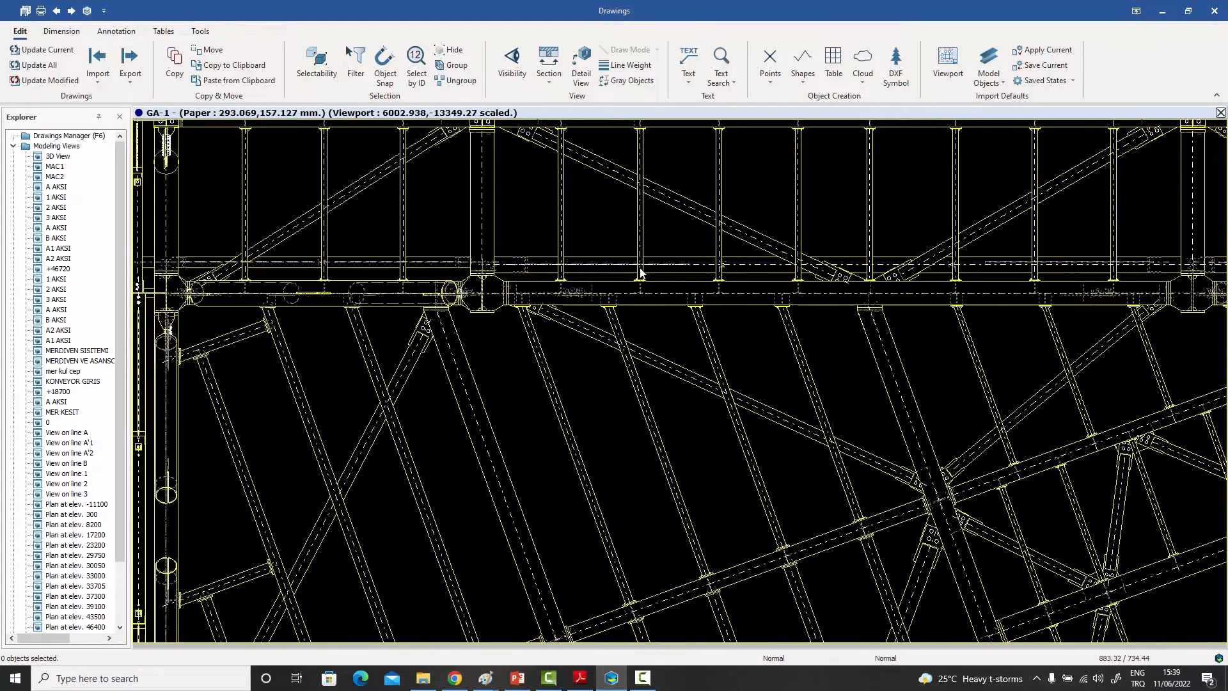
scroll(624, 313, "up", 5)
scroll(831, 362, "up", 3)
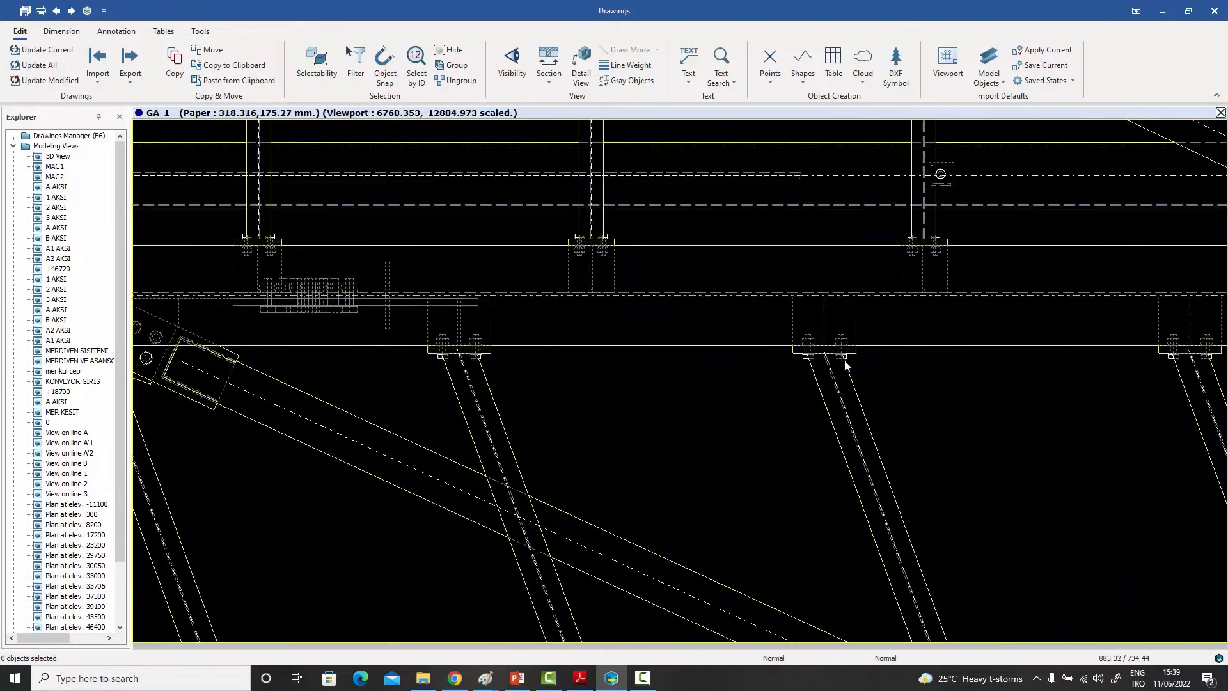
scroll(845, 362, "down", 2)
scroll(845, 360, "down", 6)
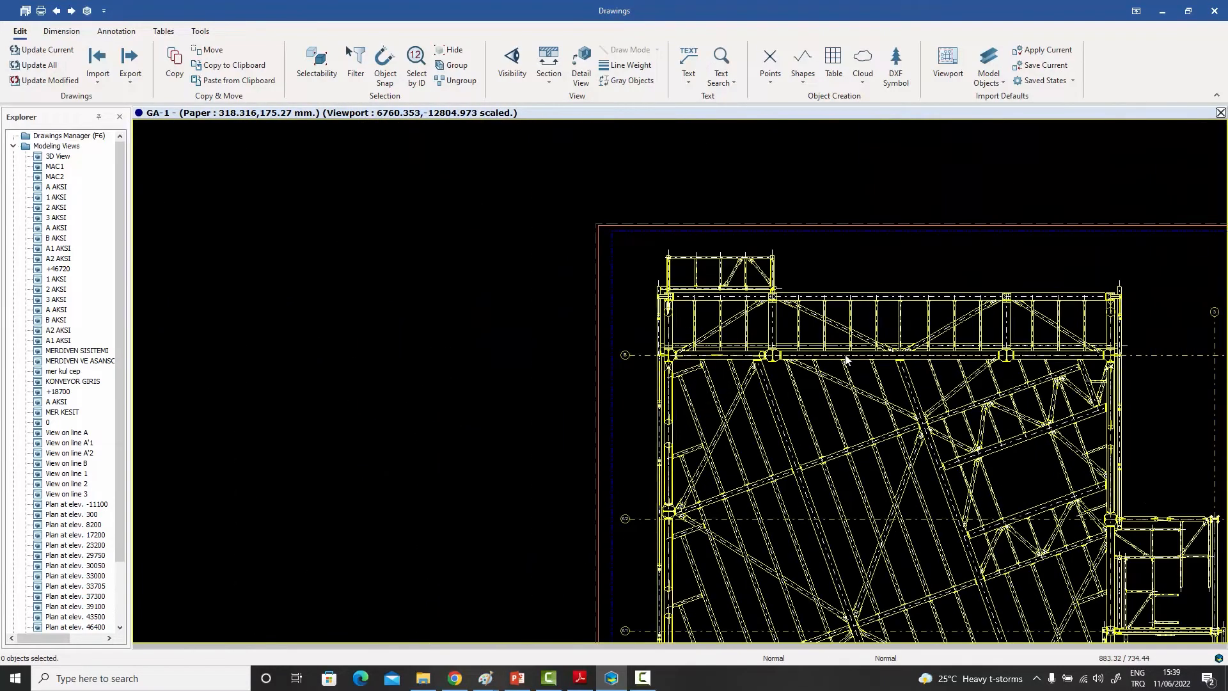
scroll(844, 355, "up", 6)
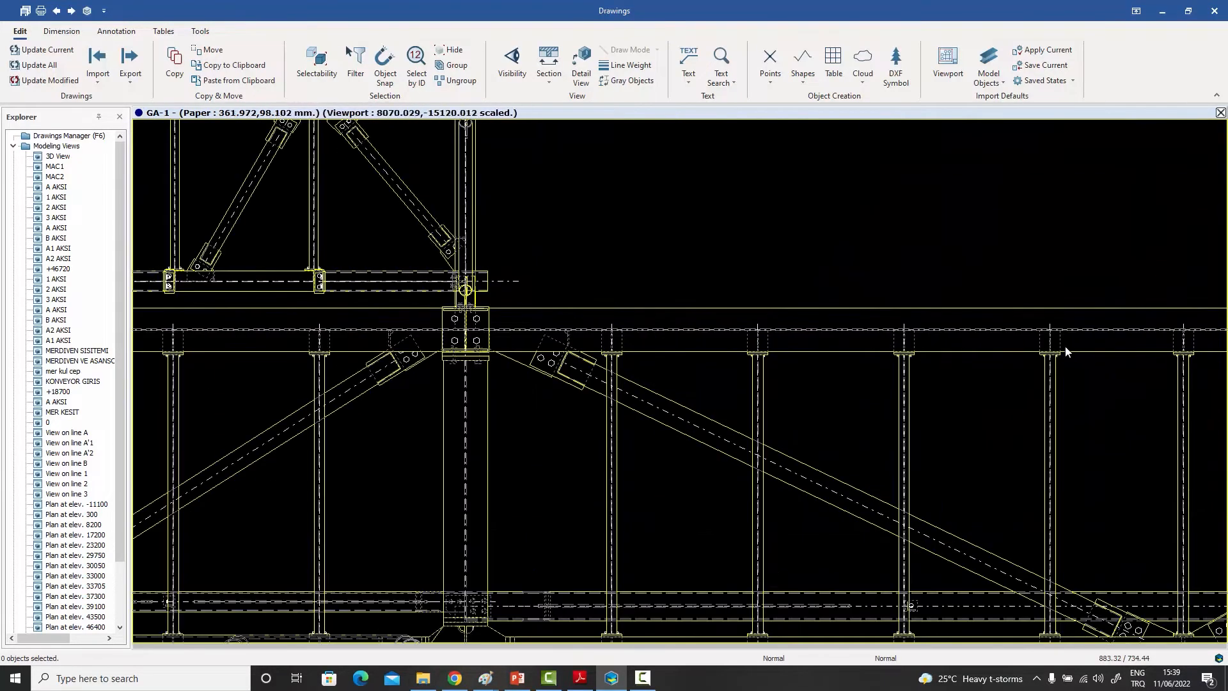
scroll(1063, 343, "up", 3)
scroll(981, 324, "down", 5)
scroll(859, 323, "up", 6)
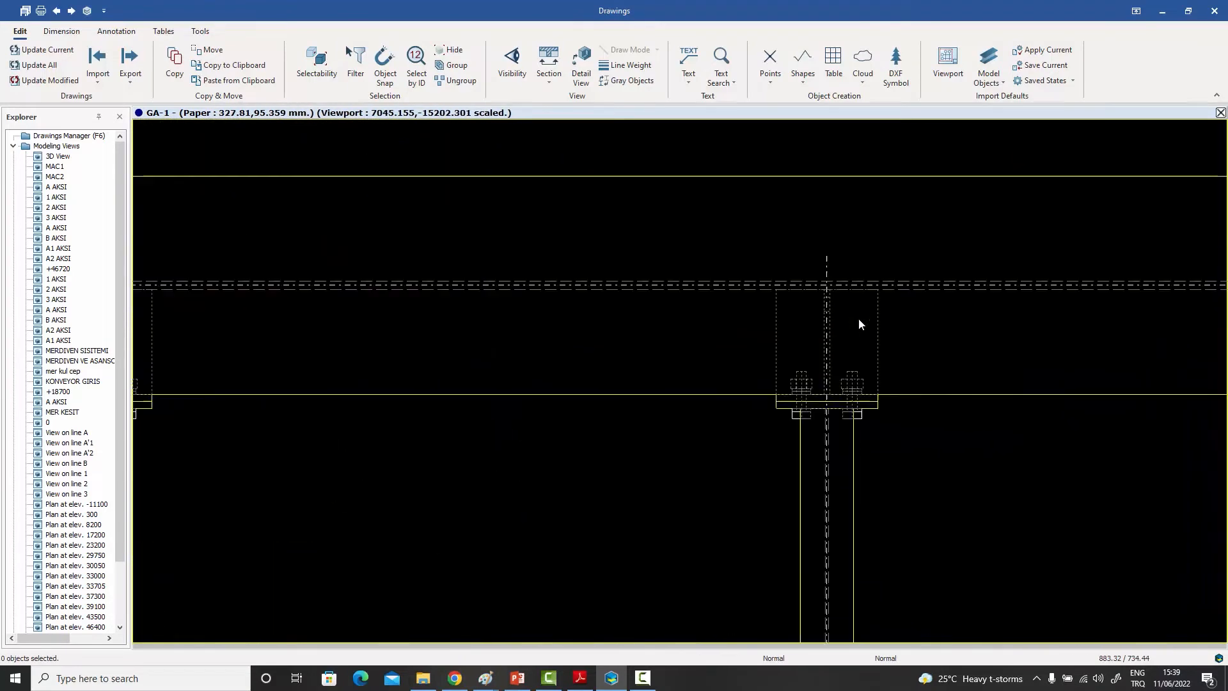
scroll(859, 320, "up", 4)
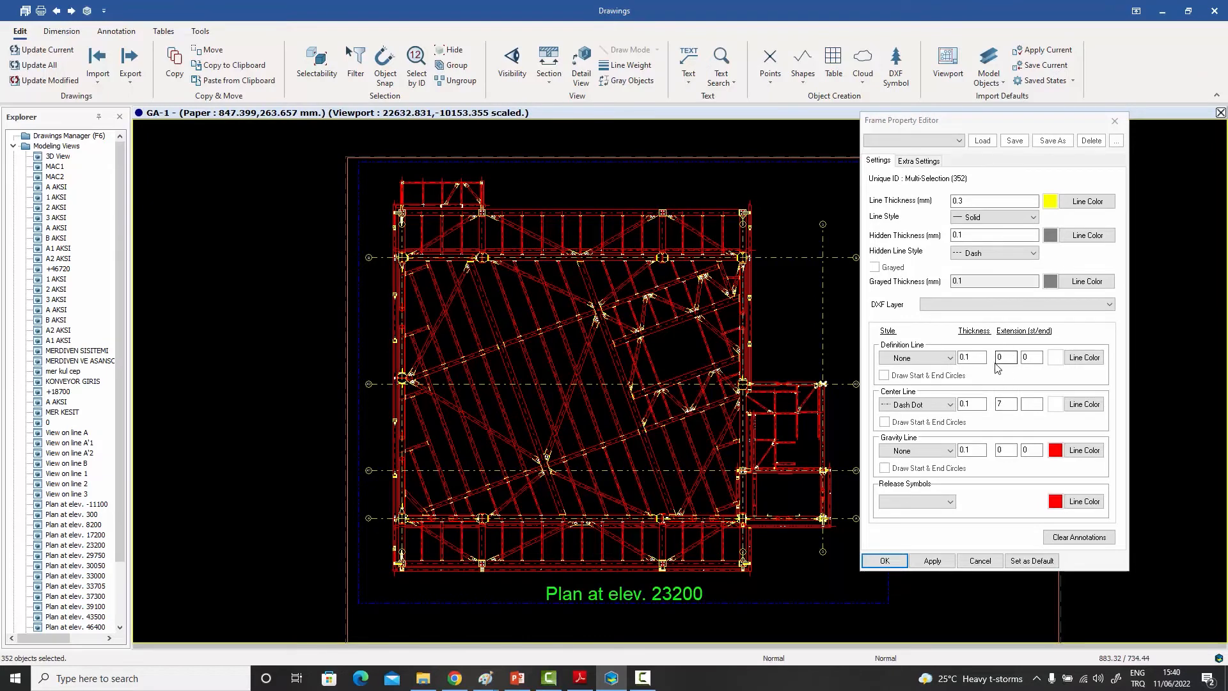
Step: Set the center line end extension of all selected profiles to 7 and clear the selection
left_click(1031, 404)
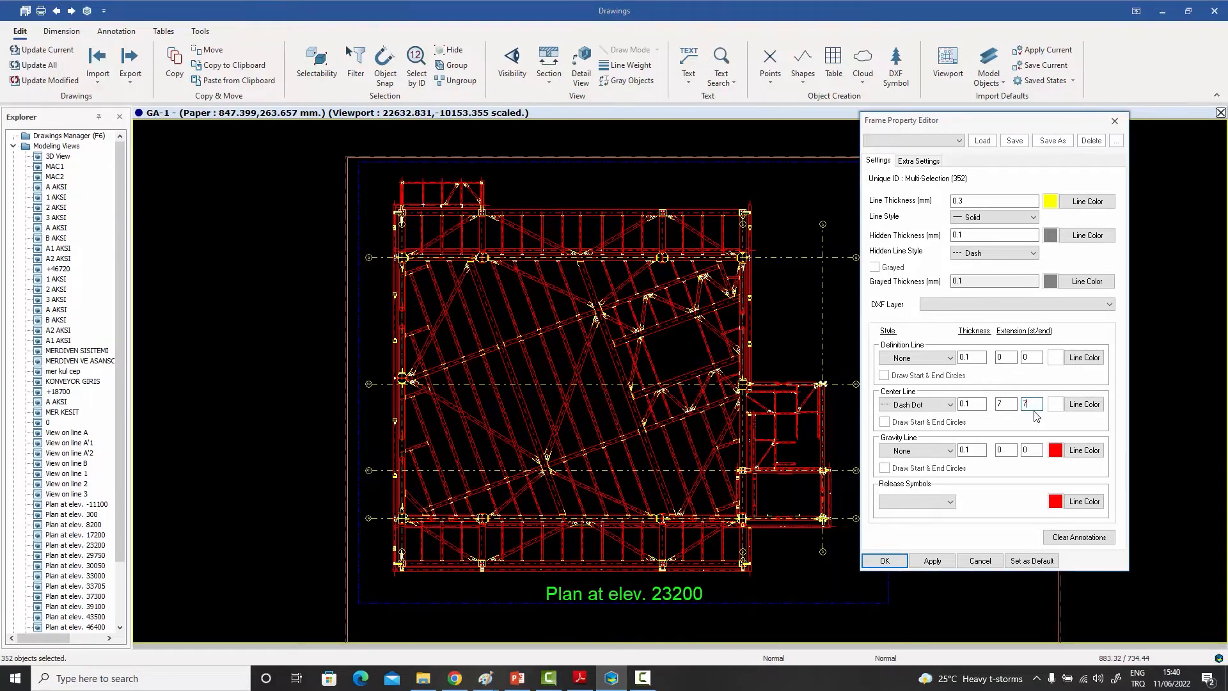
left_click(884, 561)
key("Escape")
Step: Inspect the center line extensions at both ends of the inclined beams and at their girder crossings
scroll(547, 253, "up", 6)
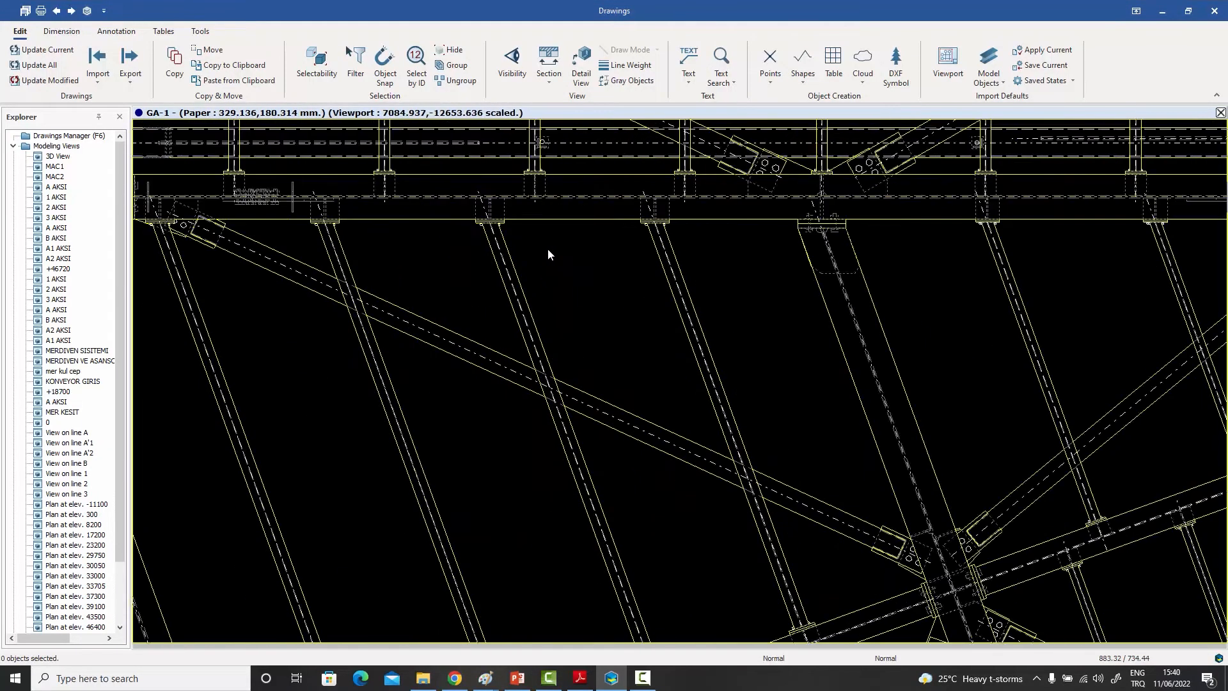
scroll(717, 214, "up", 2)
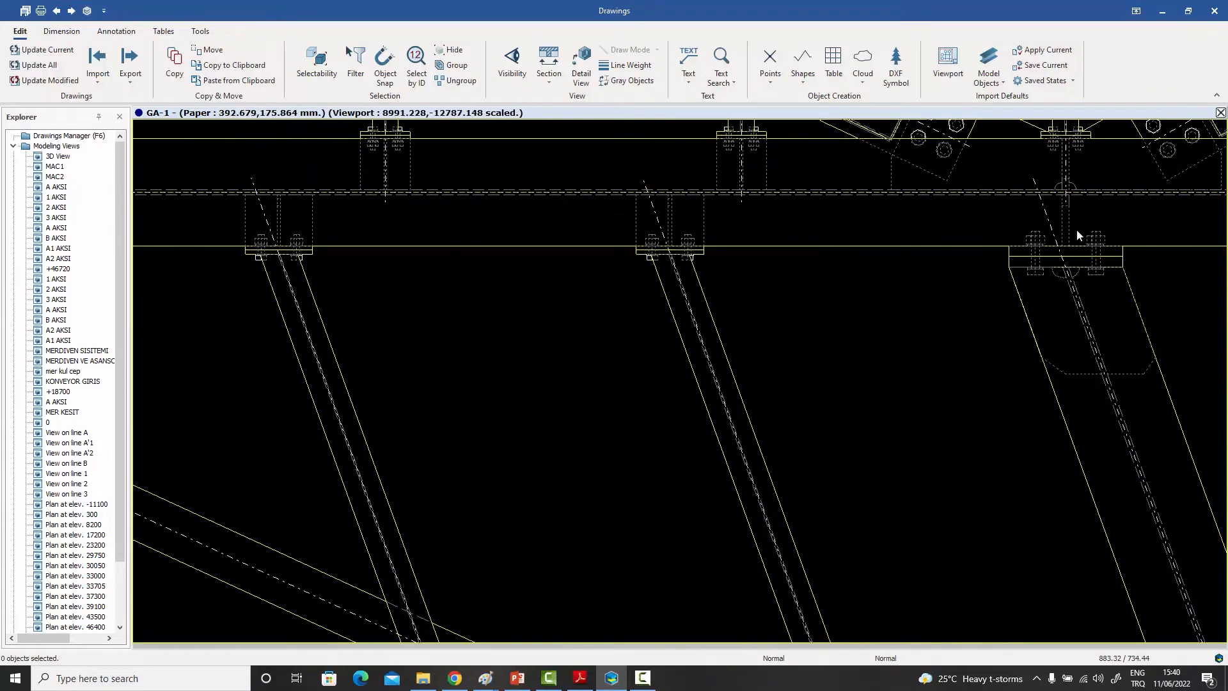
scroll(996, 259, "down", 3)
scroll(1042, 443, "down", 4)
scroll(950, 328, "up", 5)
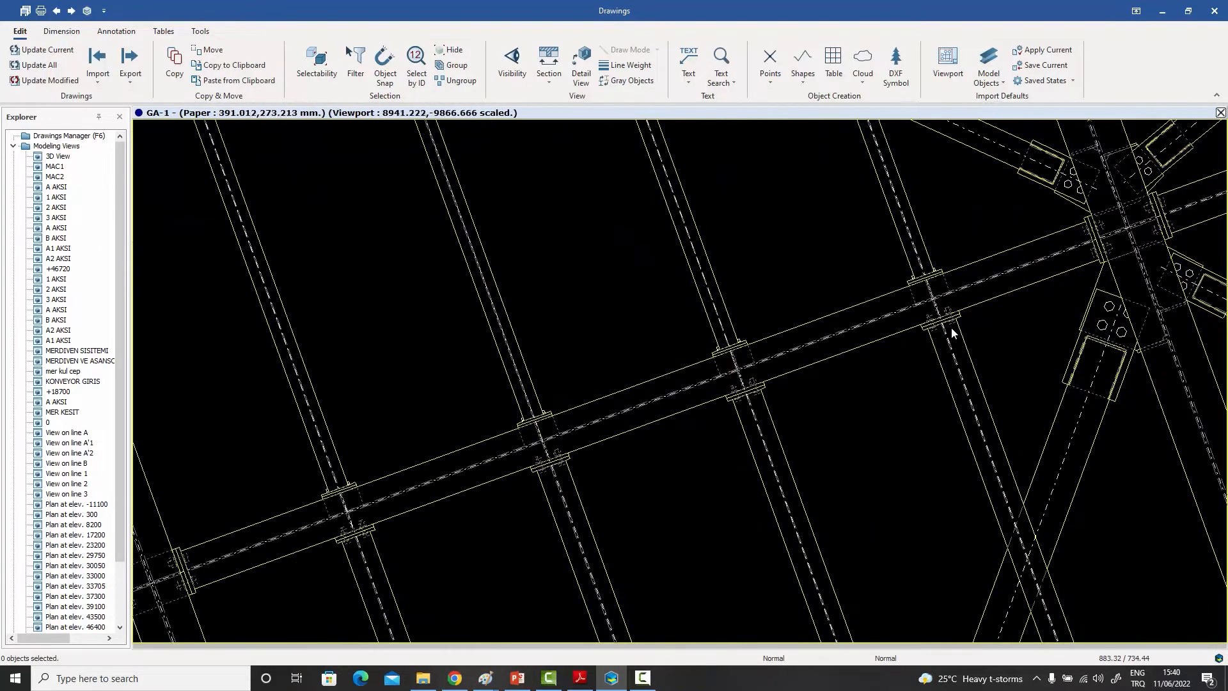
scroll(937, 307, "up", 4)
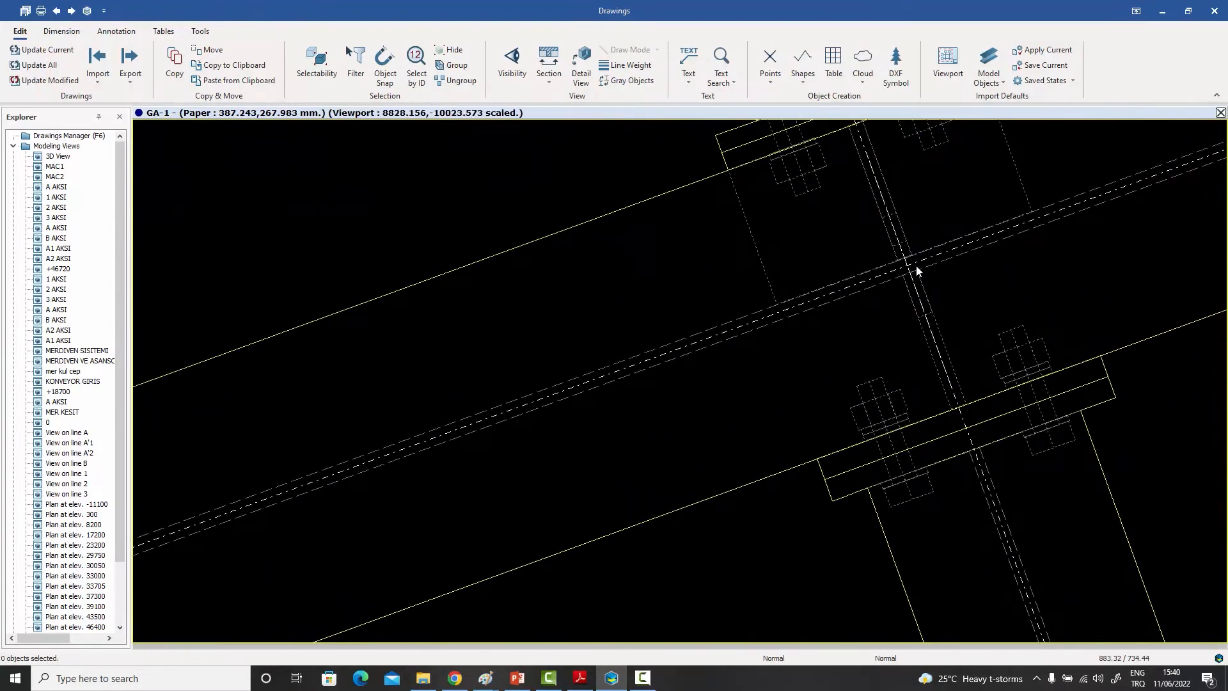
scroll(665, 291, "down", 5)
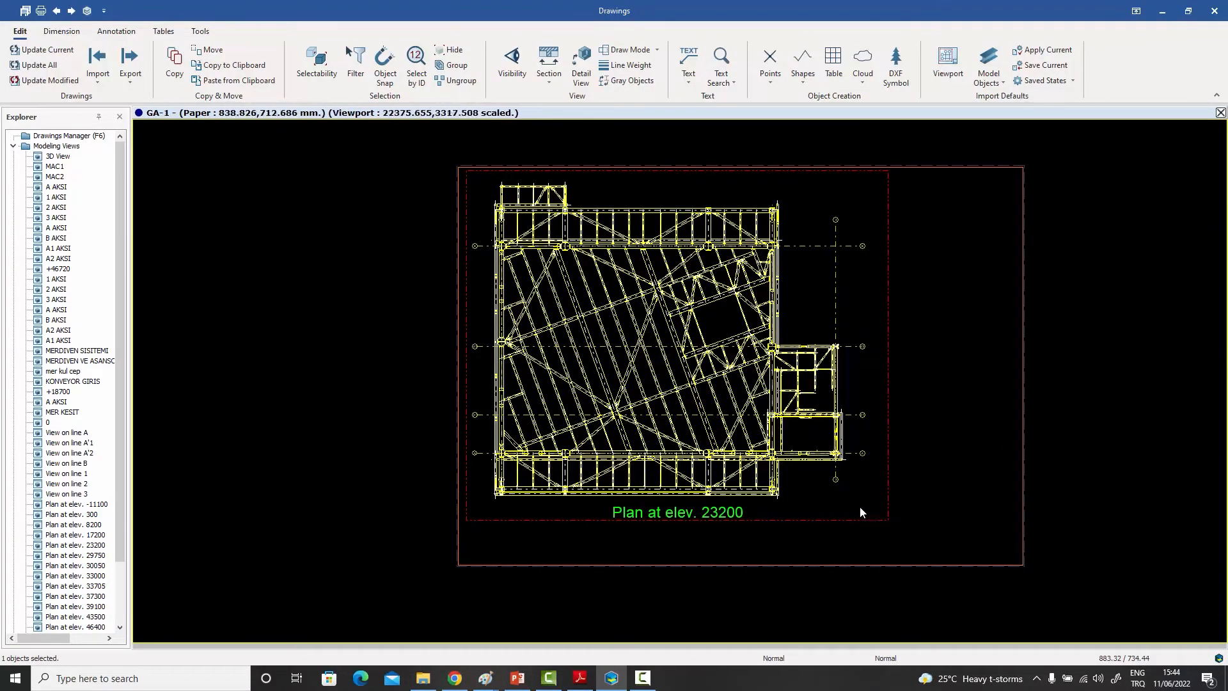
Step: Set the hidden line style of all plates in the plan to Dash, apply it and store the settings as default
left_click_drag(863, 512, 482, 182)
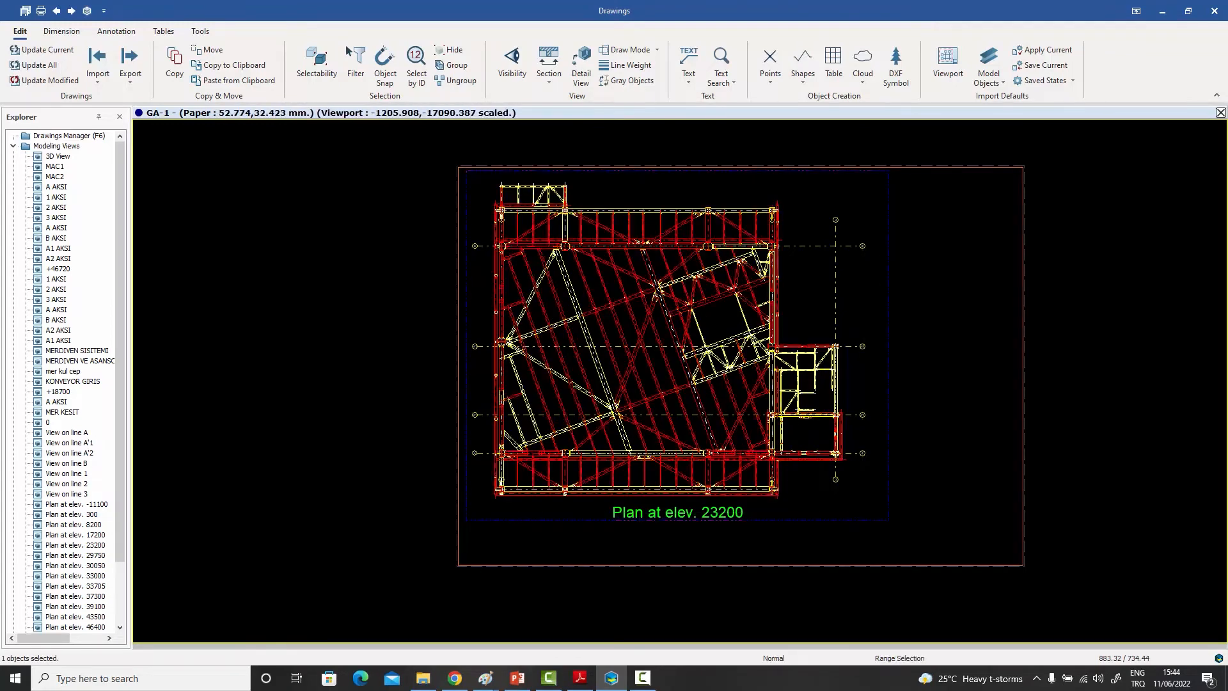
key("Return")
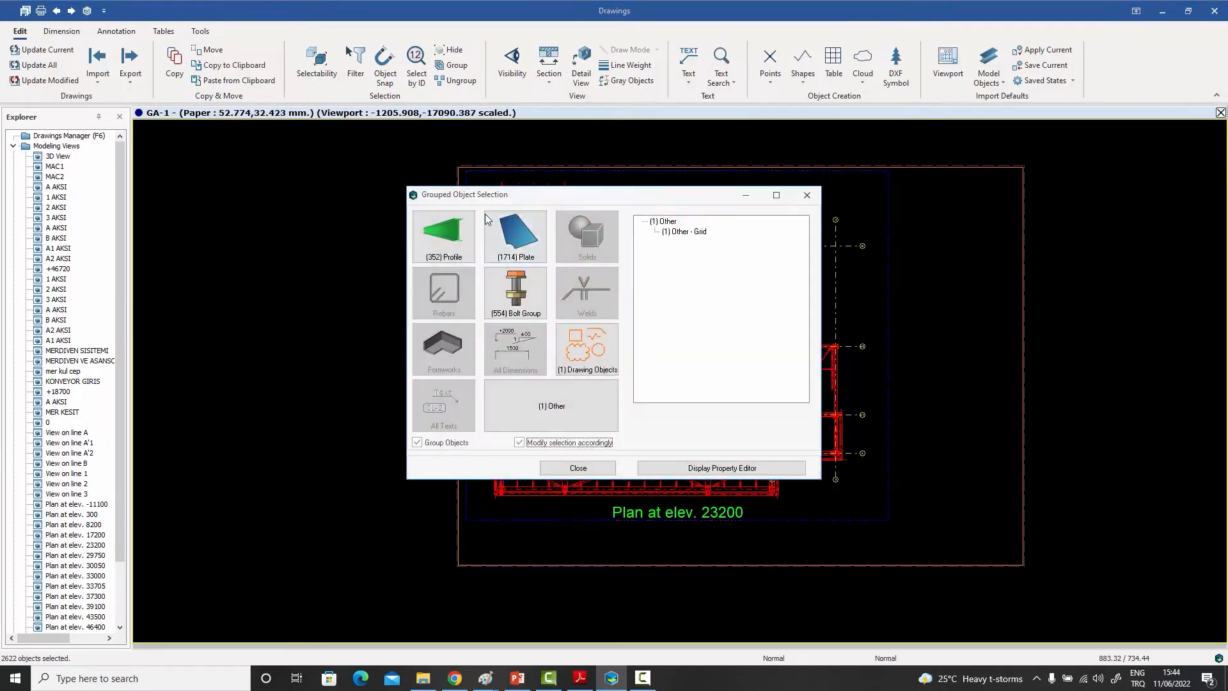
left_click(516, 237)
double_click(672, 222)
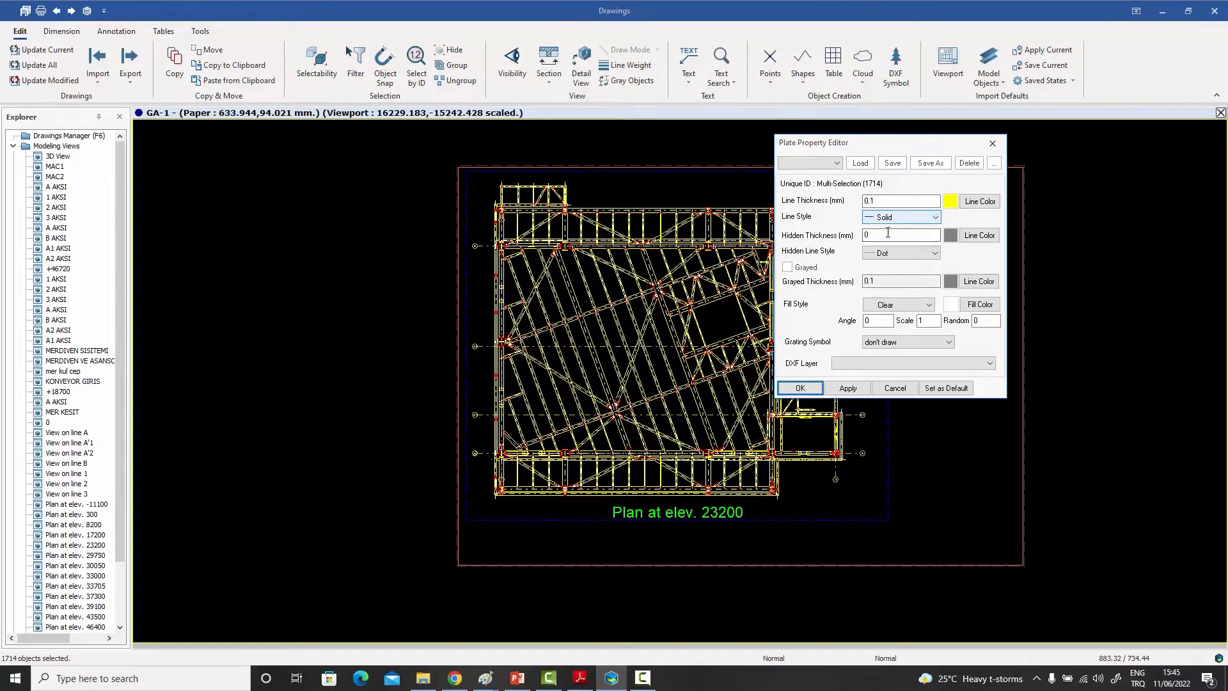
left_click(902, 252)
left_click(895, 279)
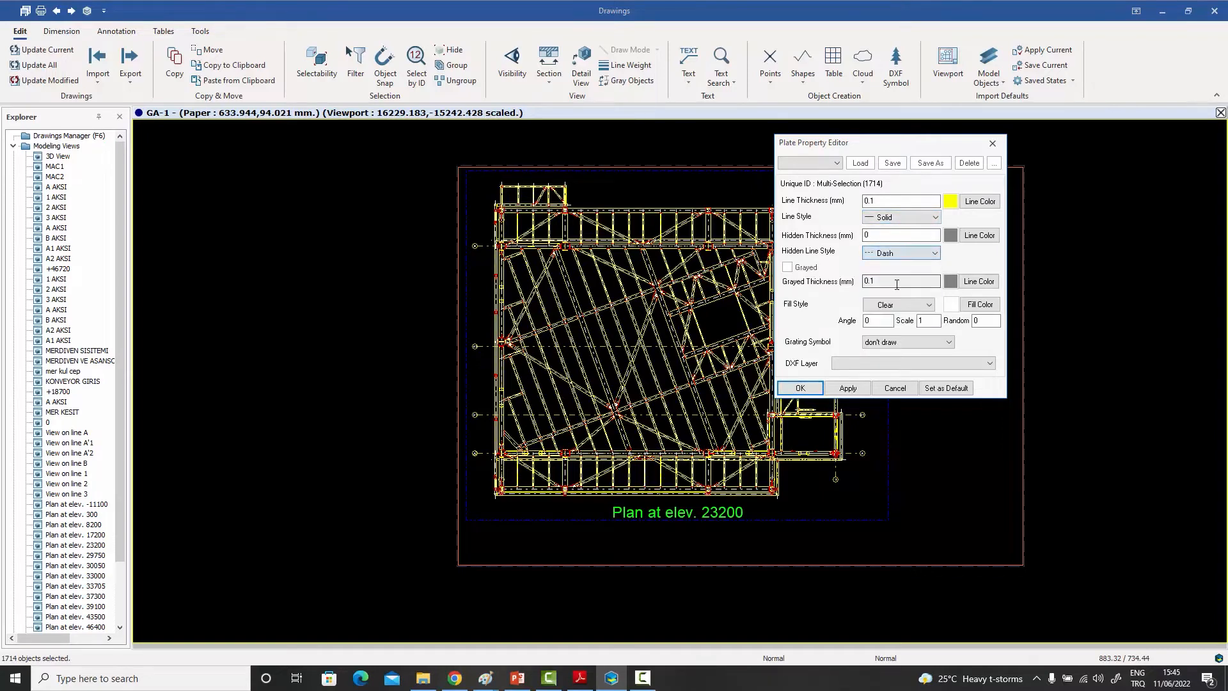
left_click(848, 389)
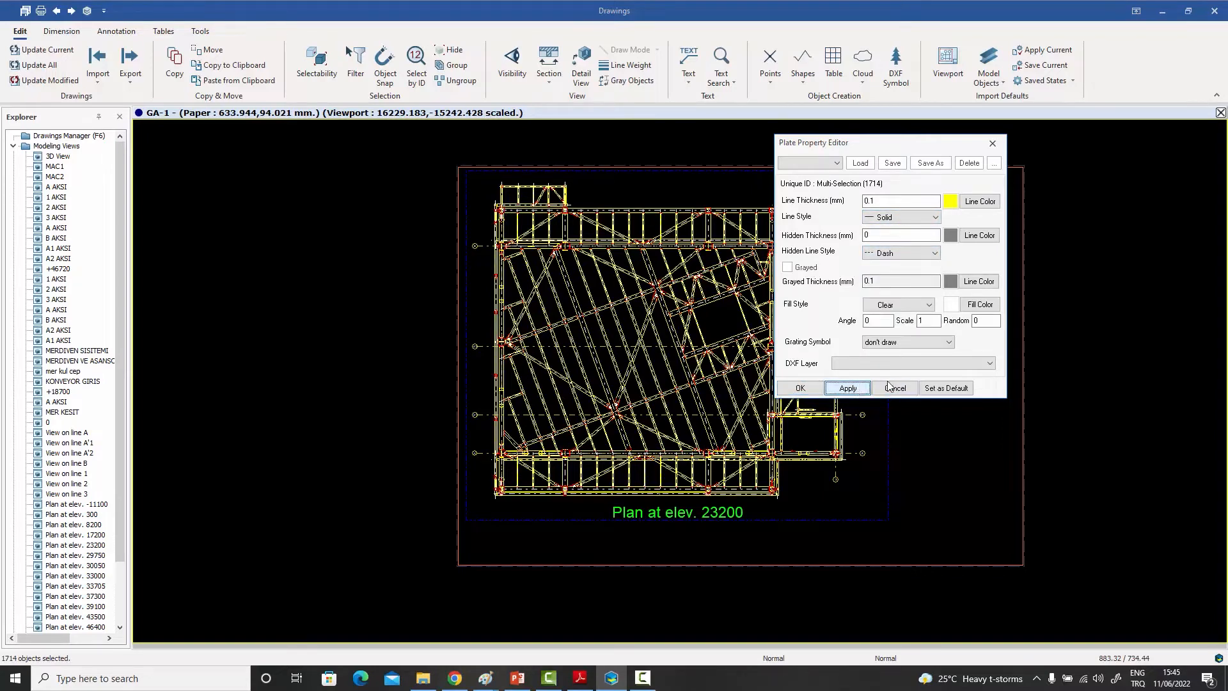
left_click(944, 388)
Step: Set the line color of all selected plates to light blue, apply it and store the settings as default
left_click(980, 201)
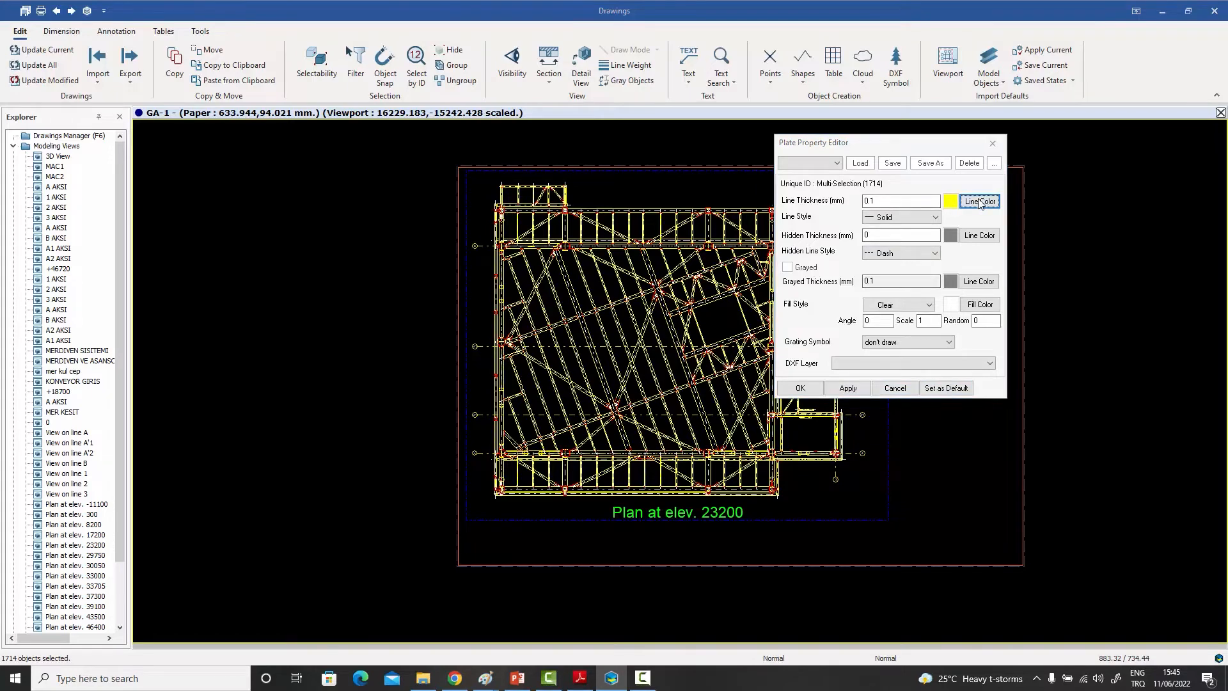
left_click(638, 198)
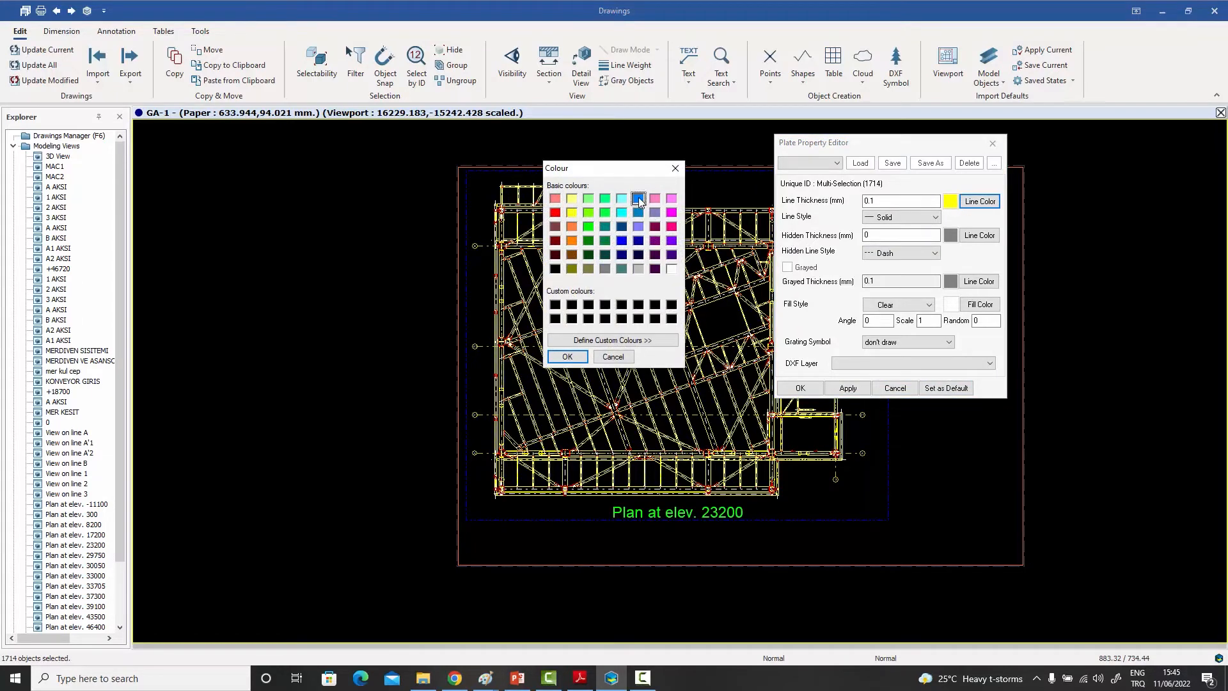
left_click(568, 356)
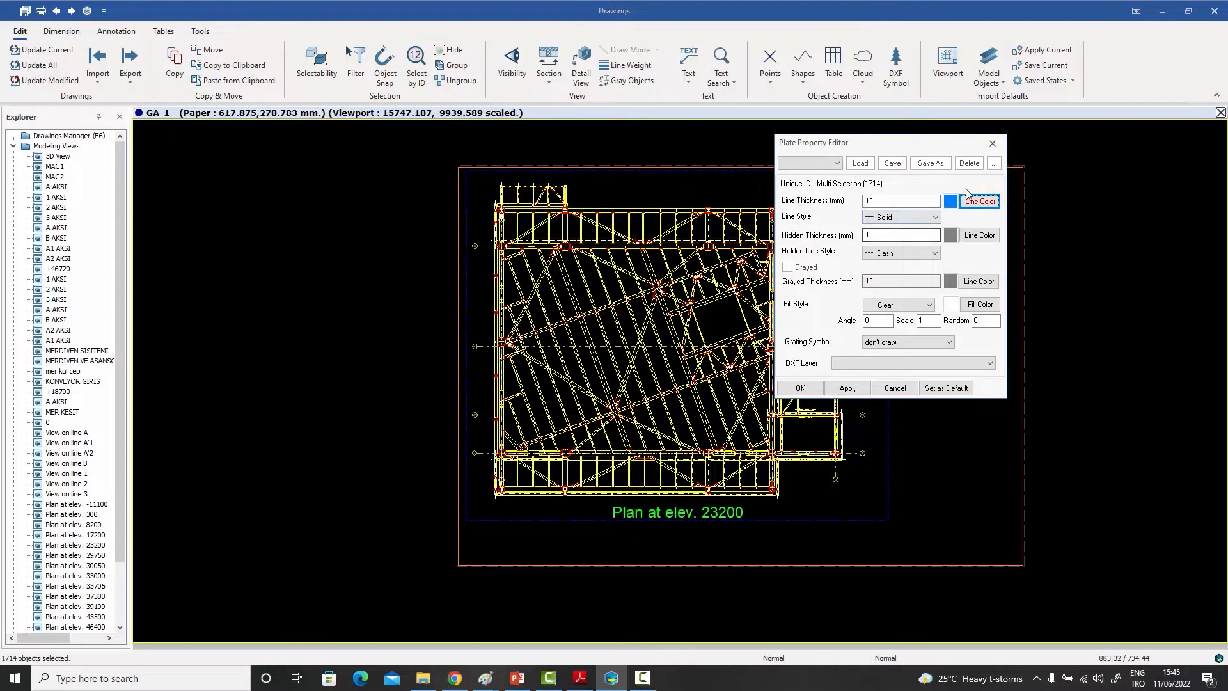
left_click(848, 390)
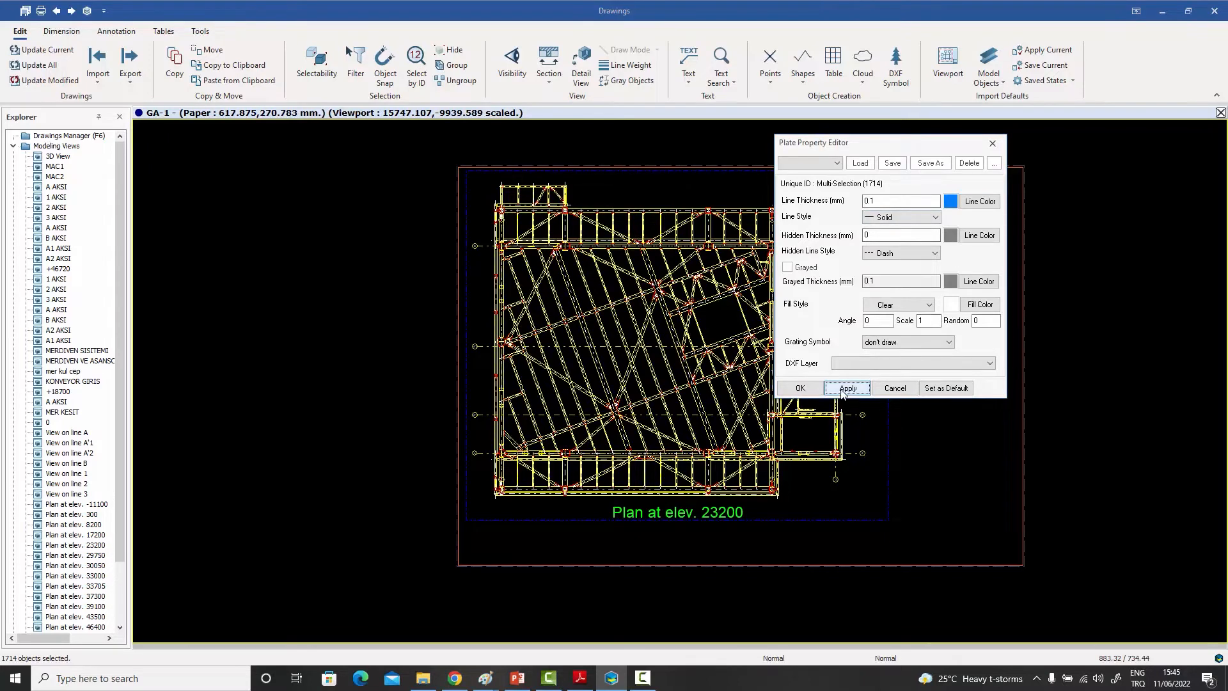
left_click(938, 391)
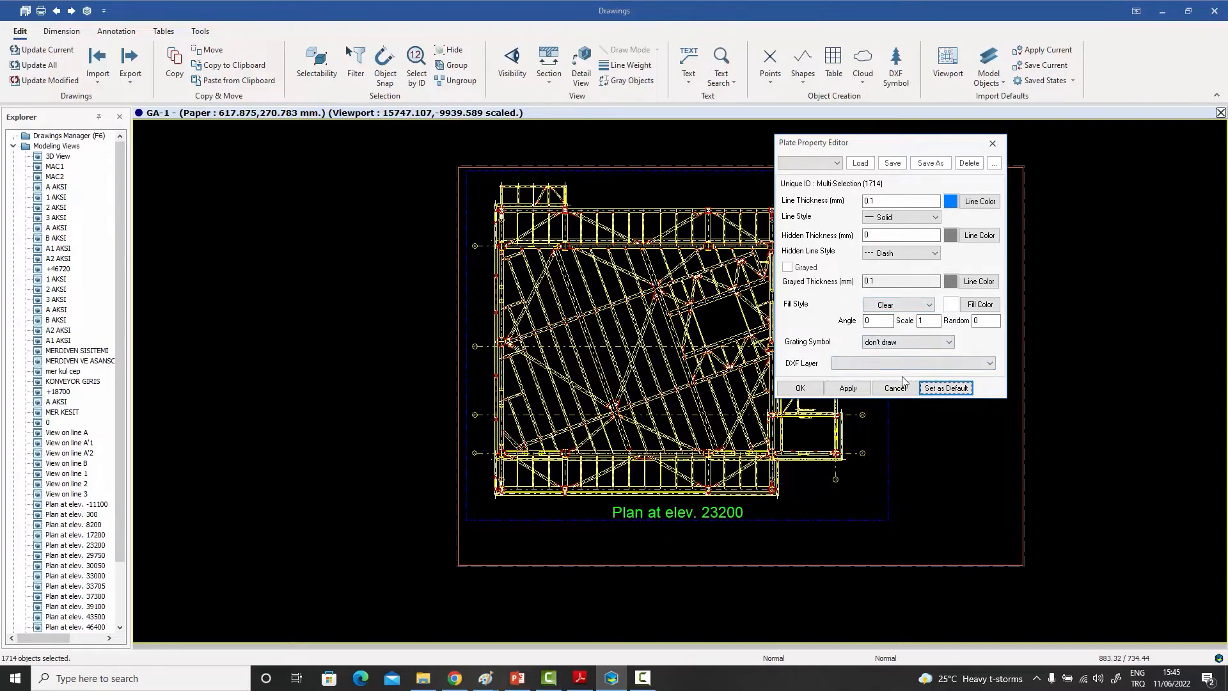
left_click(799, 388)
Step: Select all objects in the plan, narrow the selection to the bolt groups and open their display properties
scroll(804, 275, "up", 6)
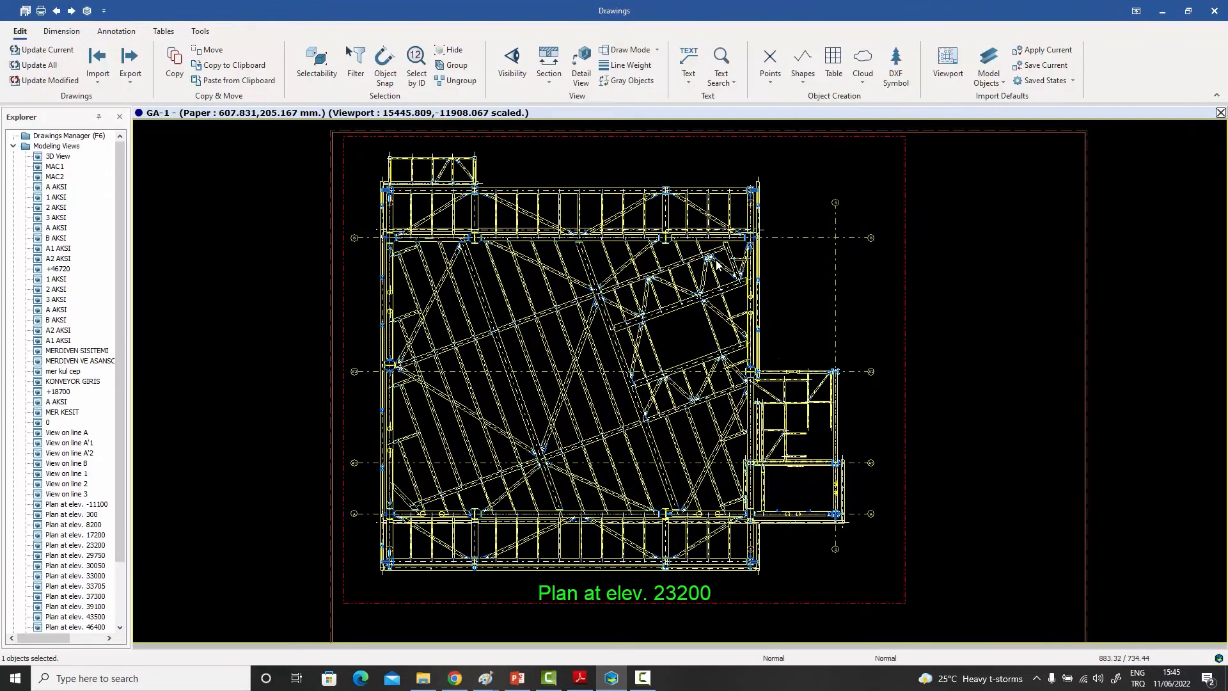
scroll(715, 245, "up", 4)
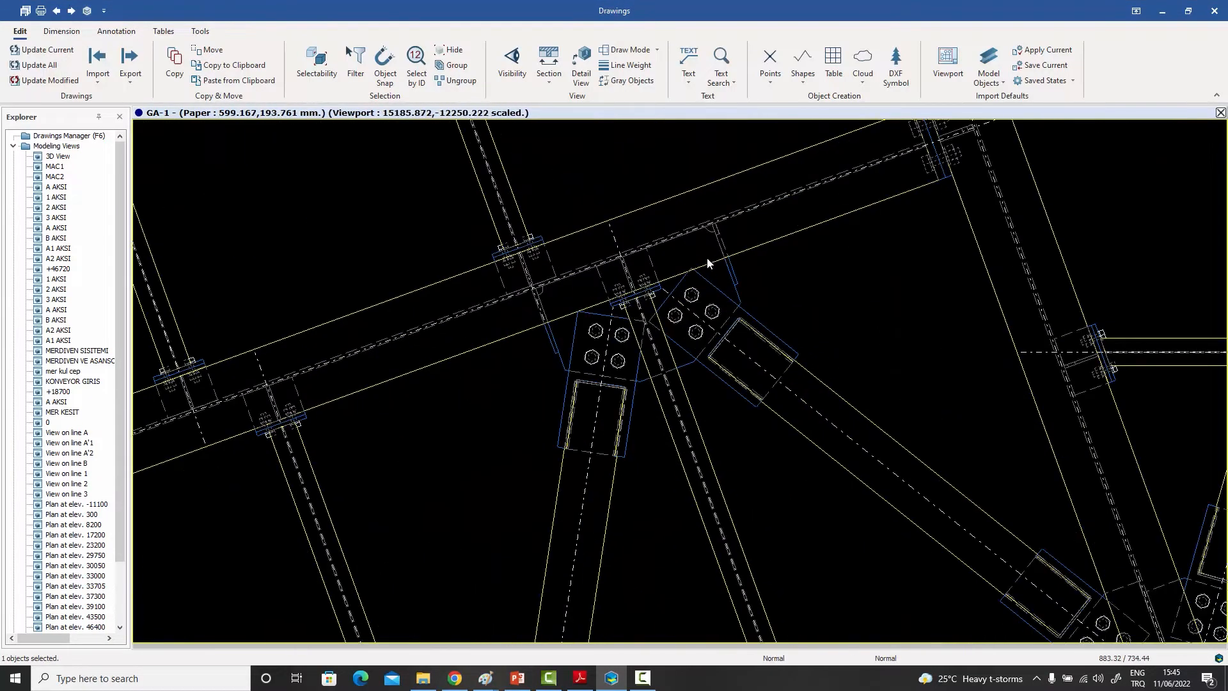
scroll(598, 345, "down", 1)
scroll(611, 344, "down", 6)
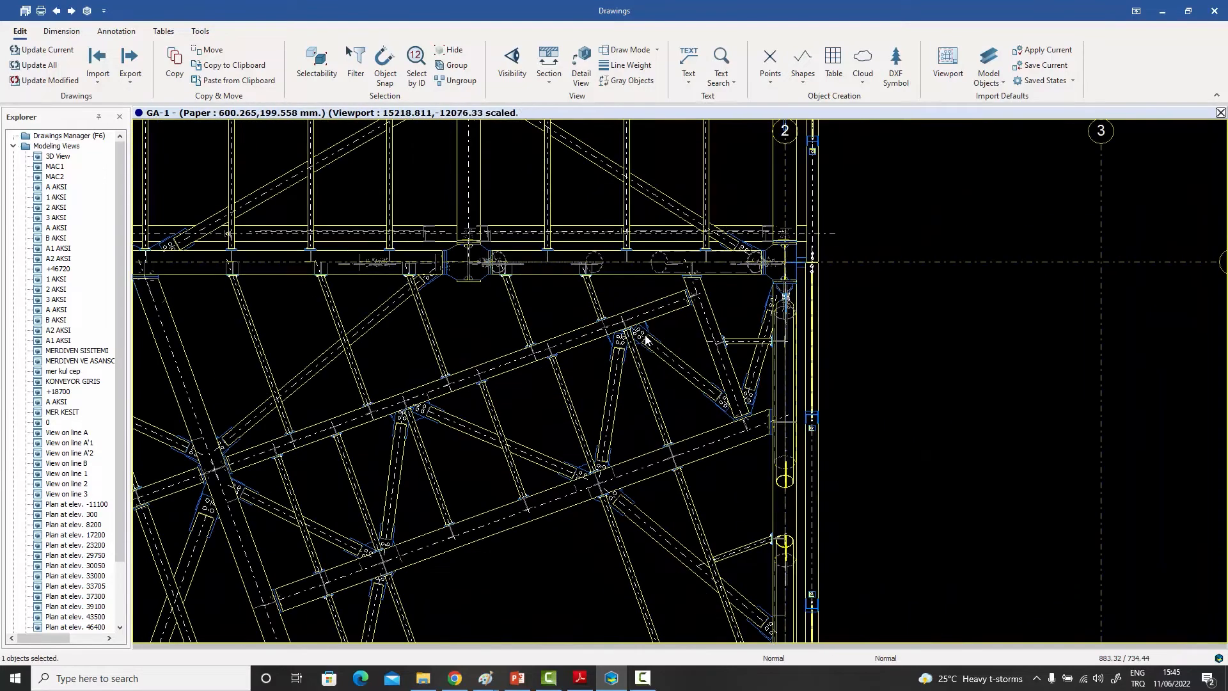
middle_click_drag(611, 343, 681, 344)
middle_click_drag(876, 498, 878, 494)
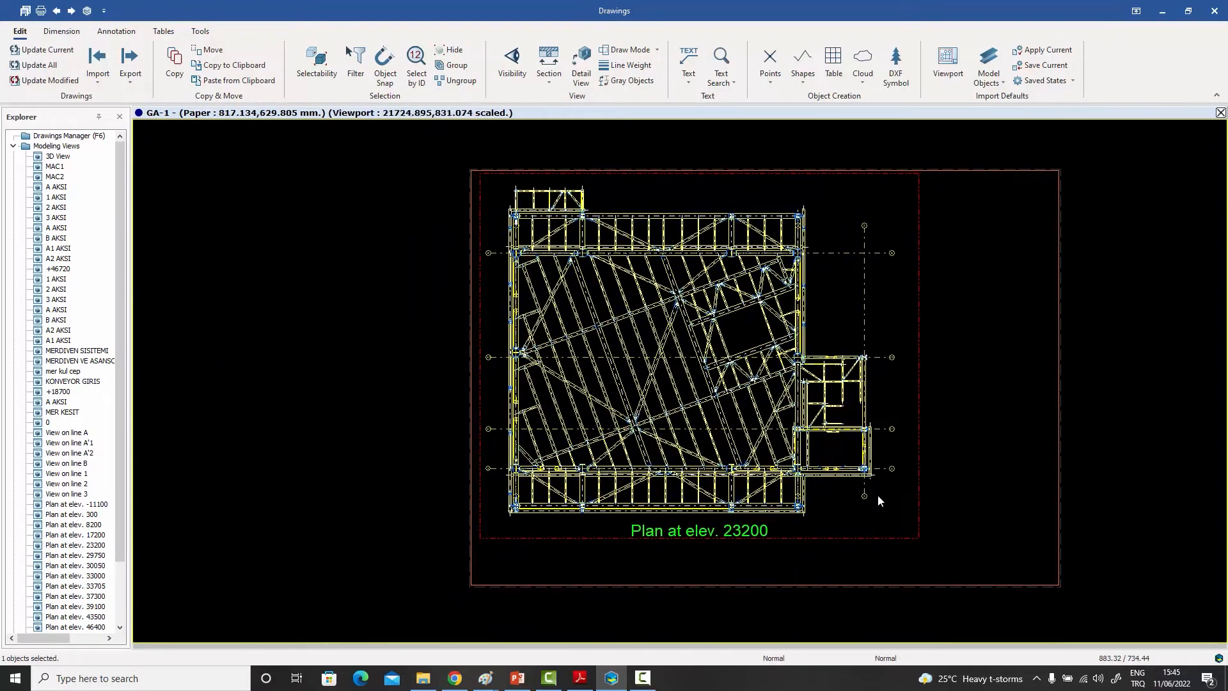
left_click_drag(887, 525, 505, 182)
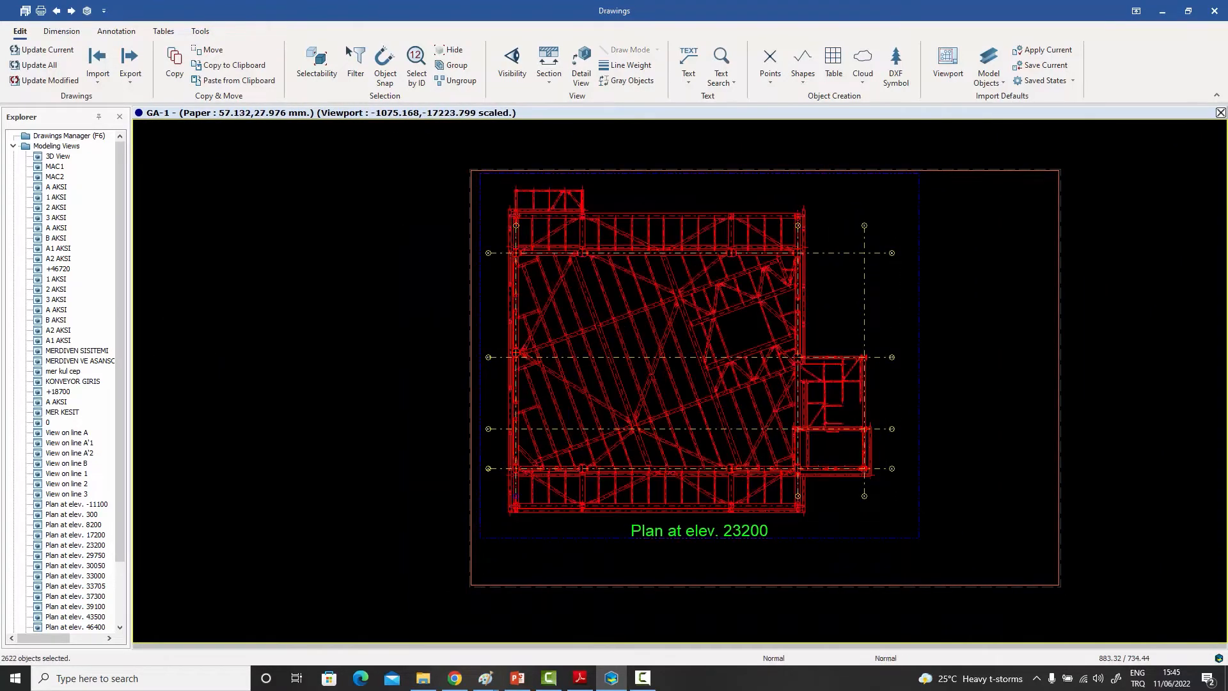
key("alt+Return")
left_click(517, 299)
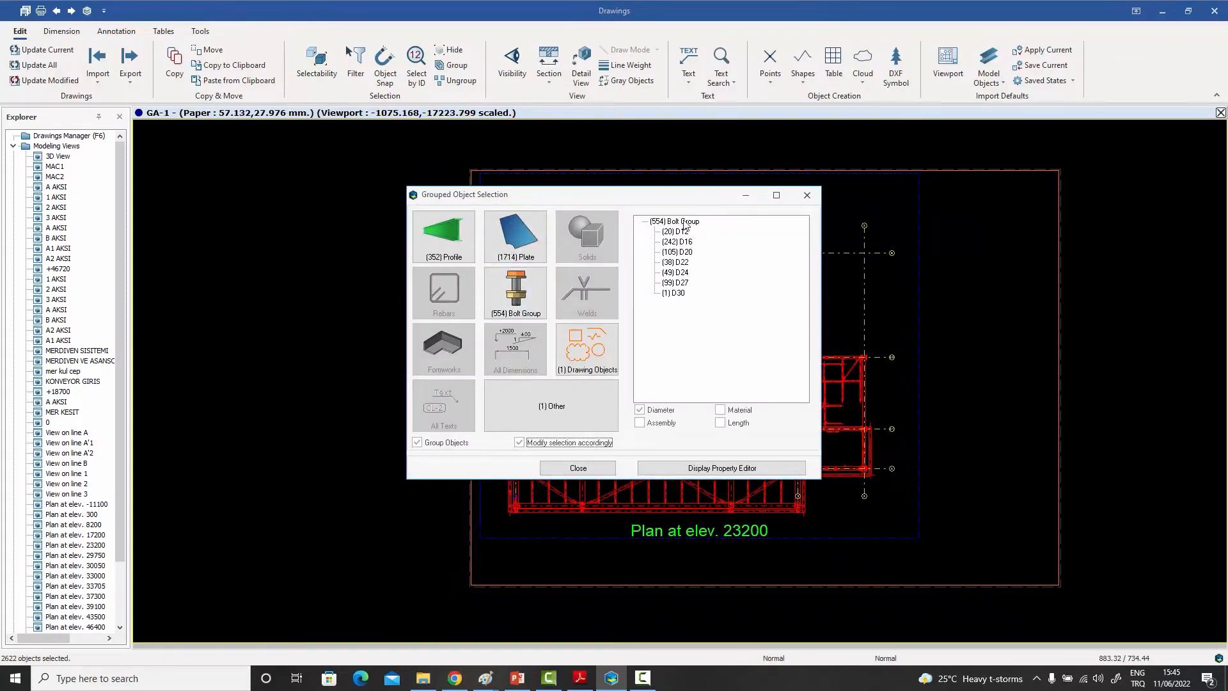
double_click(684, 221)
left_click_drag(629, 220, 987, 165)
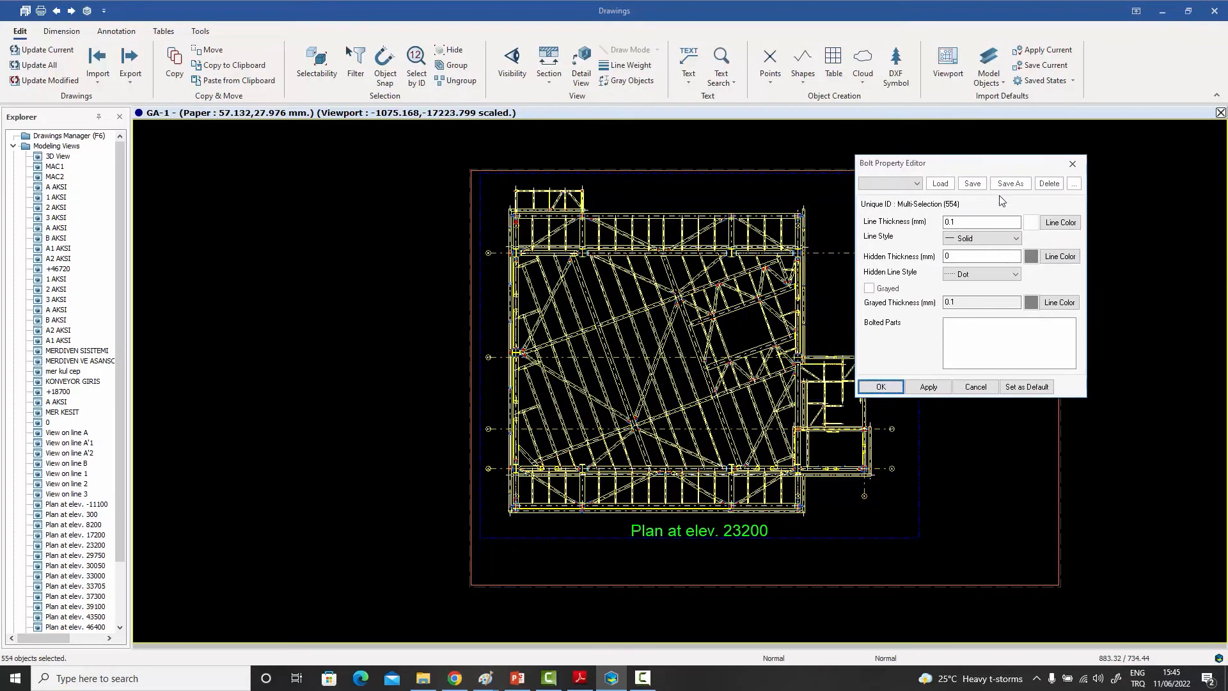
Step: Set the line color of all selected bolt groups to green and apply it
left_click(1061, 222)
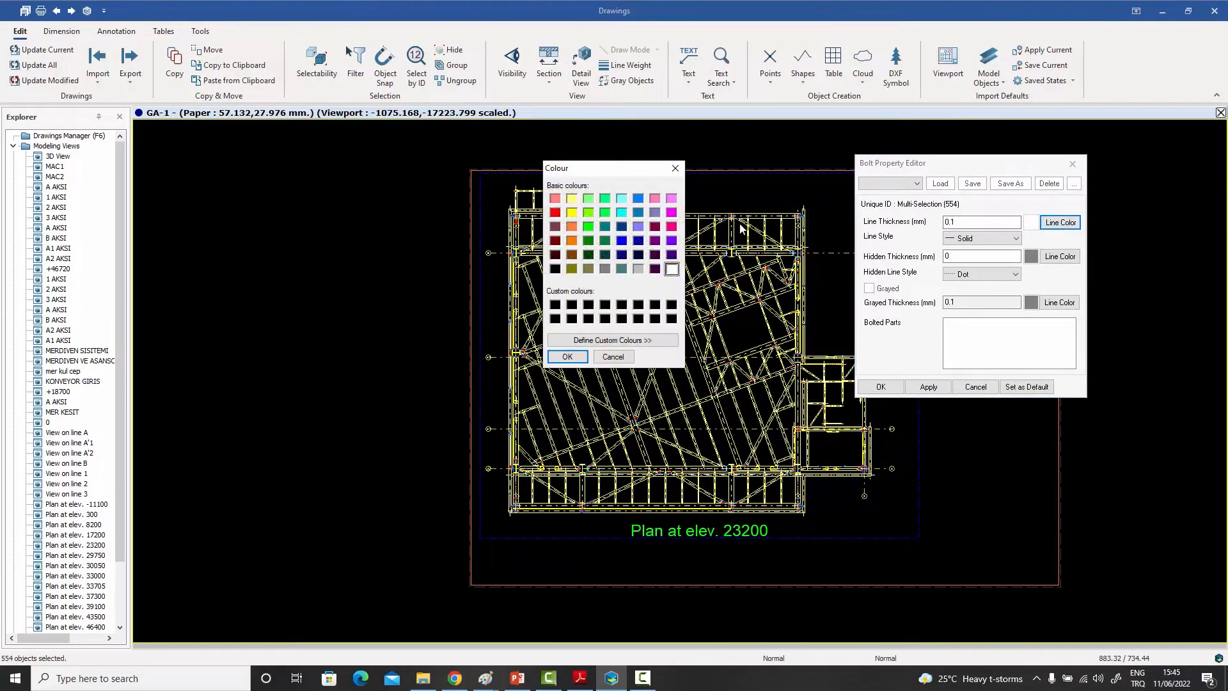
left_click(588, 228)
left_click(584, 358)
left_click(929, 386)
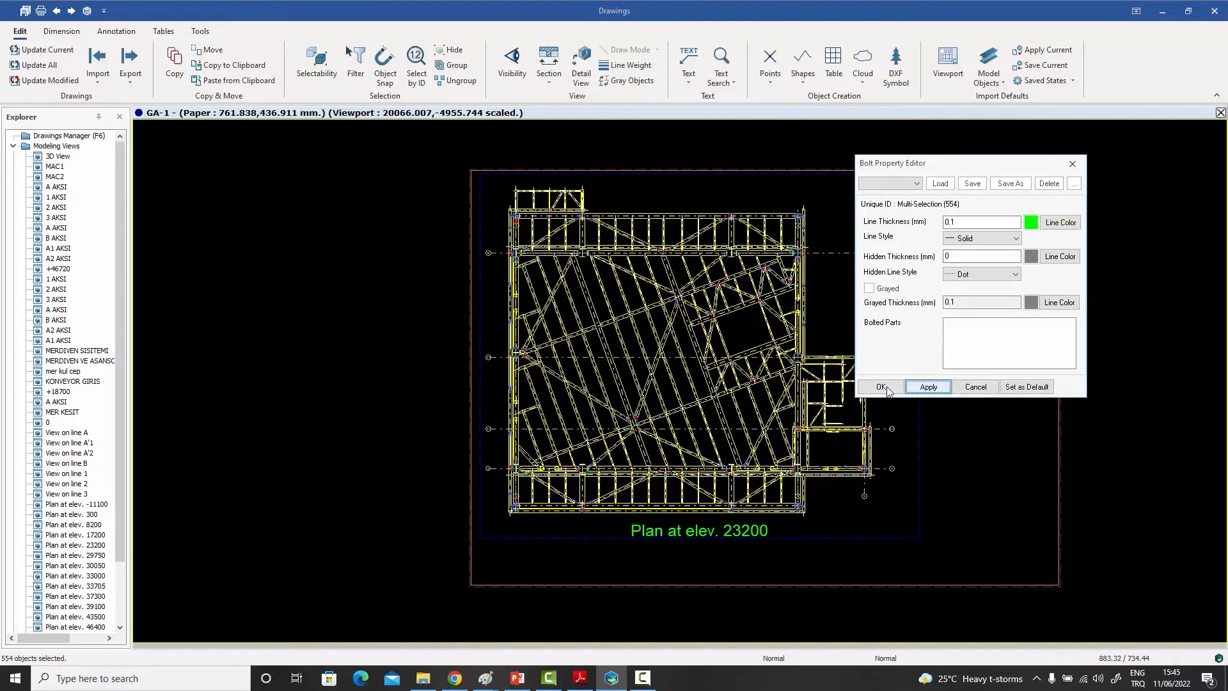
left_click(880, 386)
Step: List the plan's profiles by beam group instead of section name and open the properties of the Horizontal Brace group
scroll(804, 282, "up", 8)
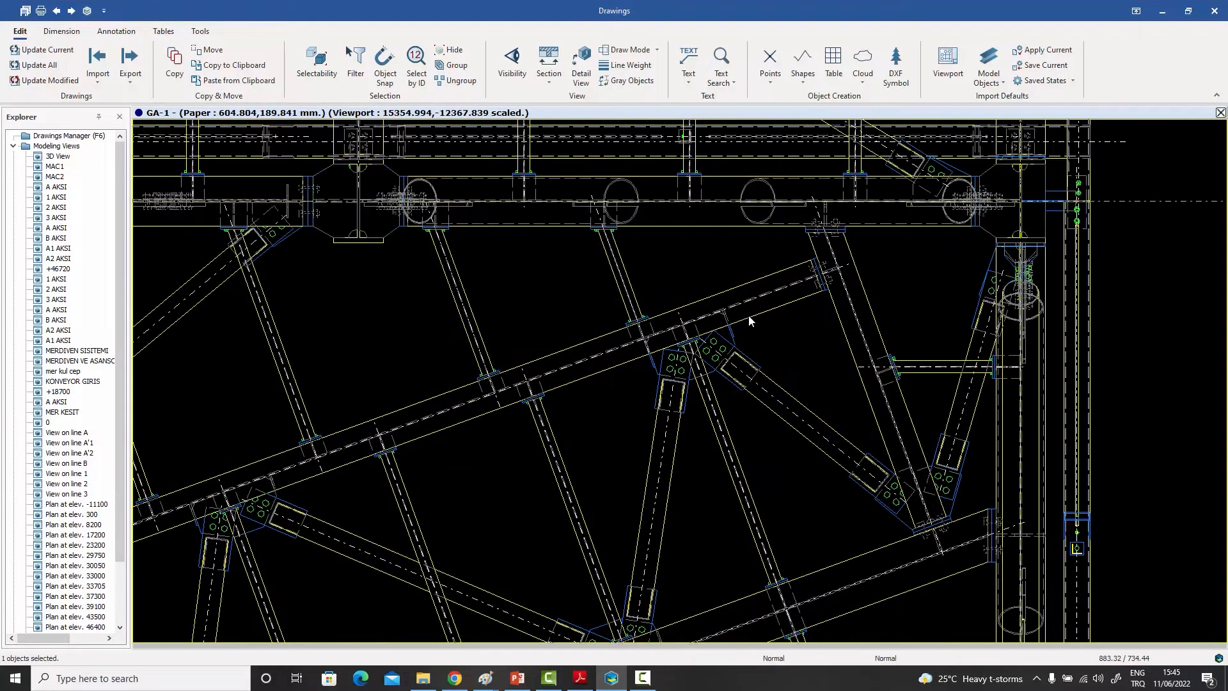
scroll(696, 373, "down", 10)
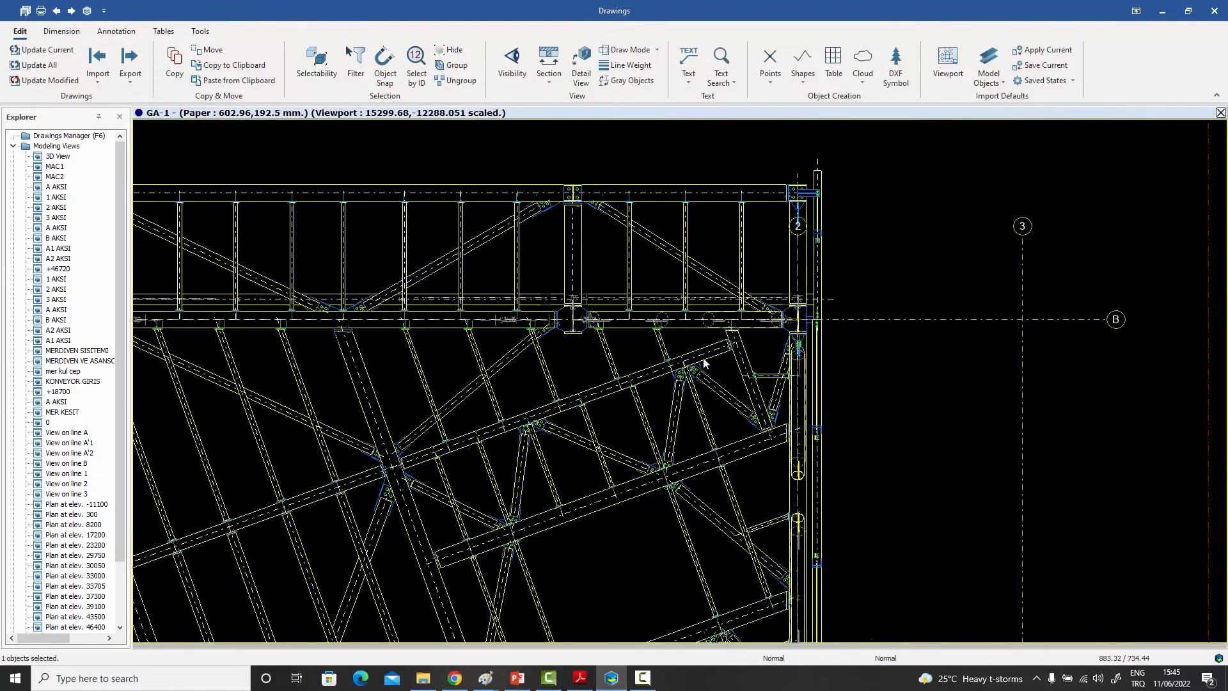
scroll(677, 283, "down", 3)
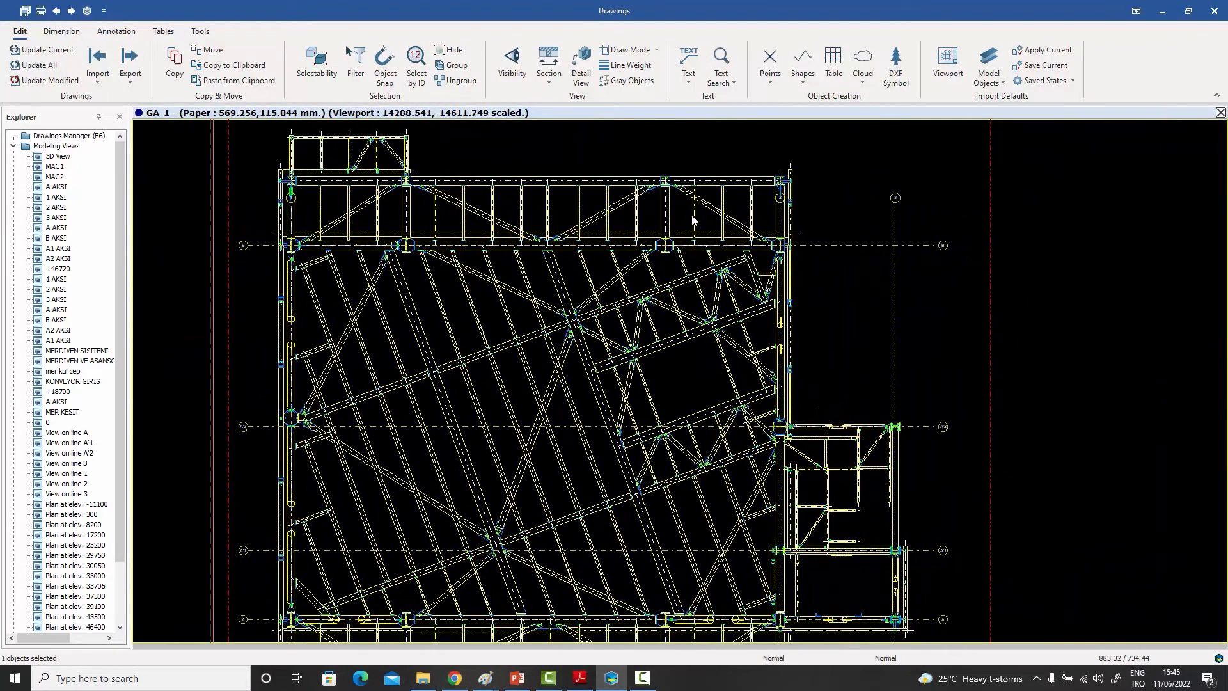
scroll(592, 254, "down", 2)
scroll(593, 258, "down", 1)
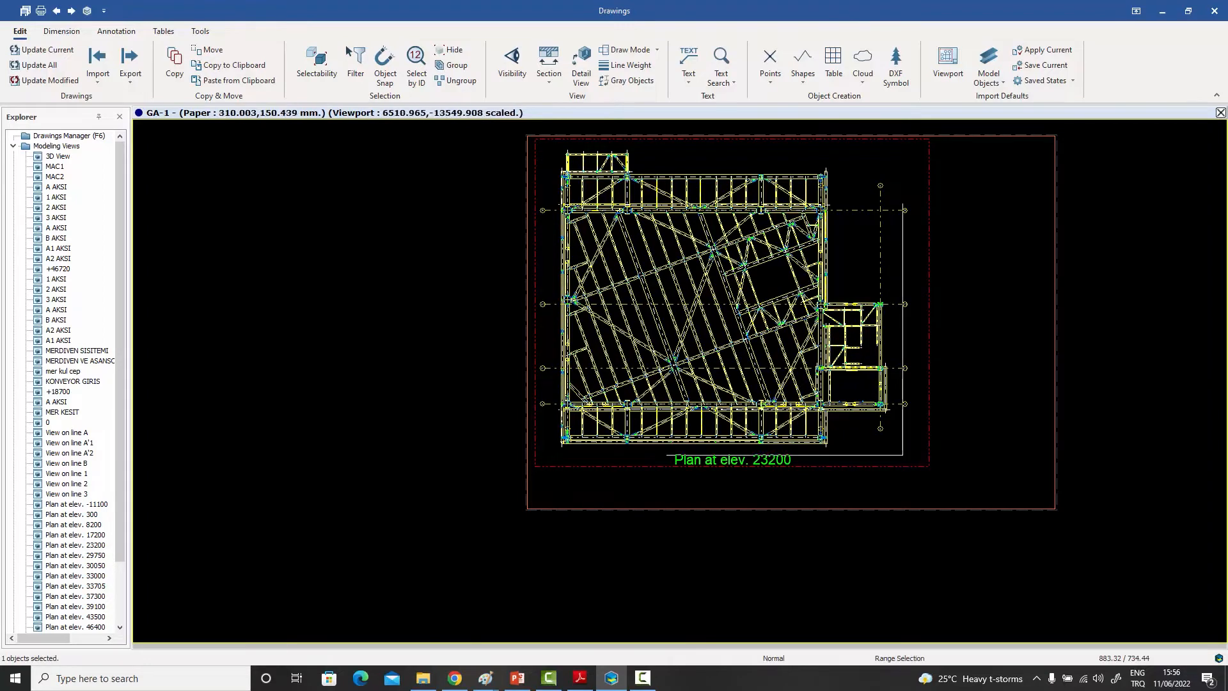
key("ctrl+a")
key("Return")
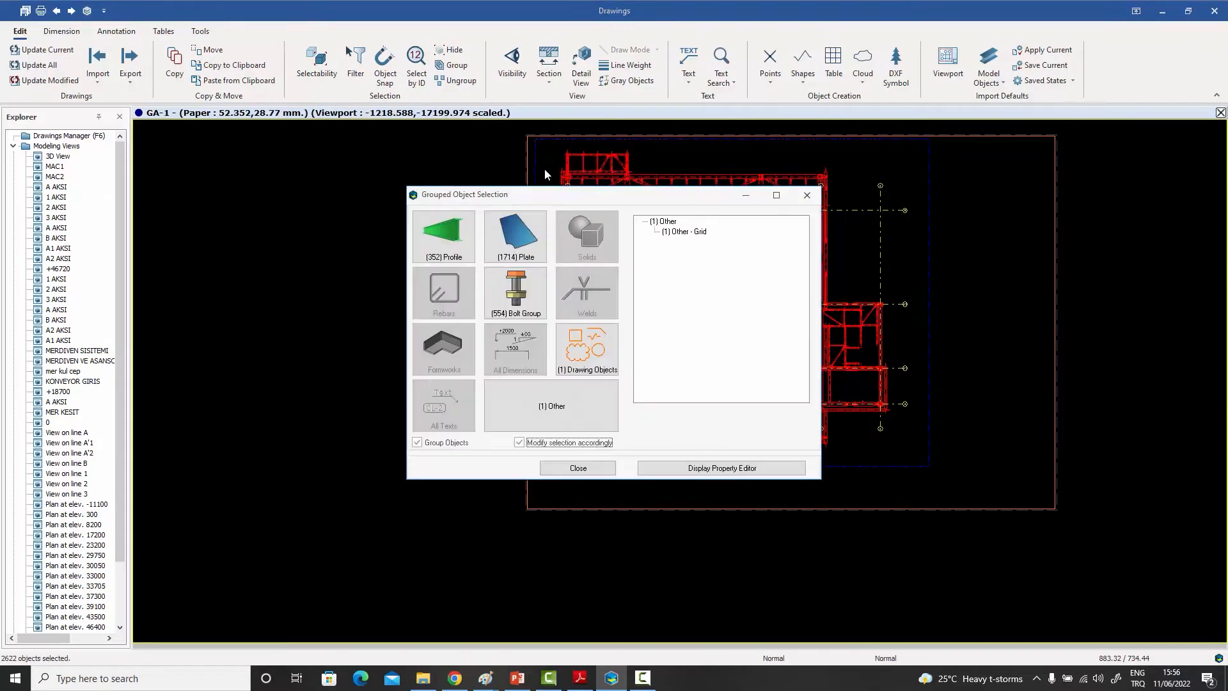
left_click(445, 229)
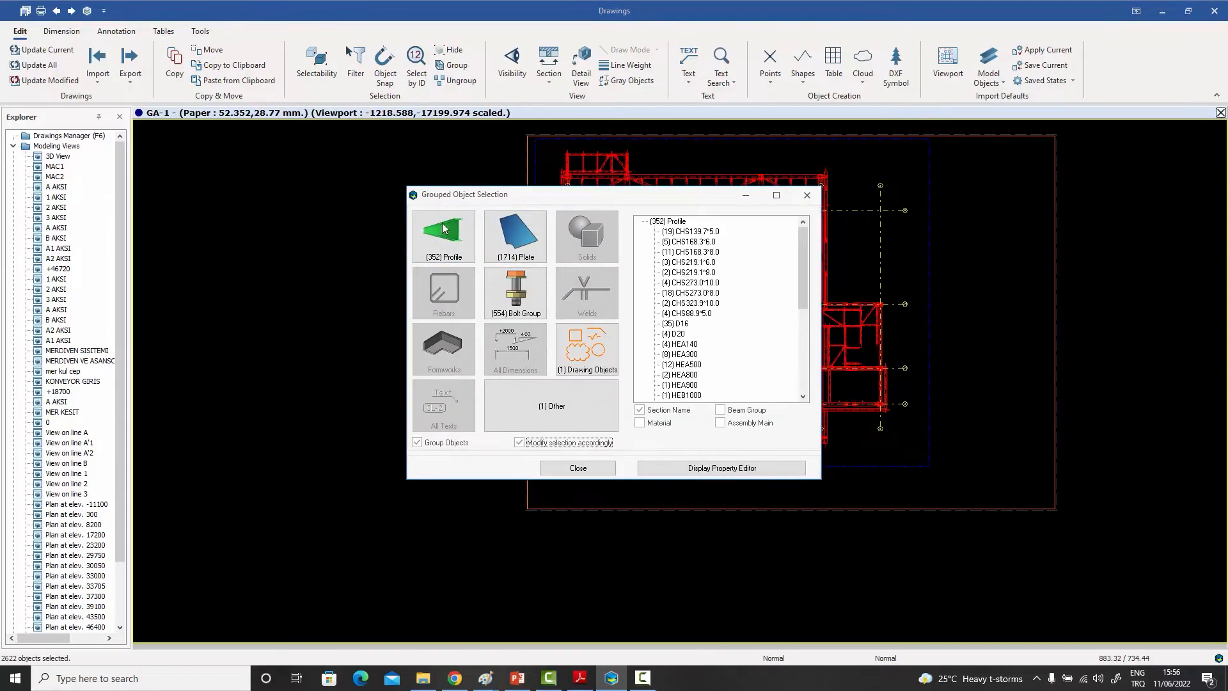
left_click(638, 409)
left_click(734, 413)
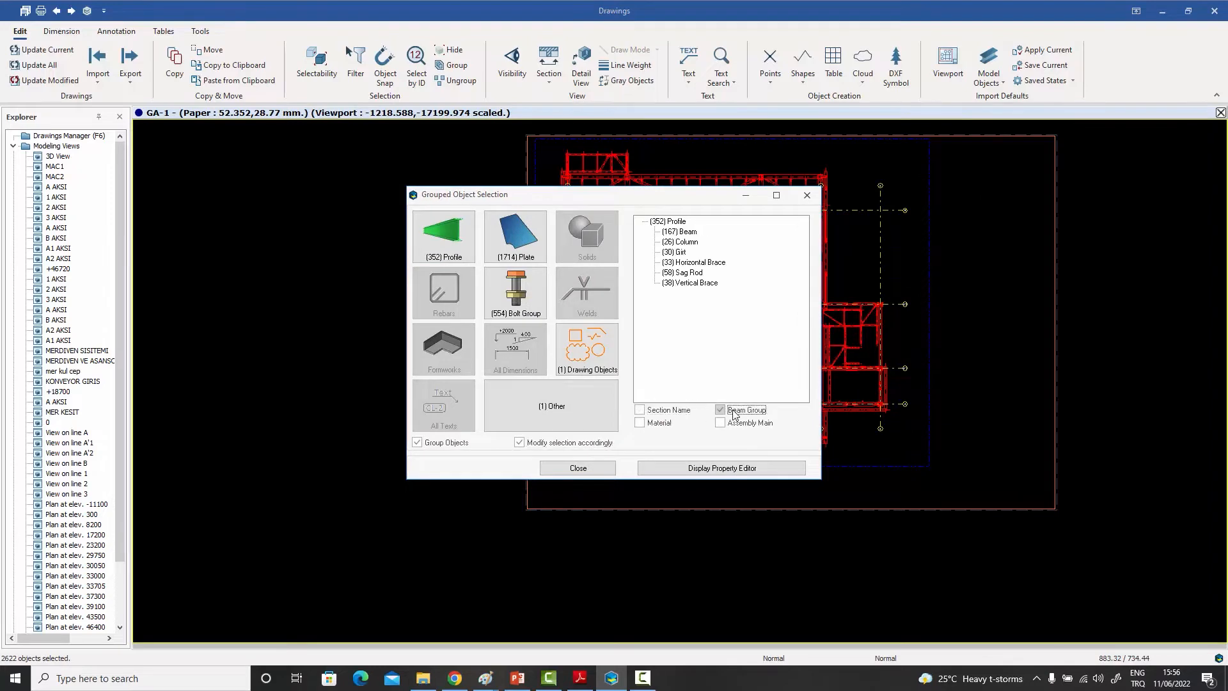
double_click(701, 264)
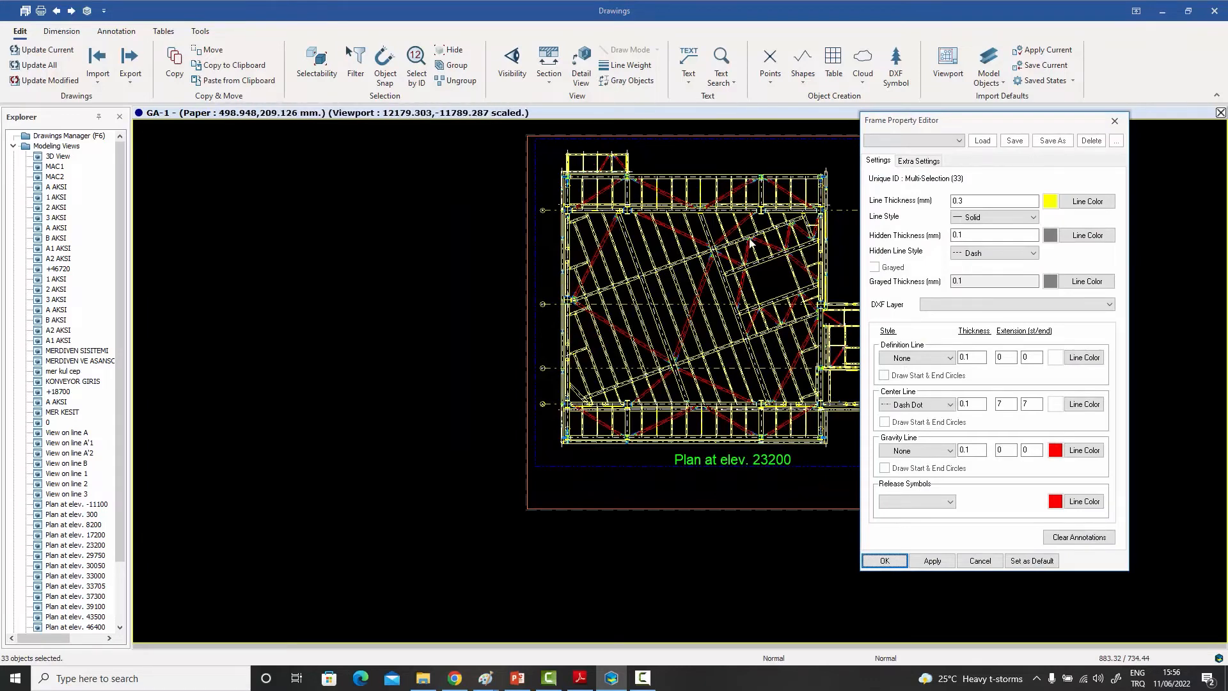
Step: Set the line color of the selected horizontal braces to magenta and confirm the change
left_click(1080, 202)
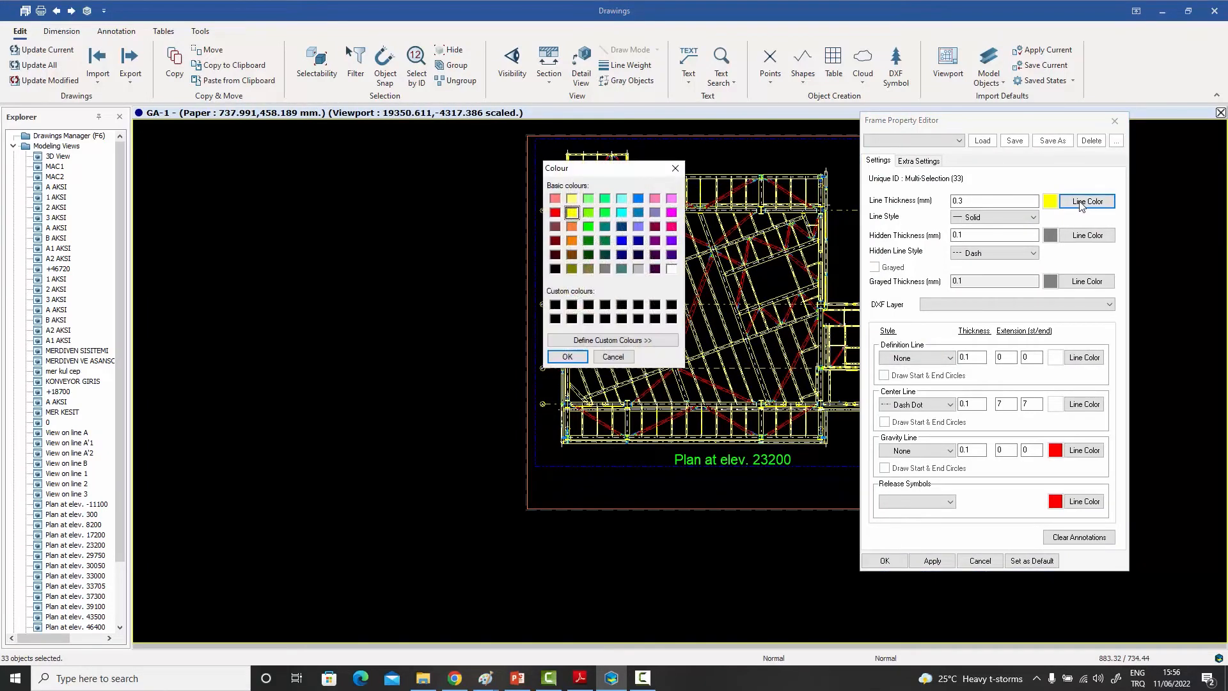
left_click(672, 213)
left_click(567, 357)
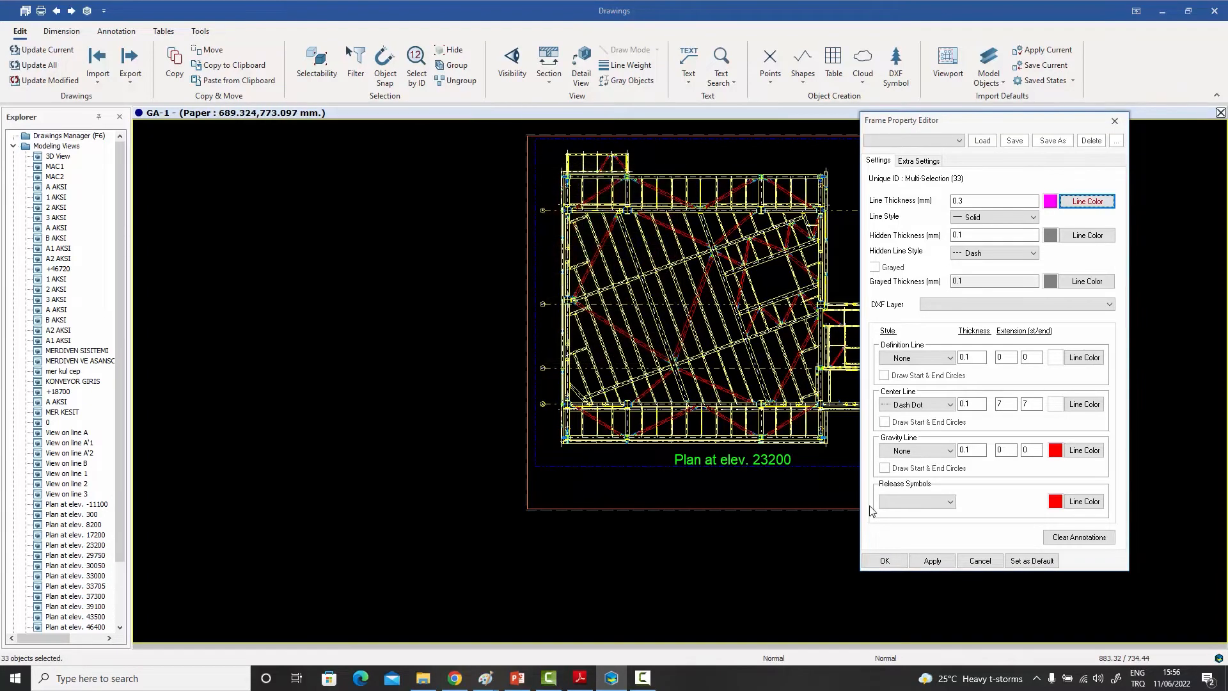
left_click(882, 561)
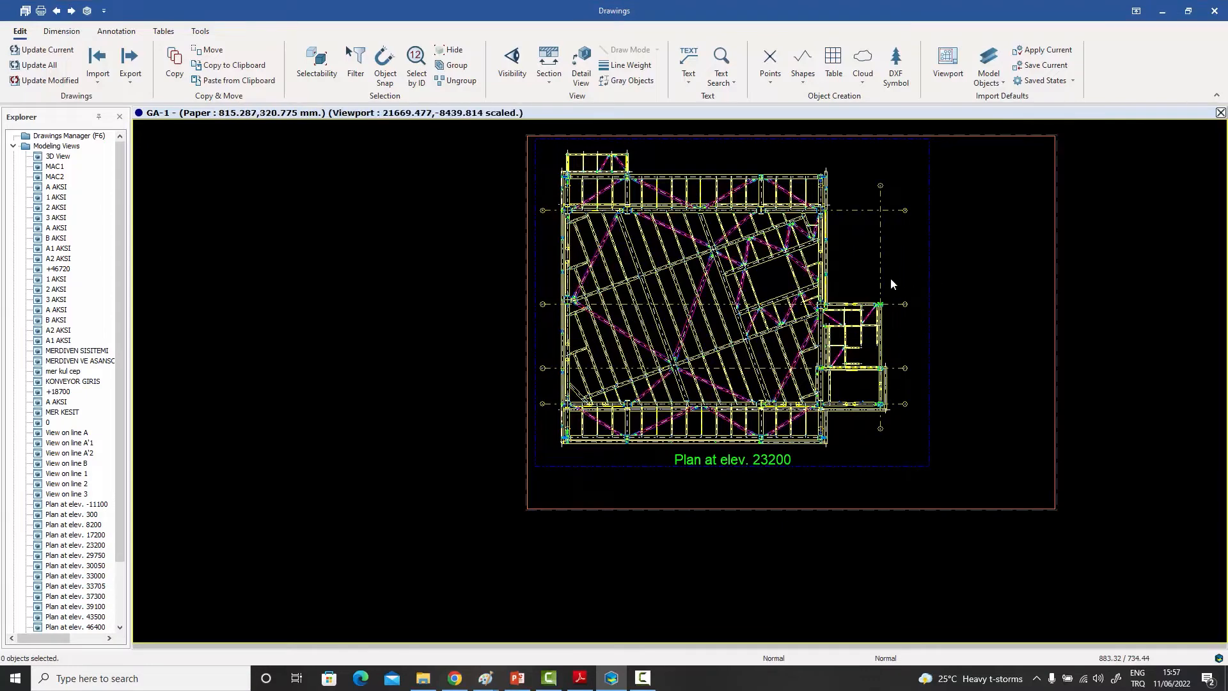
Step: Reselect the whole plan, filter its profiles by beam group and reopen the frame properties of the horizontal braces
scroll(744, 216, "up", 3)
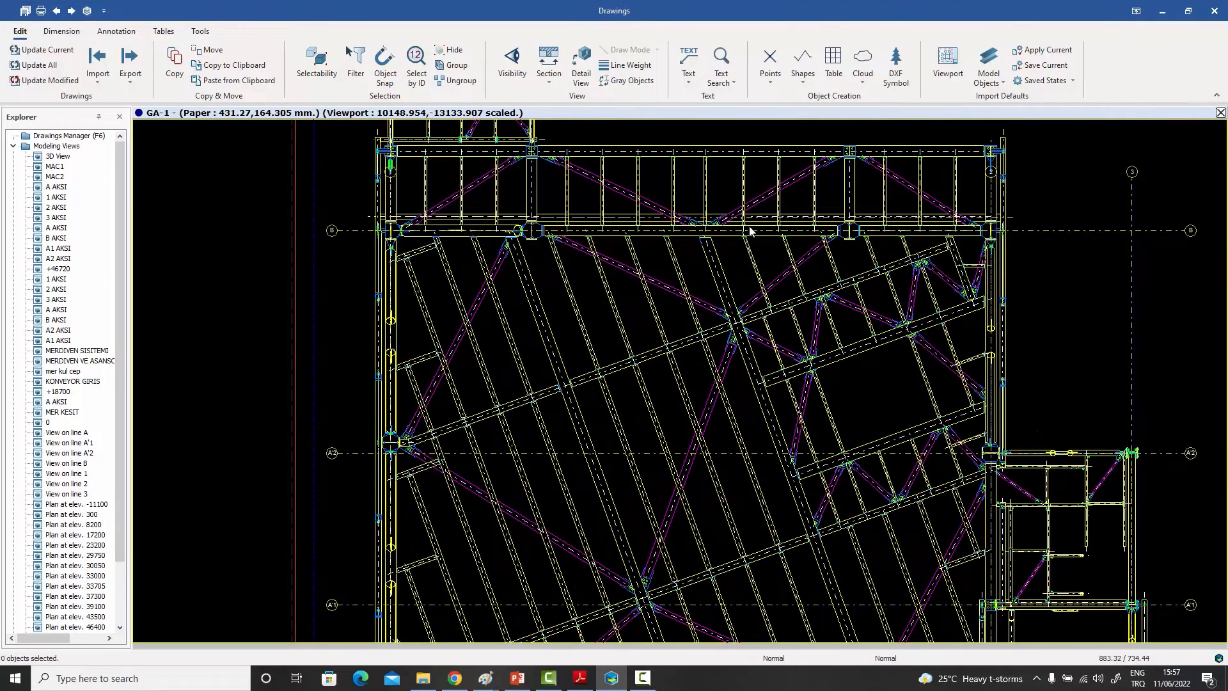
scroll(749, 231, "down", 2)
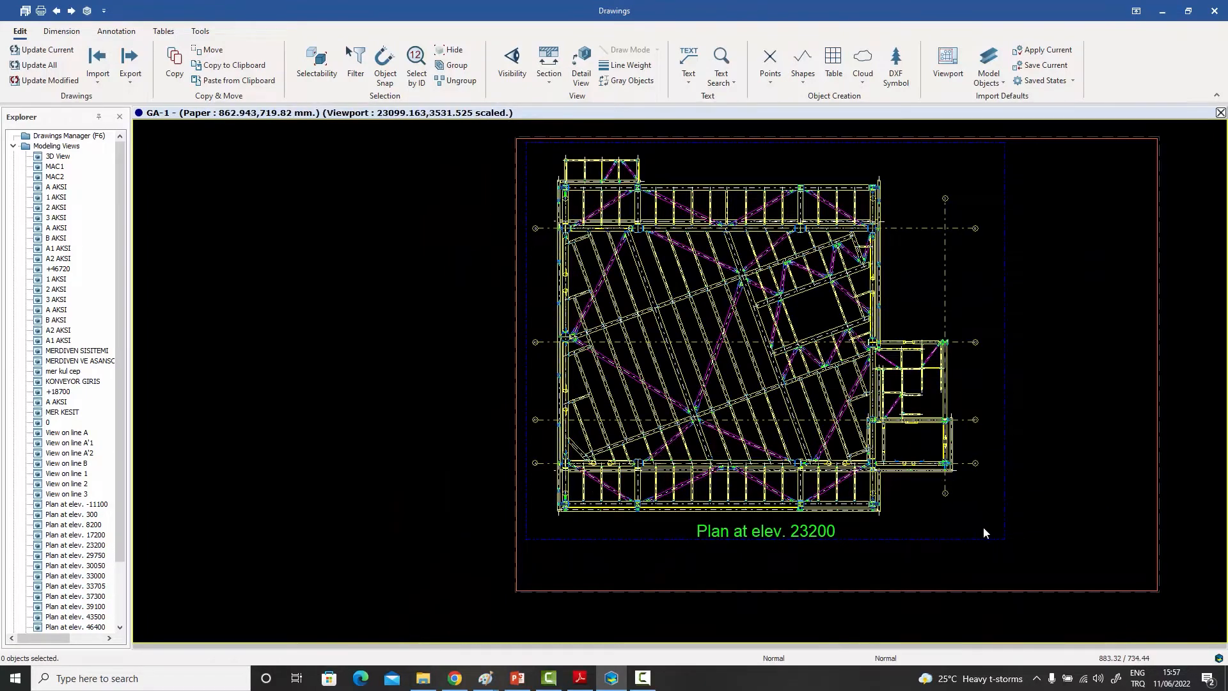
mouse_move(984, 528)
left_mouse_down()
mouse_move(835, 199)
mouse_move(543, 148)
left_mouse_up()
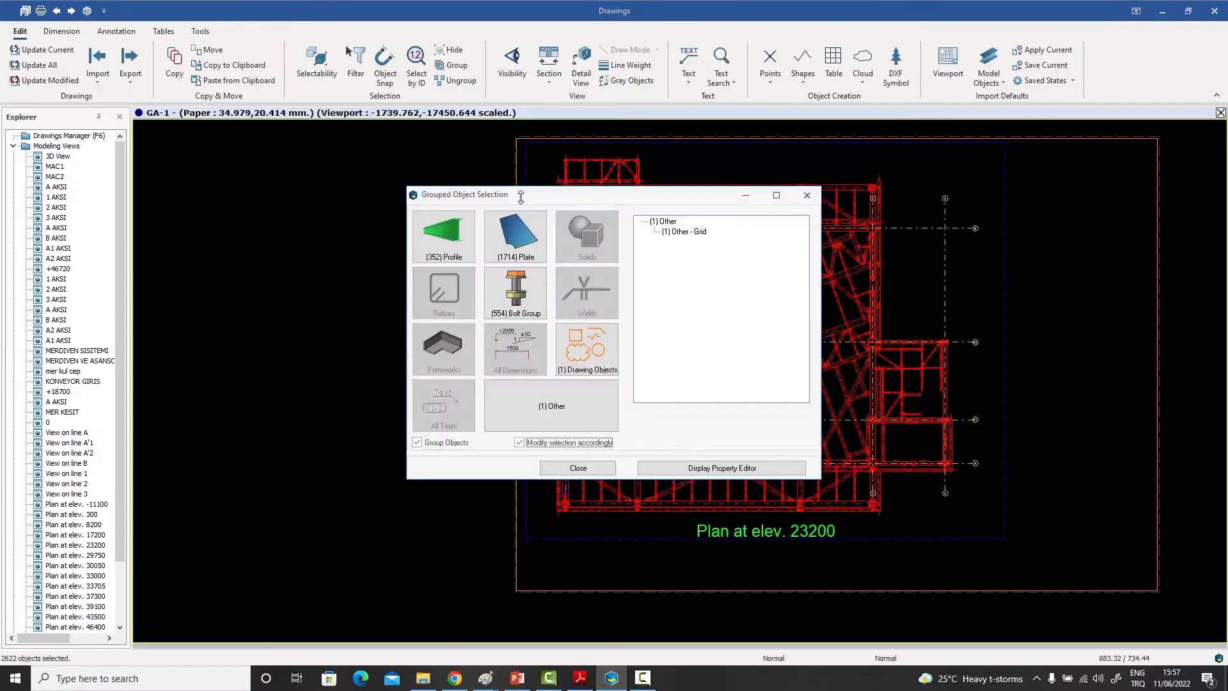
left_click(458, 238)
left_click(661, 416)
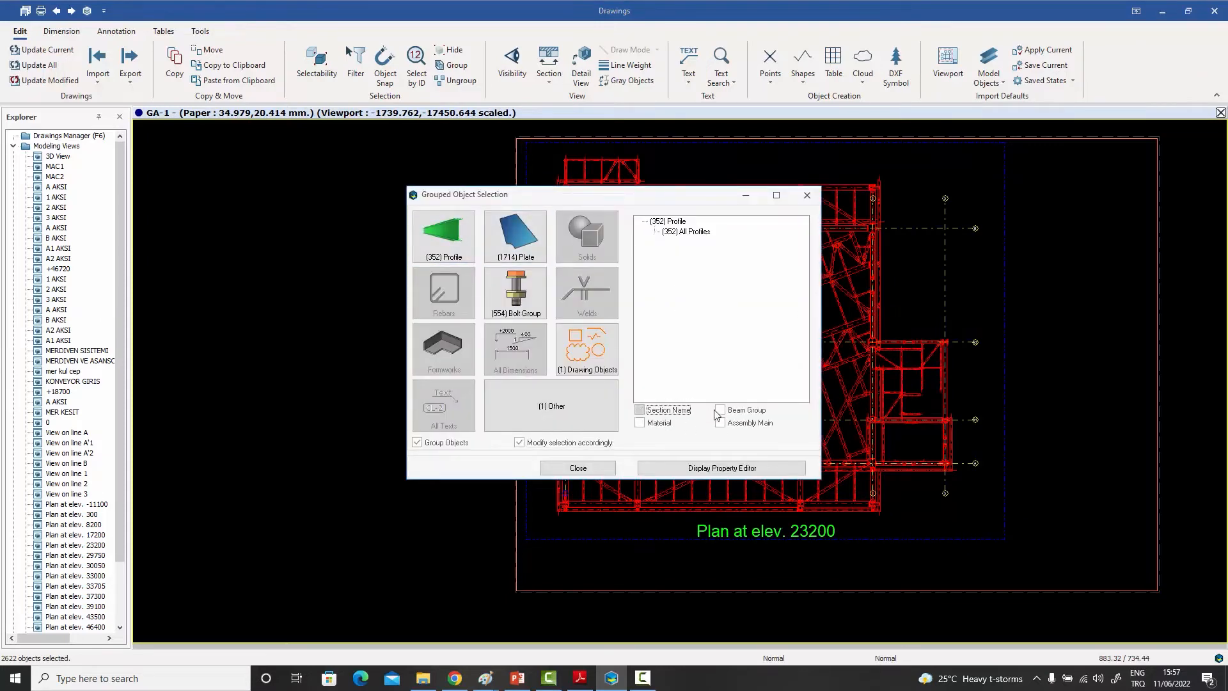
left_click(721, 410)
double_click(699, 262)
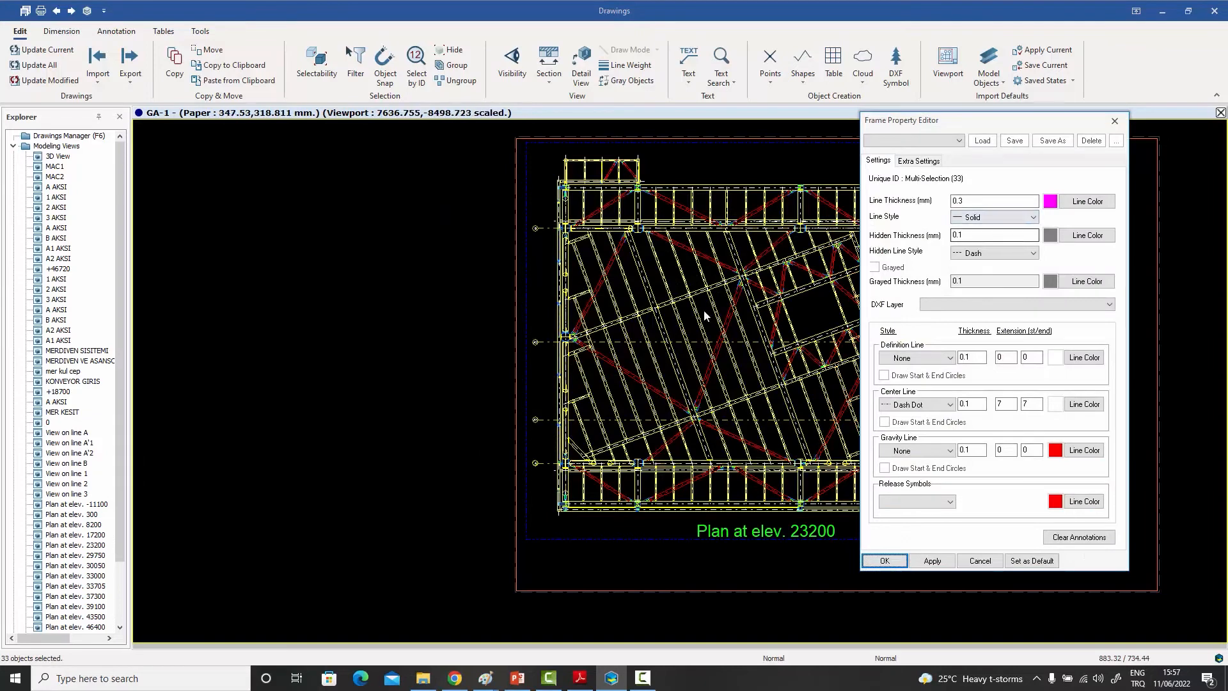
Step: Set the horizontal braces' line style and hidden line style to None and their center line to Solid, and confirm the change
left_click(988, 218)
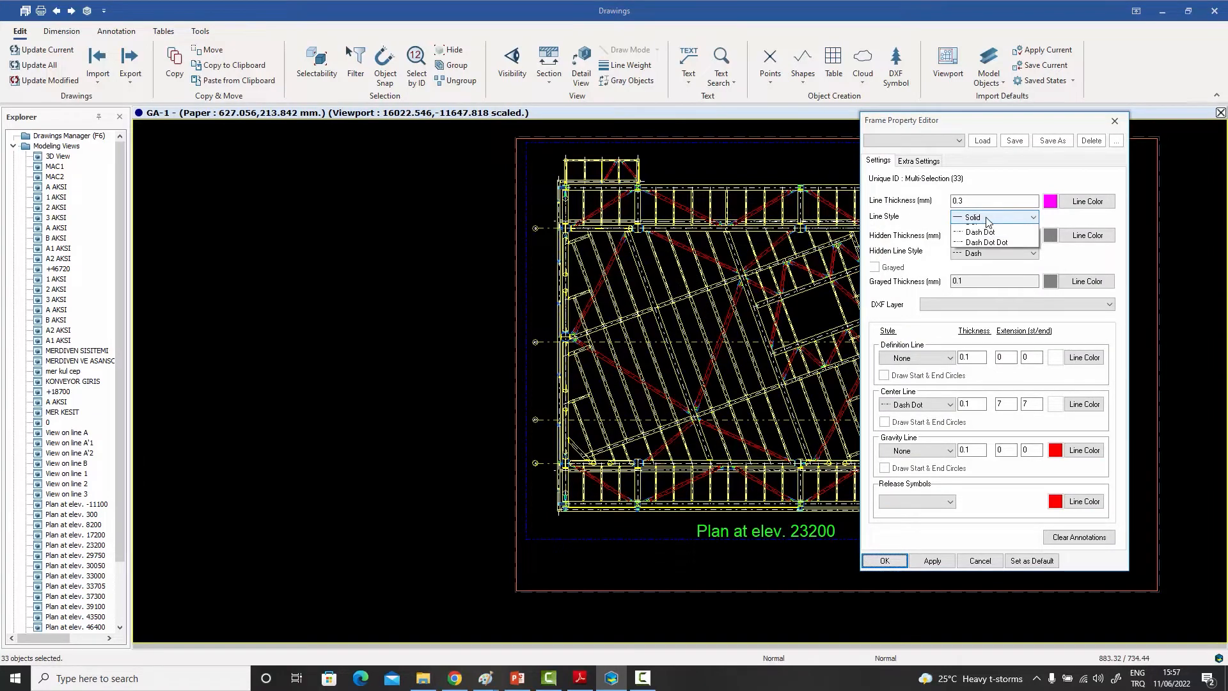
left_click(979, 231)
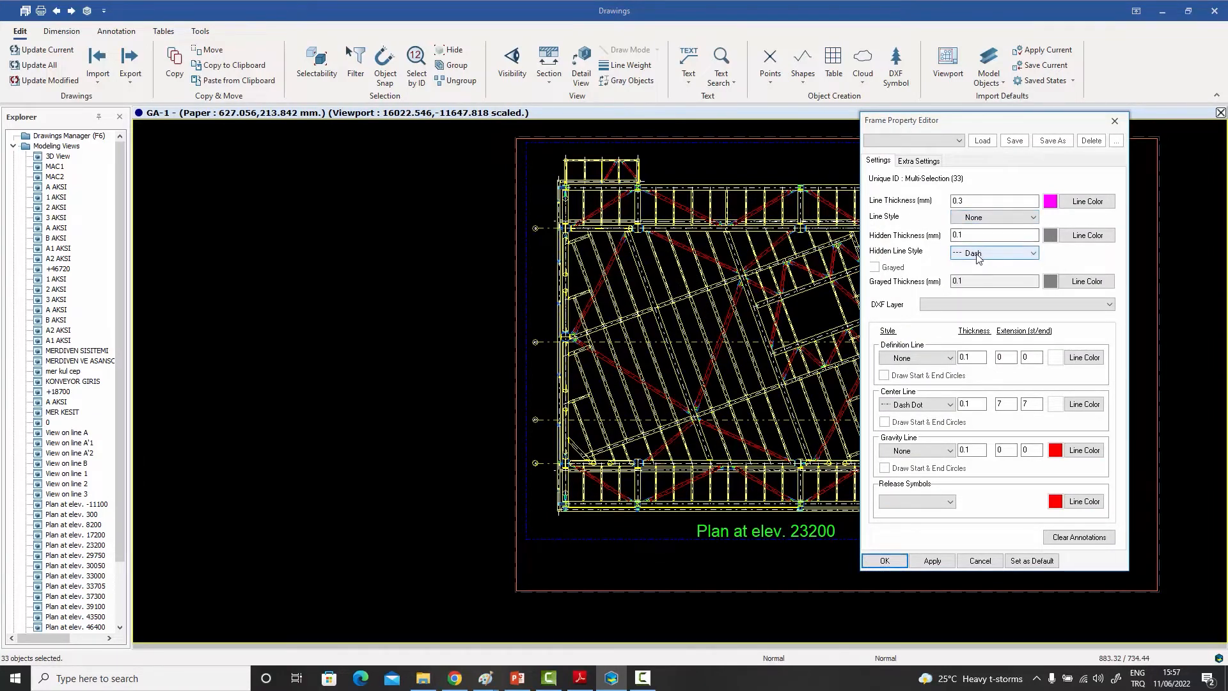
left_click(977, 259)
left_click(979, 265)
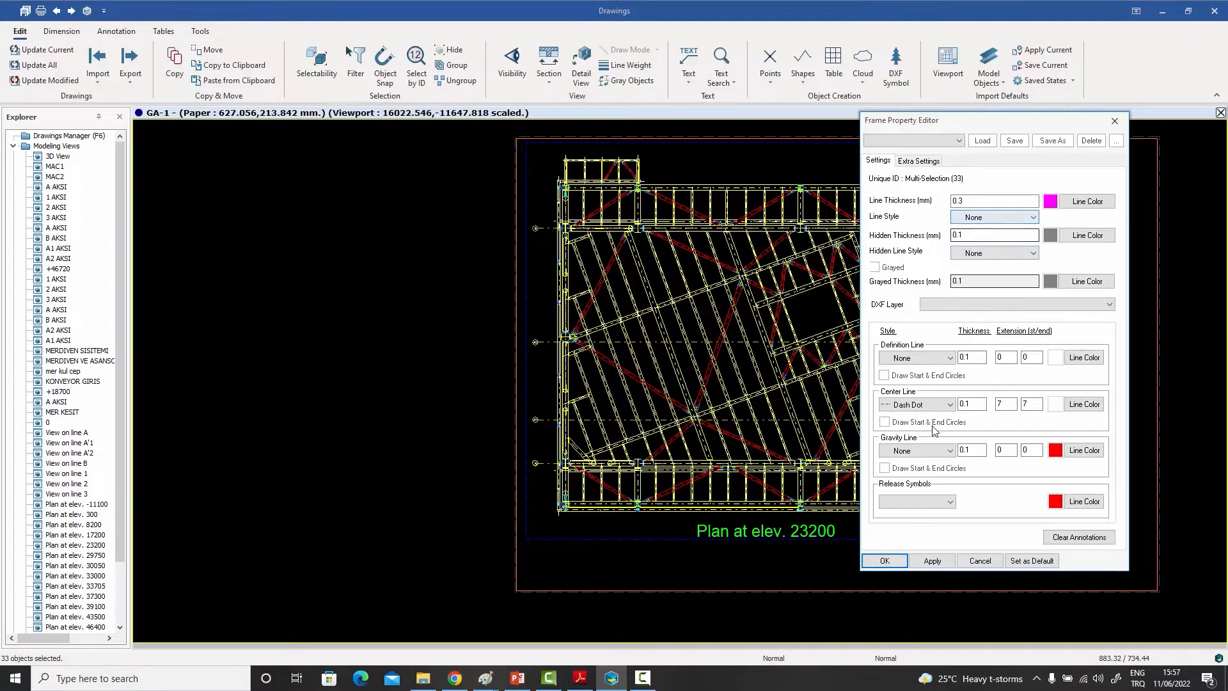
left_click(914, 406)
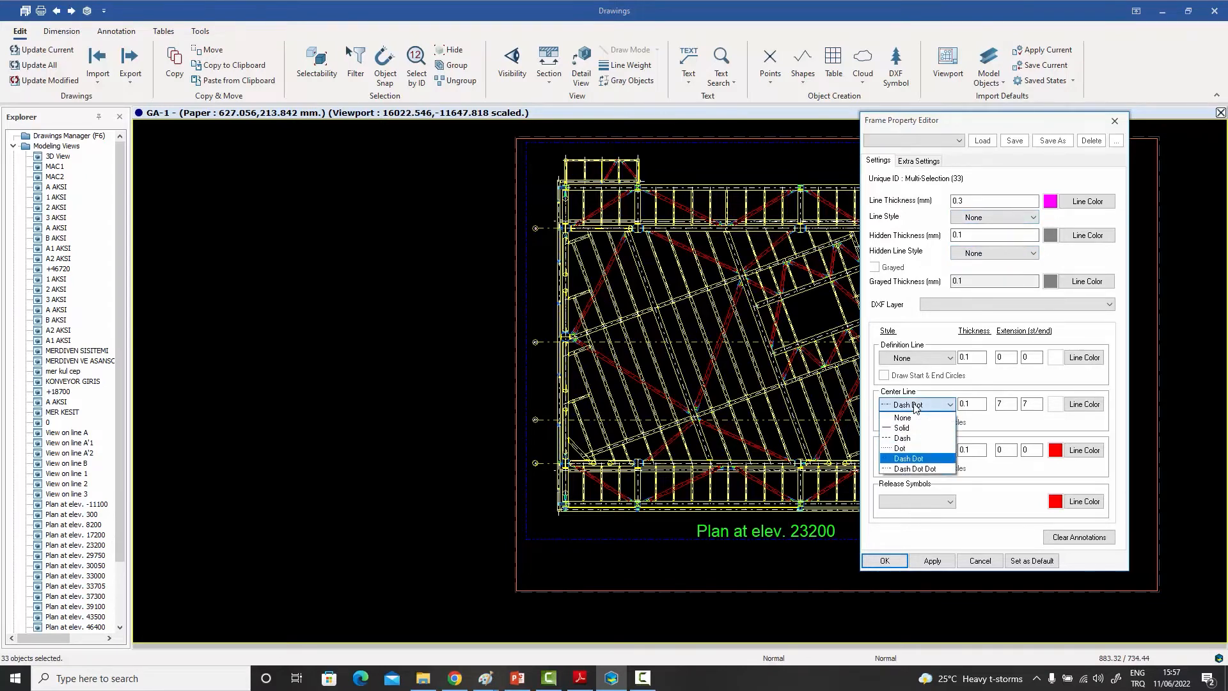
left_click(905, 427)
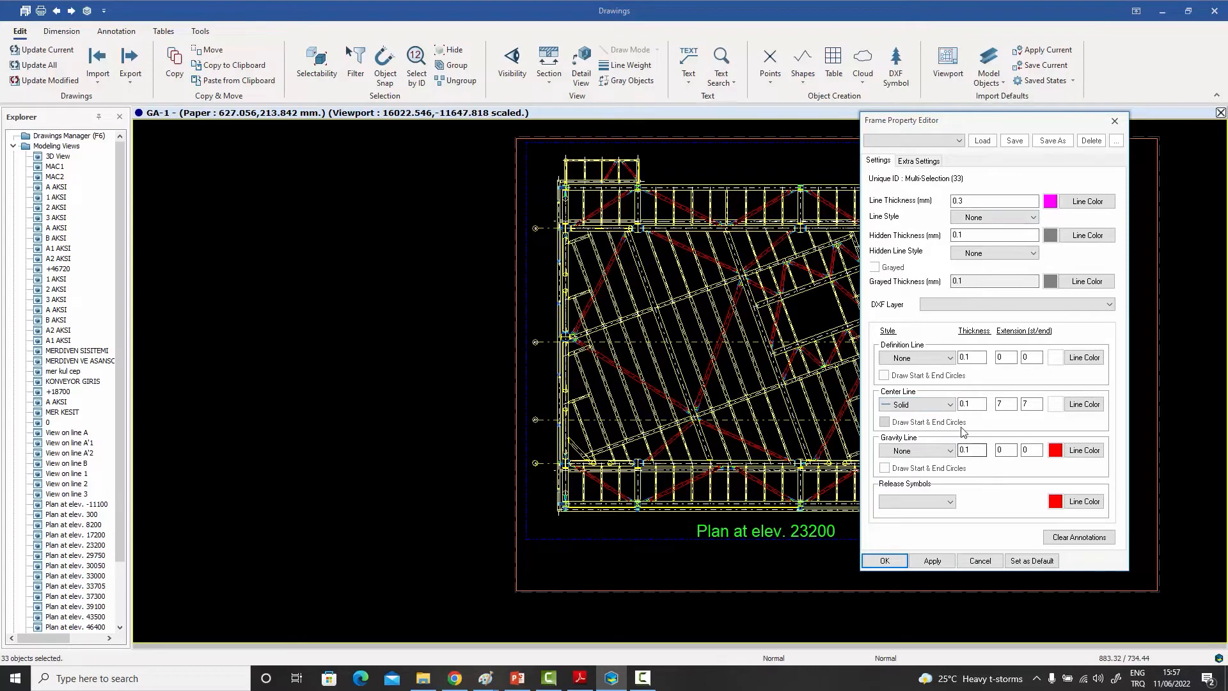
left_click(884, 561)
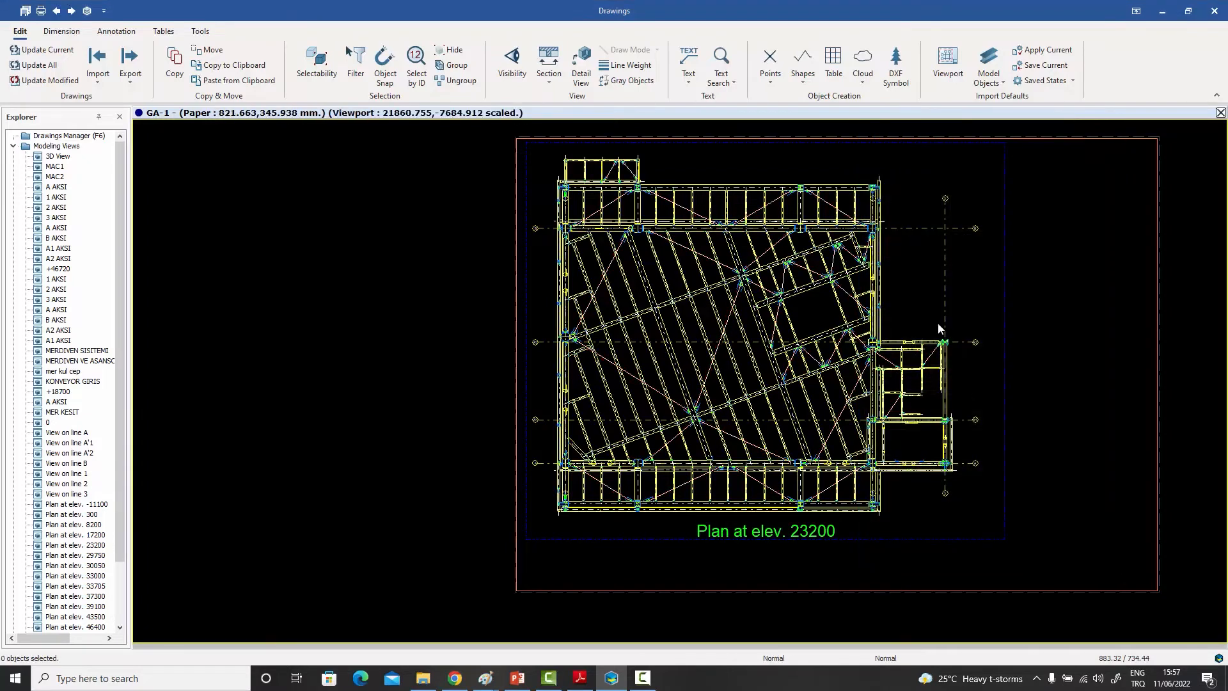
scroll(794, 287, "up", 2)
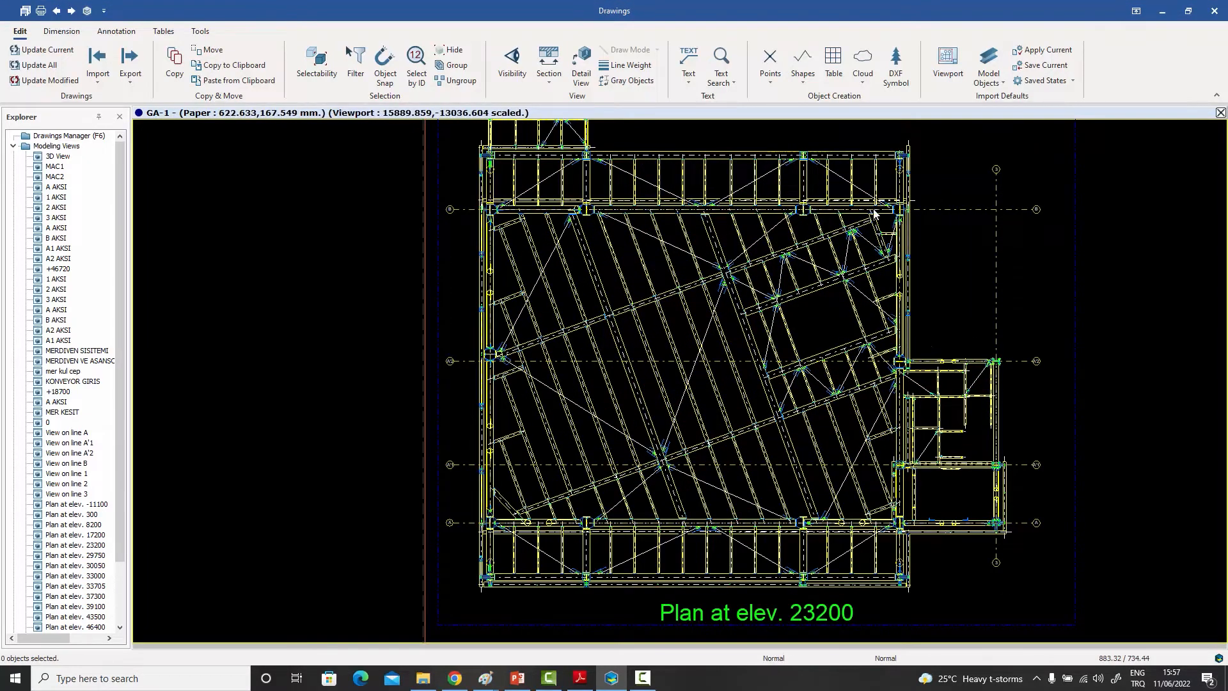
scroll(702, 269, "up", 3)
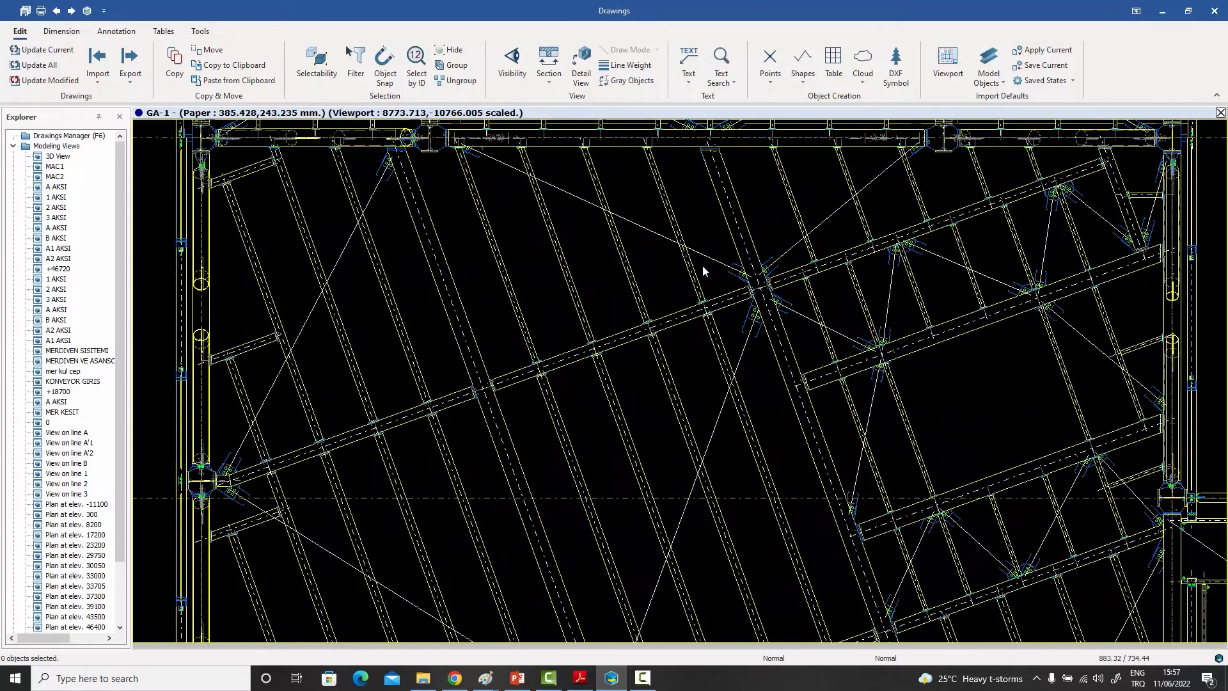
scroll(702, 269, "down", 5)
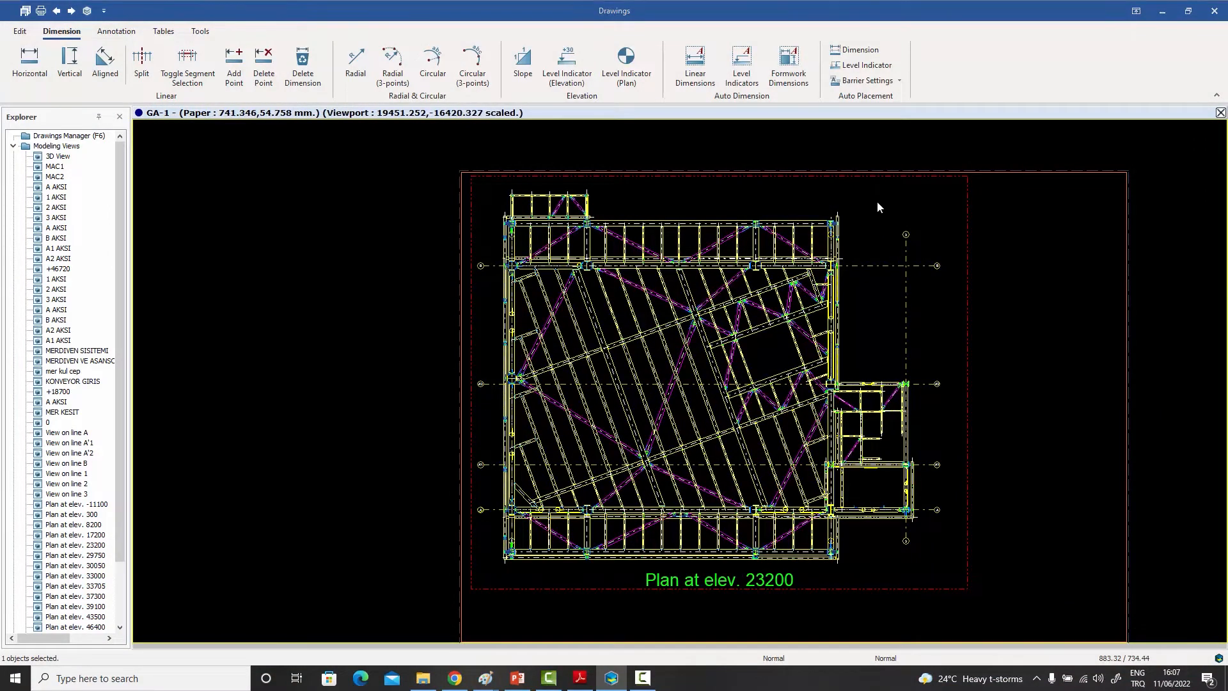
Step: Inspect the properties of the plan's viewport and of the long edge beam above axis B, closing both without changes
double_click(877, 202)
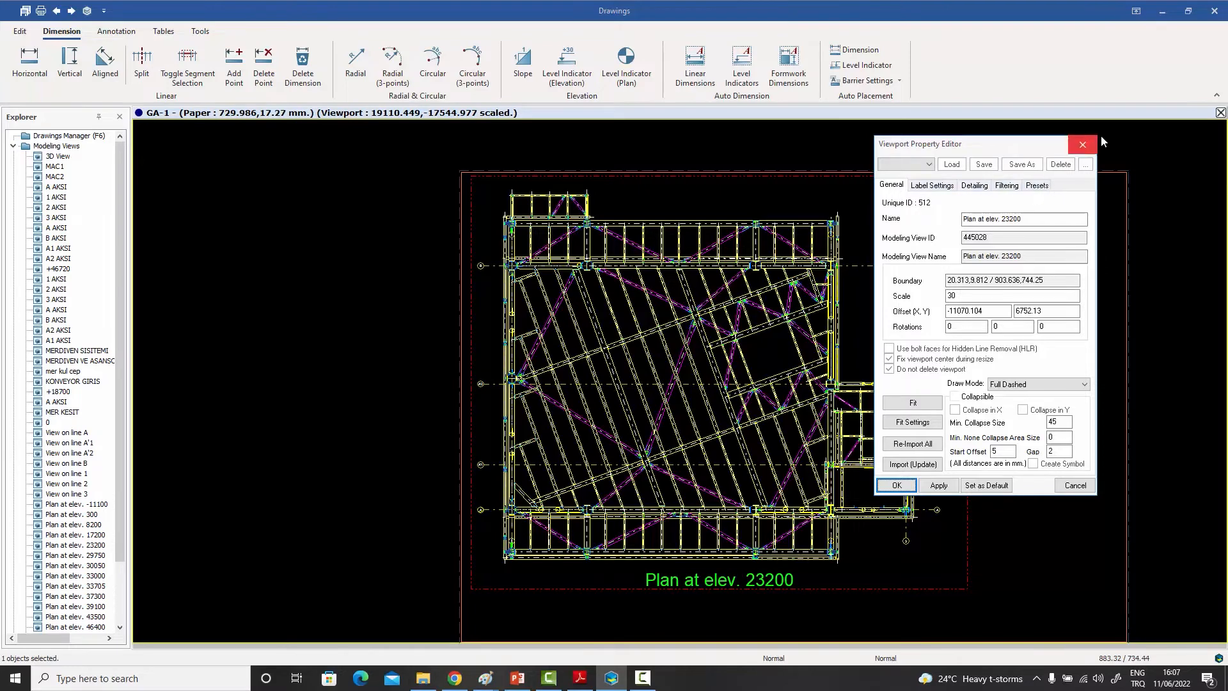
left_click(1083, 144)
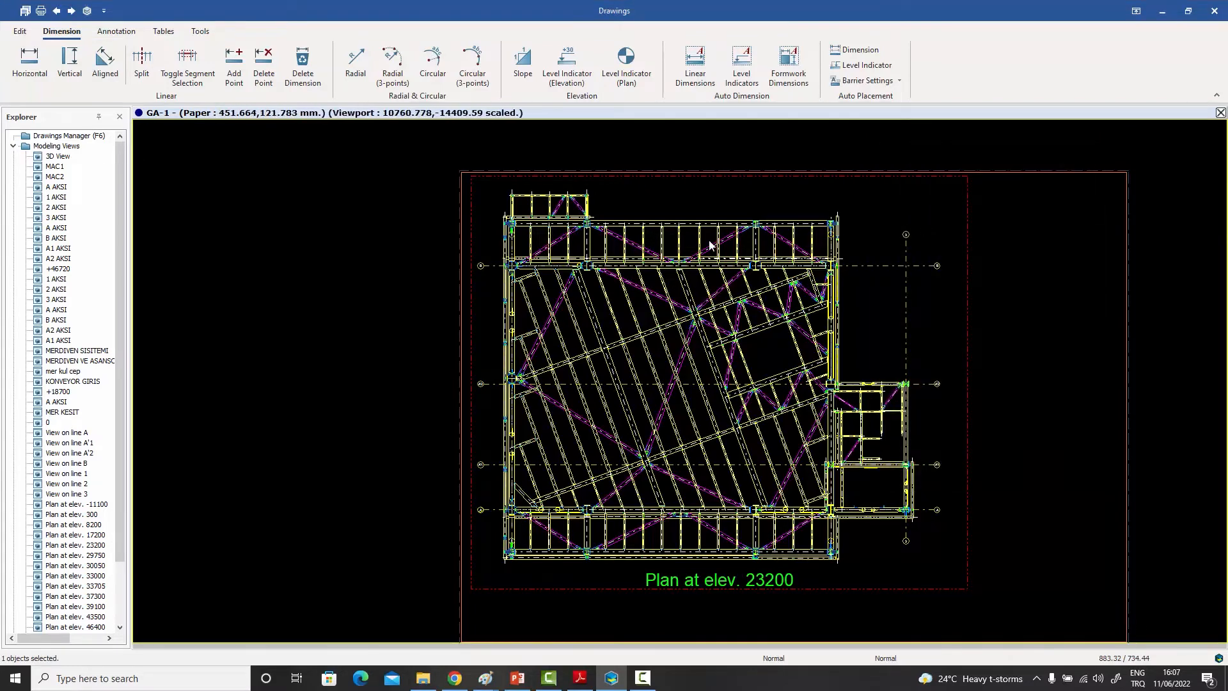
scroll(709, 245, "up", 4)
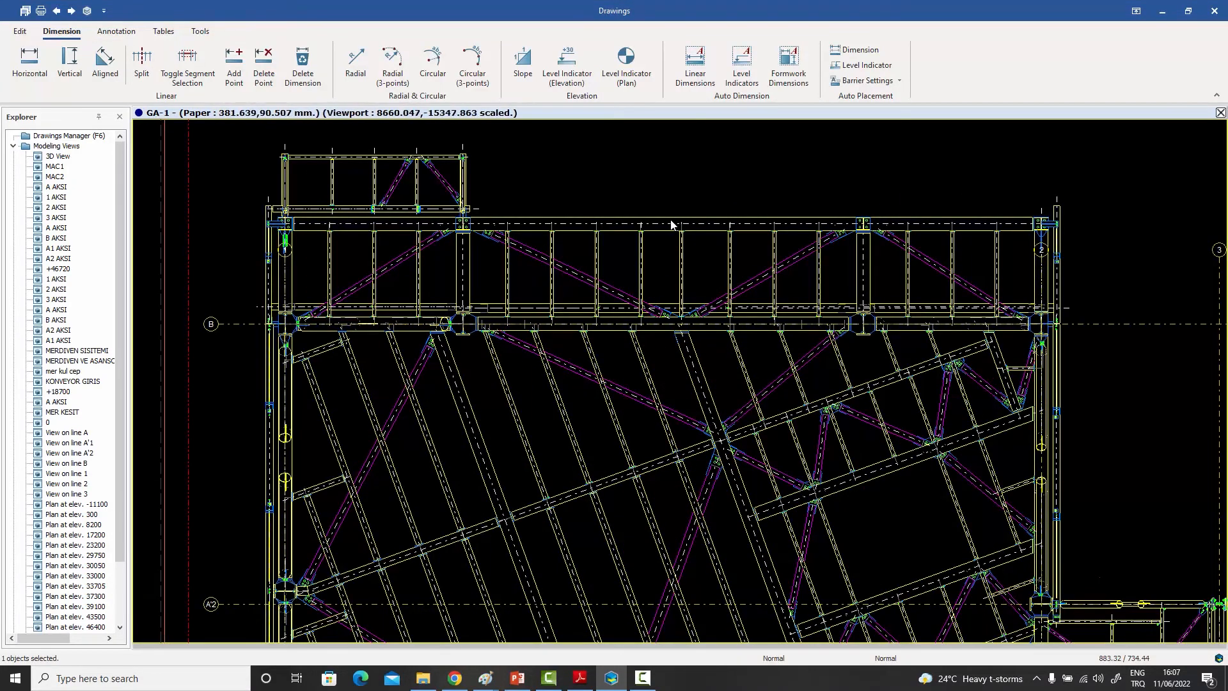
double_click(671, 223)
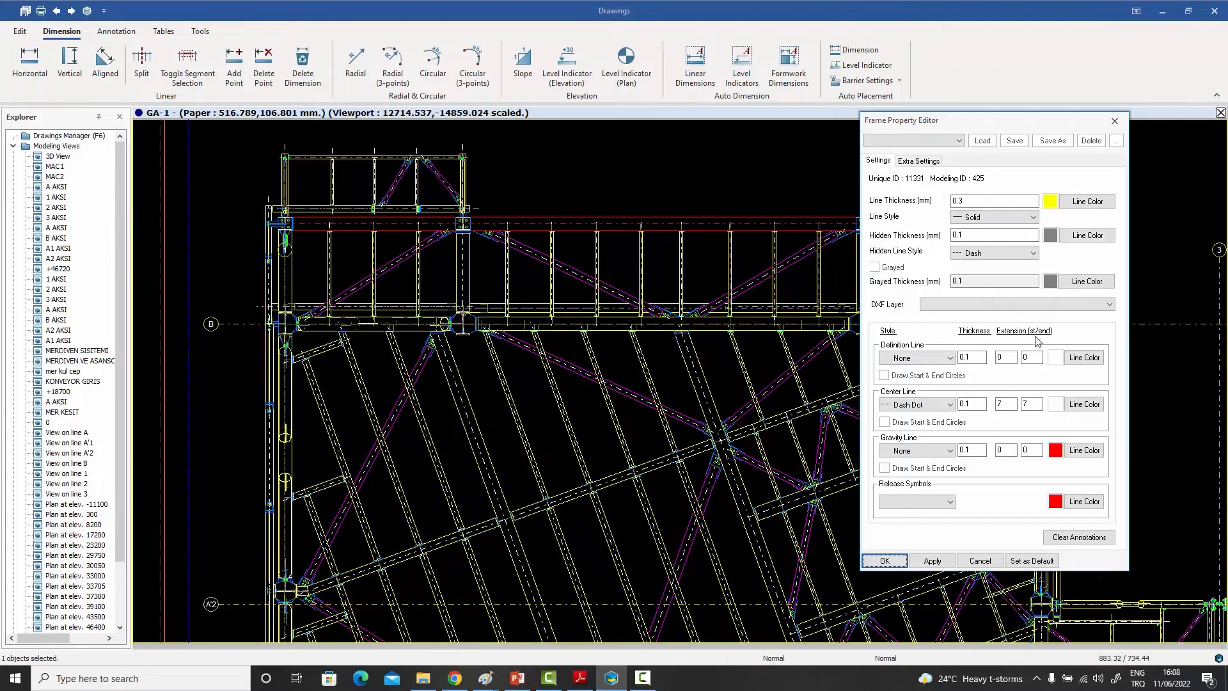
left_click(980, 560)
scroll(706, 225, "down", 3)
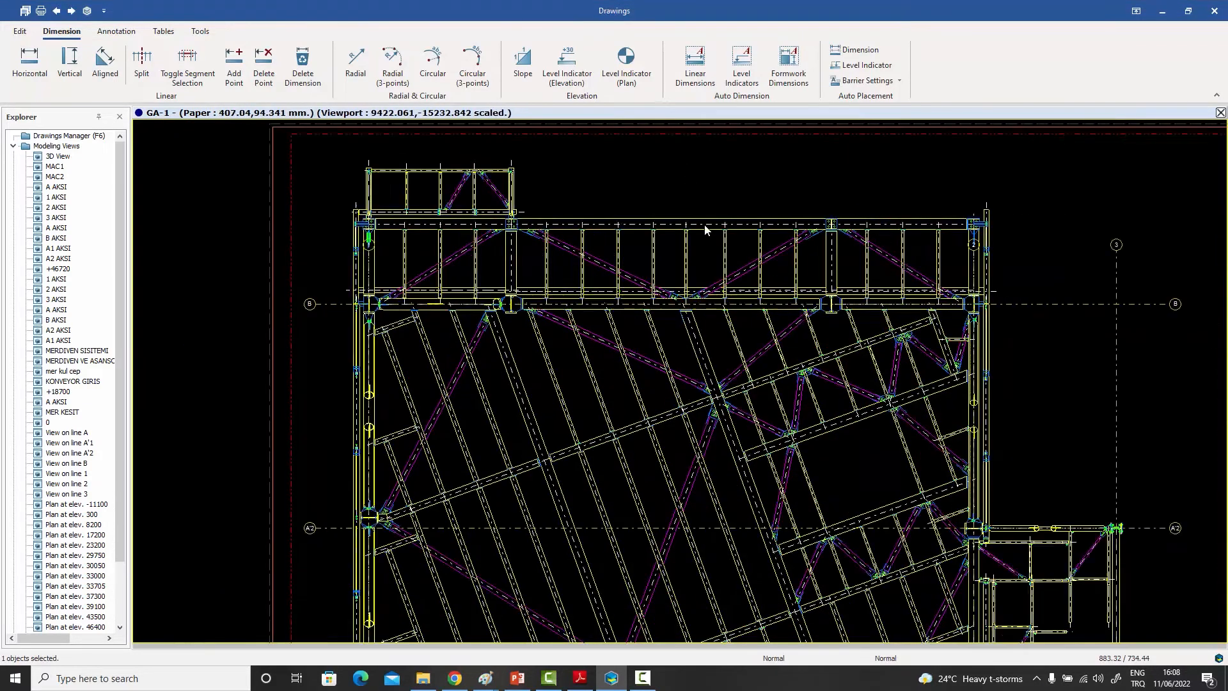
scroll(706, 229, "down", 1)
middle_click_drag(706, 229, 666, 230)
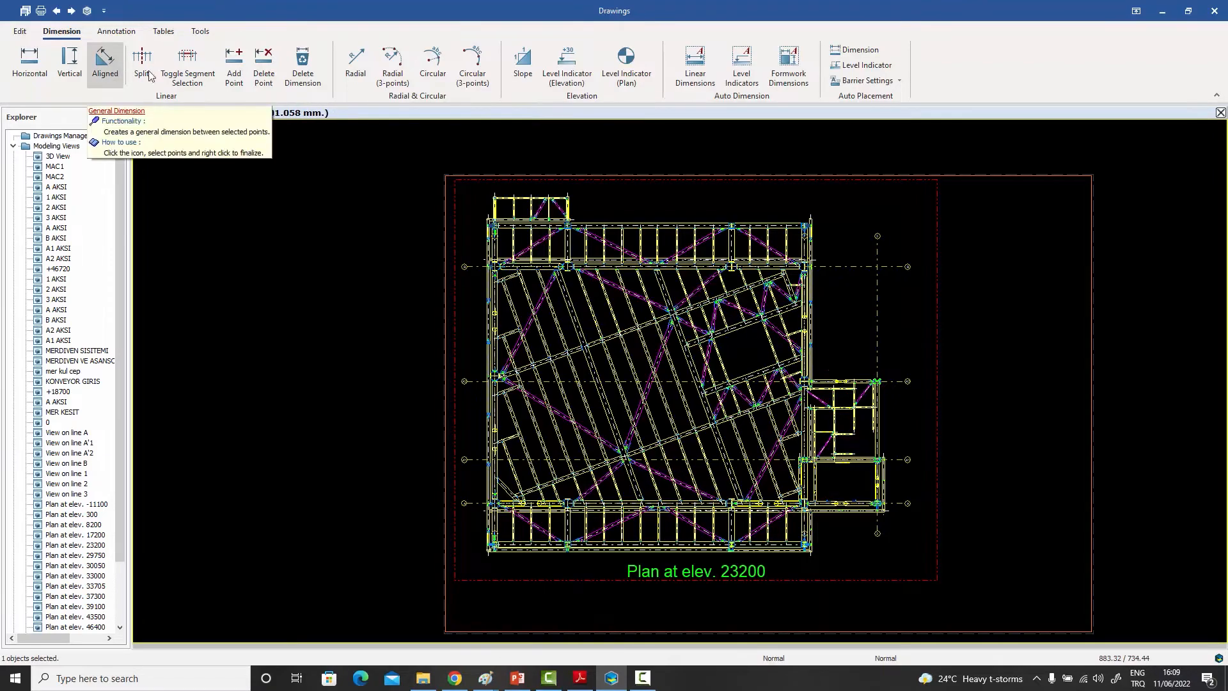
Step: Place a horizontal dimension above the edge beam between the center lines of the two secondary beams just right of the column, and end the command
scroll(608, 211, "up", 5)
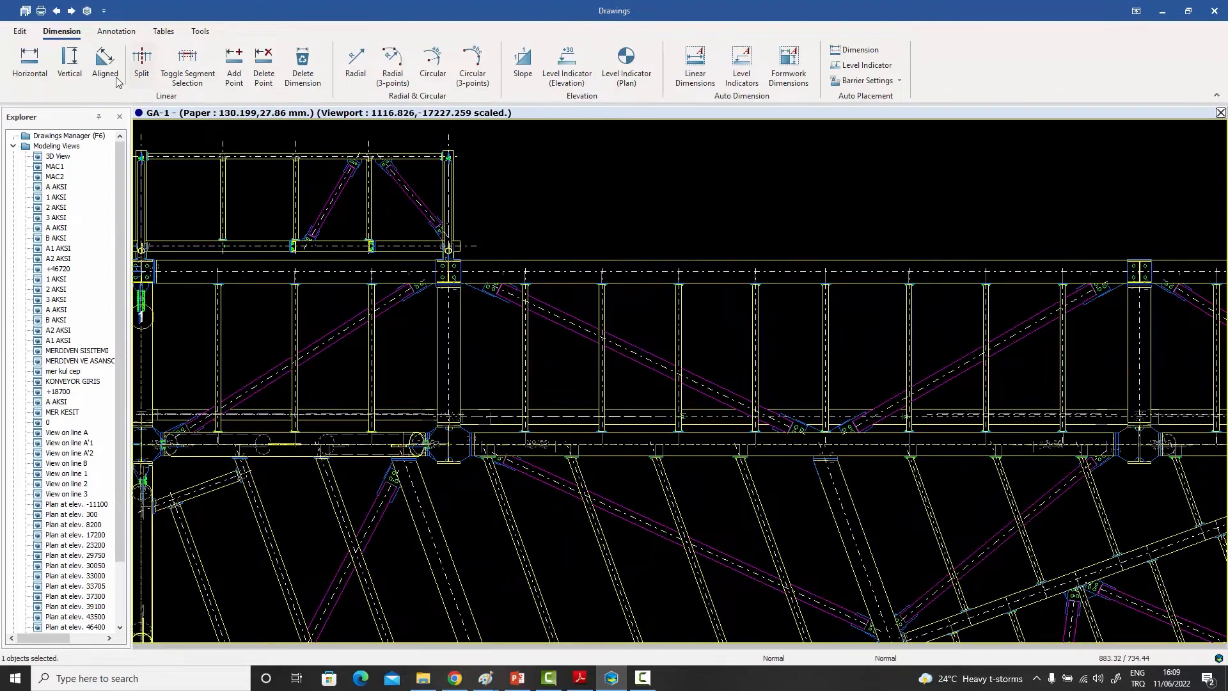
left_click(25, 69)
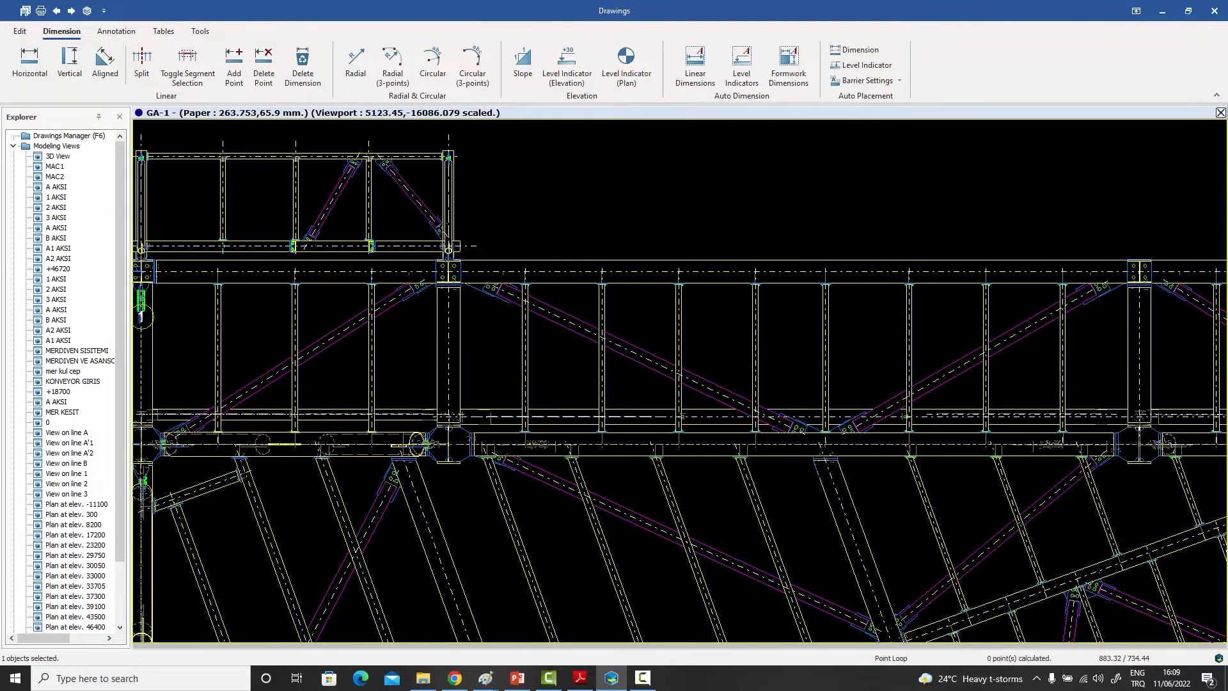
scroll(680, 381, "up", 10)
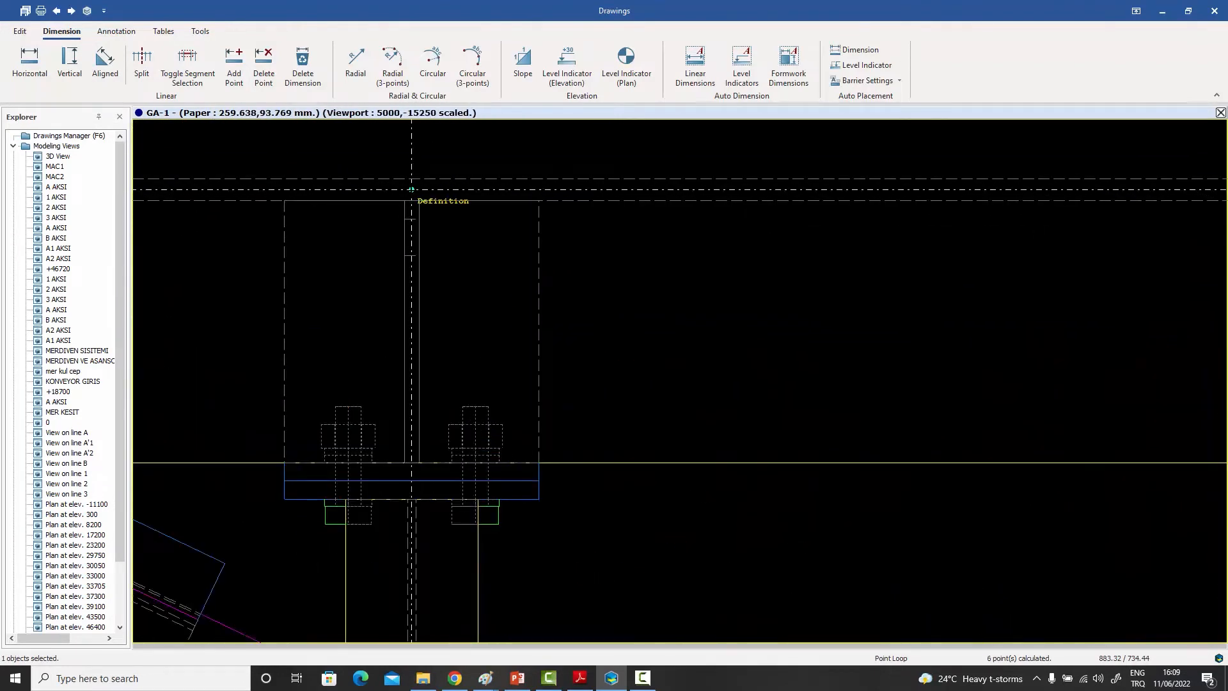
scroll(411, 189, "down", 6)
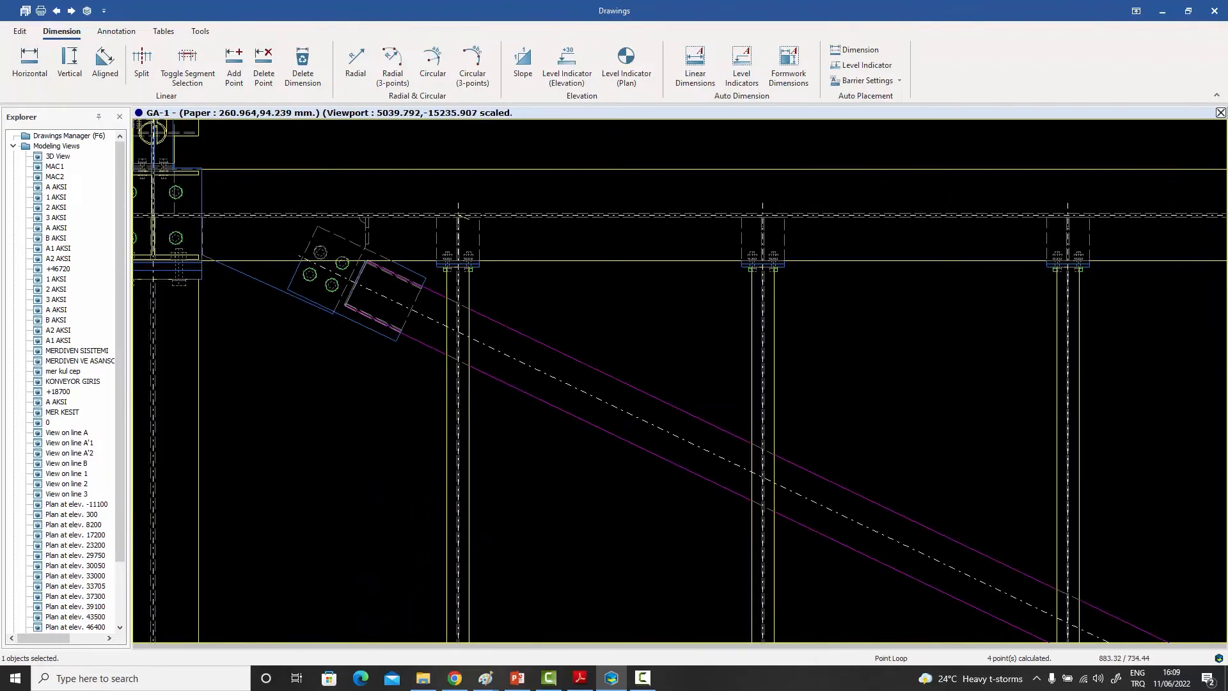
scroll(761, 224, "up", 4)
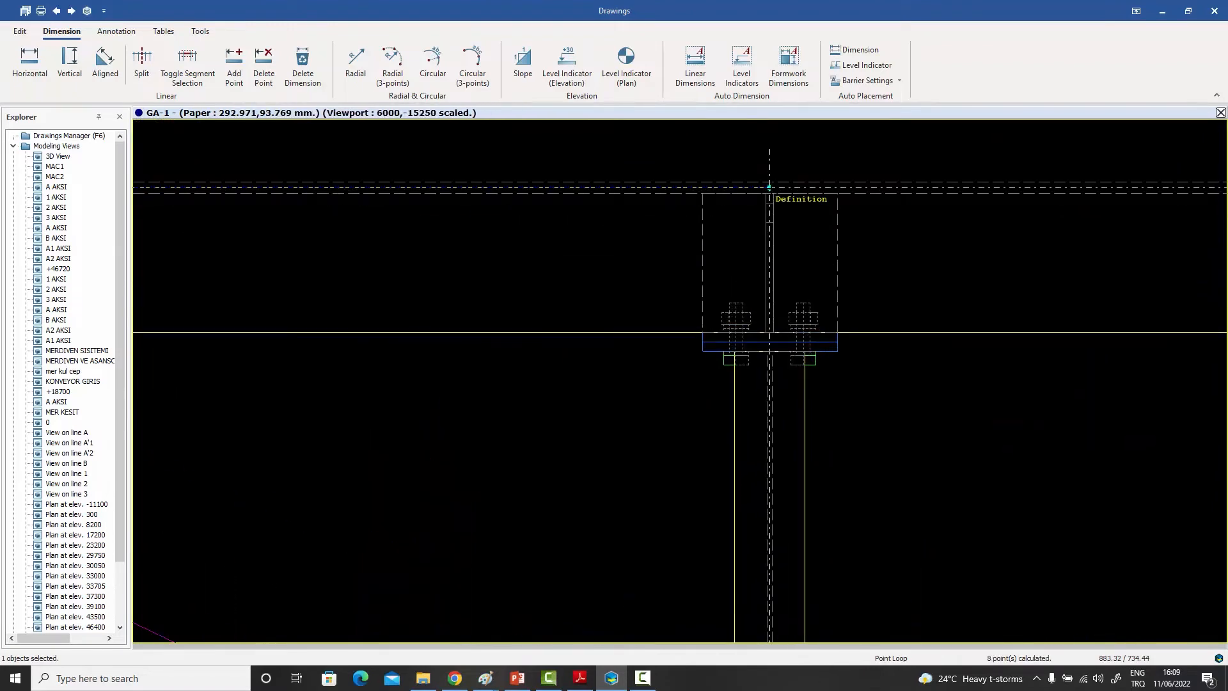
scroll(770, 186, "down", 4)
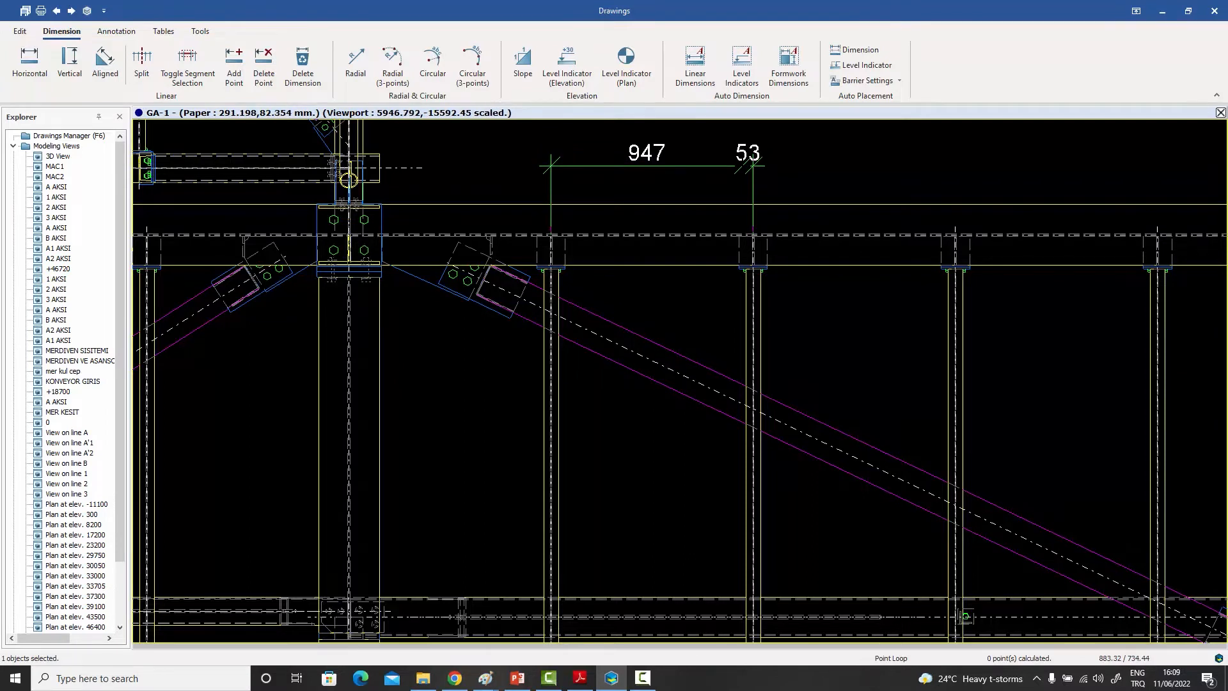
right_click(796, 157)
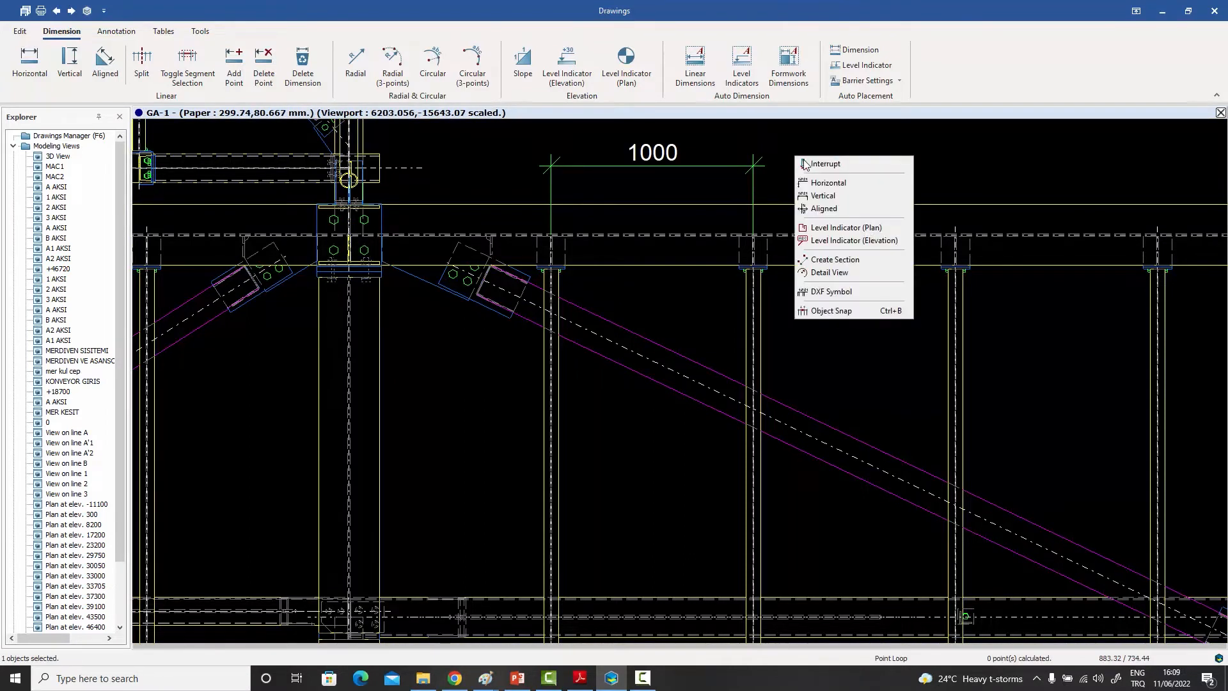
left_click(811, 164)
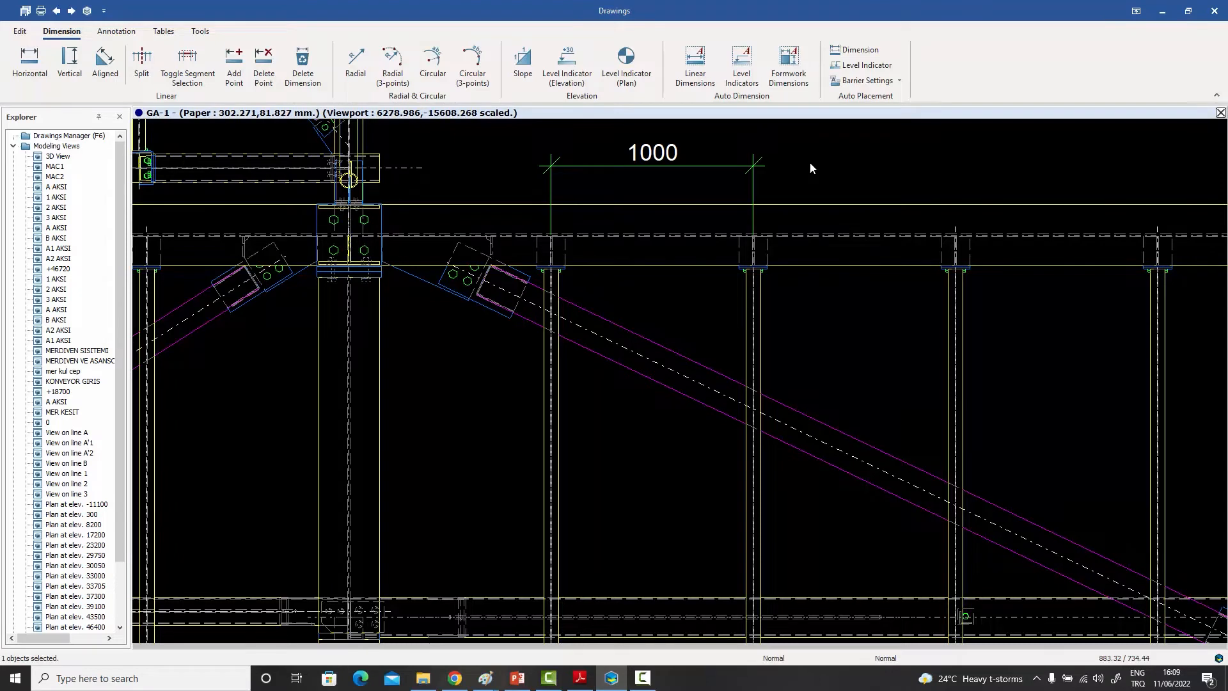
Step: Examine the properties of the new horizontal dimension, including its arrow head options, and close them unchanged
double_click(709, 166)
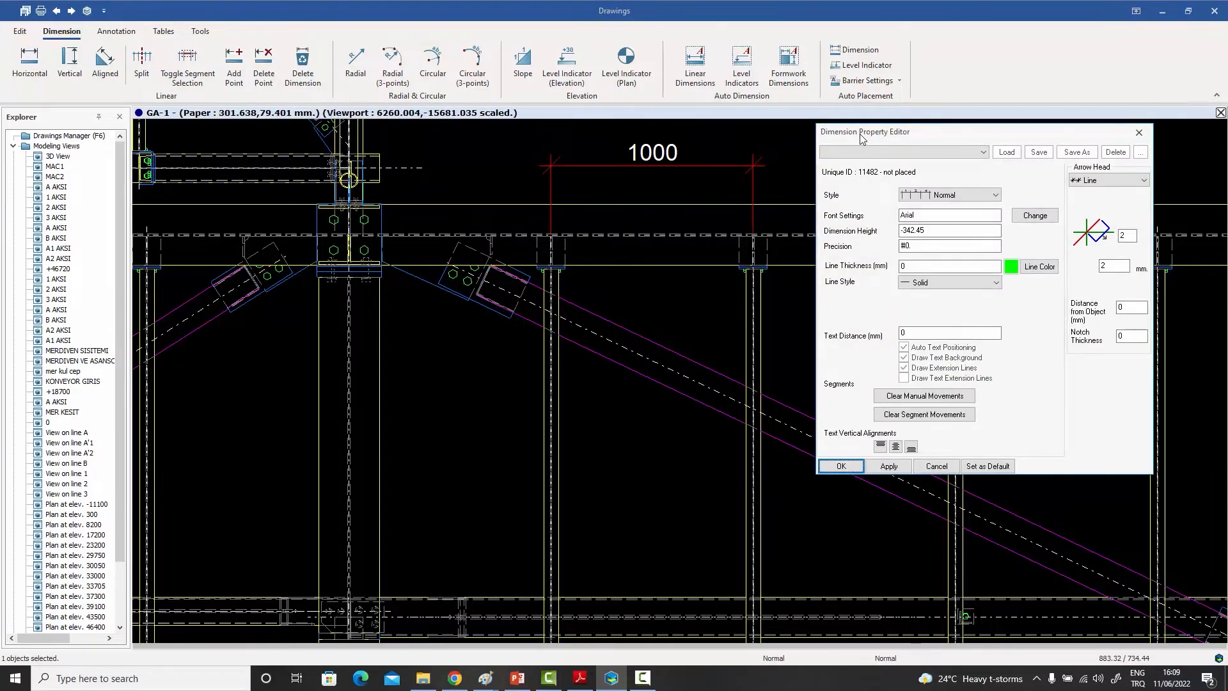
left_click_drag(862, 135, 831, 147)
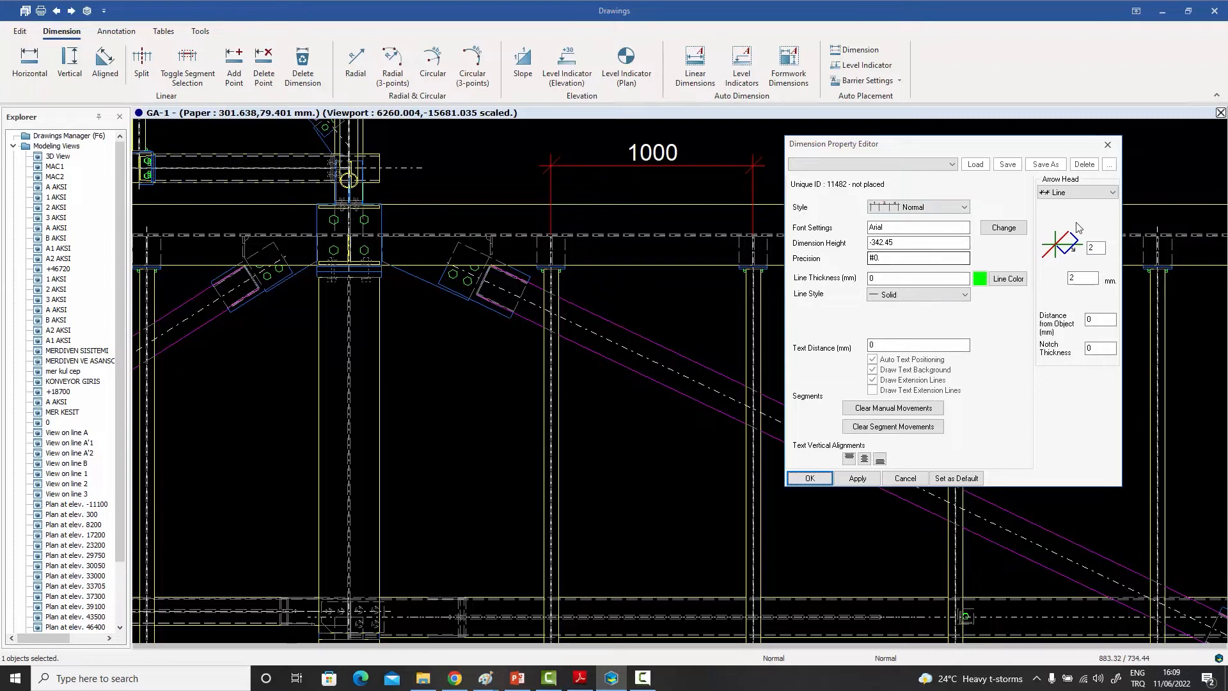
left_click(1078, 193)
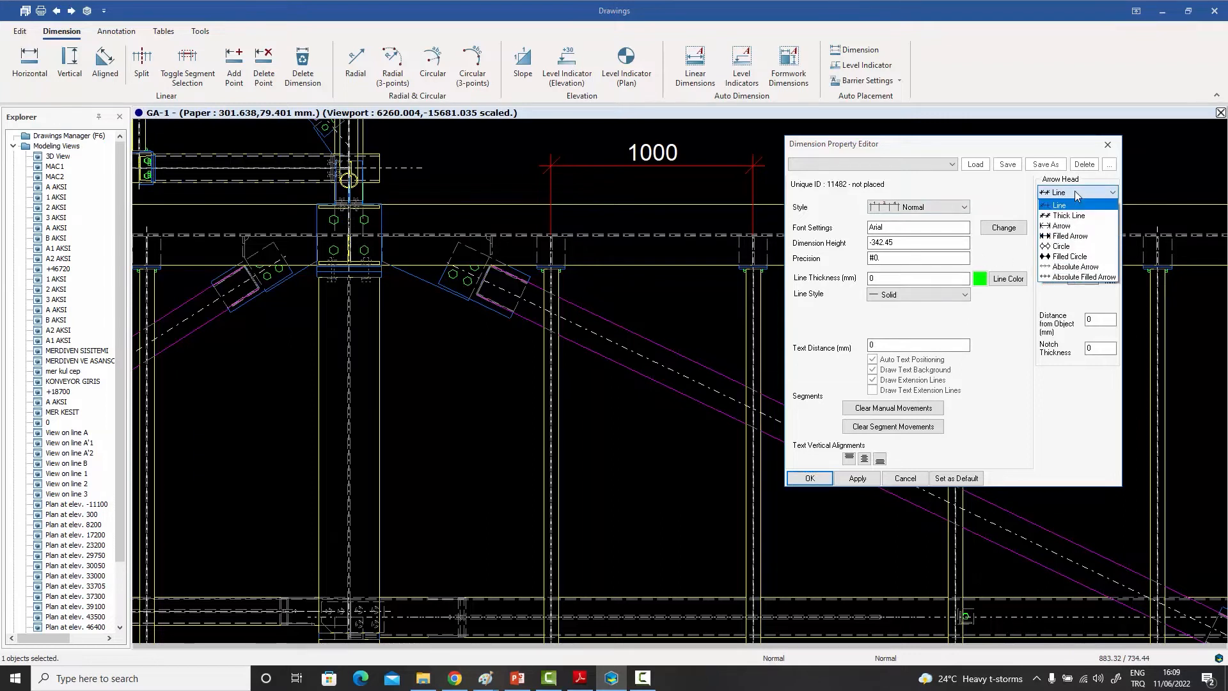
left_click(1078, 192)
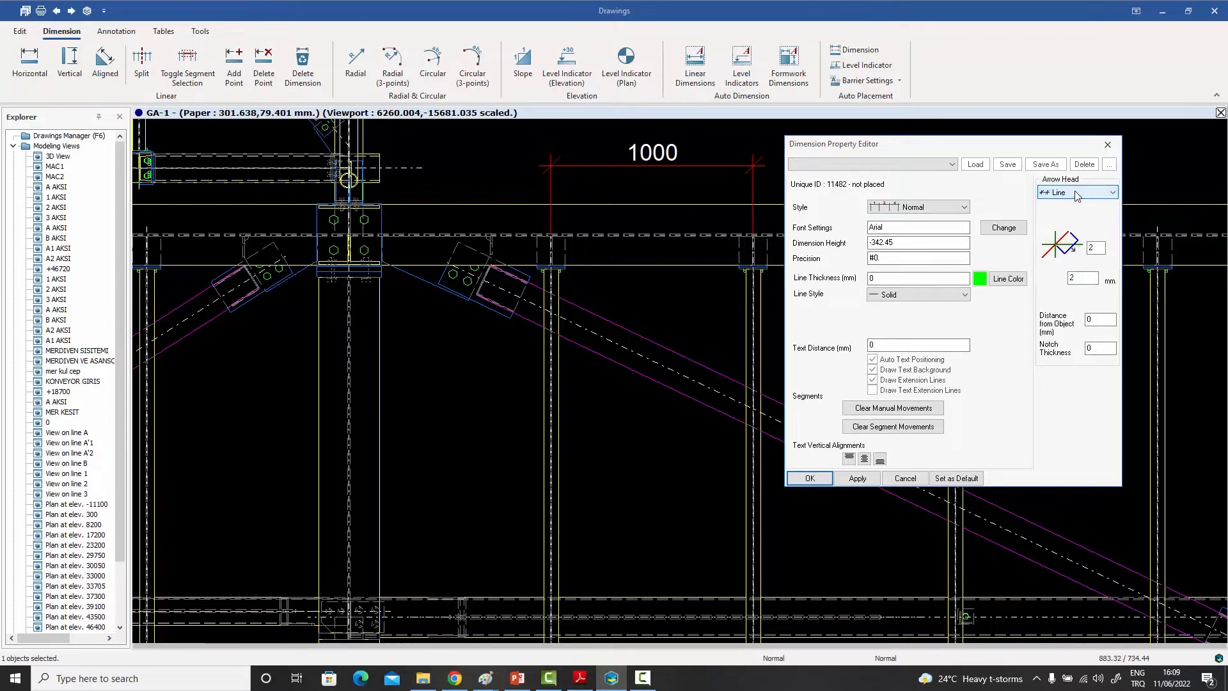
left_click(1108, 145)
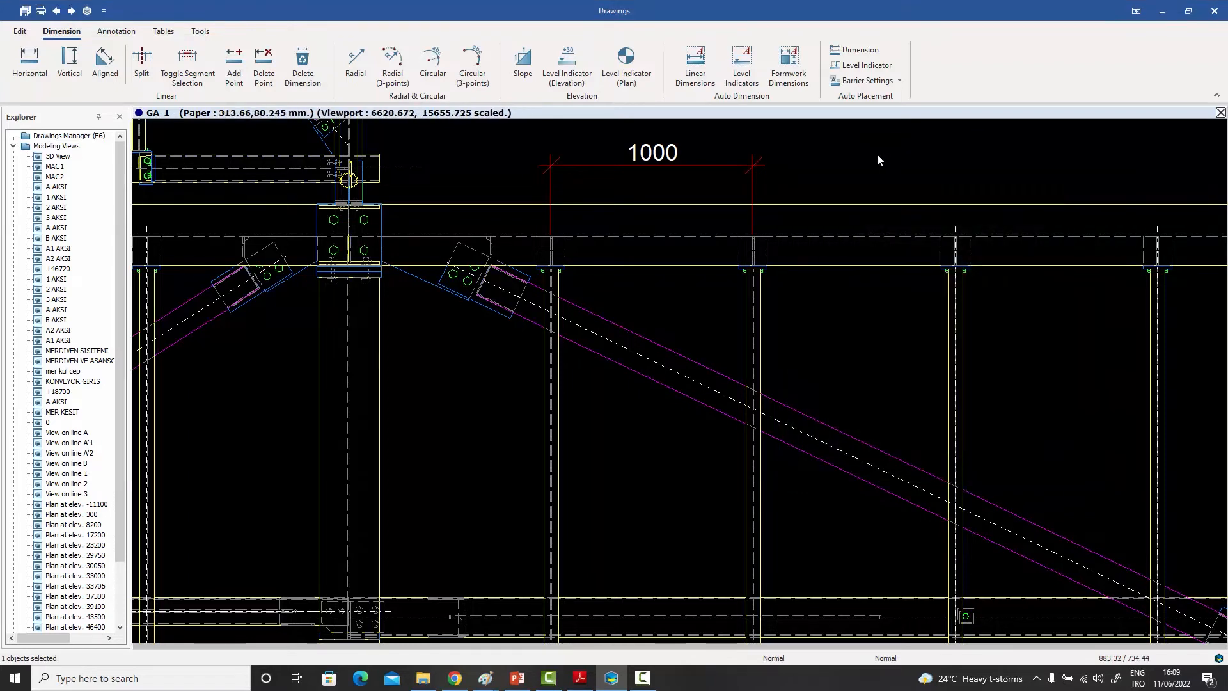
Step: Add points to the horizontal dimension at the center lines of the next two secondary beams along the edge beam
right_click(714, 167)
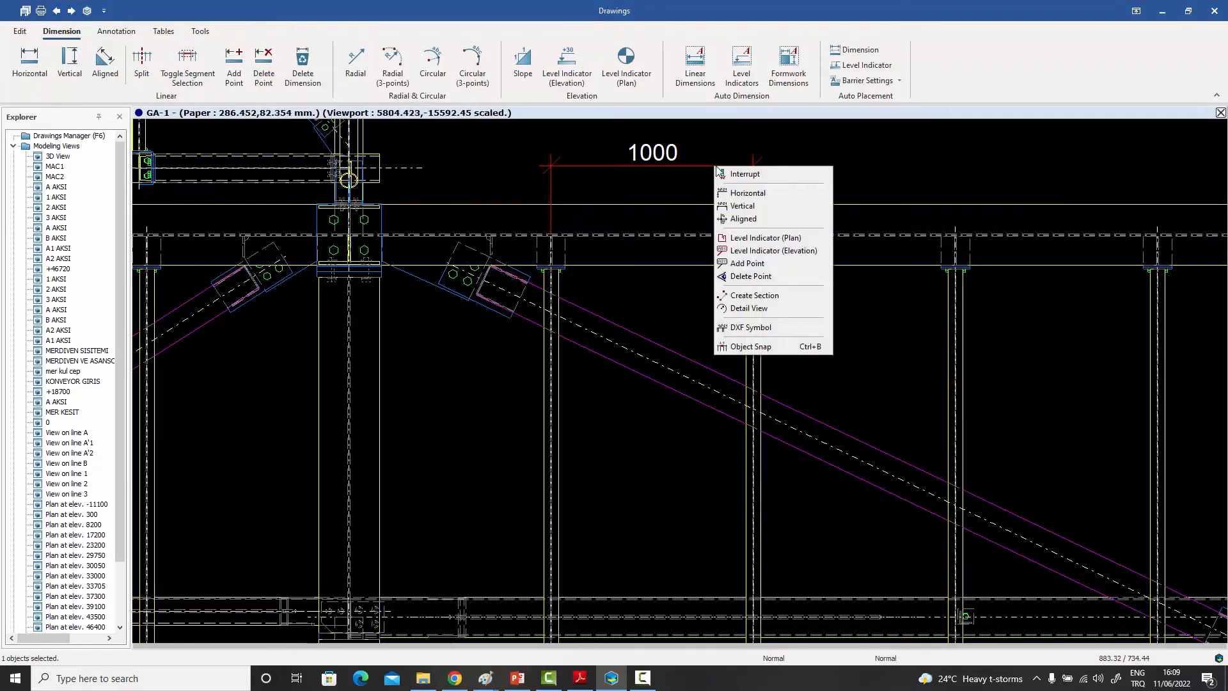
left_click(761, 267)
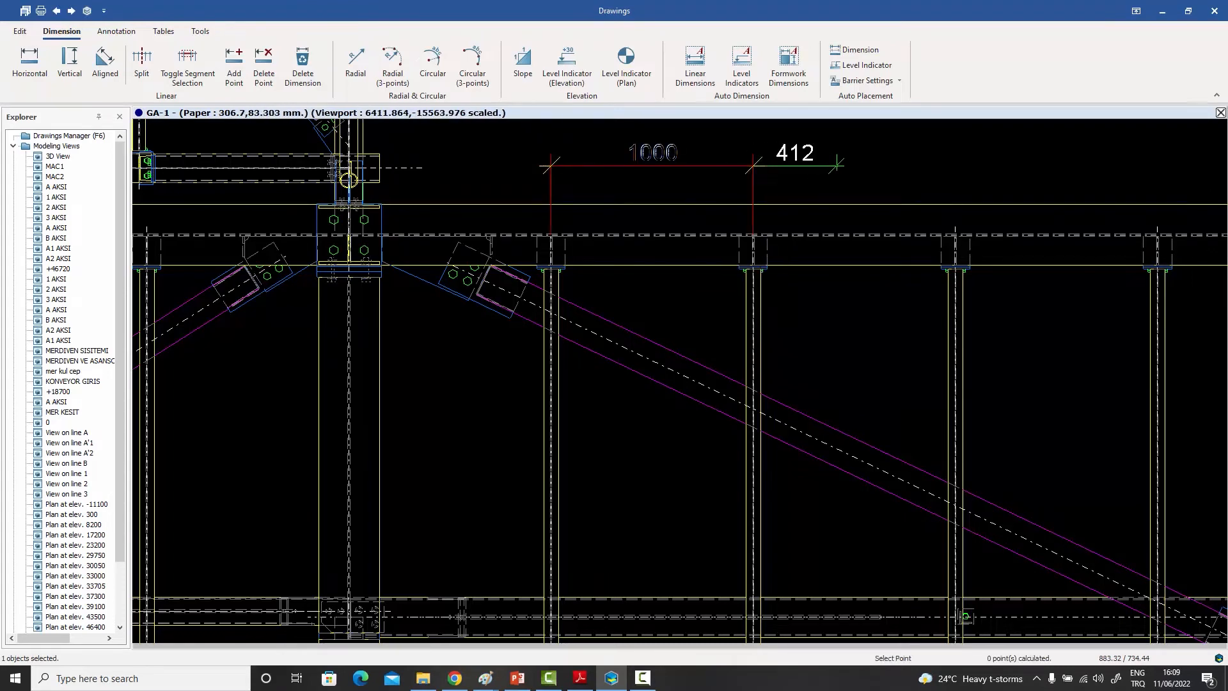
scroll(933, 261, "up", 5)
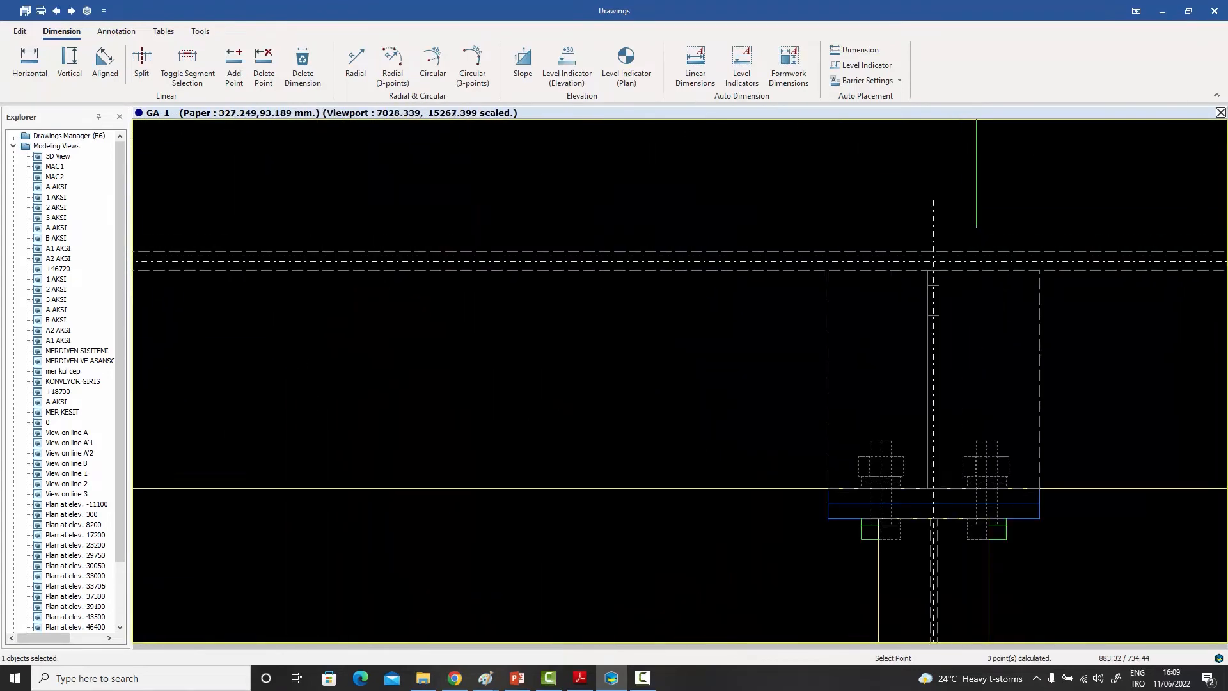
scroll(933, 261, "down", 8)
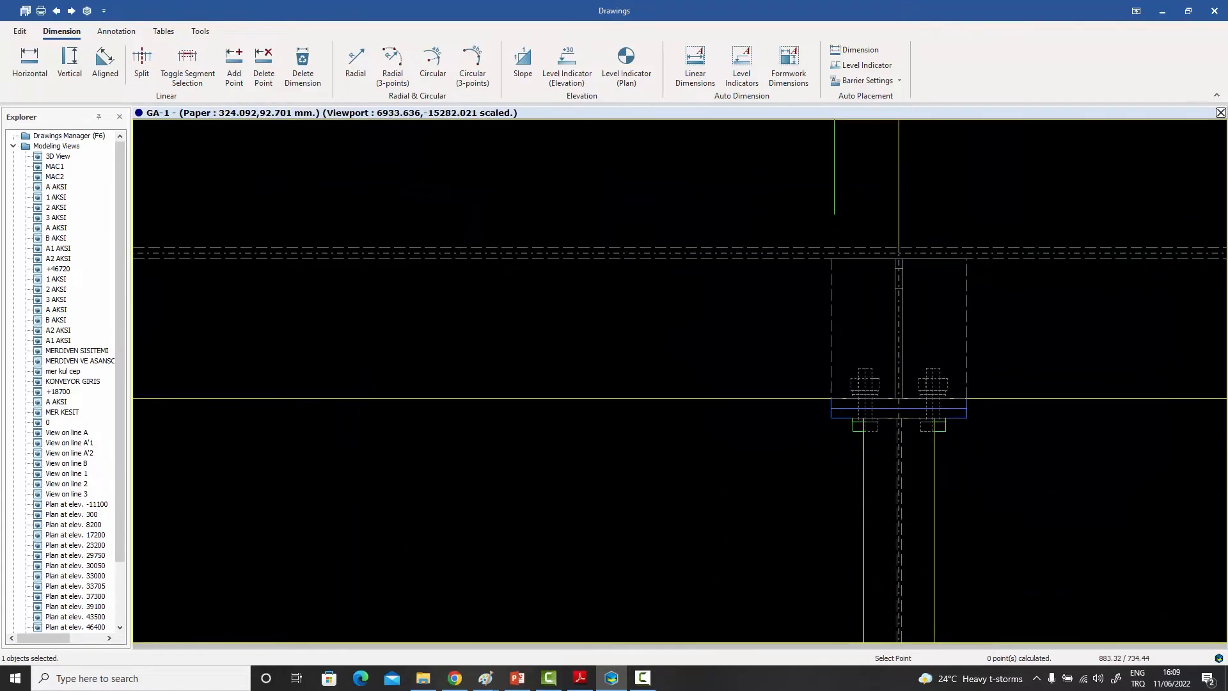
middle_click_drag(908, 240, 556, 236)
middle_click_drag(782, 255, 669, 248)
scroll(704, 234, "up", 6)
scroll(709, 217, "up", 2)
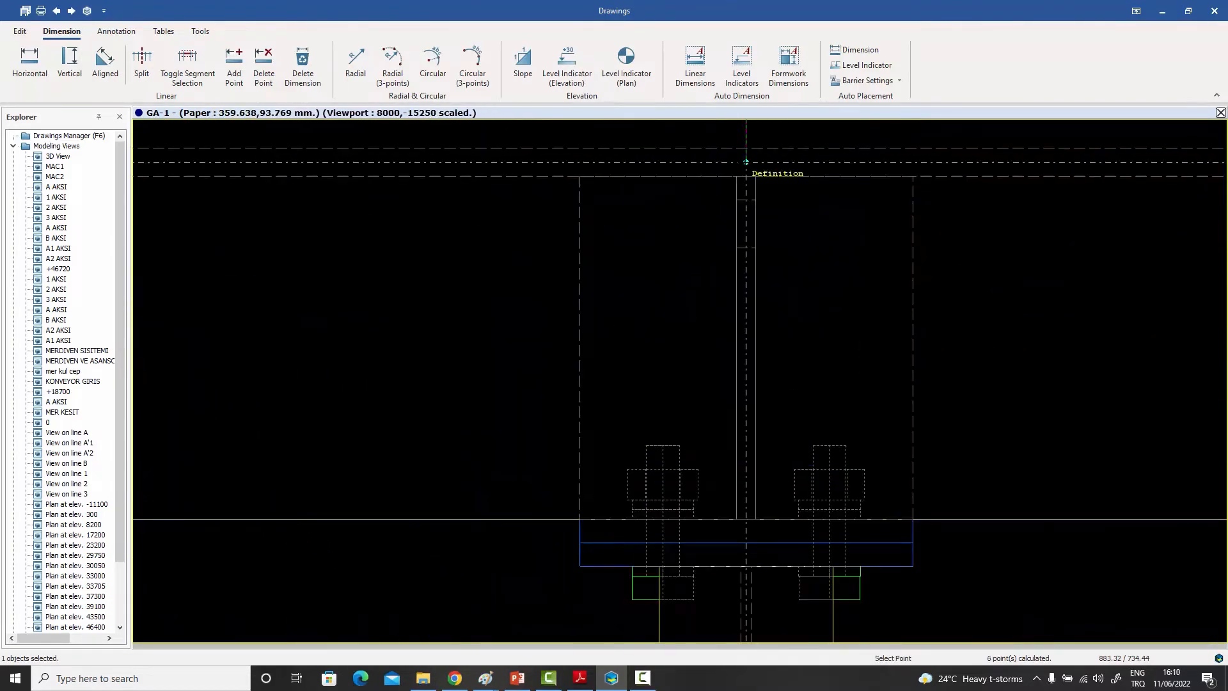
Step: Add points to the horizontal dimension at the center lines of the fifth and sixth secondary beams right of the column, and end the command
scroll(711, 229, "down", 4)
middle_click_drag(914, 251, 565, 241)
middle_click_drag(986, 275, 342, 283)
scroll(617, 196, "up", 3)
left_click(637, 194)
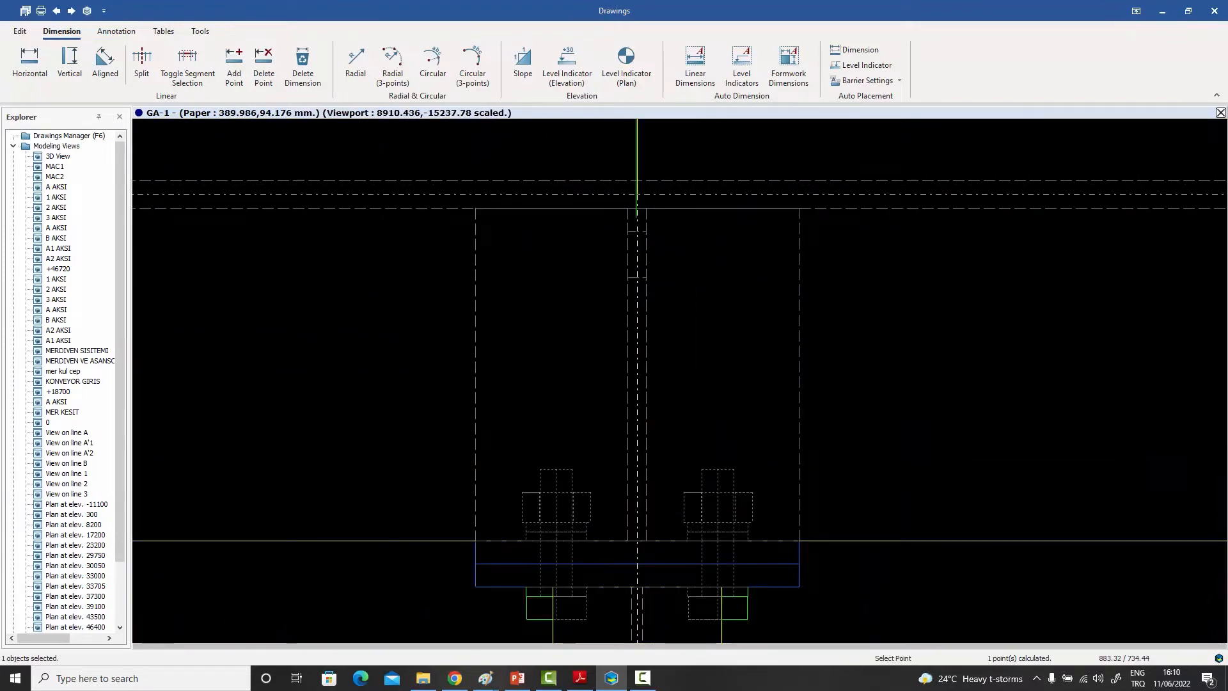
scroll(638, 221, "down", 5)
middle_click_drag(694, 226, 384, 231)
scroll(685, 216, "up", 4)
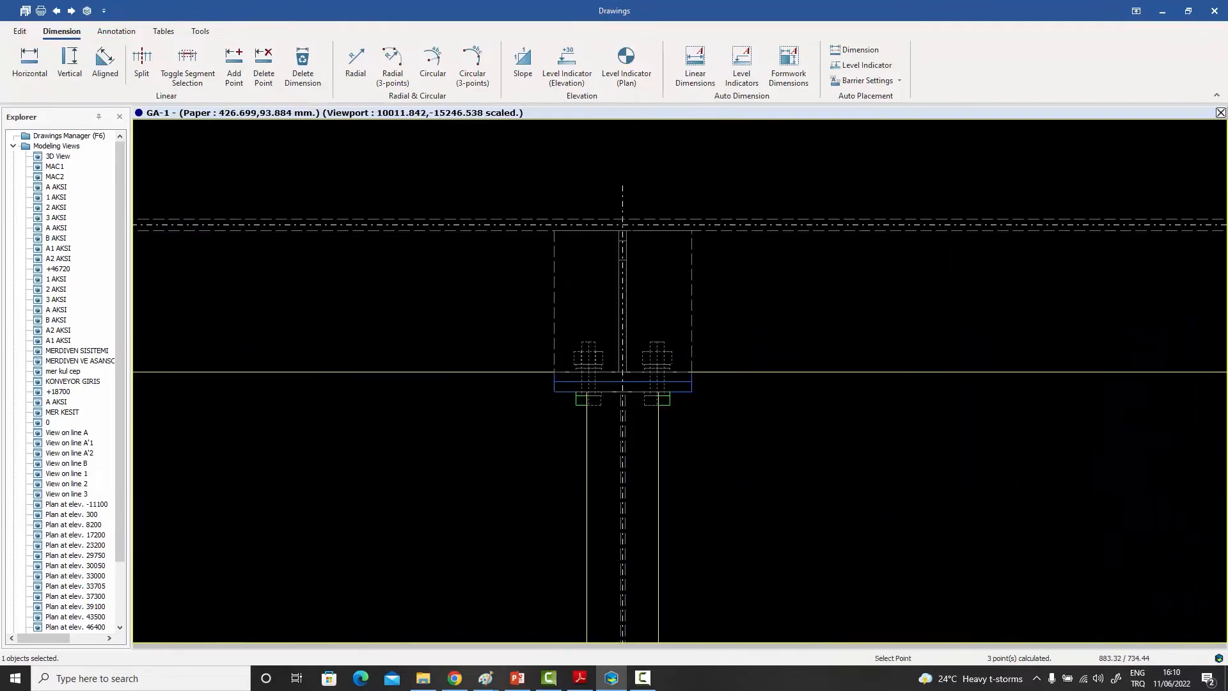
left_click(623, 225)
scroll(640, 227, "down", 5)
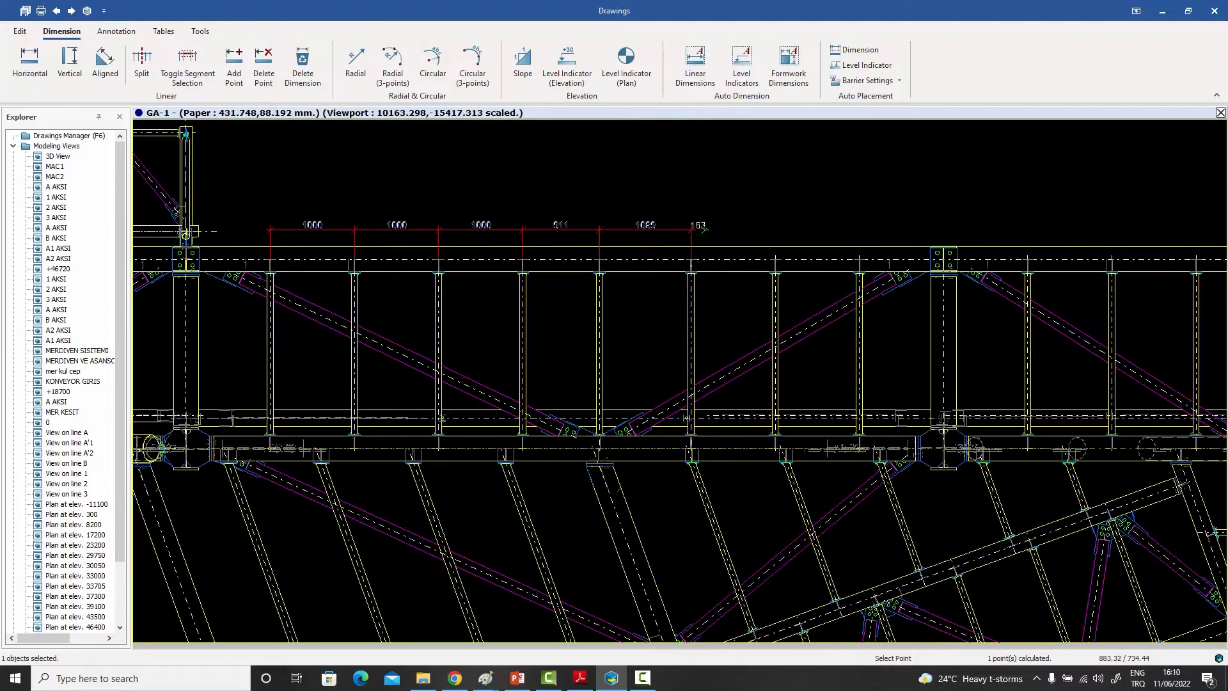
left_click(719, 229)
right_click(718, 203)
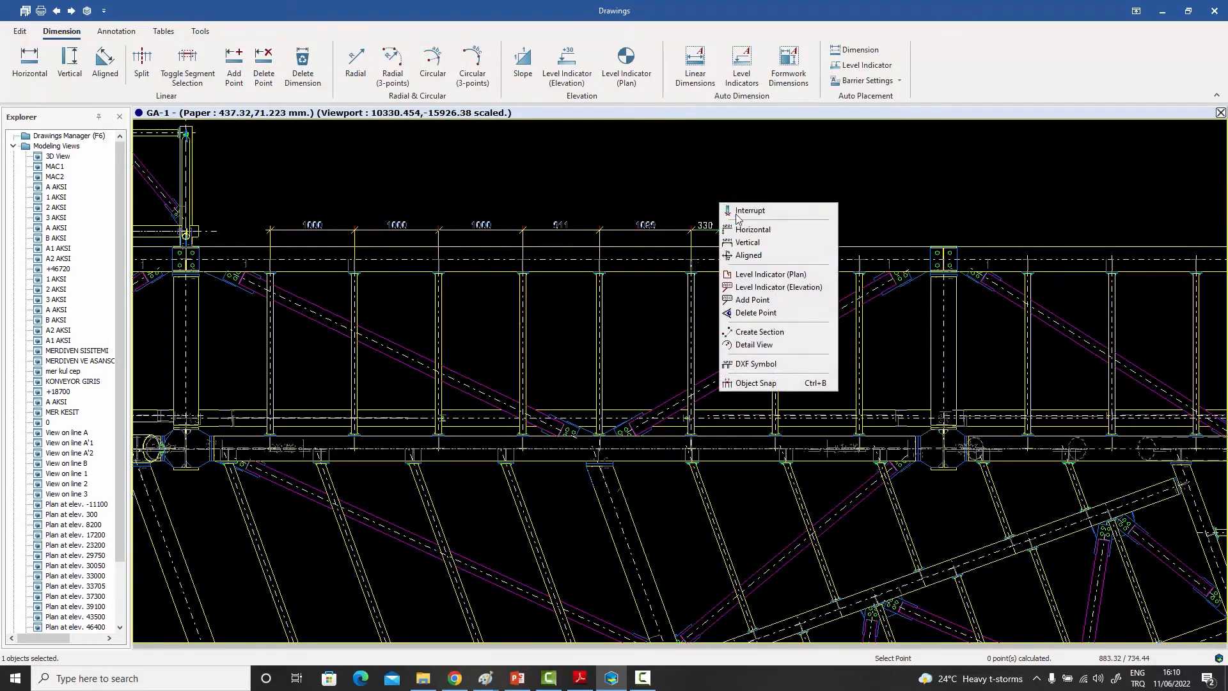
left_click(741, 209)
middle_click_drag(679, 209, 814, 173)
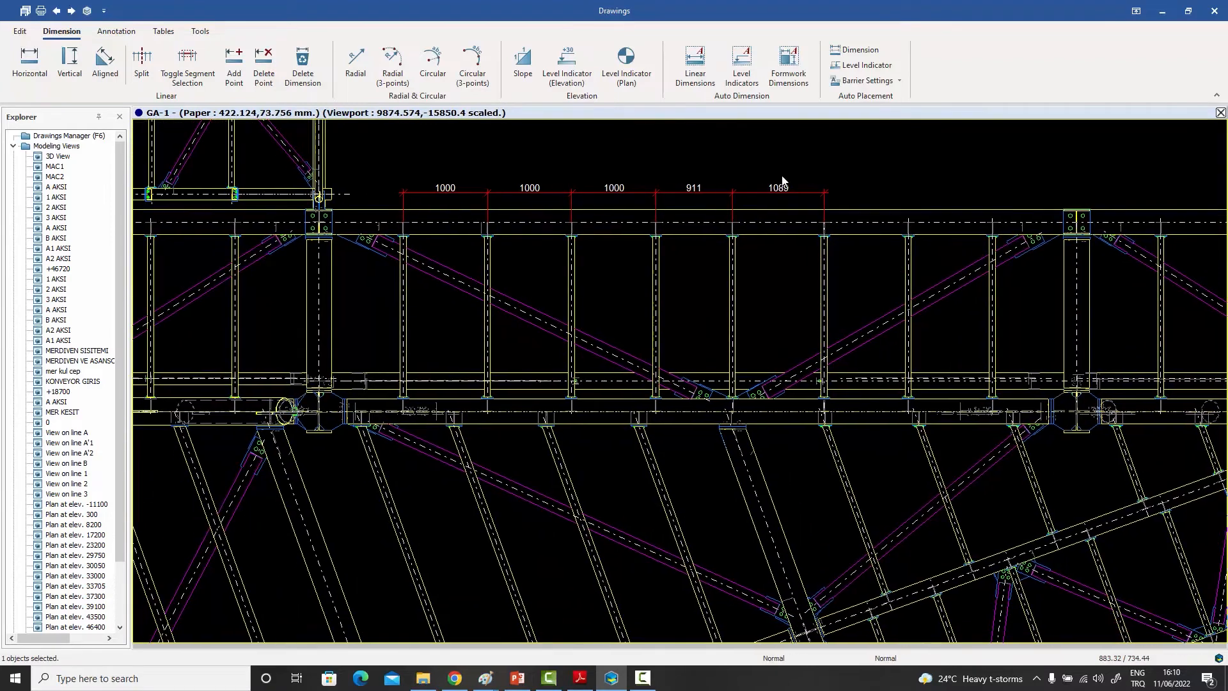
Step: Extend the horizontal dimension with a point at the center line of the seventh secondary beam right of the column, and end the command
scroll(601, 151, "up", 2)
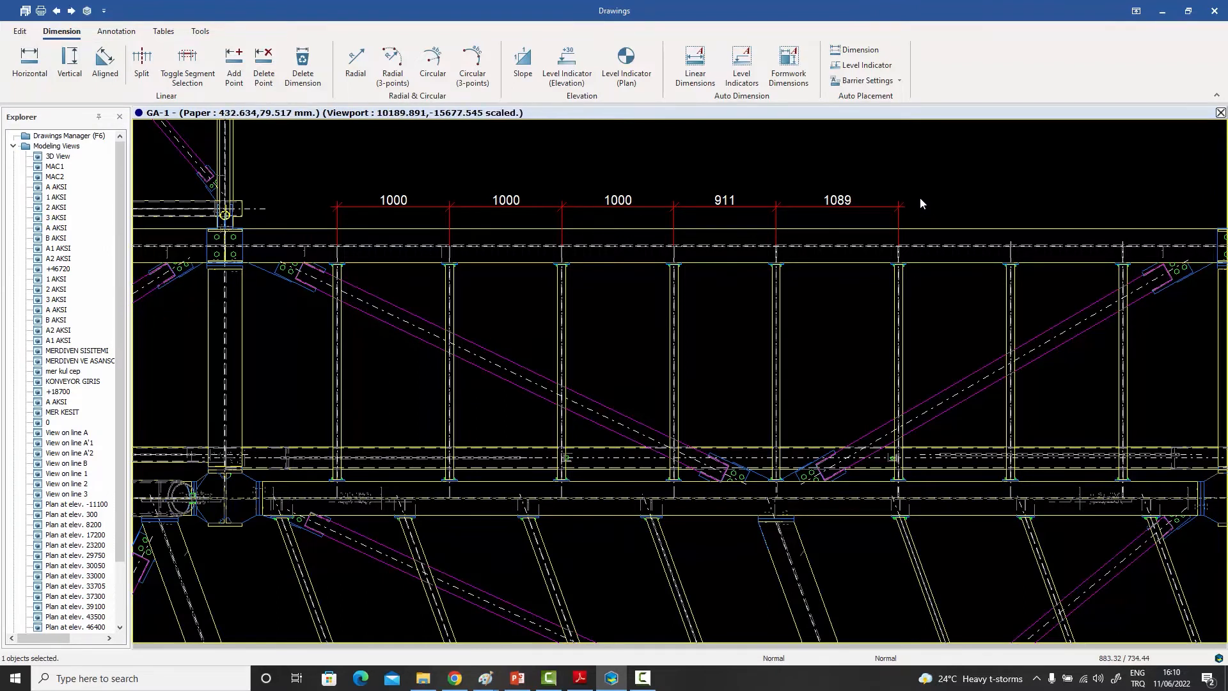
right_click(878, 208)
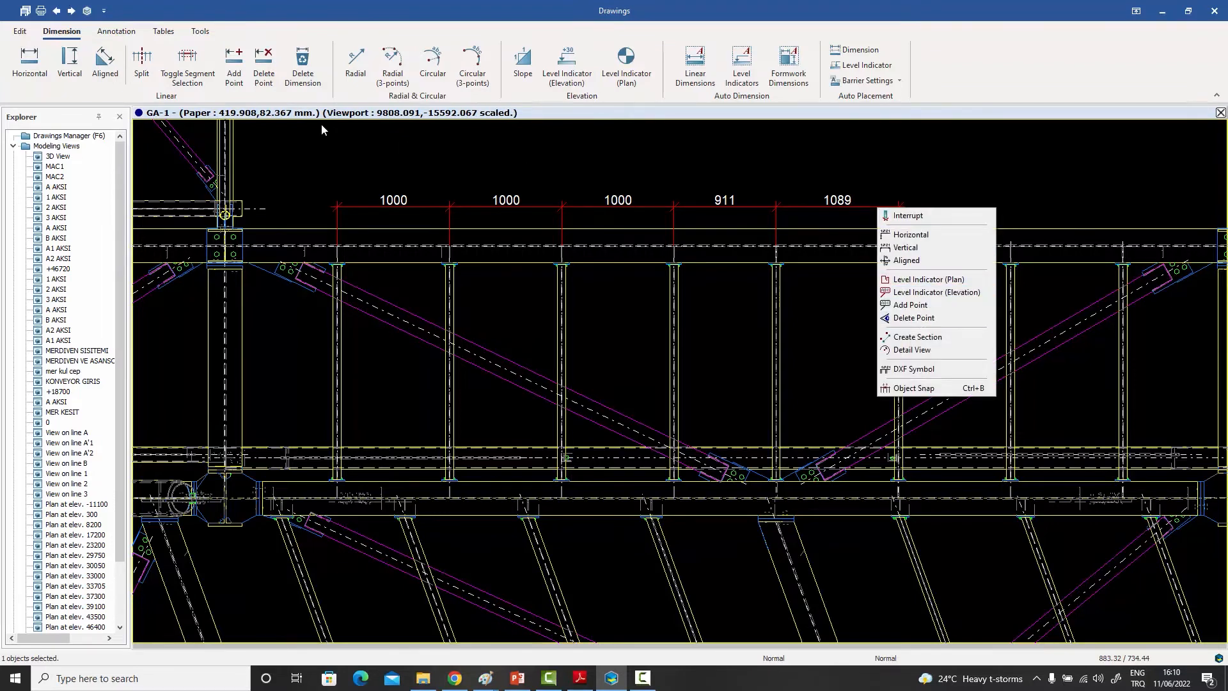
left_click(193, 128)
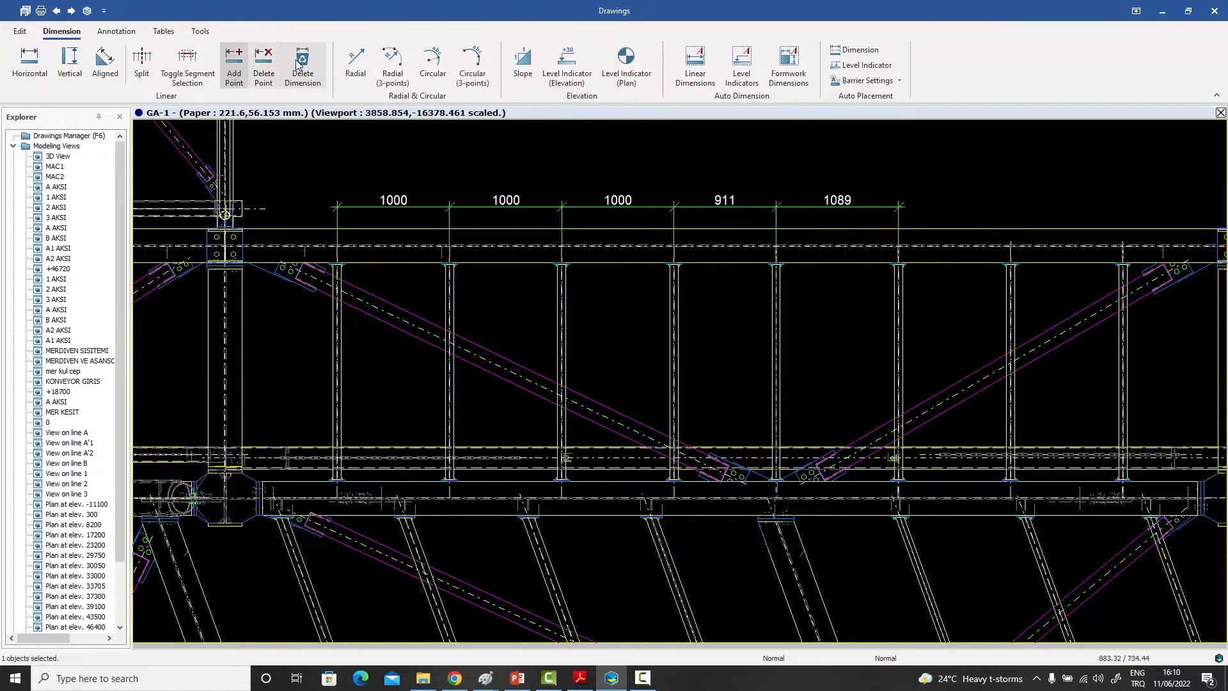
left_click(644, 207)
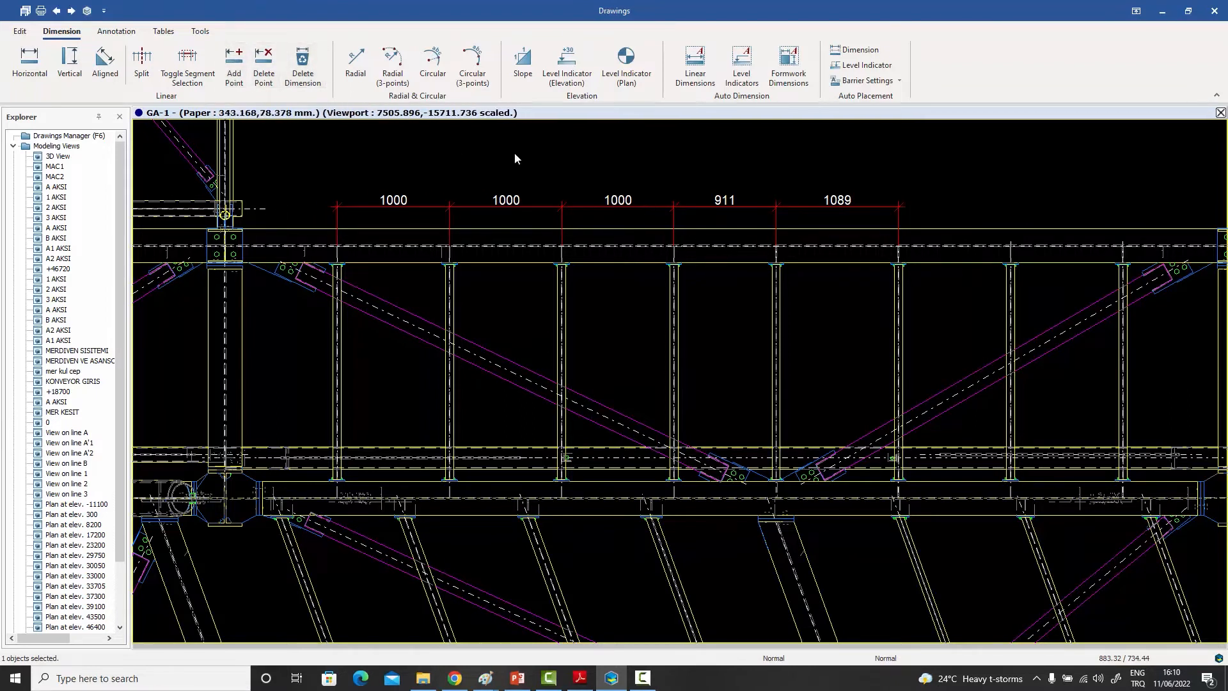
left_click(231, 59)
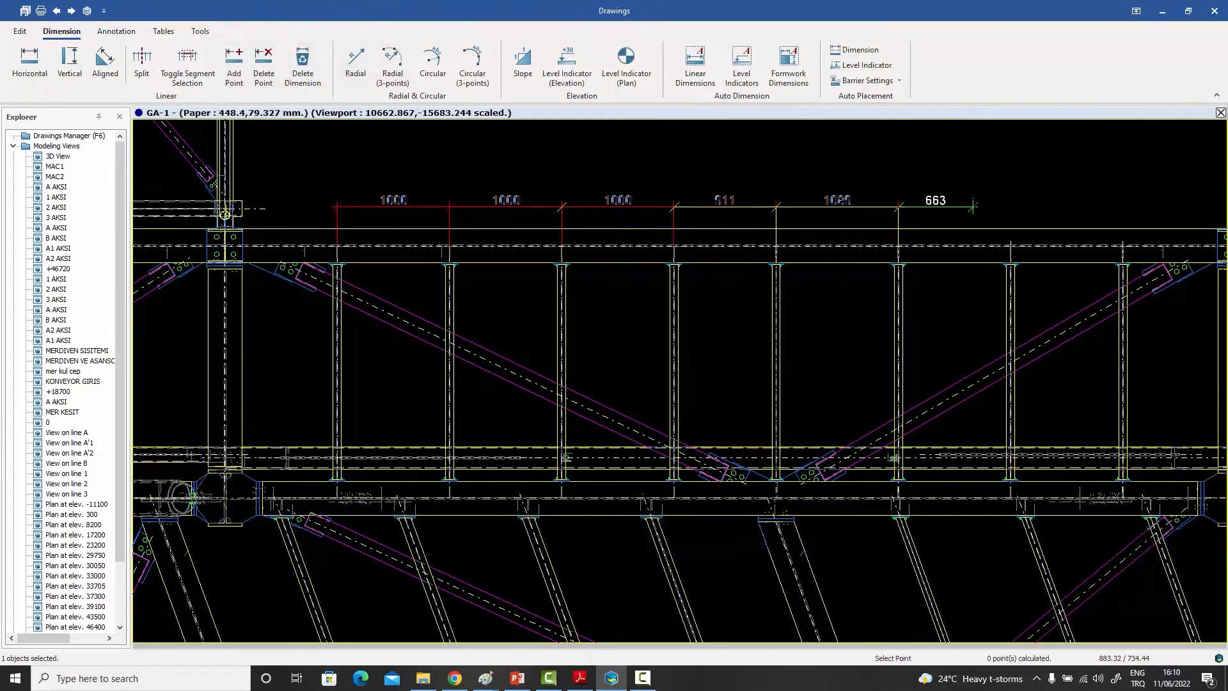
scroll(997, 215, "up", 3)
scroll(1051, 296, "up", 3)
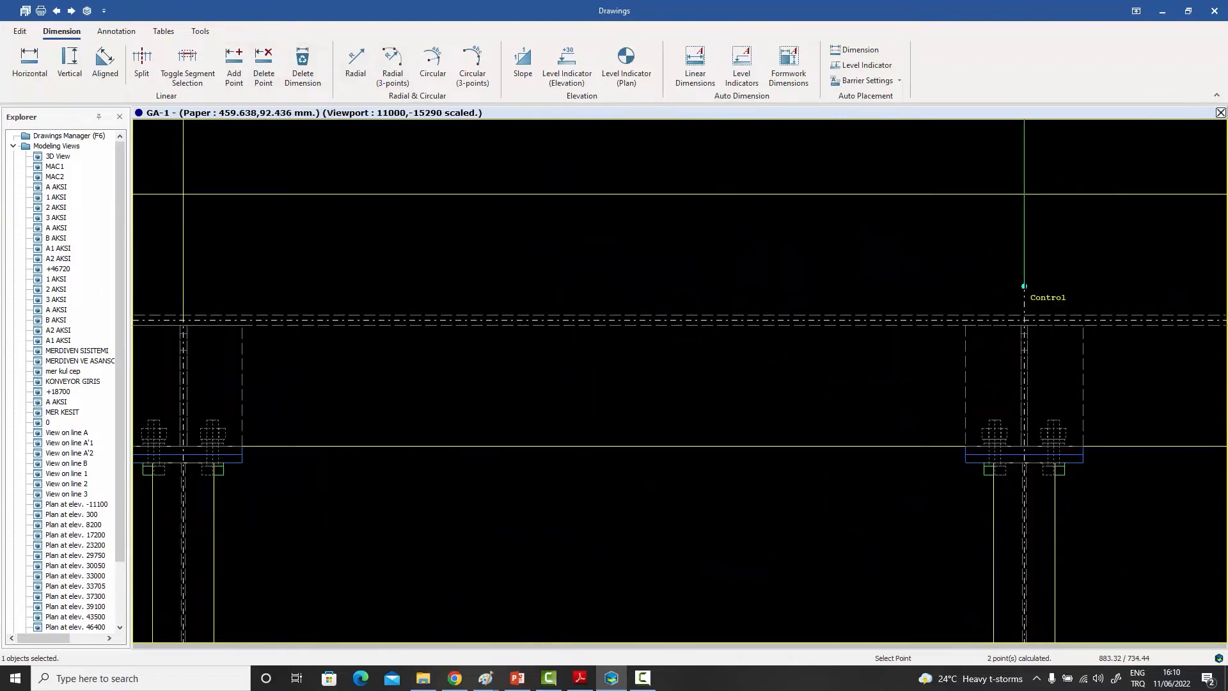
left_click(1024, 286)
scroll(968, 273, "down", 6)
right_click(987, 236)
left_click(1001, 246)
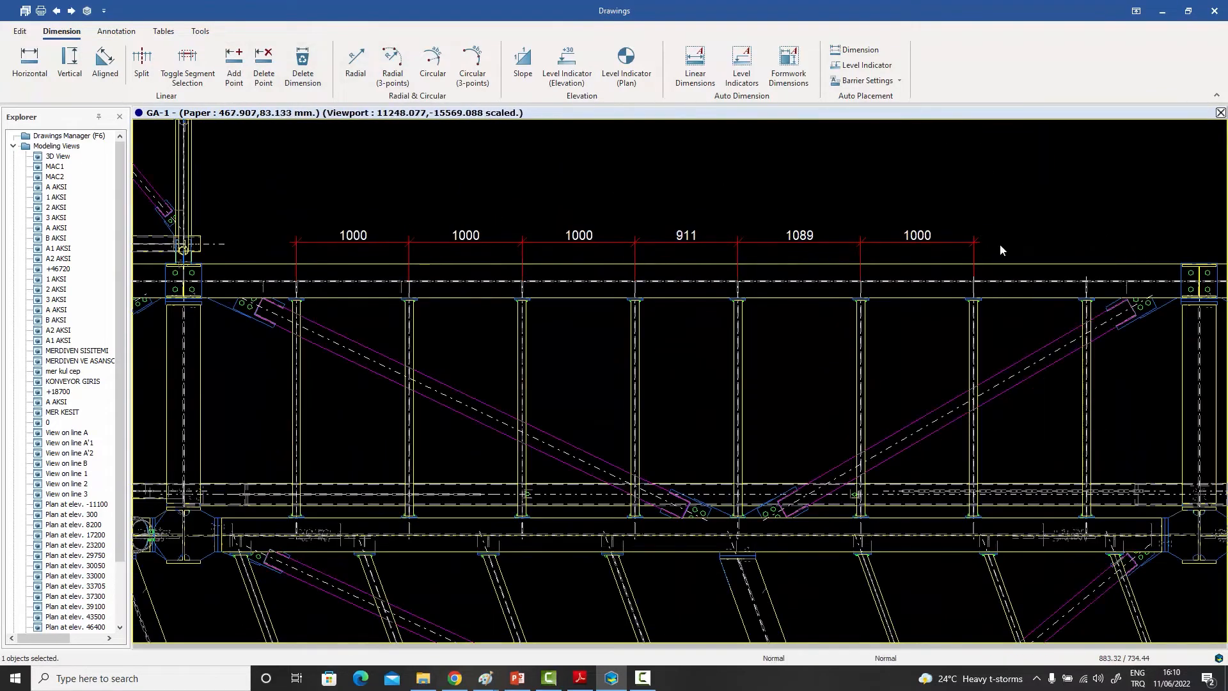
Step: Delete the horizontal dimension's point at the fifth secondary beam right of the column, and end the command
middle_click_drag(858, 235, 874, 211)
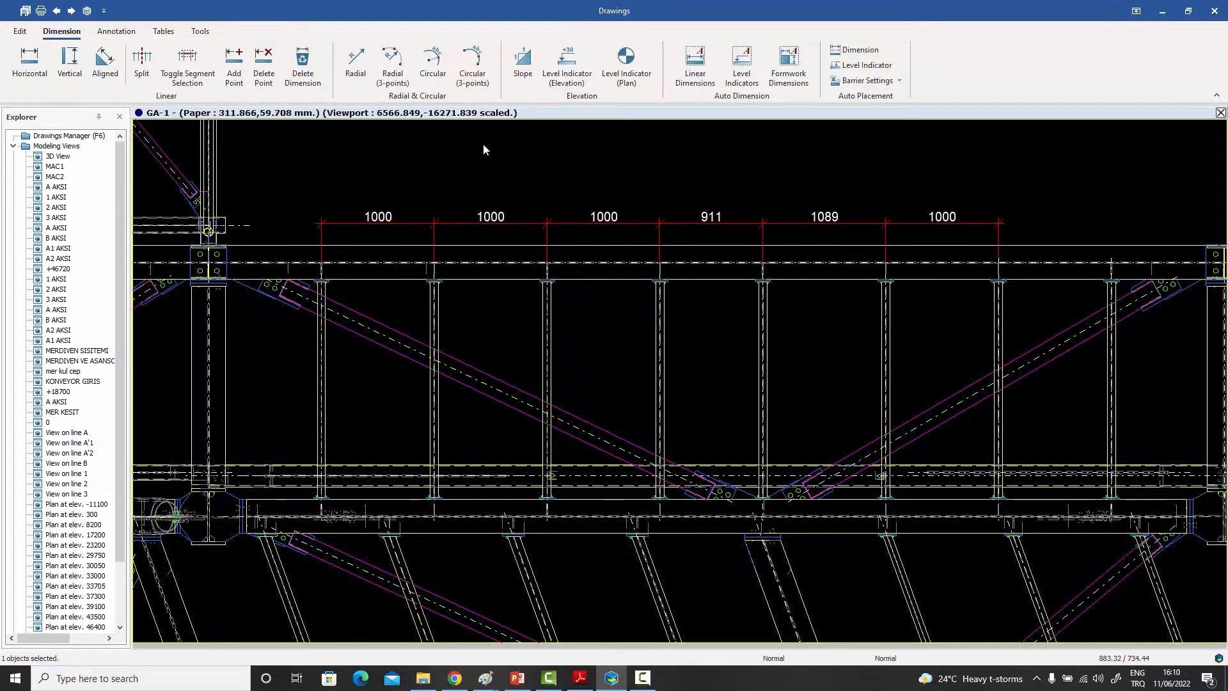
left_click(266, 78)
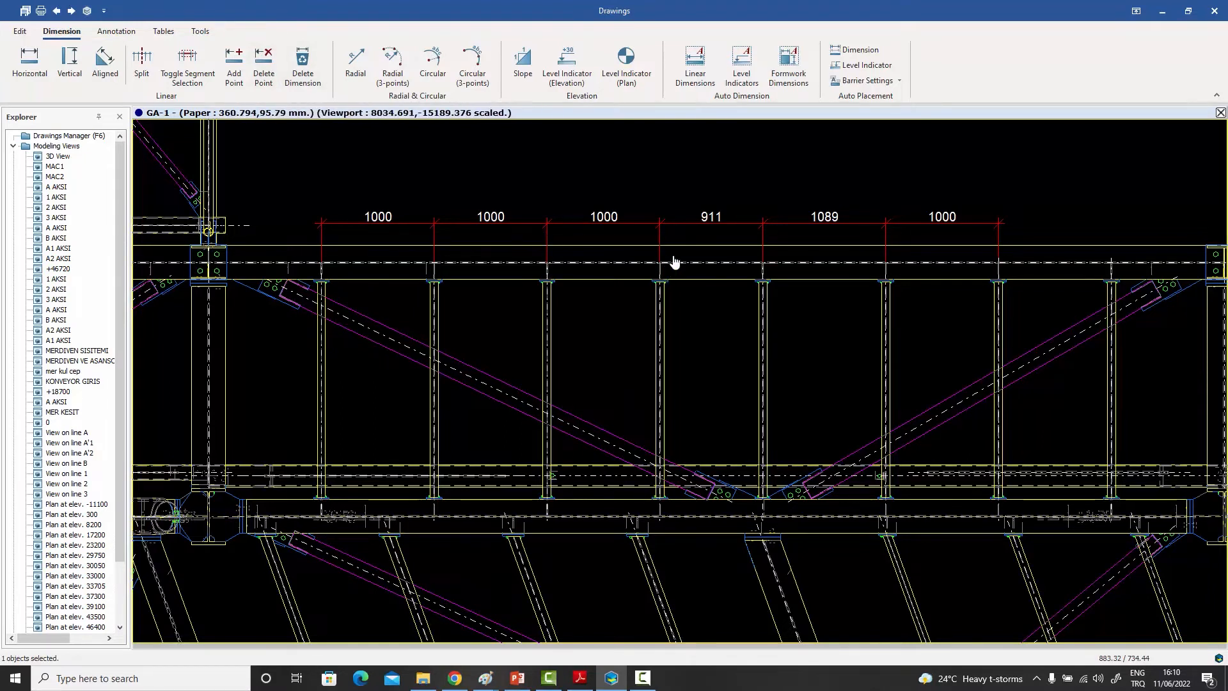
left_click(763, 224)
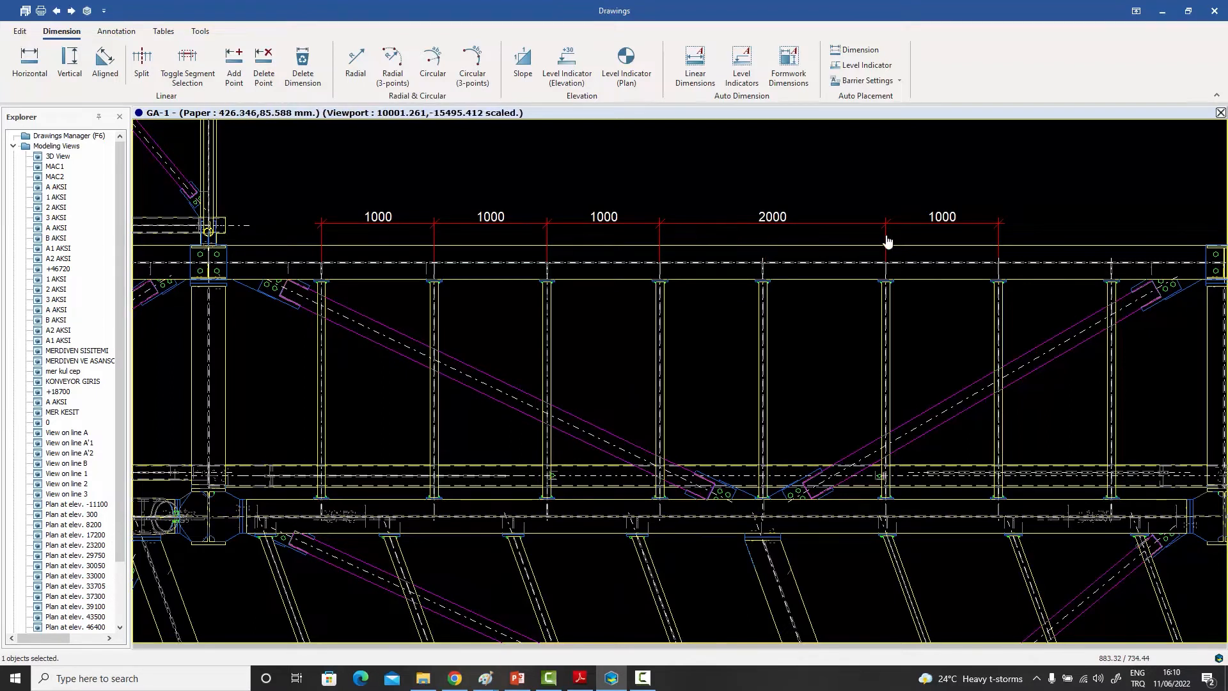
right_click(764, 155)
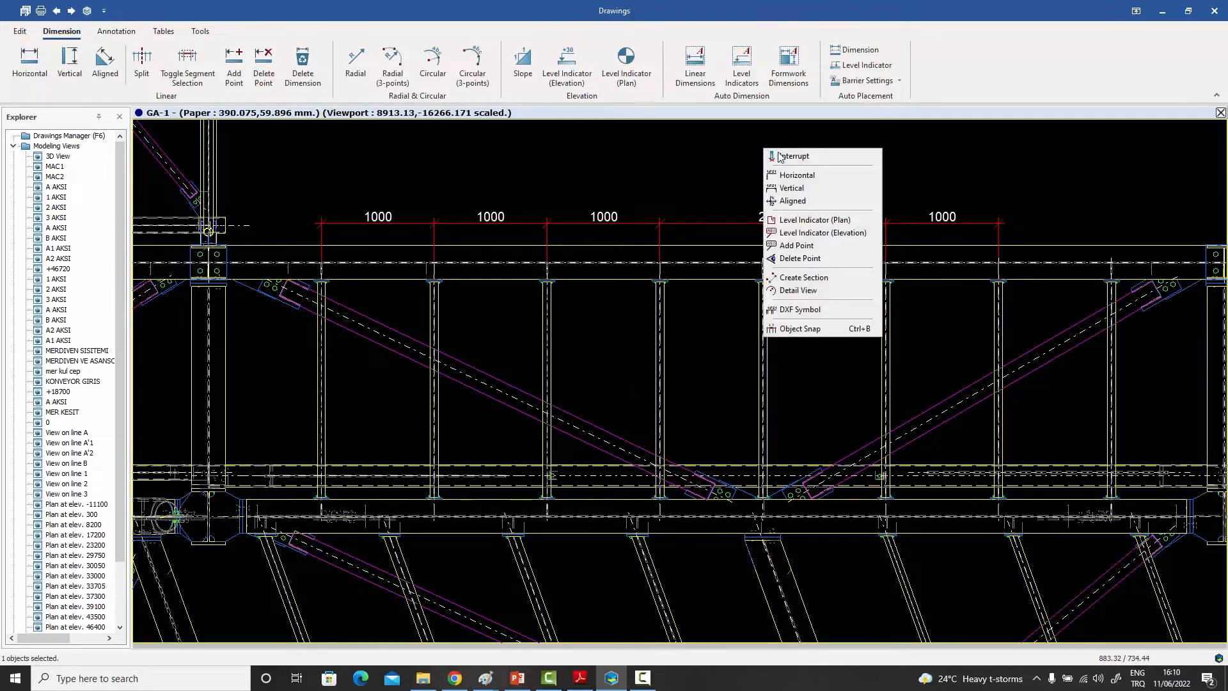
left_click(781, 157)
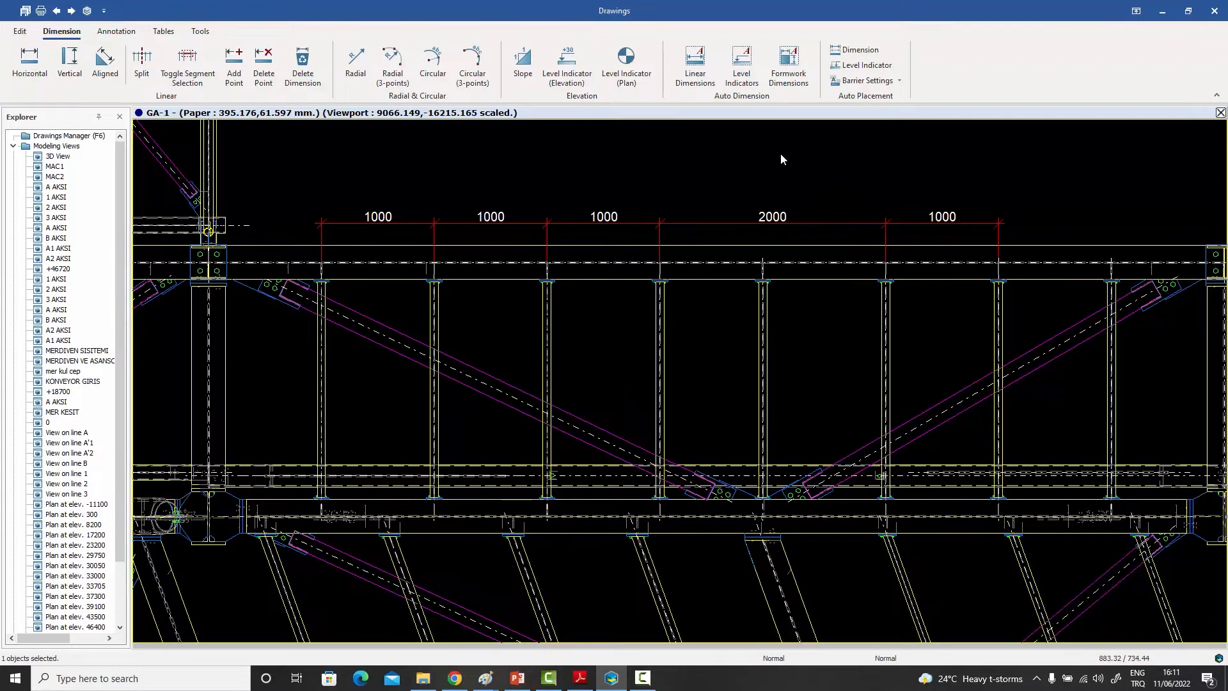
Step: Open the properties of the horizontal dimension and apply the first Absolute style to it
double_click(701, 225)
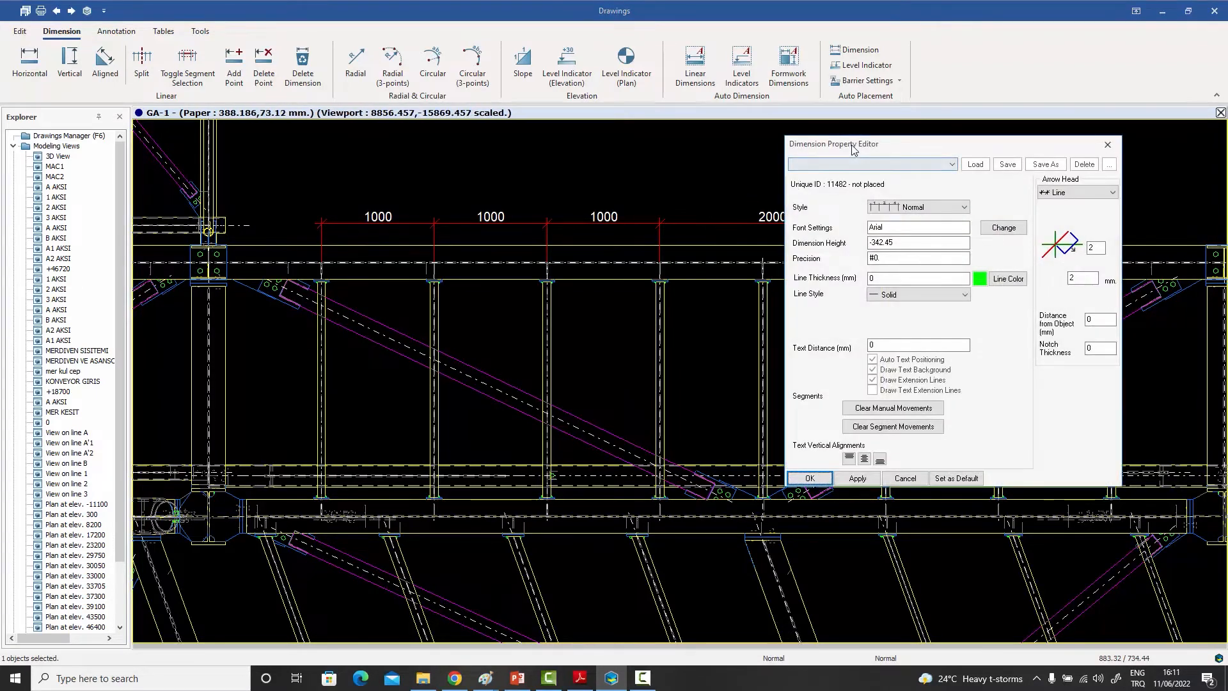
left_click_drag(848, 144, 836, 283)
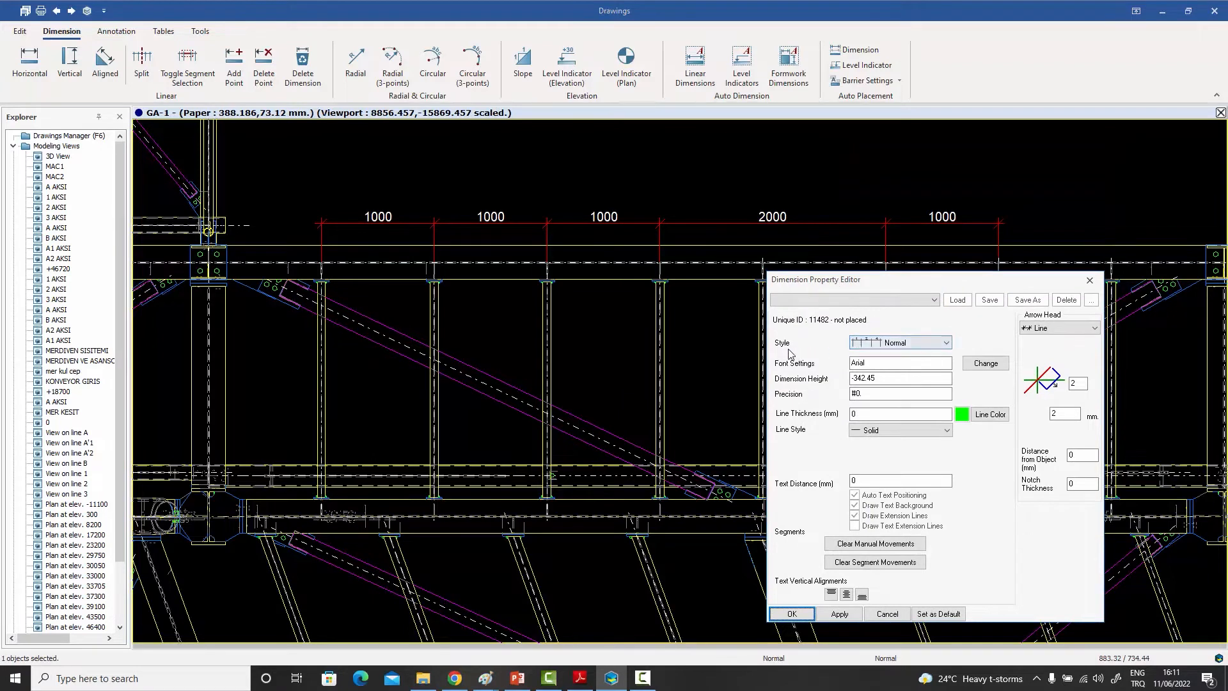
left_click(897, 346)
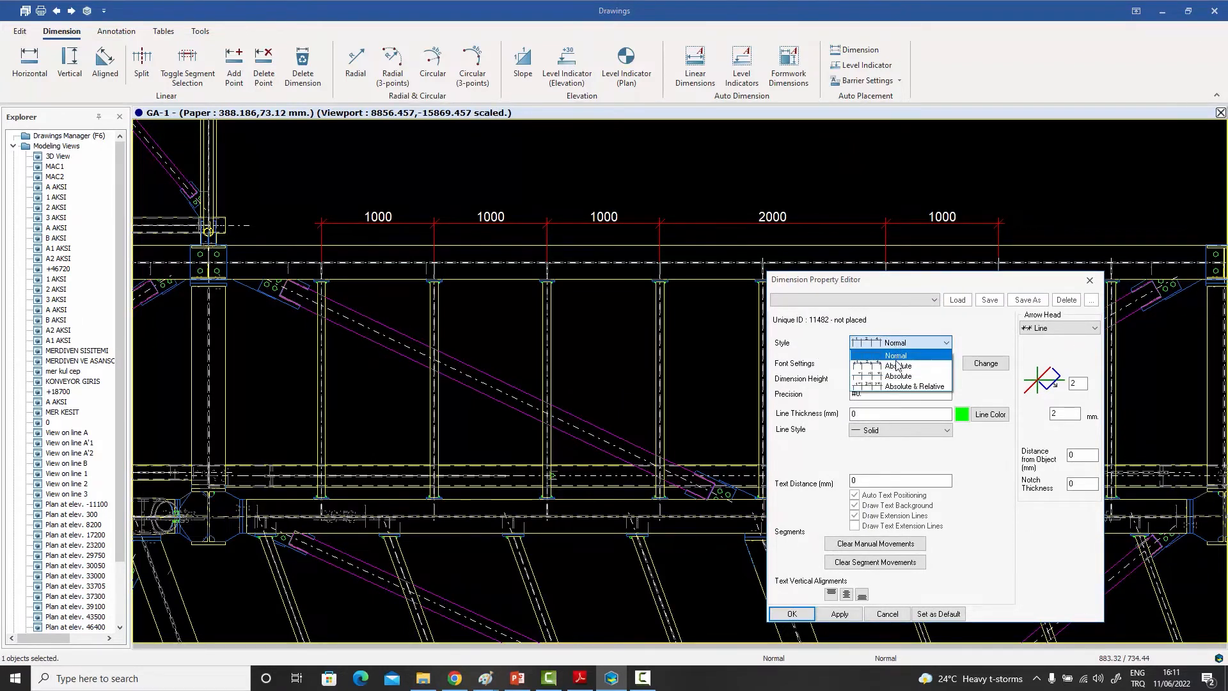
left_click(898, 365)
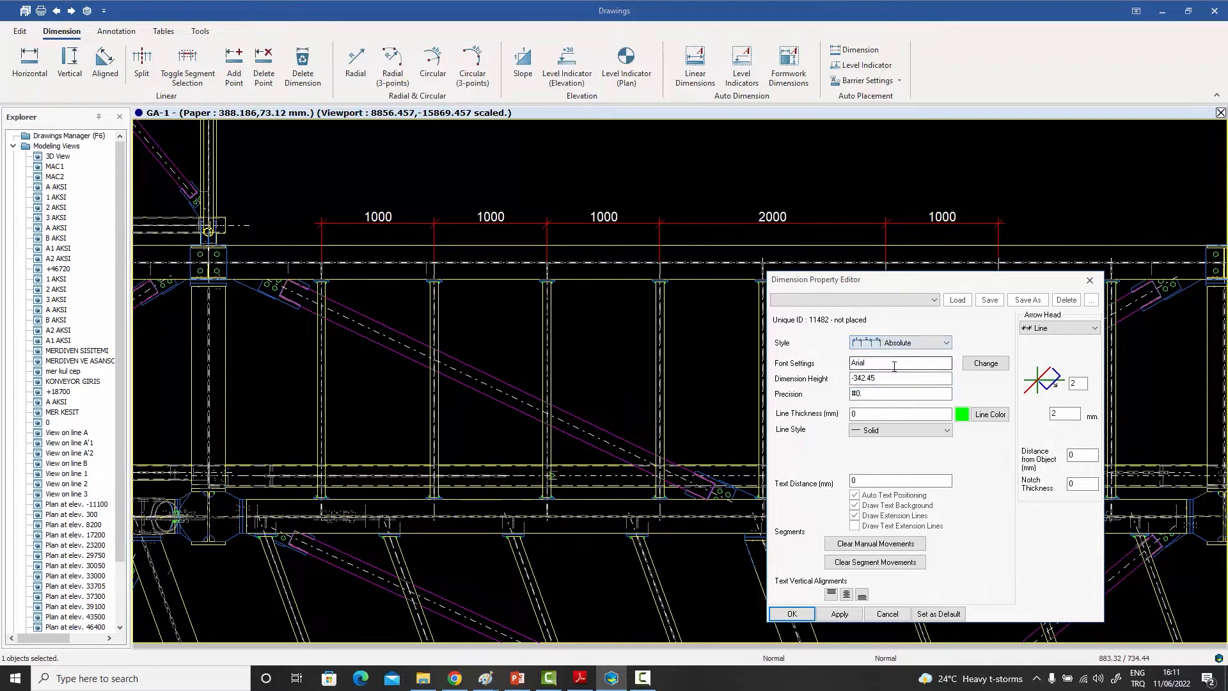
left_click(840, 614)
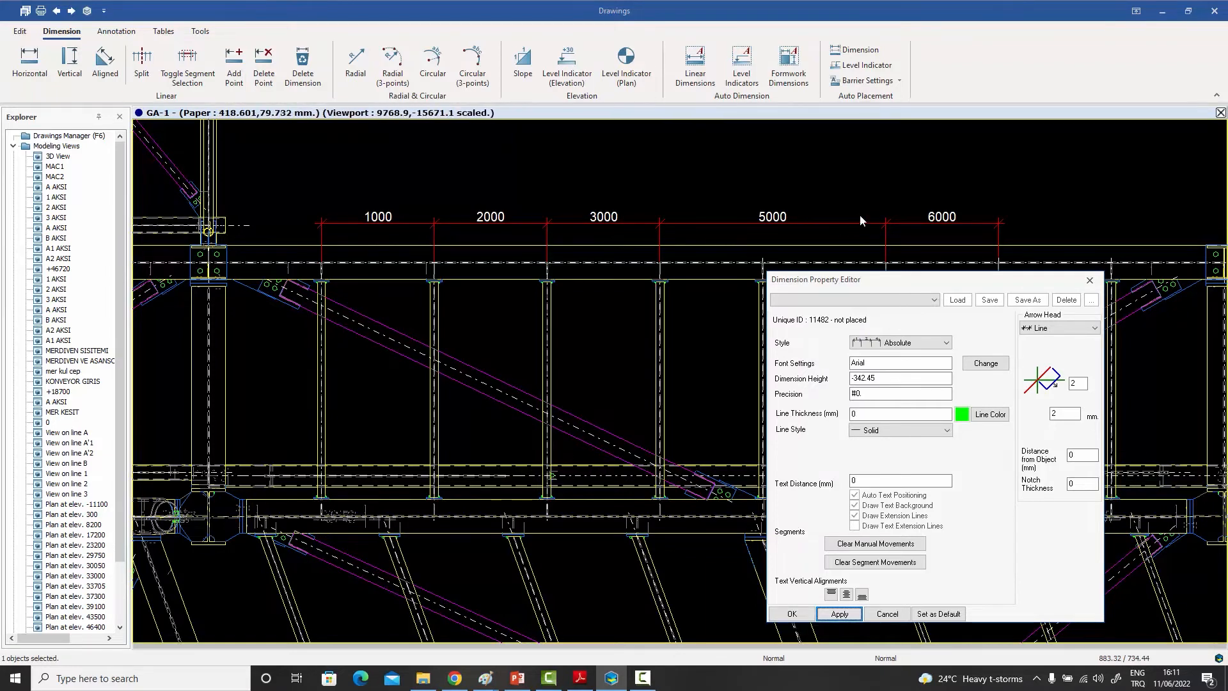
Step: Apply the Absolute & Relative style to the horizontal dimension
left_click(887, 343)
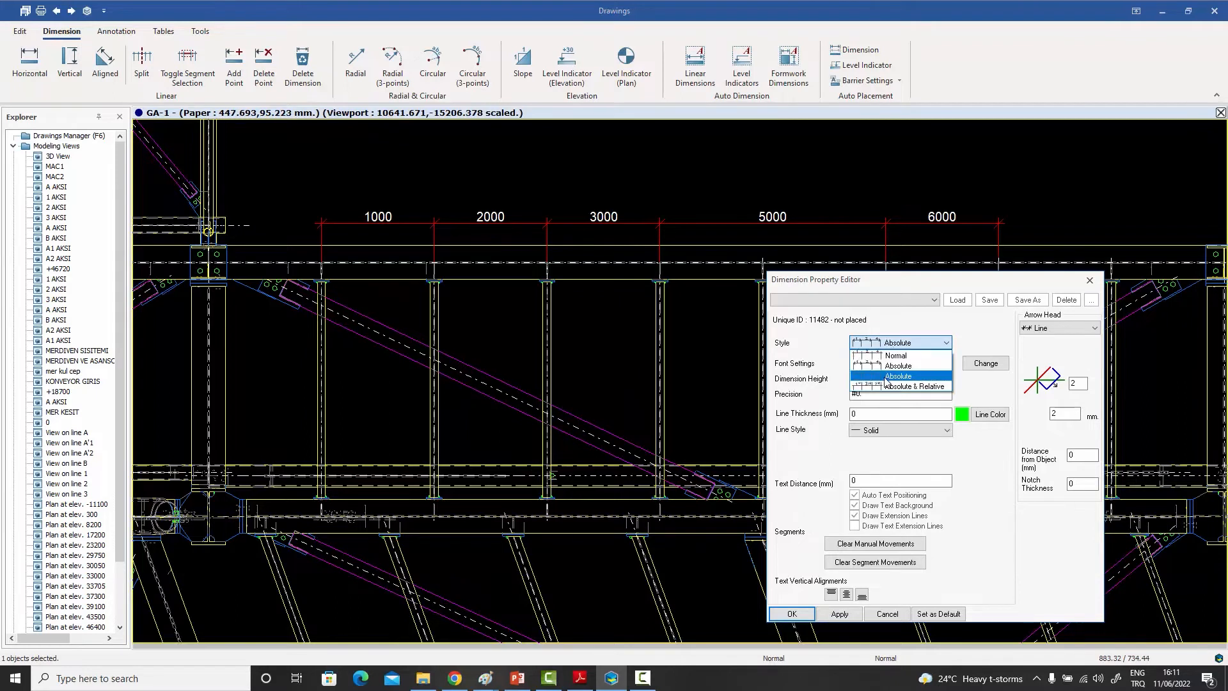
left_click(896, 386)
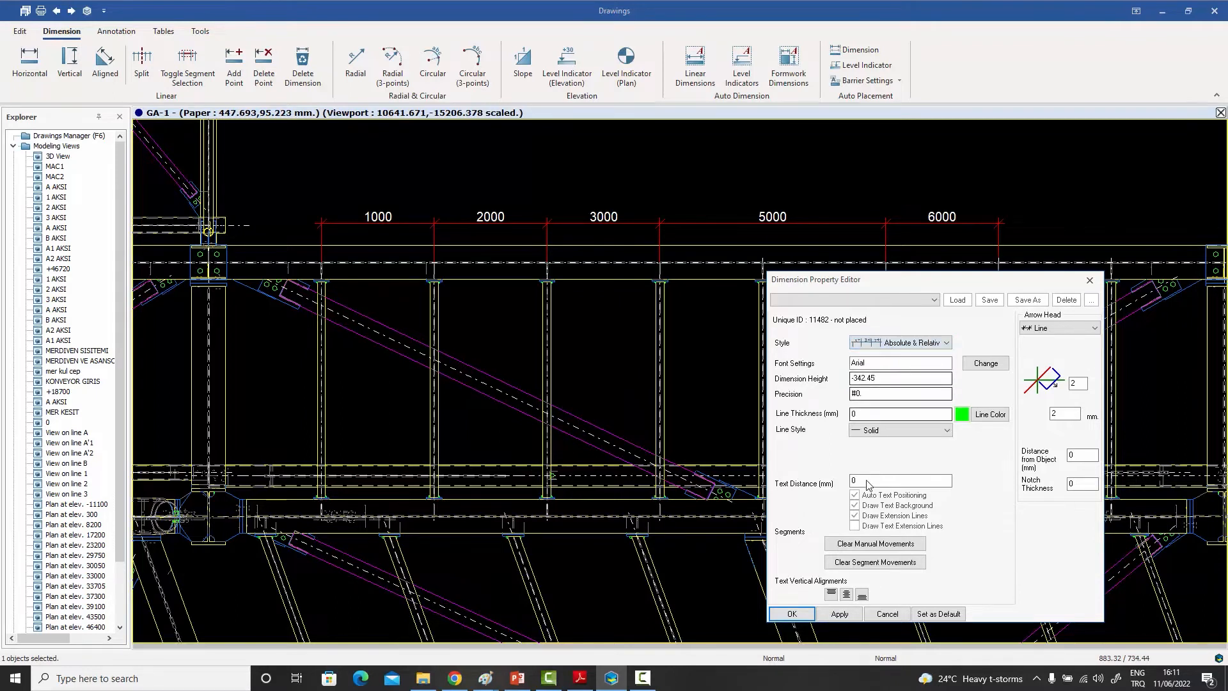
left_click(840, 614)
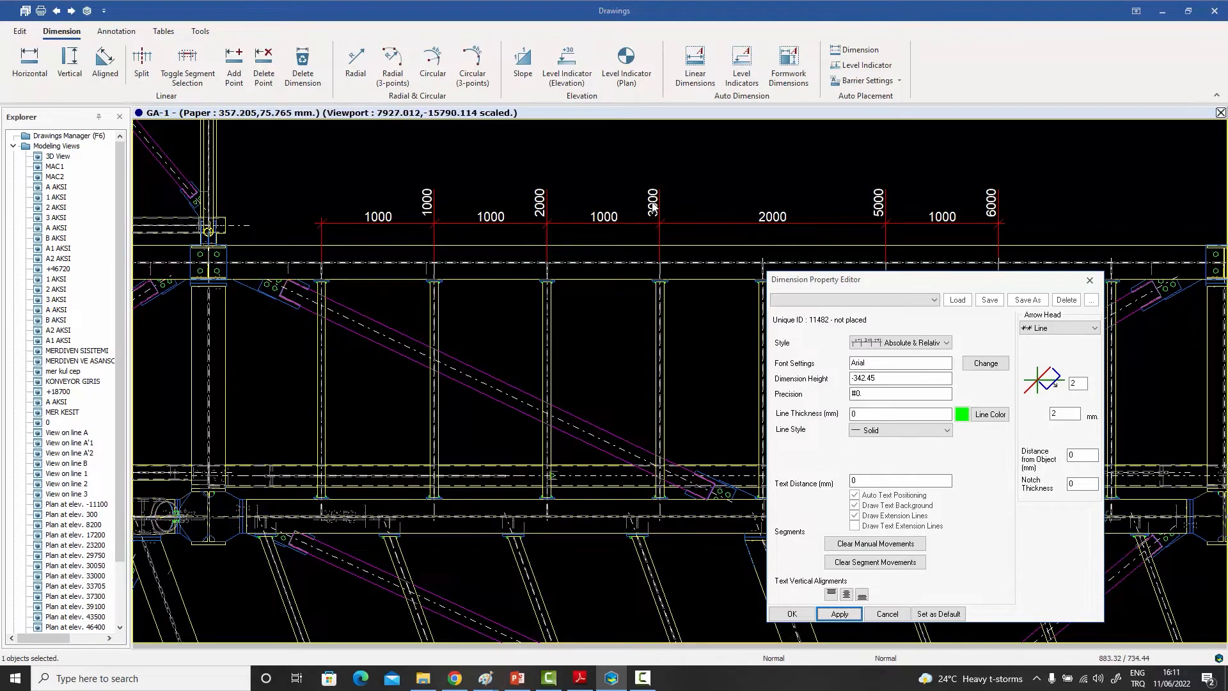
Step: Set the horizontal dimension's style back to Normal and apply it
left_click(870, 343)
left_click(882, 360)
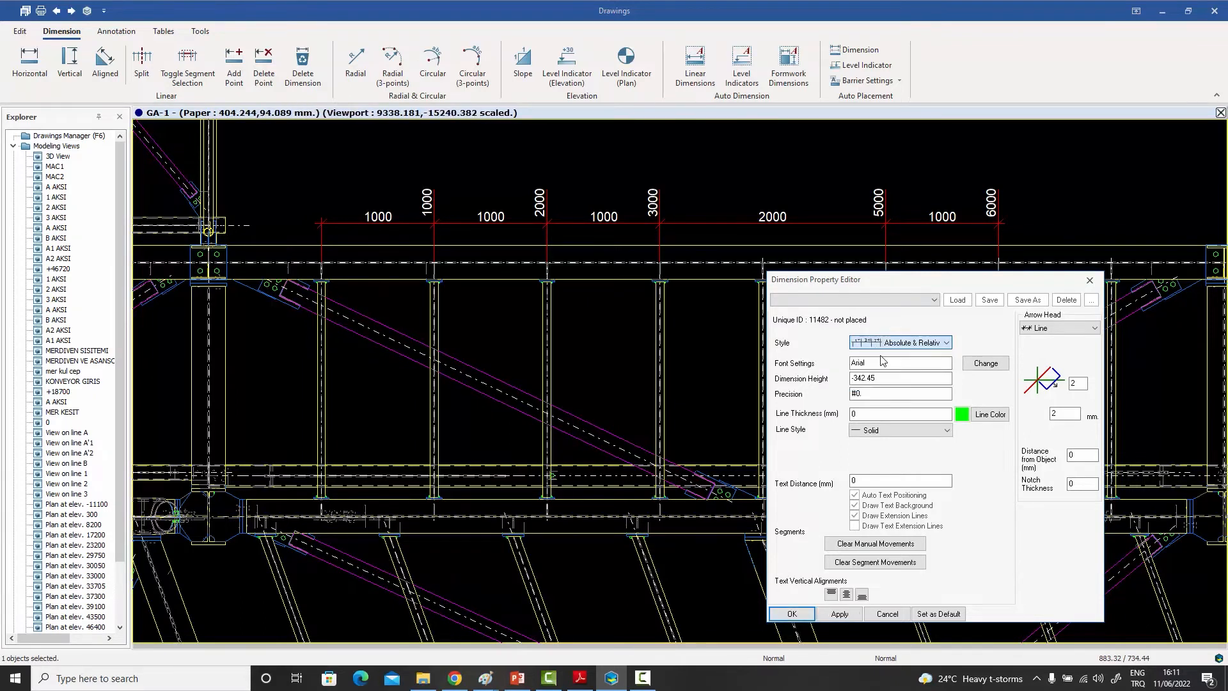
left_click(839, 614)
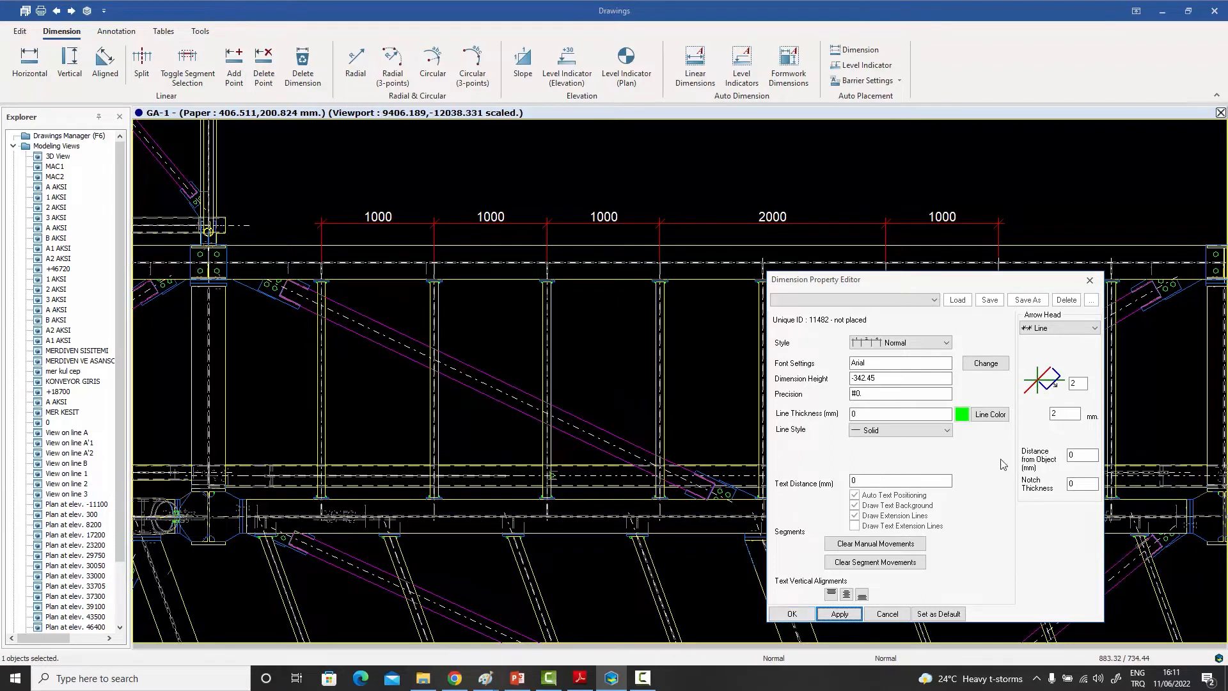
Step: Try the Thick Line and Arrow options as the horizontal dimension's arrow head, applying each one
left_click(1060, 330)
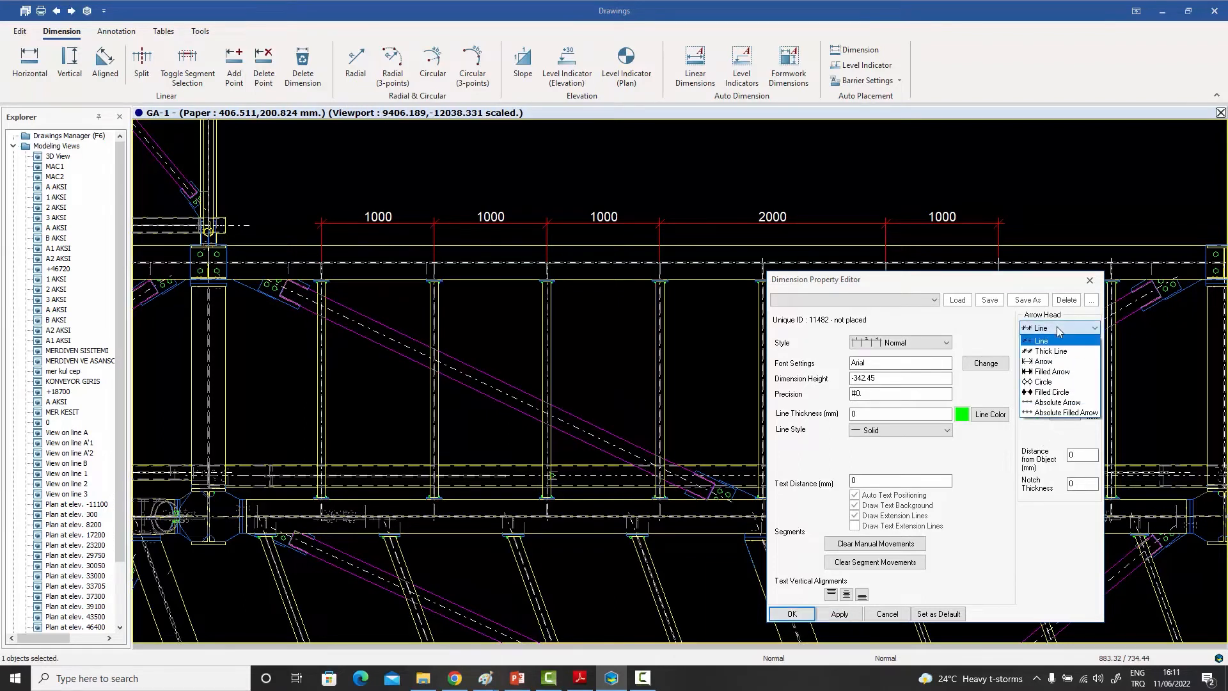
left_click(1066, 353)
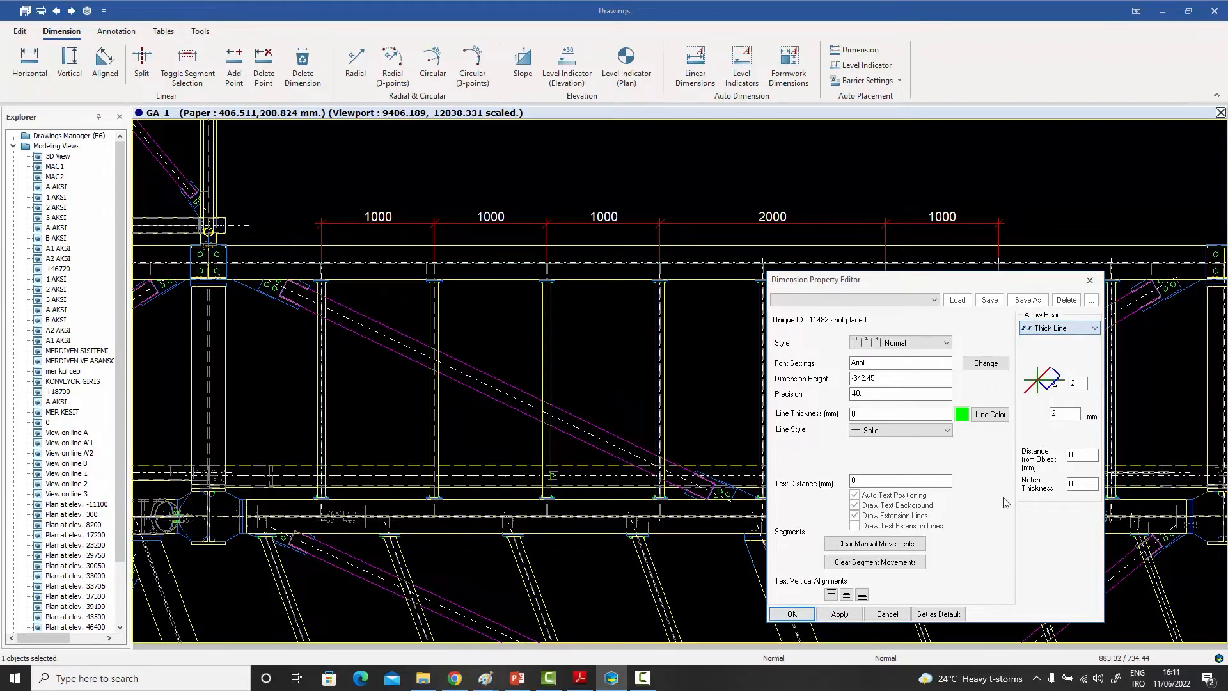
left_click(840, 613)
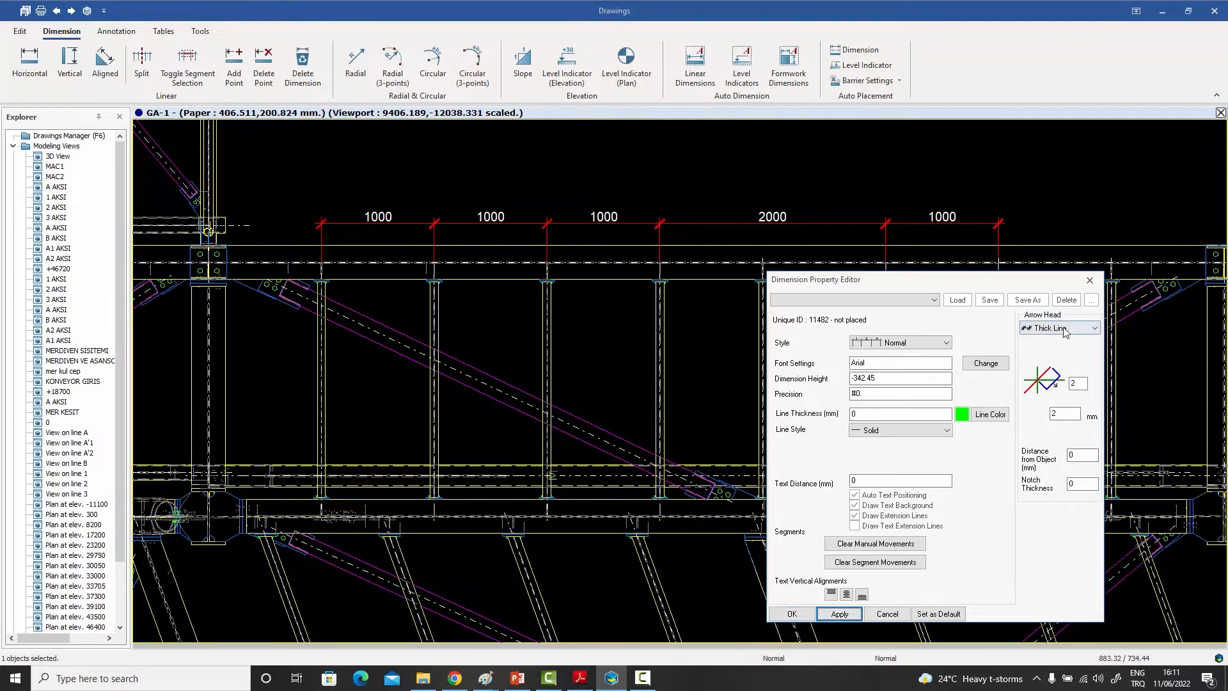
left_click(1065, 332)
left_click(1043, 361)
left_click(840, 613)
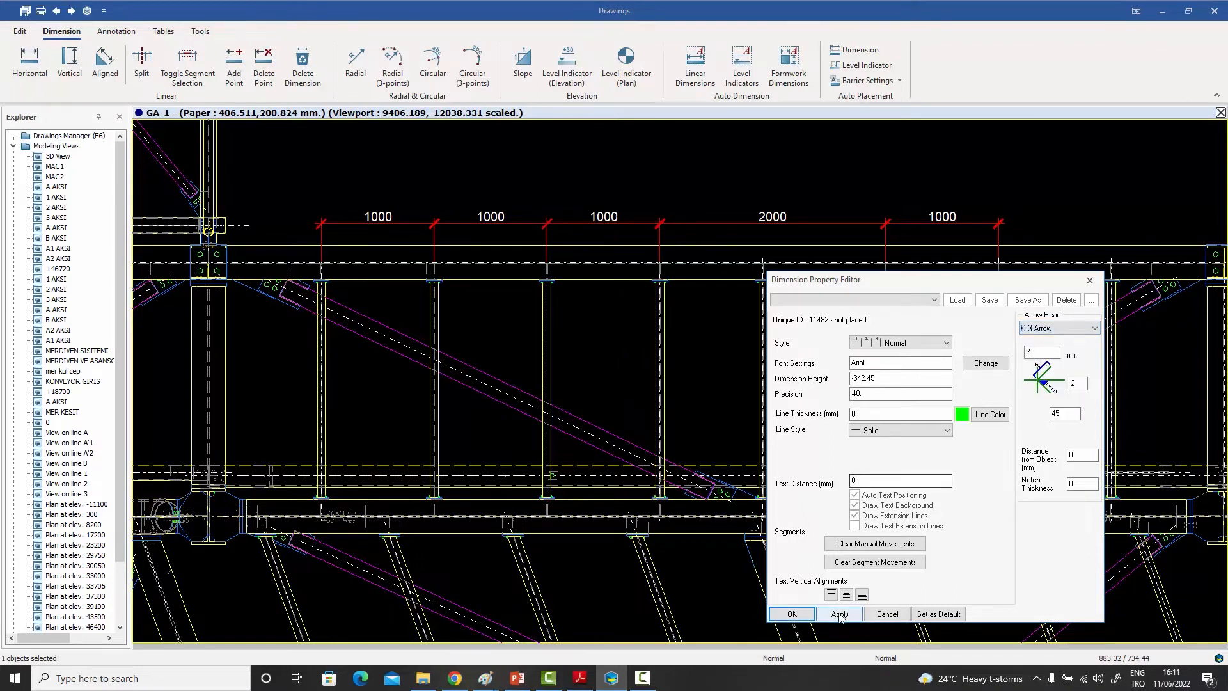
Step: Apply the Filled Arrow arrow head to the horizontal dimension and set its arrow angle to 25°
left_click(1059, 328)
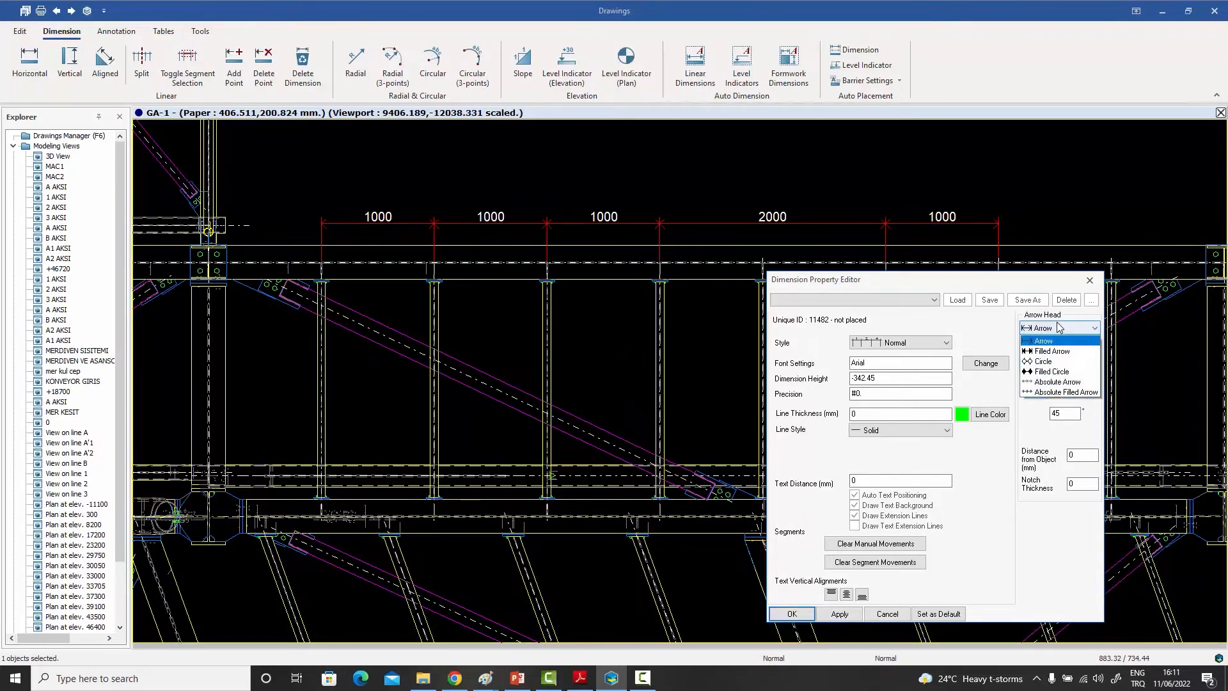
left_click(1051, 375)
left_click(839, 613)
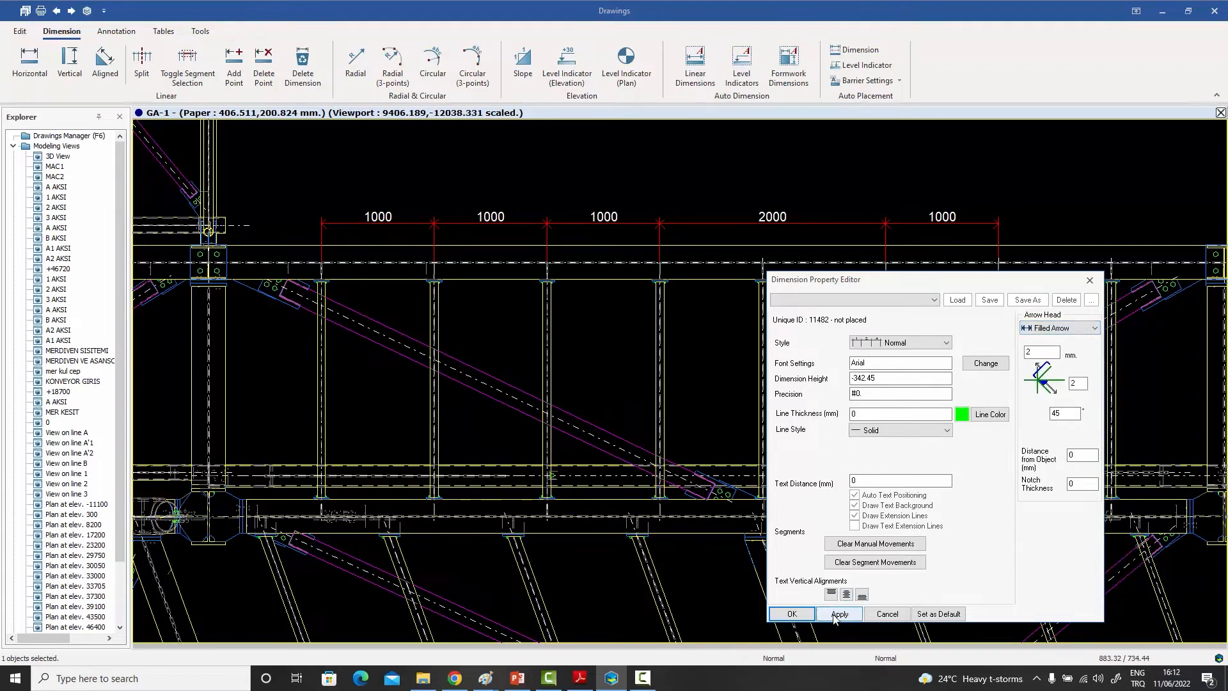
double_click(1063, 416)
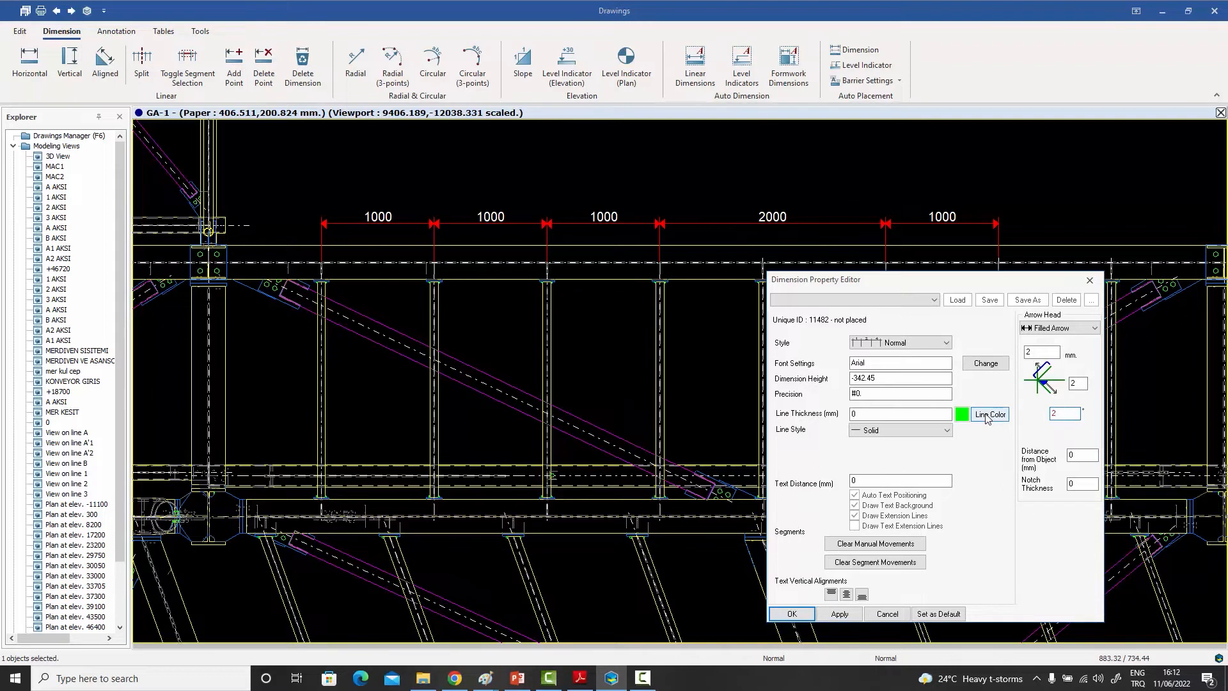
left_click(840, 613)
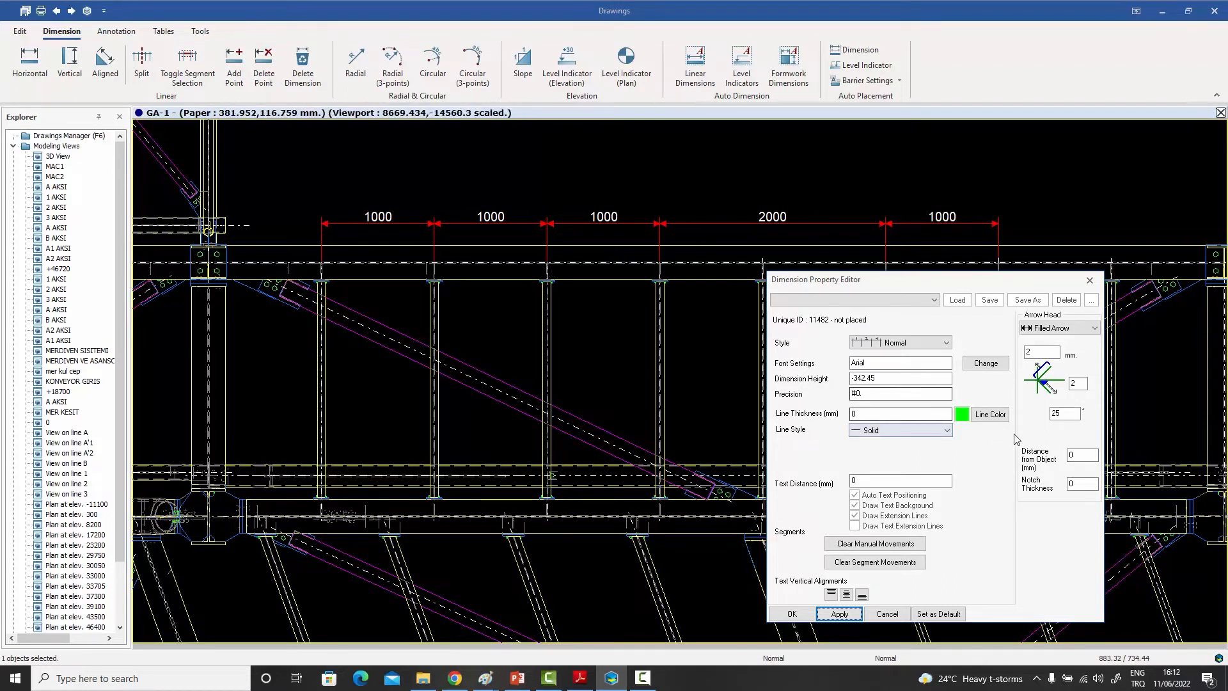
Step: Set the horizontal dimension's distance from object to 3 mm and accept the dimension properties
left_click(1081, 455)
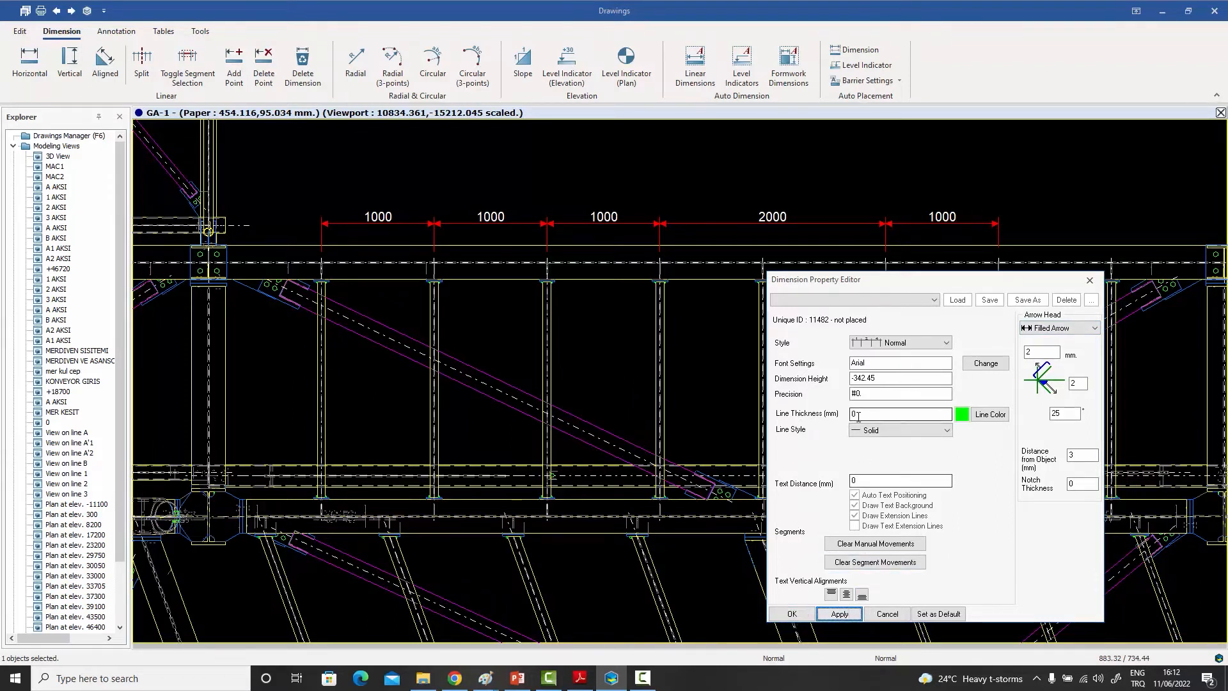
left_click(791, 614)
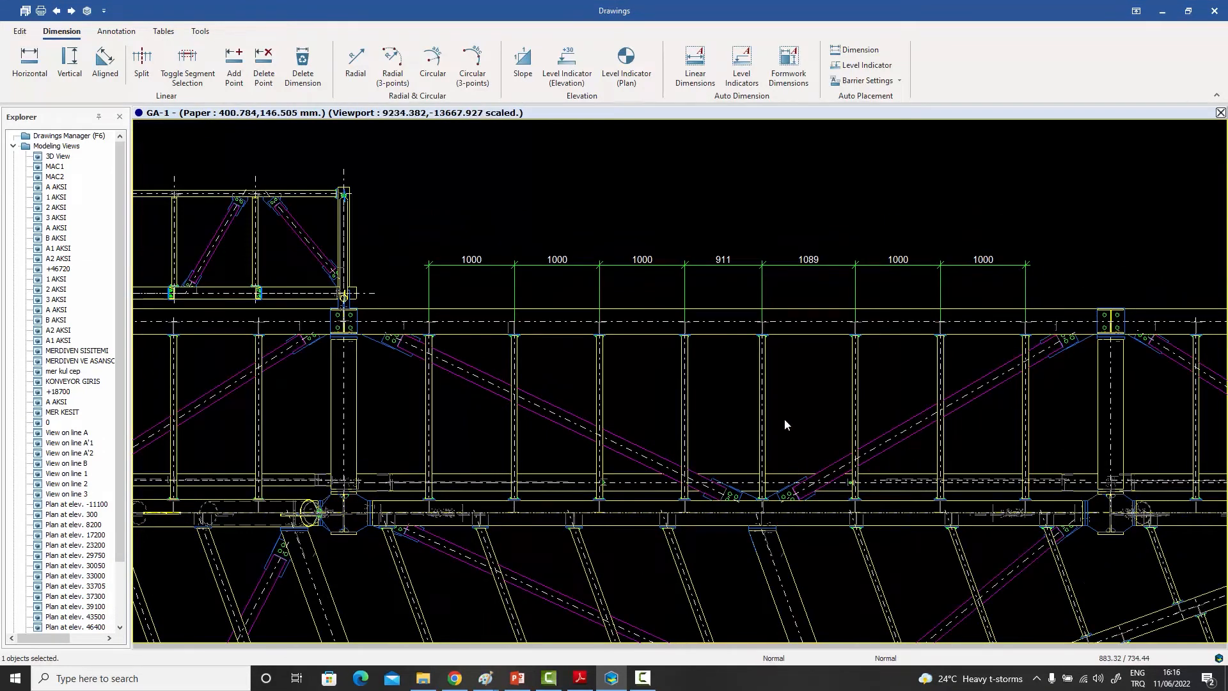
Step: Move the whole horizontal dimension line down, closer to the upper edge beam
left_click(746, 265)
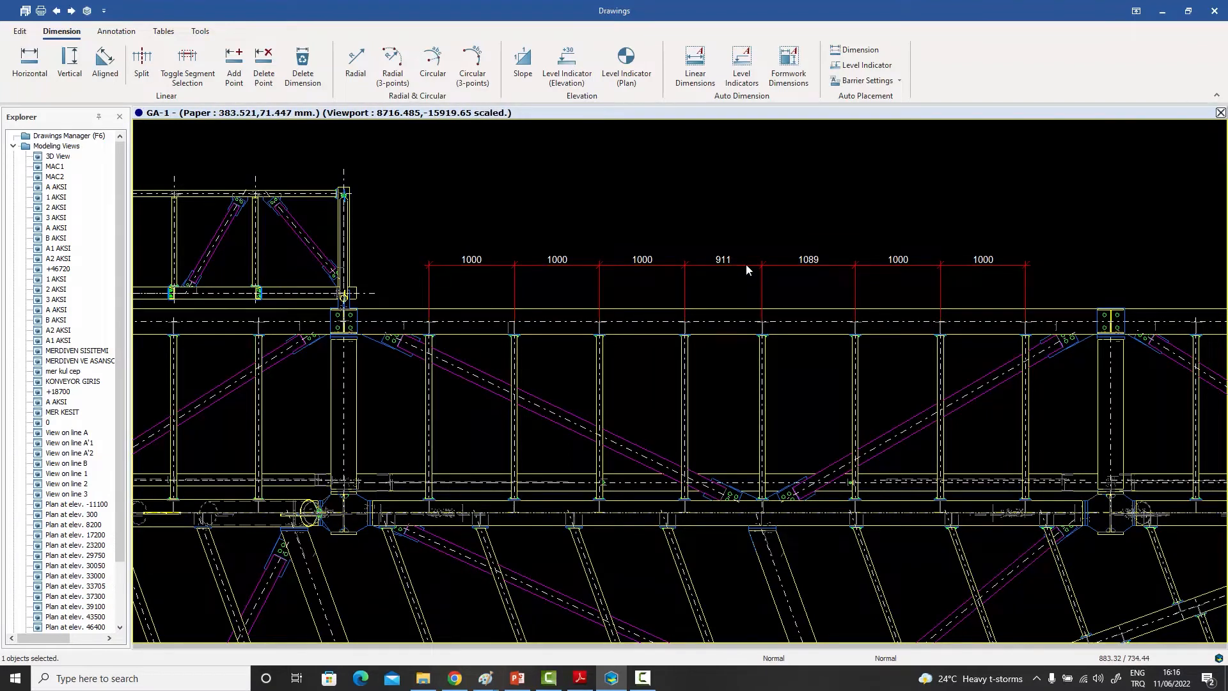
mouse_move(746, 265)
left_mouse_down()
mouse_move(744, 235)
mouse_move(743, 275)
left_mouse_up()
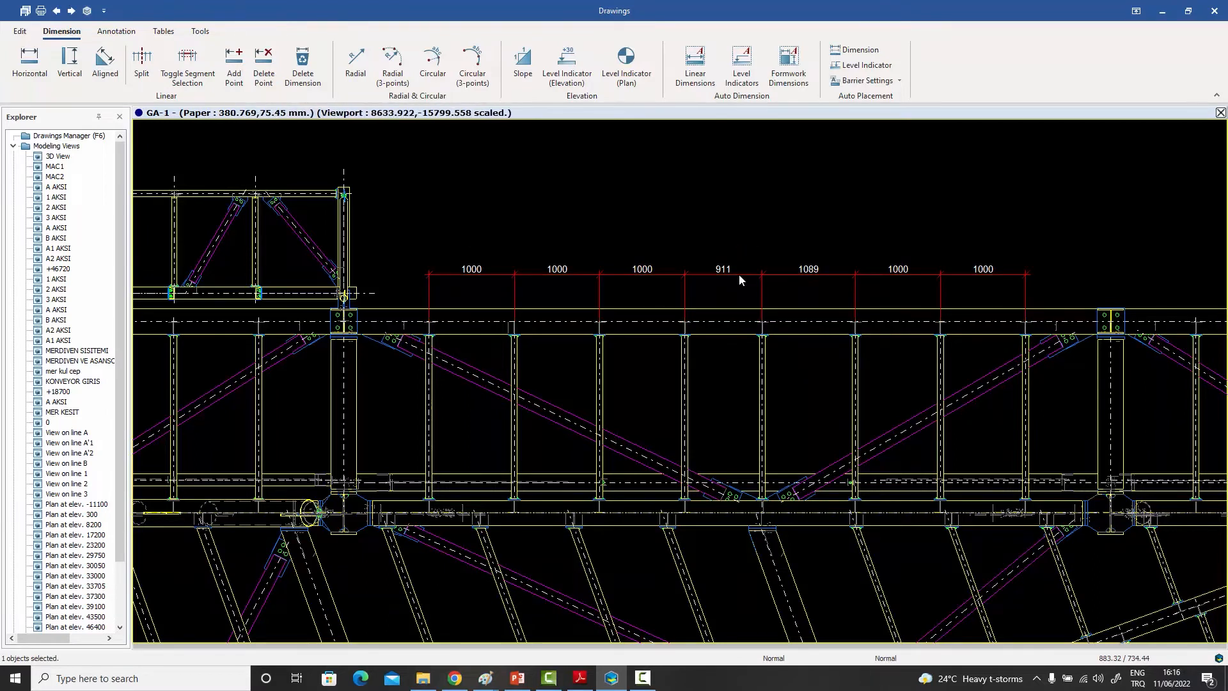
mouse_move(739, 276)
left_mouse_down()
mouse_move(739, 260)
mouse_move(732, 284)
left_mouse_up()
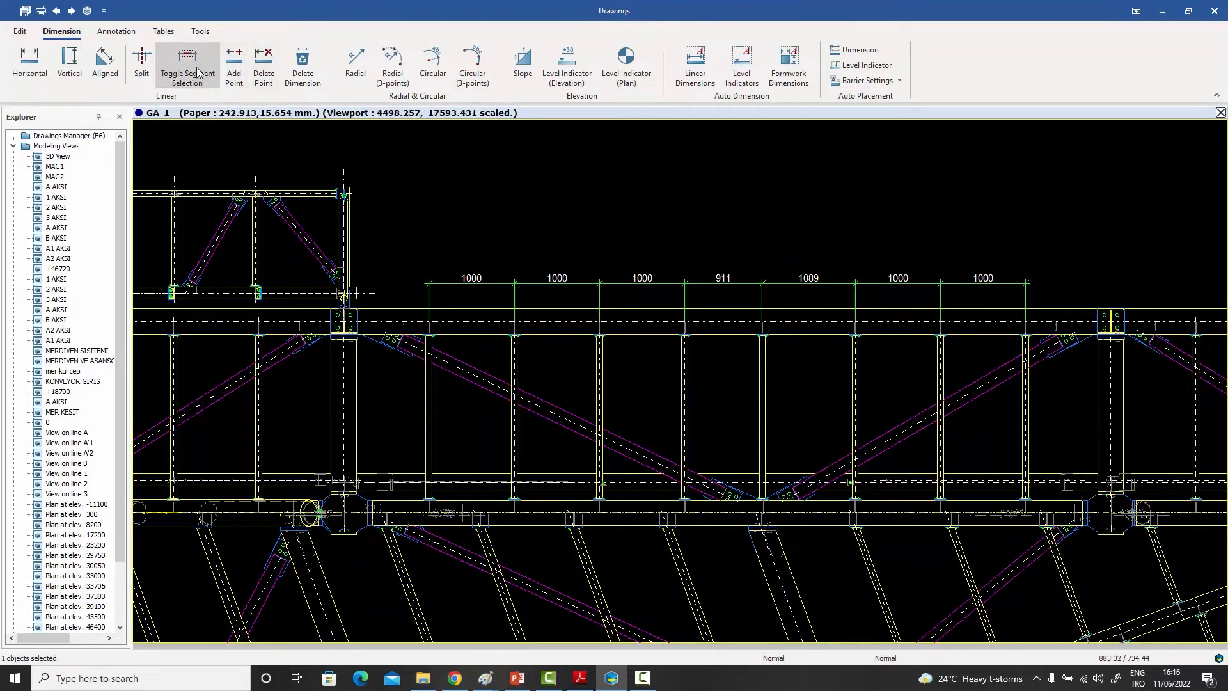
Step: Enable segment selection and raise the third, fifth and first segments of the horizontal dimension by different amounts
left_click(492, 286)
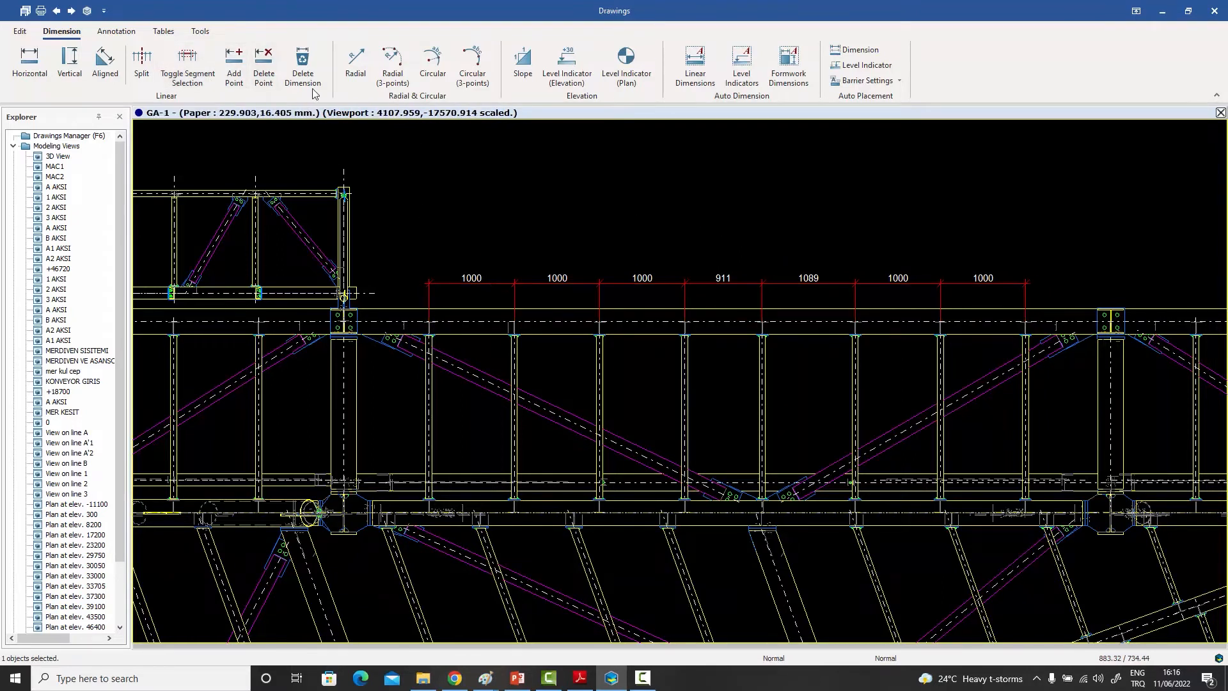
left_click(186, 64)
key("Escape")
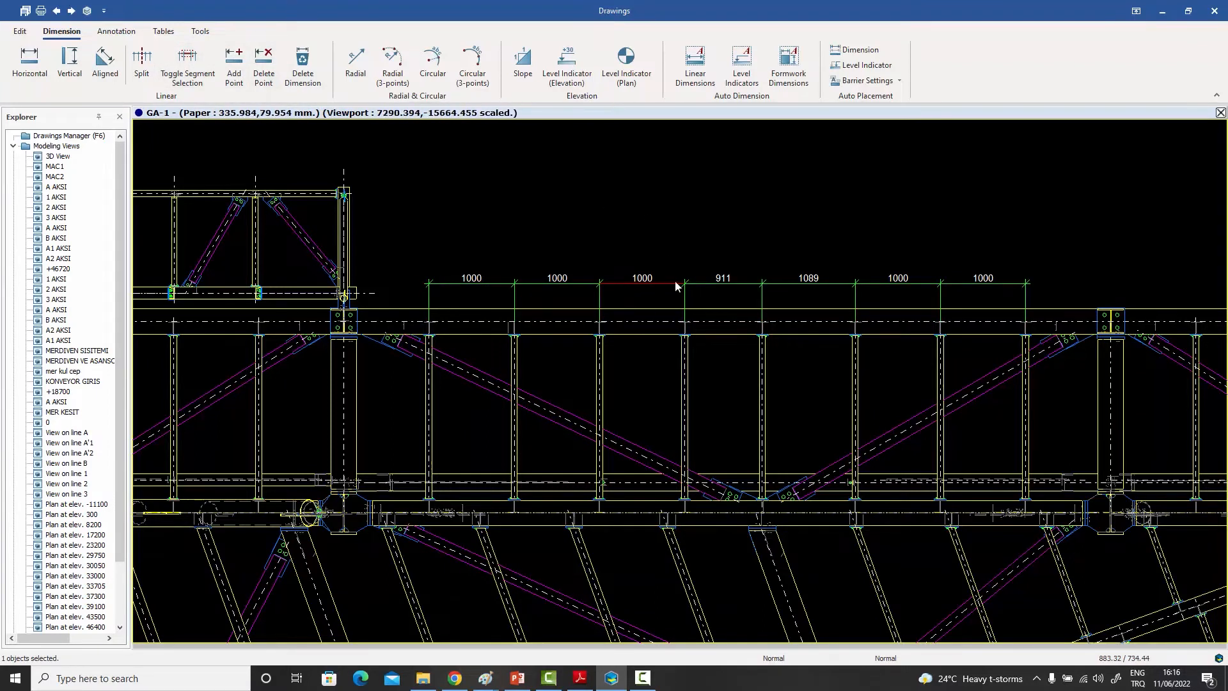
left_click_drag(668, 279, 668, 227)
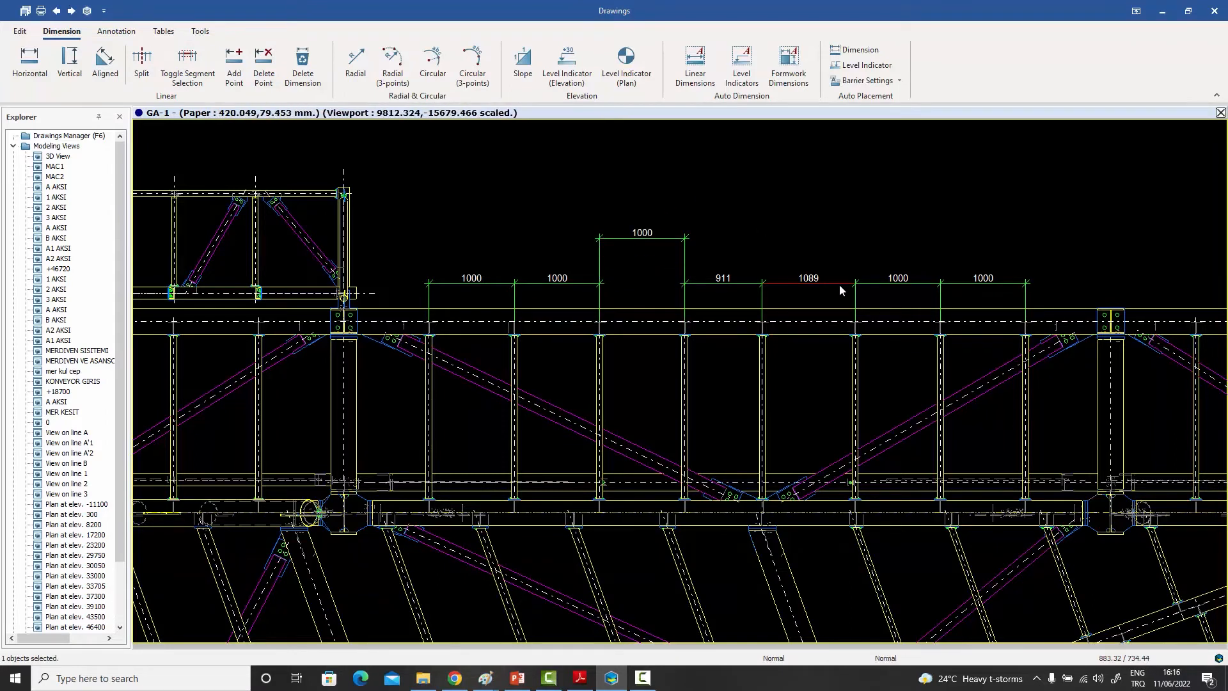
left_click_drag(840, 283, 834, 254)
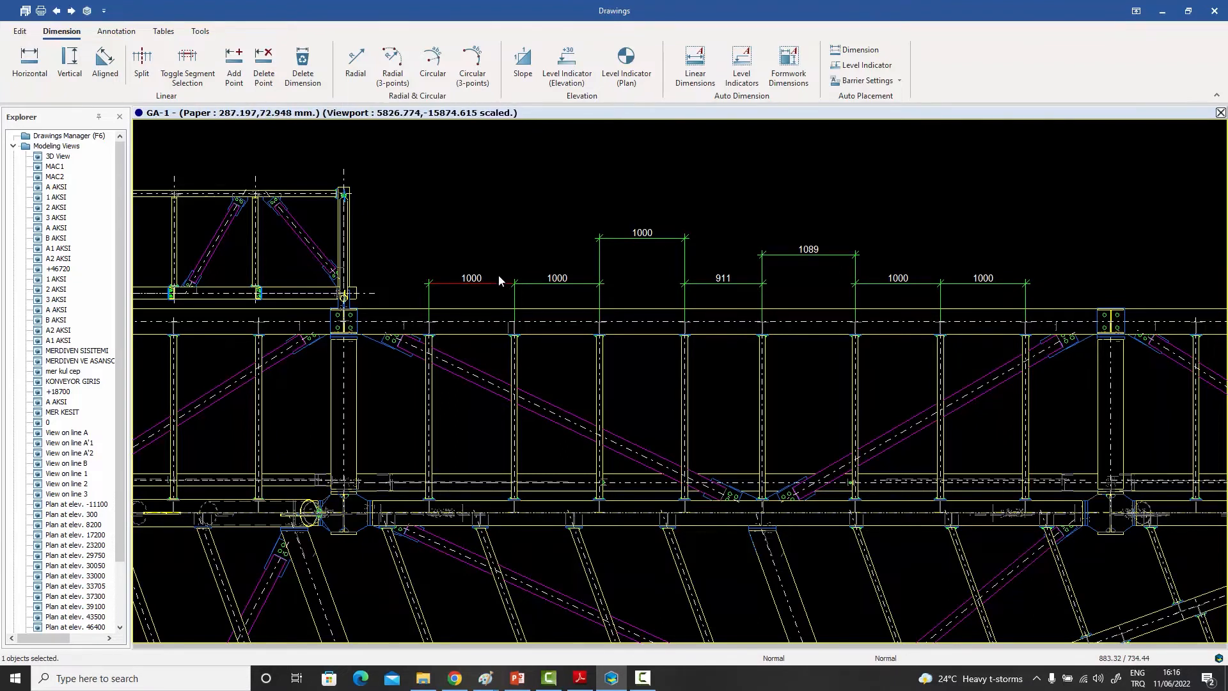
left_click_drag(492, 283, 491, 260)
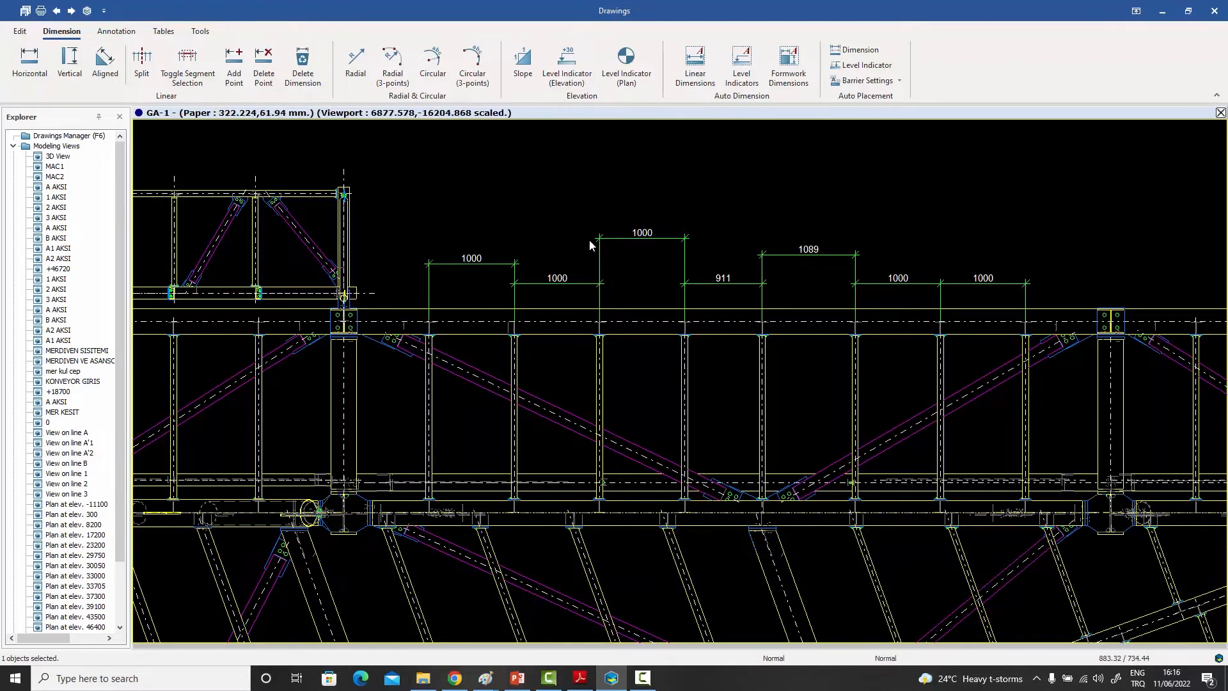
Step: Turn segment selection off, then try moving the whole staggered dimension up and back to its place
left_click(191, 59)
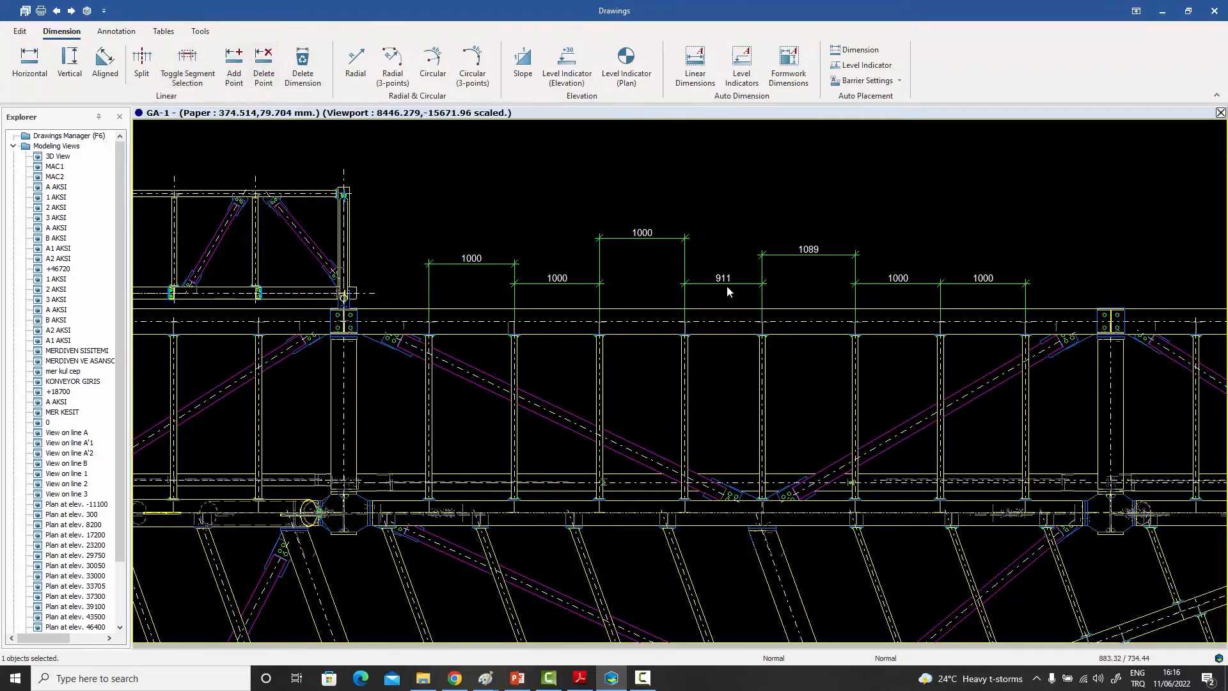
left_click(880, 284)
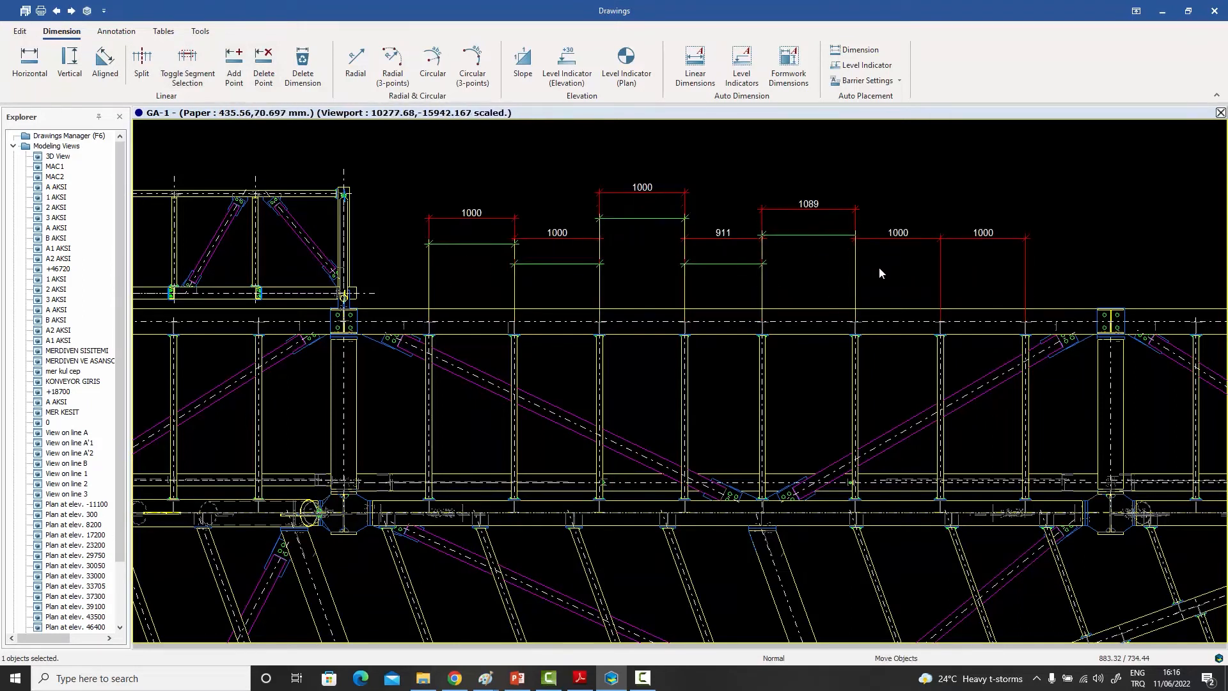
mouse_move(878, 284)
left_mouse_down()
mouse_move(877, 249)
mouse_move(882, 286)
left_mouse_up()
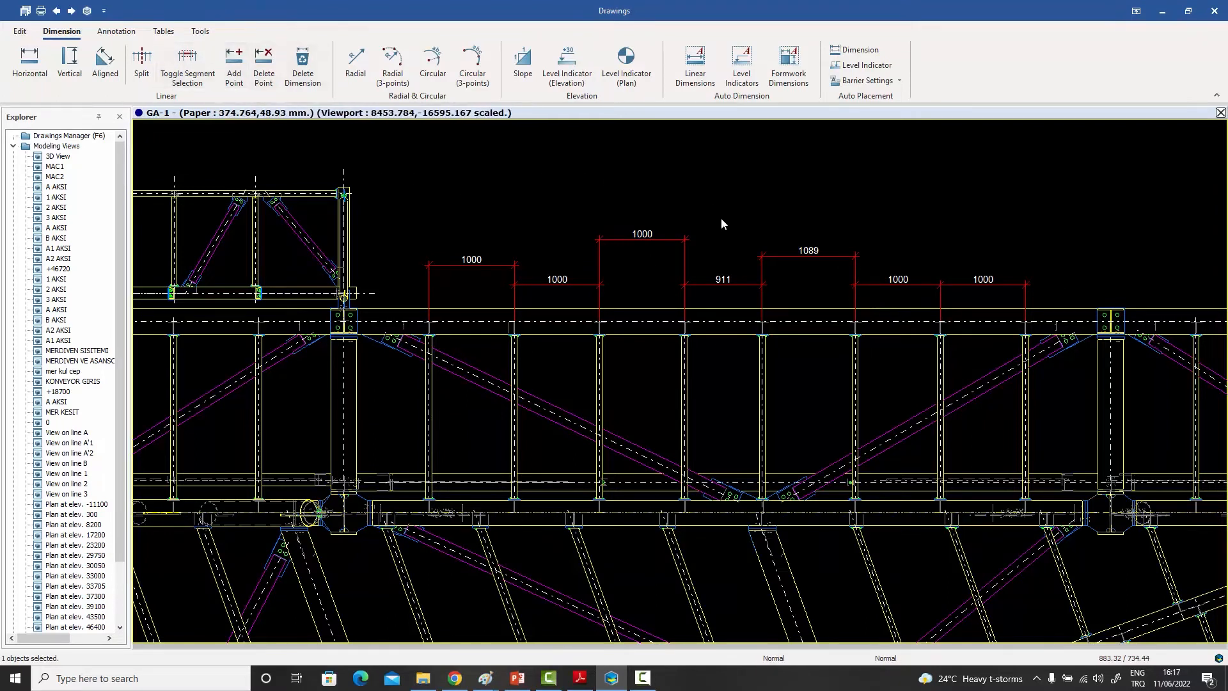
Step: Clear the segment movements of the horizontal dimension in its properties and accept
double_click(663, 245)
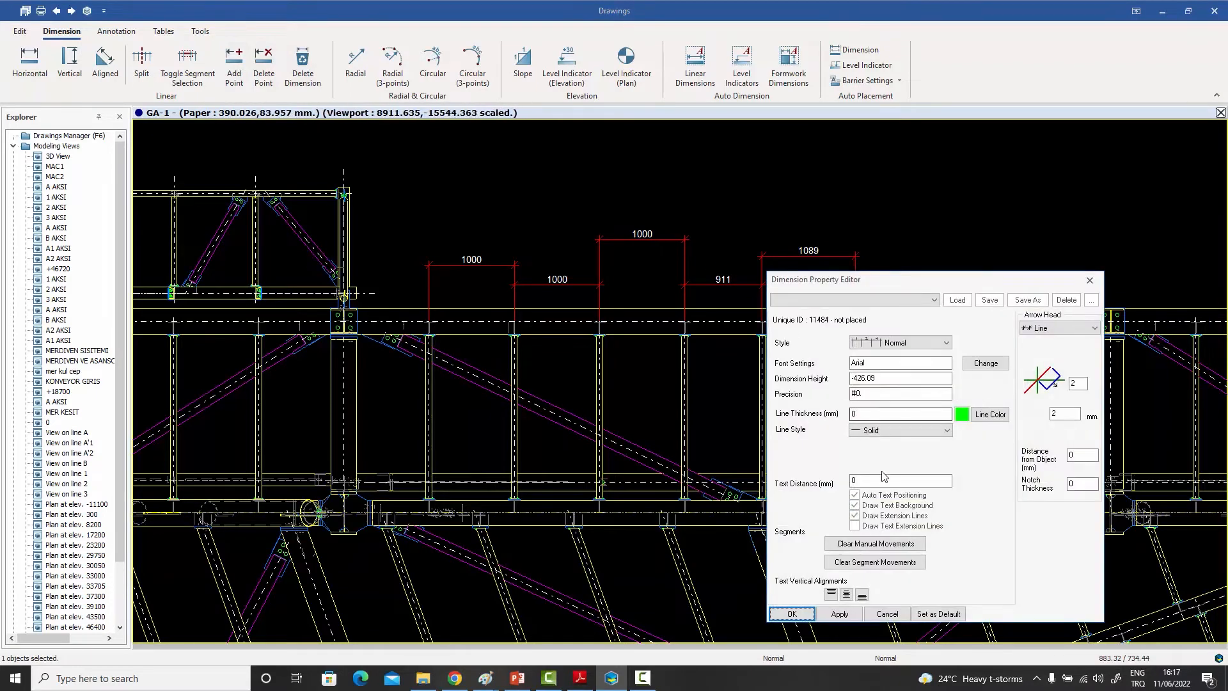
left_click(875, 563)
left_click(792, 614)
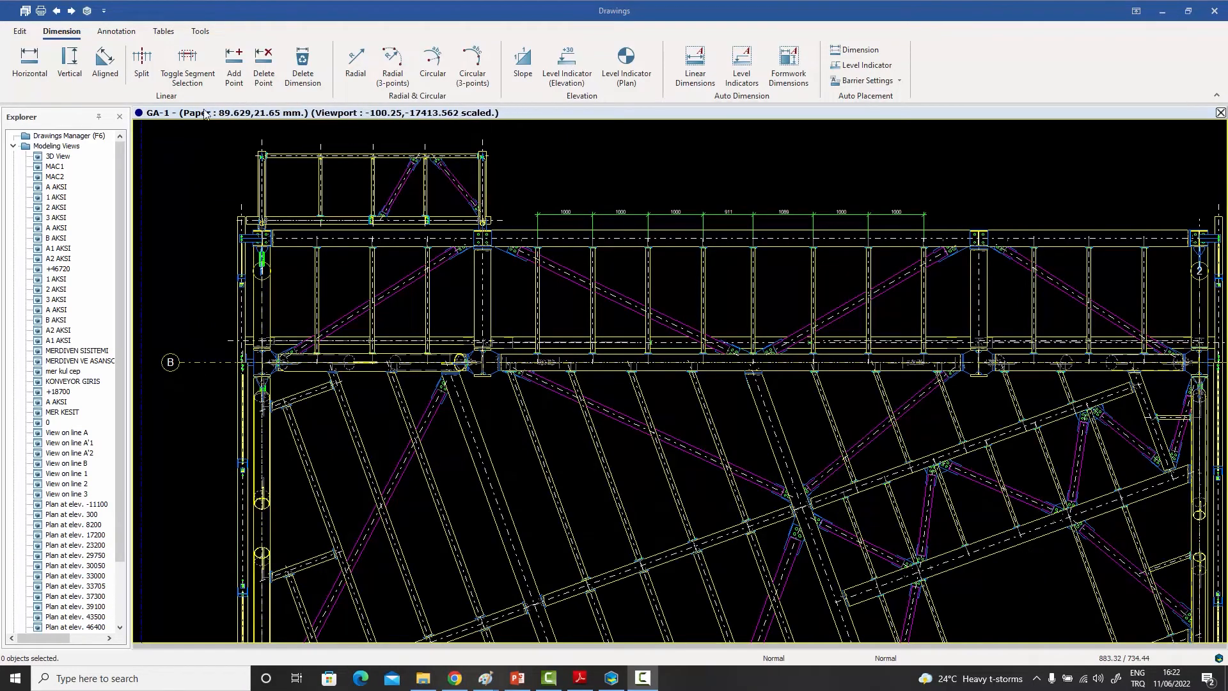
Step: Place an aligned dimension between two neighbouring secondary beams at their centreline intersections with the inclined main beam
left_click(108, 61)
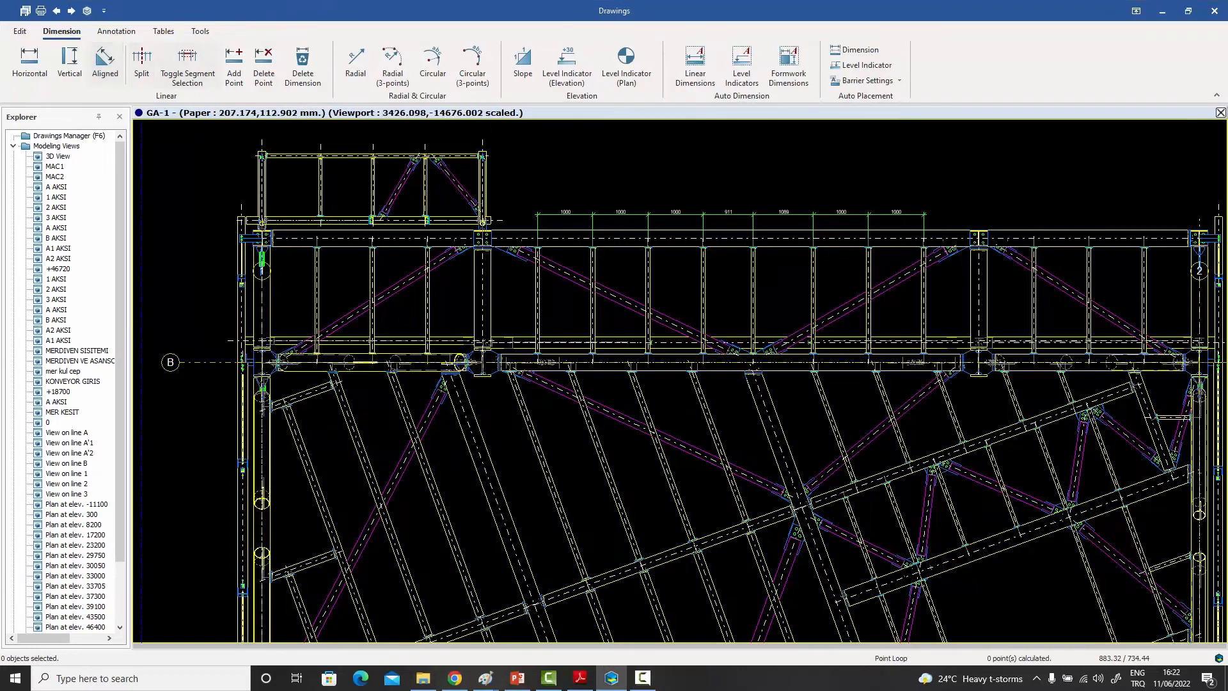
scroll(451, 270, "down", 5)
scroll(515, 411, "up", 8)
scroll(465, 360, "up", 10)
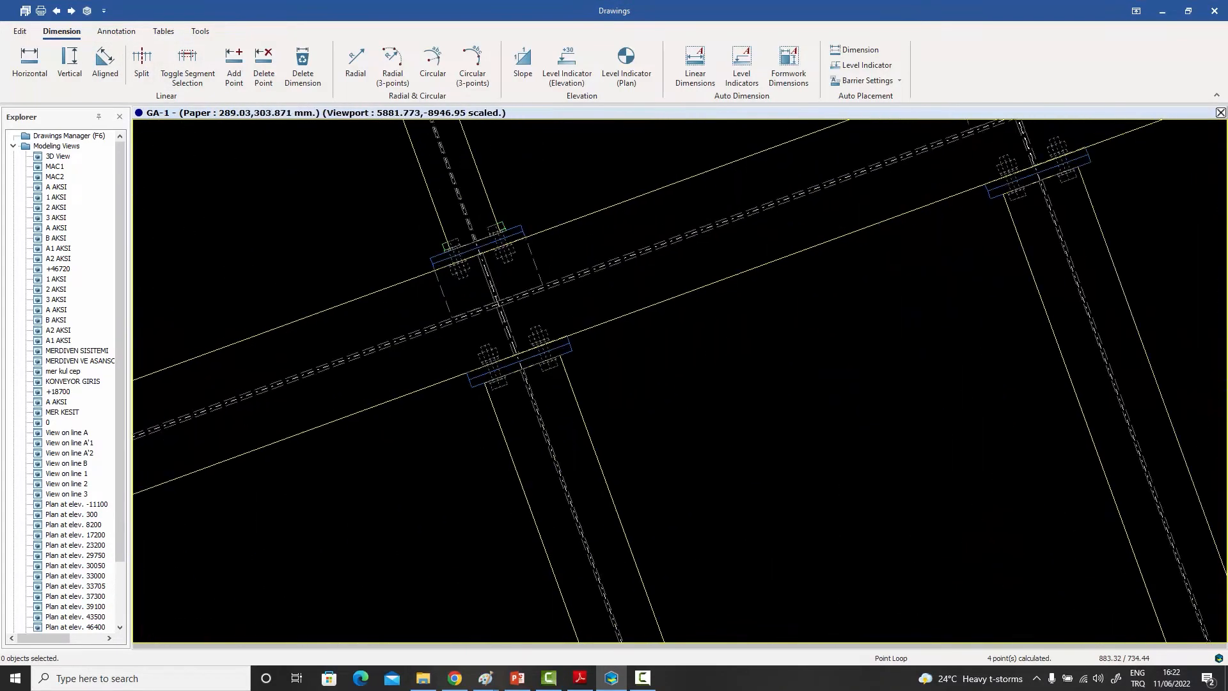
scroll(524, 288, "down", 6)
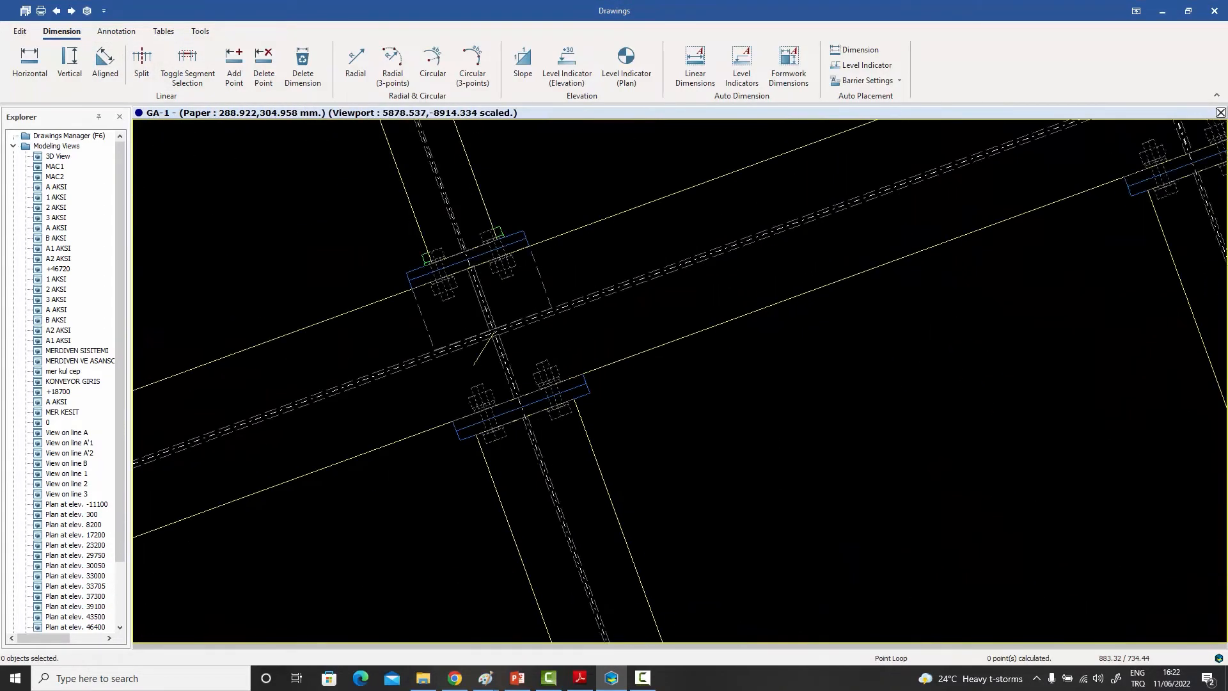
scroll(763, 256, "up", 8)
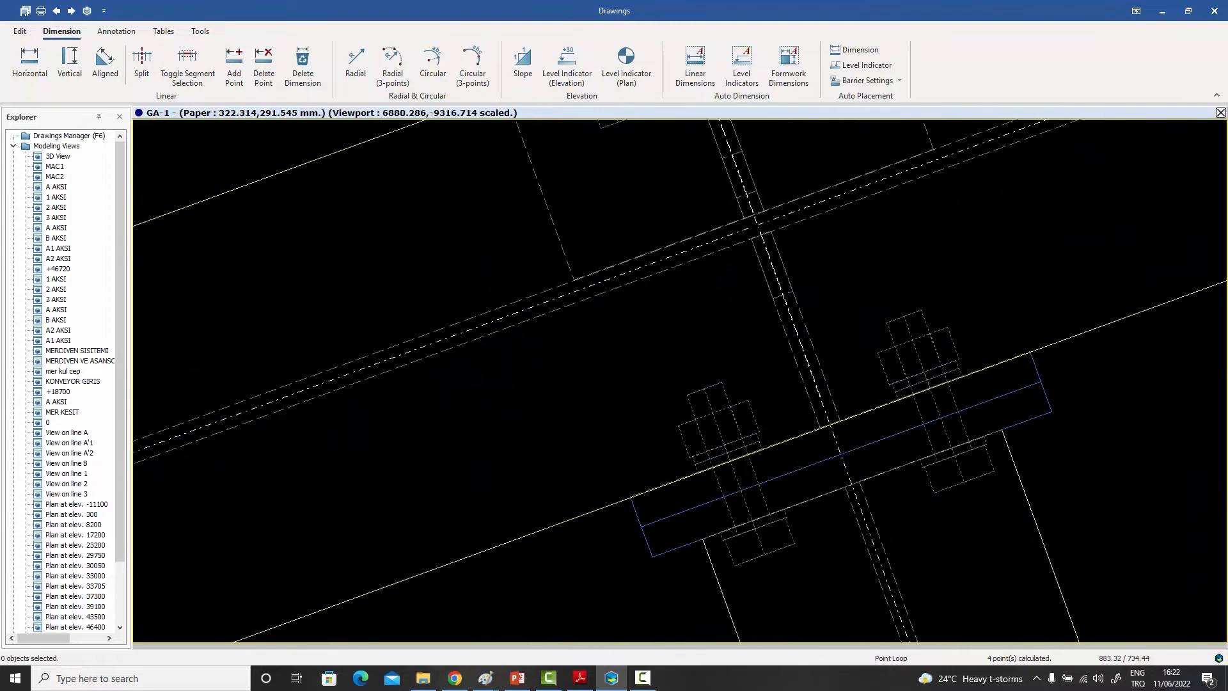
left_click(753, 228)
scroll(767, 310, "down", 8)
scroll(767, 311, "down", 3)
right_click(677, 224)
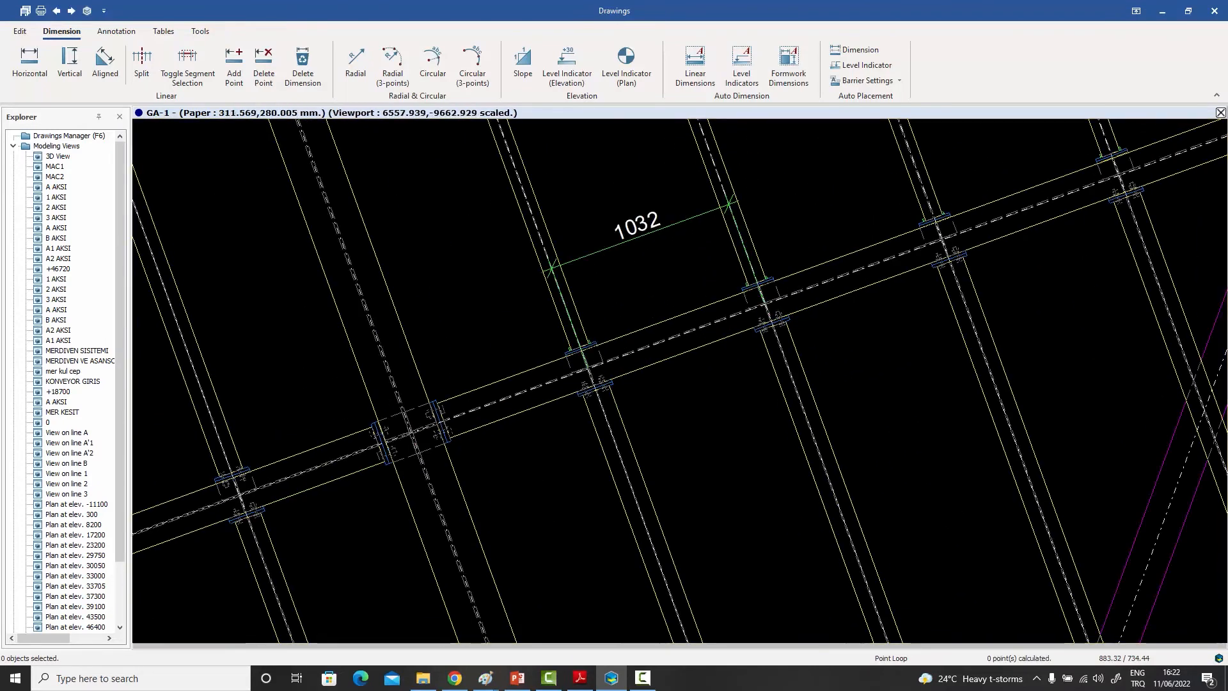
Step: Add the next two secondary beam intersections along the inclined main beam as points of the aligned dimension
right_click(695, 217)
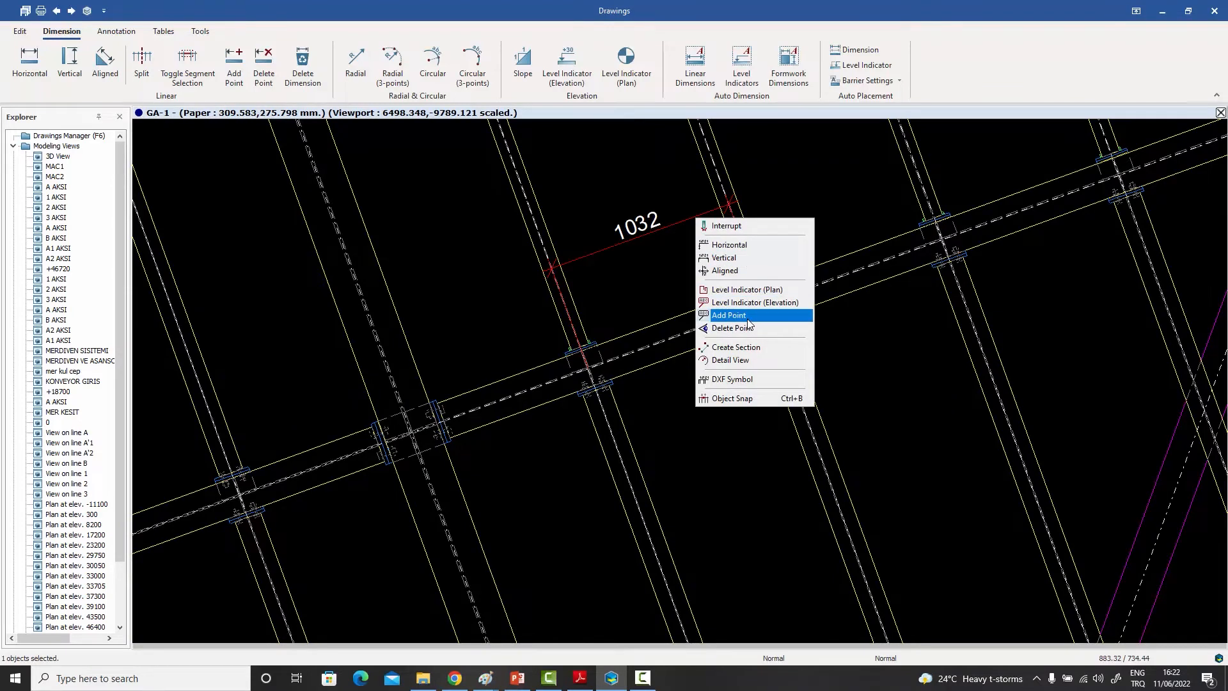
left_click(729, 315)
scroll(729, 315, "up", 5)
scroll(948, 229, "up", 2)
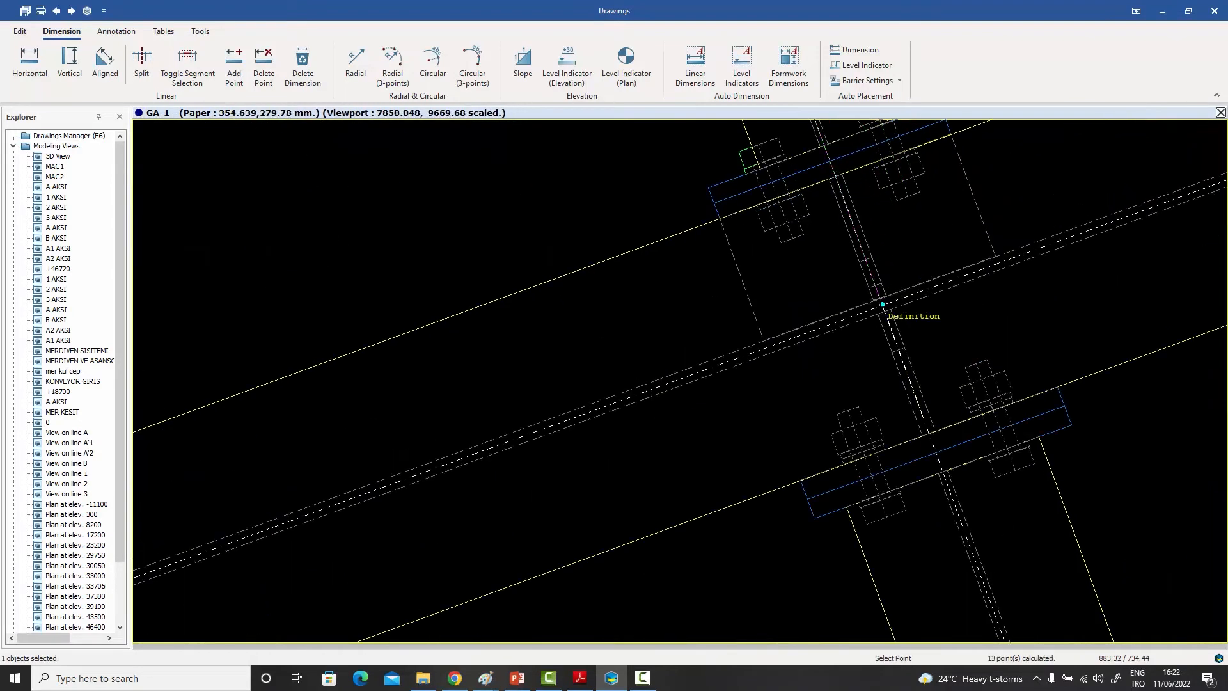
left_click(883, 301)
scroll(755, 343, "down", 6)
scroll(756, 341, "down", 2)
scroll(903, 292, "up", 8)
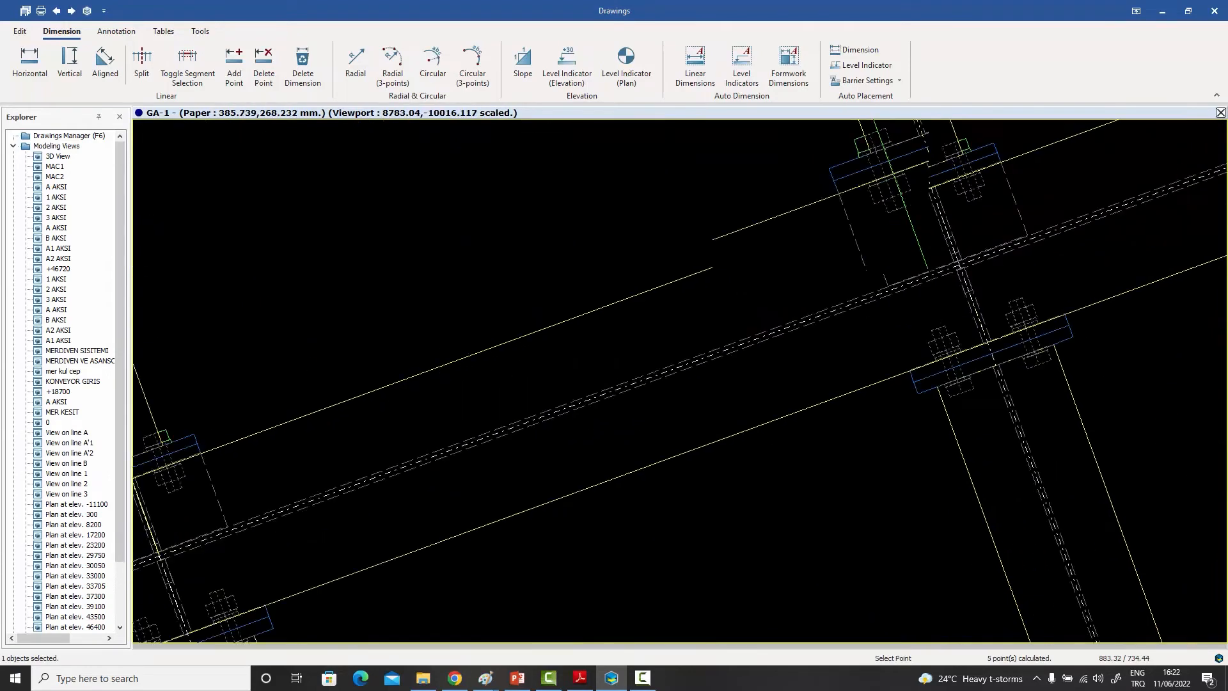
scroll(653, 238, "down", 4)
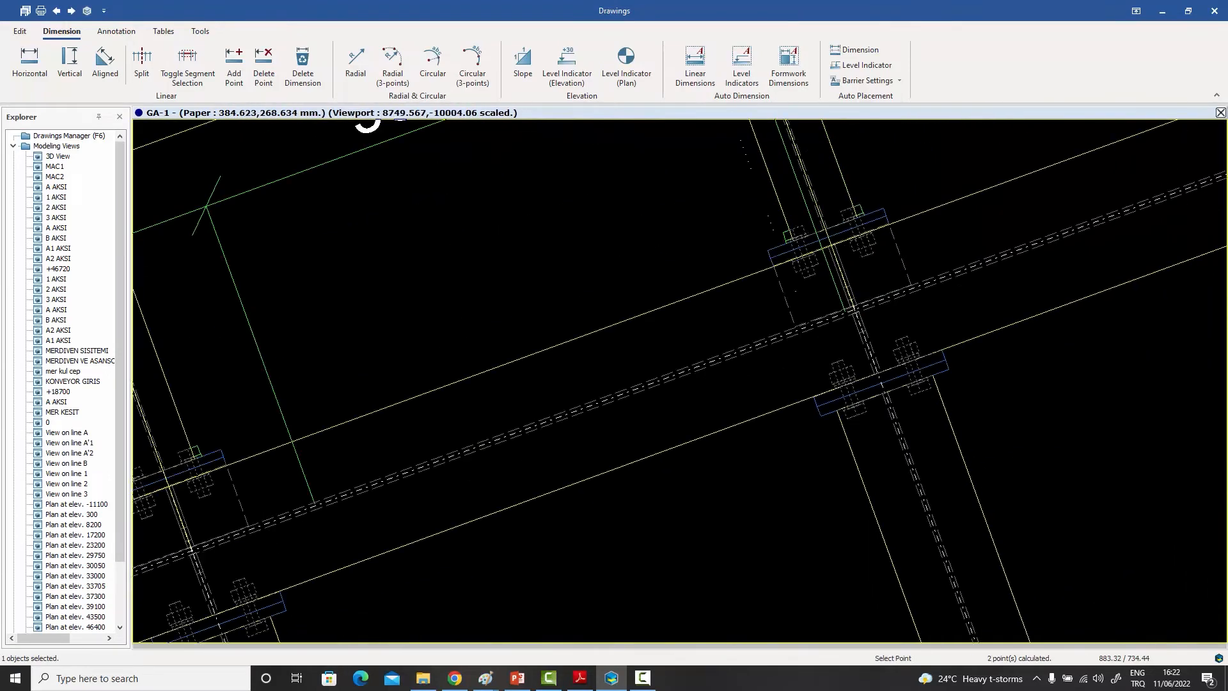
right_click(655, 242)
left_click(679, 249)
scroll(674, 271, "down", 3)
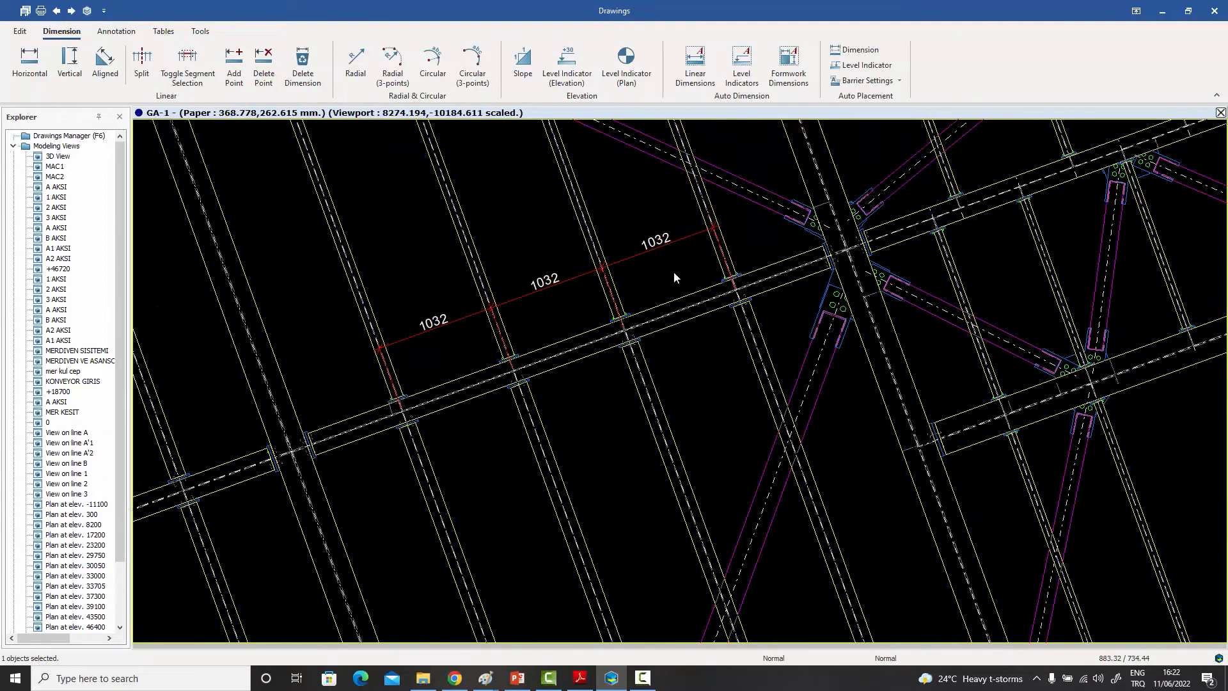
middle_click_drag(670, 274, 706, 288)
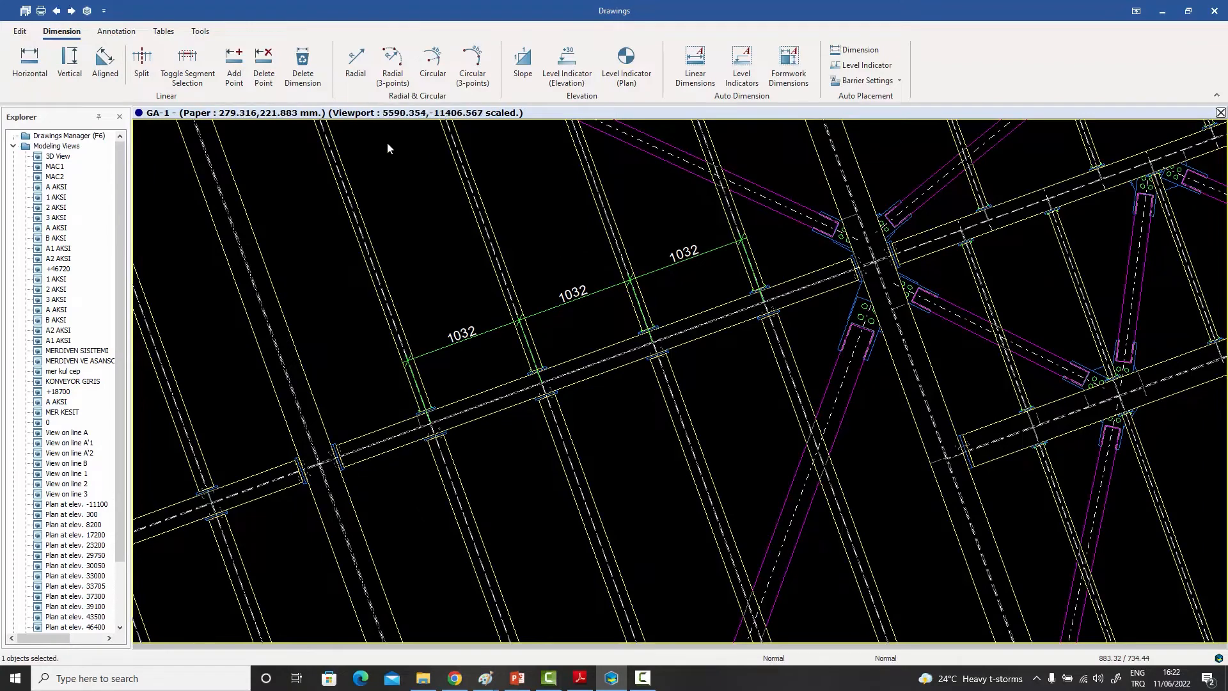
Step: Place a slope symbol on the centreline of the diagonal brace in the upper bay
left_click(524, 64)
scroll(646, 256, "down", 5)
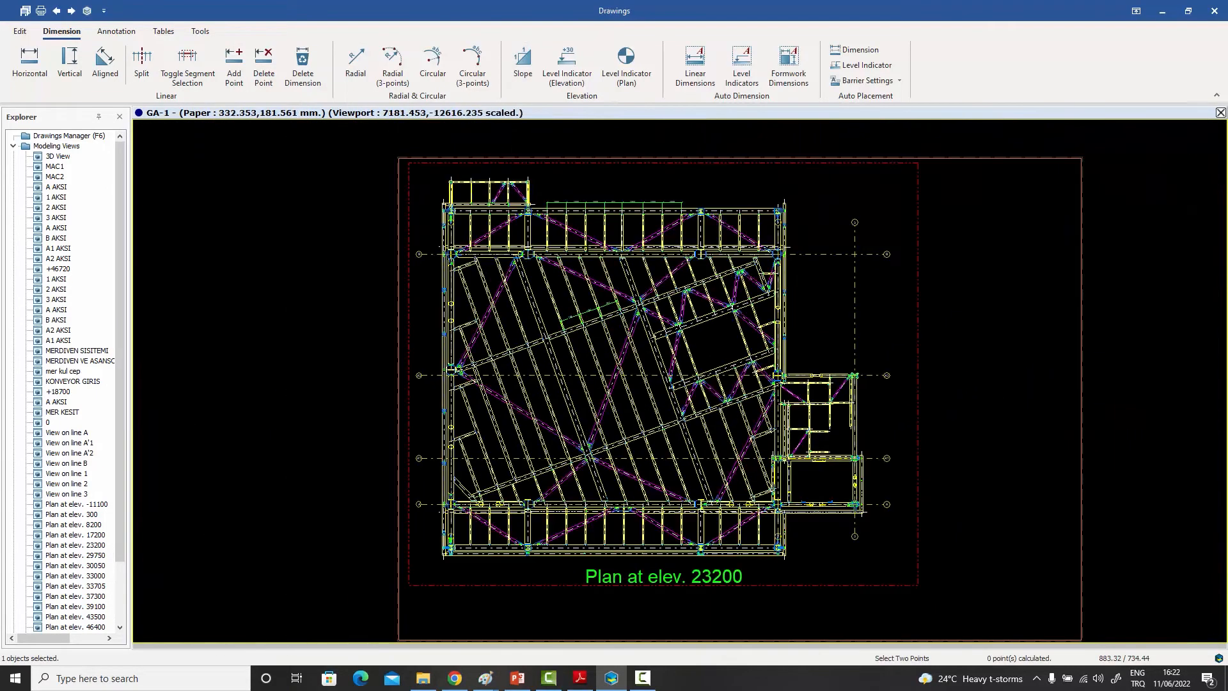
scroll(646, 160, "up", 4)
scroll(669, 296, "up", 4)
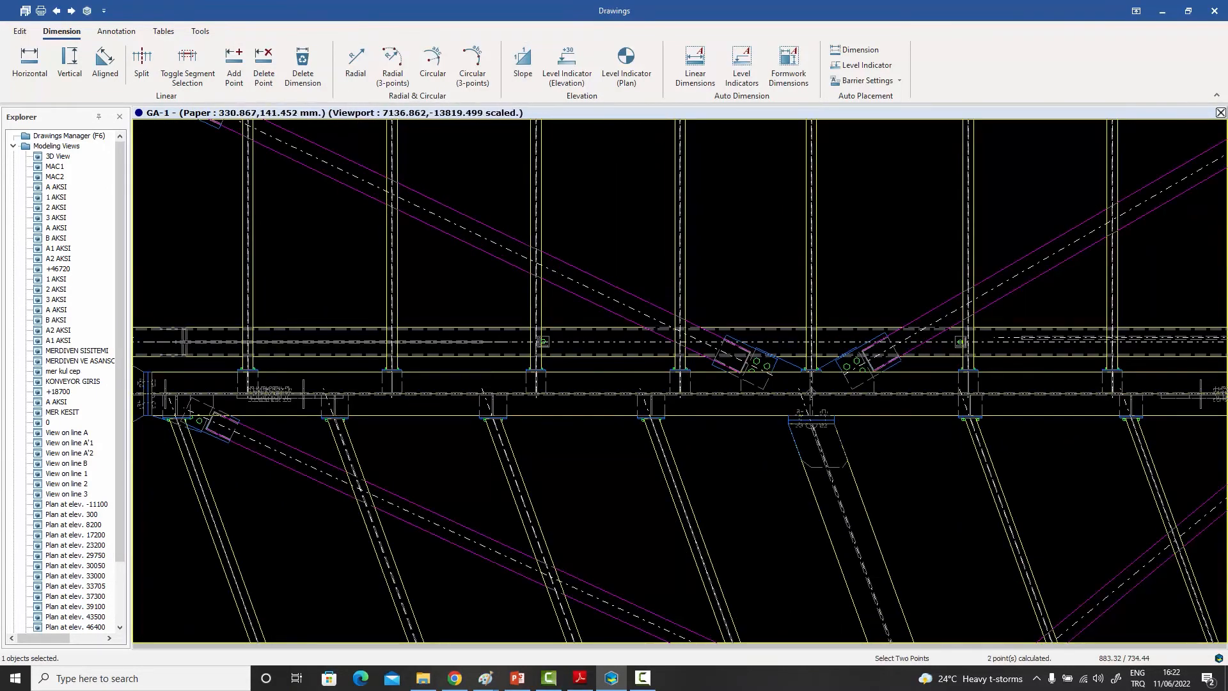
scroll(626, 303, "up", 3)
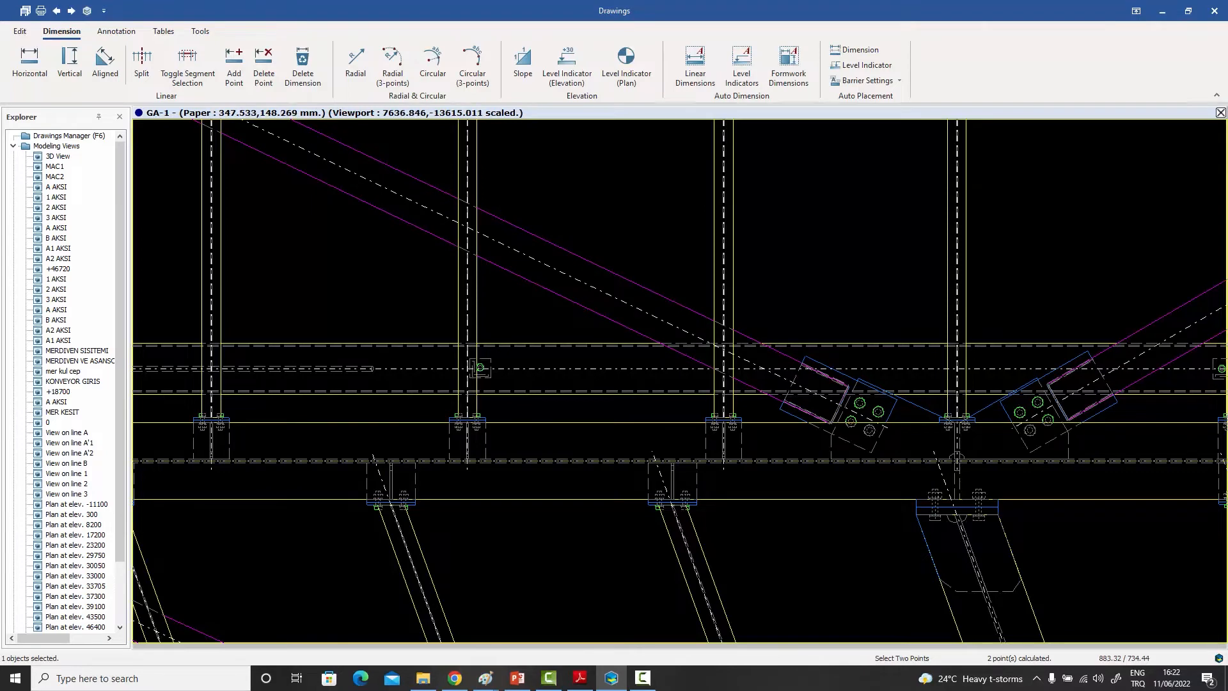
left_click(525, 254)
scroll(525, 254, "down", 5)
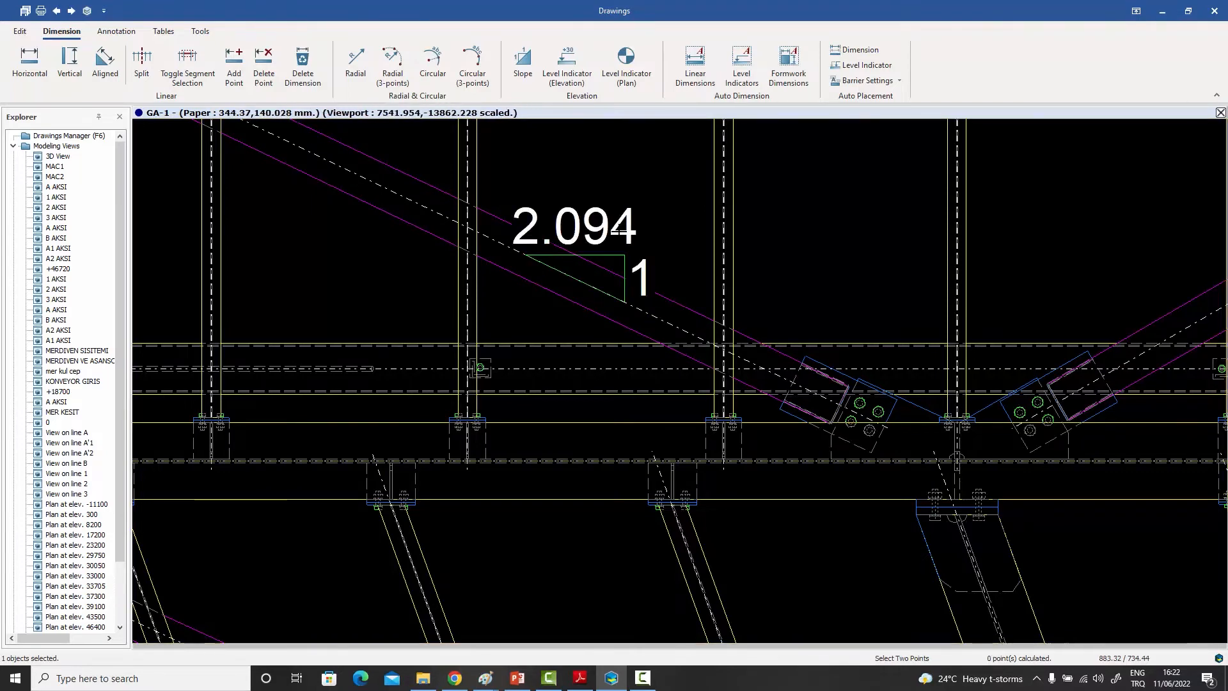
key("Escape")
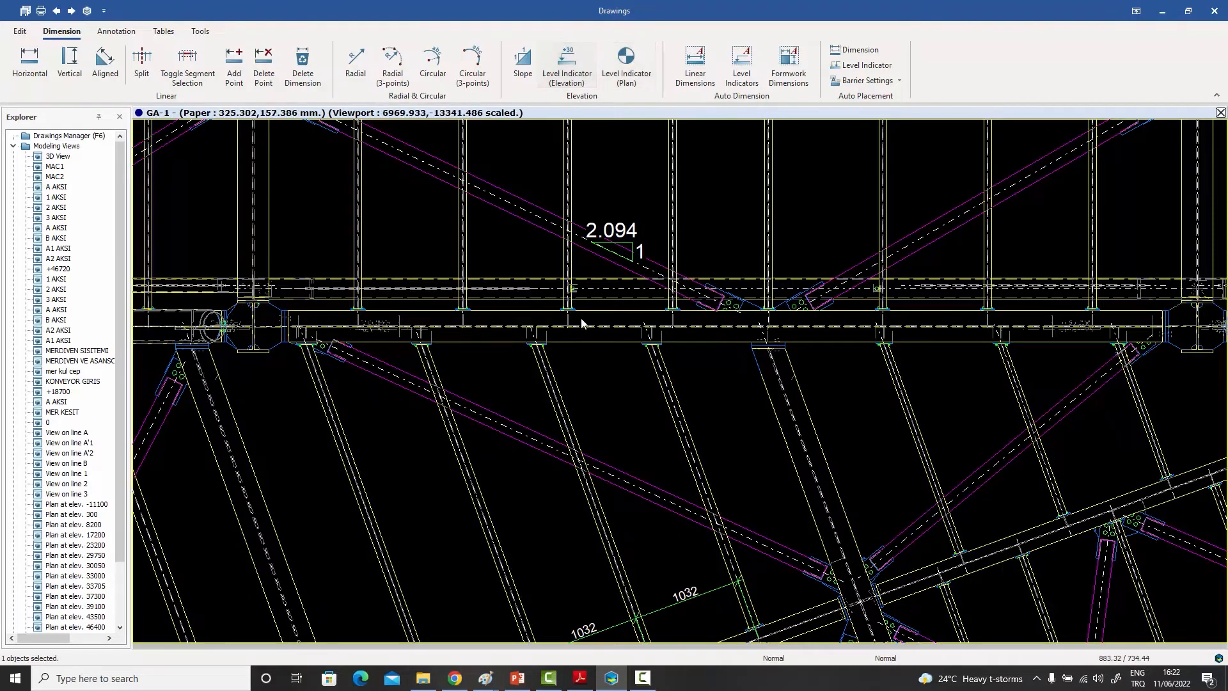
Step: Place a plan level indicator in the upper bay, taking the level from a beam centreline intersection on the horizontal main beam
left_click(630, 70)
scroll(617, 371, "up", 1)
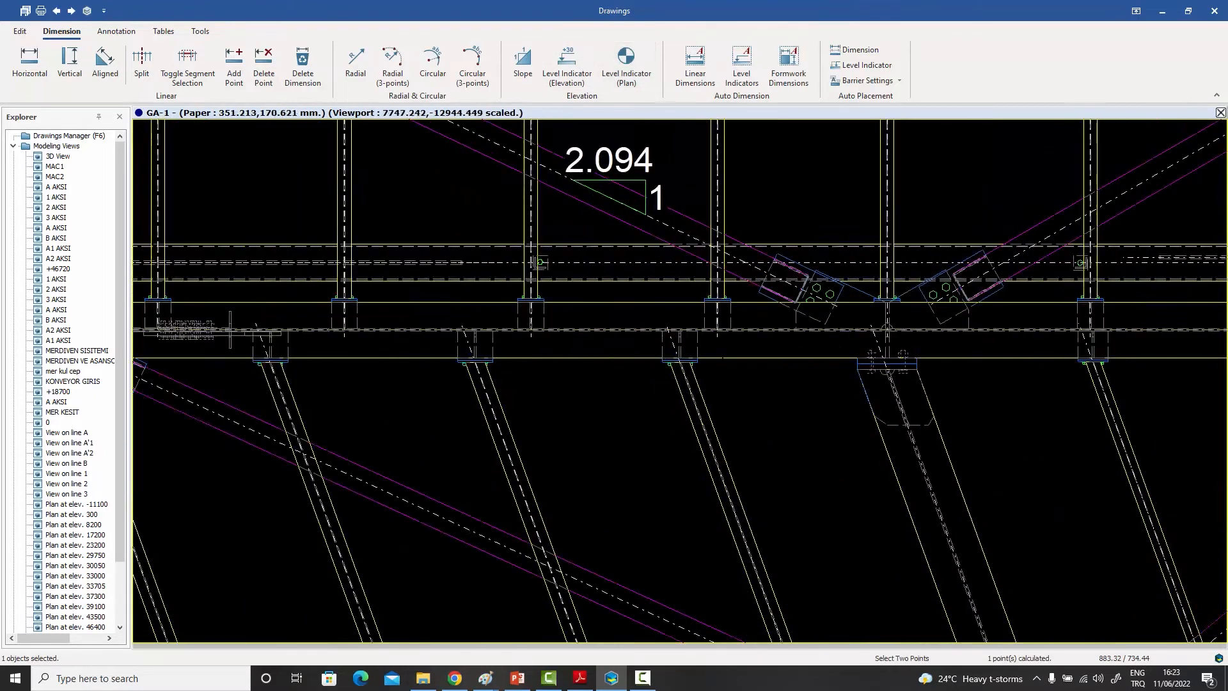
scroll(723, 339, "up", 2)
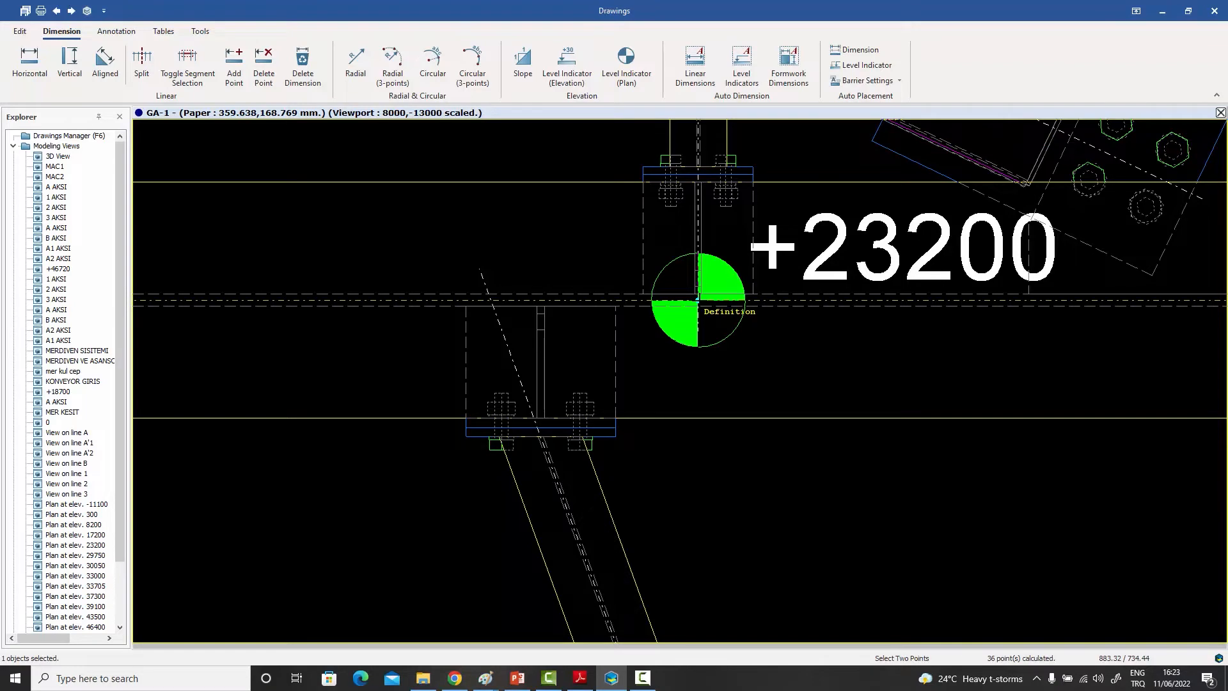
scroll(698, 298, "down", 5)
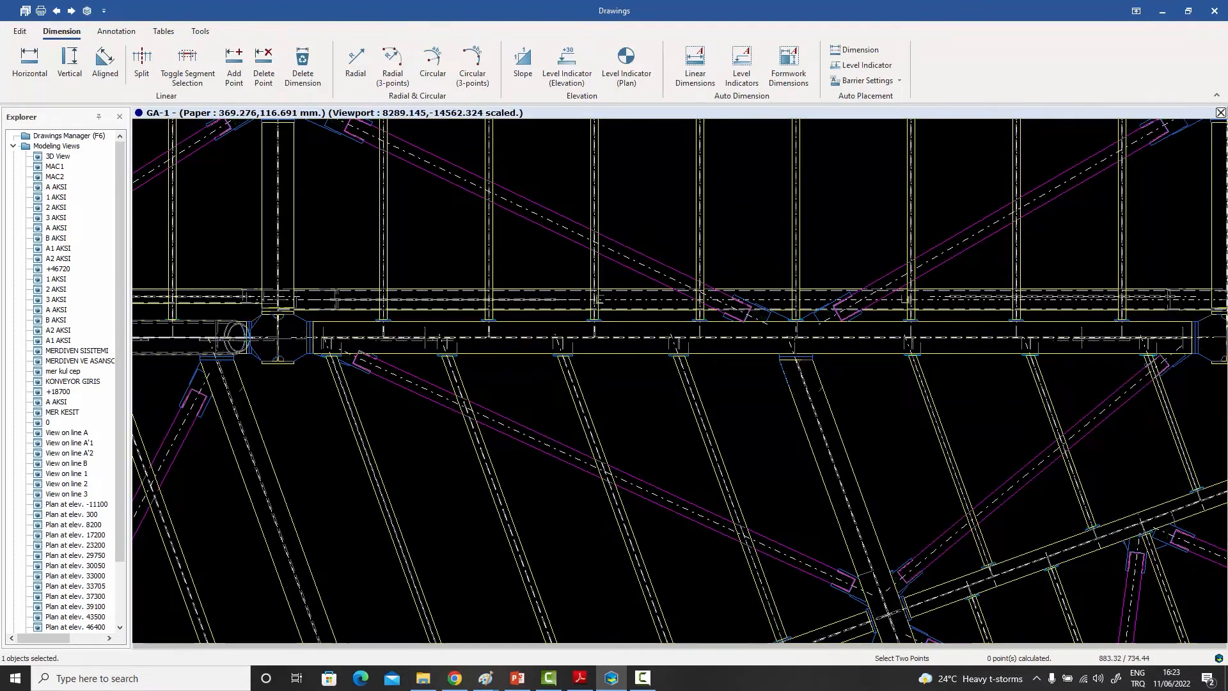
right_click(746, 198)
left_click(765, 202)
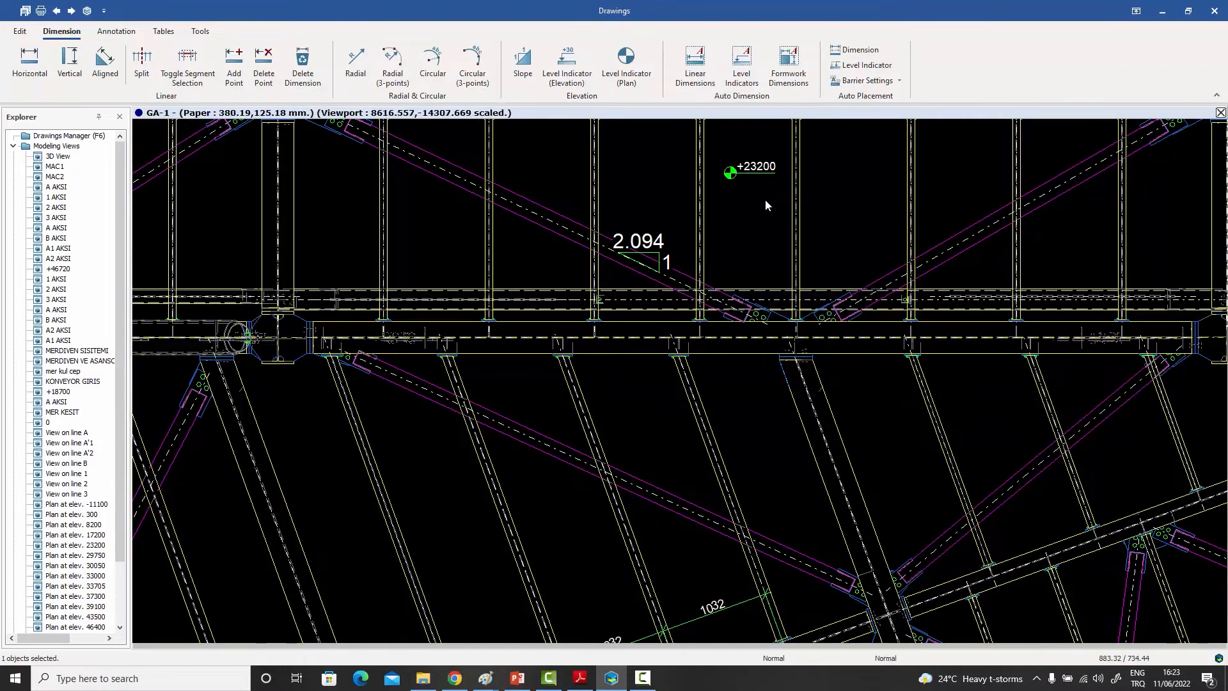
Step: Check the general and steel general arrangement placement options, and generate automatic linear dimensions for the plan at elevation 23200
middle_click_drag(758, 202, 687, 272)
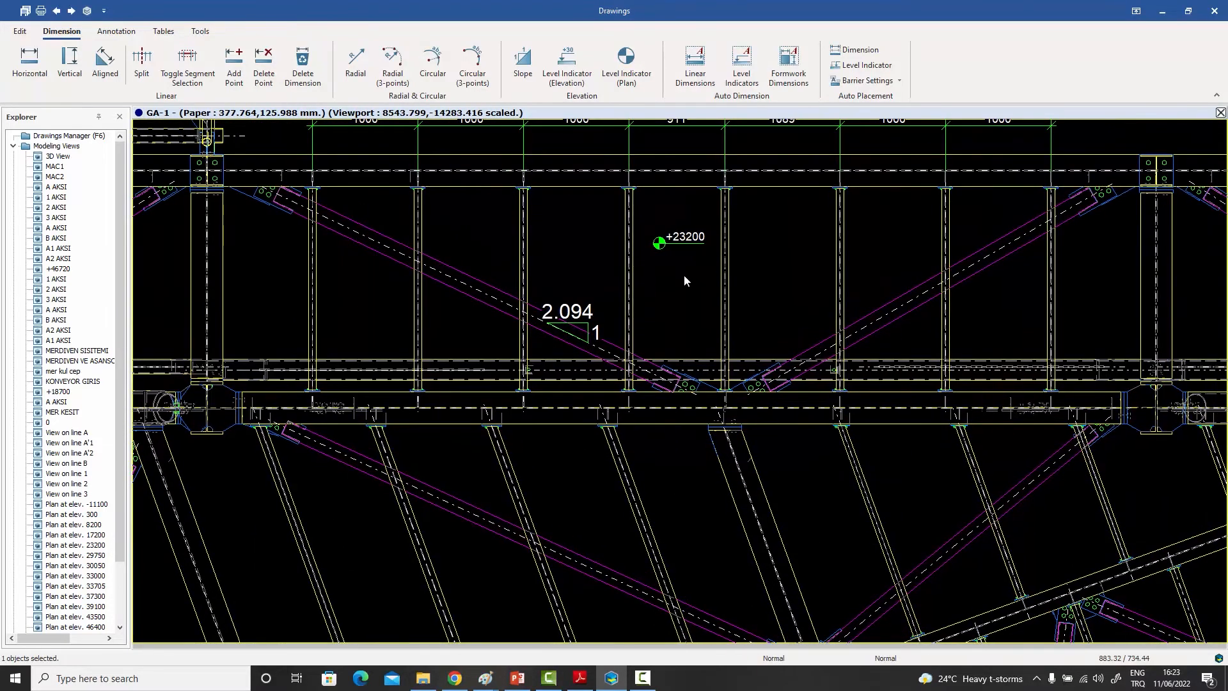
scroll(683, 284, "down", 3)
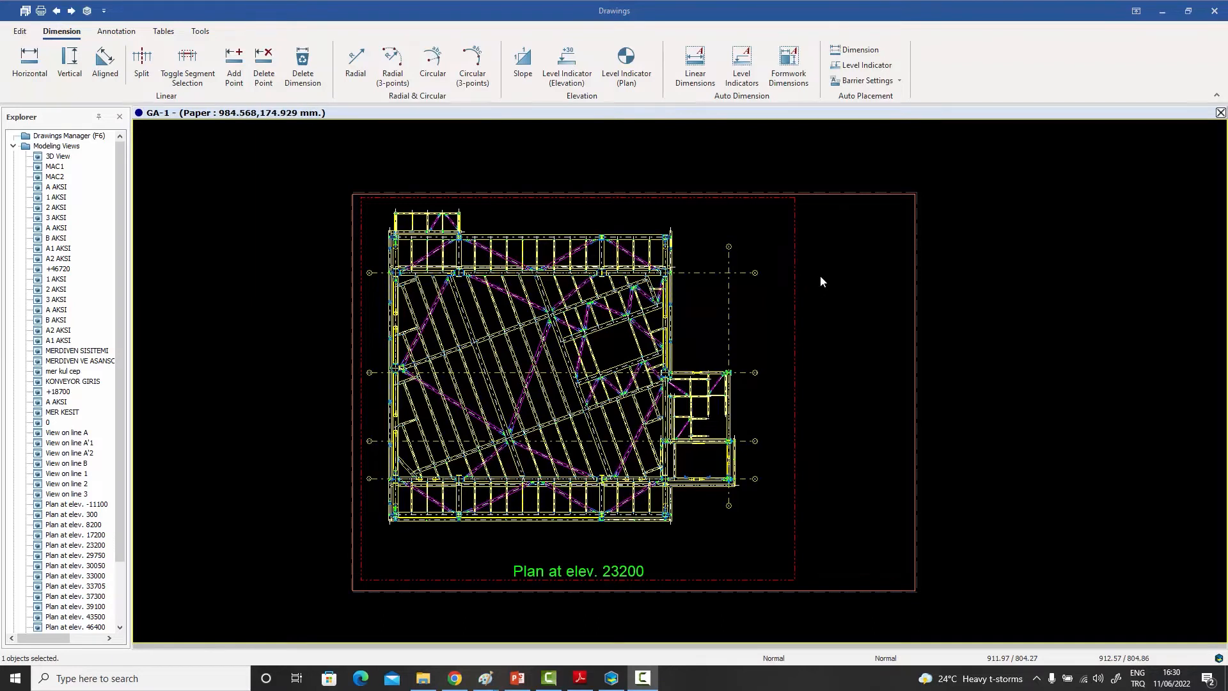
left_click(694, 63)
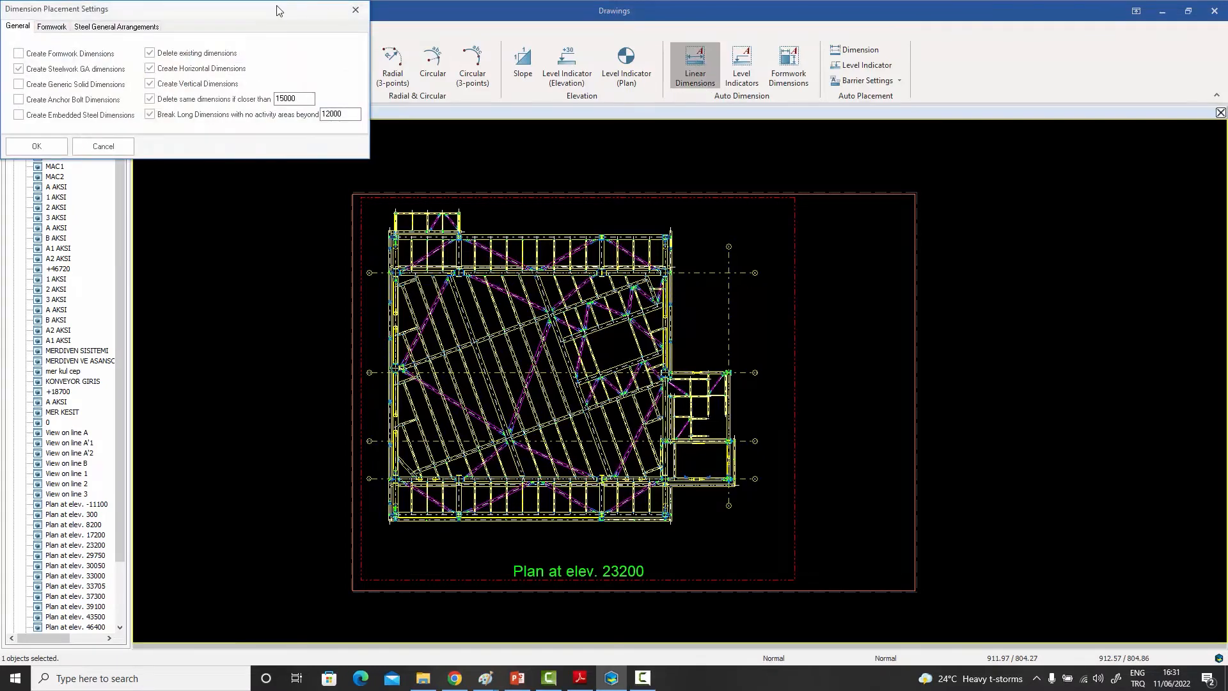
left_click_drag(277, 10, 494, 87)
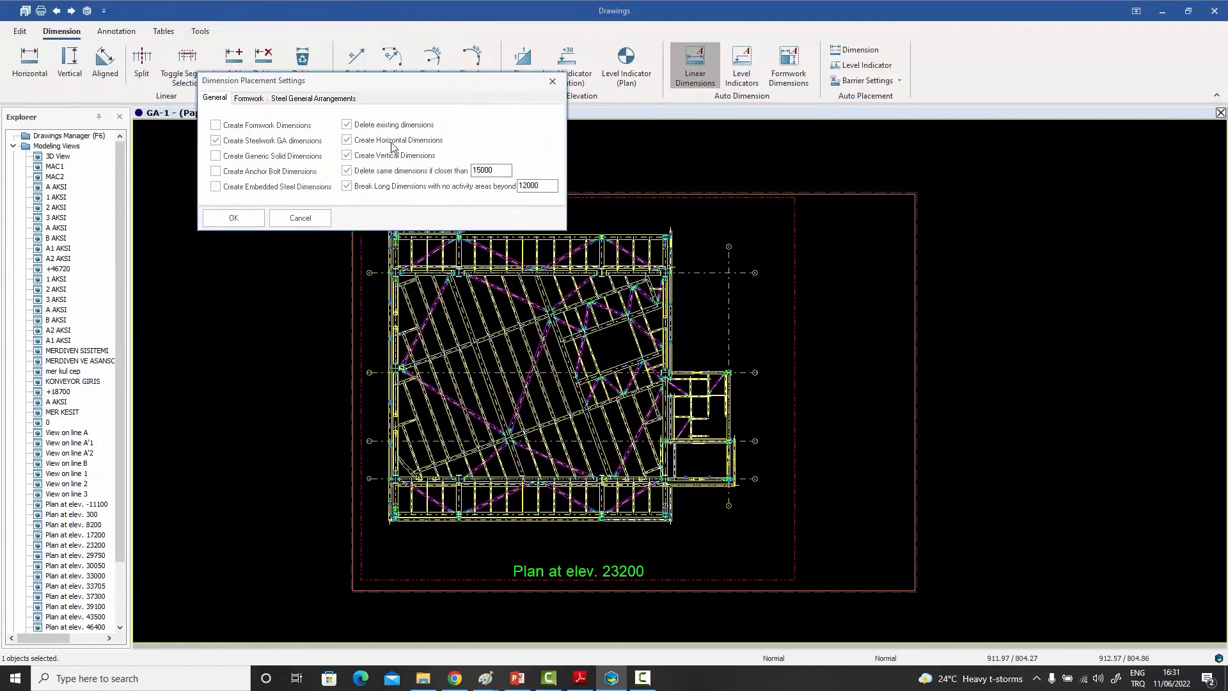
left_click(231, 127)
left_click(310, 100)
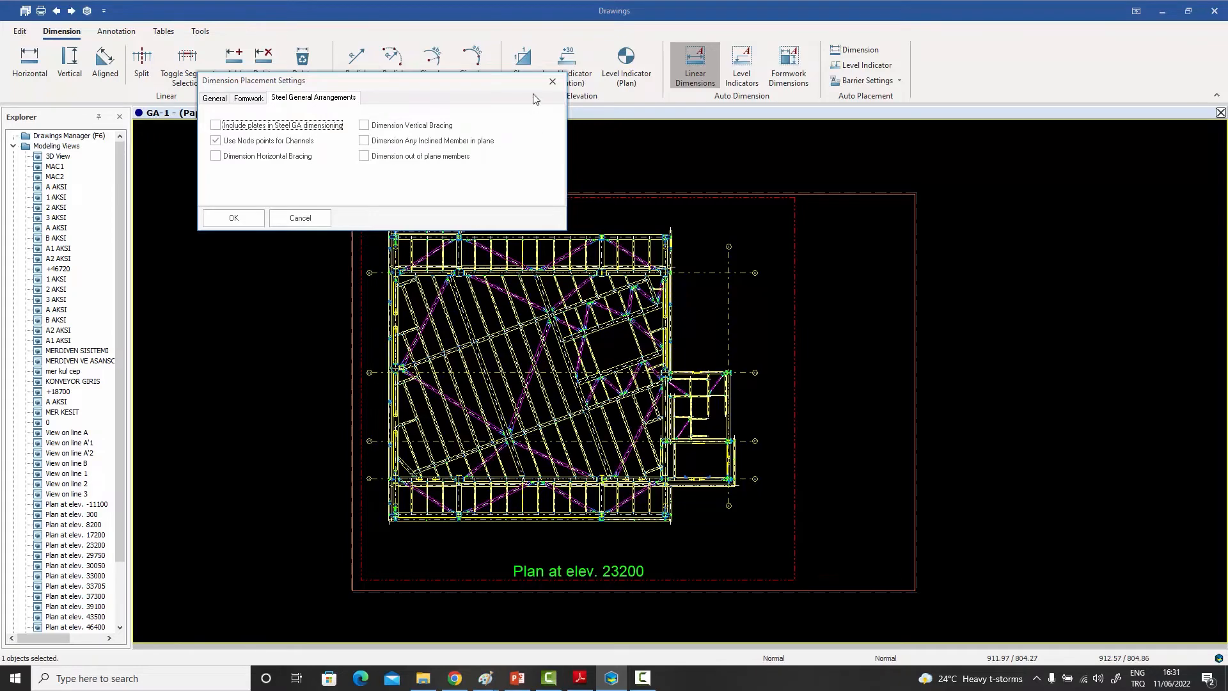
left_click(553, 82)
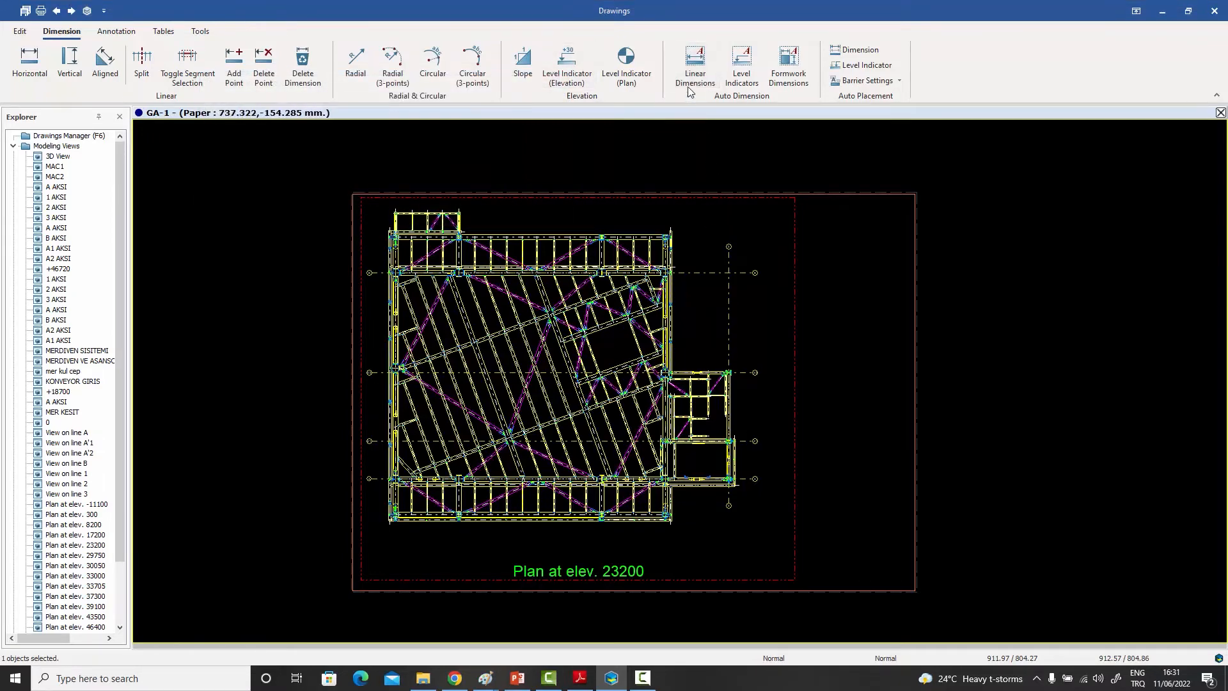
left_click(695, 64)
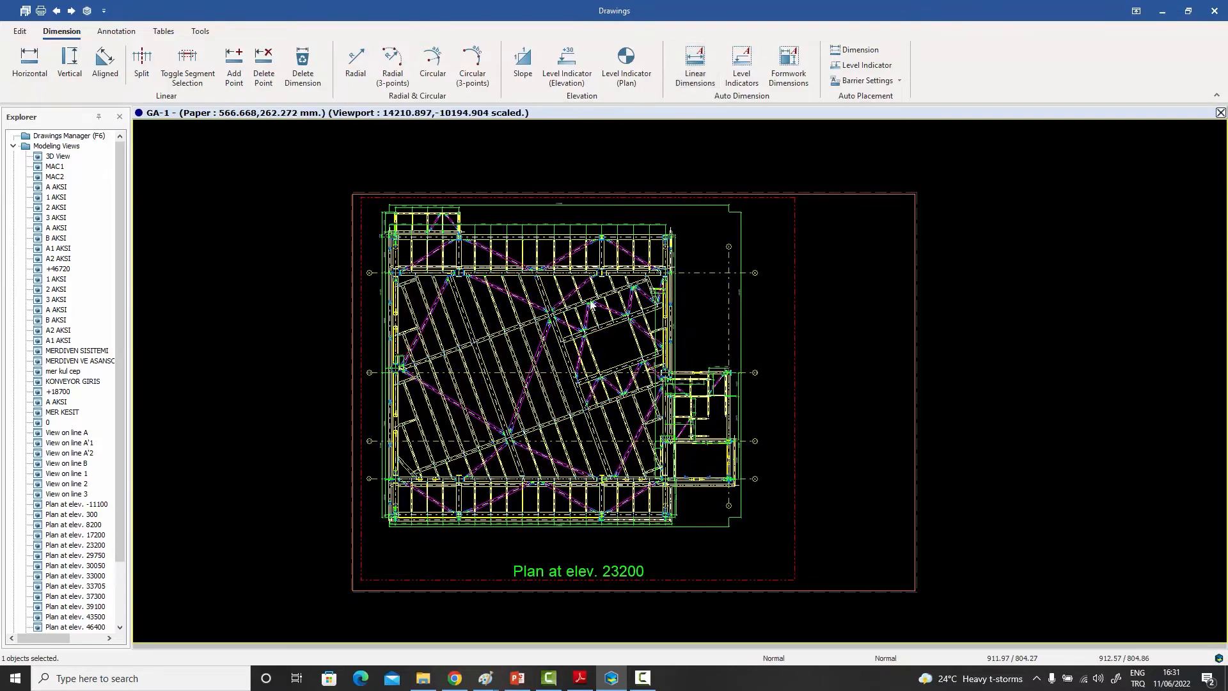
Step: Examine the automatically placed dimension chains along the upper, lower and left edges of the plan at elevation 23200
scroll(433, 205, "up", 5)
middle_click_drag(680, 299, 485, 261)
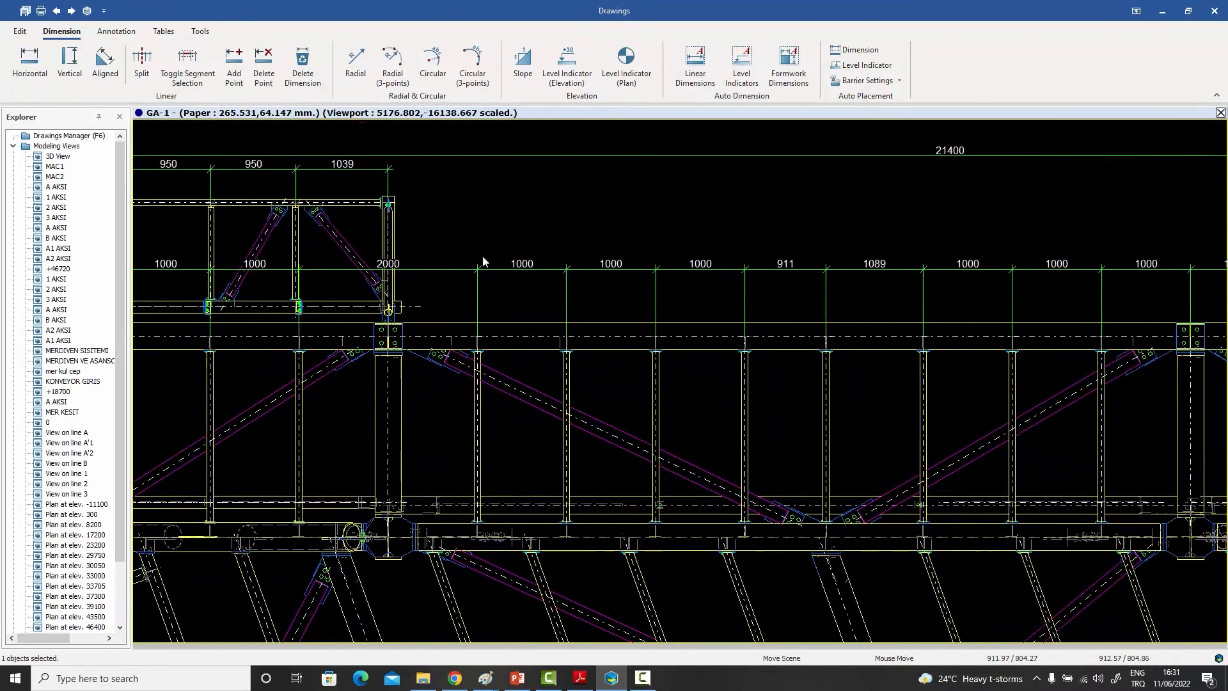
mouse_move(811, 309)
middle_mouse_down()
mouse_move(505, 282)
mouse_move(563, 284)
mouse_move(452, 261)
middle_mouse_up()
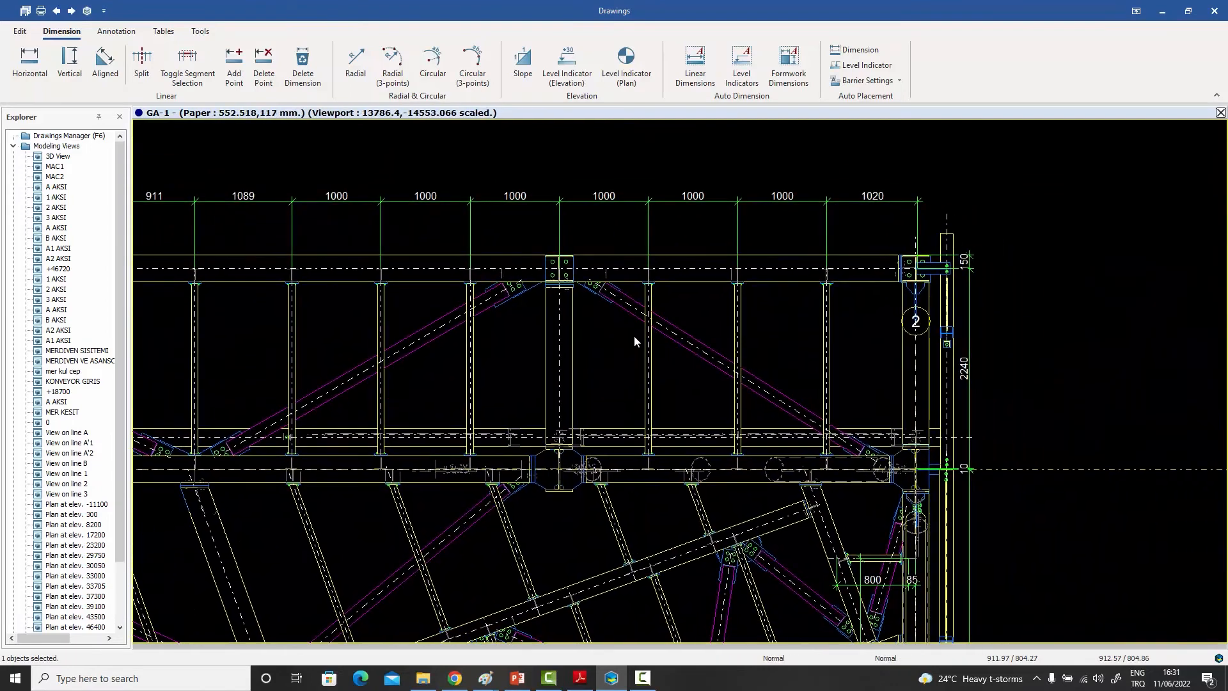
middle_click_drag(635, 335, 627, 282)
scroll(627, 282, "down", 8)
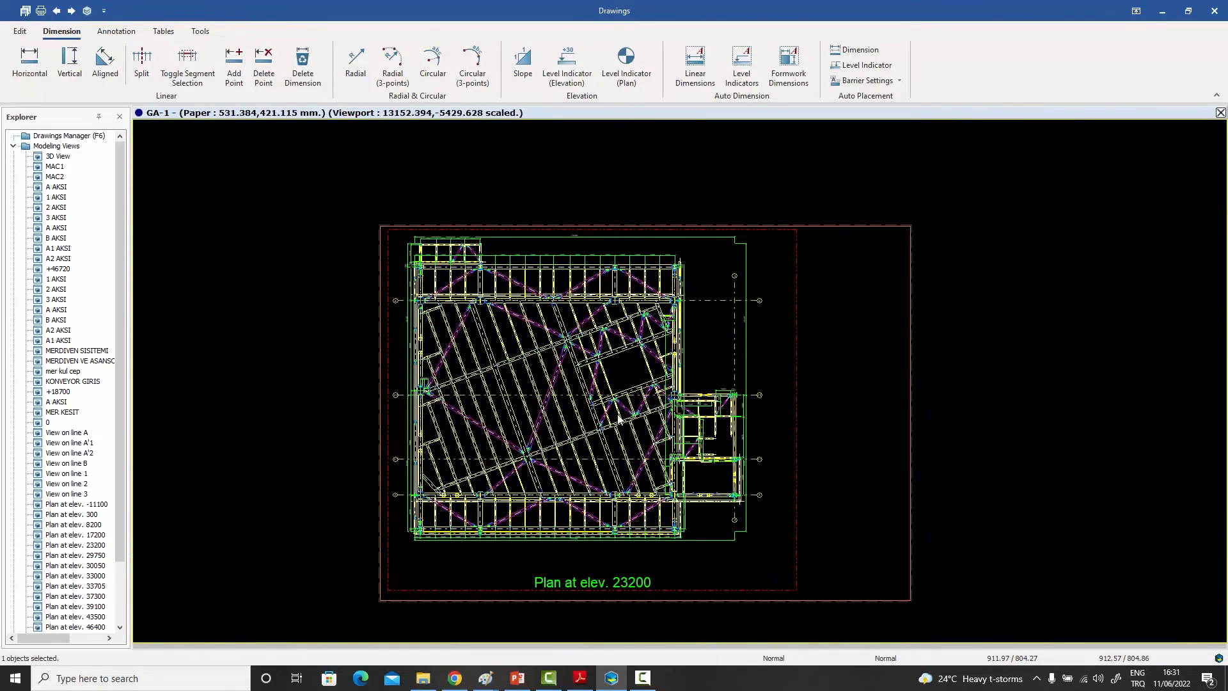
middle_click_drag(619, 415, 586, 315)
scroll(599, 461, "up", 5)
scroll(623, 397, "up", 1)
mouse_move(686, 419)
middle_mouse_down()
mouse_move(710, 413)
mouse_move(608, 406)
mouse_move(911, 419)
middle_mouse_up()
middle_click_drag(658, 394, 1225, 403)
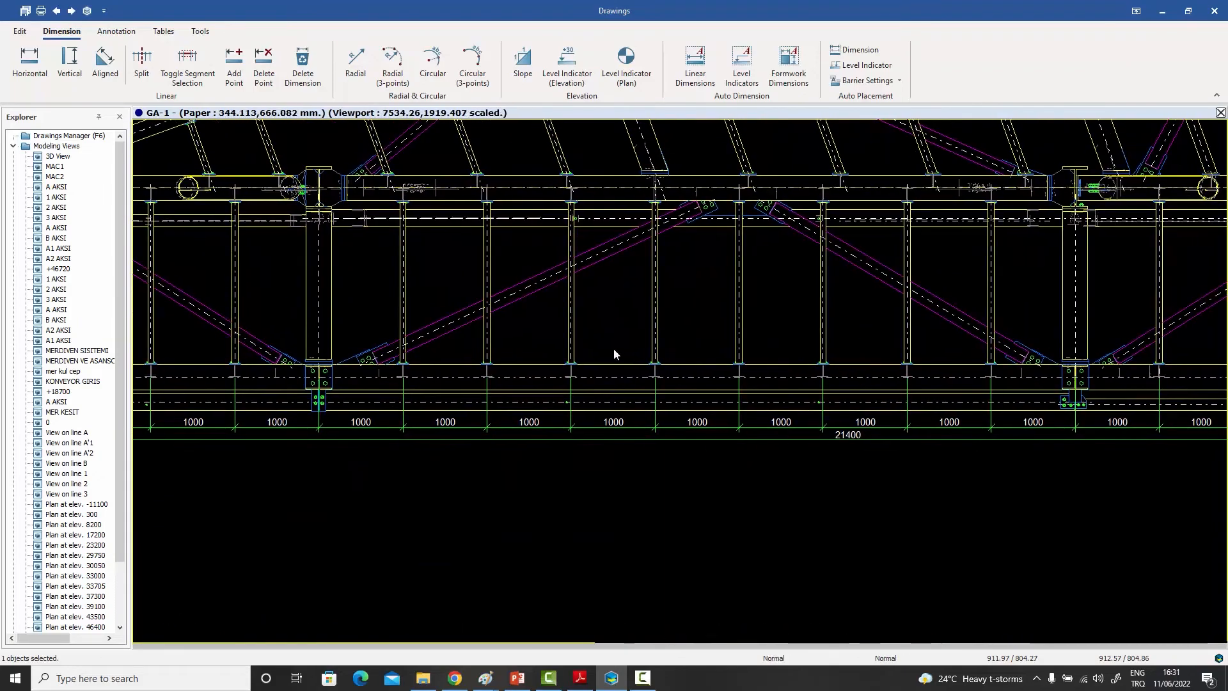
middle_click_drag(611, 348, 860, 369)
middle_click_drag(547, 324, 766, 379)
middle_click_drag(647, 351, 678, 474)
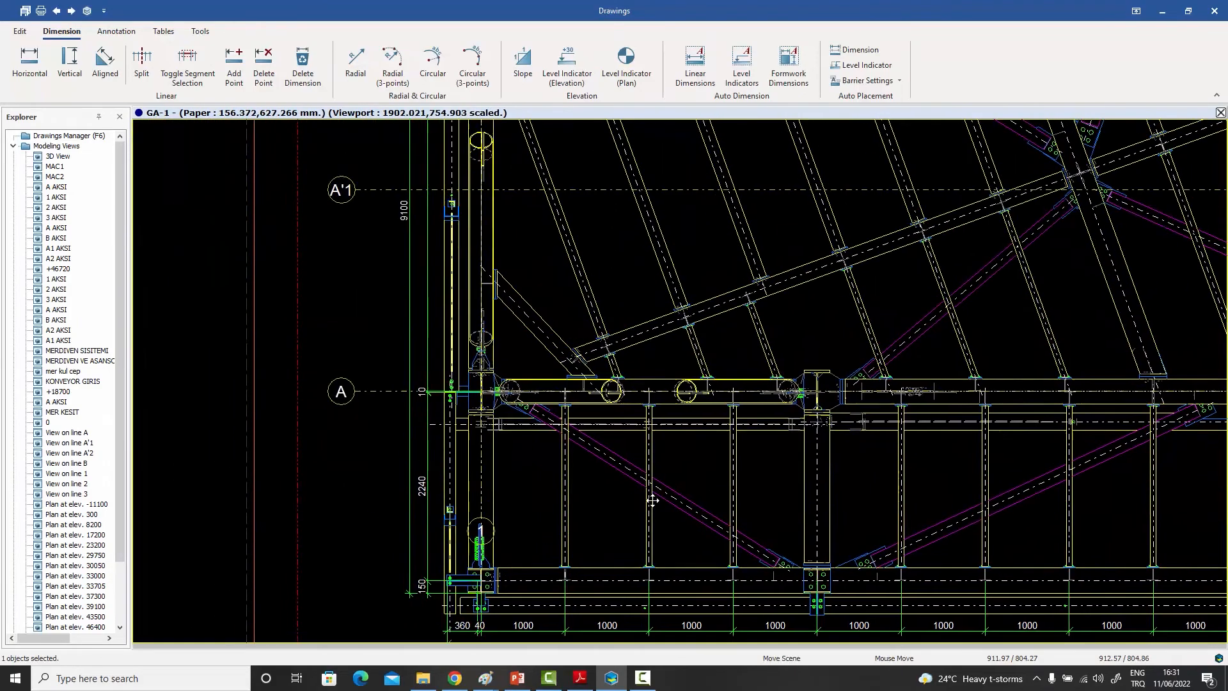
mouse_move(586, 235)
middle_mouse_down()
mouse_move(600, 286)
mouse_move(600, 480)
middle_mouse_up()
mouse_move(609, 350)
middle_mouse_down()
mouse_move(610, 362)
mouse_move(625, 321)
mouse_move(609, 376)
middle_mouse_up()
scroll(608, 368, "down", 4)
scroll(689, 376, "down", 2)
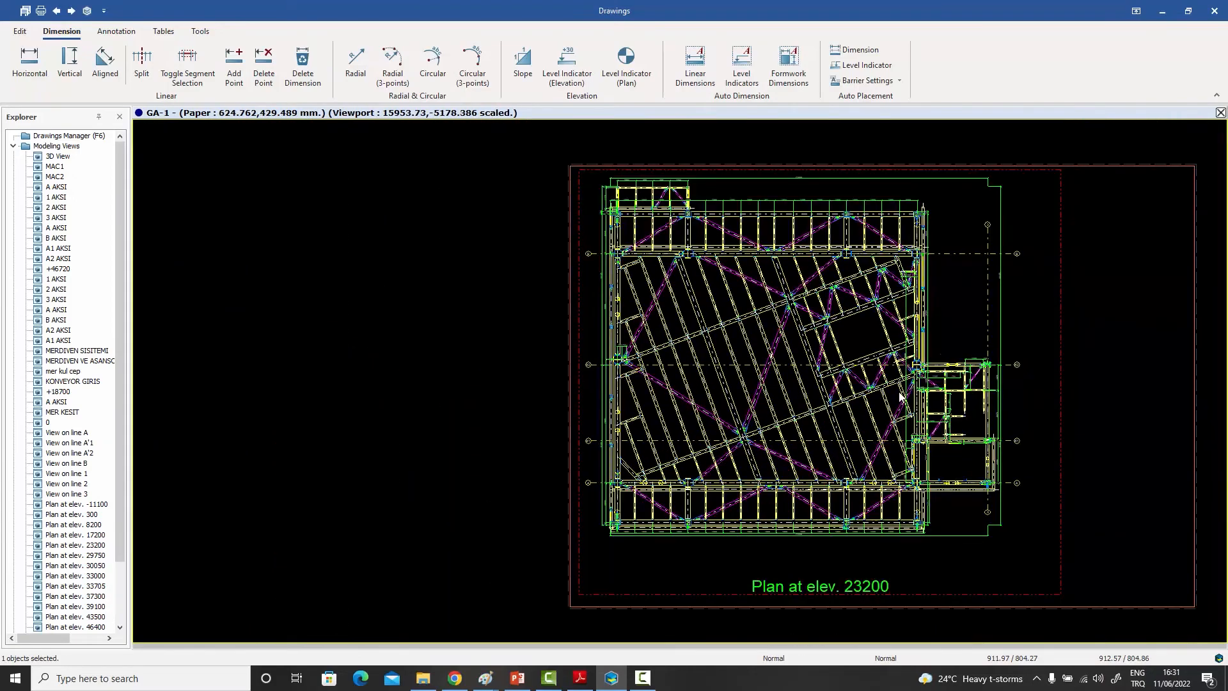
scroll(779, 374, "up", 1)
scroll(778, 375, "up", 3)
scroll(771, 368, "down", 5)
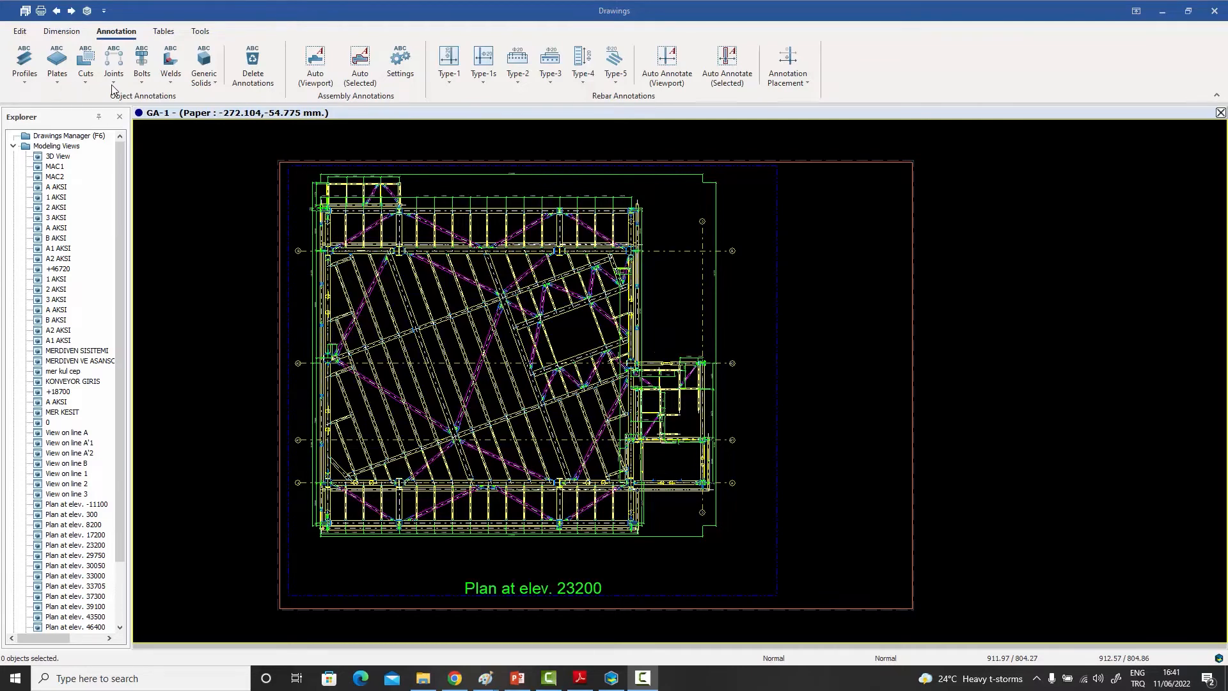
Step: Open the profile annotation settings and remove Profile Name and Actual Assembly No from the label position above the beam's middle
left_click(25, 81)
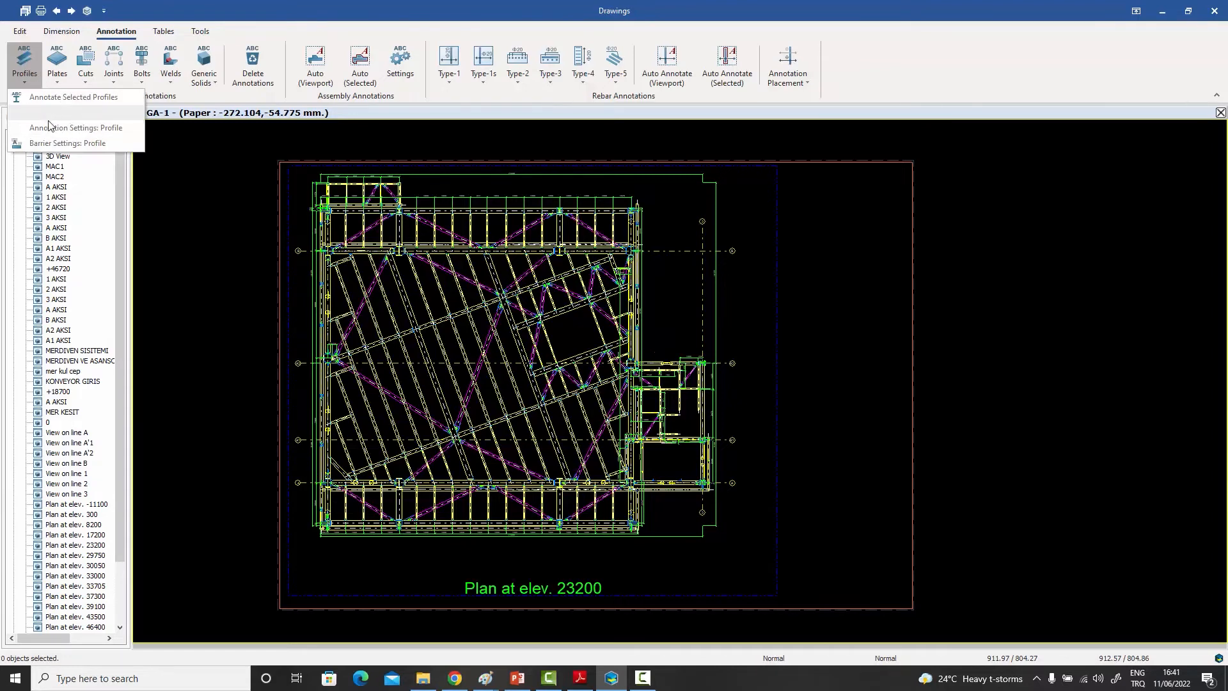
left_click(79, 131)
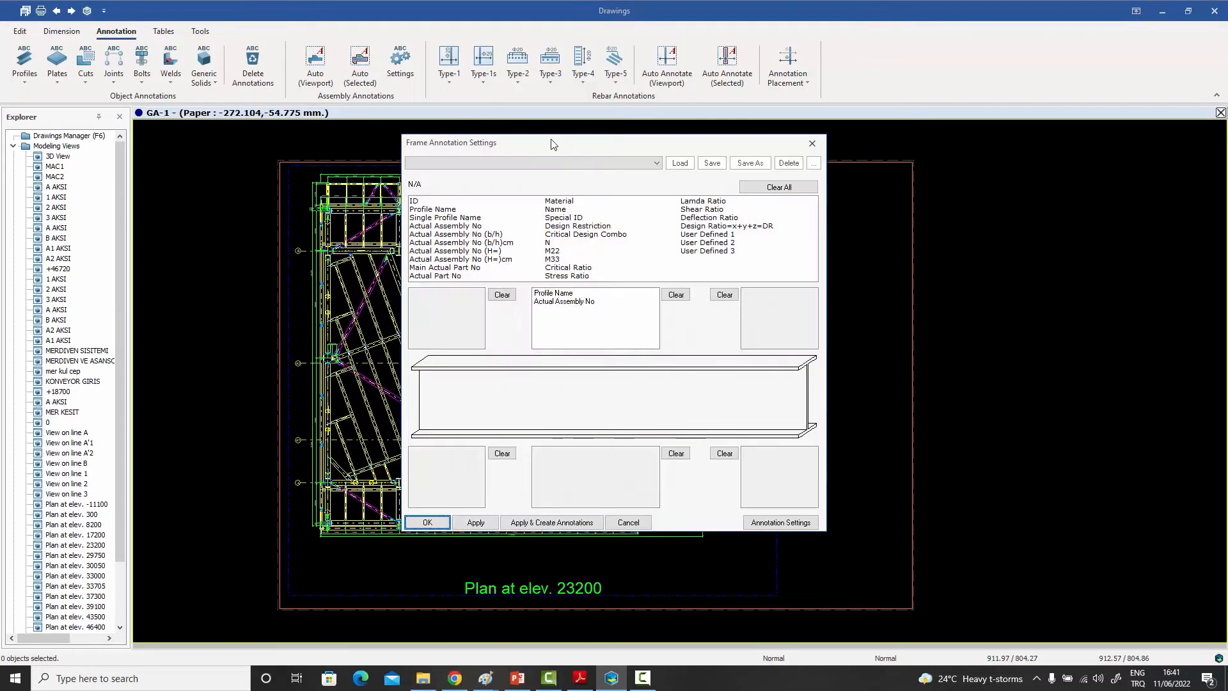
left_click_drag(554, 144, 788, 137)
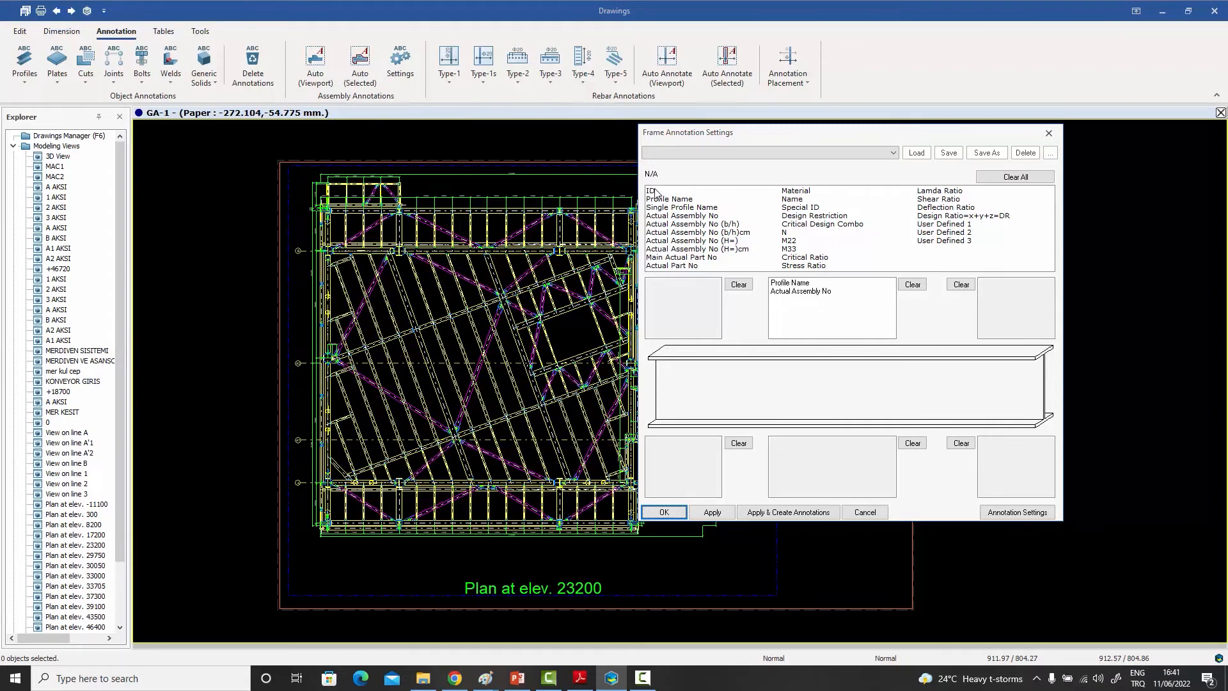
left_click_drag(802, 283, 705, 226)
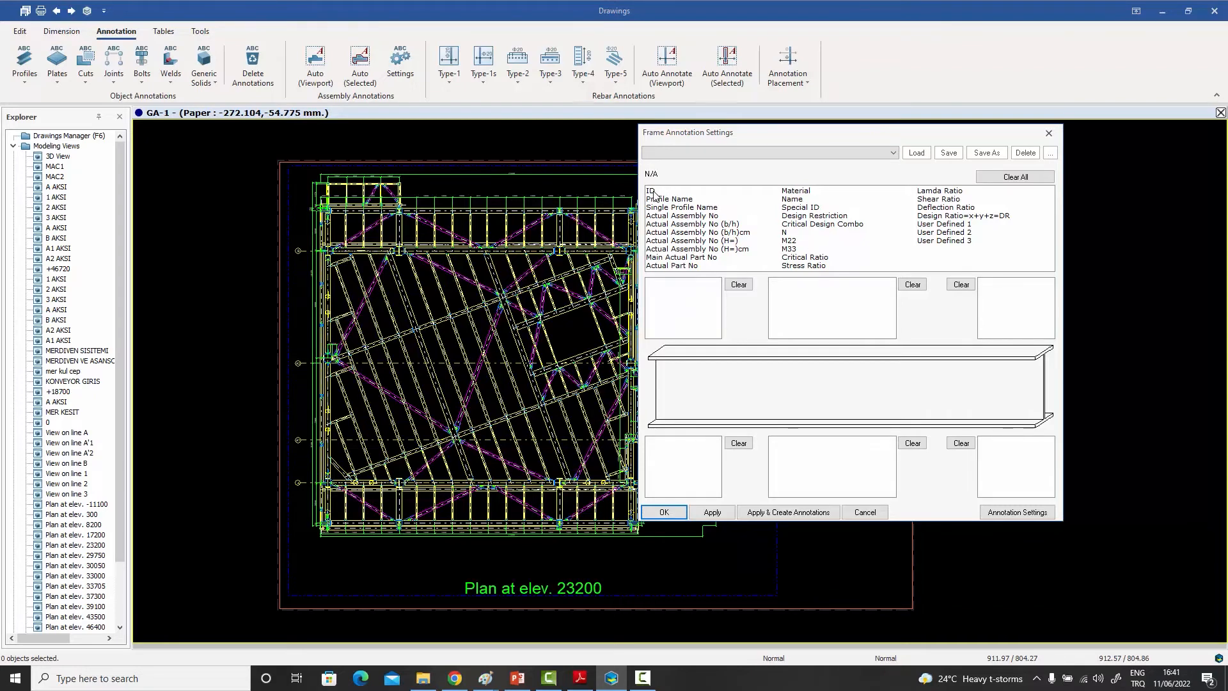
Step: Try the ID field above the beam's left end, move it above the middle, and remove it from the profile annotation
left_click_drag(653, 194, 673, 278)
left_click(652, 283)
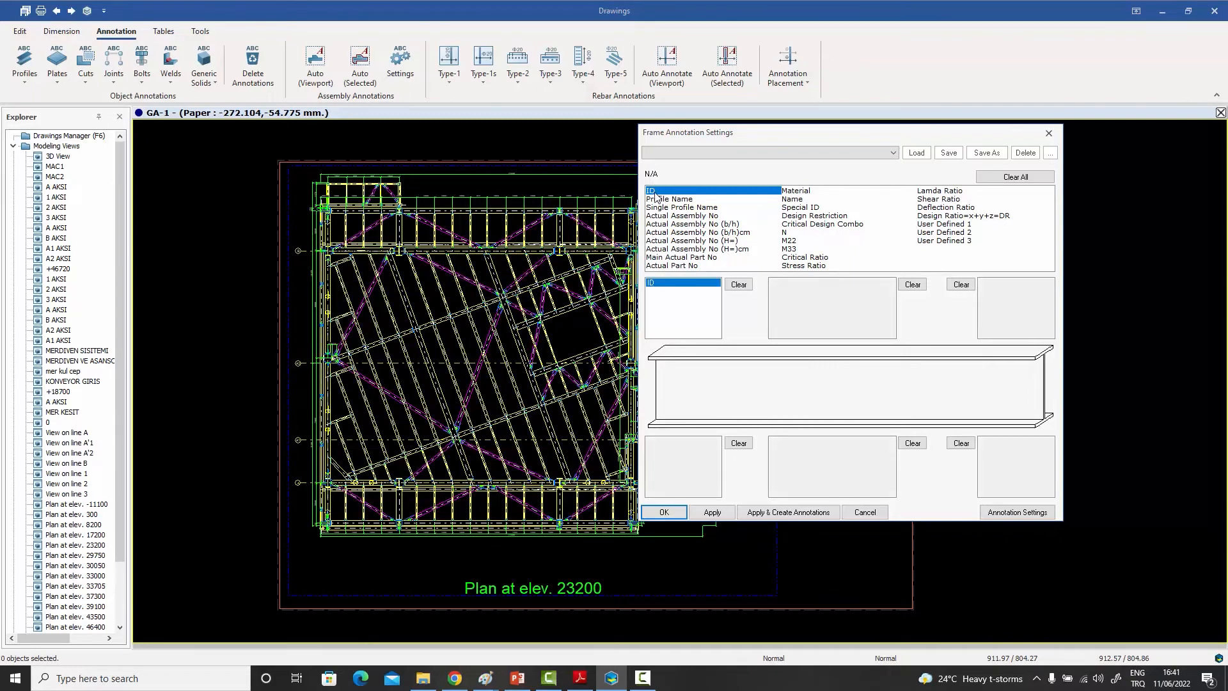
left_click_drag(654, 191, 788, 288)
mouse_move(654, 283)
left_mouse_down()
mouse_move(664, 216)
mouse_move(711, 228)
mouse_move(787, 300)
left_mouse_up()
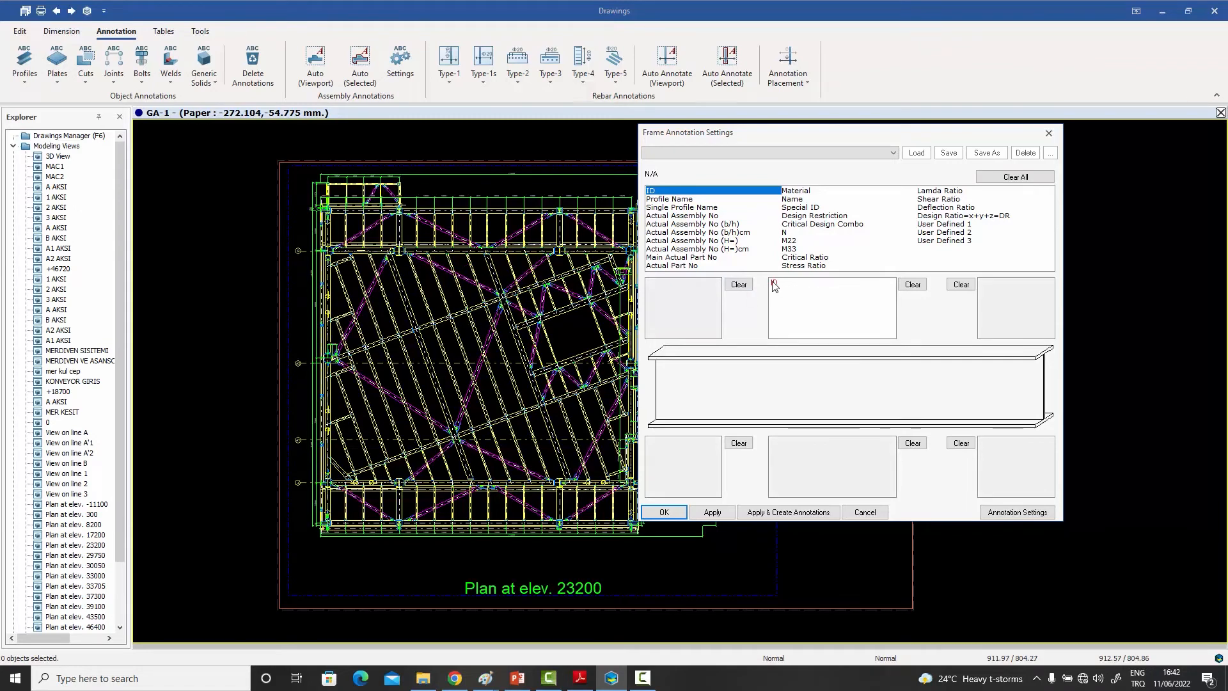
left_click_drag(774, 287, 699, 211)
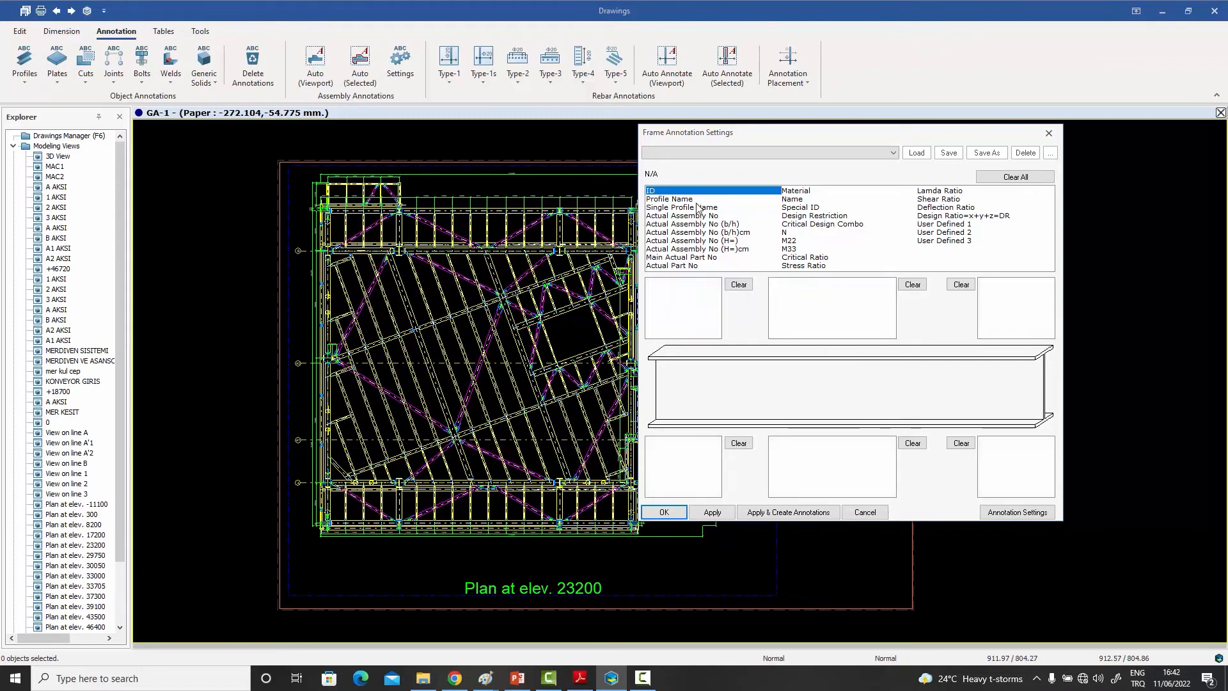
Step: Add Profile Name and Actual Assembly No to the label position above the beam's middle
left_click(681, 199)
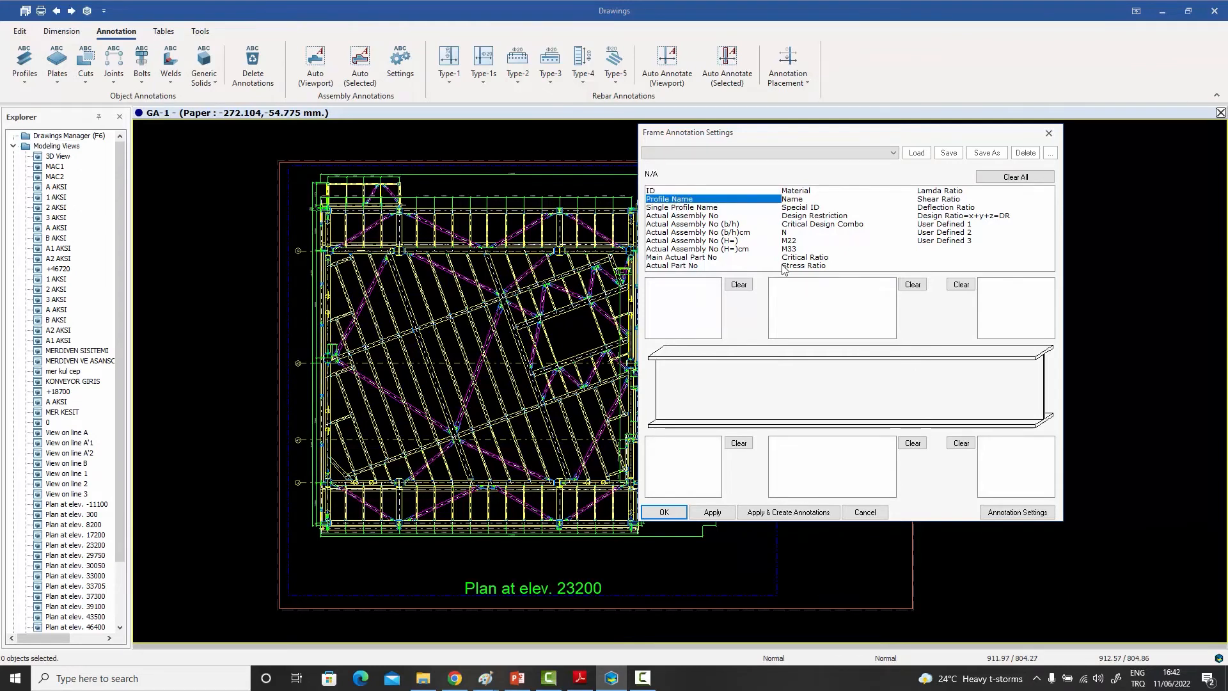
left_click(683, 217)
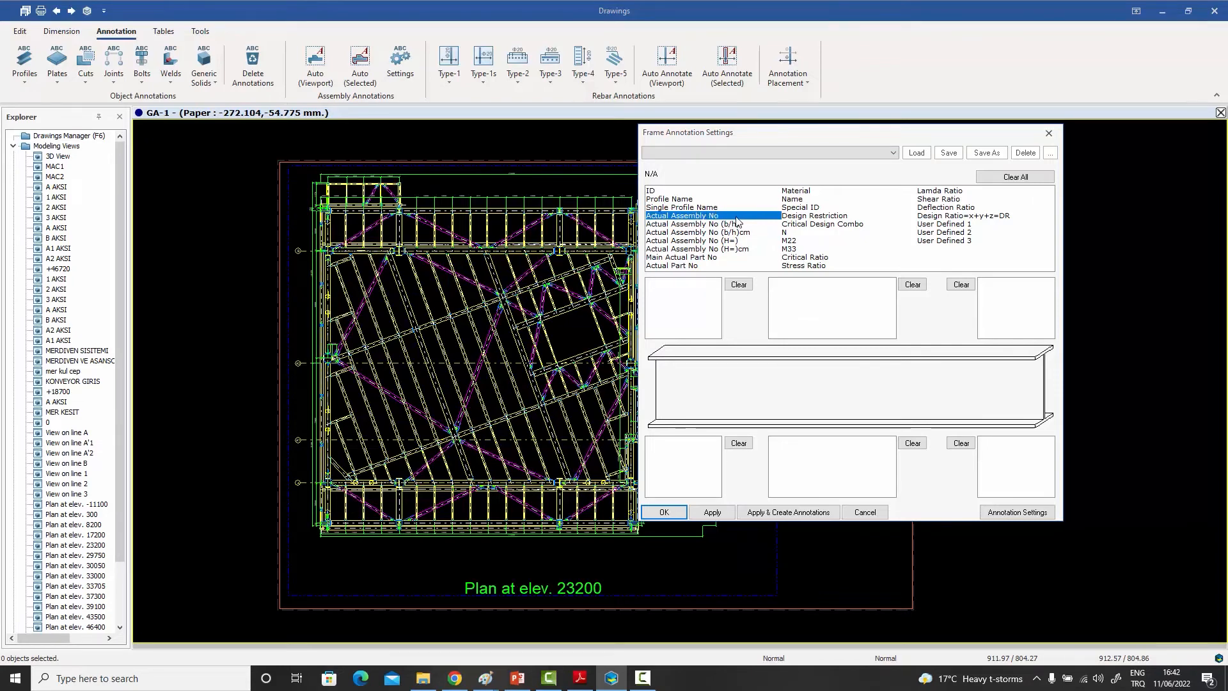
left_click(659, 200)
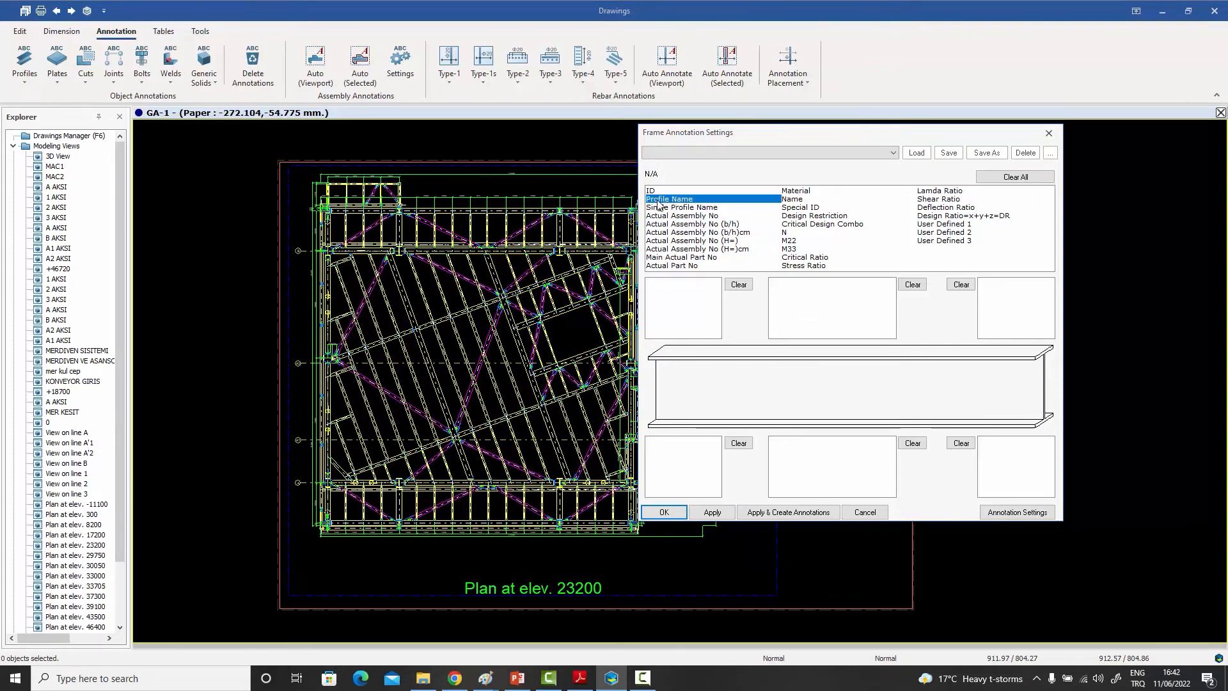
mouse_move(659, 204)
left_mouse_down()
mouse_move(730, 242)
mouse_move(779, 289)
left_mouse_up()
left_click_drag(666, 218, 766, 280)
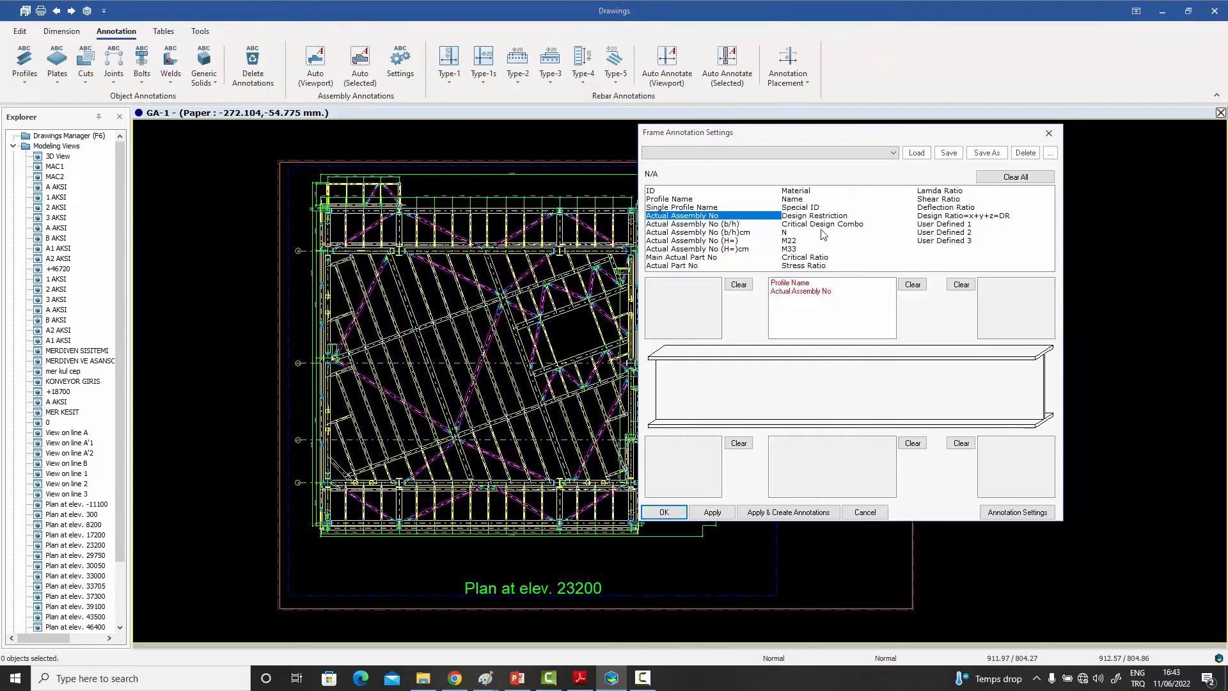
Step: Review and accept the annotation text properties, and apply the profile annotation settings
left_click(802, 258)
left_click(810, 266)
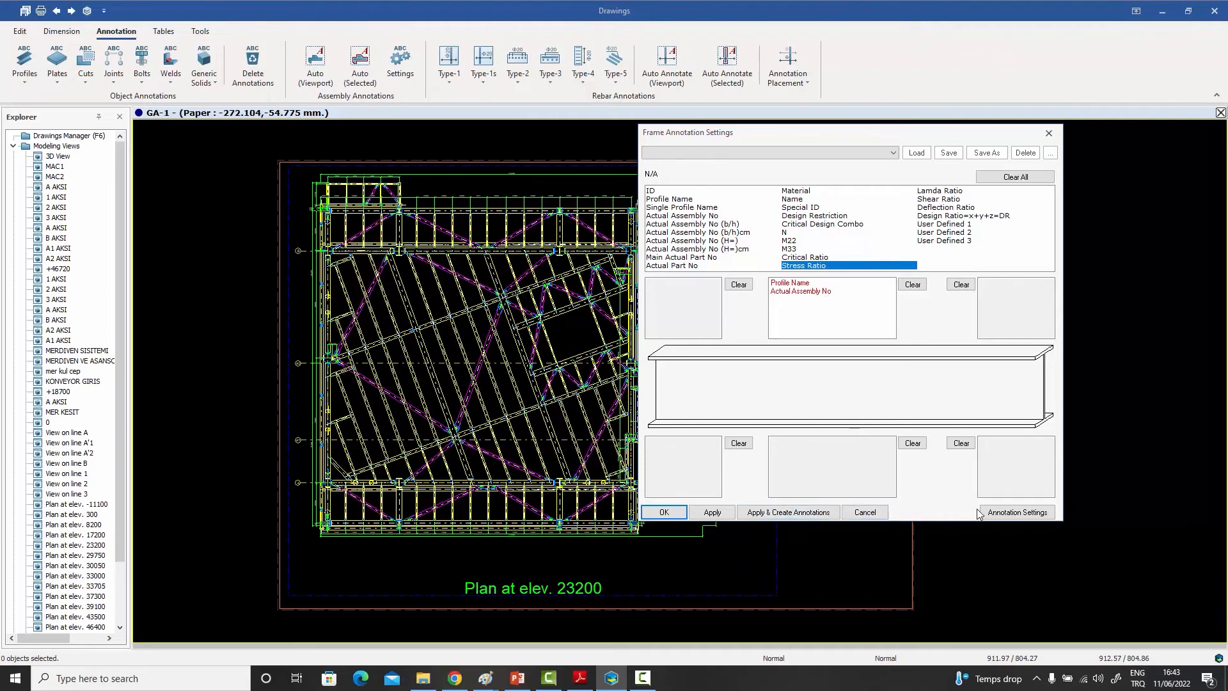
left_click(1018, 515)
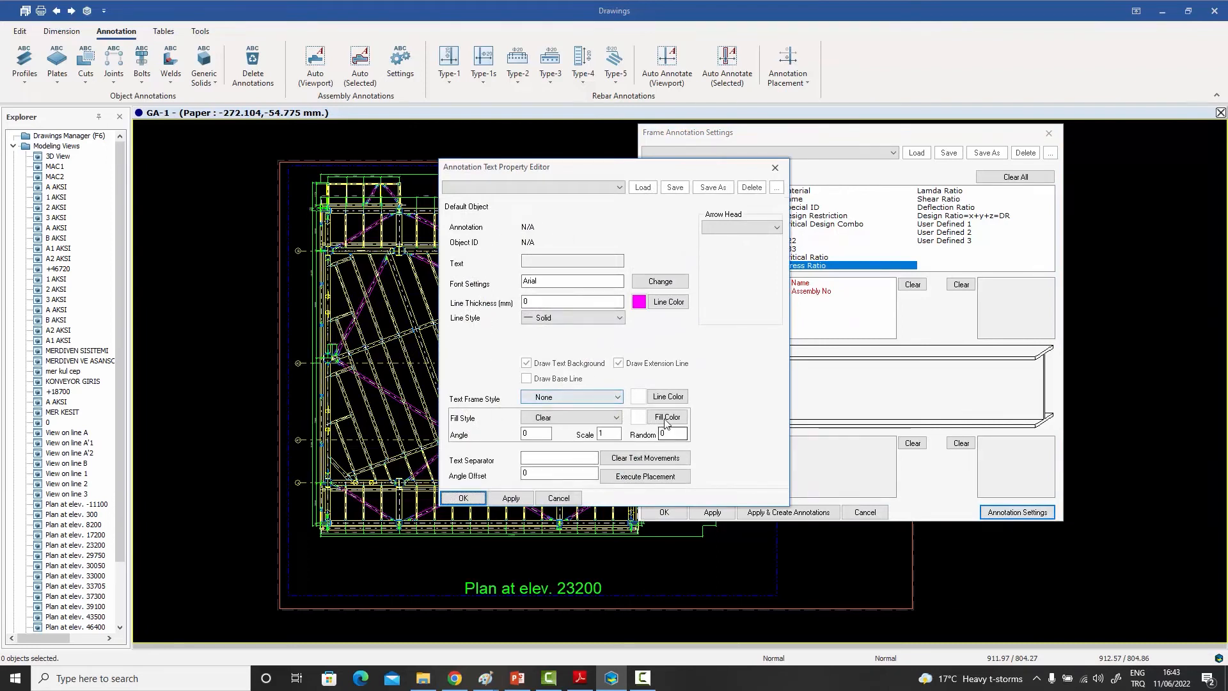
left_click(471, 499)
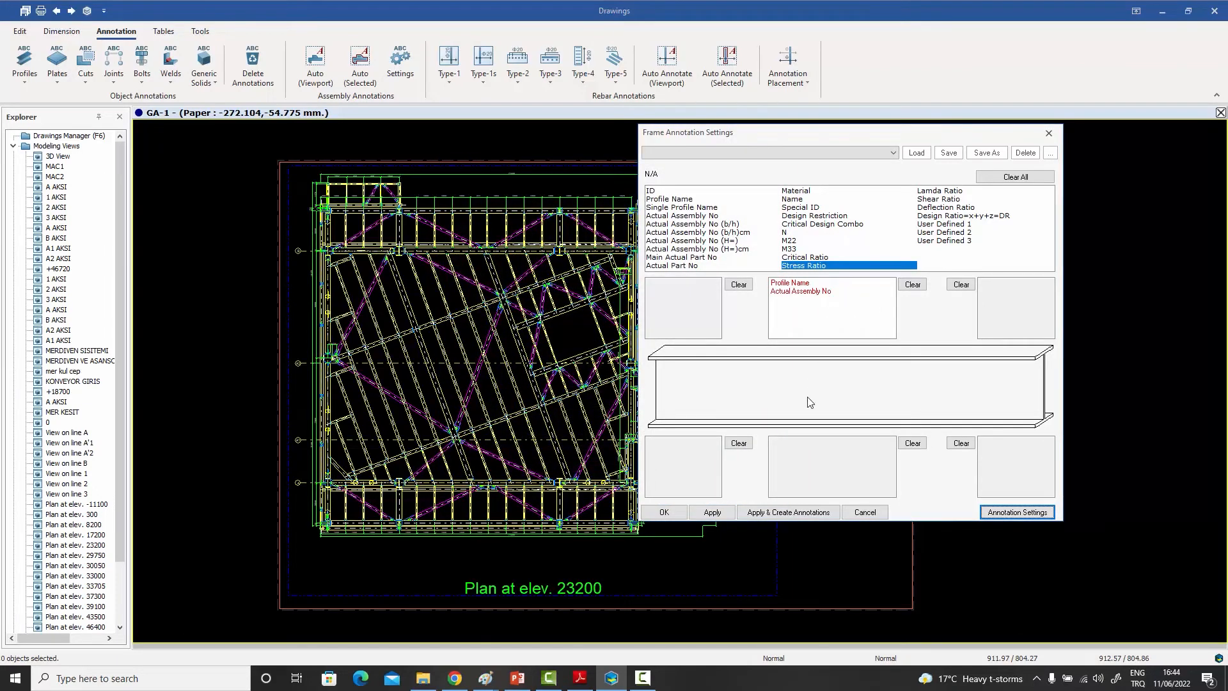
left_click(713, 514)
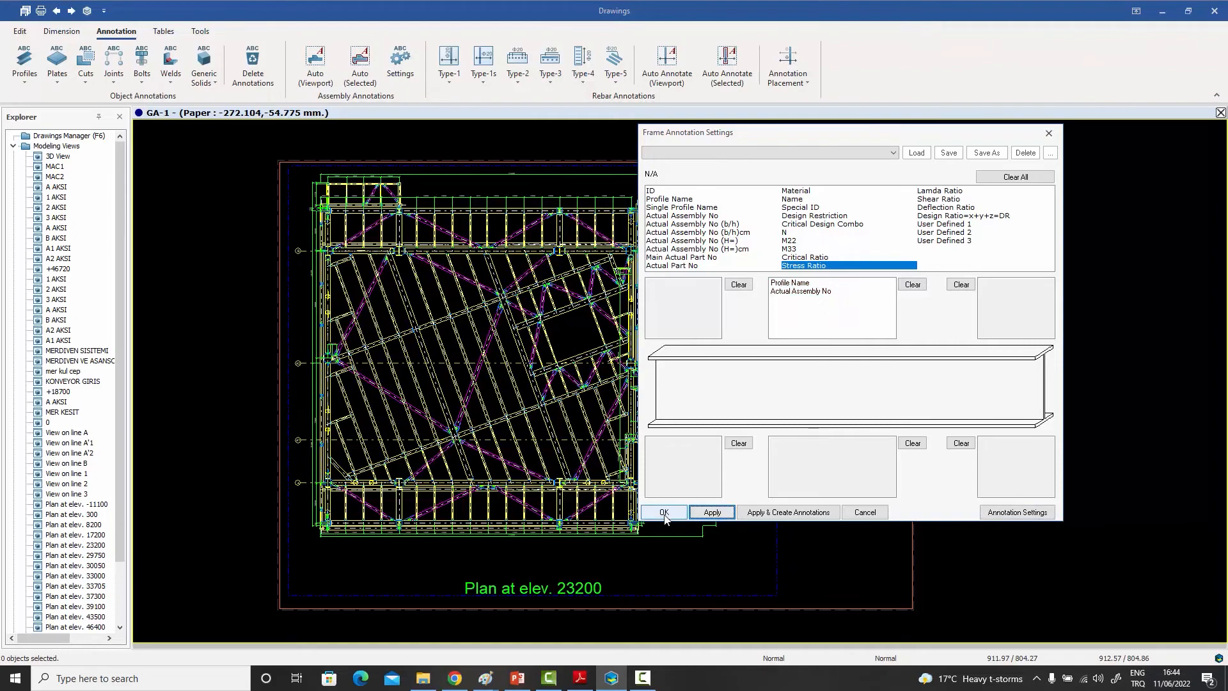
left_click(664, 513)
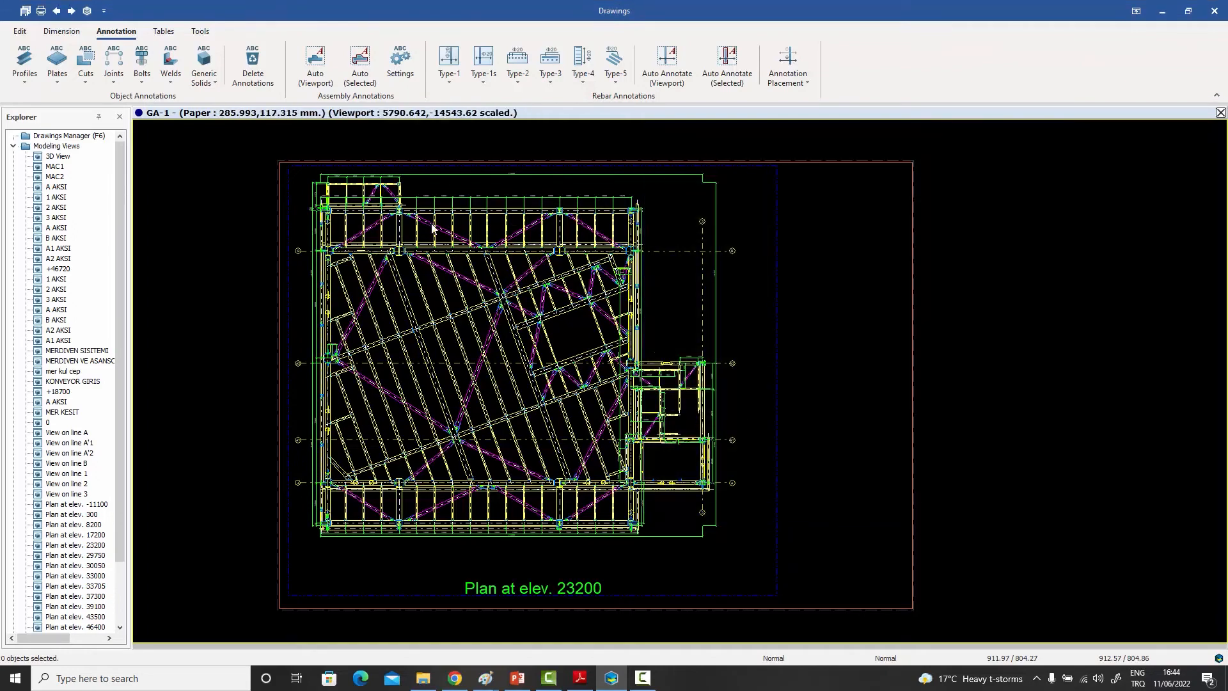
Step: Annotate the third vertical beam in the middle bay along the plan's upper edge using the profile annotation settings
scroll(433, 227, "up", 5)
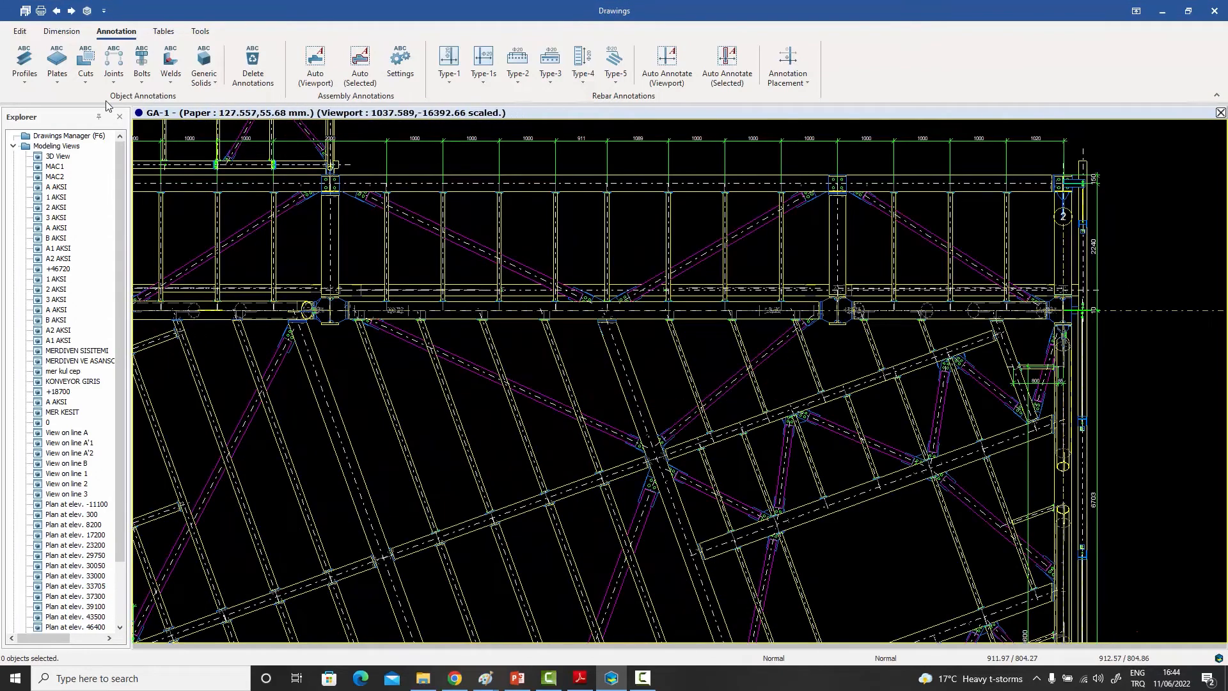
left_click(26, 81)
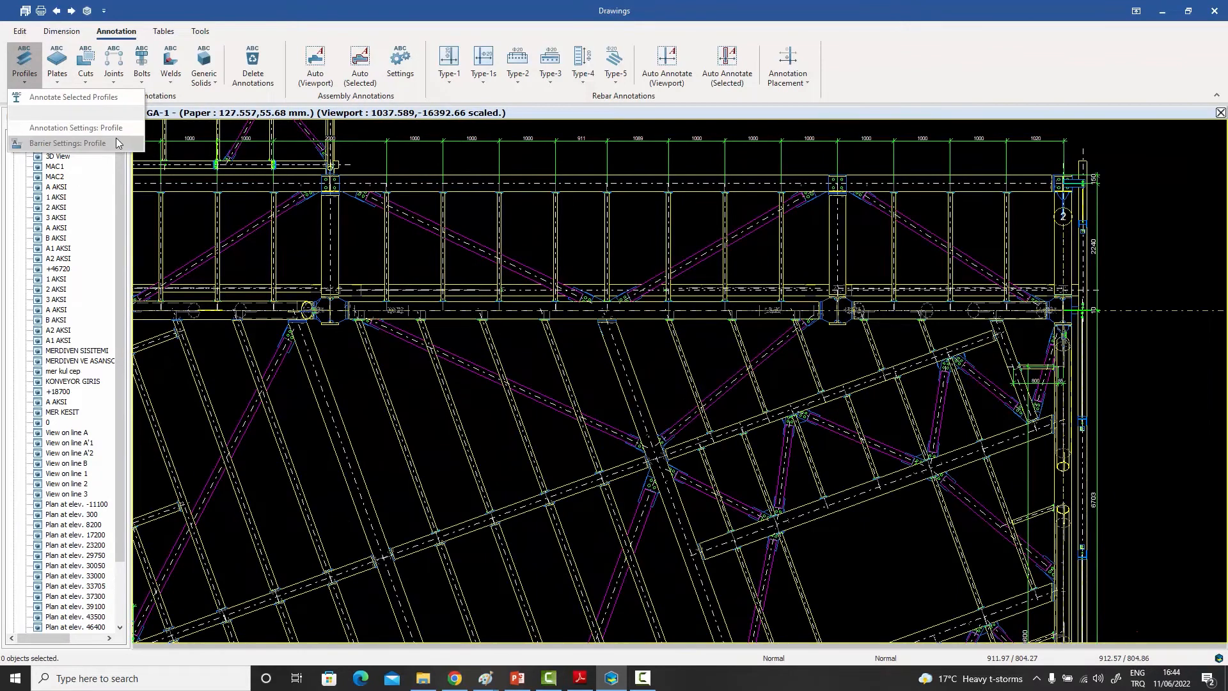
left_click(371, 229)
scroll(546, 209, "up", 2)
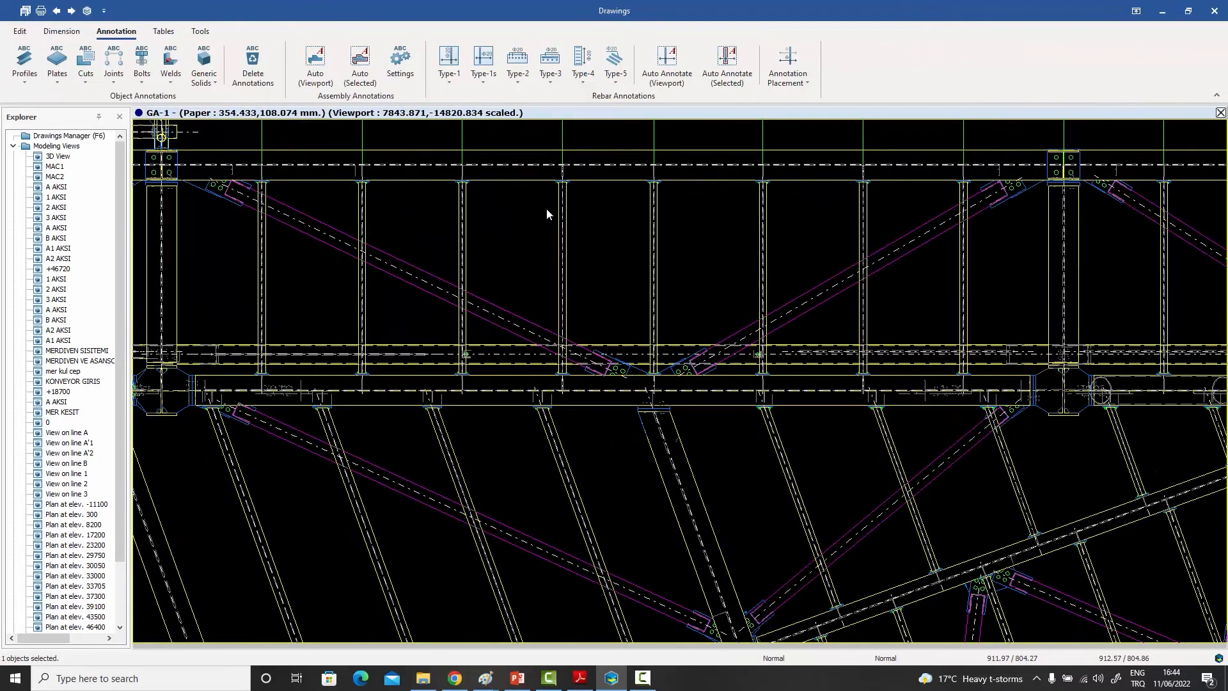
left_click(464, 239)
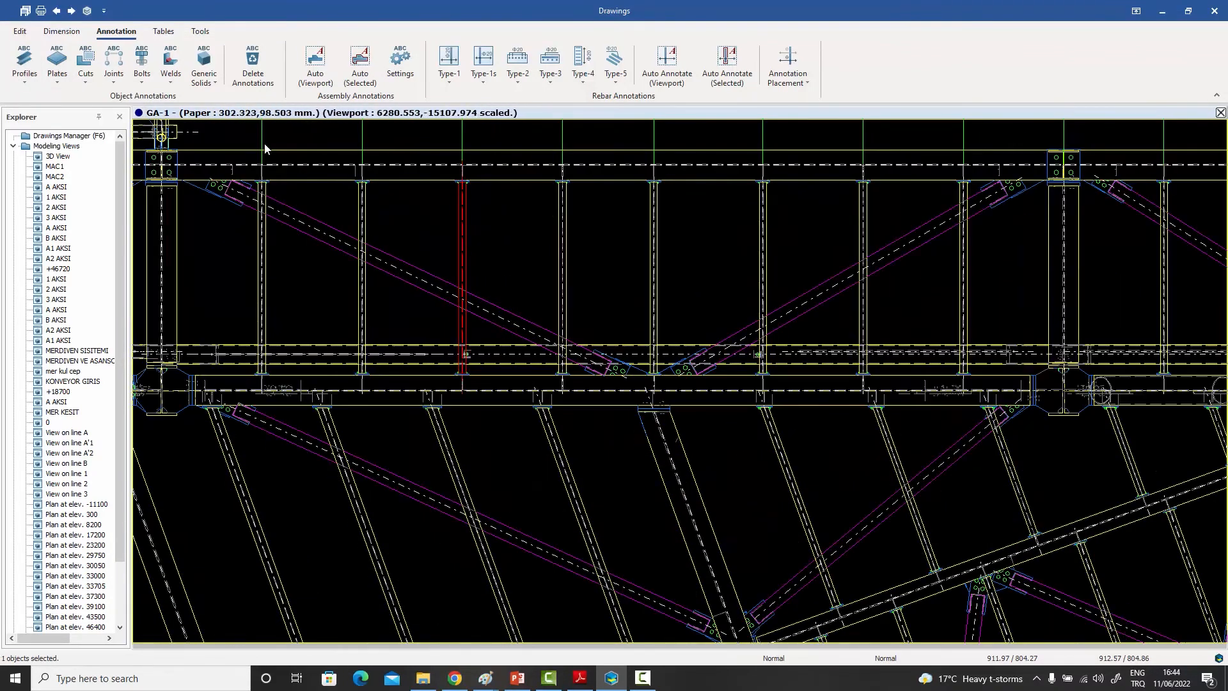
left_click(25, 78)
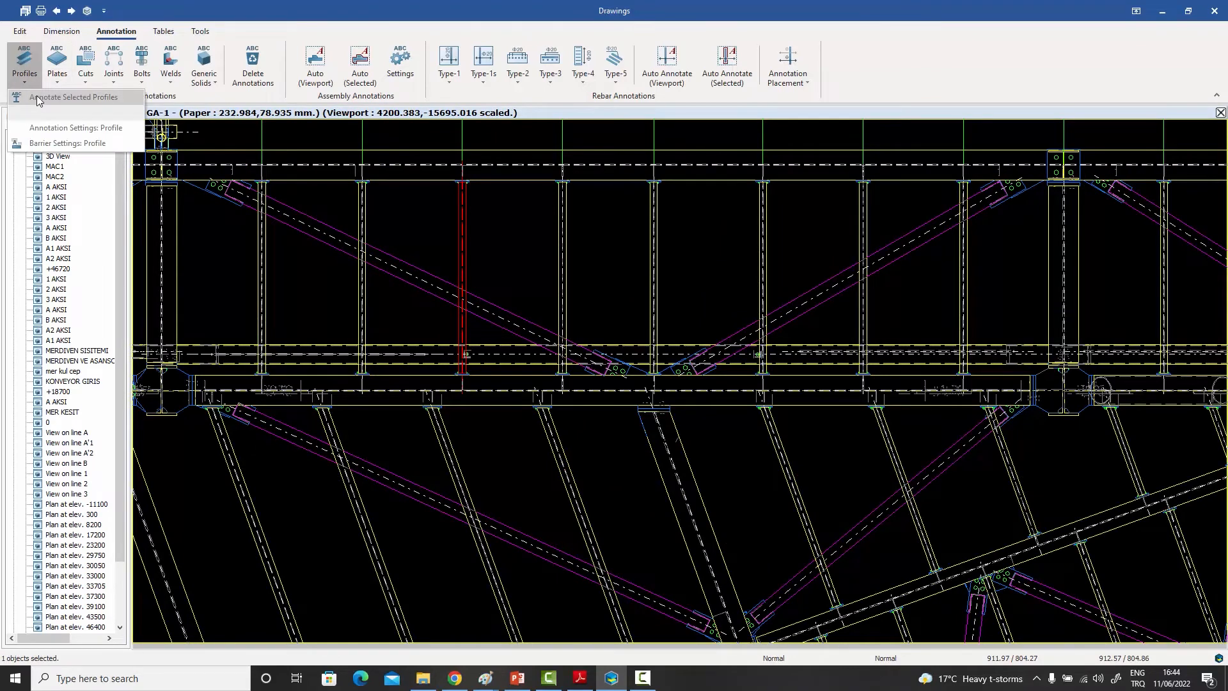
left_click(38, 99)
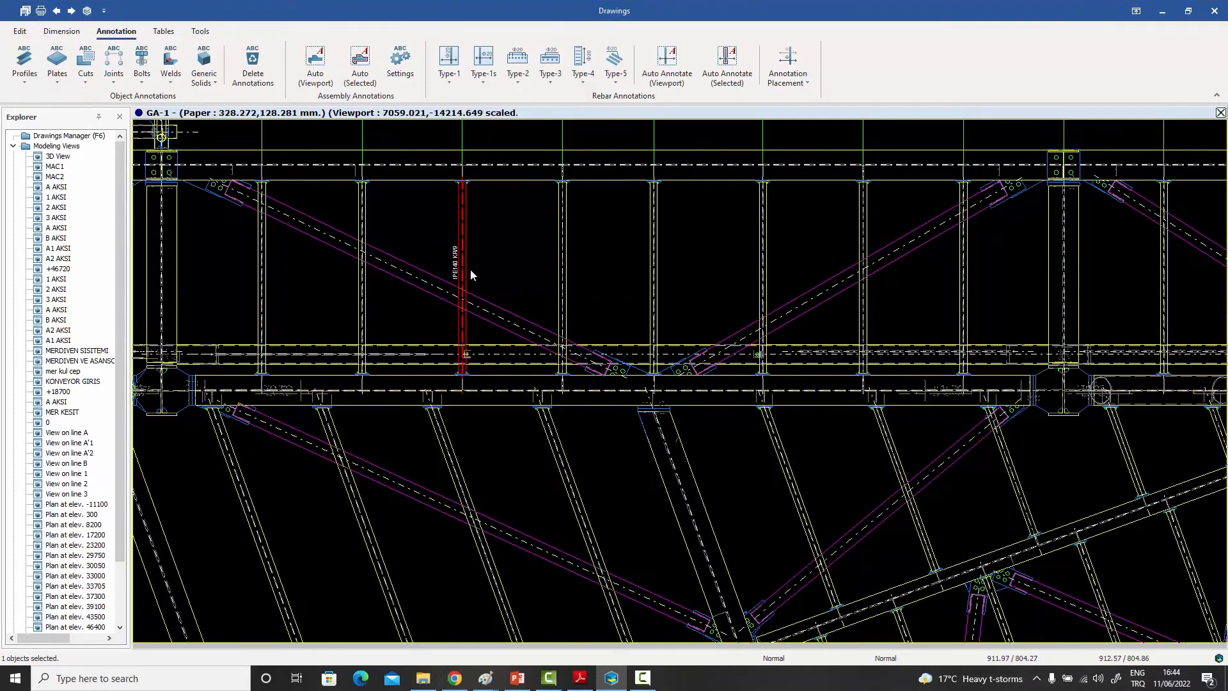
scroll(467, 269, "up", 5)
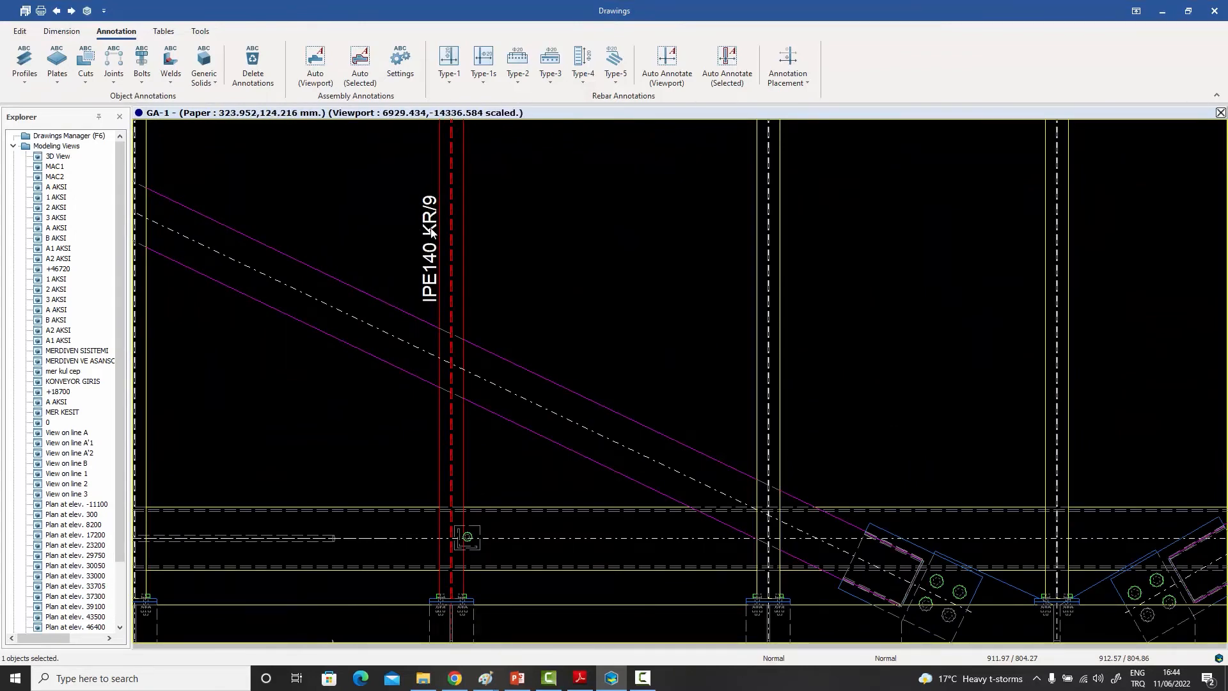
Step: Select the next three vertical beams in the same upper bay and annotate them as selected profiles
scroll(482, 222, "down", 5)
left_click_drag(735, 197, 527, 199)
left_click(28, 81)
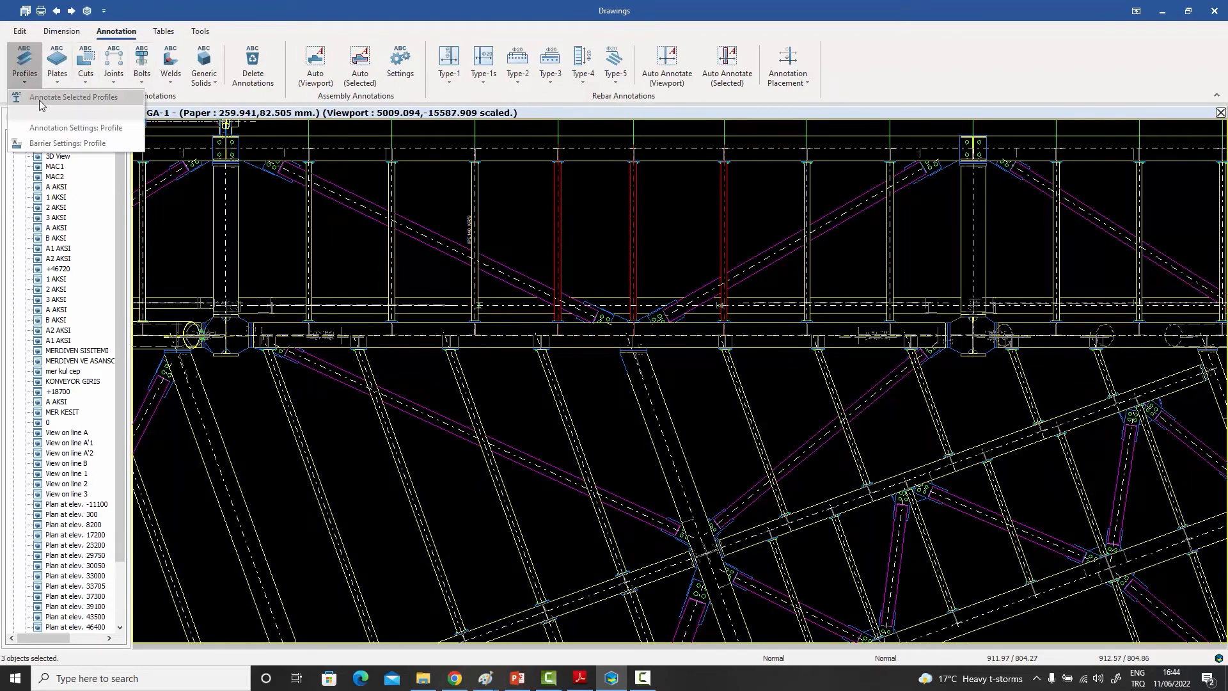
left_click(44, 94)
scroll(605, 252, "up", 5)
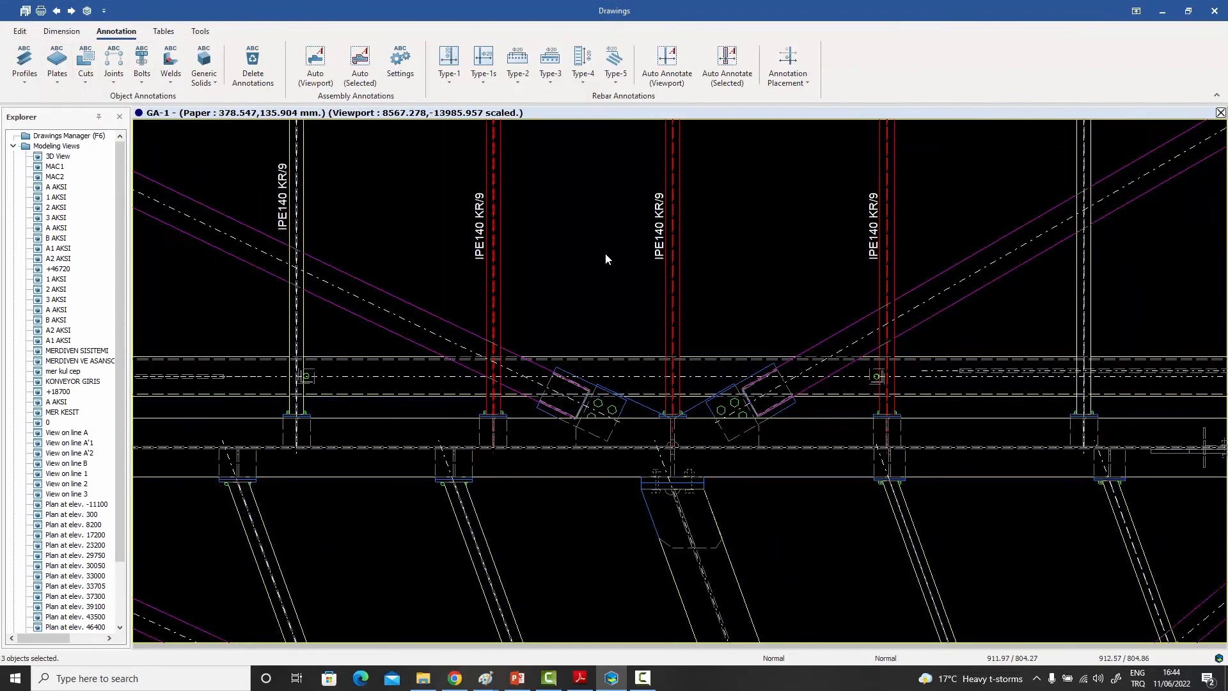
Step: Annotate the two diagonal braces of the upper middle bay together with the vertical beams they cross
scroll(605, 252, "down", 6)
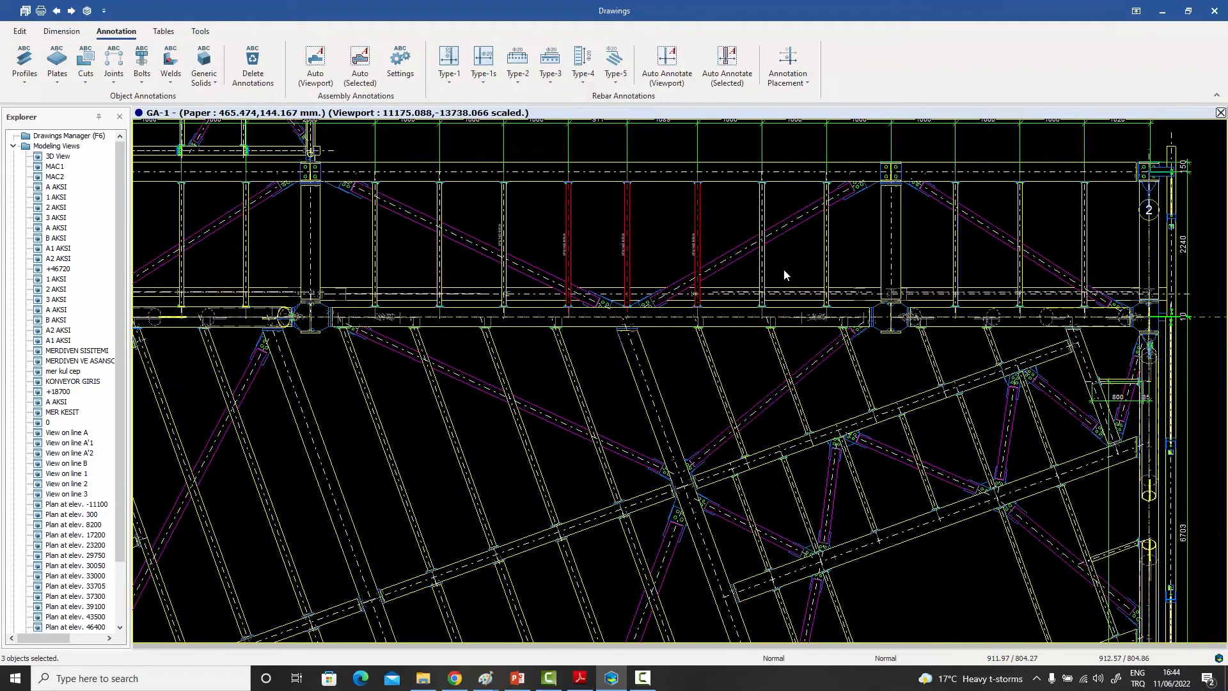
left_click_drag(785, 270, 389, 203)
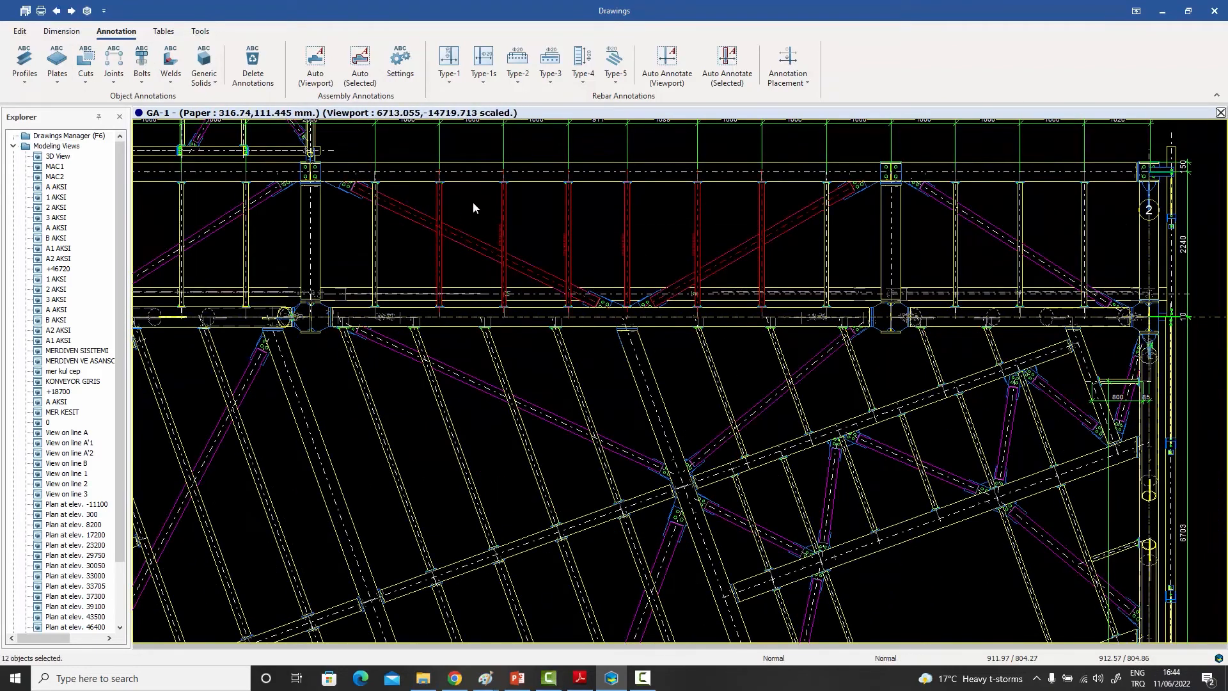
left_click(26, 75)
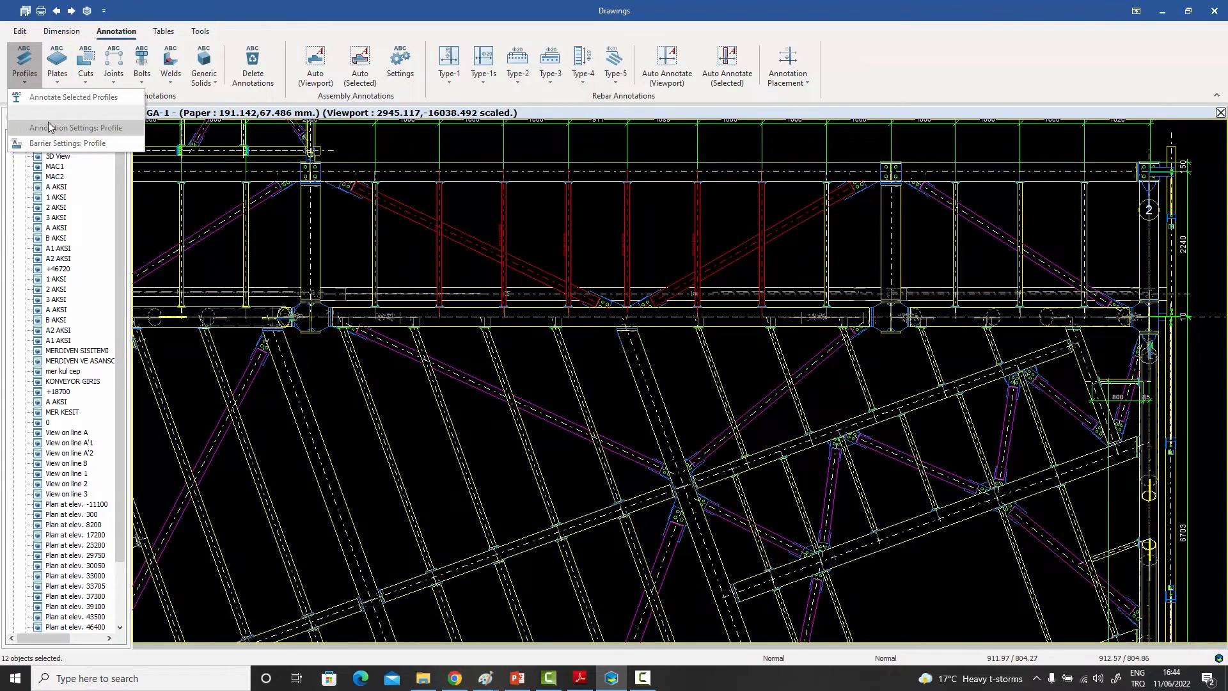
left_click(49, 97)
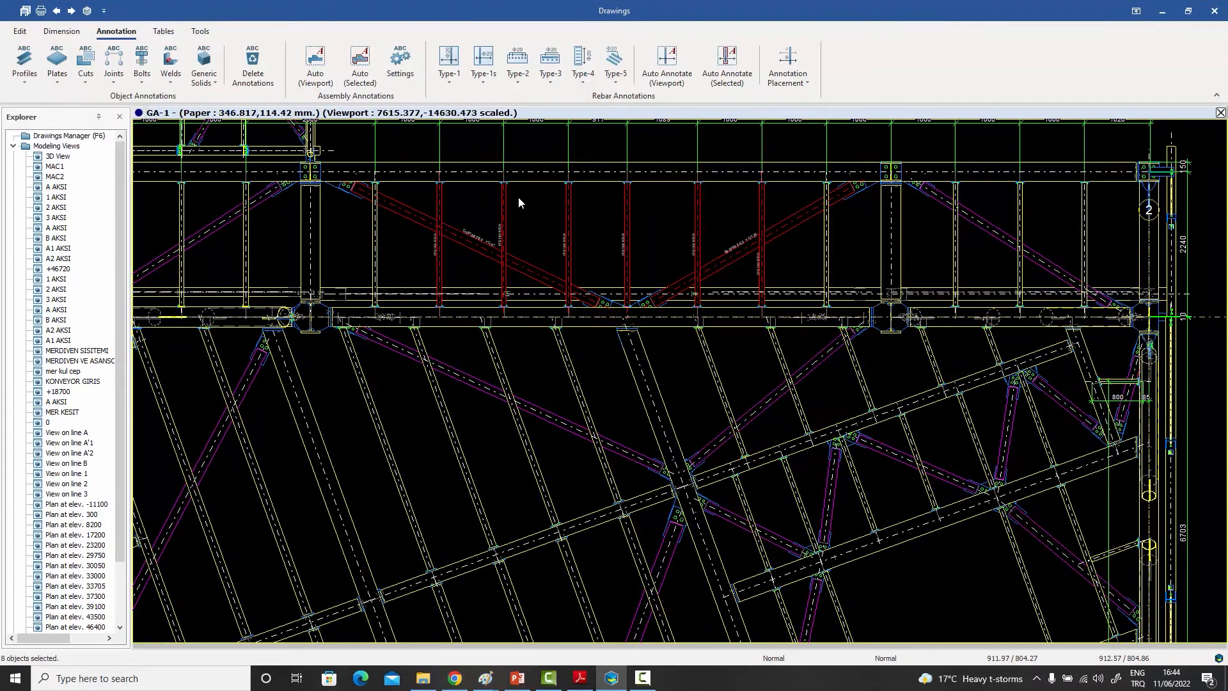
left_click(544, 233)
scroll(502, 243, "up", 2)
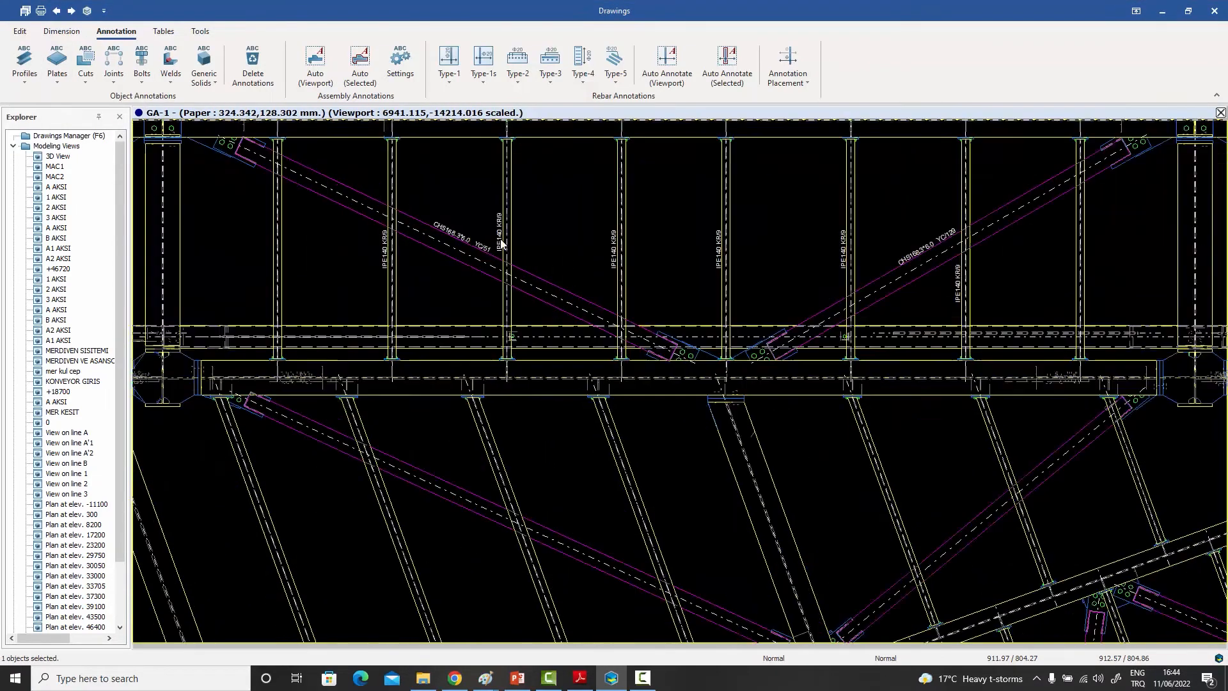
scroll(502, 243, "up", 1)
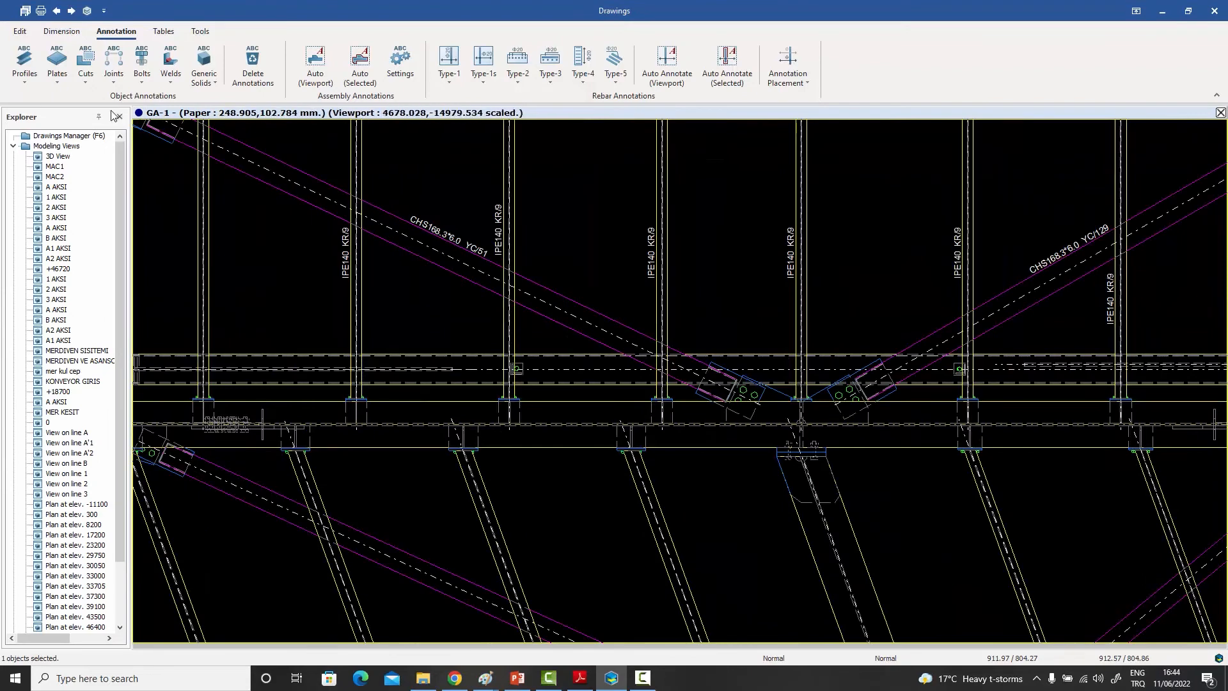
Step: Review the barrier settings for profile annotations and close them without changes
left_click(25, 64)
left_click(56, 149)
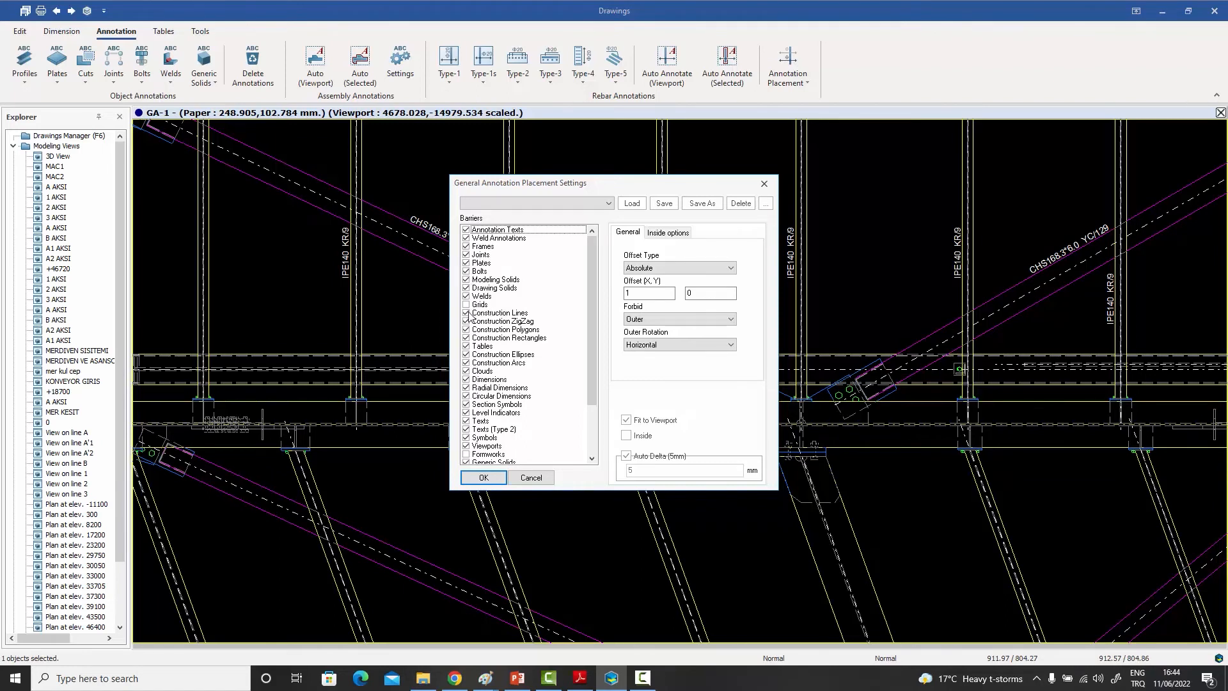
left_click(531, 478)
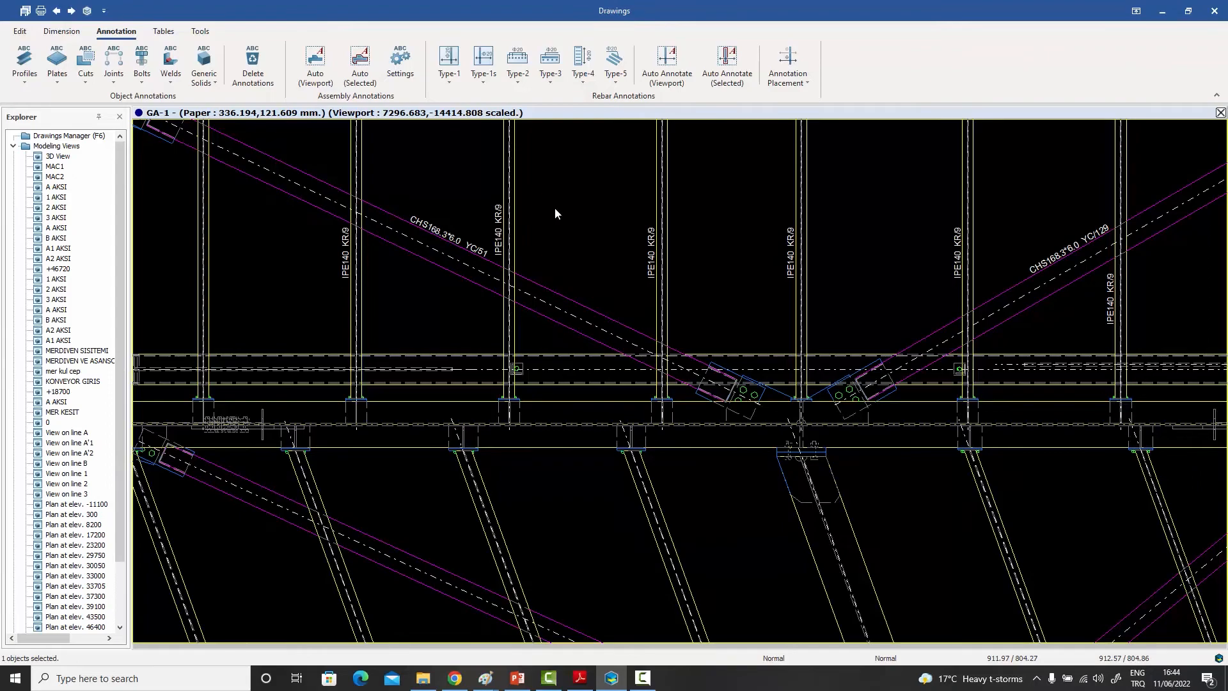
Step: Automatically annotate the whole viewport of the plan at elevation 23200
scroll(551, 281, "down", 3)
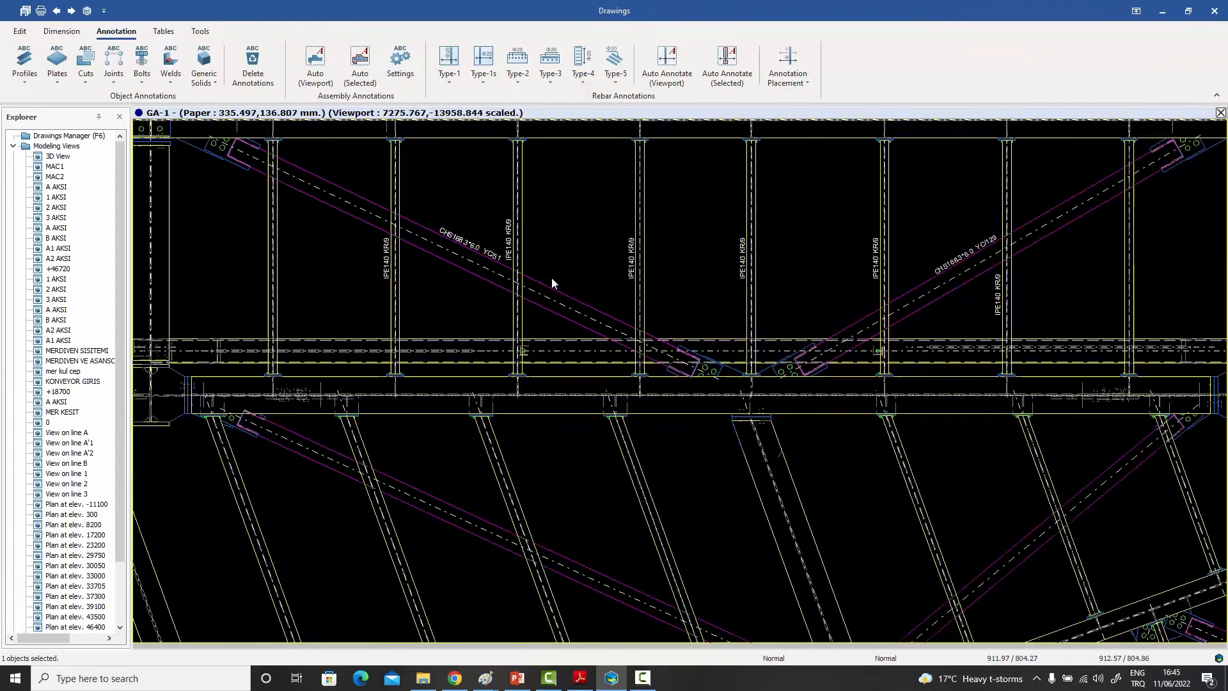
scroll(549, 275, "down", 5)
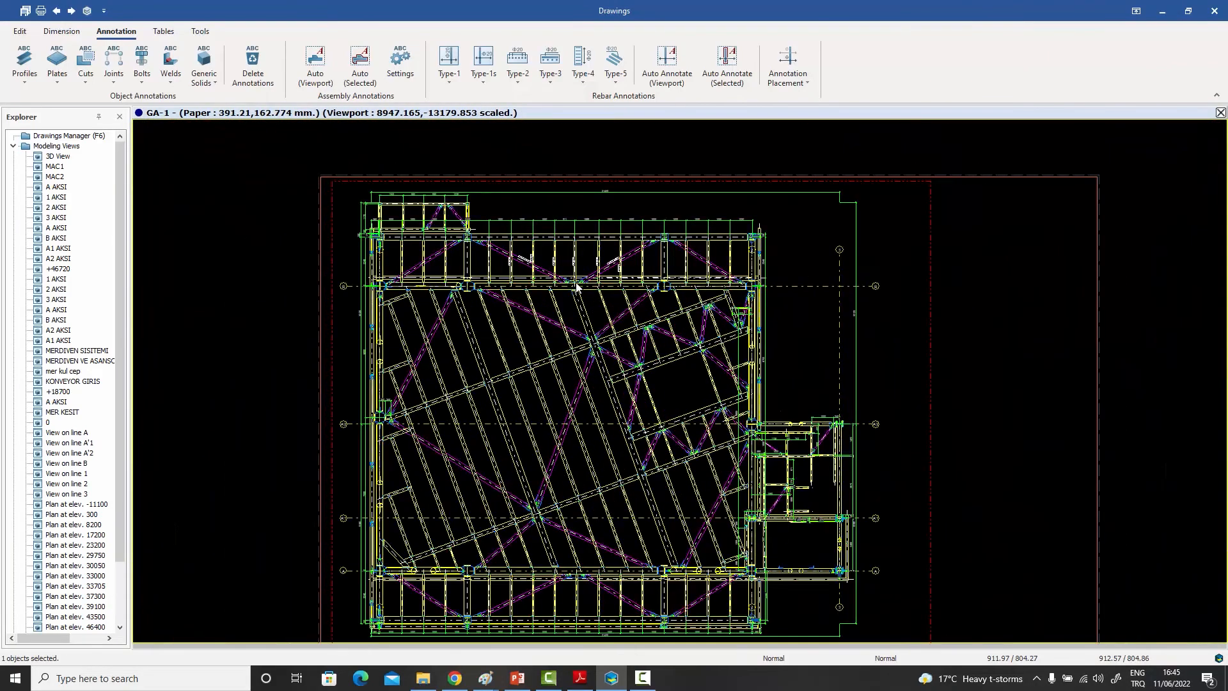
scroll(577, 274, "down", 2)
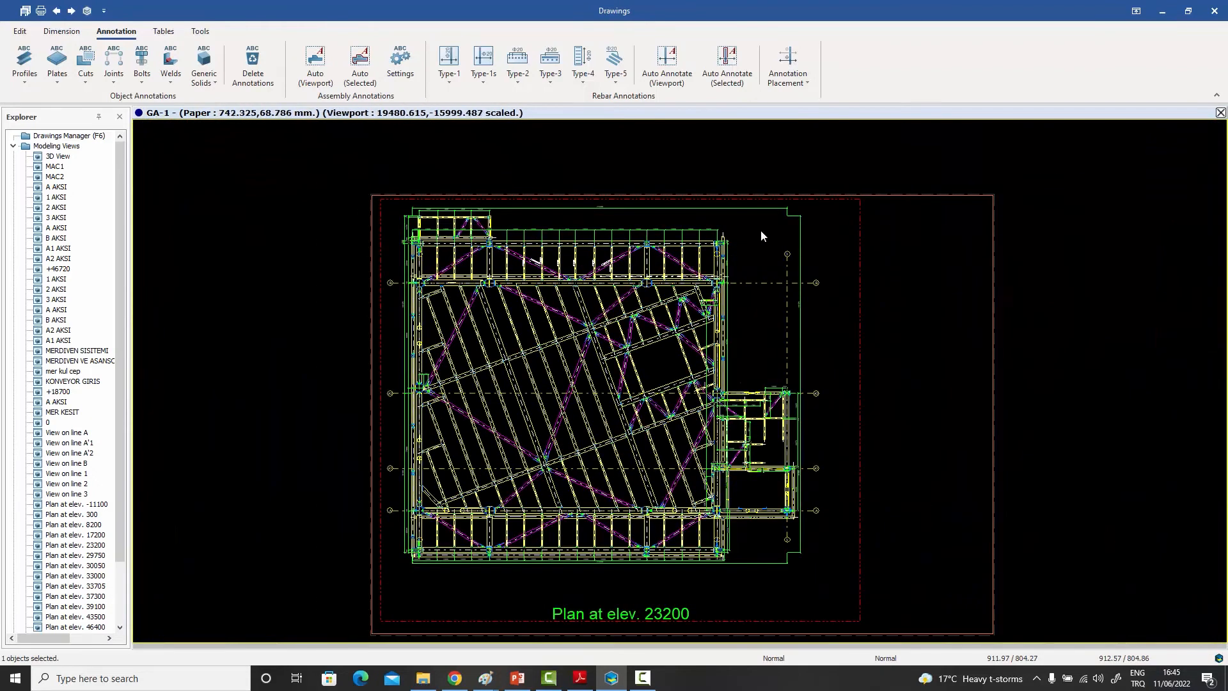
left_click(320, 62)
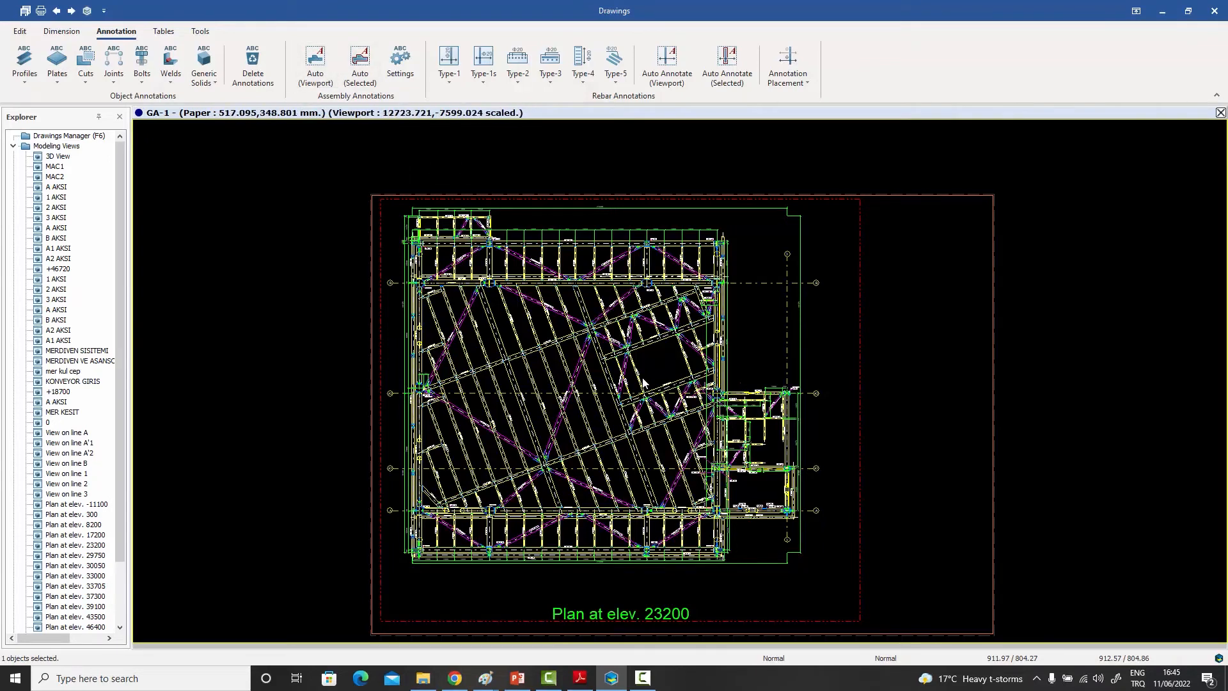
Step: Examine the automatically placed profile annotations across the plan, from the upper edge to the skewed beams and lower bays
scroll(533, 301, "up", 6)
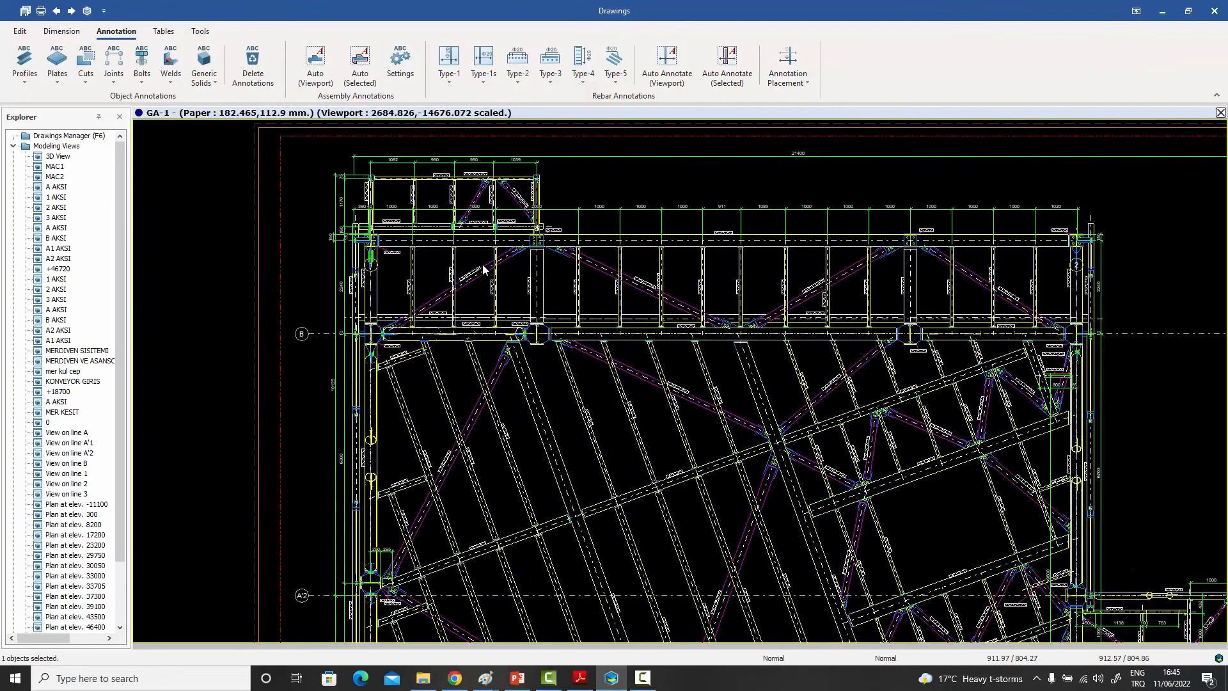
mouse_move(506, 299)
middle_mouse_down()
mouse_move(259, 287)
mouse_move(593, 531)
mouse_move(683, 557)
mouse_move(568, 419)
mouse_move(773, 403)
mouse_move(499, 212)
middle_mouse_up()
scroll(773, 403, "down", 2)
middle_click_drag(770, 396, 420, 185)
middle_click_drag(713, 422, 569, 269)
middle_click_drag(644, 376, 458, 273)
middle_click_drag(771, 390, 558, 302)
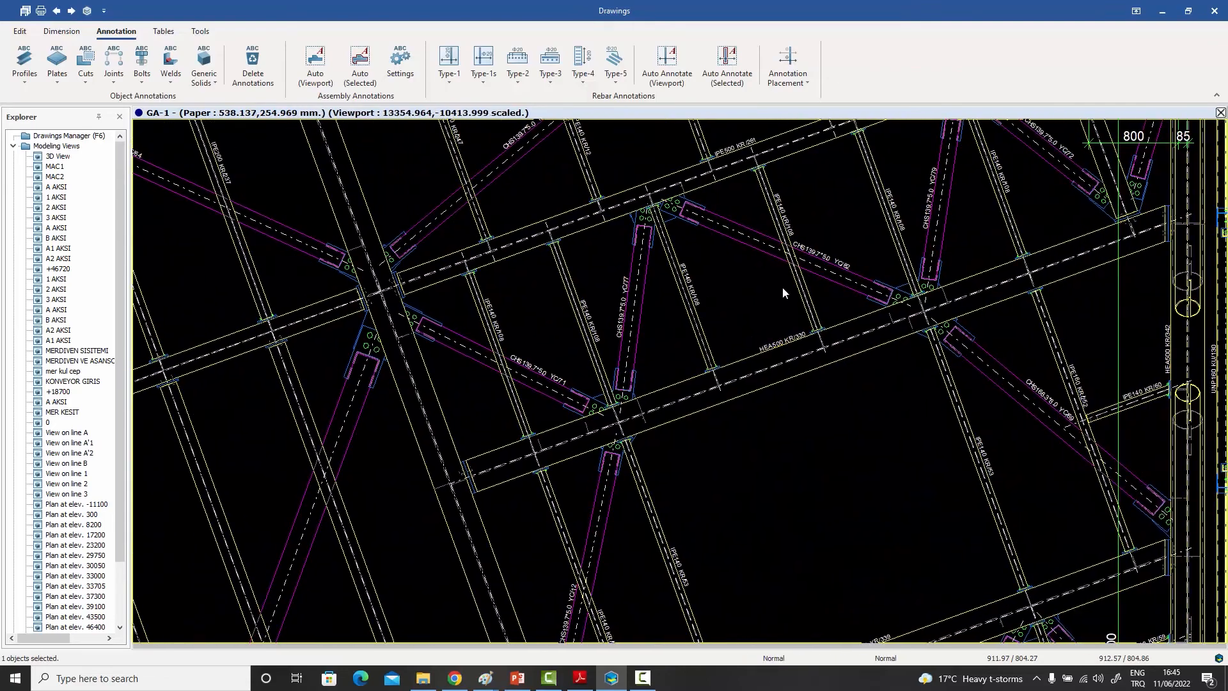
middle_click_drag(782, 286, 542, 393)
mouse_move(739, 368)
middle_mouse_down()
mouse_move(627, 420)
mouse_move(625, 454)
mouse_move(660, 200)
middle_mouse_up()
mouse_move(697, 477)
middle_mouse_down()
mouse_move(712, 308)
mouse_move(642, 238)
middle_mouse_up()
mouse_move(667, 363)
middle_mouse_down()
mouse_move(568, 363)
mouse_move(671, 301)
mouse_move(791, 332)
middle_mouse_up()
scroll(791, 331, "down", 5)
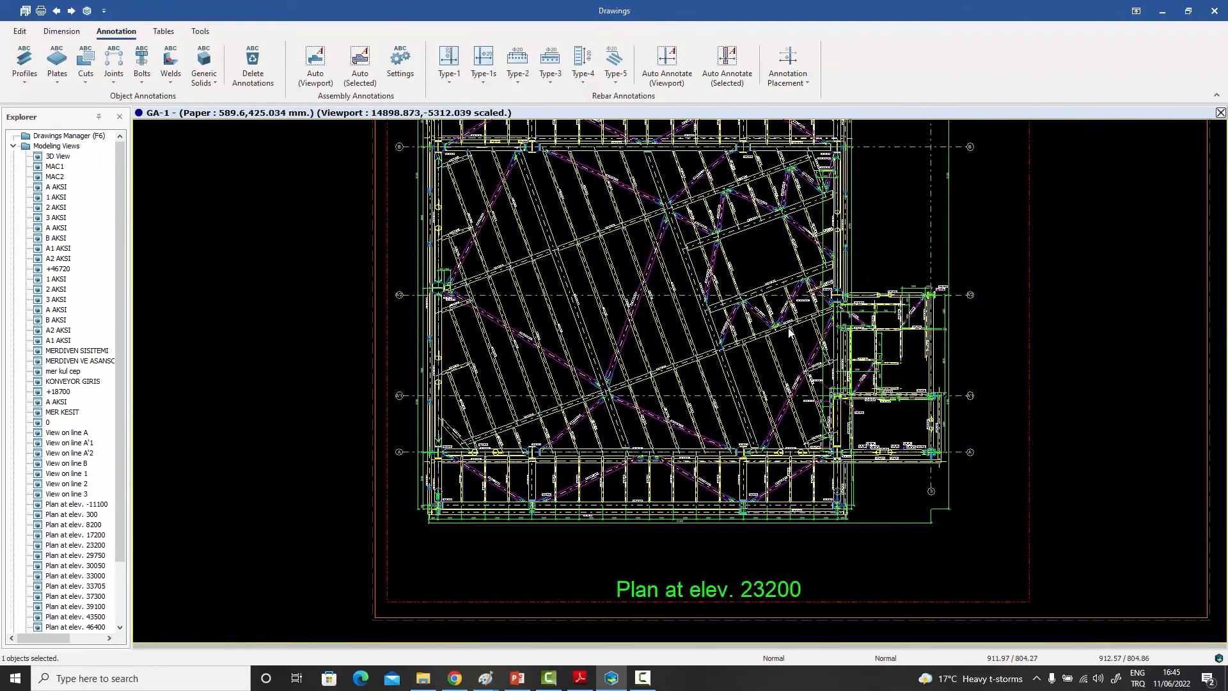
middle_click_drag(778, 322, 746, 416)
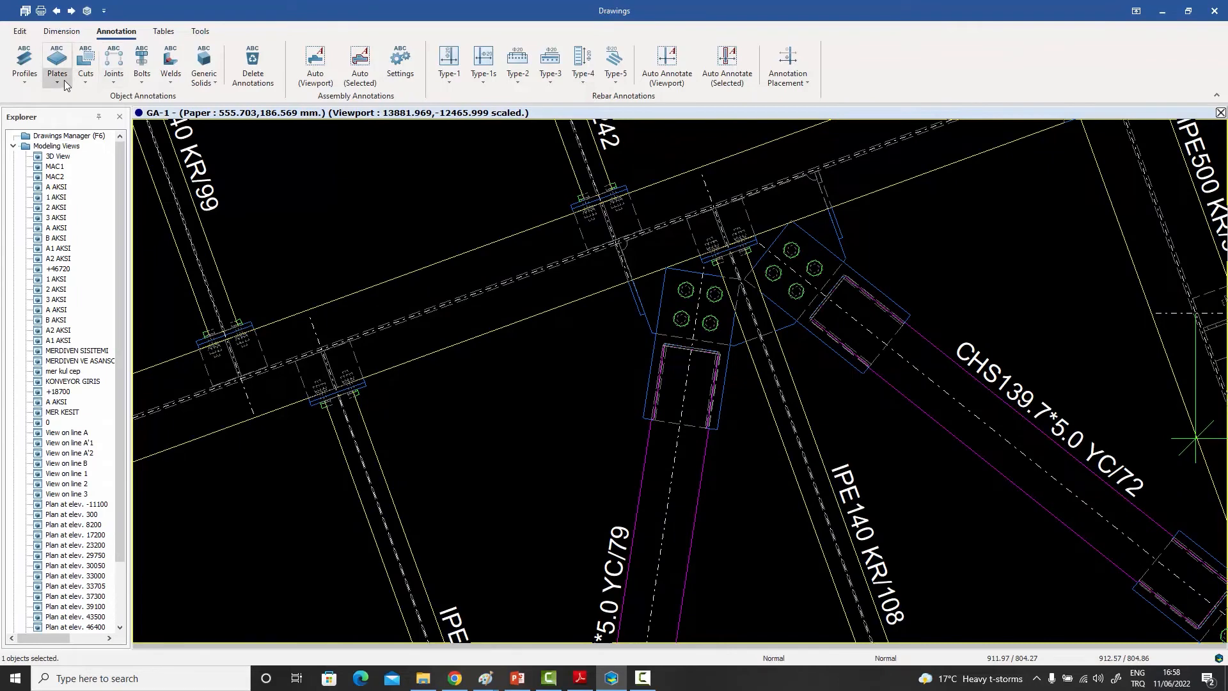
left_click(26, 84)
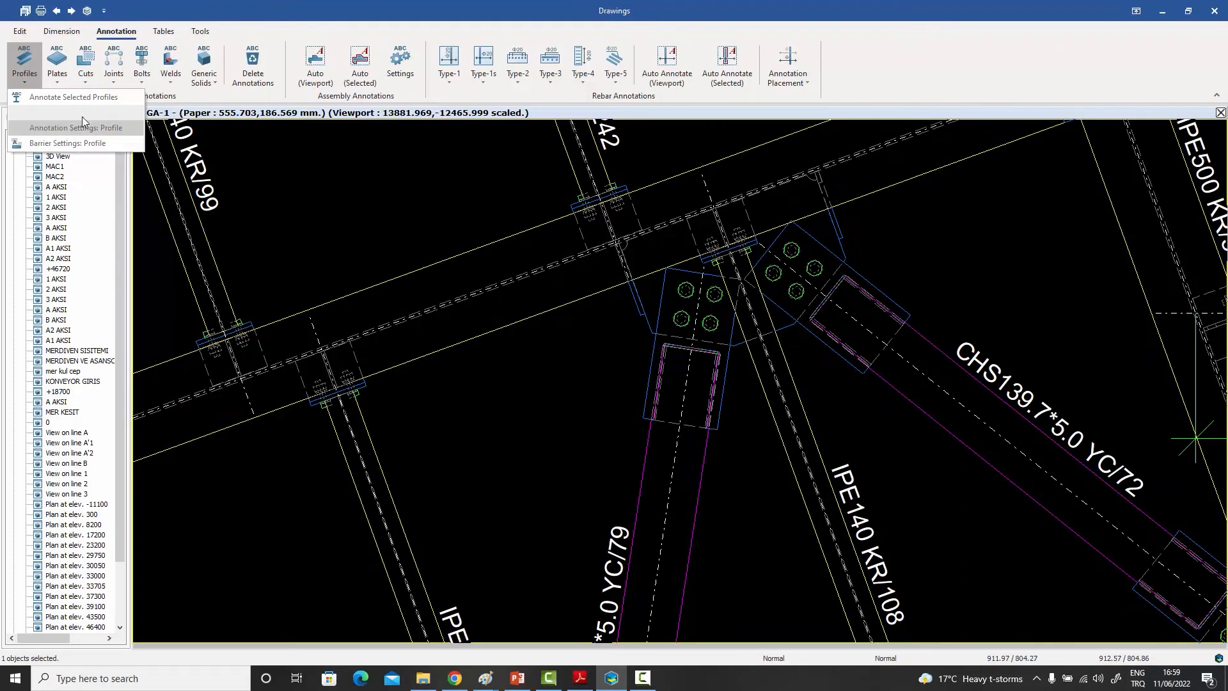
left_click(56, 79)
left_click(57, 79)
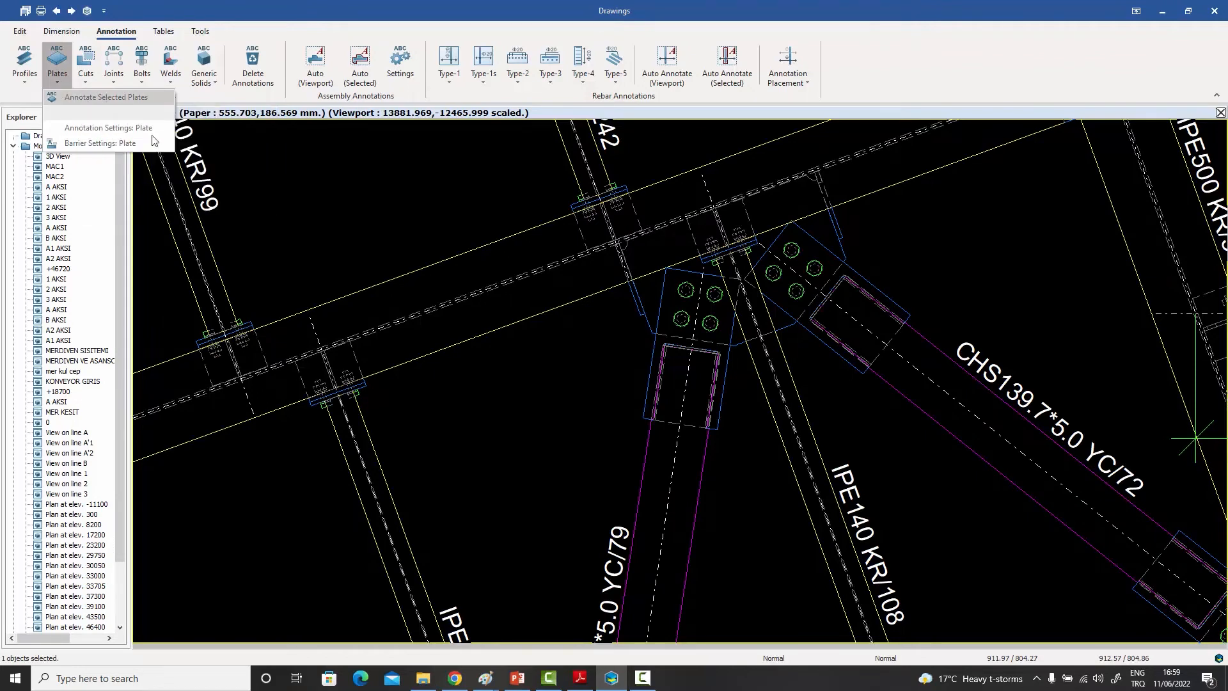
left_click(296, 201)
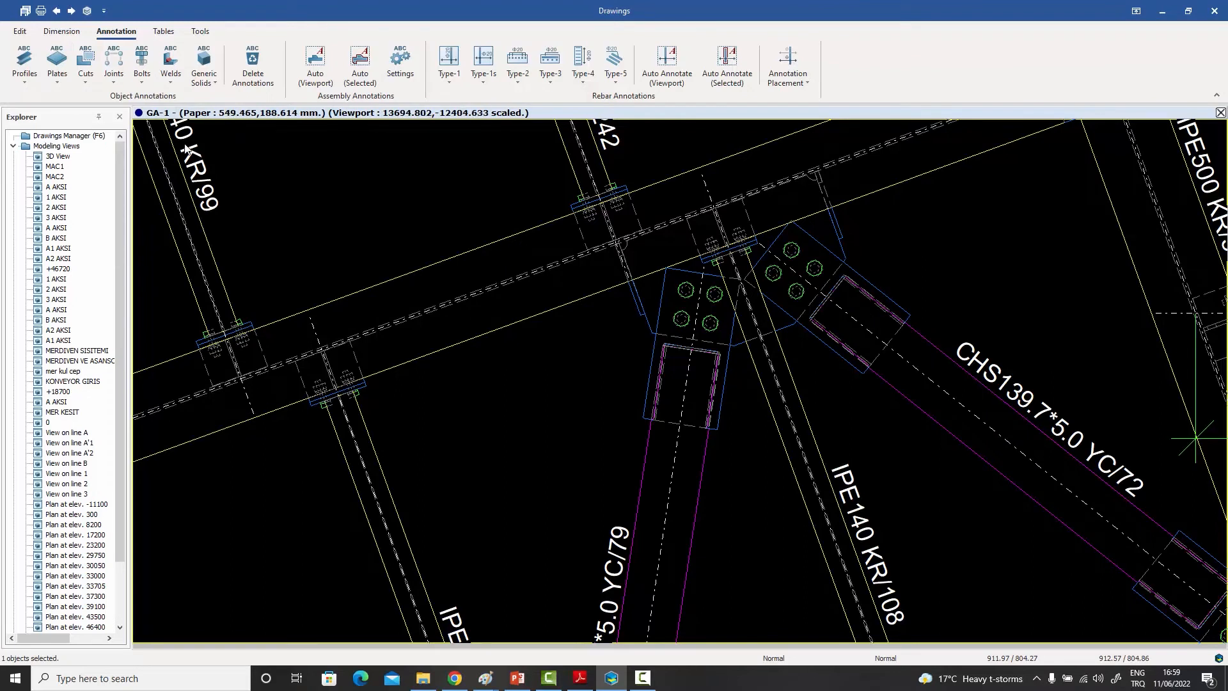
Step: Annotate the plate at the upper end of the YC/79 brace
left_click(652, 361)
left_click(61, 87)
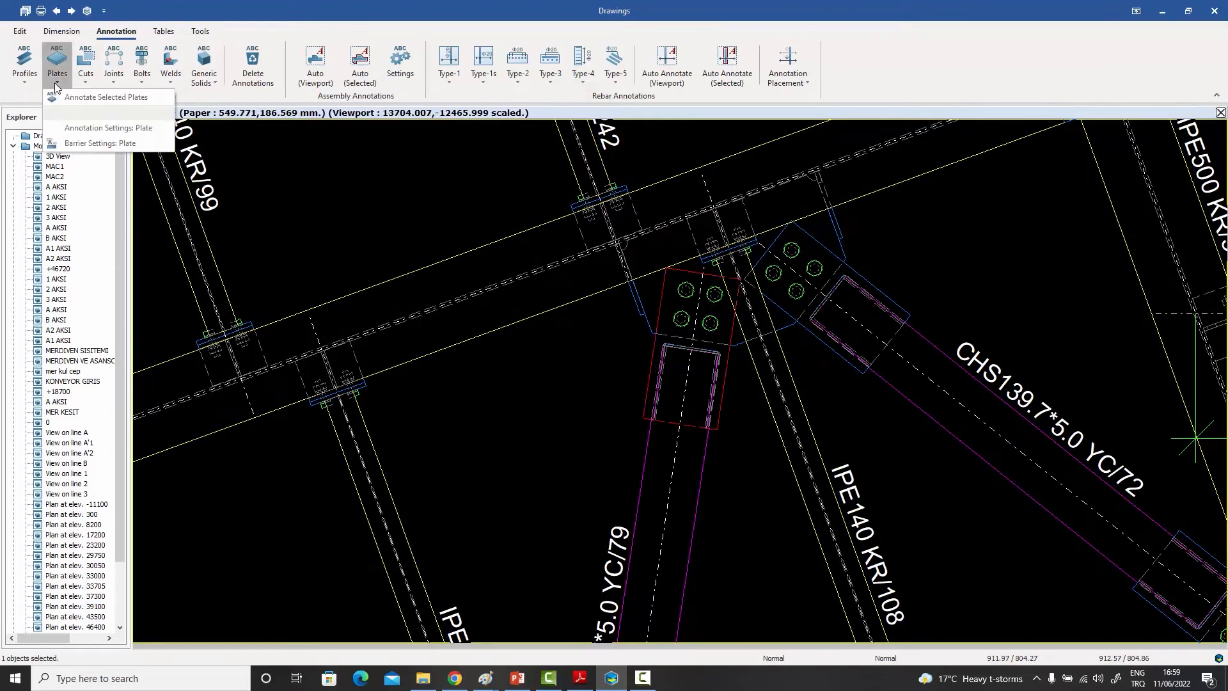
left_click(69, 103)
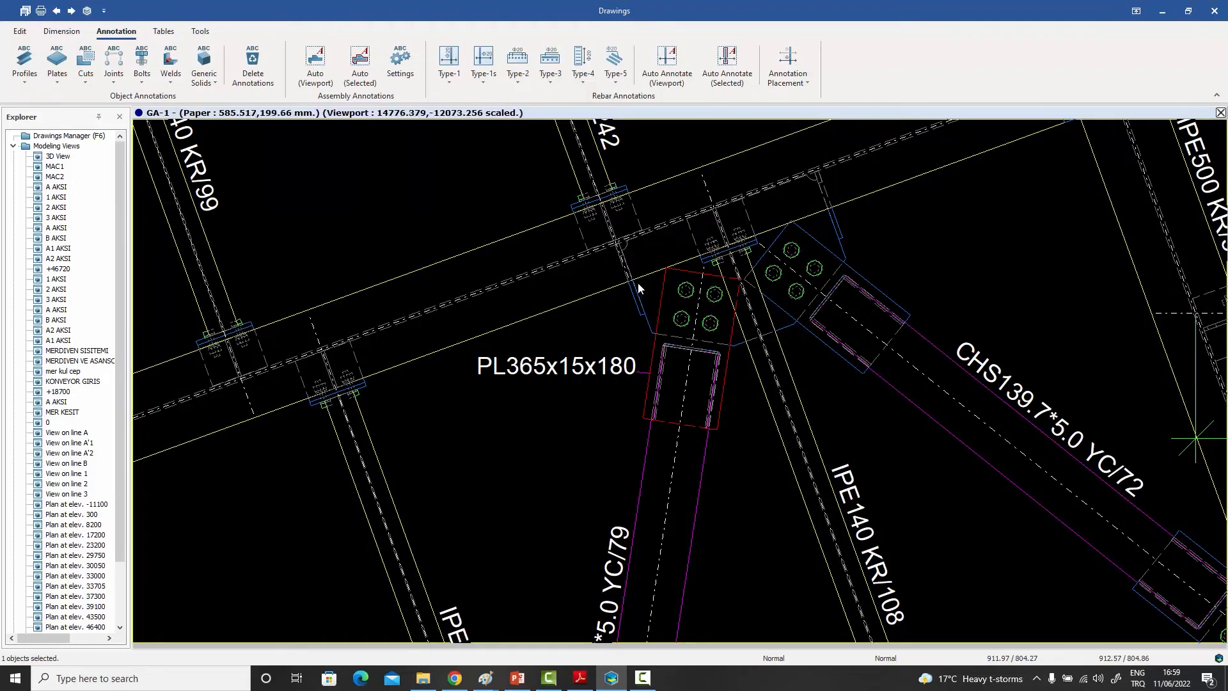
Step: Annotate the four-bolt group on the plate at the upper end of the YC/79 brace
left_click(688, 328)
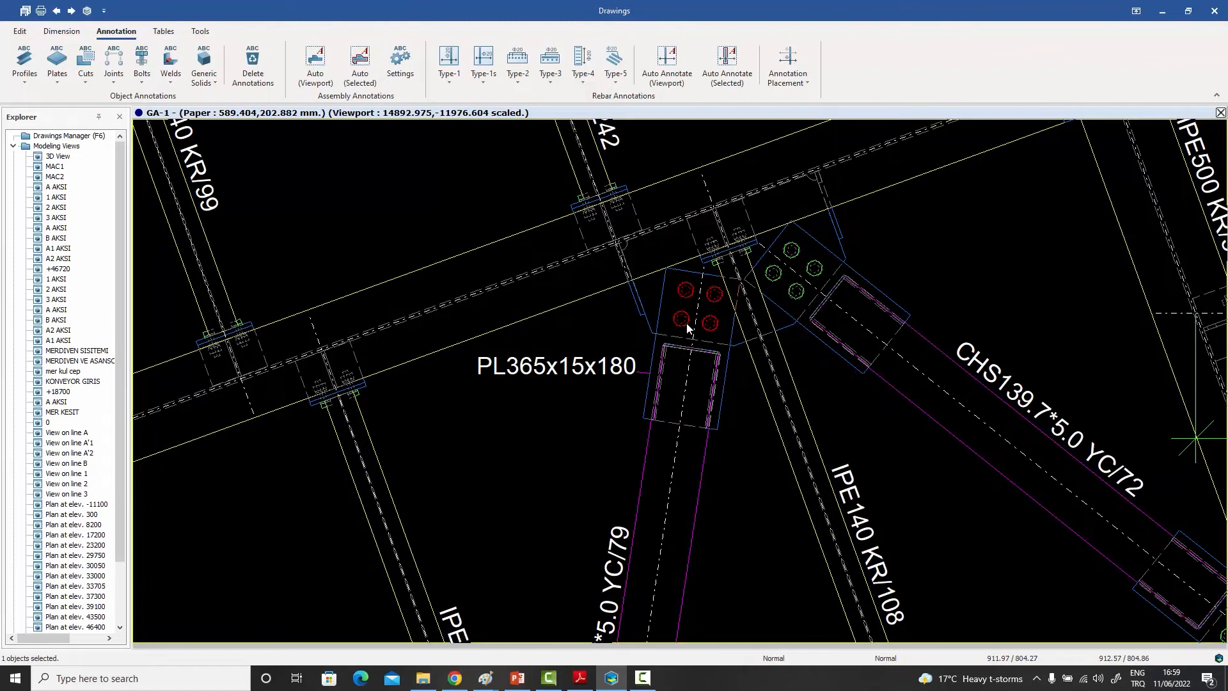
left_click(146, 85)
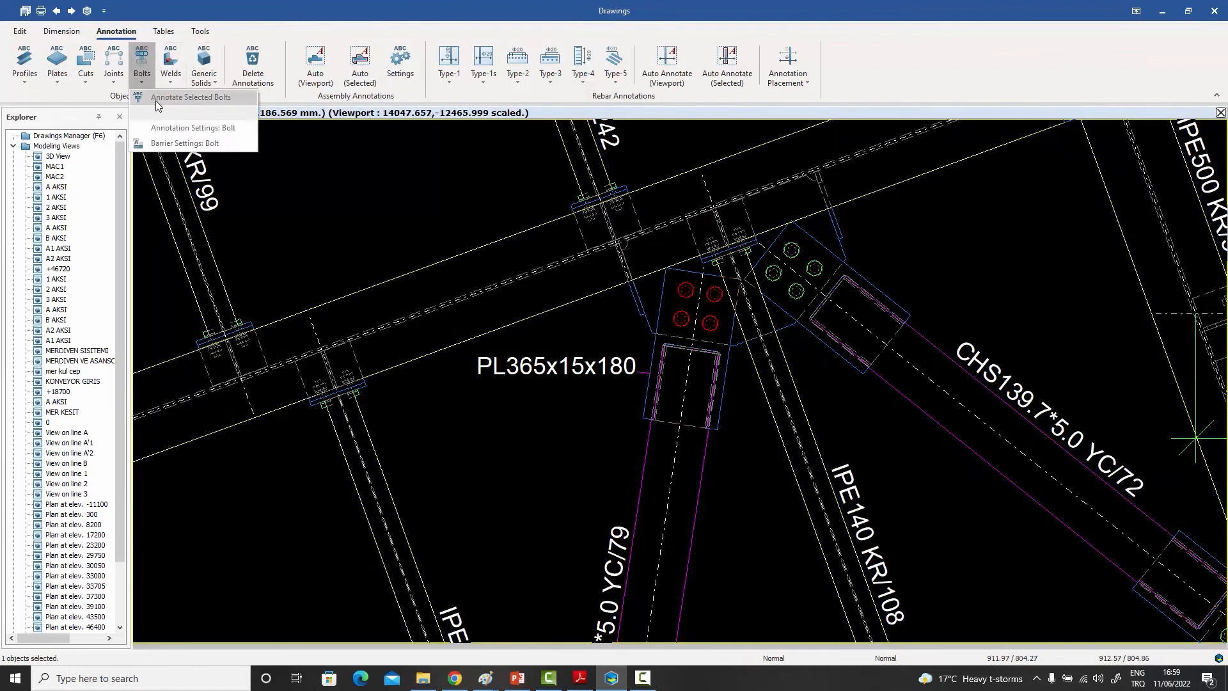
left_click(155, 100)
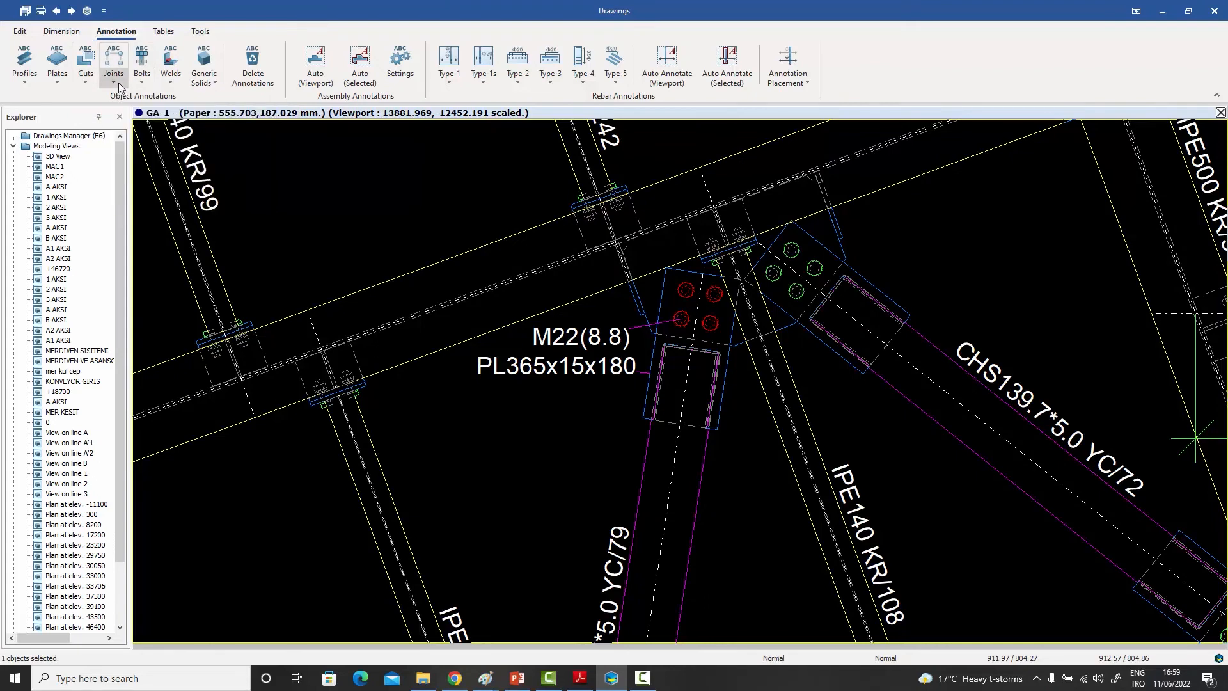
Step: Examine the fields available in the joint annotation settings
left_click(119, 83)
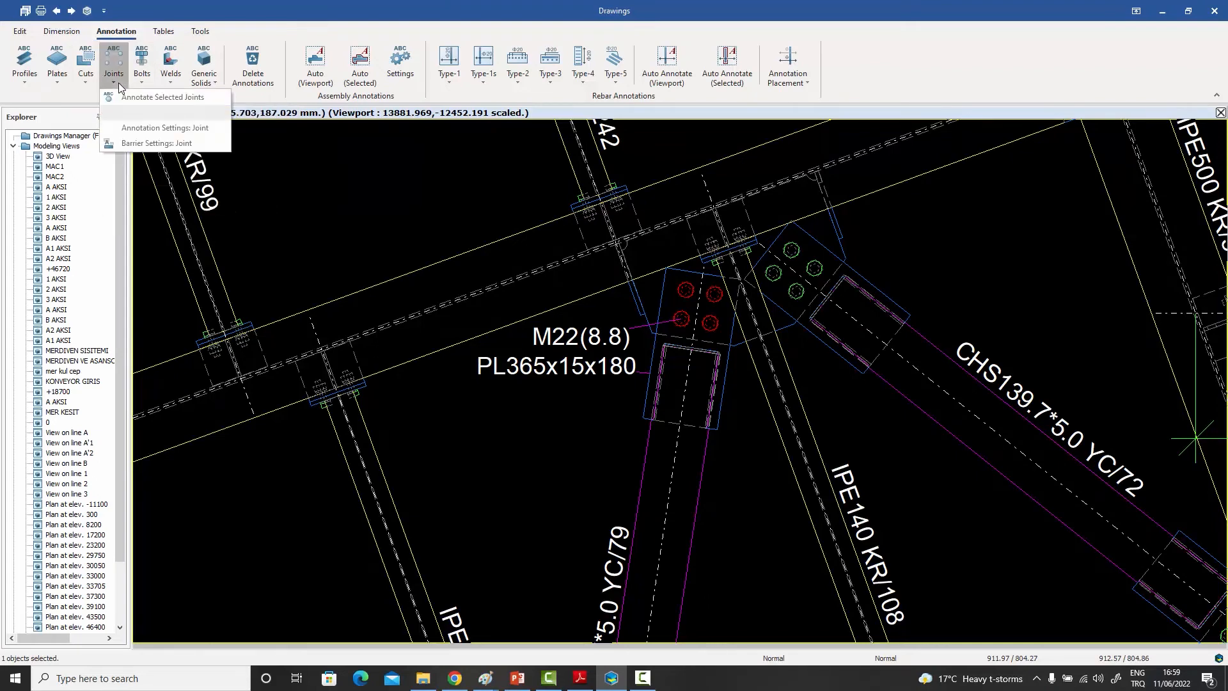
left_click(165, 135)
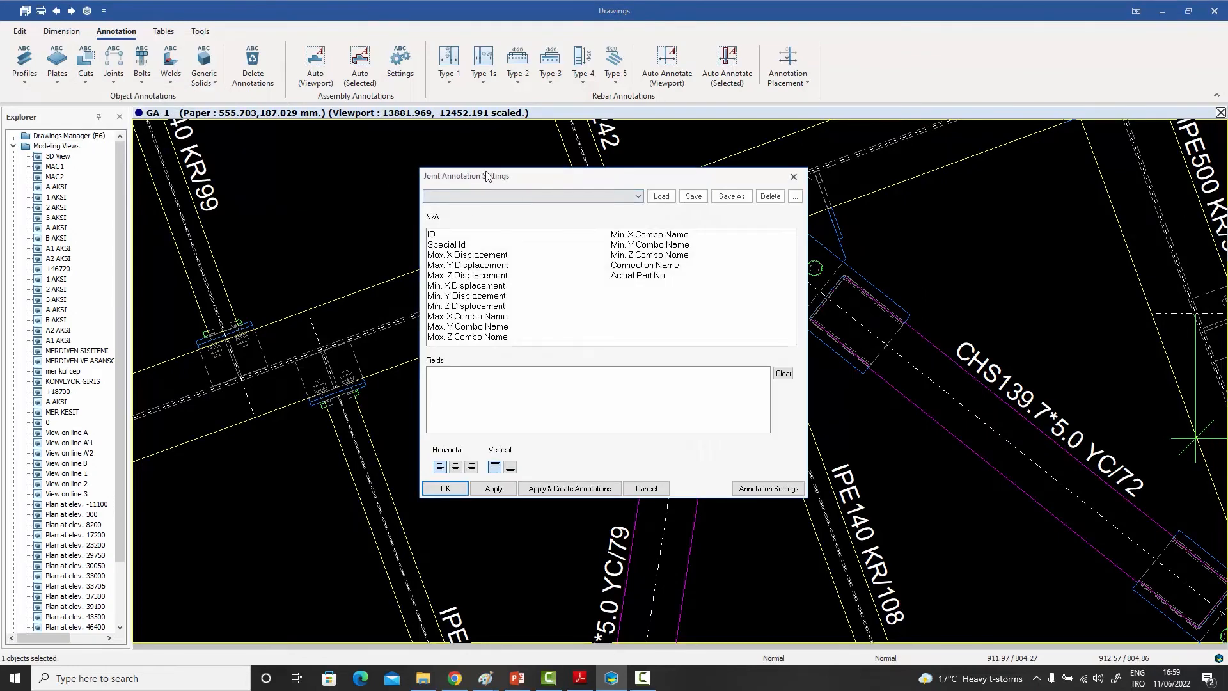
left_click_drag(486, 174, 351, 156)
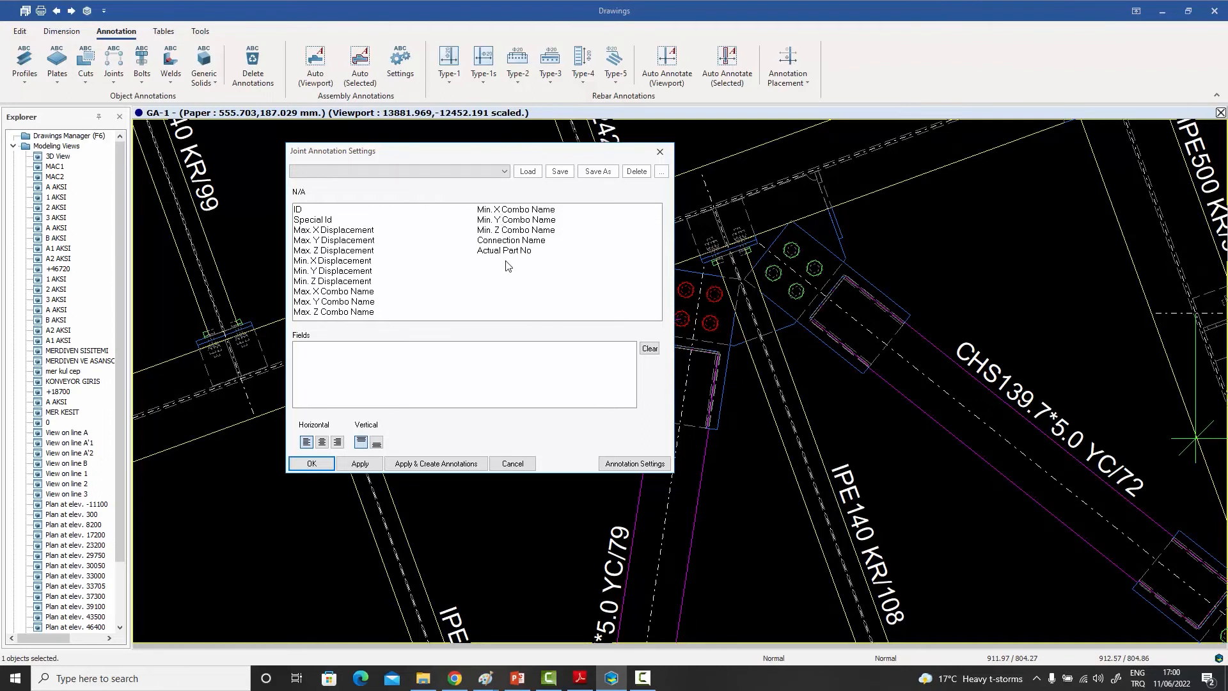
left_click(660, 152)
Step: Try to include the Joint object type in the filter settings of the elevation 23200 plan viewport
scroll(425, 192, "down", 4)
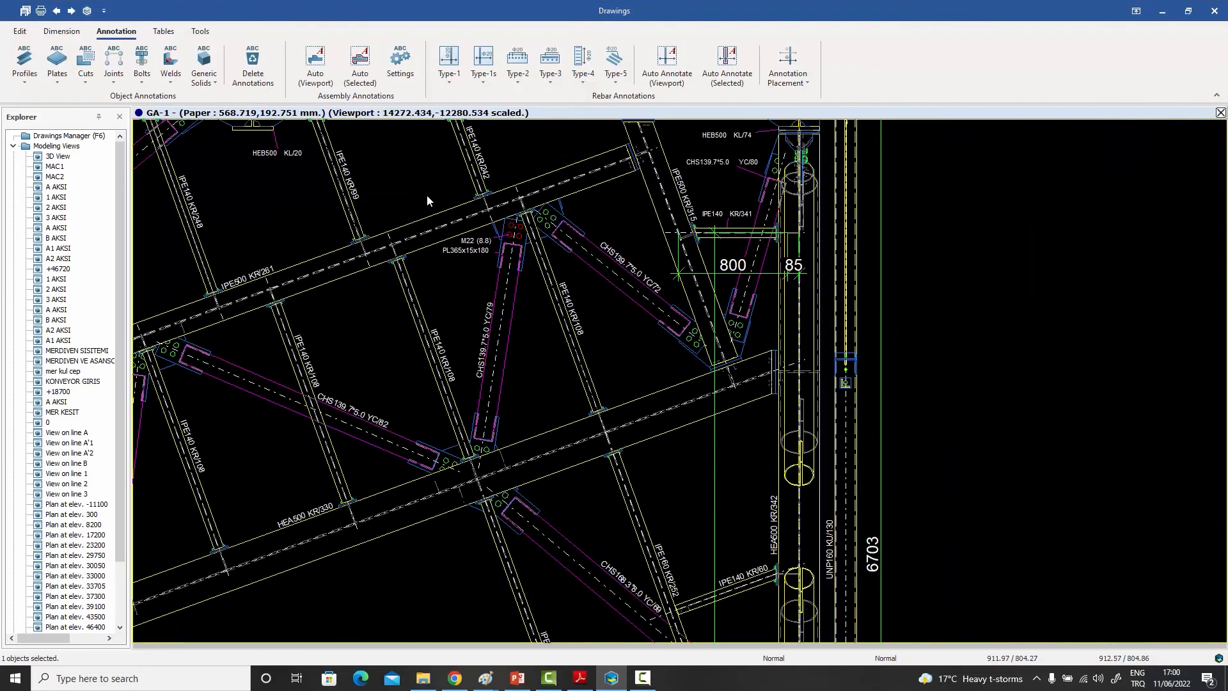
scroll(427, 197, "down", 5)
middle_click_drag(428, 201, 714, 255)
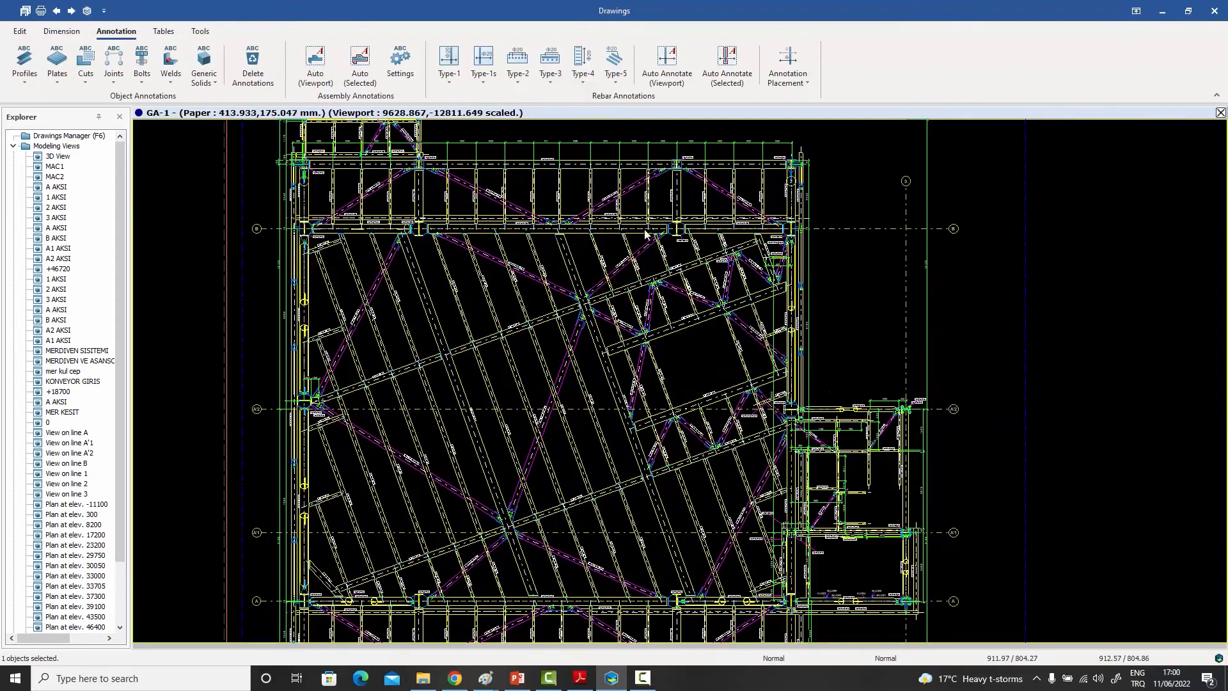
double_click(852, 177)
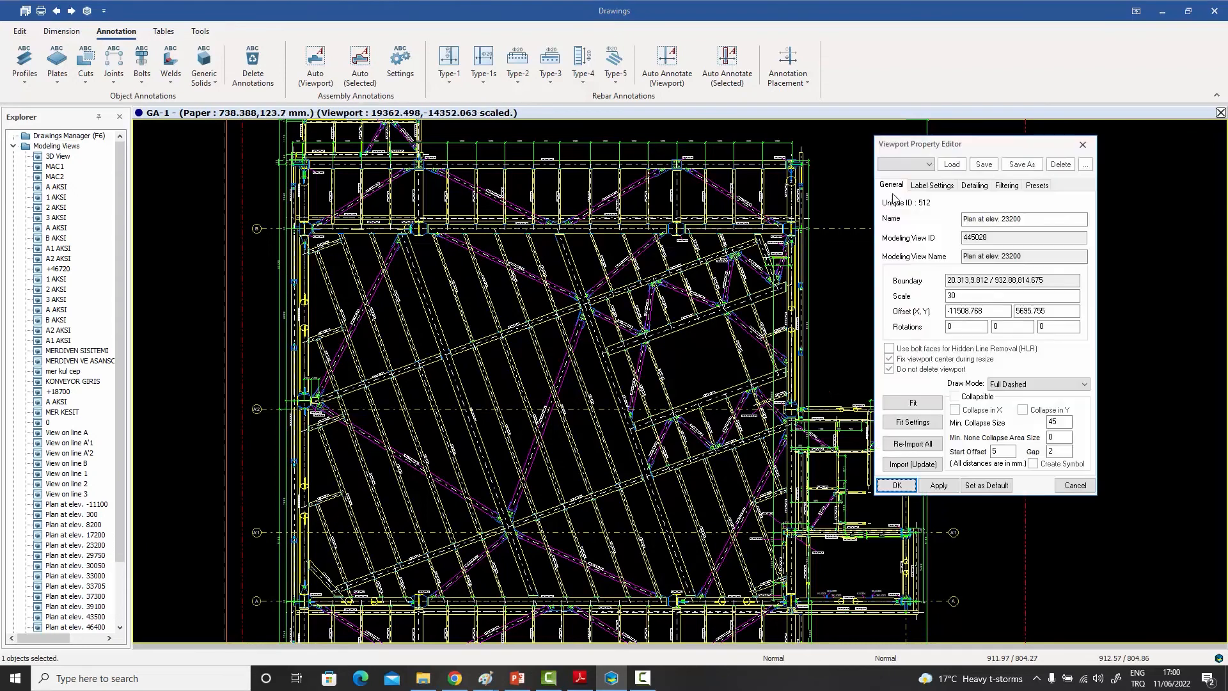
left_click(1007, 186)
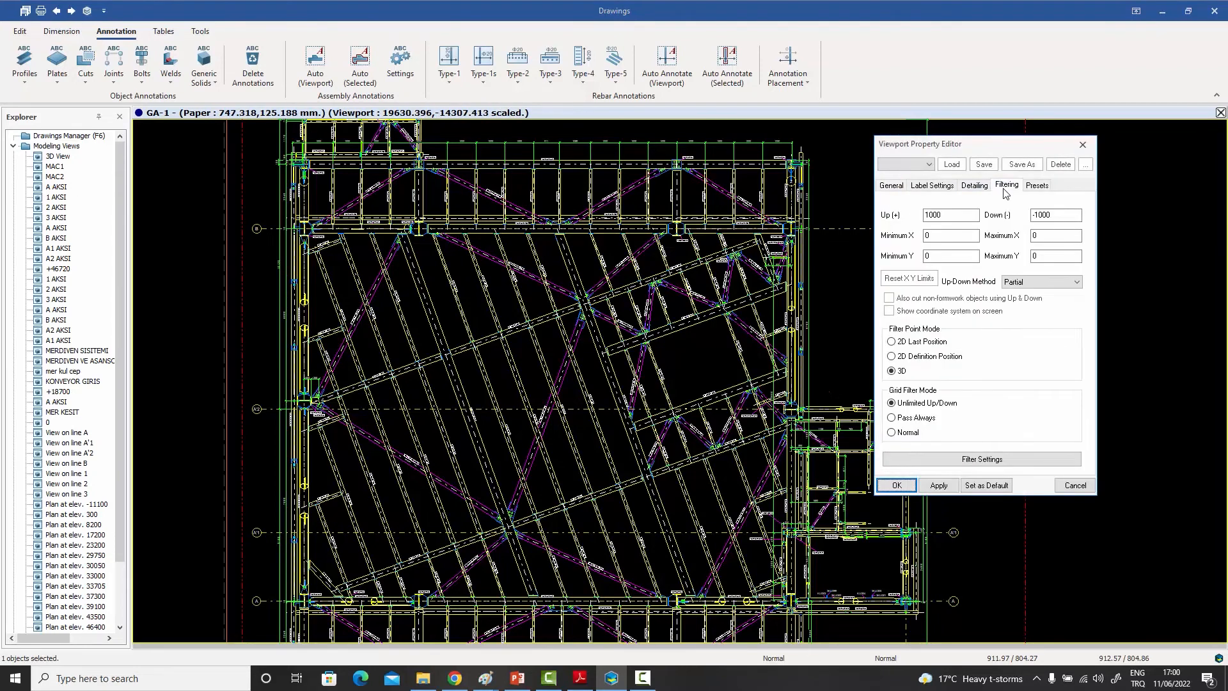
left_click(973, 459)
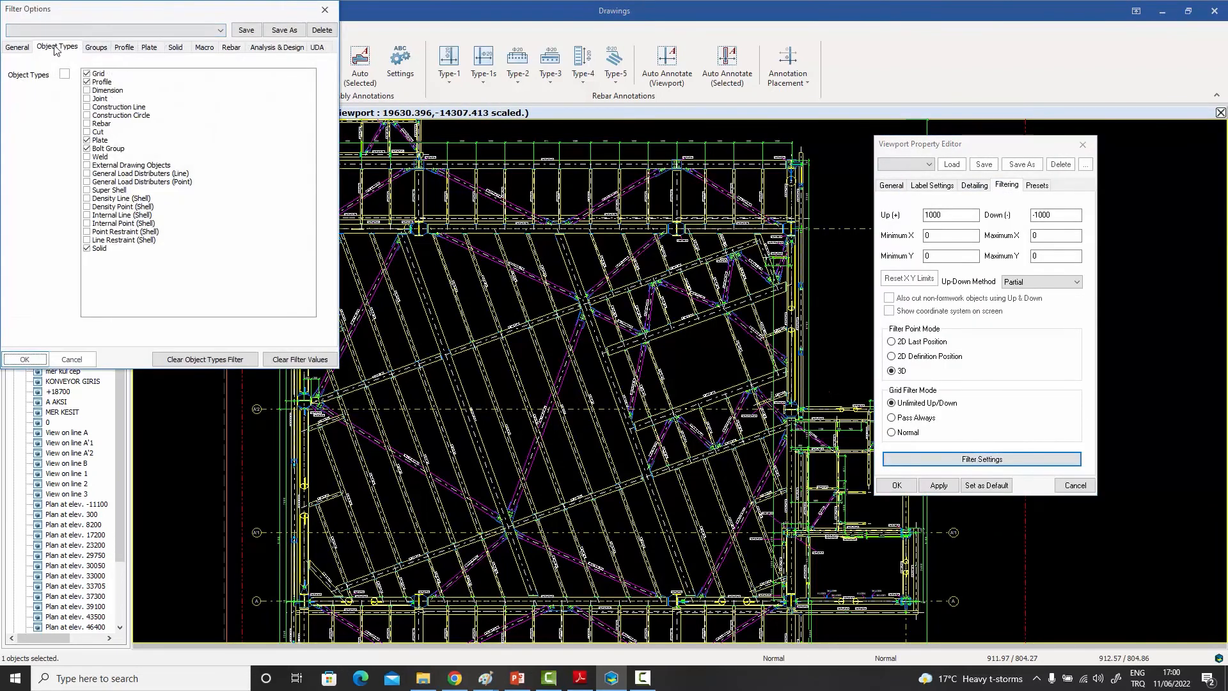
left_click(90, 99)
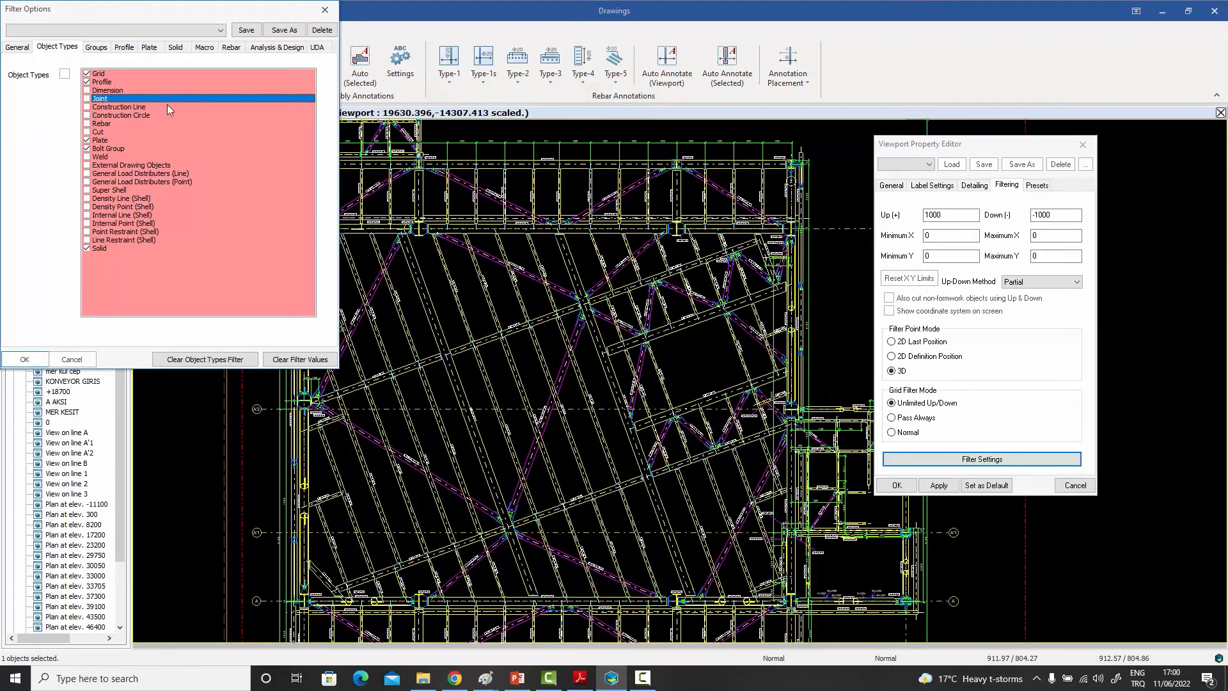
left_click(26, 359)
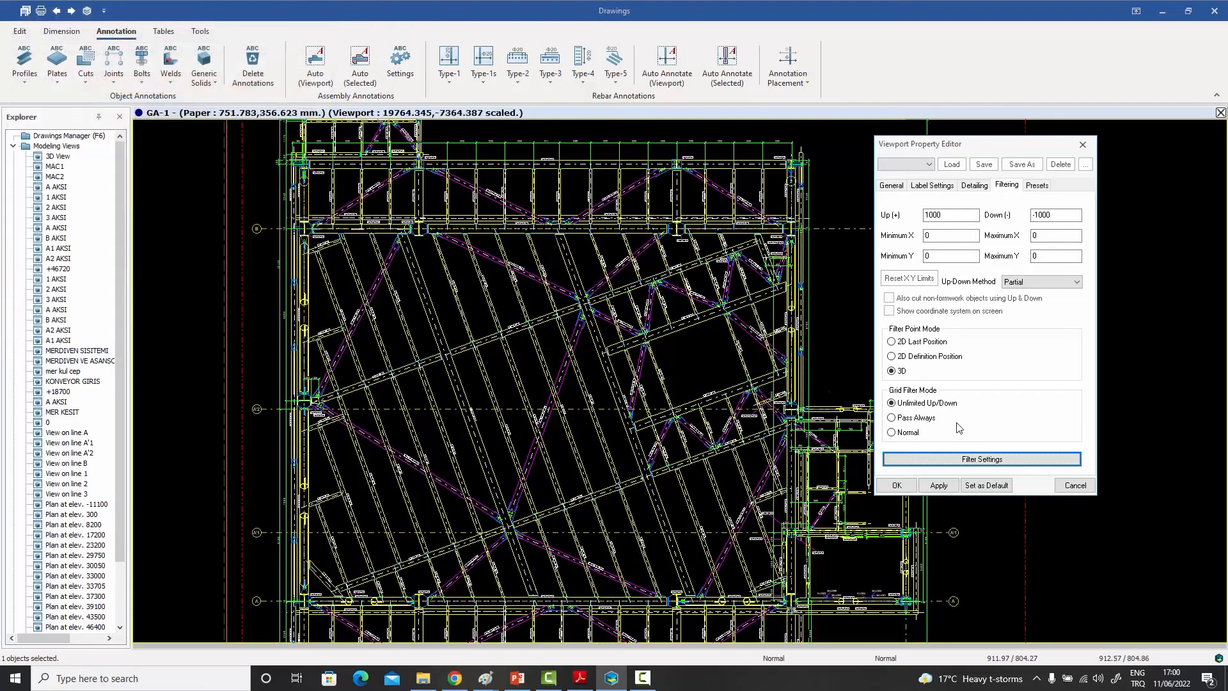
left_click(1075, 485)
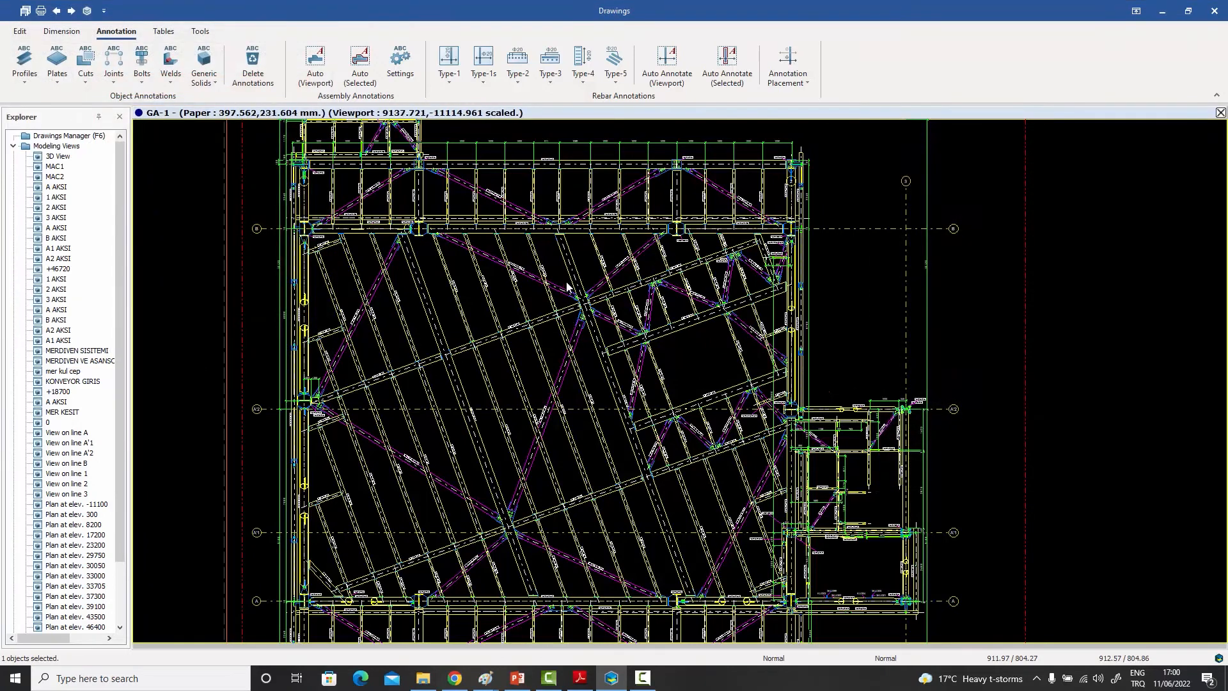
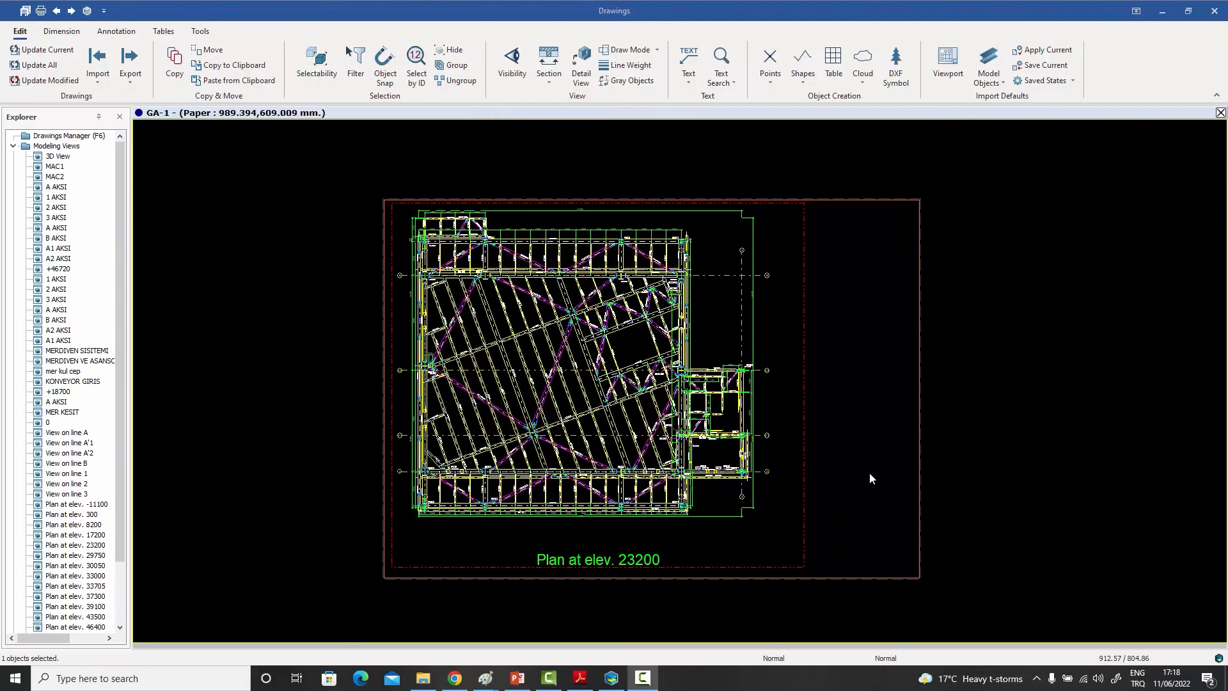
Step: Start a DXF import onto the sheet and choose A0_Sample.dxf from the sample dxfs folder on the Desktop
left_click(260, 152)
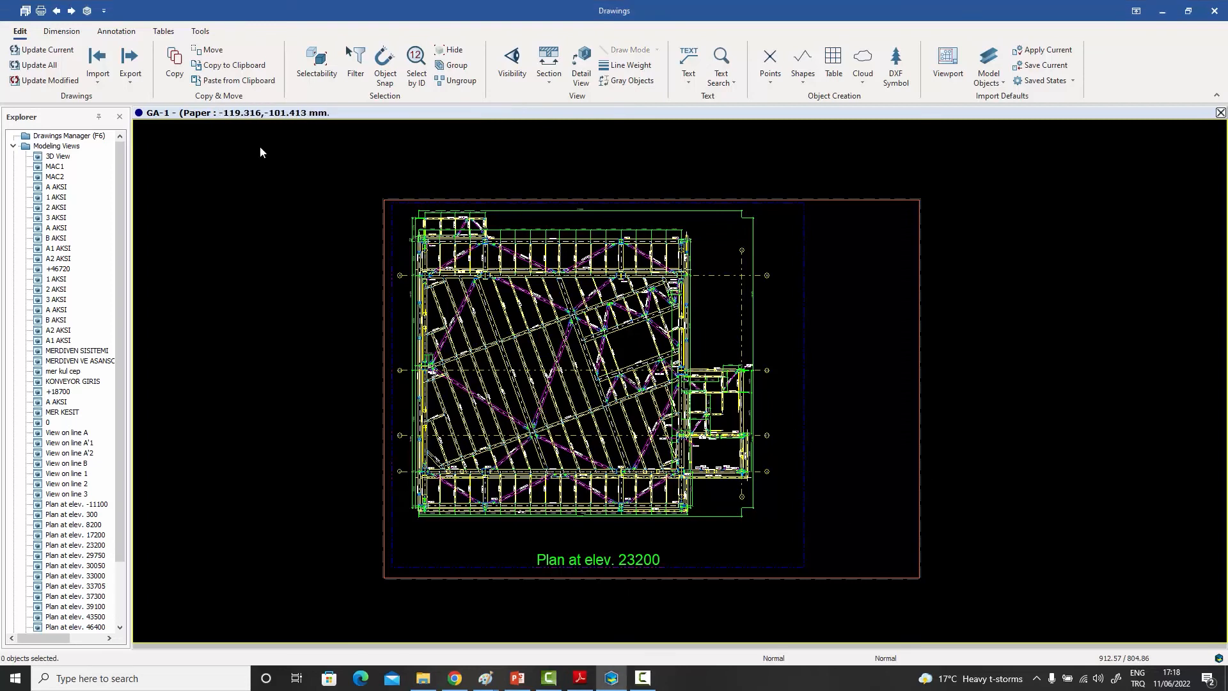
left_click(97, 71)
left_click(113, 97)
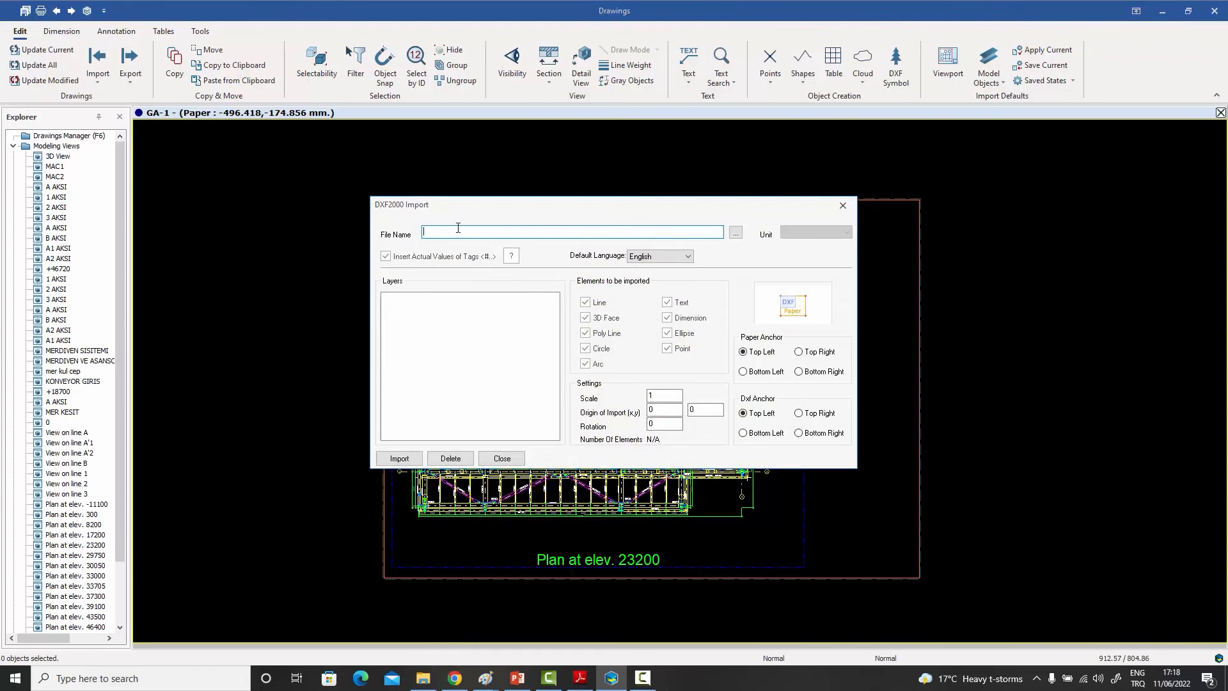
left_click(736, 236)
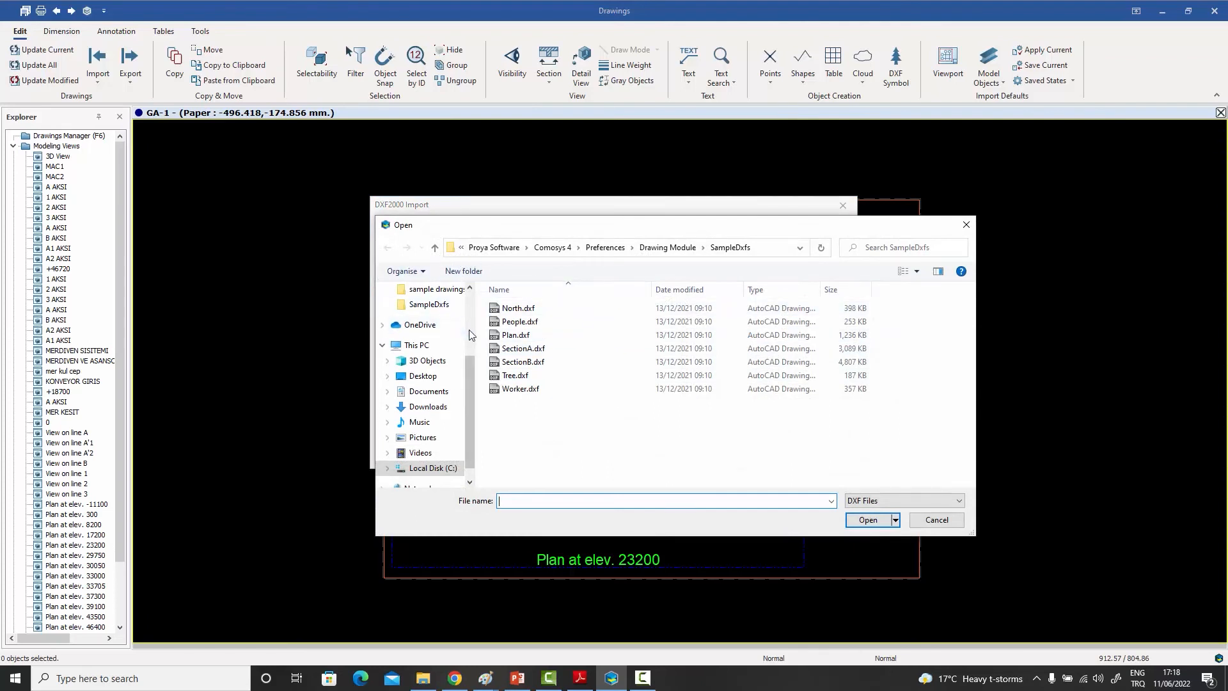
scroll(425, 320, "up", 3)
left_click(425, 319)
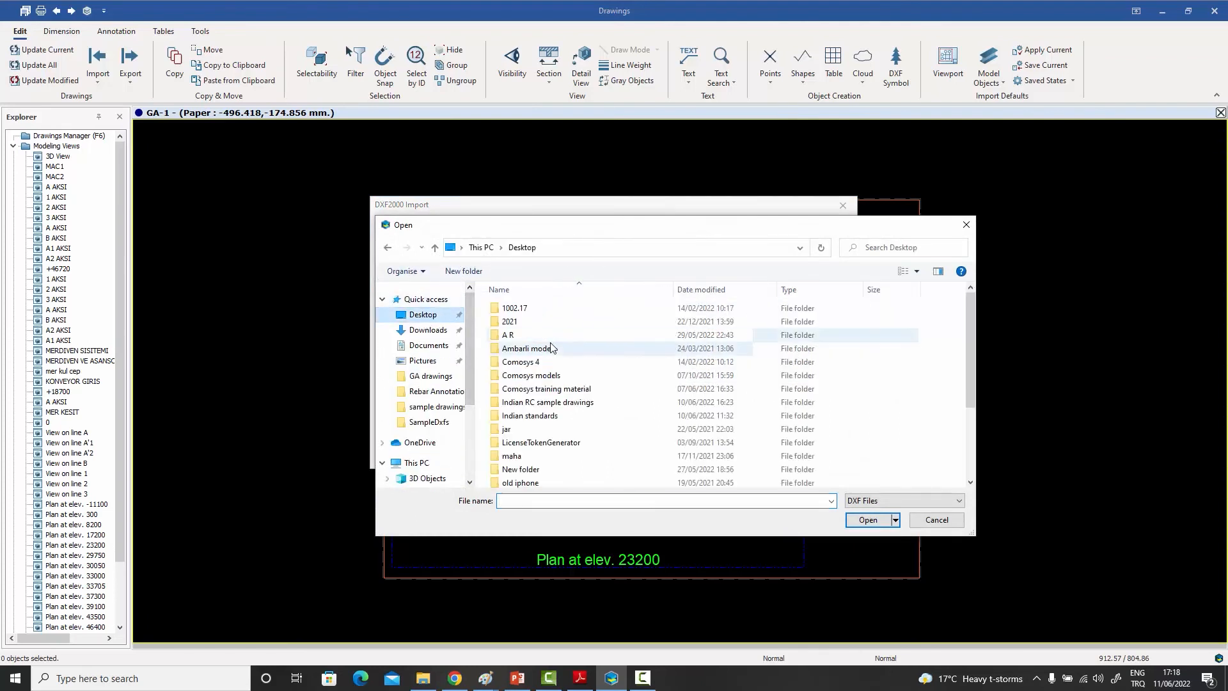
scroll(548, 348, "down", 3)
double_click(531, 441)
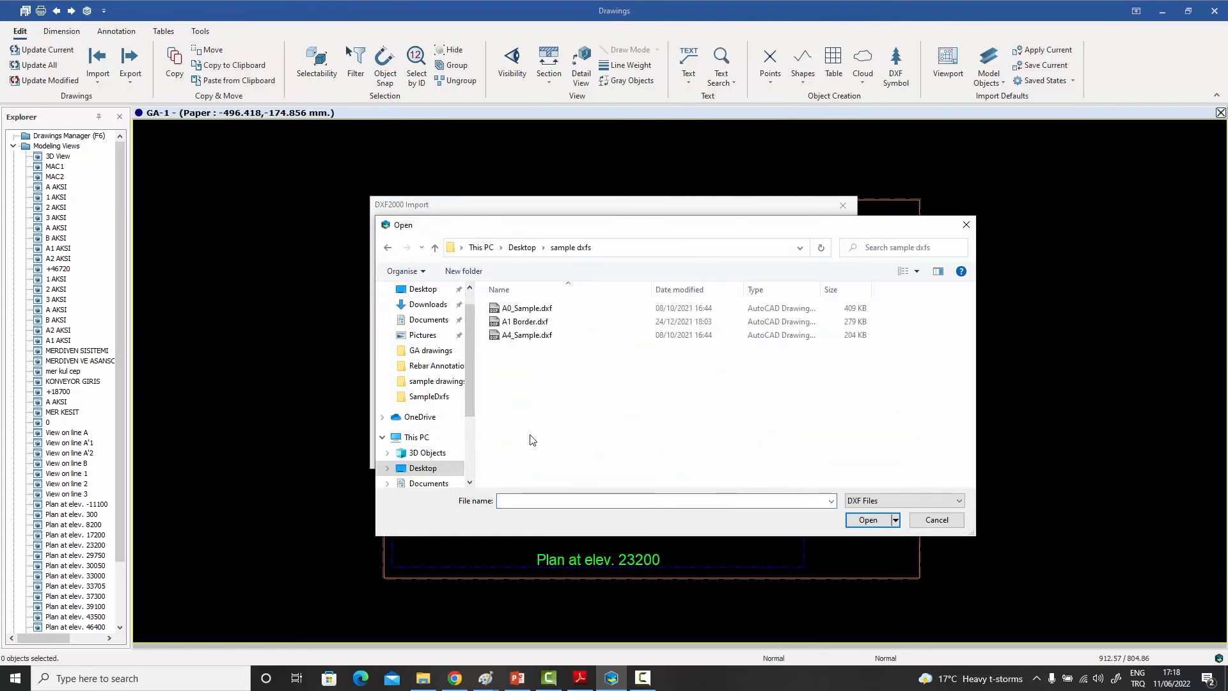
left_click(528, 313)
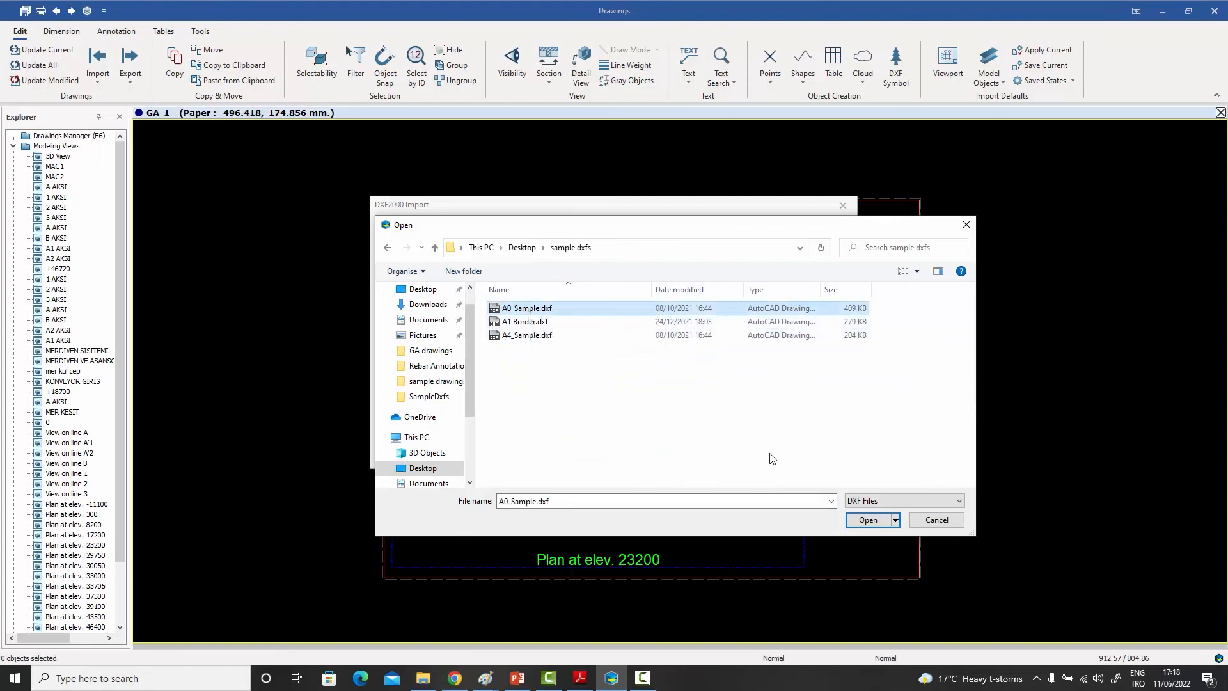
left_click(864, 521)
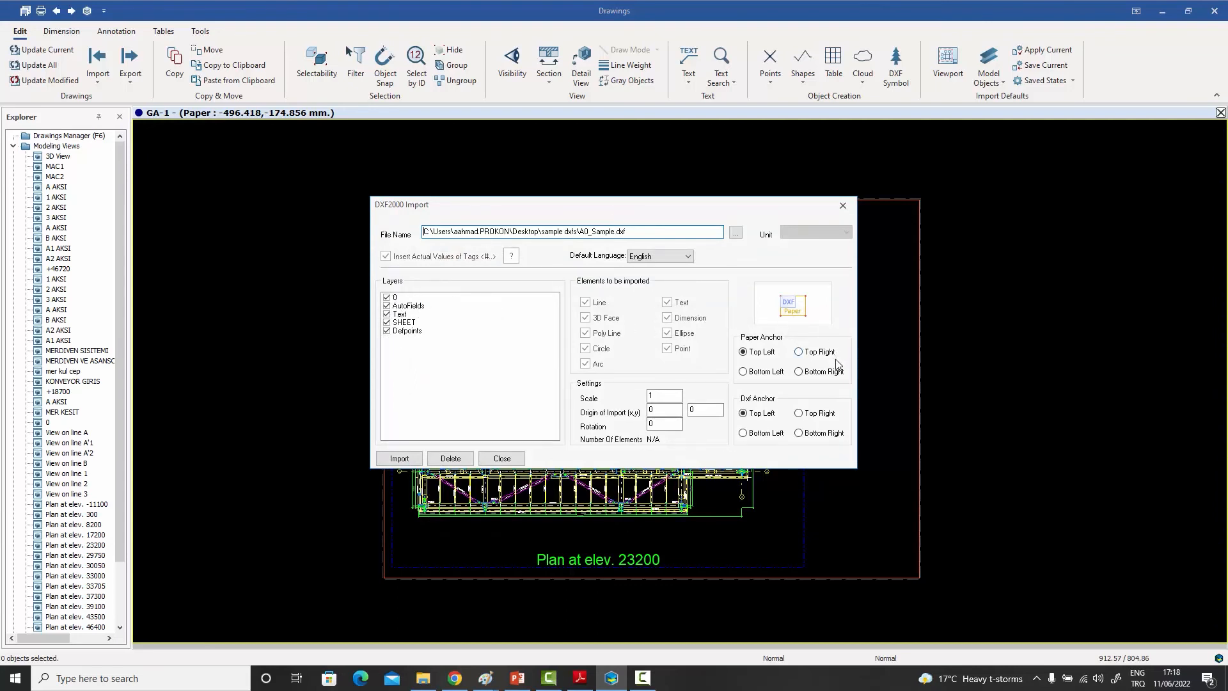
Step: Set the paper and DXF anchors to Bottom Right, import the title block at scale 1 and inspect it on the sheet
left_click(799, 372)
left_click(799, 434)
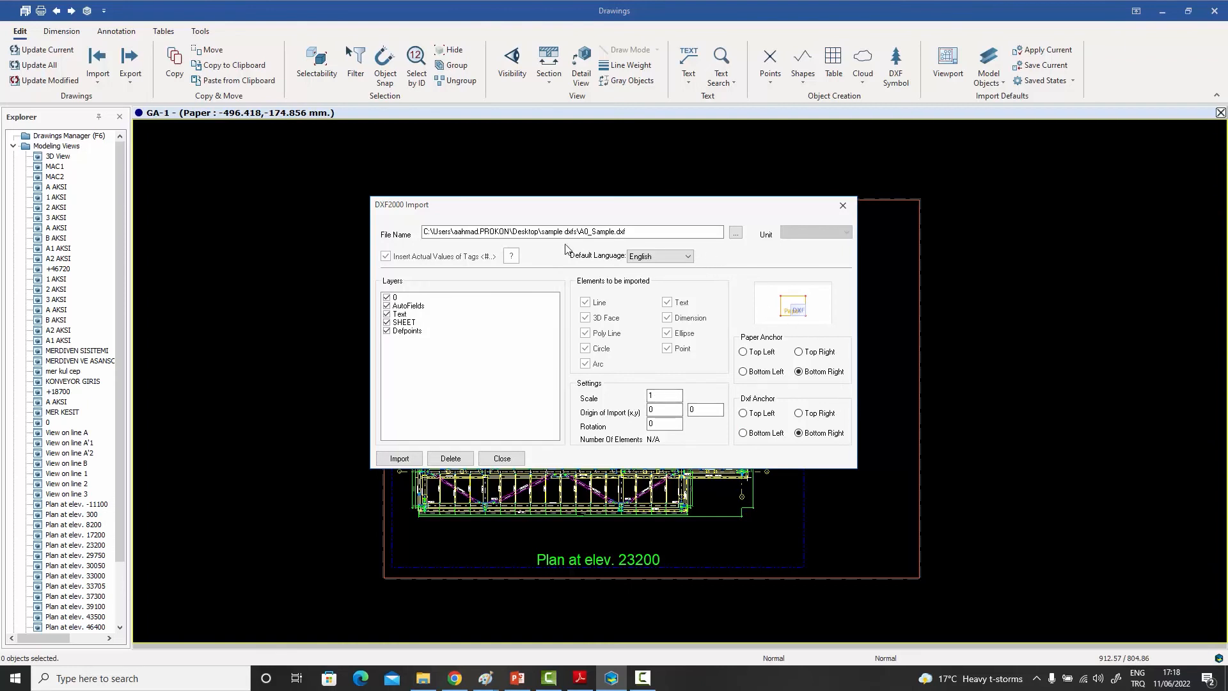
left_click(402, 459)
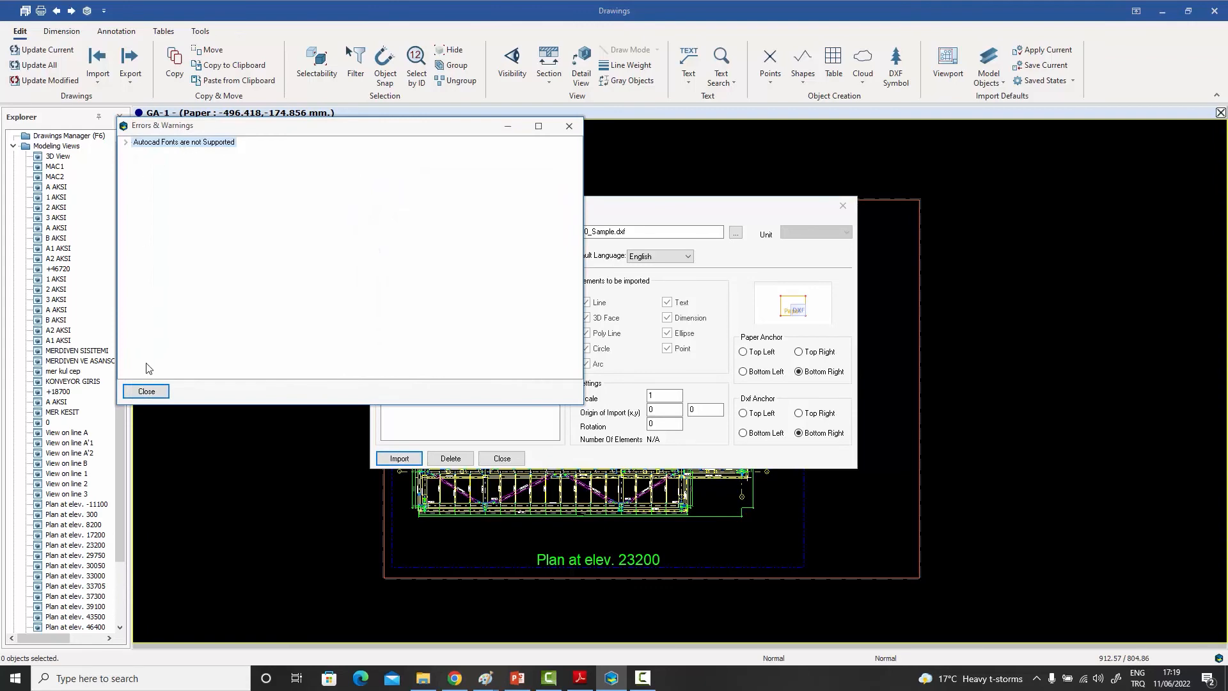
left_click(146, 391)
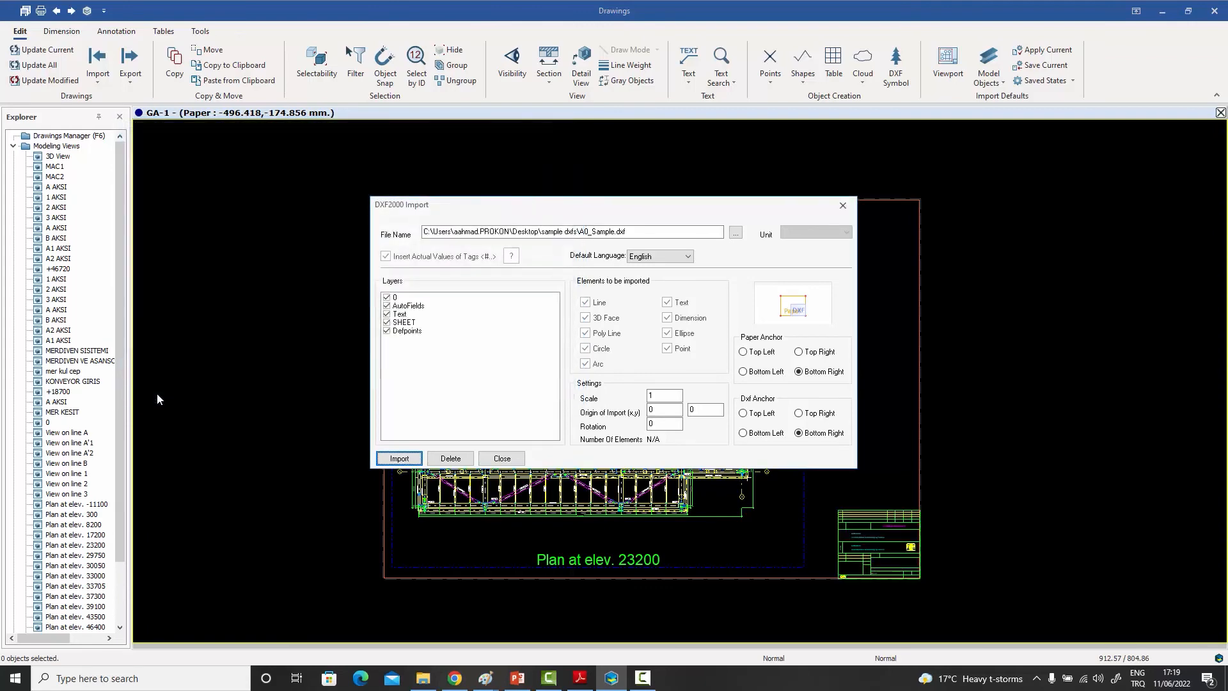
left_click(502, 459)
scroll(881, 562, "up", 4)
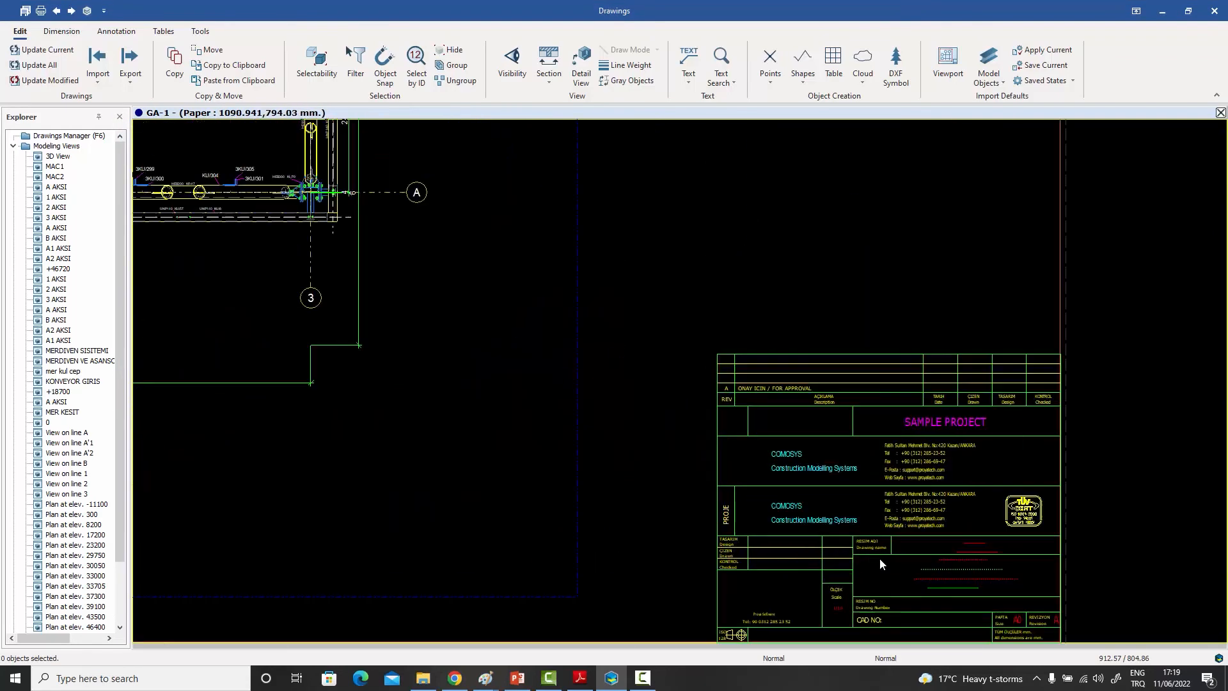
scroll(880, 558, "up", 3)
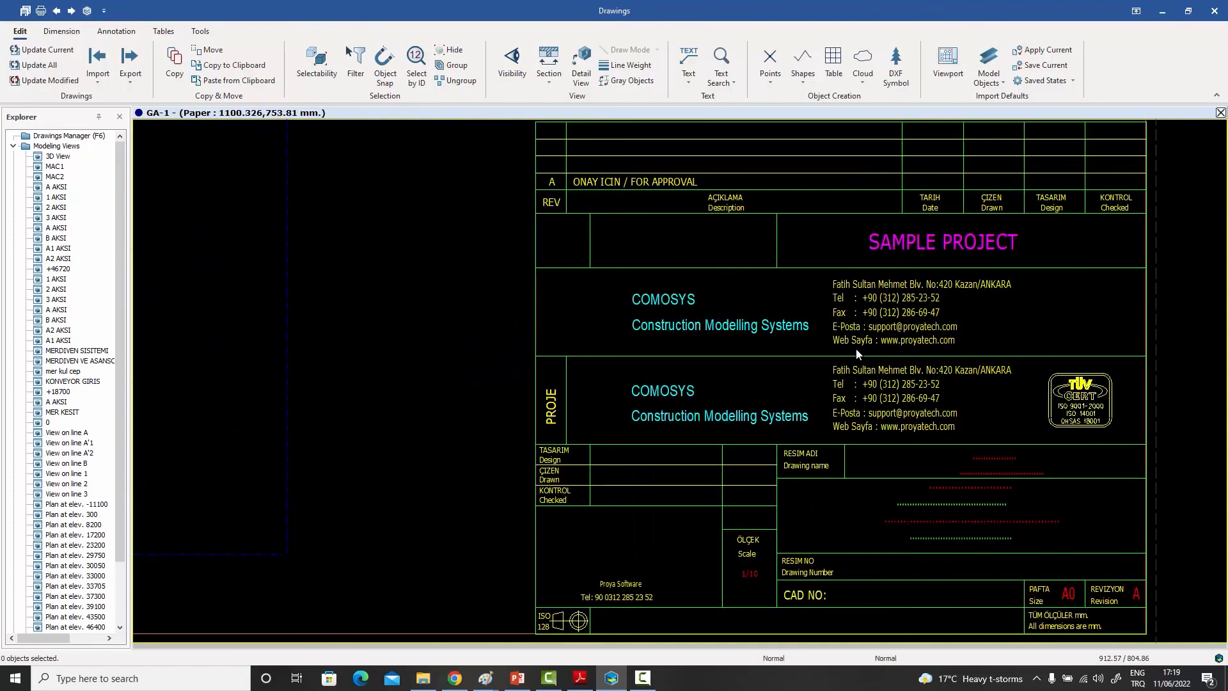
scroll(856, 348, "down", 6)
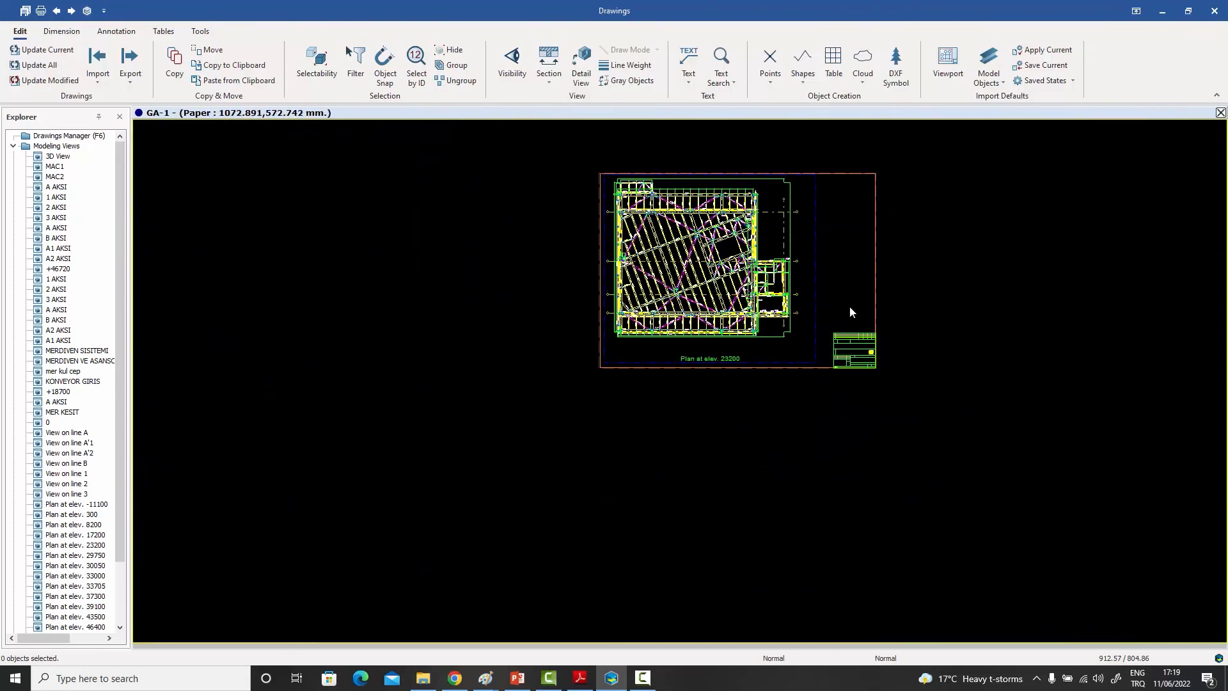
scroll(850, 312, "up", 4)
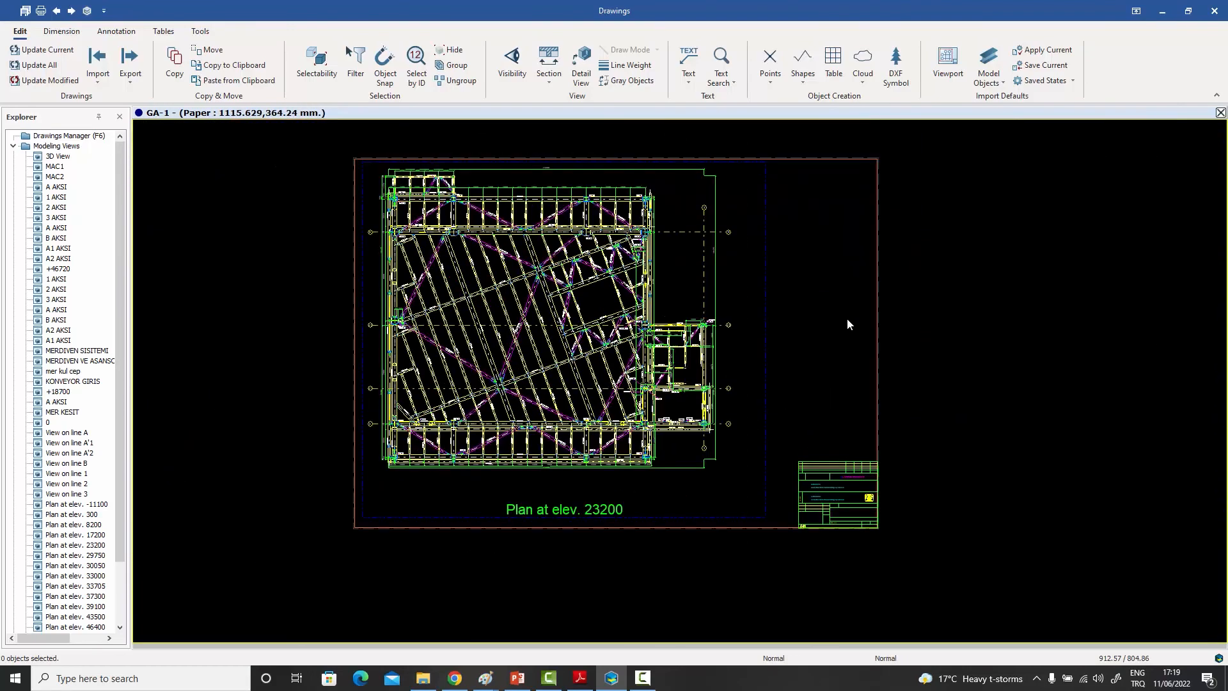
middle_click_drag(848, 320, 838, 350)
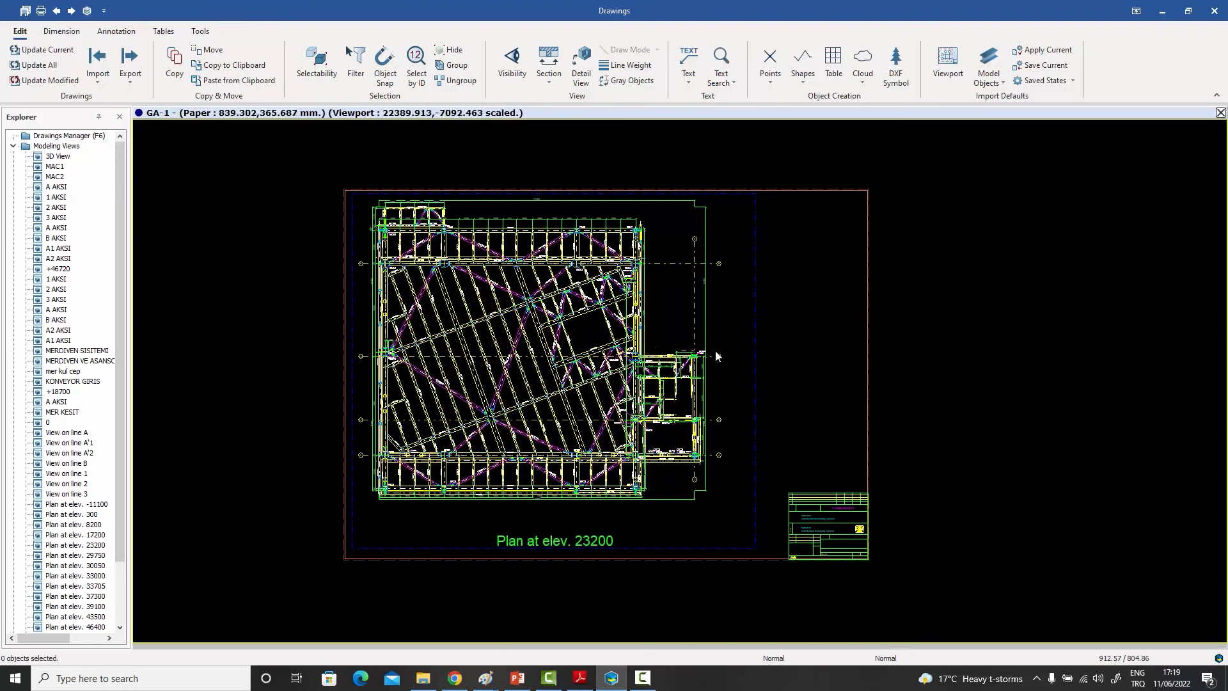
Step: Place a worker DXF symbol on the paper outside the plan viewport and another inside it, on the beam along grid line A'2
left_click(897, 63)
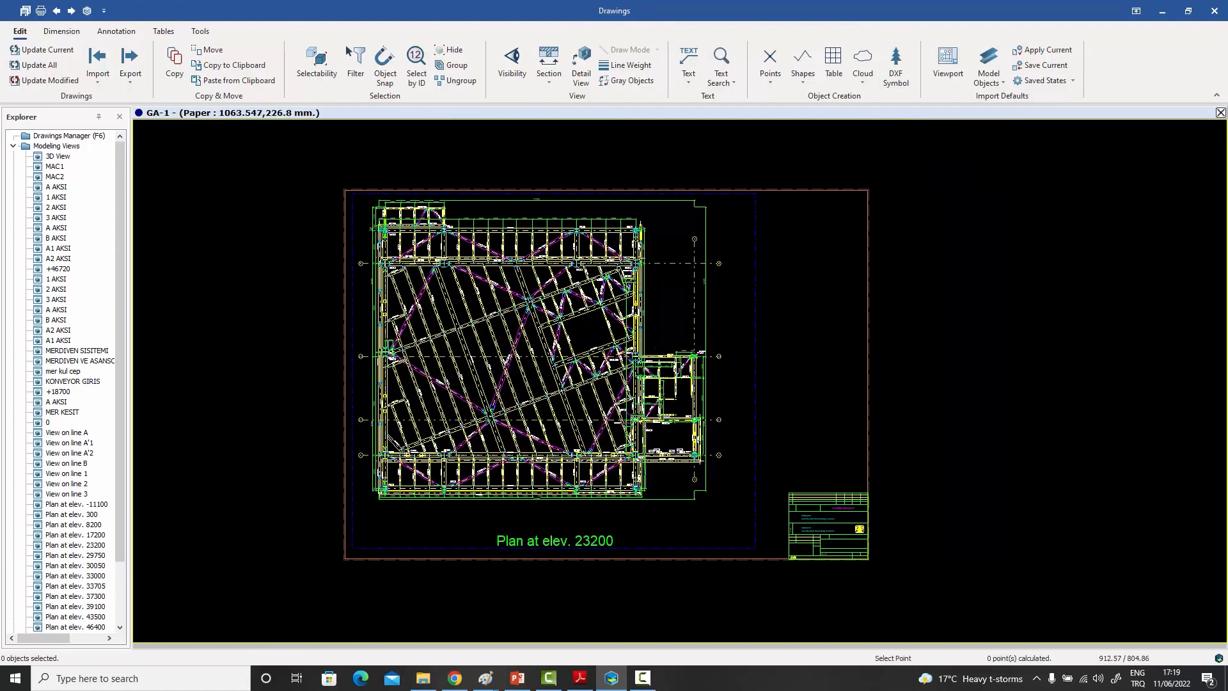
scroll(828, 317, "down", 5)
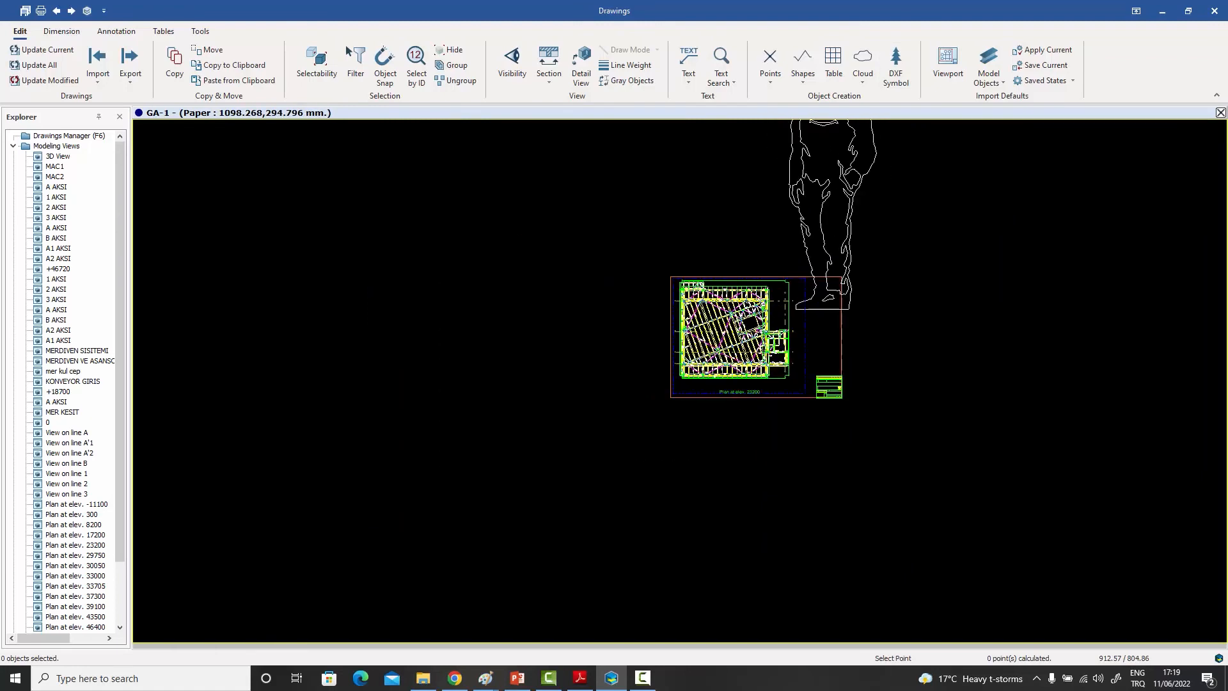
scroll(831, 318, "down", 1)
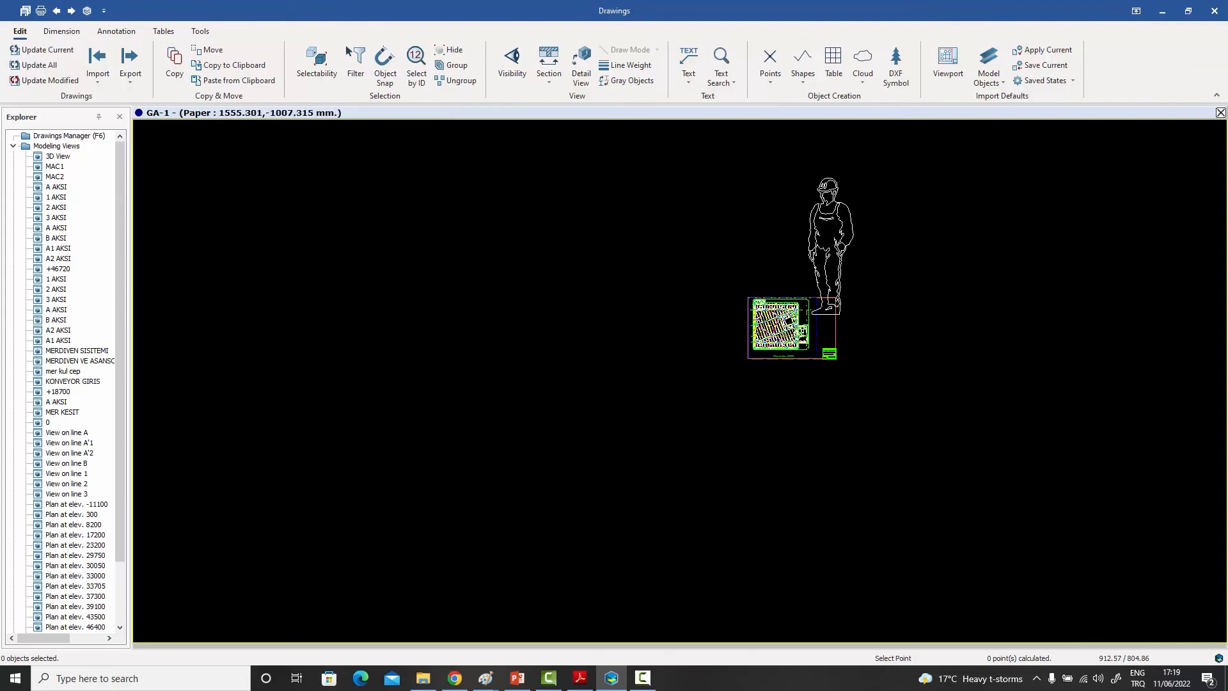
scroll(816, 319, "up", 8)
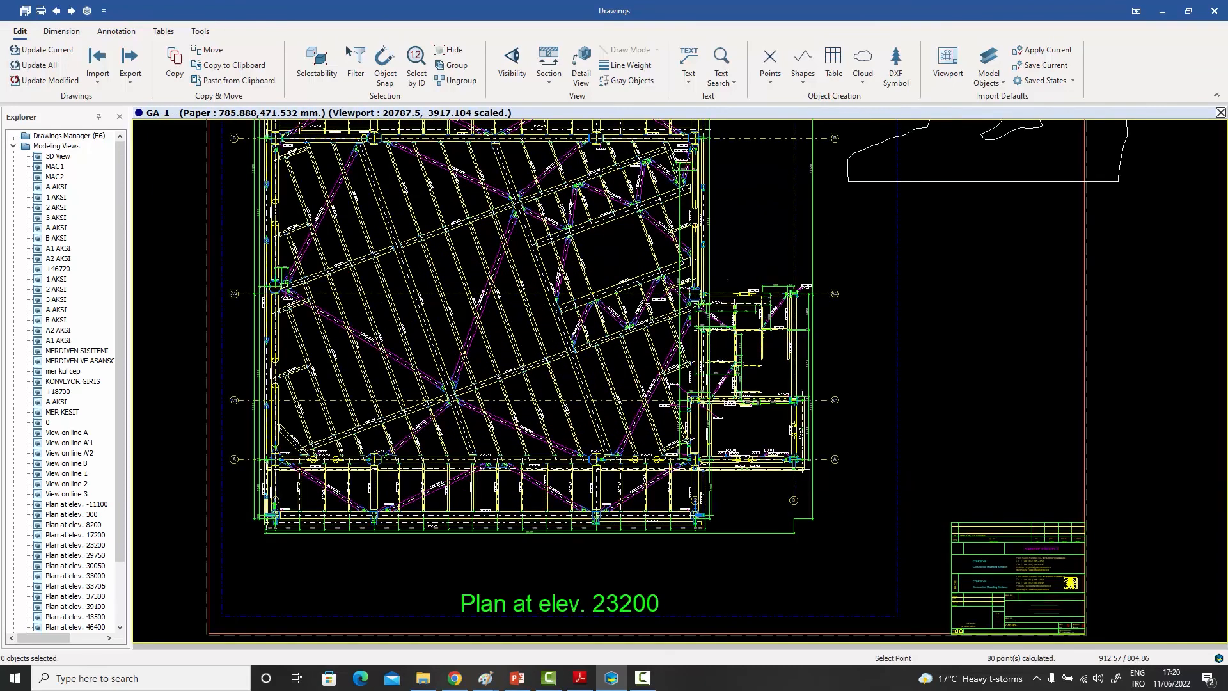
scroll(724, 280, "up", 2)
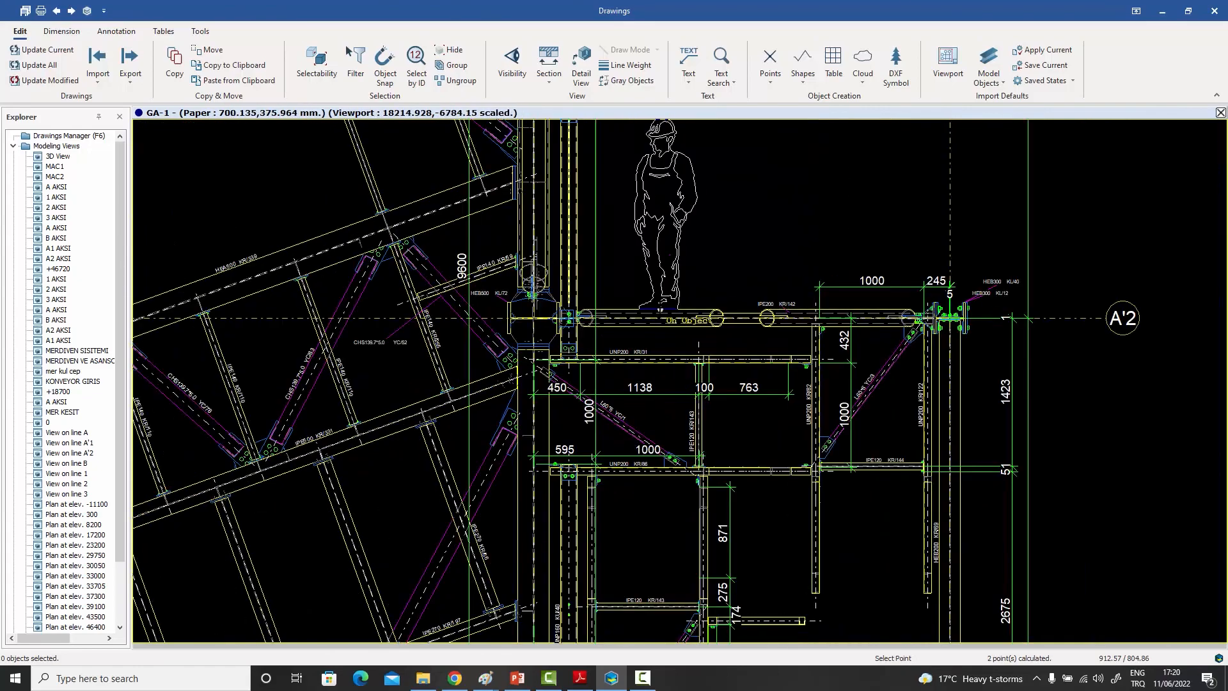
scroll(699, 296, "down", 5)
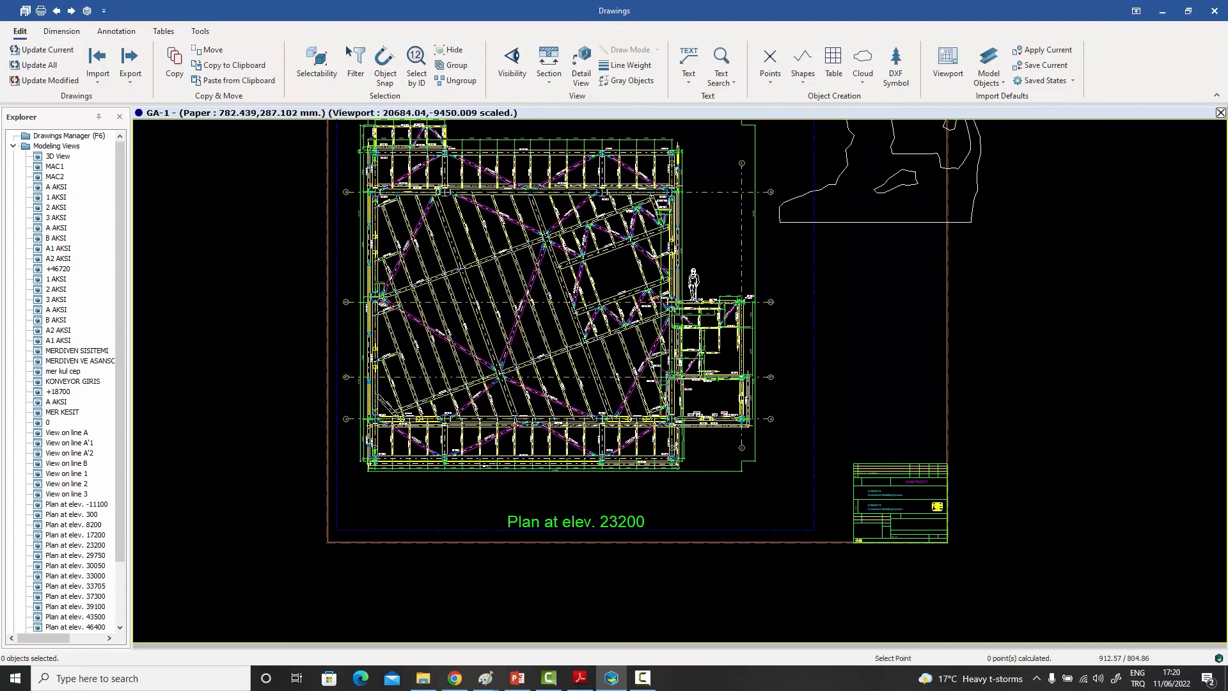
Step: Delete the oversized worker symbol placed on the paper outside the viewport
left_click(839, 222)
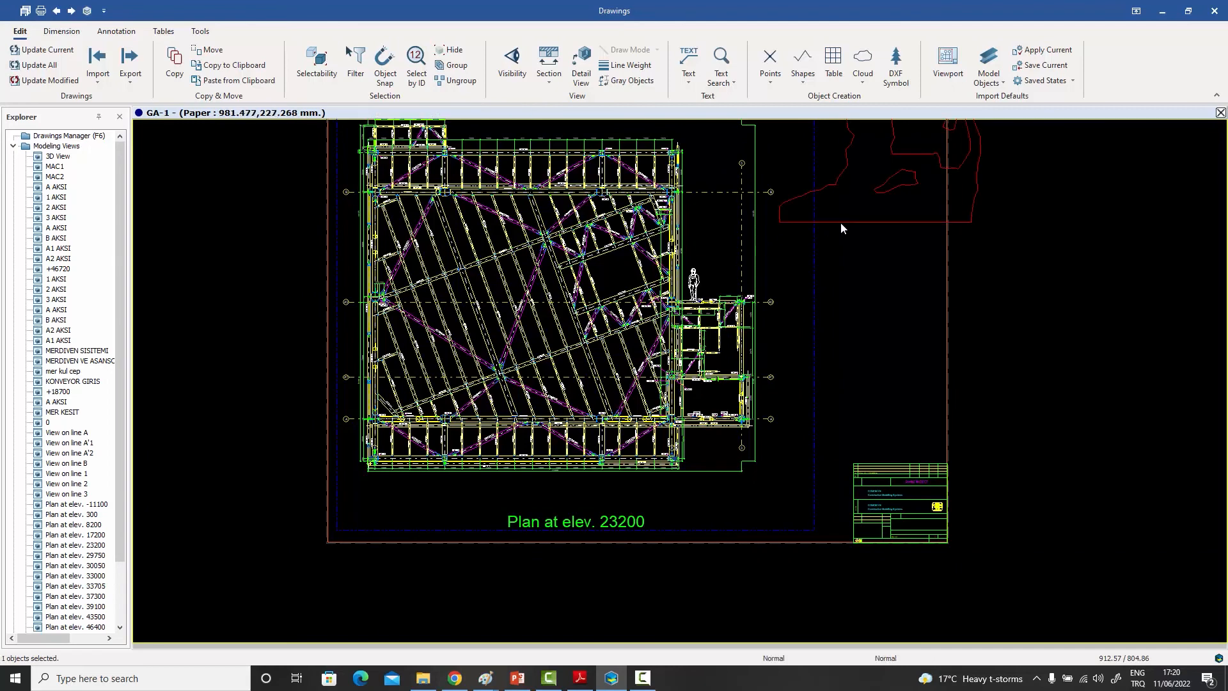
key("Delete")
left_click(563, 373)
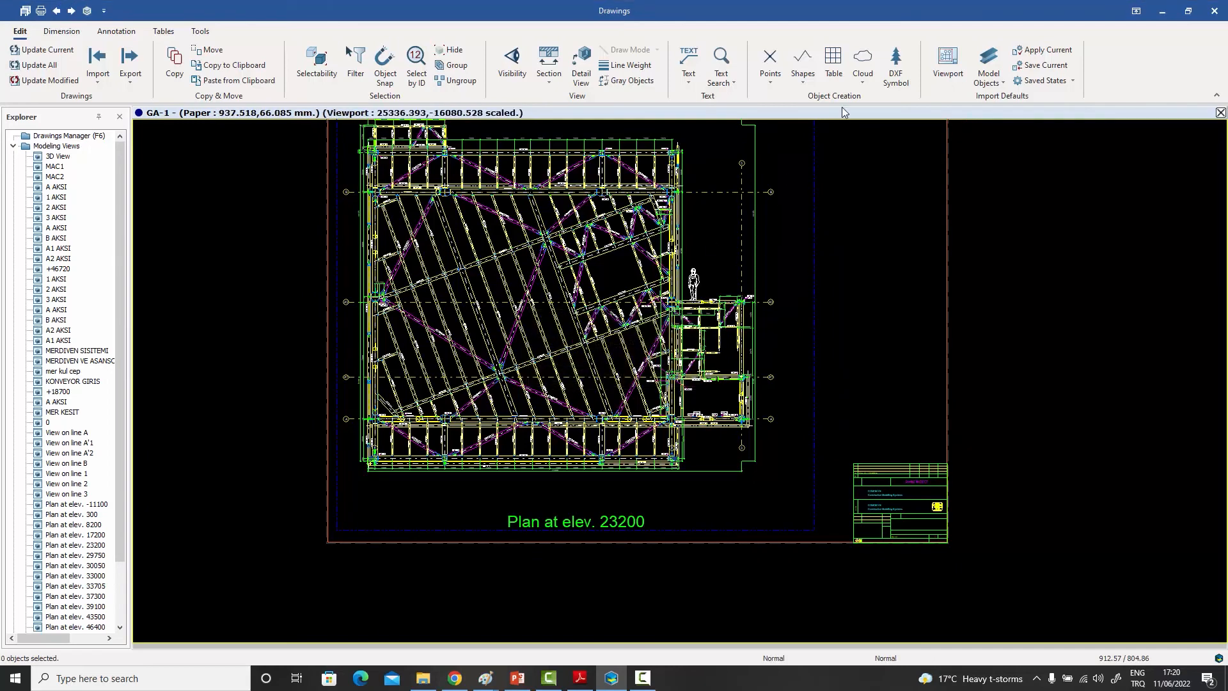
Step: View the default DXF symbol's properties and the import dialog for changing the symbol, and close both without changes
left_click(904, 69)
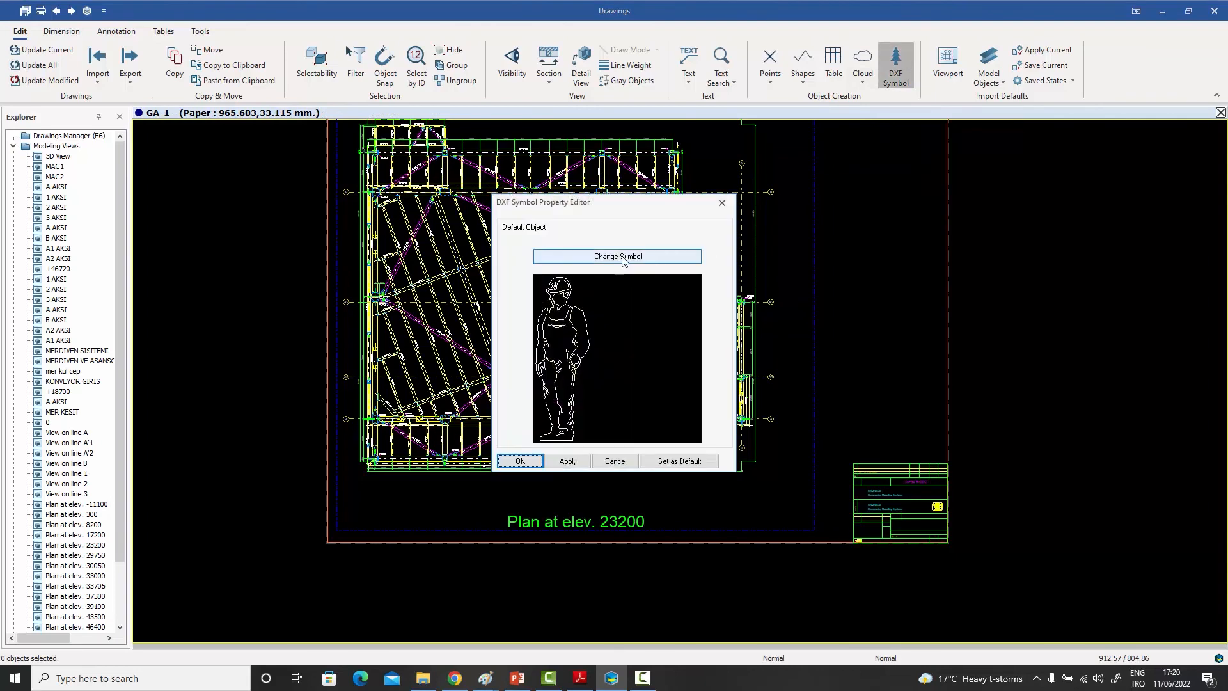
left_click(617, 256)
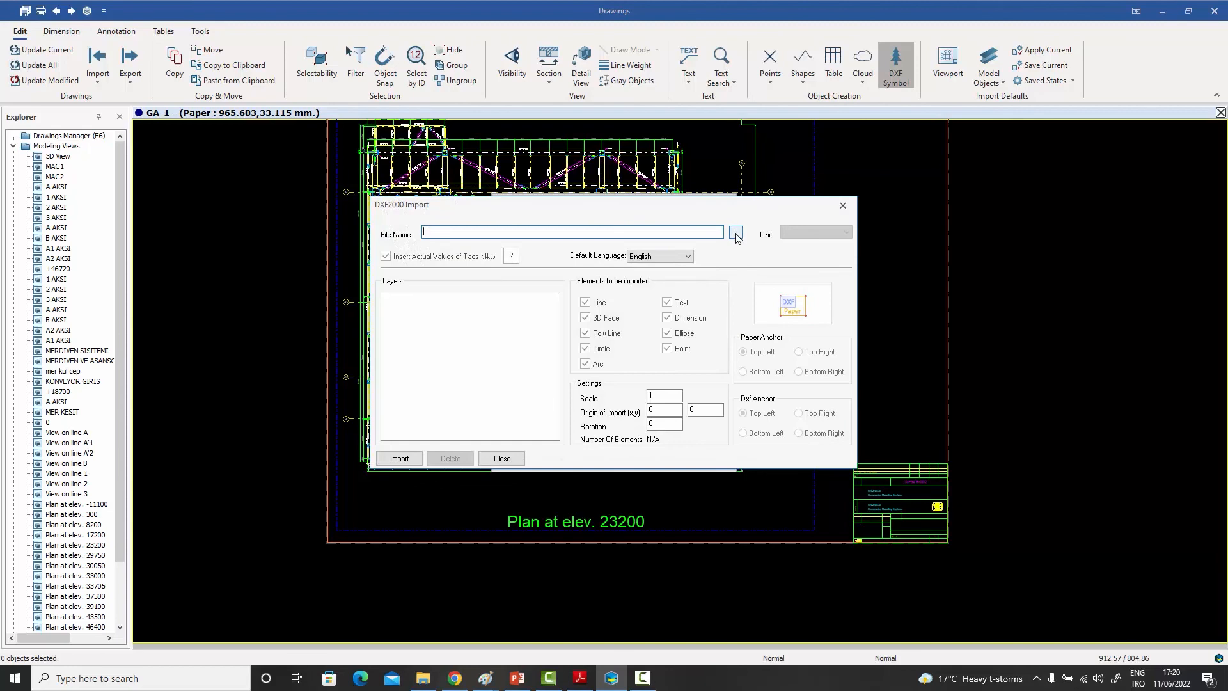
left_click(842, 205)
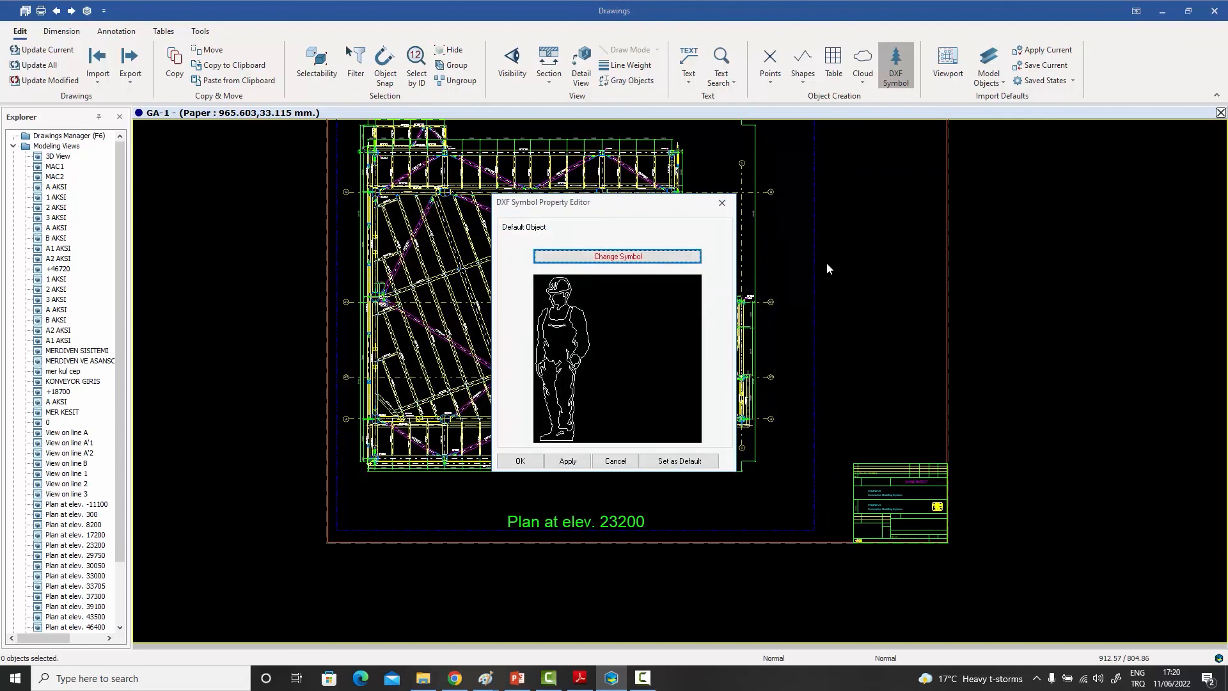
left_click(732, 210)
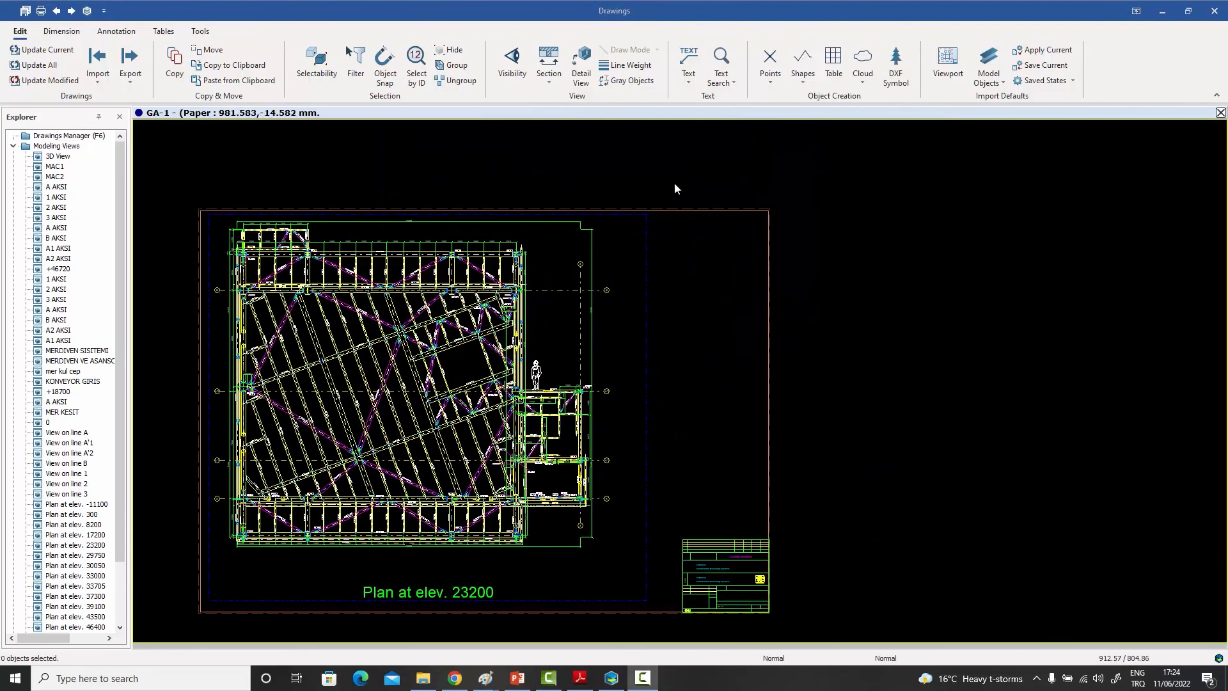
Step: Place a multiline text on the paper outside the plan viewport, near the sheet's upper right corner
left_click(688, 67)
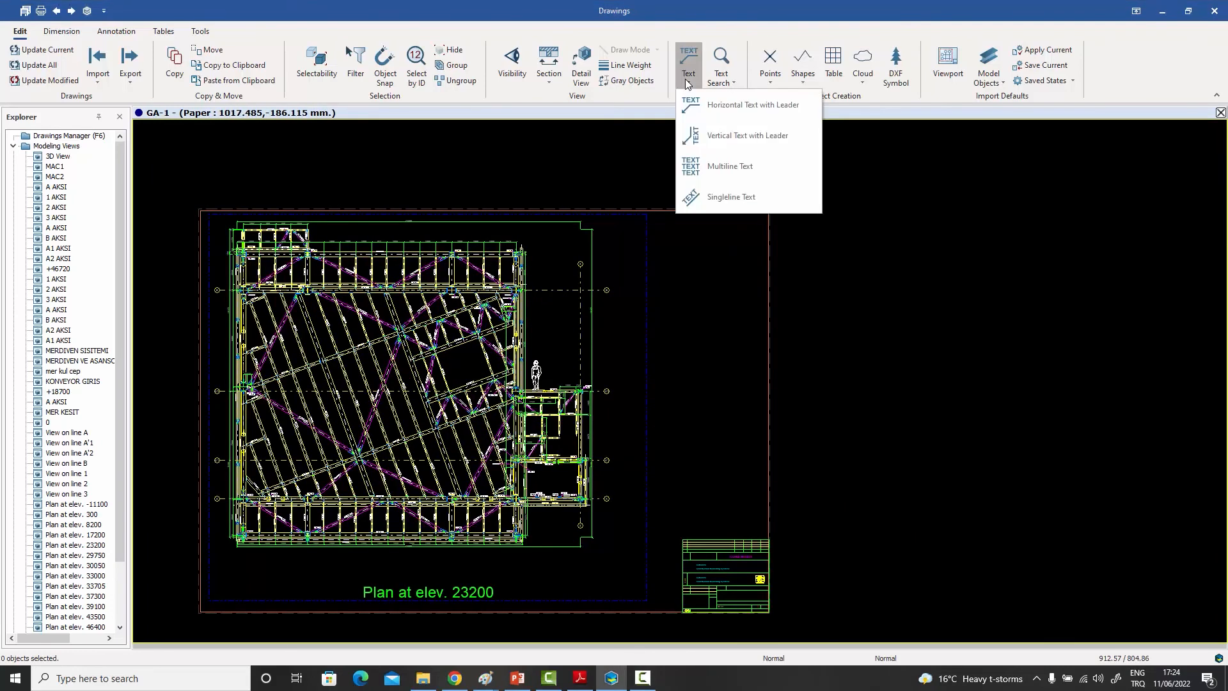
left_click(693, 247)
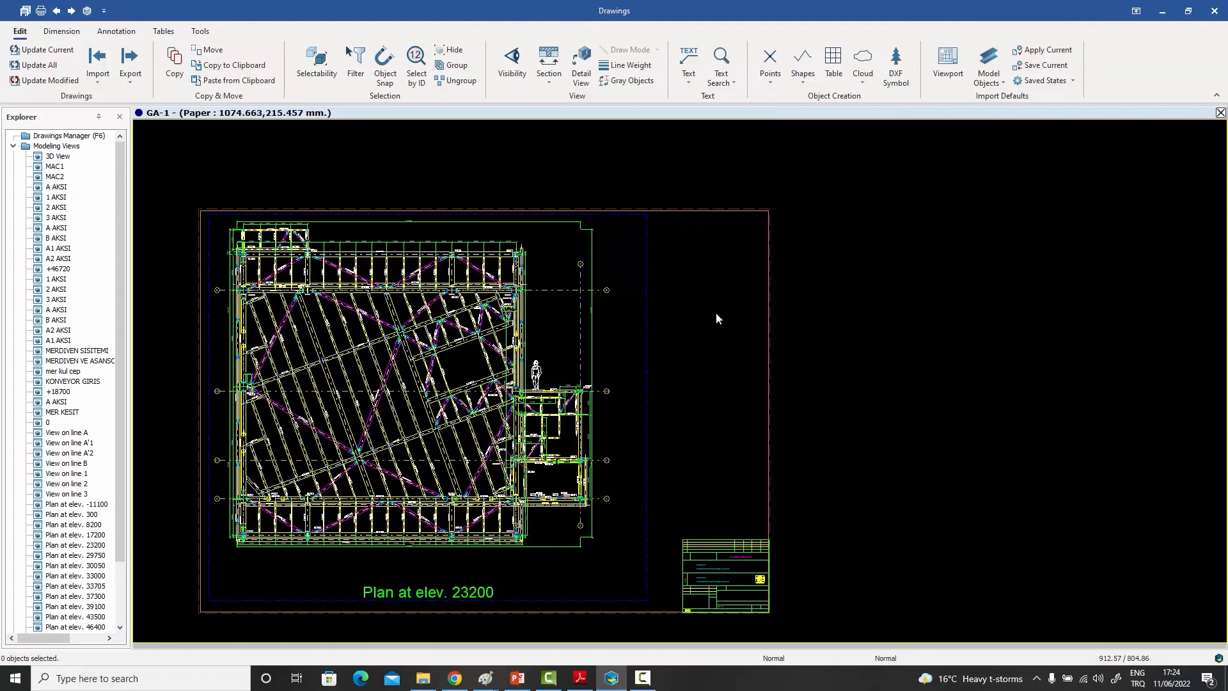
left_click(690, 80)
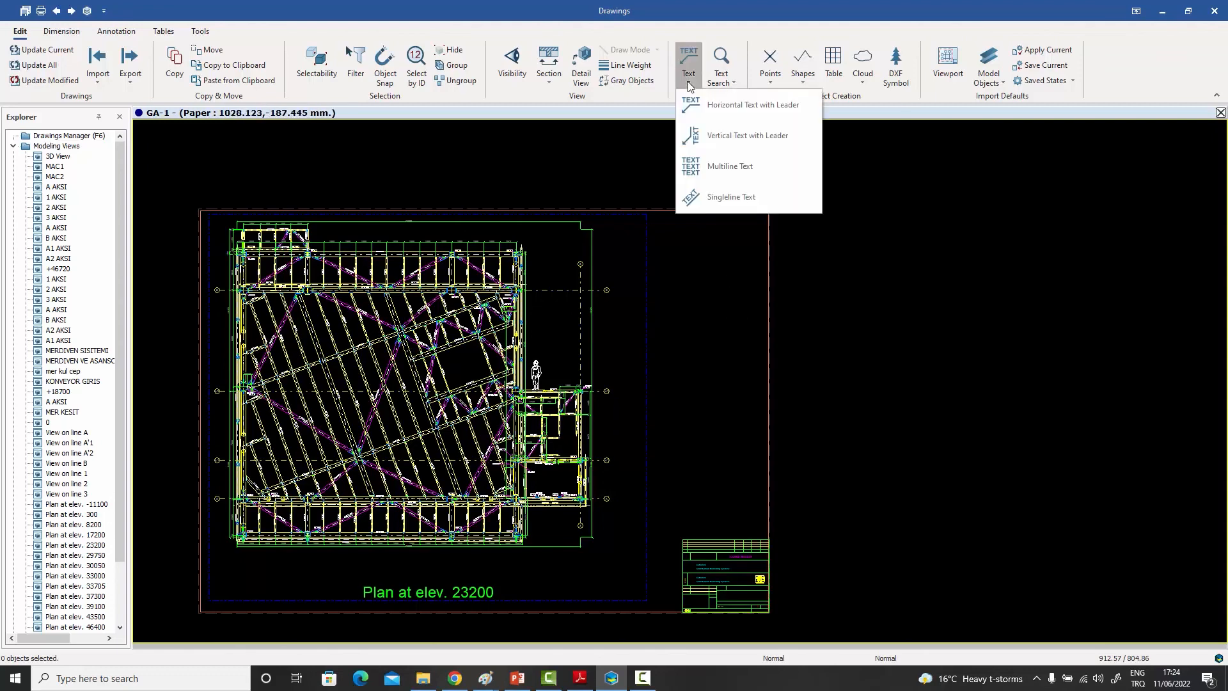
left_click(726, 167)
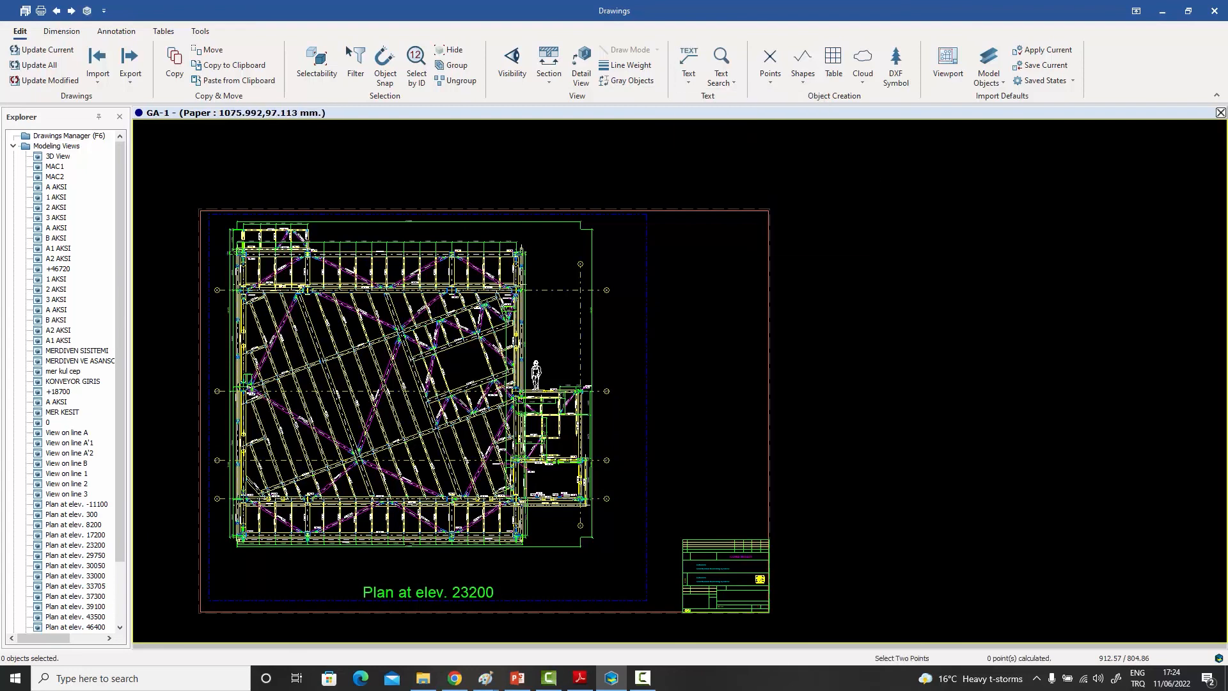
scroll(708, 241, "up", 3)
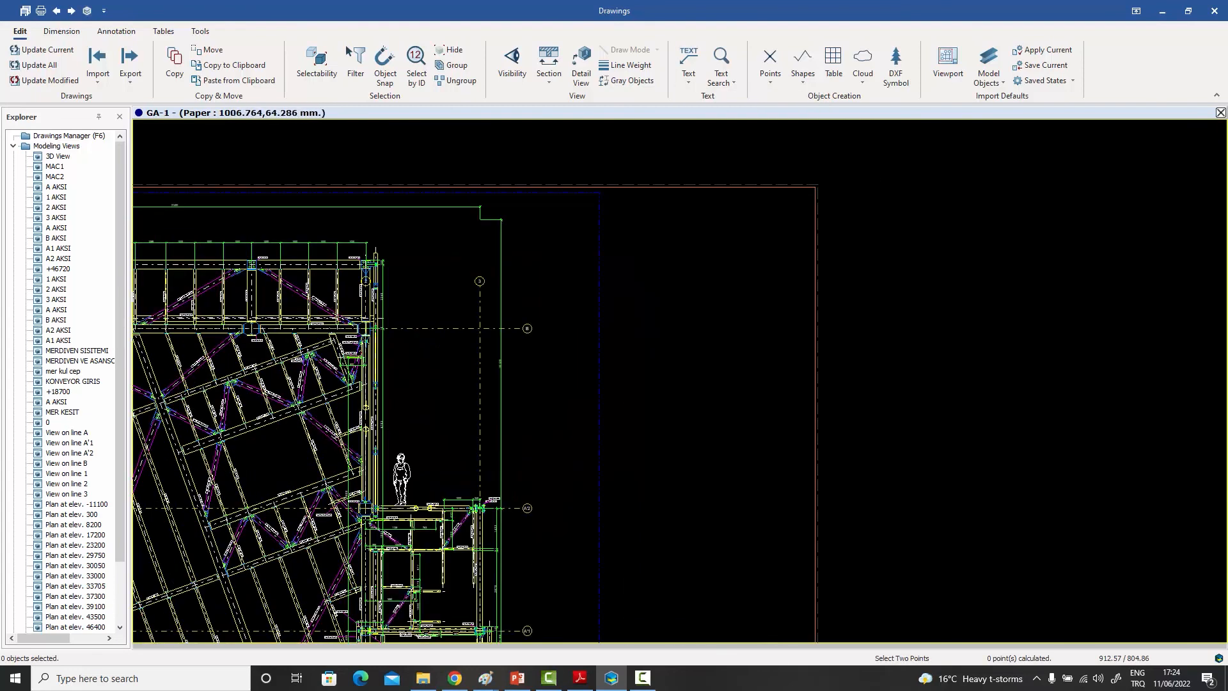
left_click(663, 239)
scroll(688, 228, "up", 3)
right_click(676, 219)
left_click(695, 228)
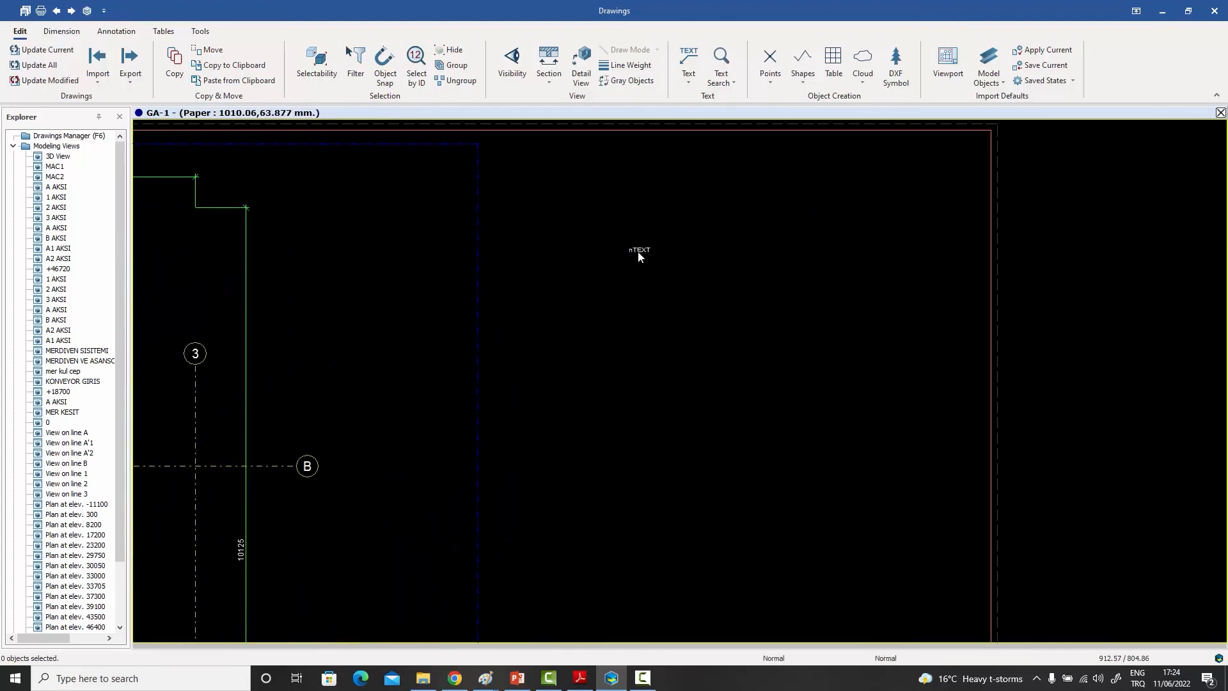
Step: Replace the new text's content with General Notes.txt loaded from the Desktop, keeping the other text properties
double_click(638, 250)
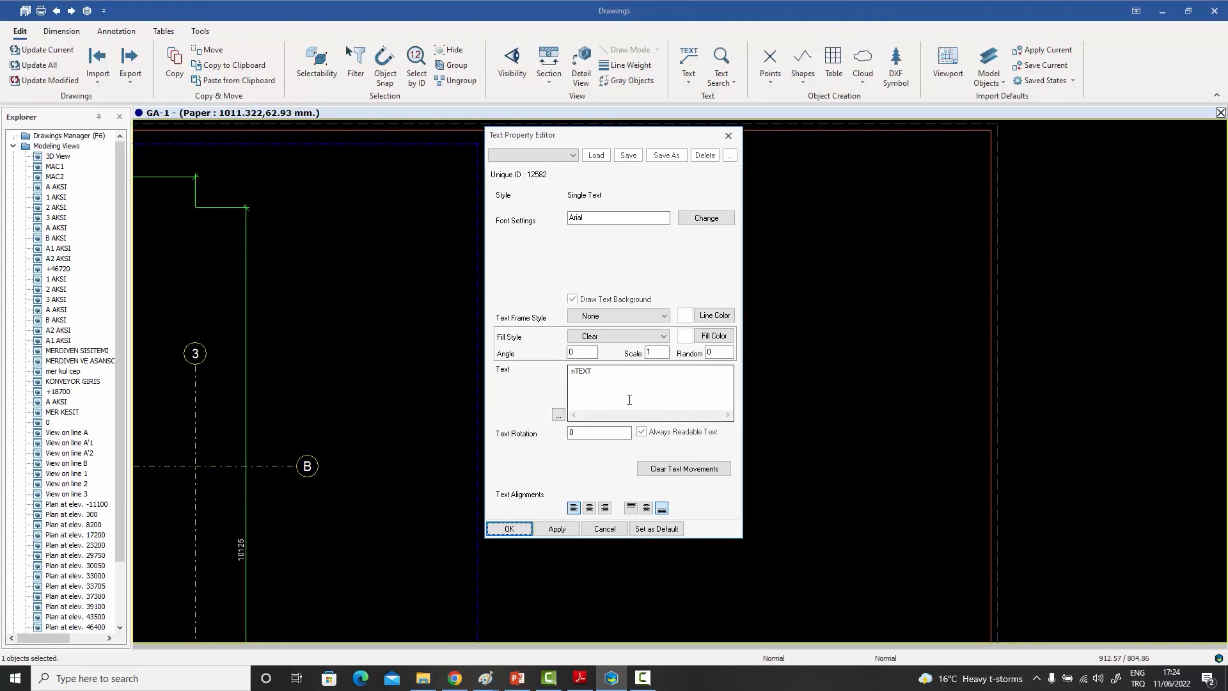
left_click(558, 415)
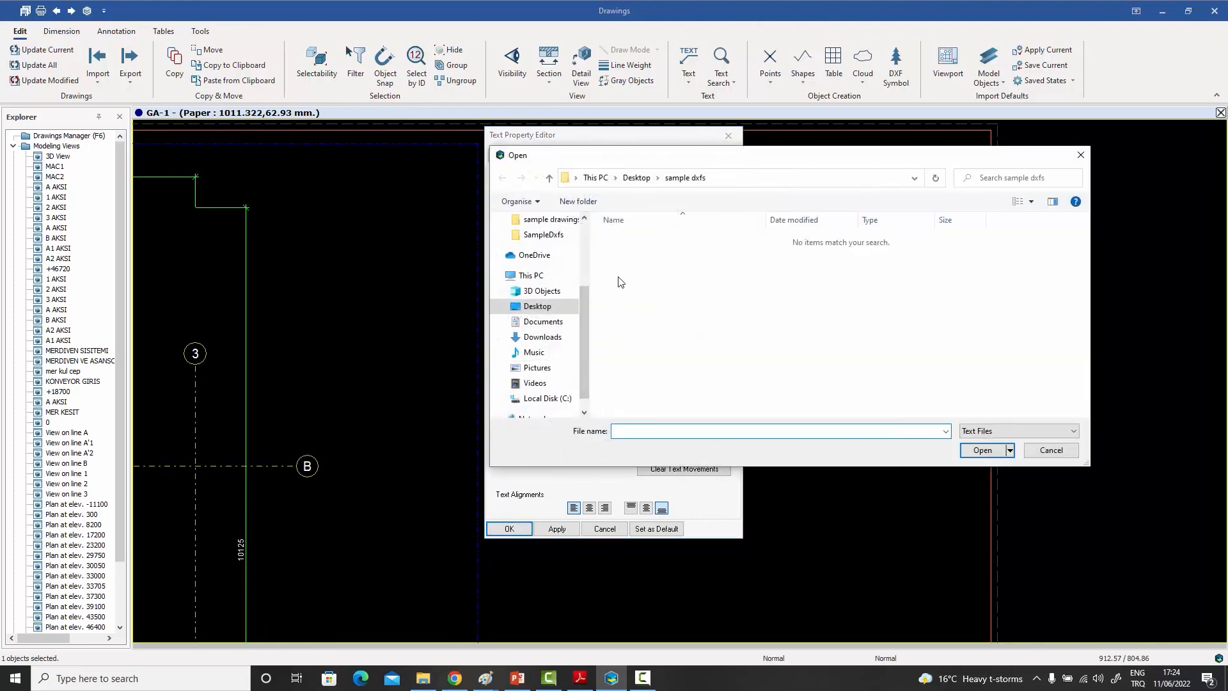
scroll(584, 238, "up", 3)
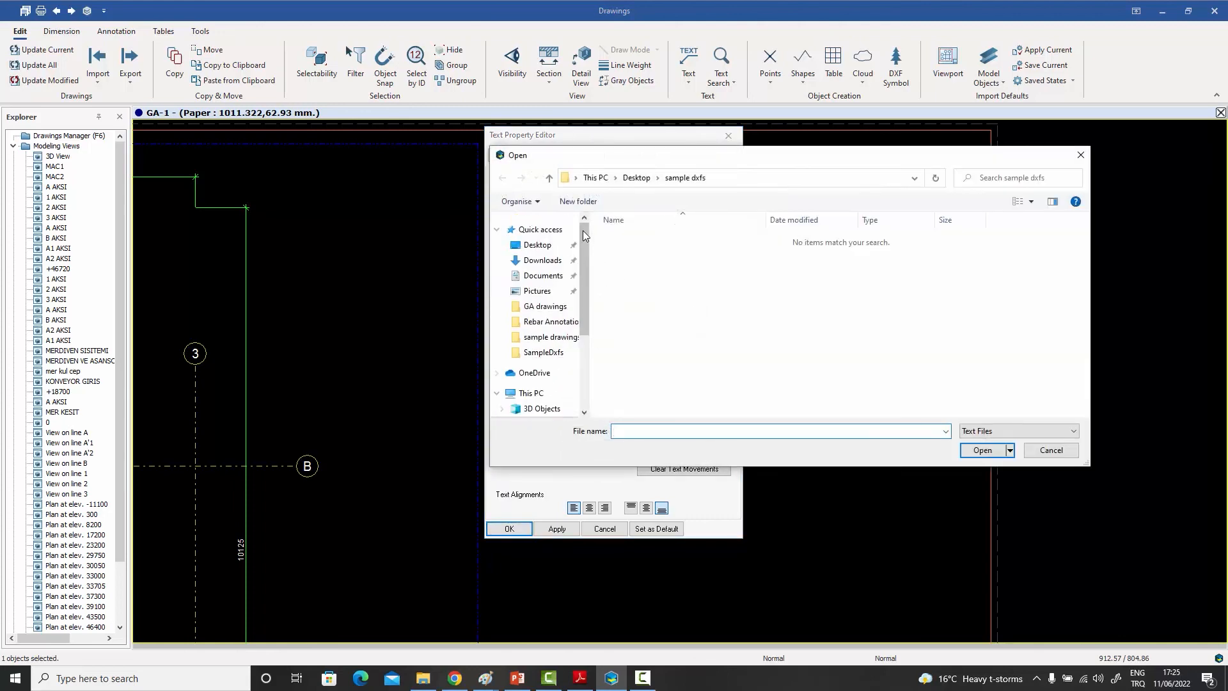
left_click(537, 244)
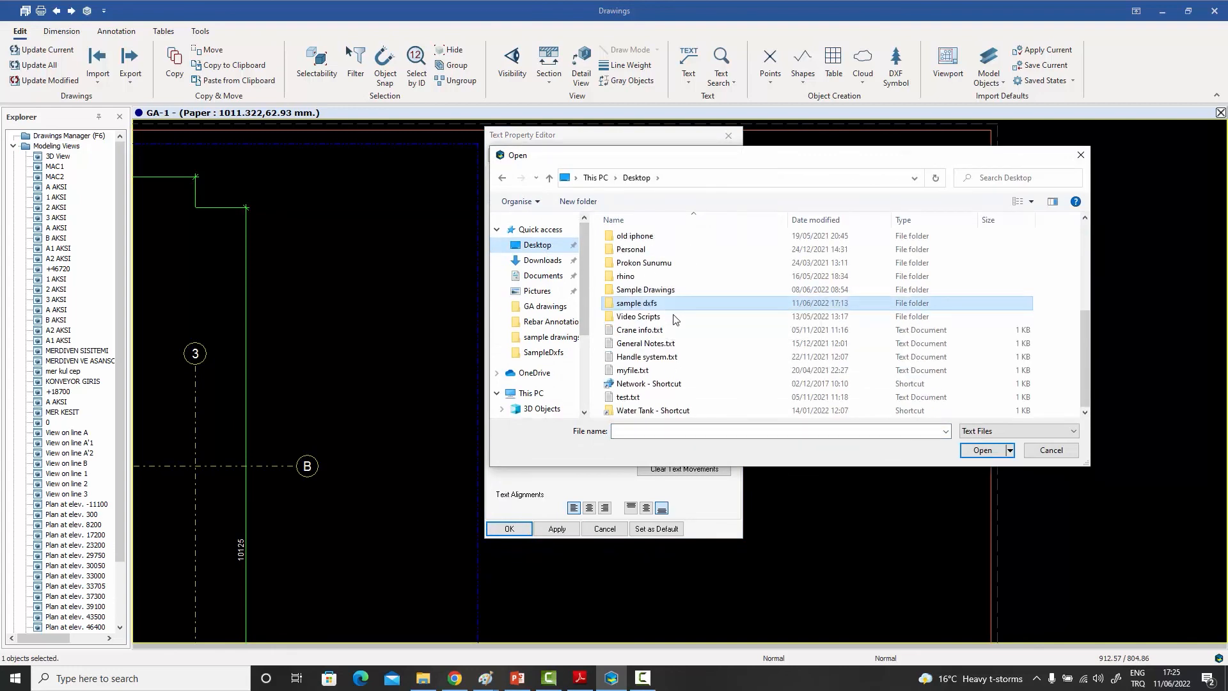
double_click(646, 343)
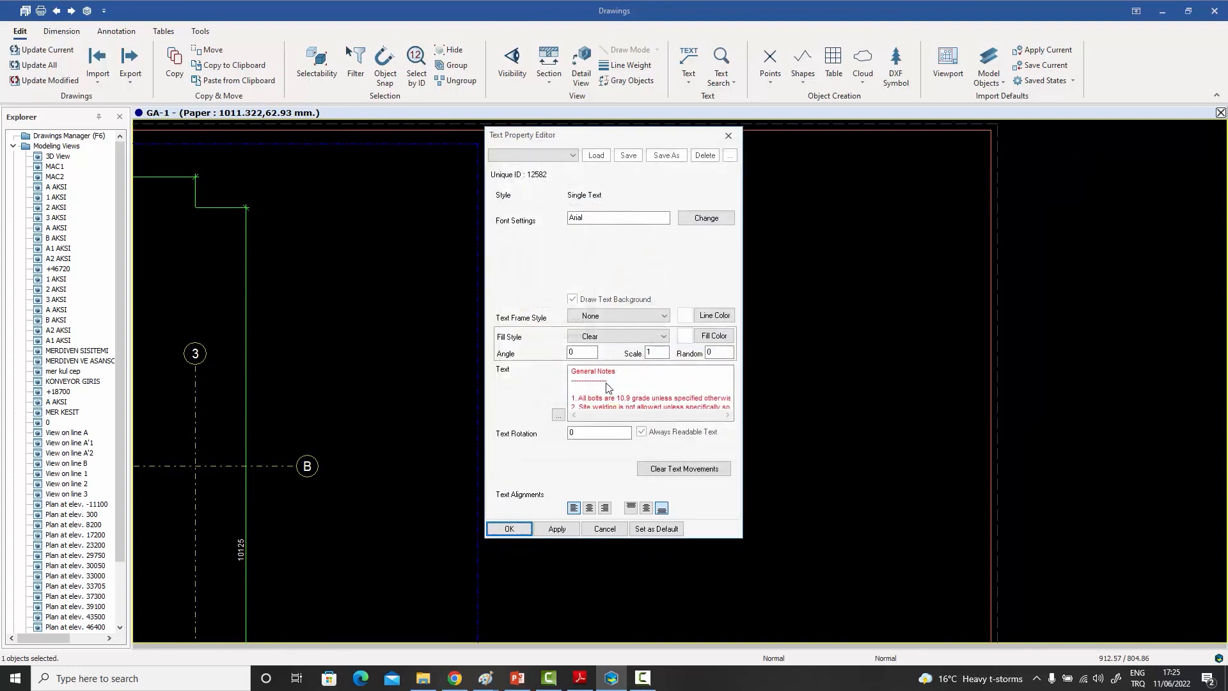
left_click(511, 530)
Step: Move the General Notes text up and to the right, closer to the sheet's corner, and inspect its placement on the sheet
scroll(610, 275, "up", 5)
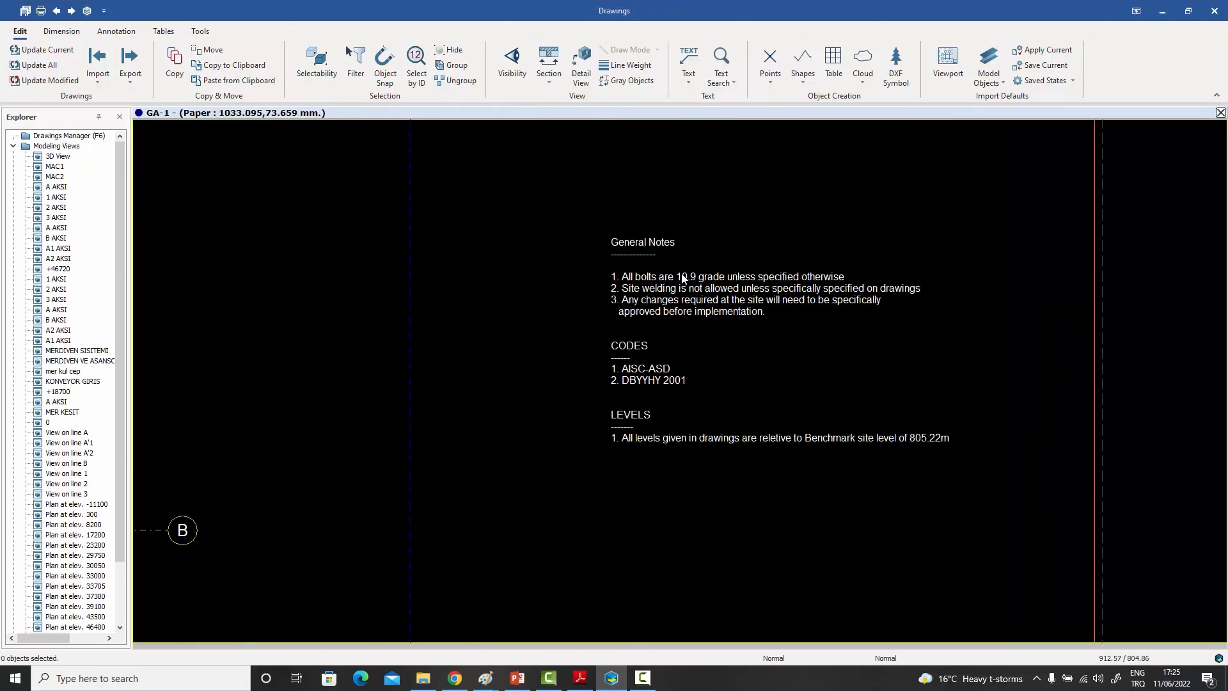
left_click_drag(677, 288, 761, 194)
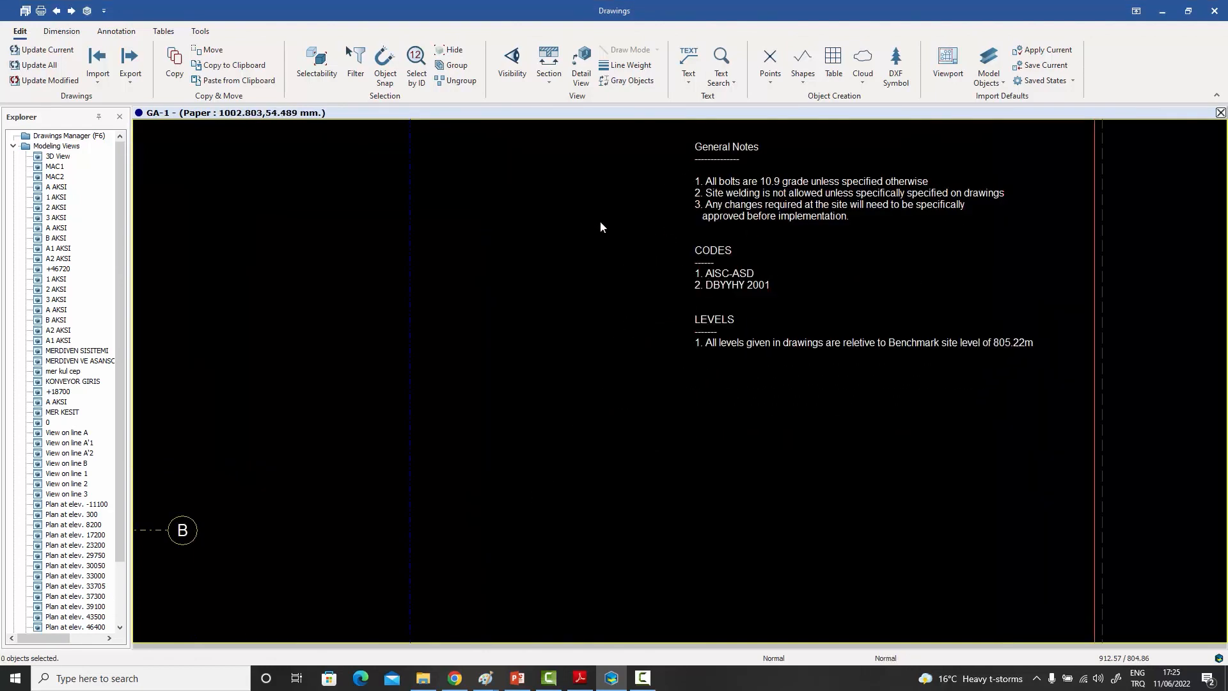
scroll(598, 237, "down", 3)
scroll(670, 215, "up", 3)
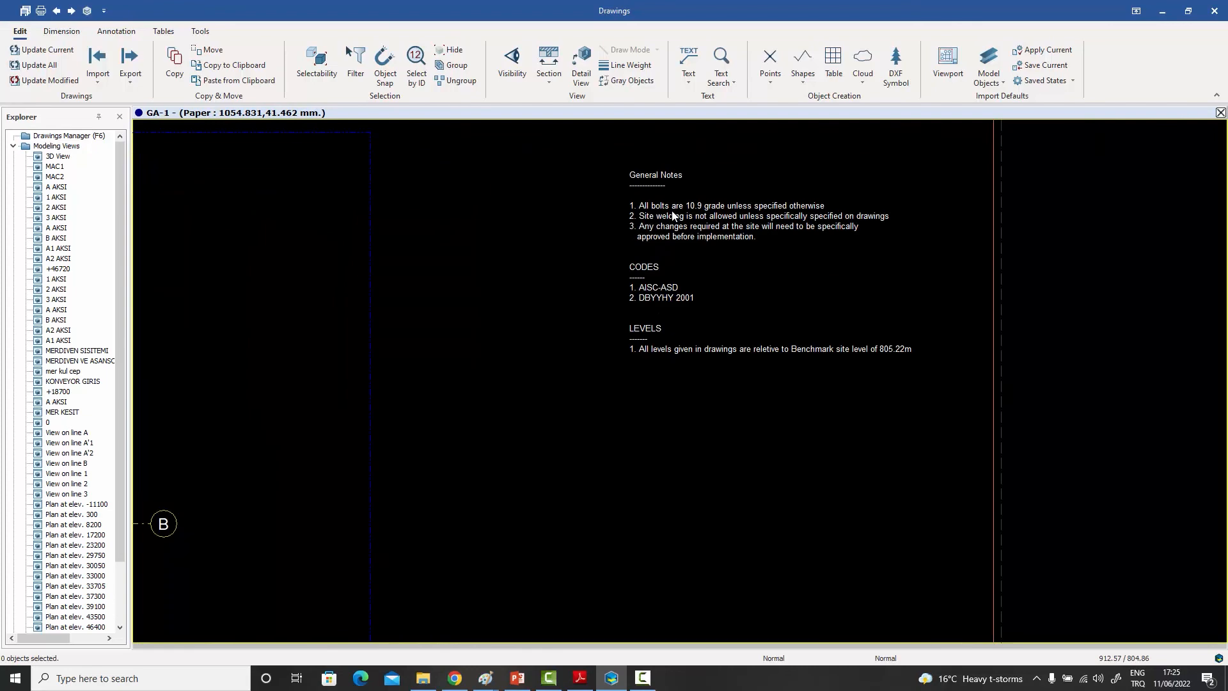
scroll(672, 215, "down", 3)
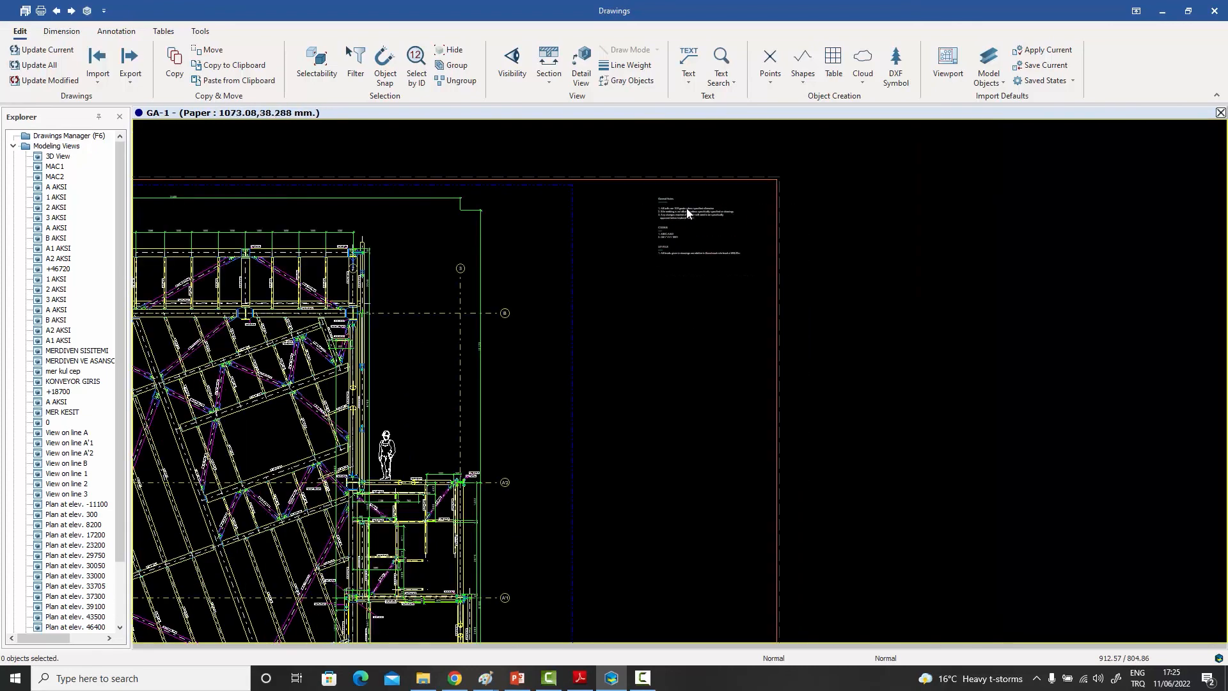
scroll(685, 208, "up", 3)
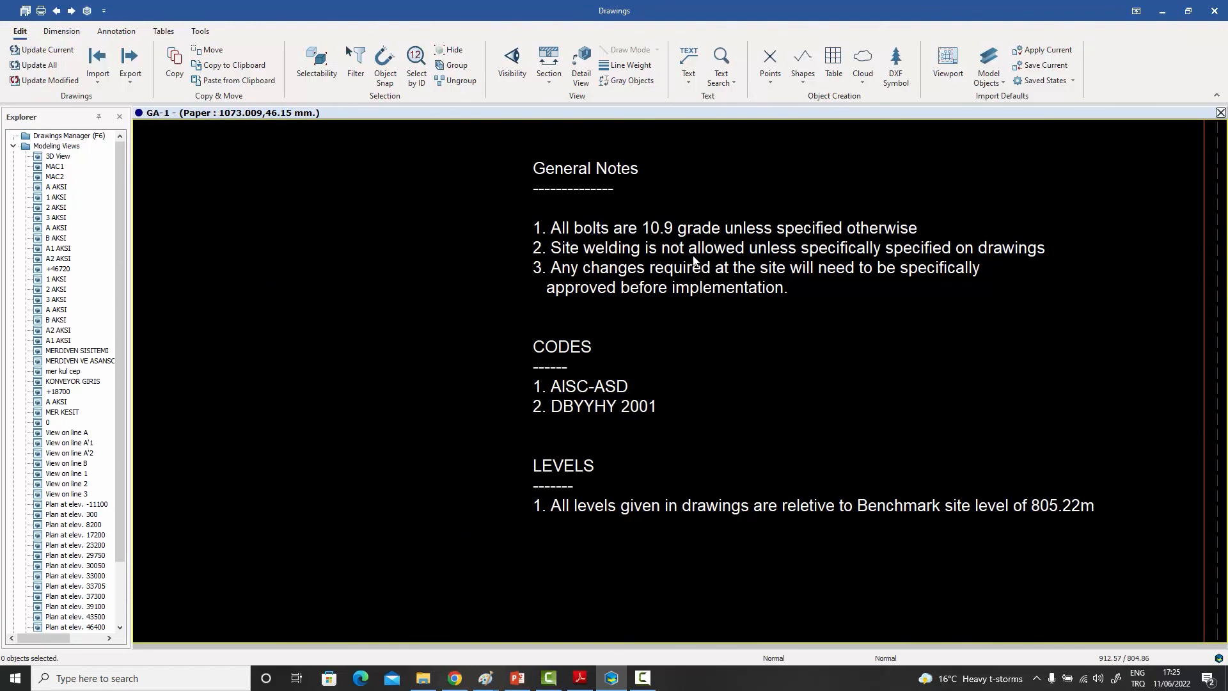
scroll(694, 260, "down", 3)
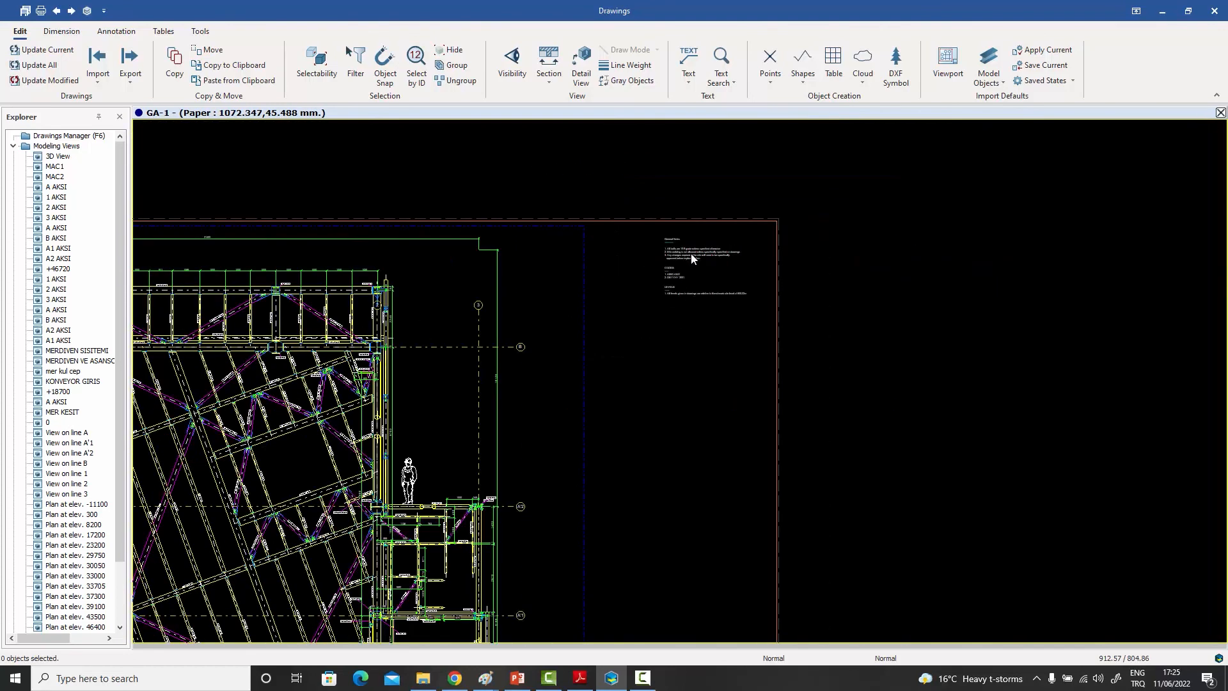
scroll(694, 266, "down", 3)
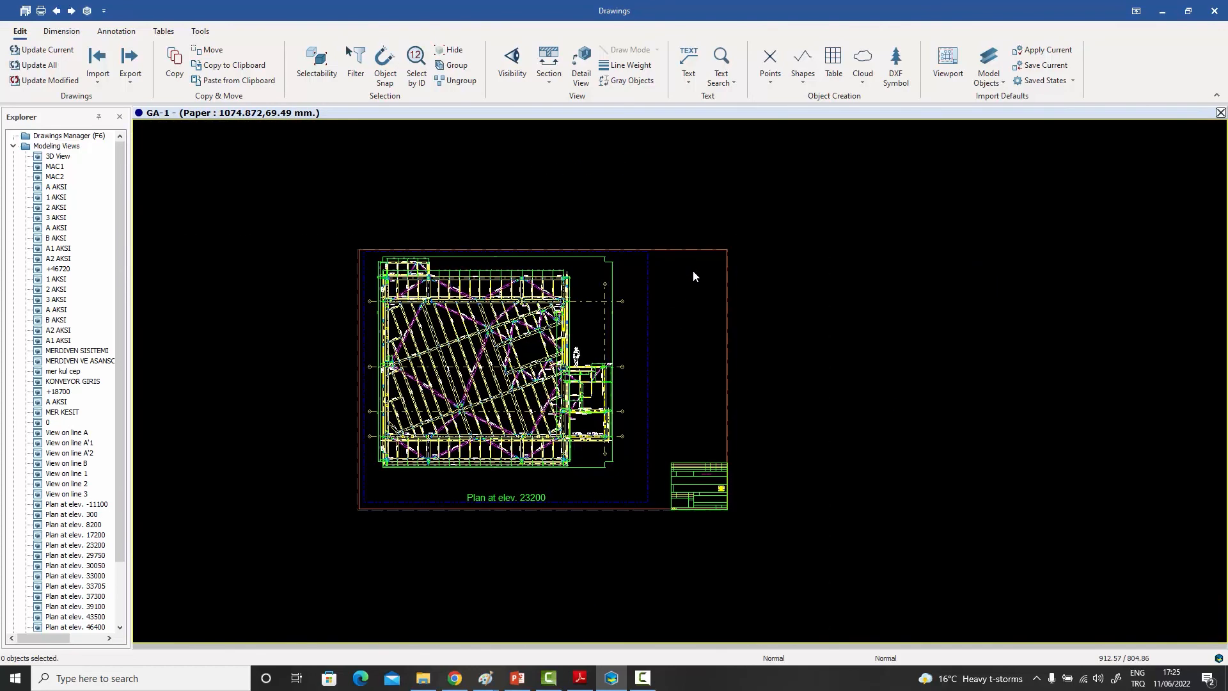
middle_click_drag(659, 301, 740, 257)
scroll(736, 259, "up", 3)
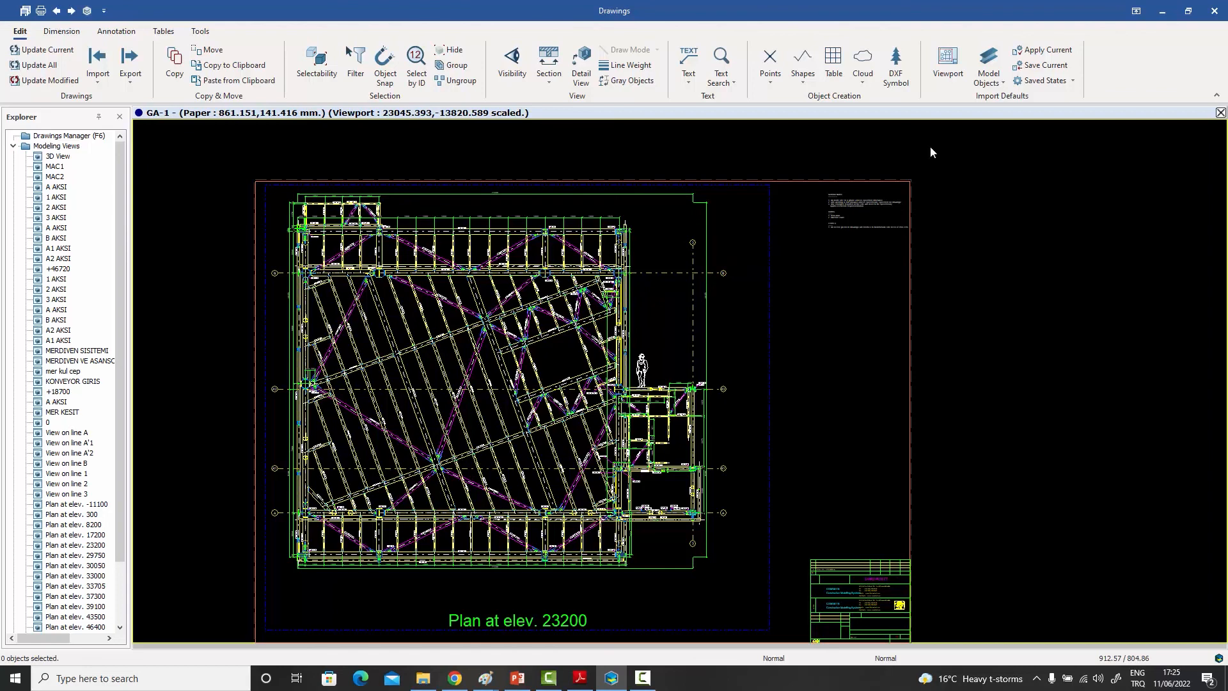
left_click(806, 77)
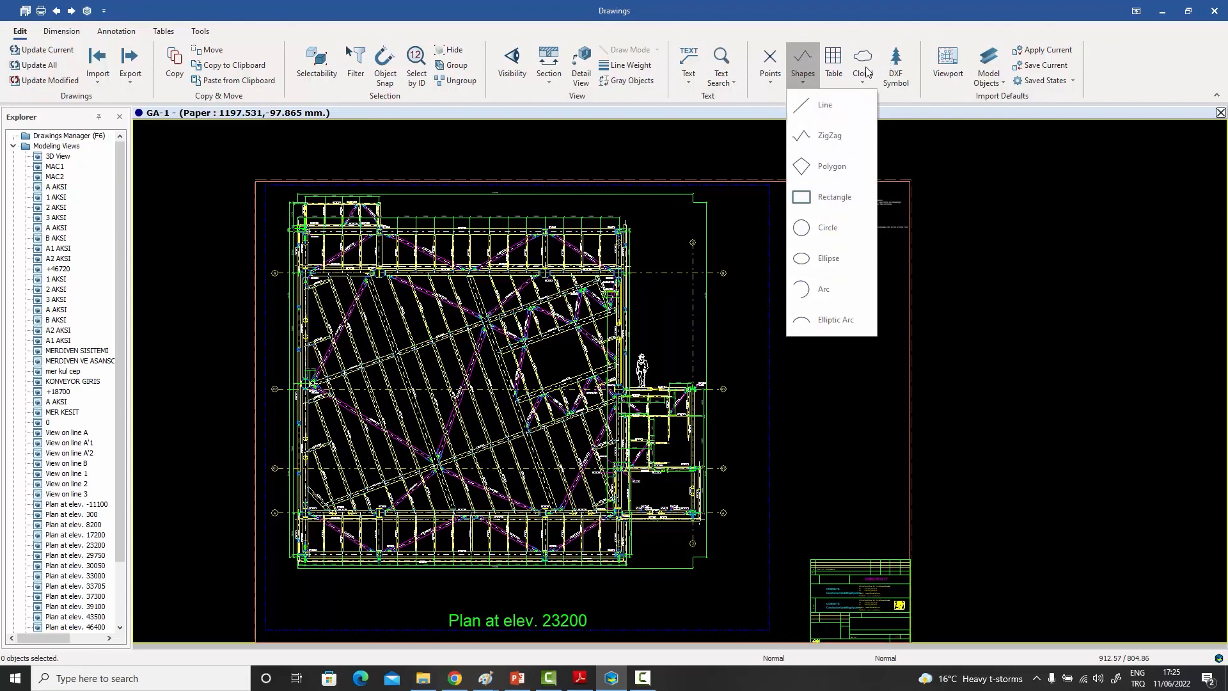
left_click(747, 132)
Step: Draw a closed revision cloud through six points around the plan's upper right corner connection at grid line 2, and inspect it on the sheet
left_click(863, 82)
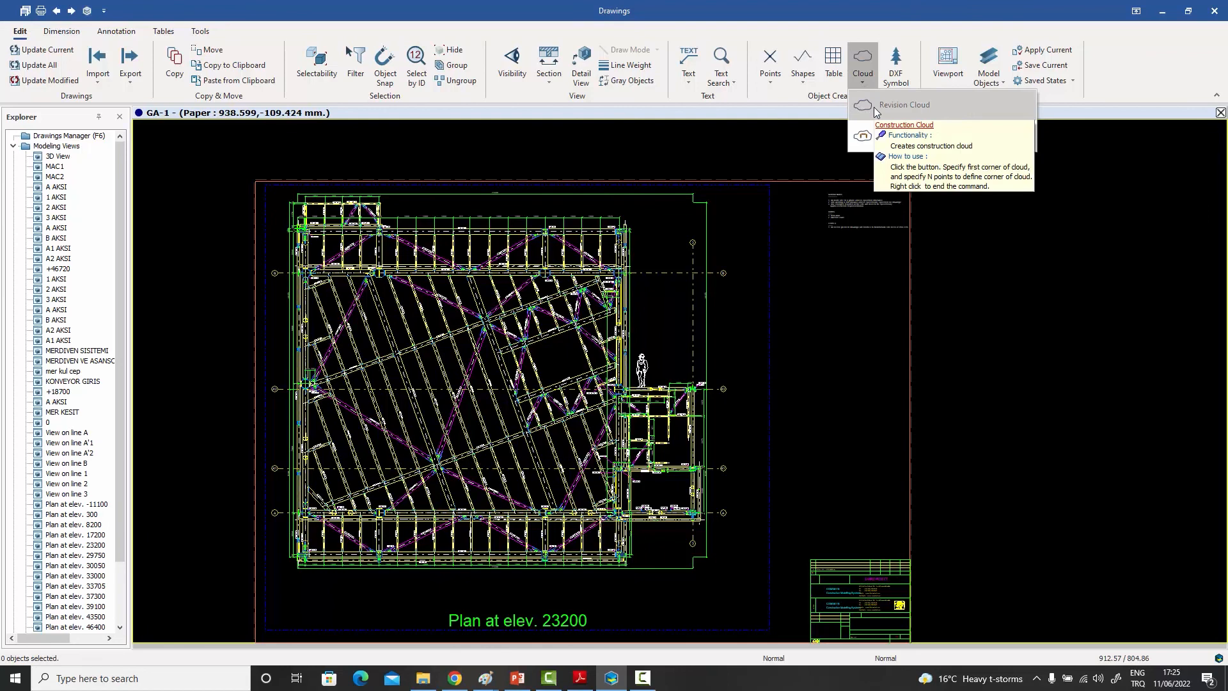
left_click(886, 136)
scroll(598, 246, "up", 4)
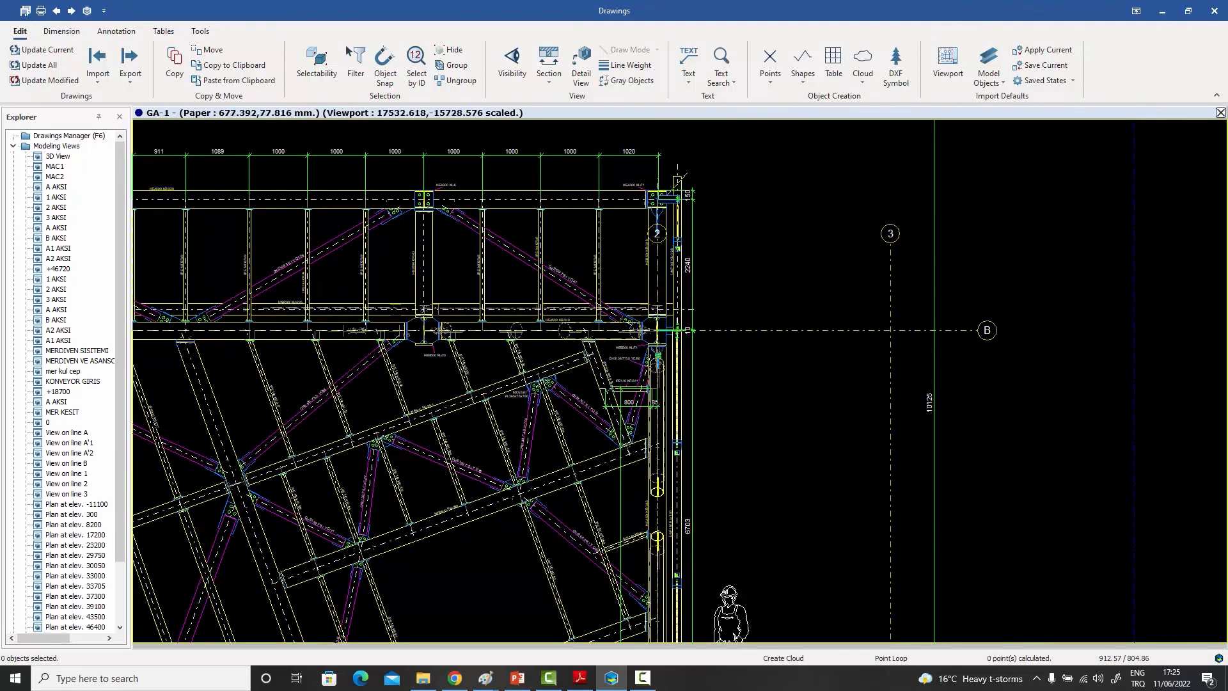
left_click(690, 162)
left_click(734, 186)
left_click(725, 235)
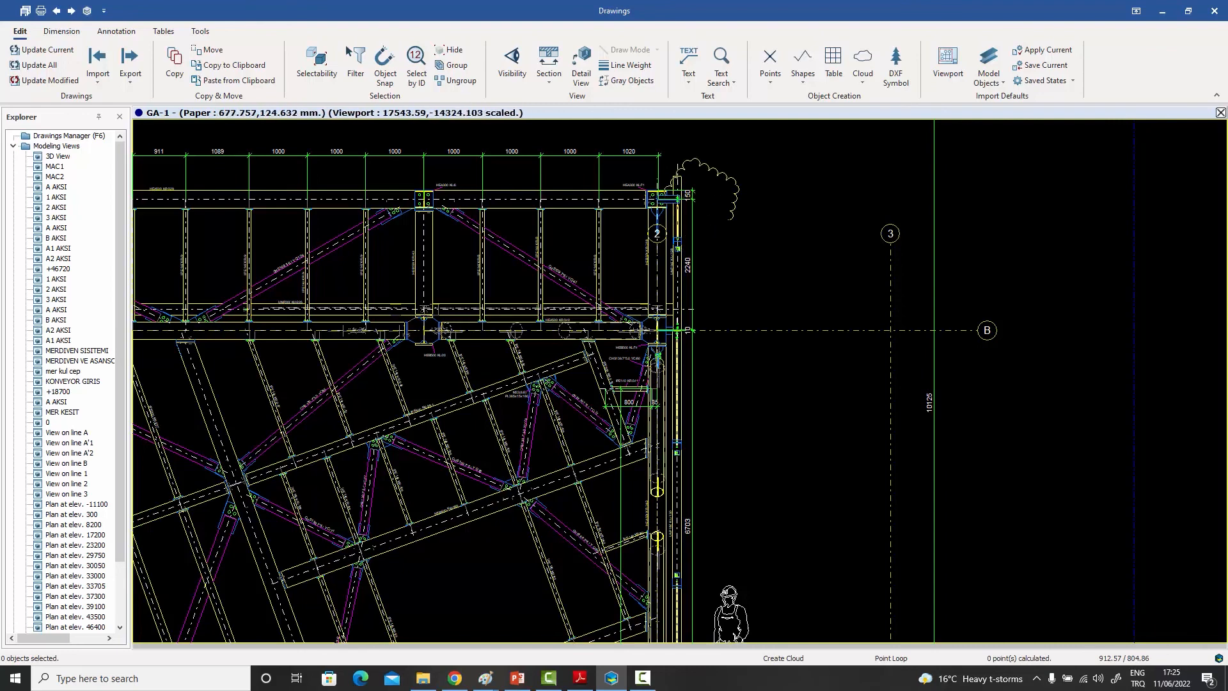
left_click(694, 253)
left_click(640, 254)
left_click(608, 182)
right_click(609, 179)
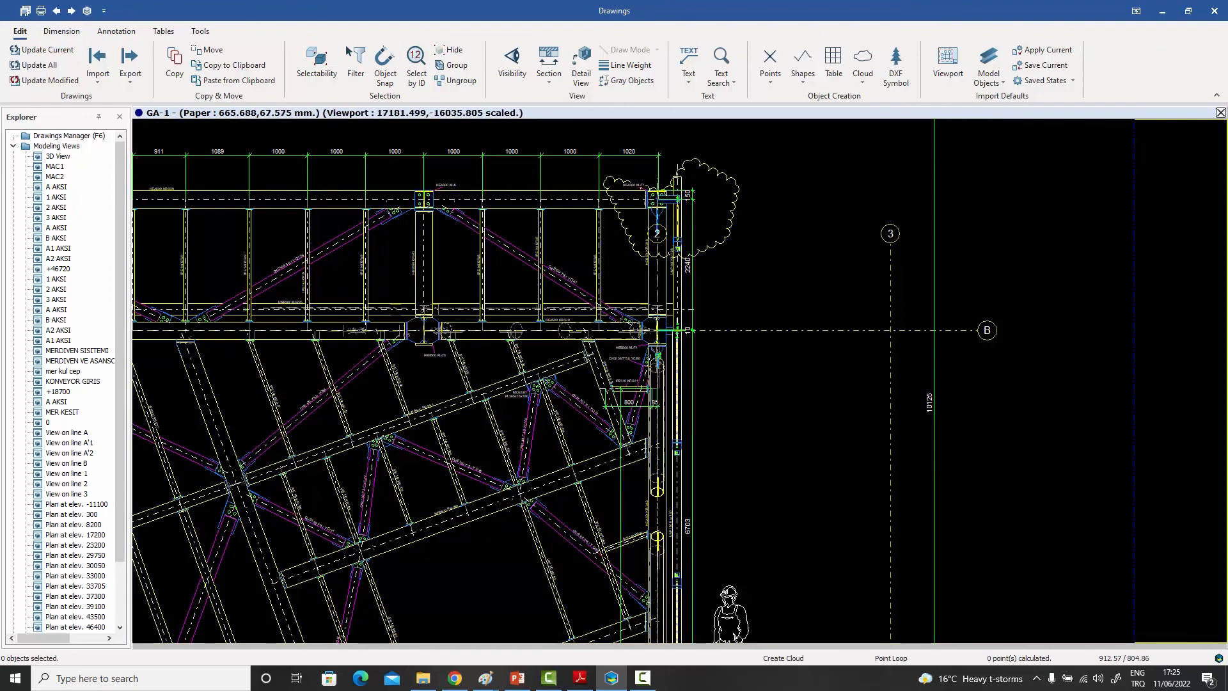
right_click(689, 129)
left_click(707, 138)
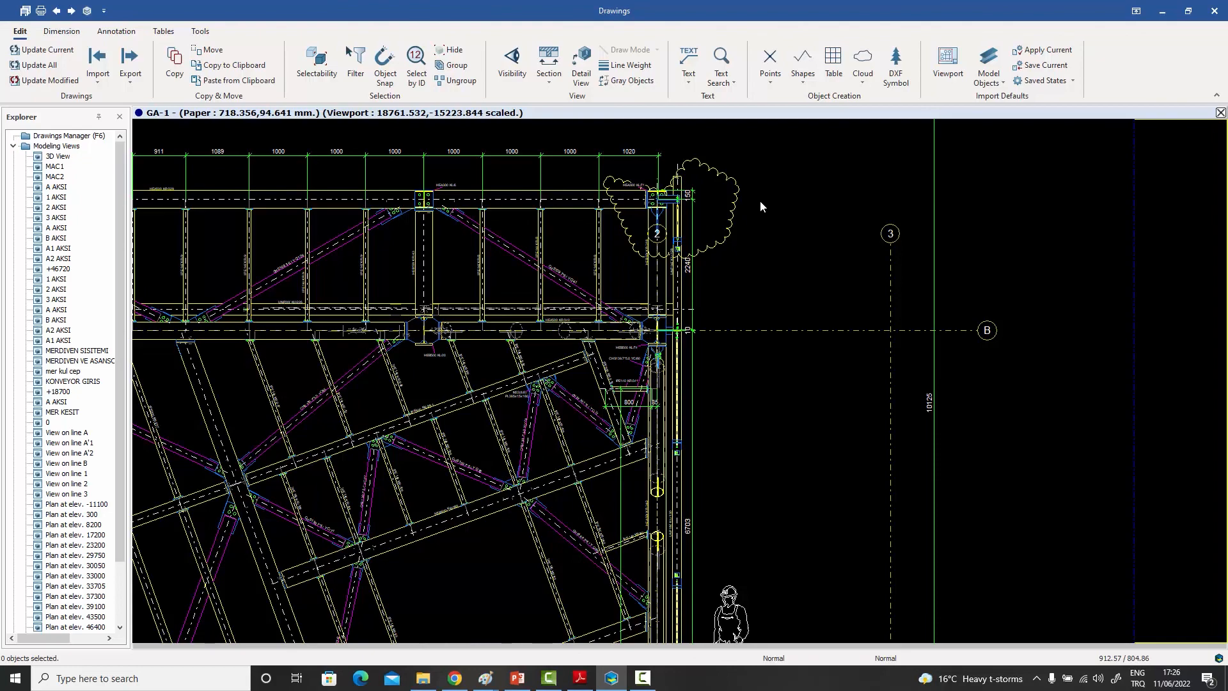
scroll(757, 203, "down", 5)
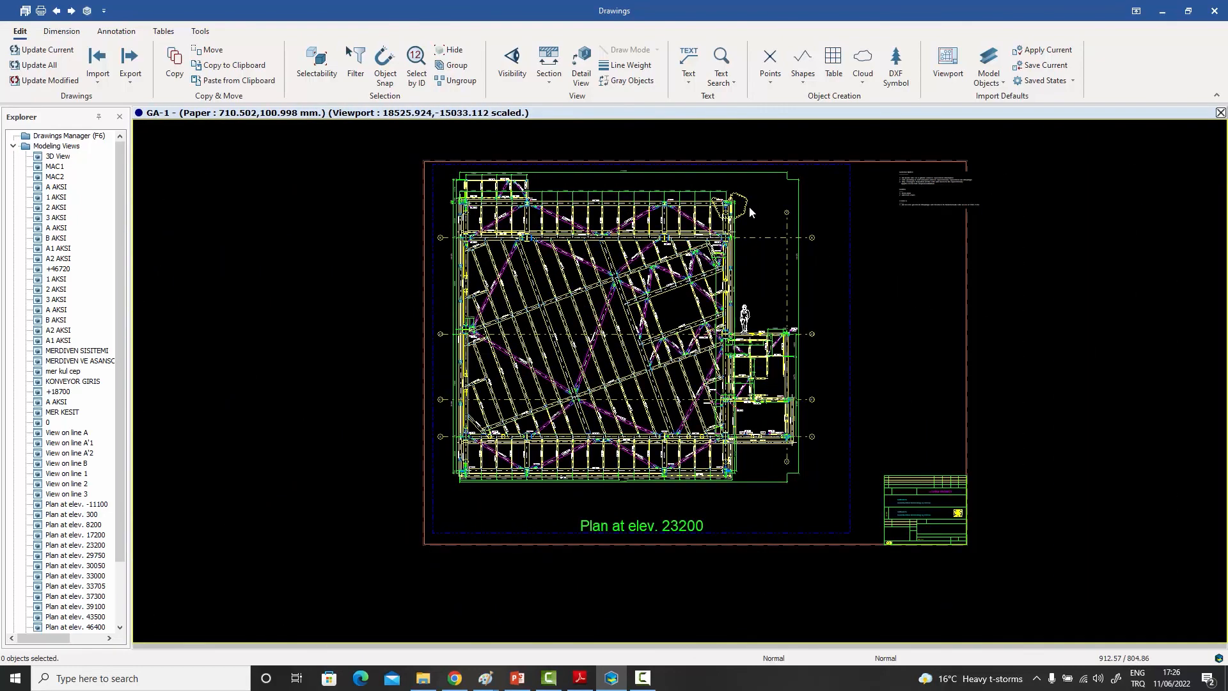
scroll(750, 206, "up", 2)
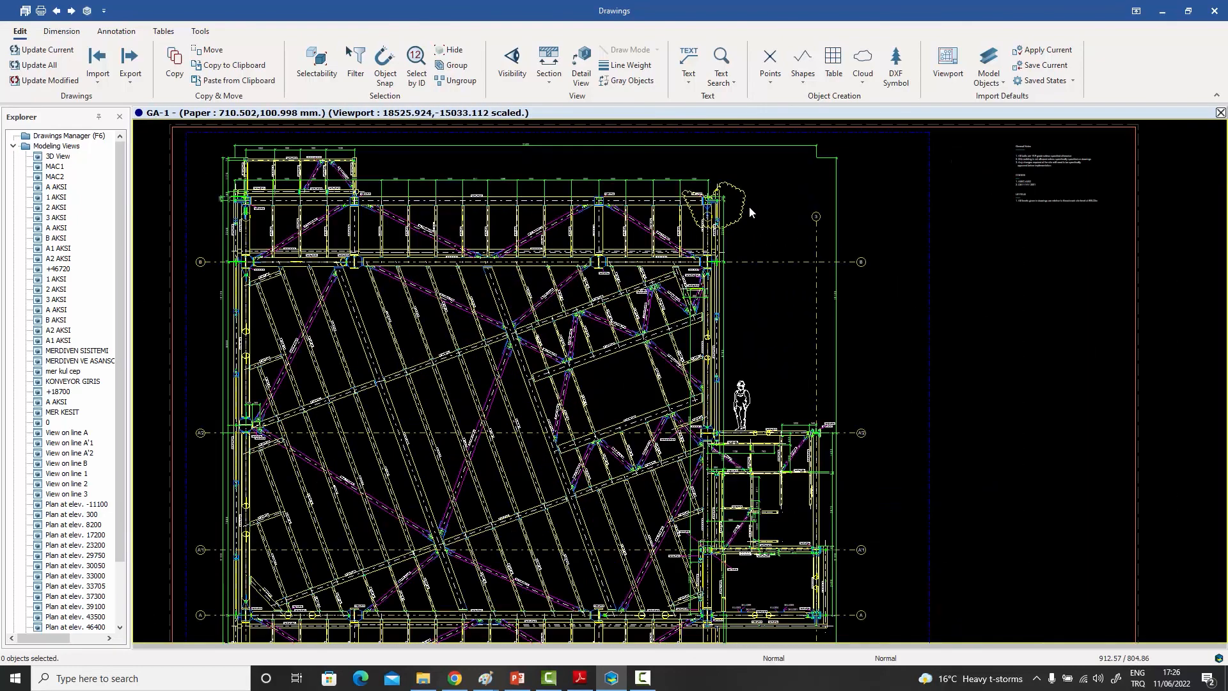